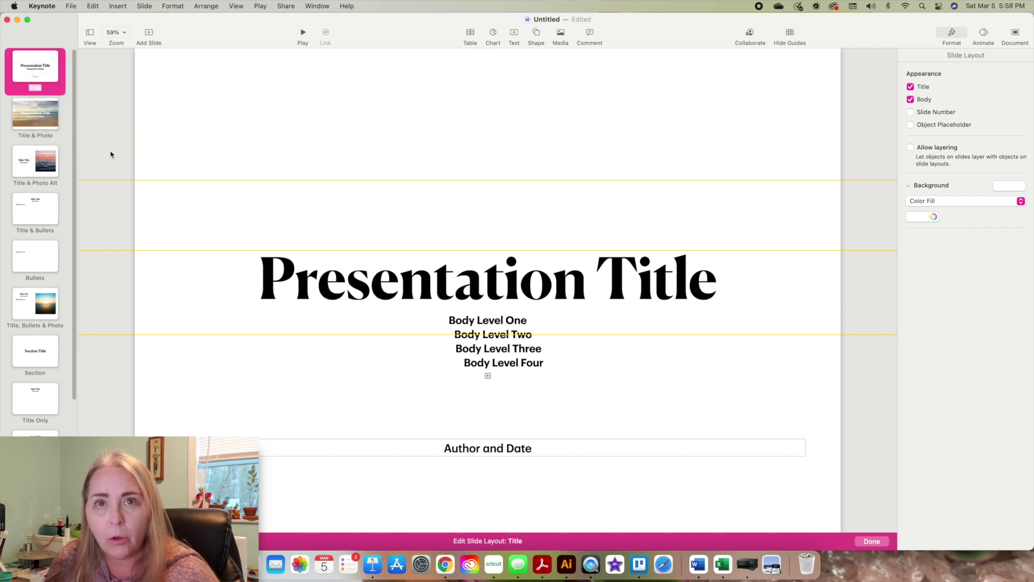
Rename the Title slide layout as "Cover Slide".
{"action": "type", "text": "Cove"}
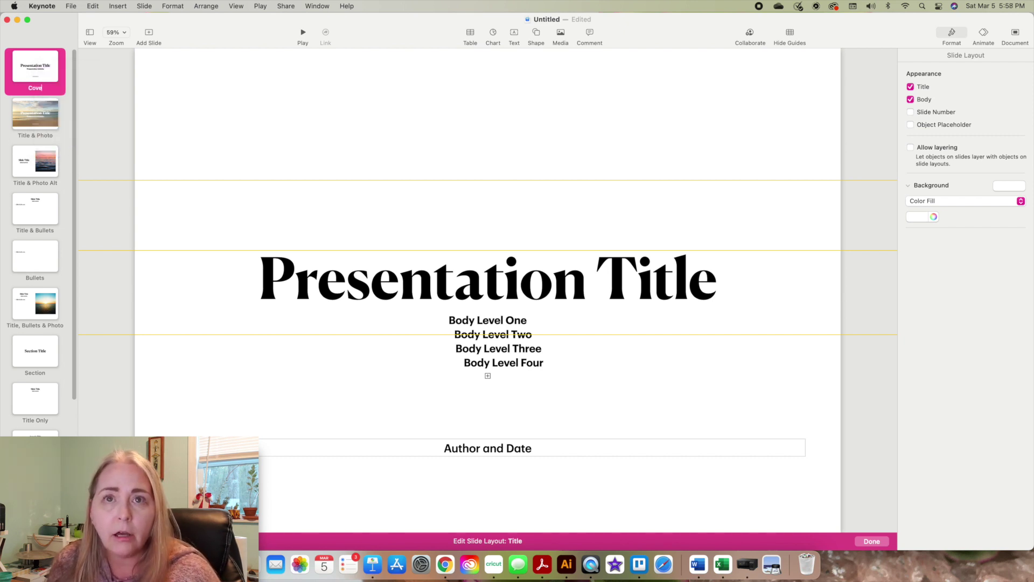
{"action": "type", "text": "r Slide"}
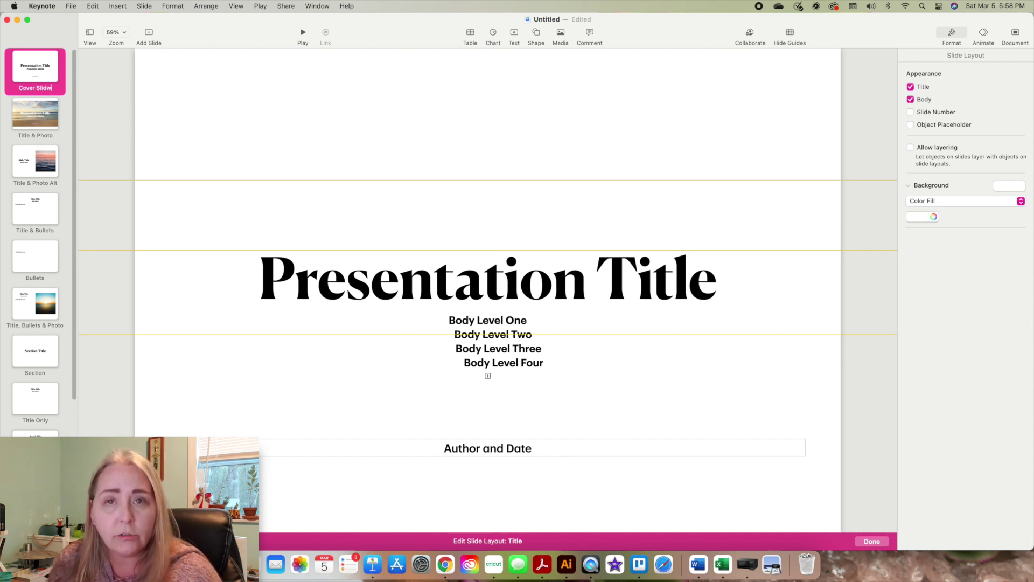
{"action": "left_click", "coordinate": [115, 129]}
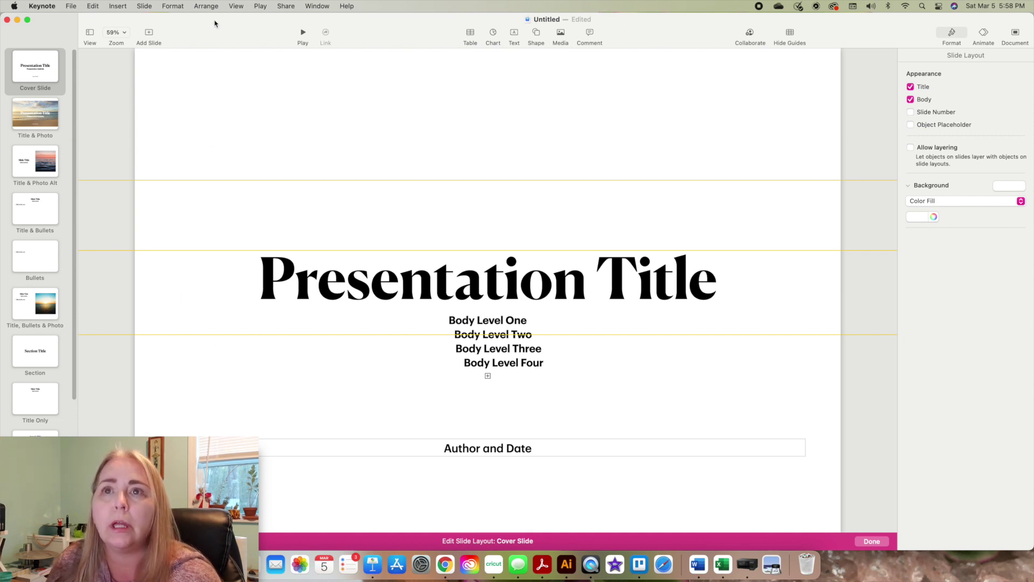
Hide the guides on the Cover Slide layout.
{"action": "left_click", "coordinate": [173, 7]}
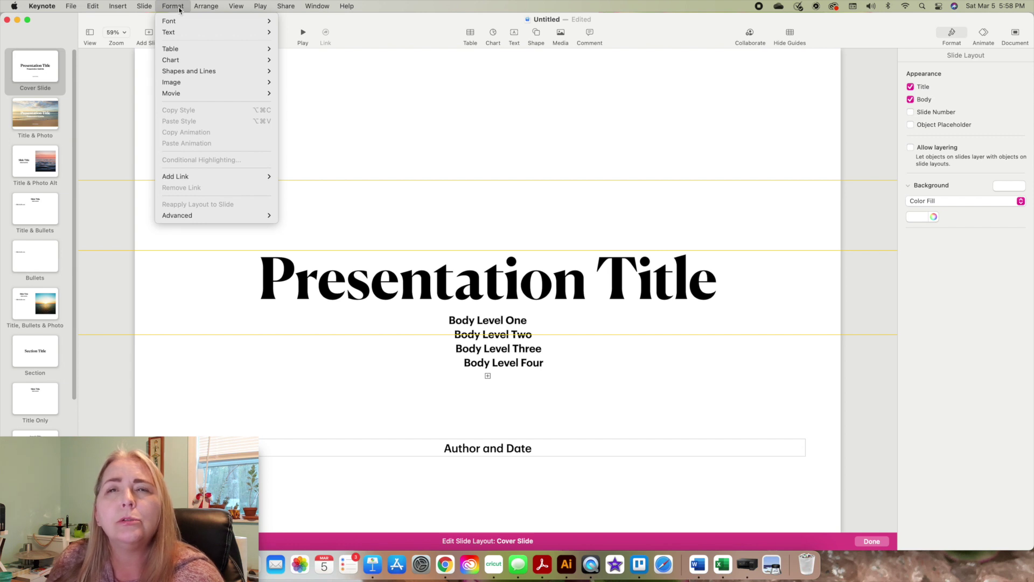
{"action": "mouse_move", "coordinate": [228, 9]}
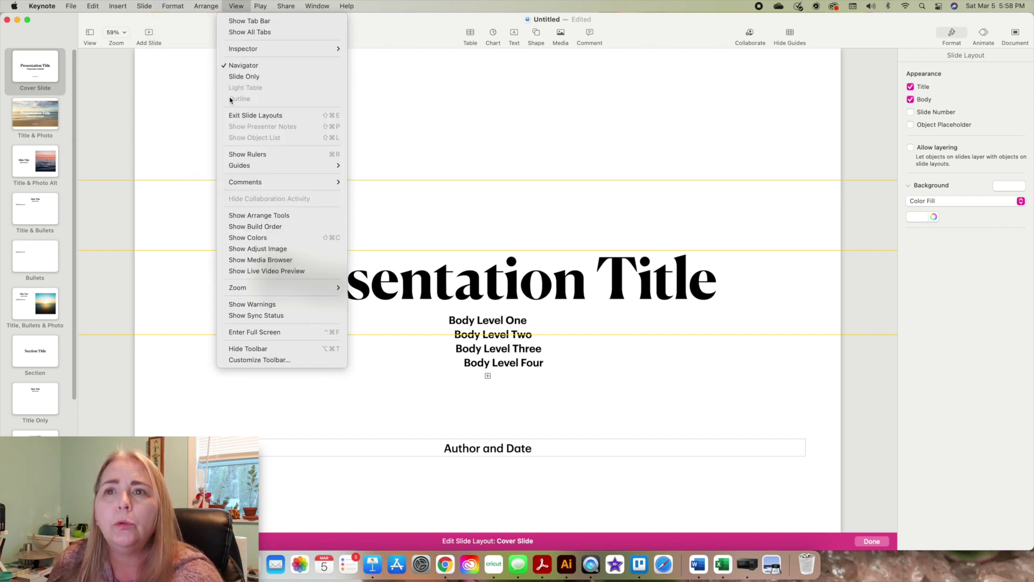
{"action": "mouse_move", "coordinate": [232, 168]}
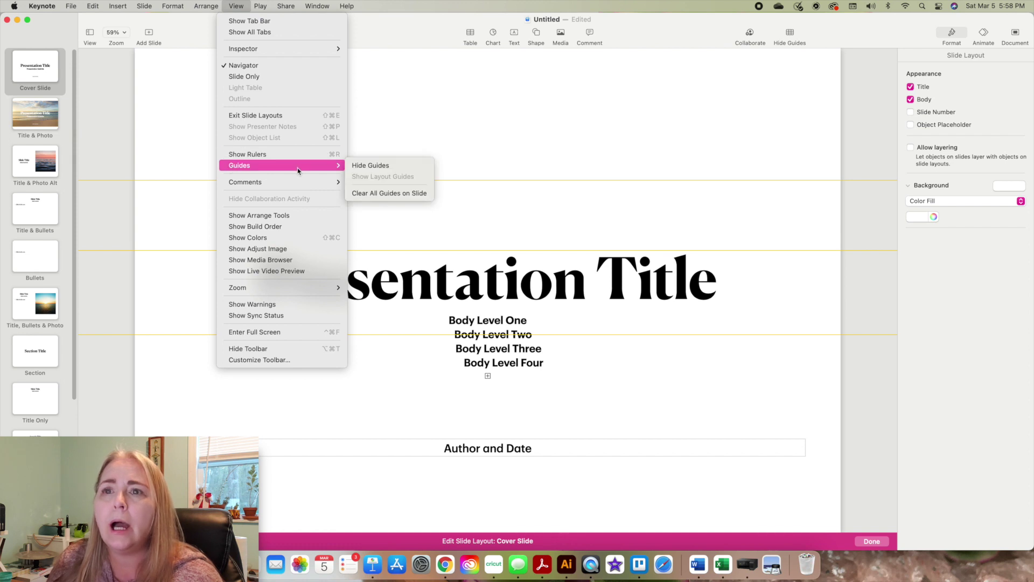
{"action": "left_click", "coordinate": [371, 166]}
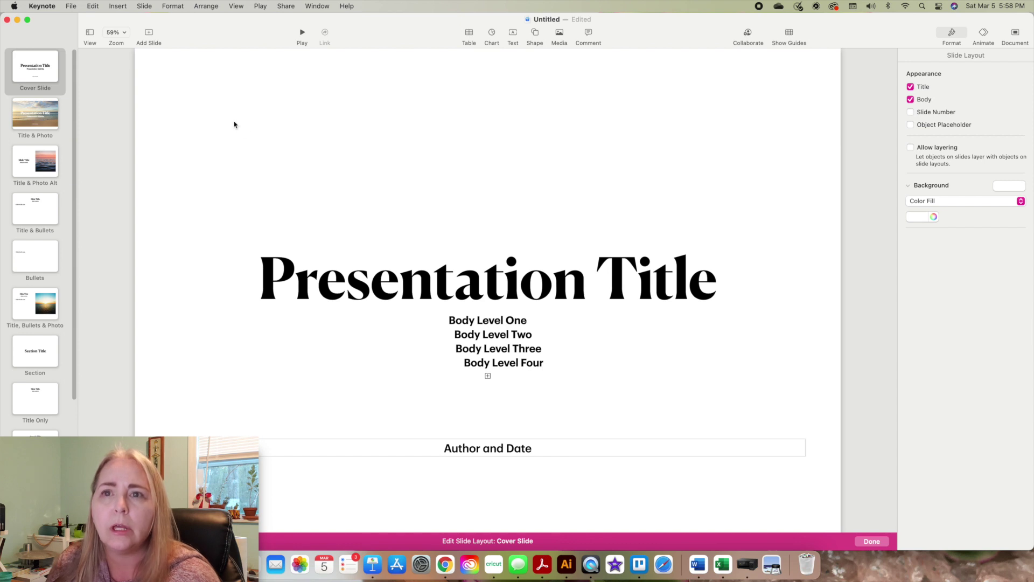
Delete the title, body and author placeholders from the Cover Slide layout.
{"action": "left_click_drag", "start_coordinate": [233, 122], "coordinate": [717, 531]}
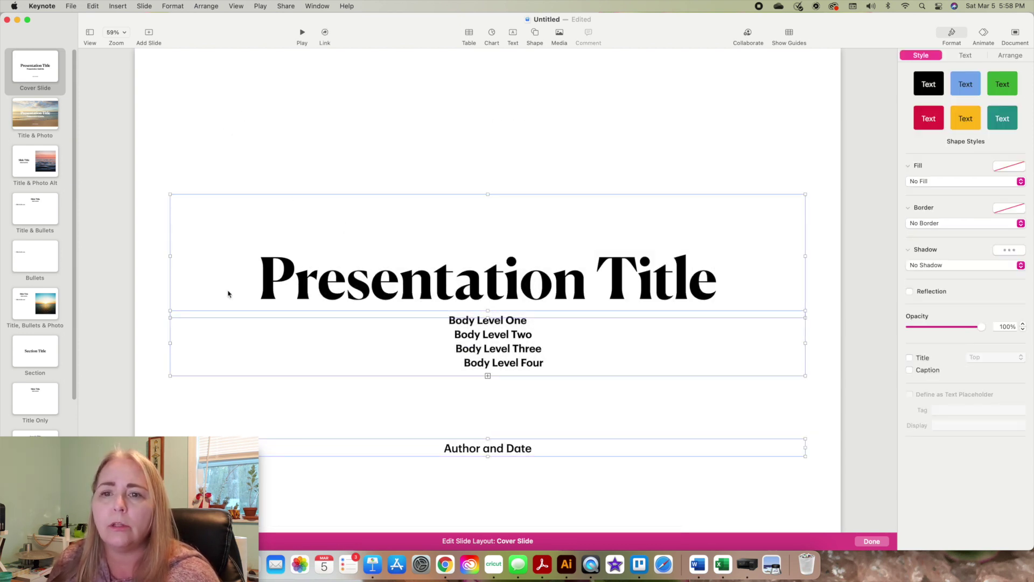
{"action": "left_click", "coordinate": [290, 174]}
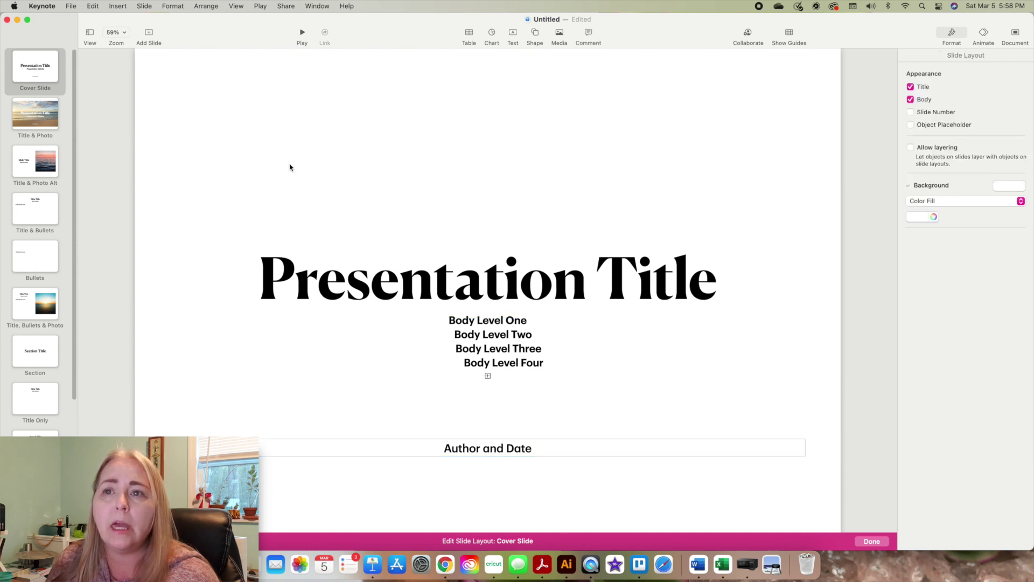
{"action": "left_click", "coordinate": [242, 167]}
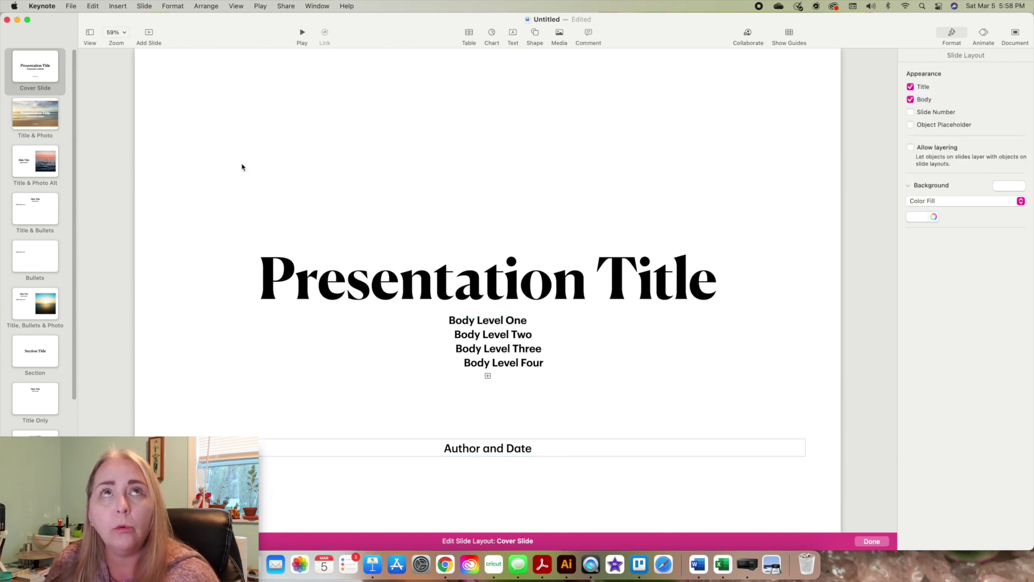
{"action": "left_click_drag", "start_coordinate": [241, 166], "coordinate": [599, 483]}
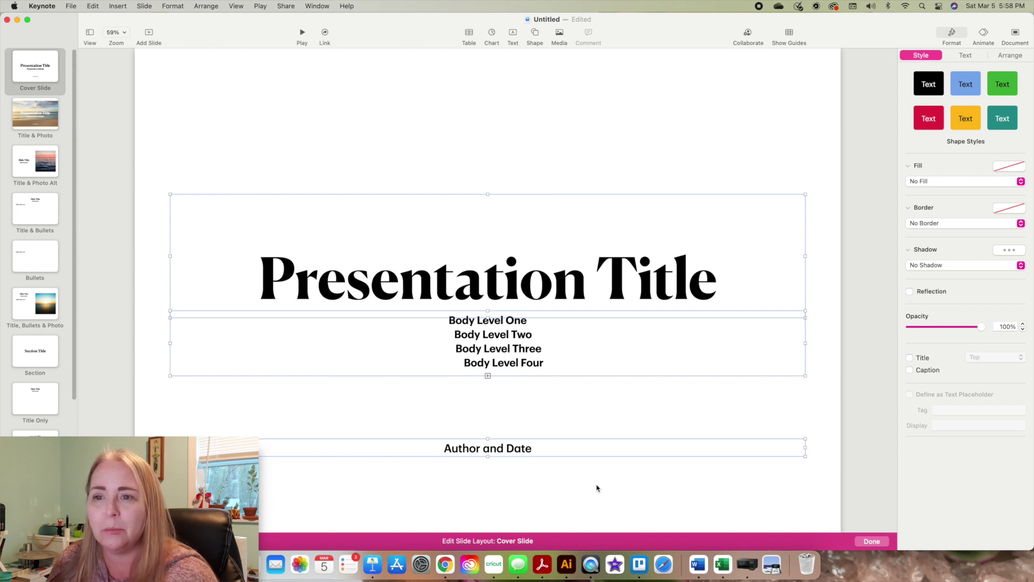
{"action": "key", "text": "BackSpace"}
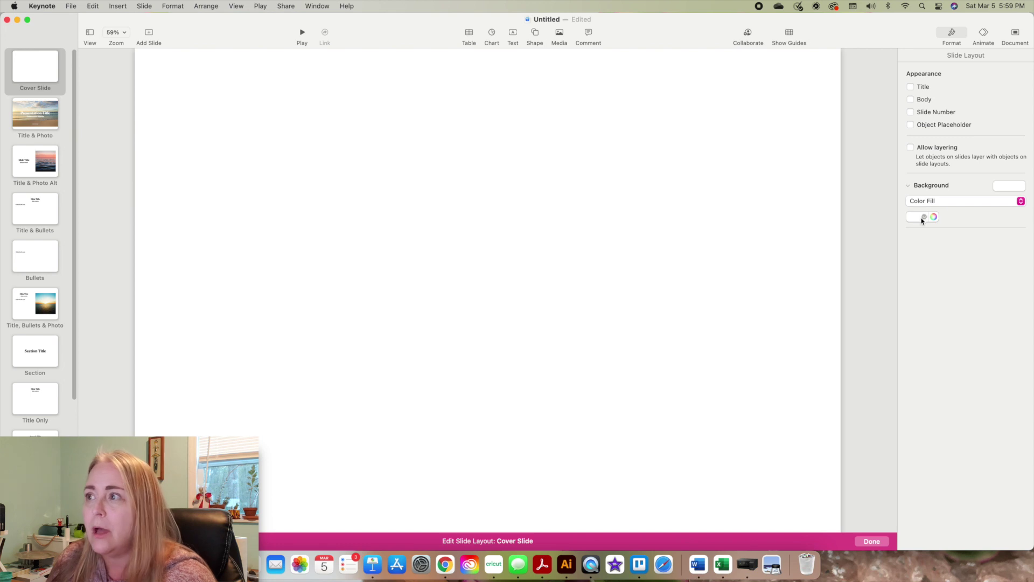
Set the layout background to an image fill using 04.jpg from LaCie's Planners folder, in Marble Rose Gold Textures.
{"action": "left_click", "coordinate": [930, 206]}
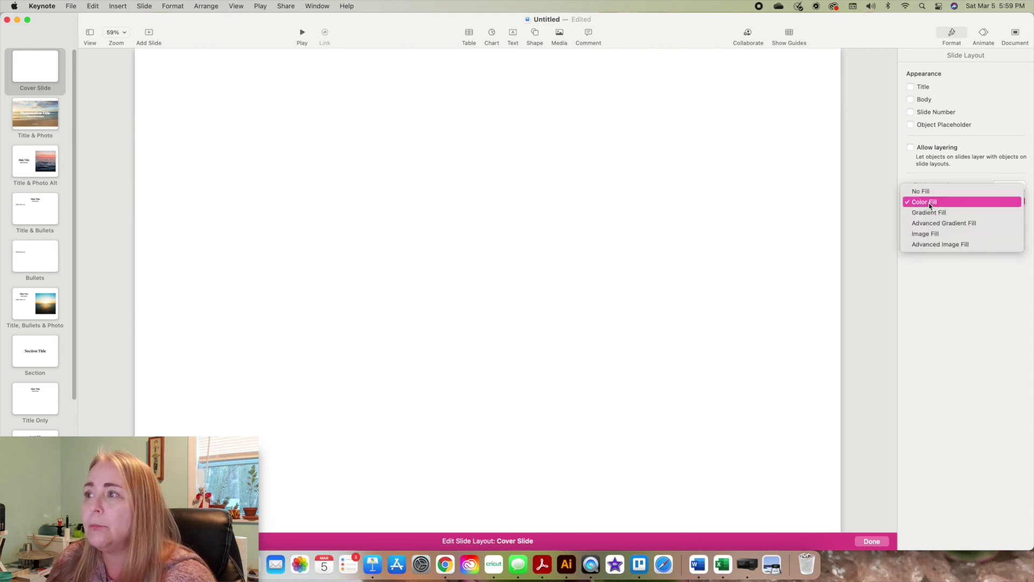
{"action": "left_click", "coordinate": [925, 234]}
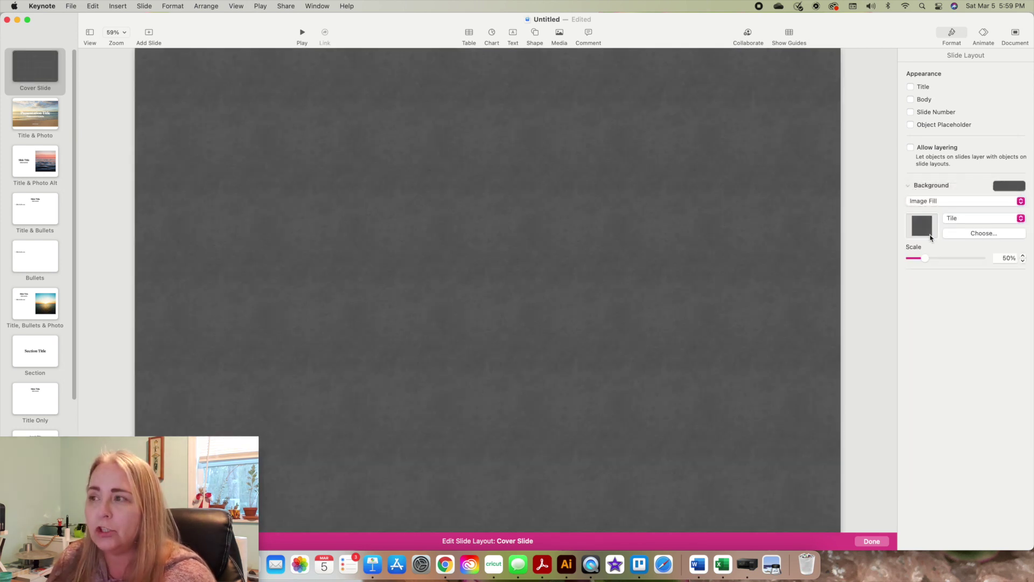
{"action": "left_click", "coordinate": [961, 236]}
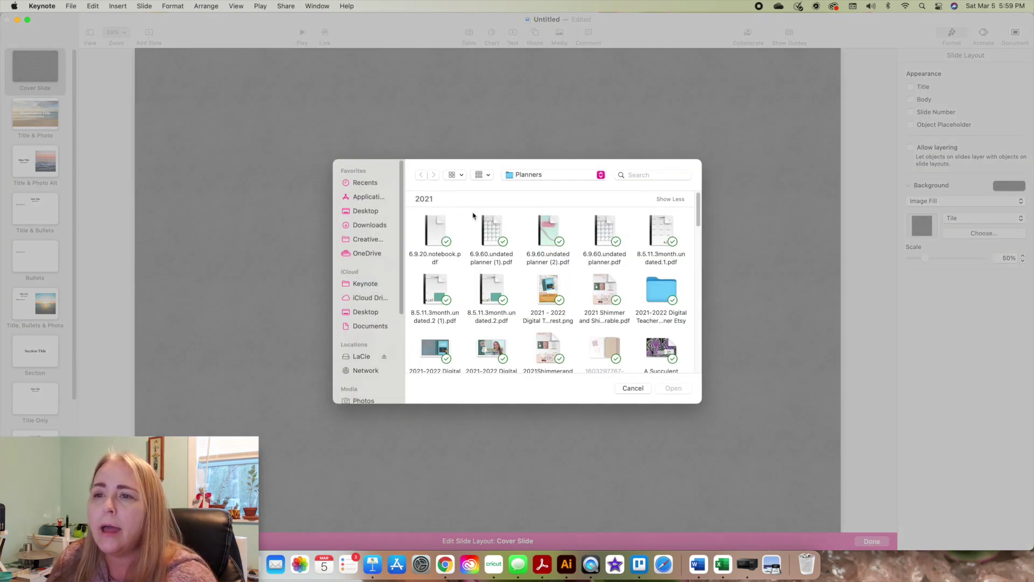
{"action": "left_click", "coordinate": [362, 357]}
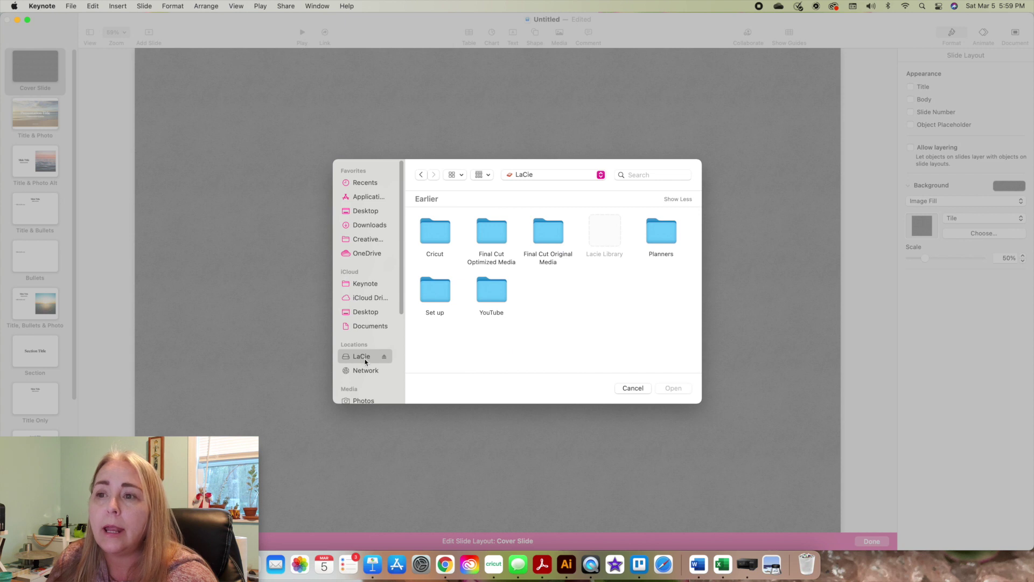
{"action": "double_click", "coordinate": [662, 233]}
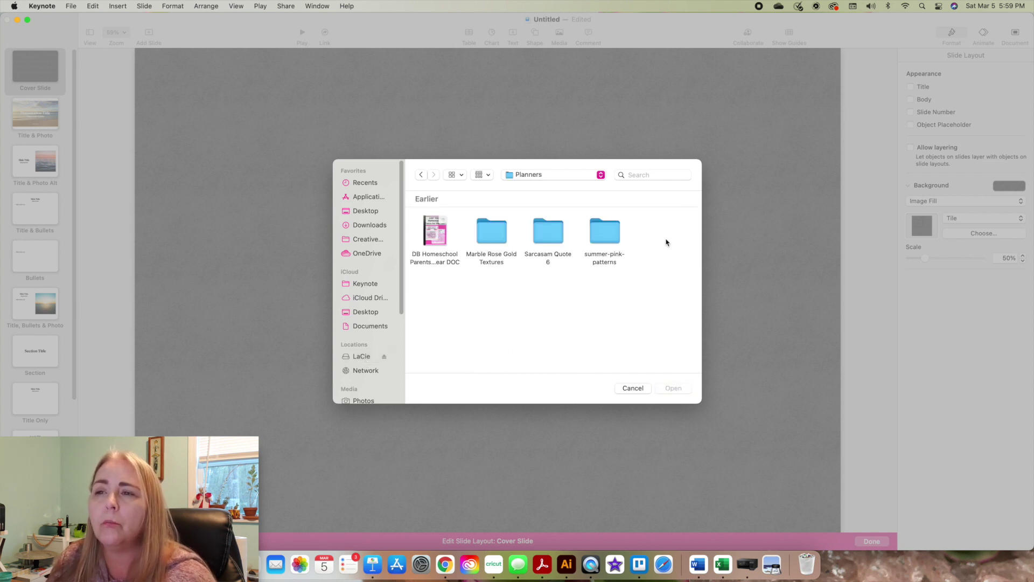
{"action": "double_click", "coordinate": [490, 241]}
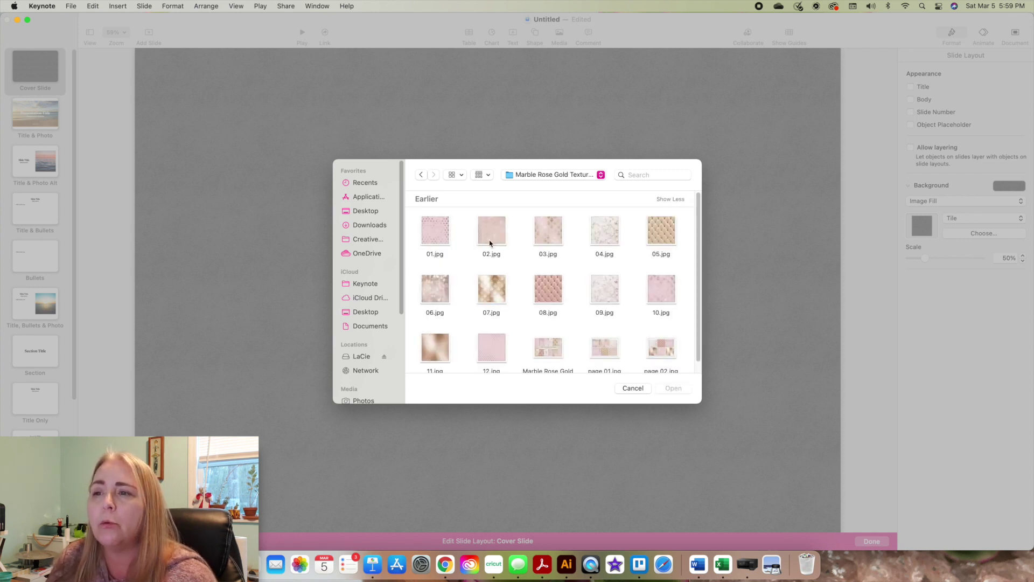
{"action": "left_click", "coordinate": [616, 232]}
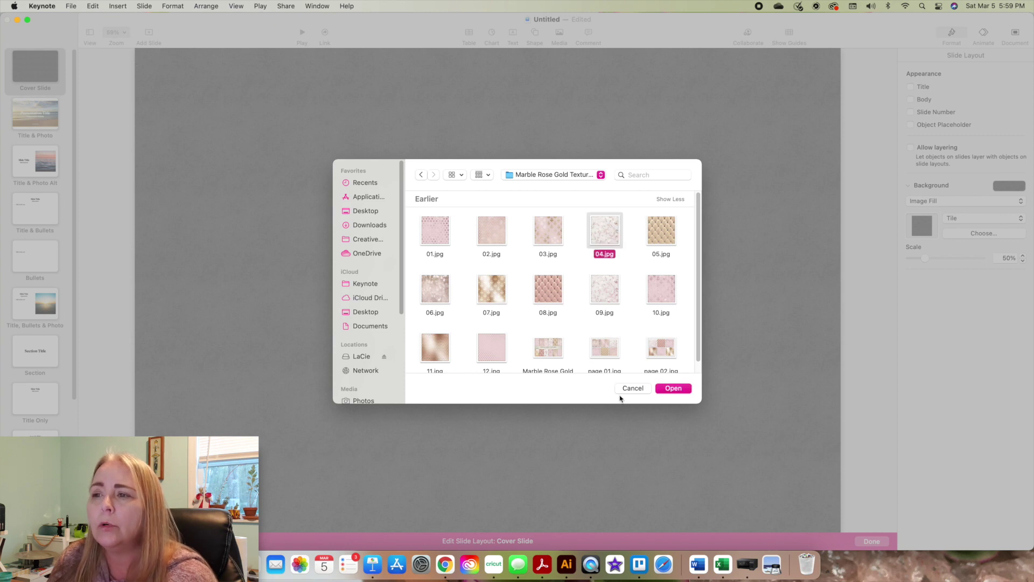
{"action": "left_click", "coordinate": [669, 390]}
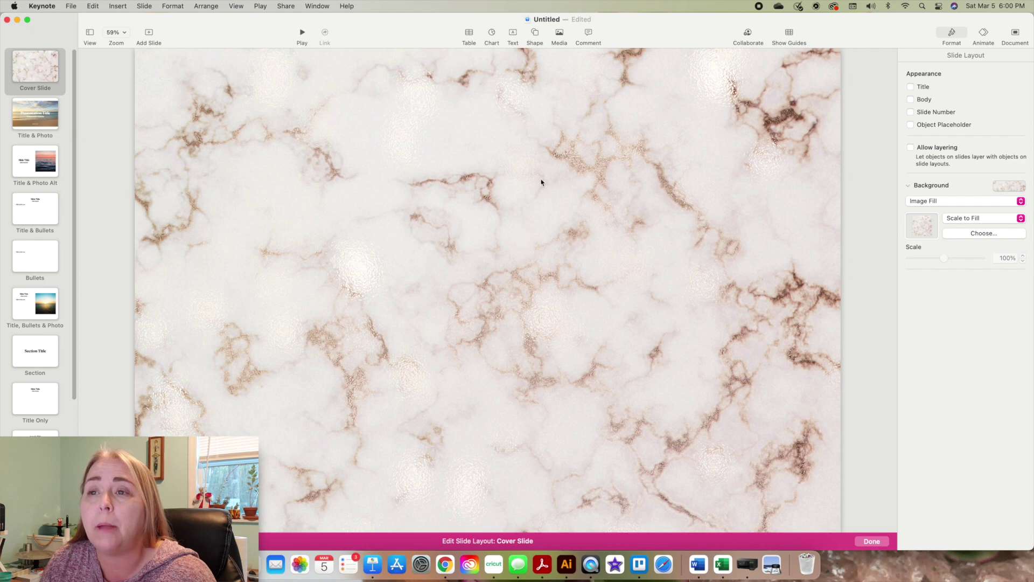
Insert a rounded rectangle near the slide's upper edge and stretch it downward to about 1505 pt high.
{"action": "left_click", "coordinate": [536, 34]}
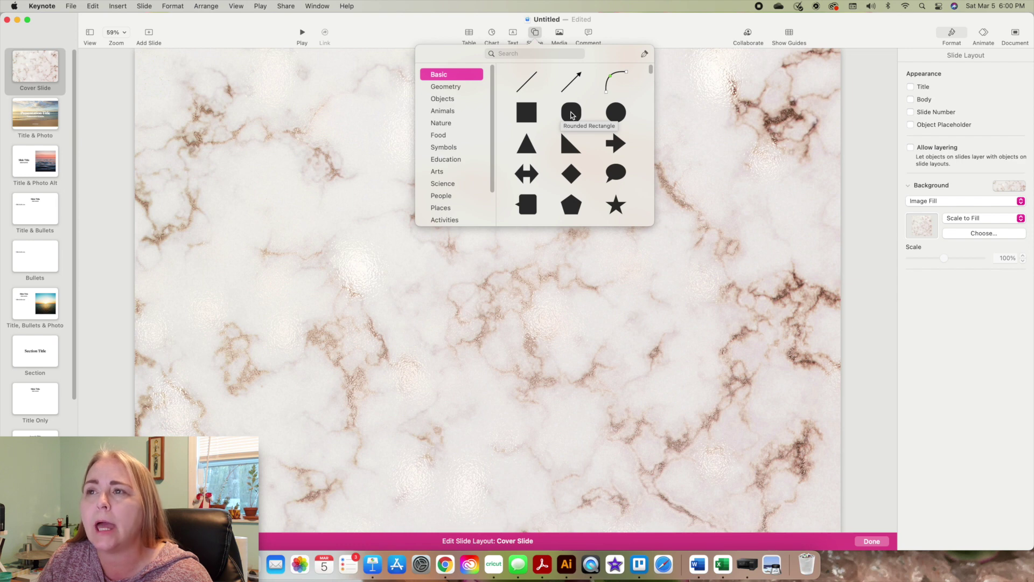
{"action": "left_click", "coordinate": [571, 114]}
{"action": "left_click_drag", "start_coordinate": [485, 290], "coordinate": [484, 87]}
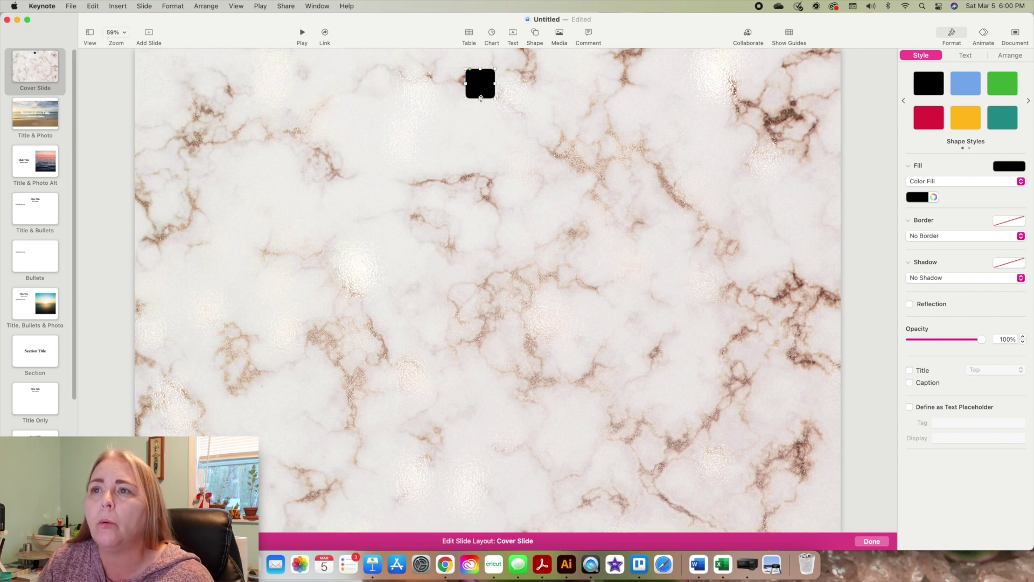
{"action": "left_click_drag", "start_coordinate": [480, 98], "coordinate": [477, 519]}
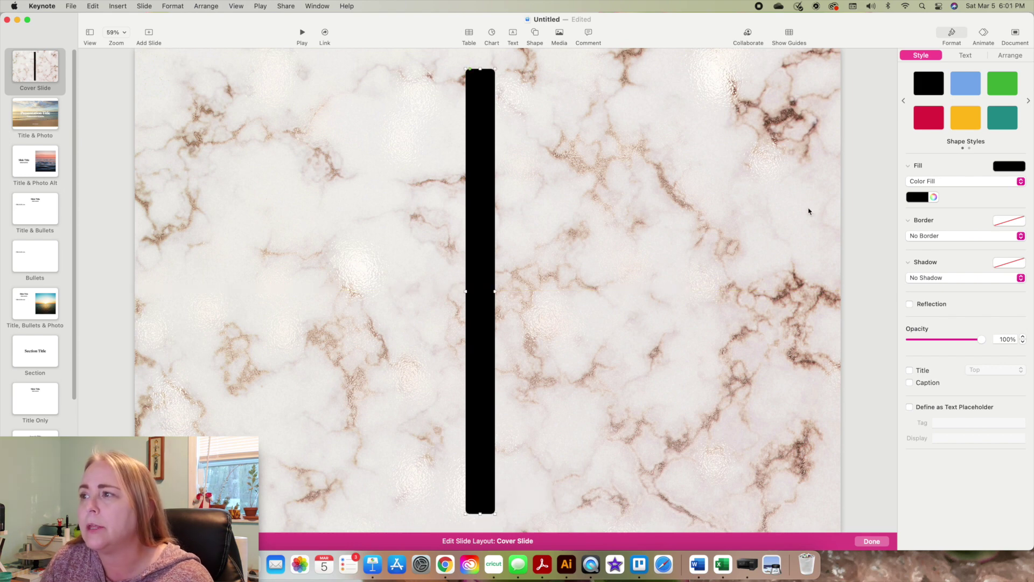
Set the rounded rectangle's height to 1500 pt.
{"action": "left_click", "coordinate": [1005, 57]}
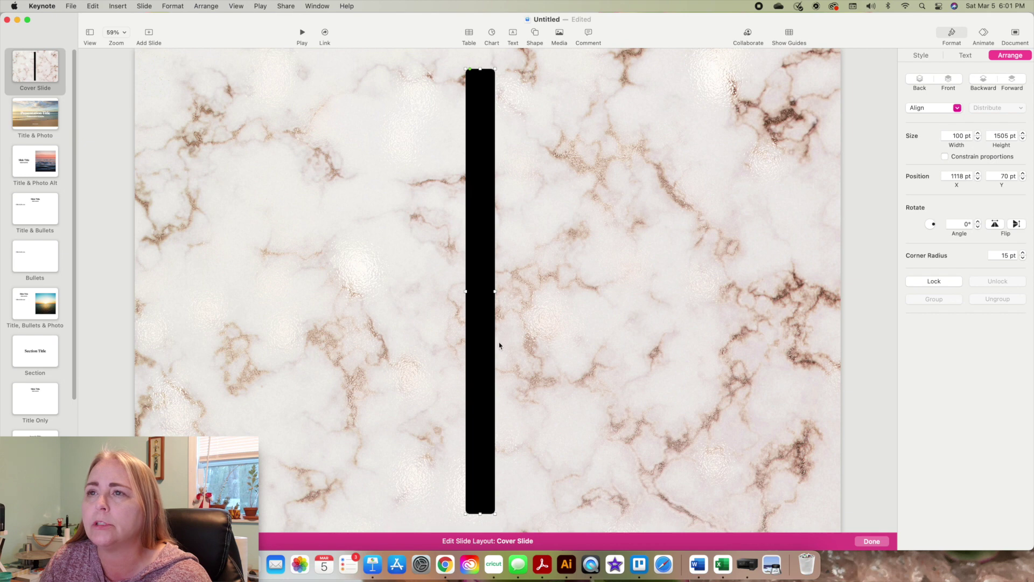
{"action": "left_click", "coordinate": [1023, 139]}
{"action": "left_click", "coordinate": [1023, 139]}
{"action": "left_click", "coordinate": [1023, 139]}
{"action": "left_click", "coordinate": [1023, 139]}
{"action": "left_click", "coordinate": [1023, 139]}
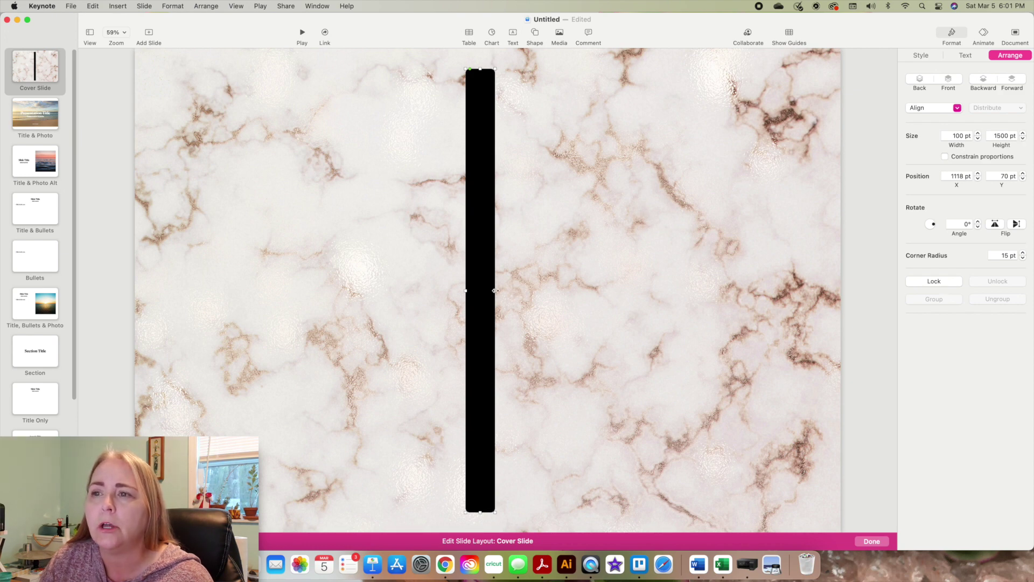
Widen the rounded rectangle to about 1140 pt and shift it to about X 1146 pt, Y 69 pt.
{"action": "left_click_drag", "start_coordinate": [494, 290], "coordinate": [797, 291]}
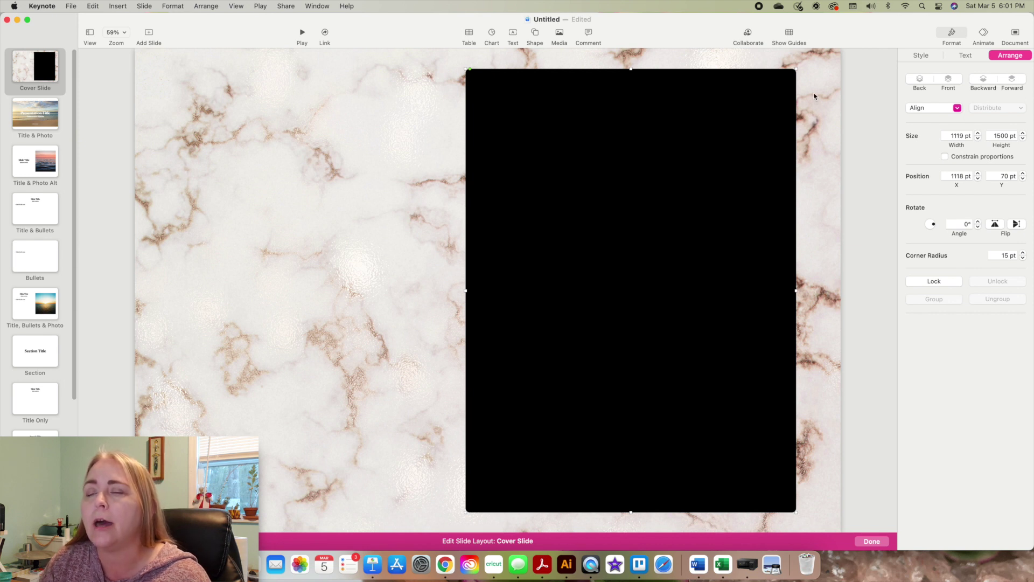
{"action": "left_click_drag", "start_coordinate": [798, 291], "coordinate": [802, 291]}
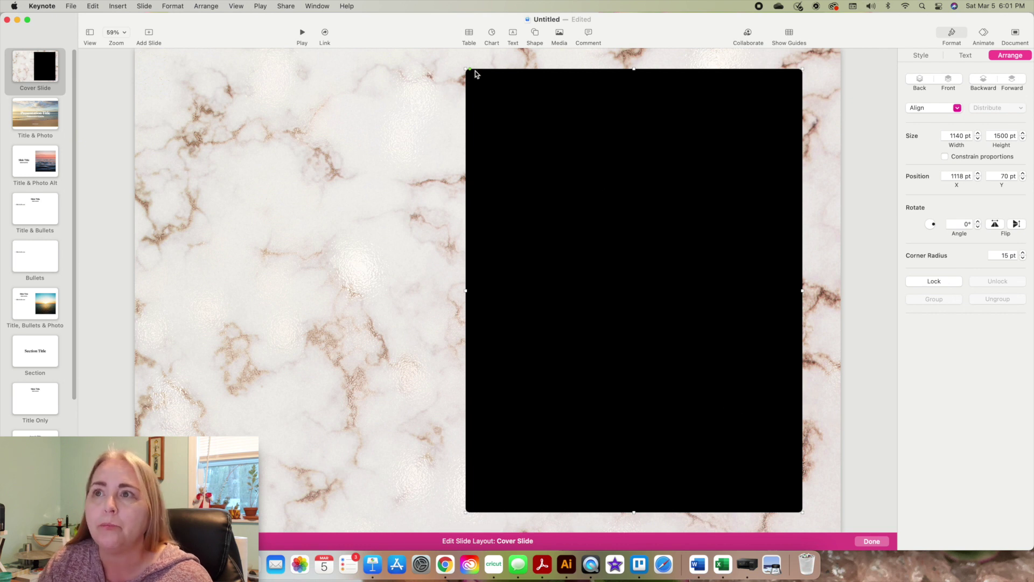
{"action": "left_click_drag", "start_coordinate": [470, 70], "coordinate": [479, 73]}
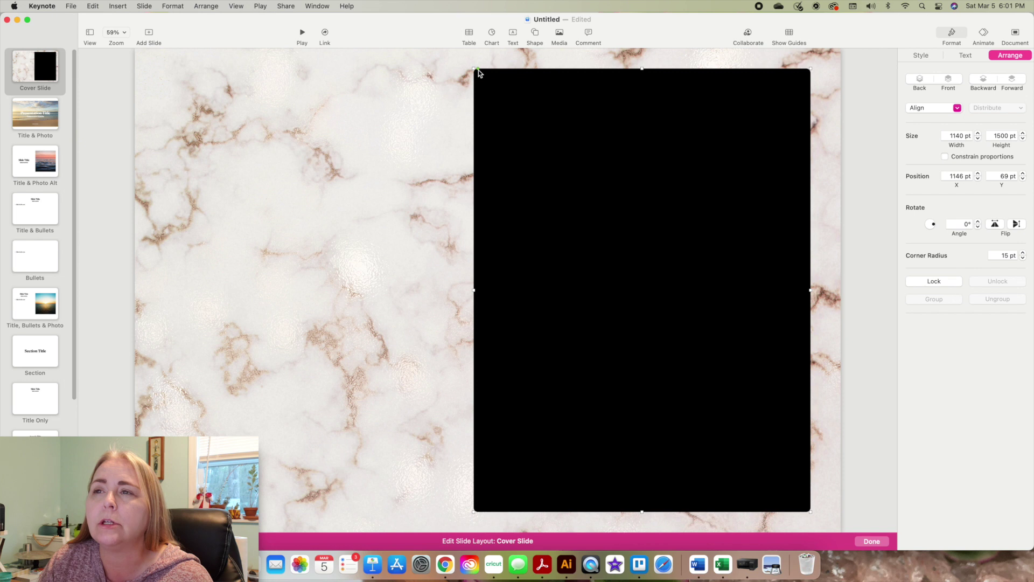
Set the rectangle's corner radius to 25 pt and nudge the shape to about X 1147 pt.
{"action": "mouse_move", "coordinate": [479, 69]}
{"action": "left_mouse_down"}
{"action": "mouse_move", "coordinate": [536, 71]}
{"action": "mouse_move", "coordinate": [483, 68]}
{"action": "left_mouse_up"}
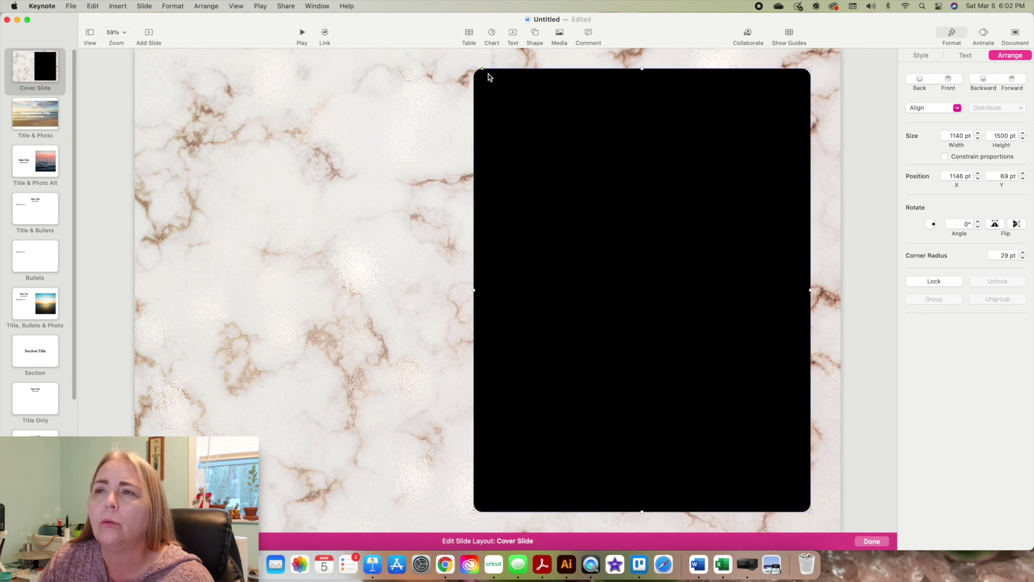
{"action": "left_click_drag", "start_coordinate": [482, 69], "coordinate": [481, 69]}
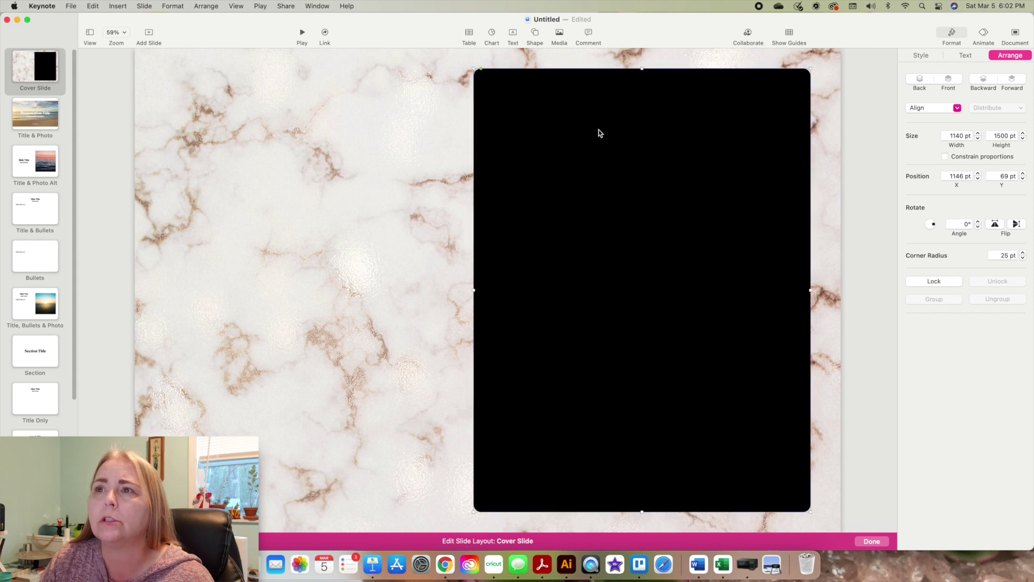
{"action": "left_click", "coordinate": [440, 149]}
{"action": "left_click_drag", "start_coordinate": [579, 217], "coordinate": [581, 217]}
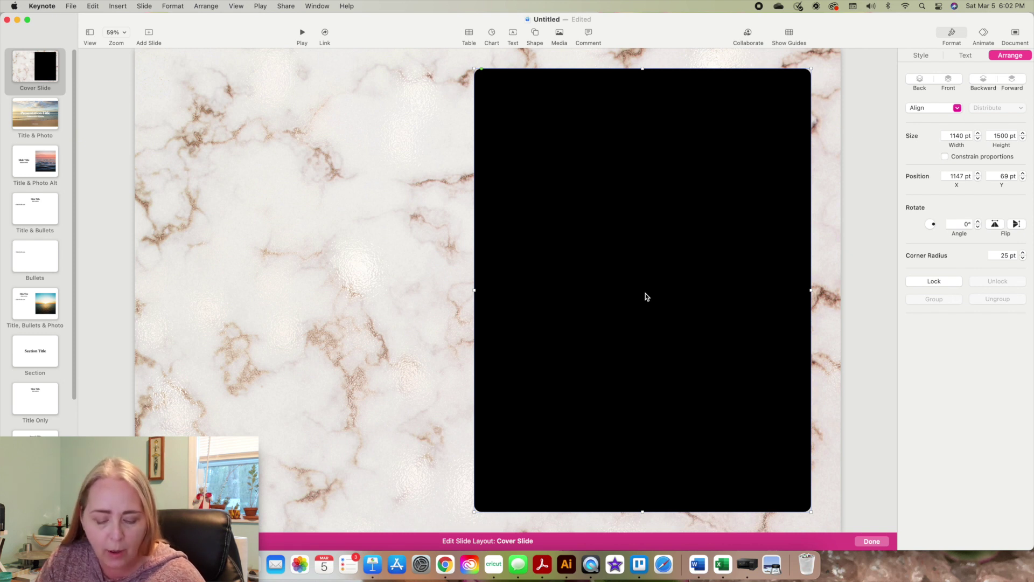
Duplicate the rounded rectangle and place the copy on the left half of the slide, level with the original.
{"action": "key", "text": "super+d"}
{"action": "left_click_drag", "start_coordinate": [643, 310], "coordinate": [307, 310]}
Narrow the right rectangle from its inner edge to about 1048 pt wide, keeping its outer edge in place.
{"action": "left_click", "coordinate": [690, 278]}
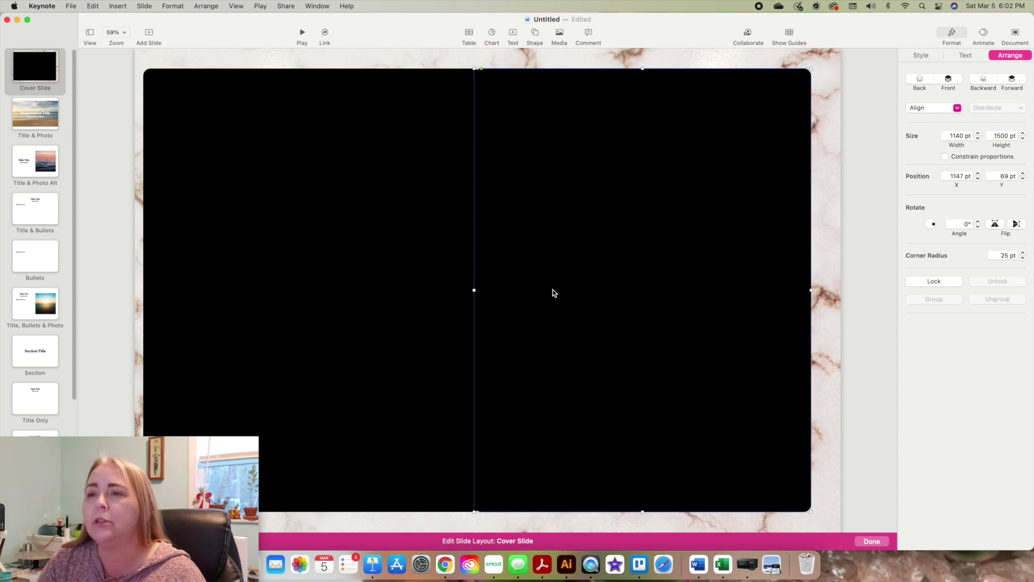
{"action": "left_click_drag", "start_coordinate": [474, 291], "coordinate": [501, 290]}
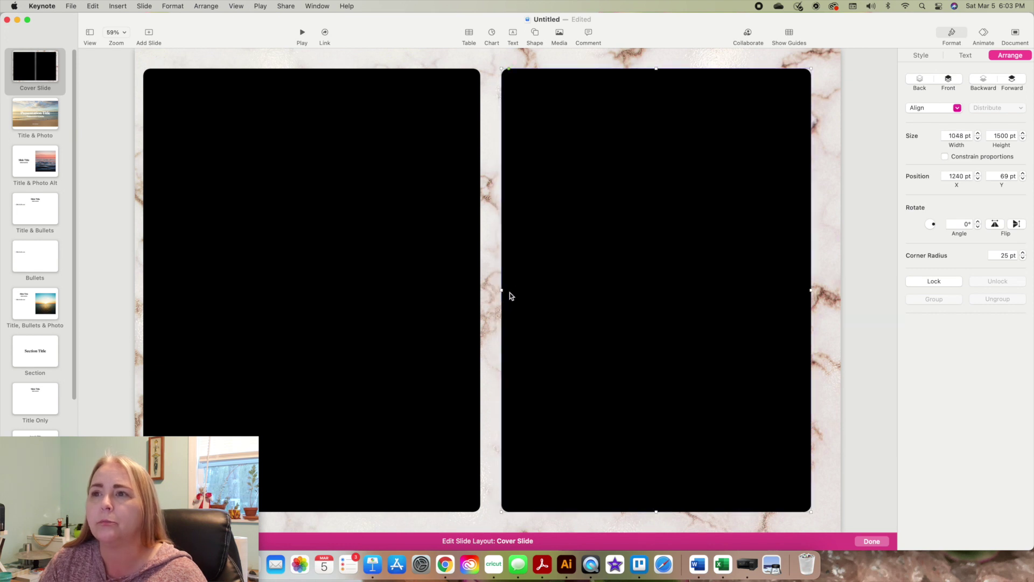
{"action": "mouse_move", "coordinate": [618, 304]}
{"action": "left_mouse_down"}
{"action": "mouse_move", "coordinate": [571, 303]}
{"action": "mouse_move", "coordinate": [629, 304]}
{"action": "mouse_move", "coordinate": [616, 306]}
{"action": "left_mouse_up"}
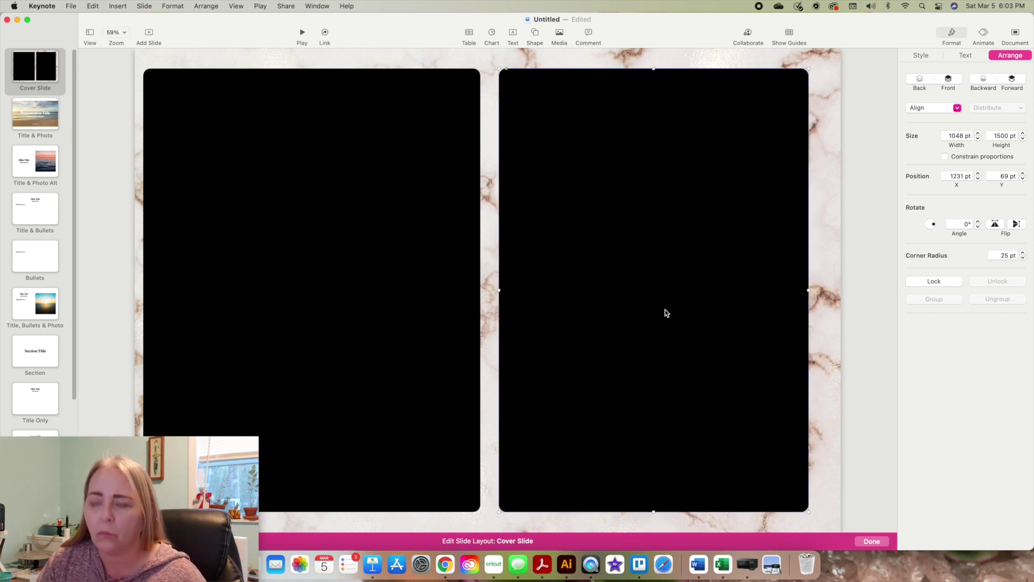
{"action": "key", "text": "super+z"}
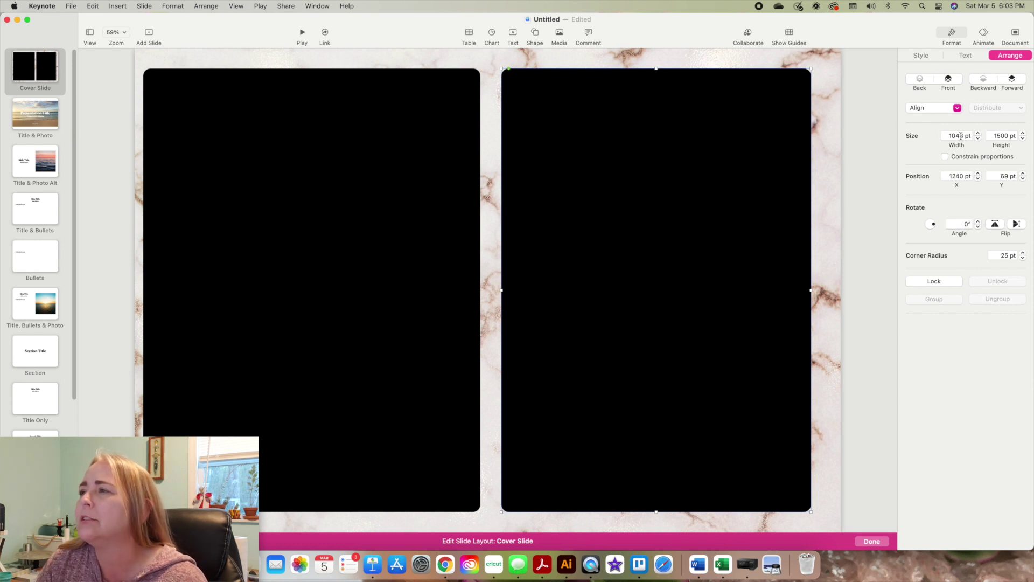
Increase the right rectangle's width to 1050 pt and compare it with the left rectangle.
{"action": "left_click", "coordinate": [978, 133]}
{"action": "left_click", "coordinate": [979, 133]}
{"action": "left_click", "coordinate": [451, 237]}
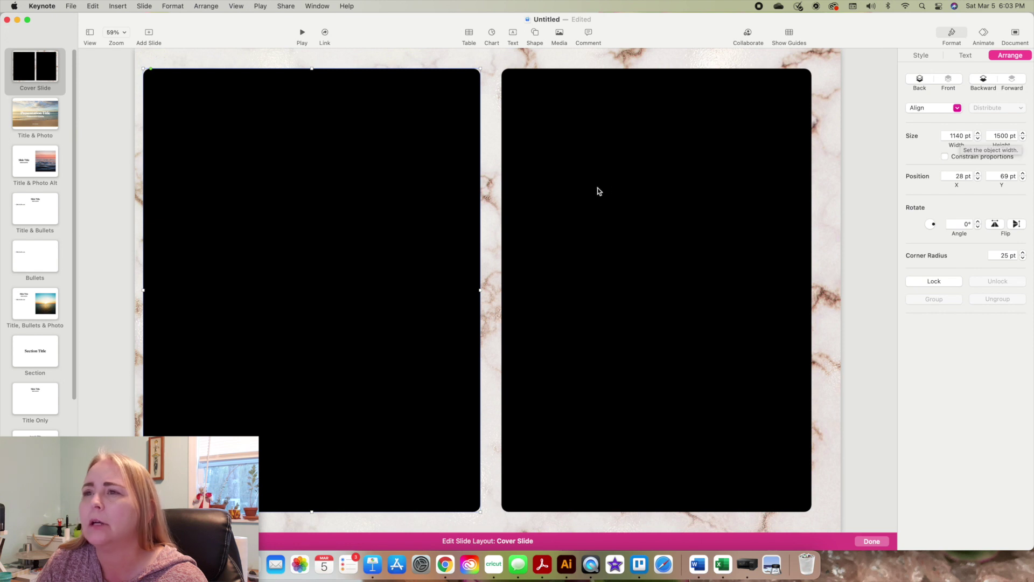
{"action": "left_click", "coordinate": [612, 190]}
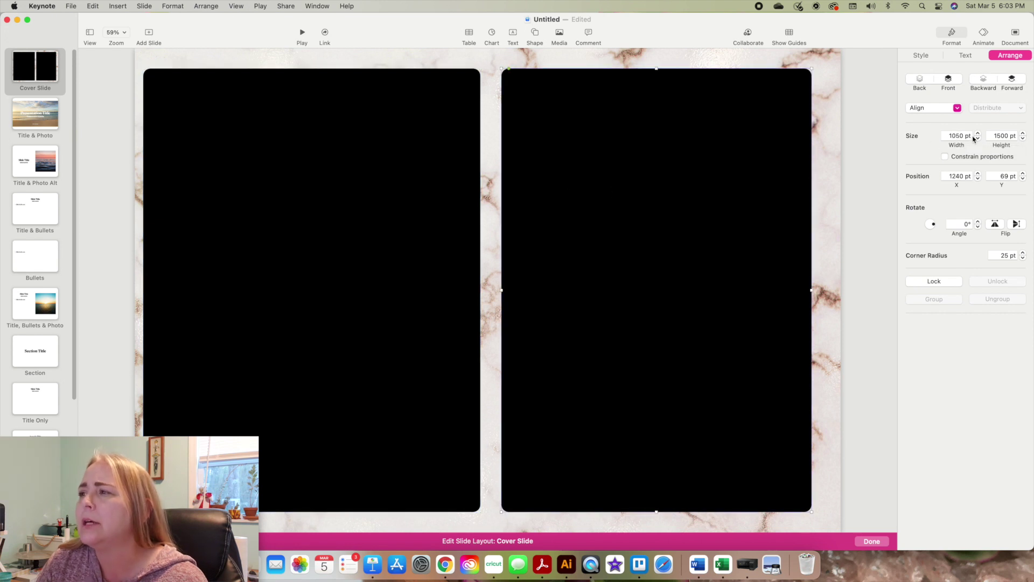
Set the left rectangle's width to 1050 pt and shift it to about X 86 pt, Y 69 pt.
{"action": "left_click", "coordinate": [443, 196]}
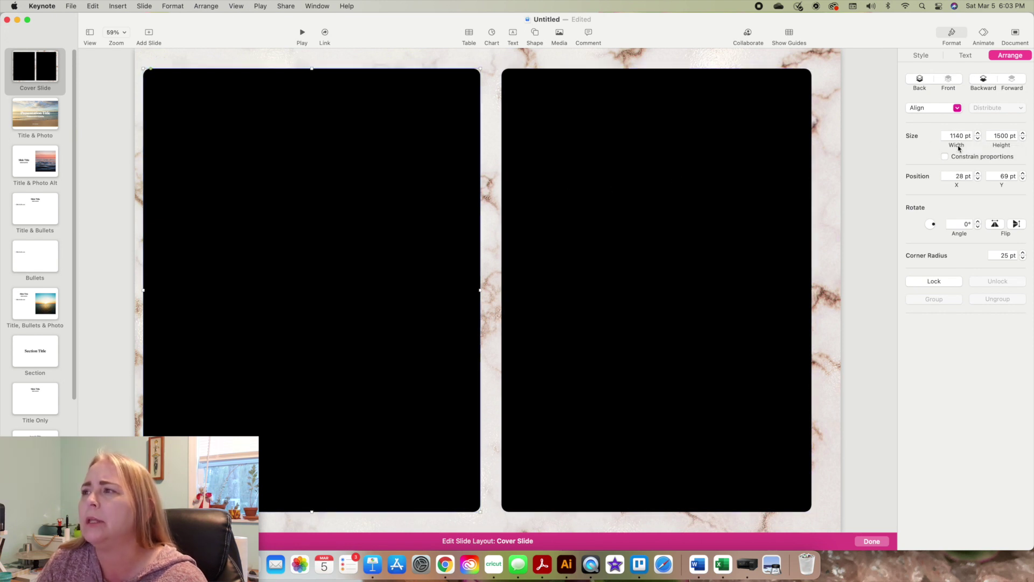
{"action": "left_click", "coordinate": [954, 137]}
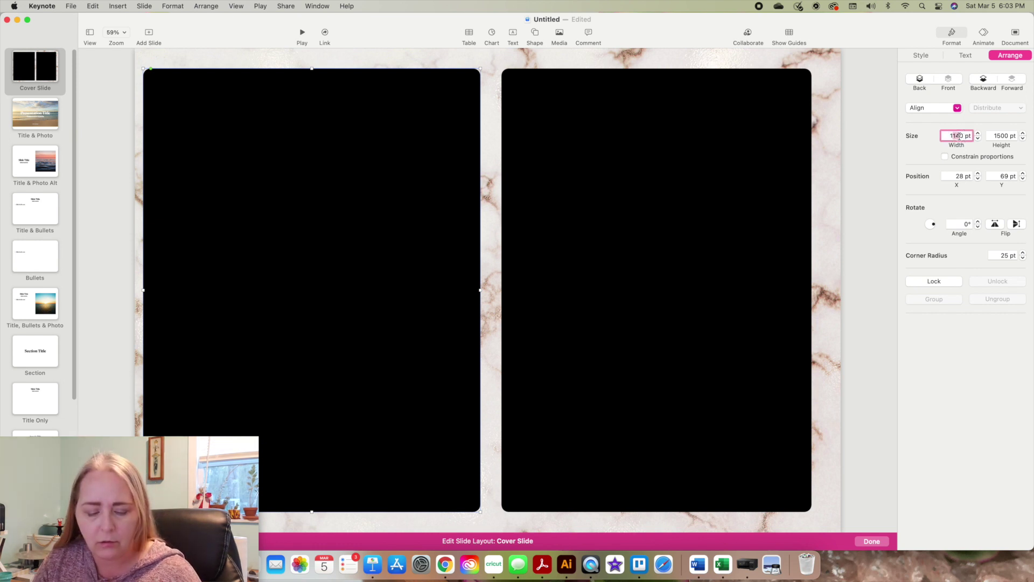
{"action": "double_click", "coordinate": [960, 136]}
{"action": "type", "text": "1050"}
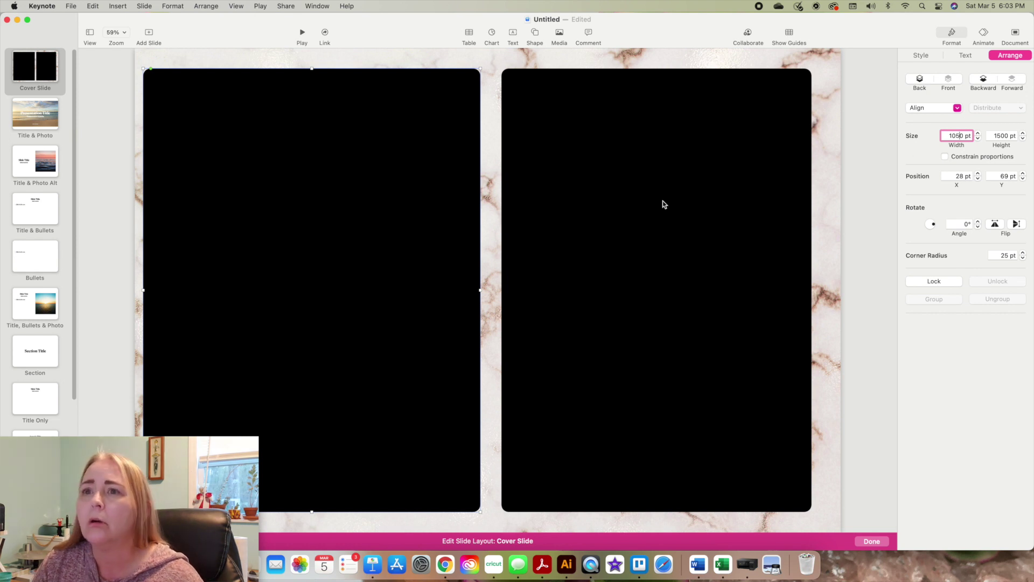
{"action": "key", "text": "Return"}
{"action": "left_click_drag", "start_coordinate": [358, 212], "coordinate": [380, 216]}
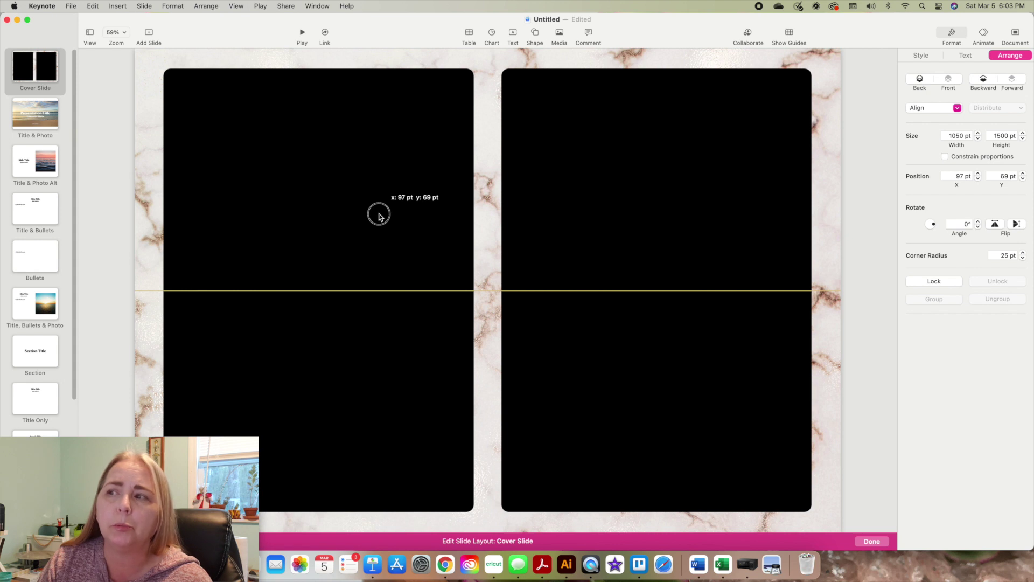
{"action": "left_click_drag", "start_coordinate": [379, 216], "coordinate": [374, 215]}
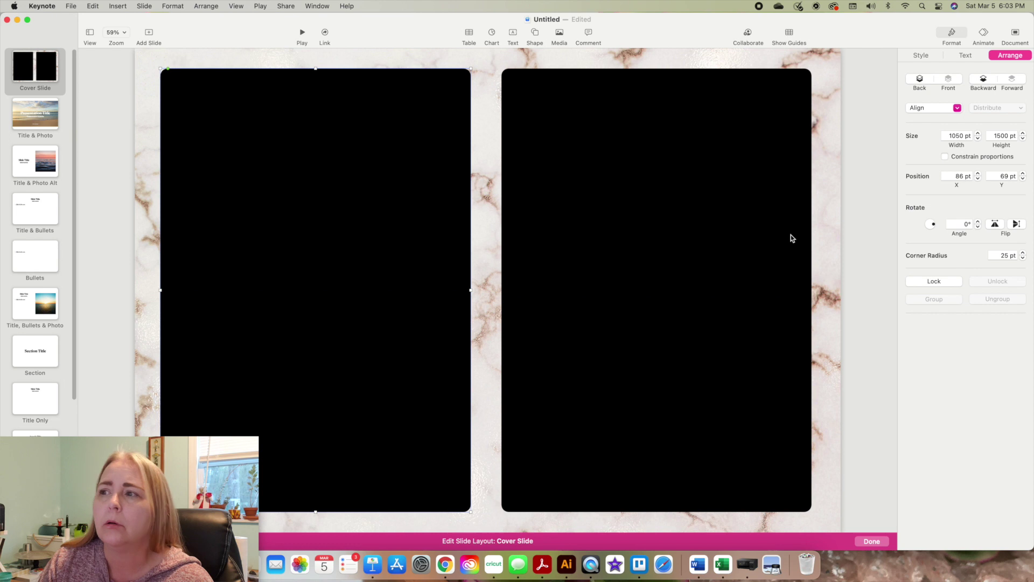
Set the right rectangle's width to 1075 pt and shift it to about X 1211 pt, Y 69 pt.
{"action": "left_click", "coordinate": [822, 237]}
{"action": "left_click", "coordinate": [773, 237]}
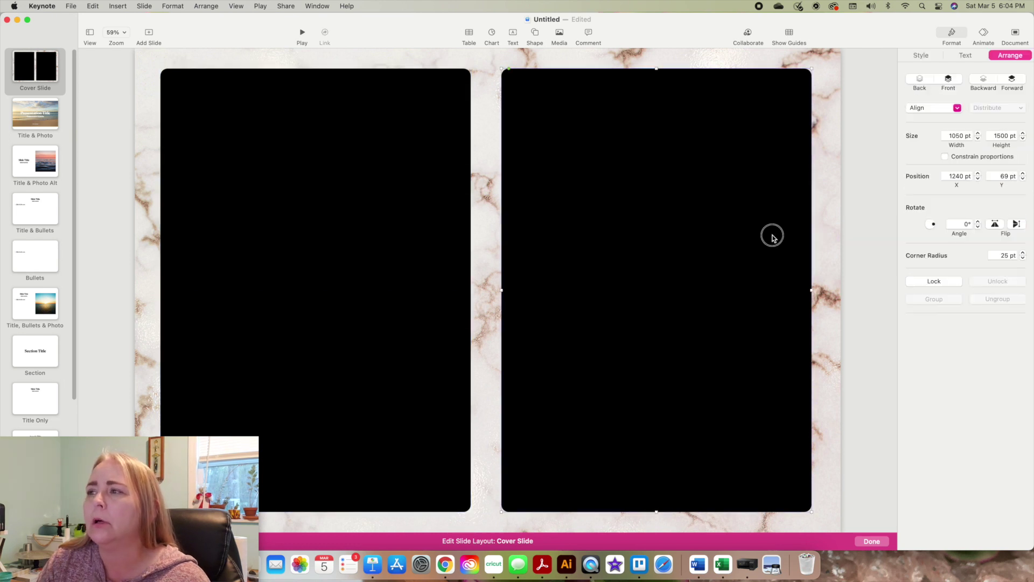
{"action": "left_click", "coordinate": [964, 136]}
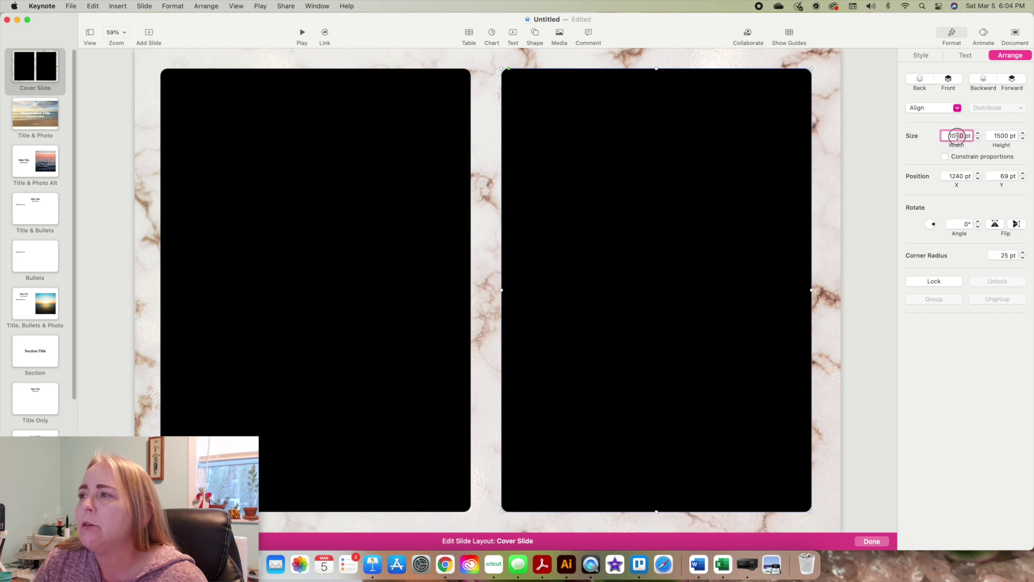
{"action": "type", "text": "75"}
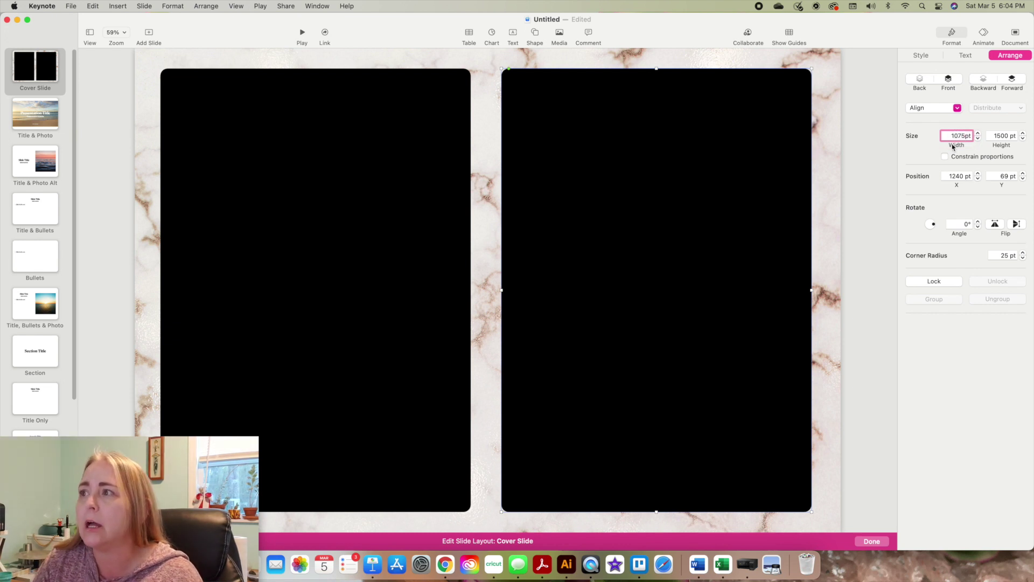
{"action": "key", "text": "Return"}
{"action": "left_click", "coordinate": [699, 243]}
{"action": "left_click_drag", "start_coordinate": [699, 244], "coordinate": [691, 244]}
Set the left rectangle's width to 1075 pt and shift it to about X 92 pt, Y 69 pt.
{"action": "left_click", "coordinate": [318, 250]}
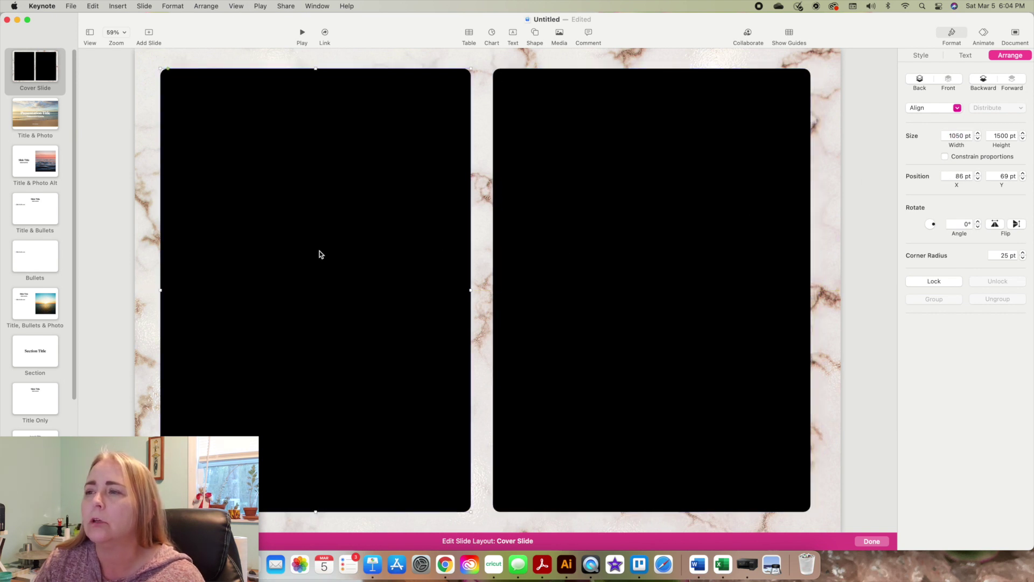
{"action": "double_click", "coordinate": [959, 135]}
{"action": "type", "text": "107"}
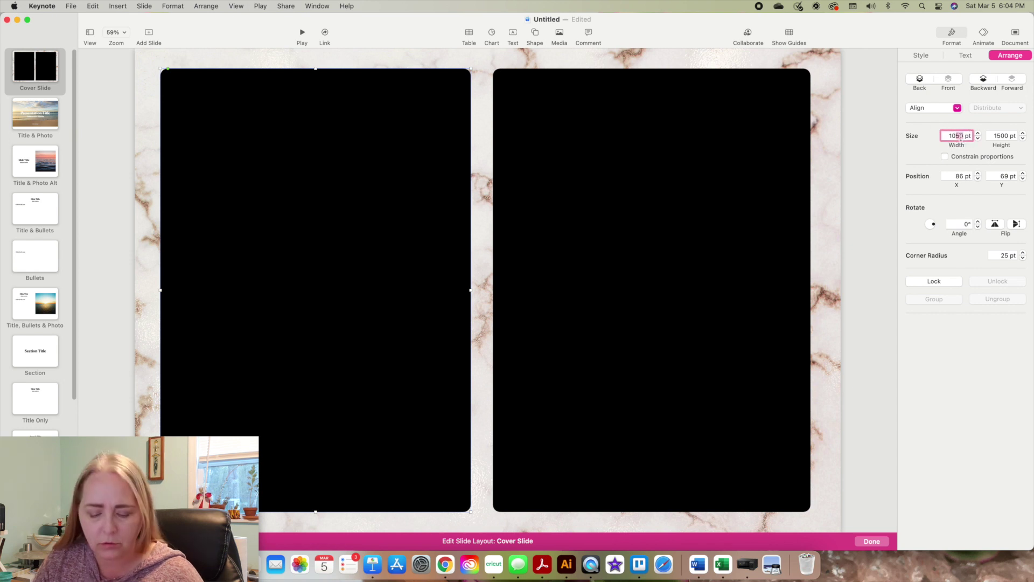
{"action": "type", "text": "5"}
{"action": "key", "text": "Return"}
{"action": "left_click_drag", "start_coordinate": [450, 226], "coordinate": [430, 221]}
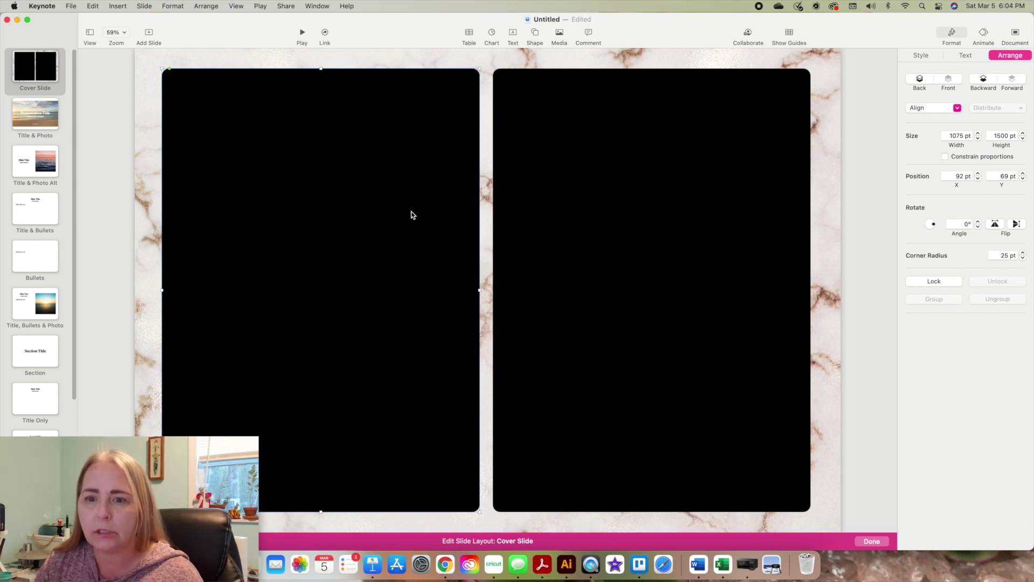
Delete the left rounded rectangle from the layout.
{"action": "key", "text": "Delete"}
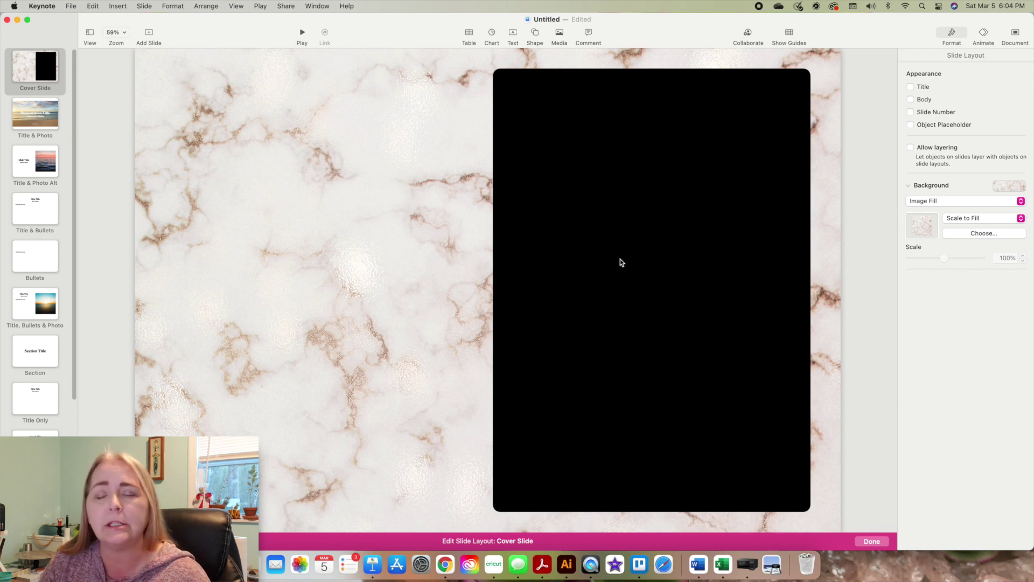
Change the remaining rounded rectangle's fill type from a solid color to Image Fill.
{"action": "left_click", "coordinate": [634, 264]}
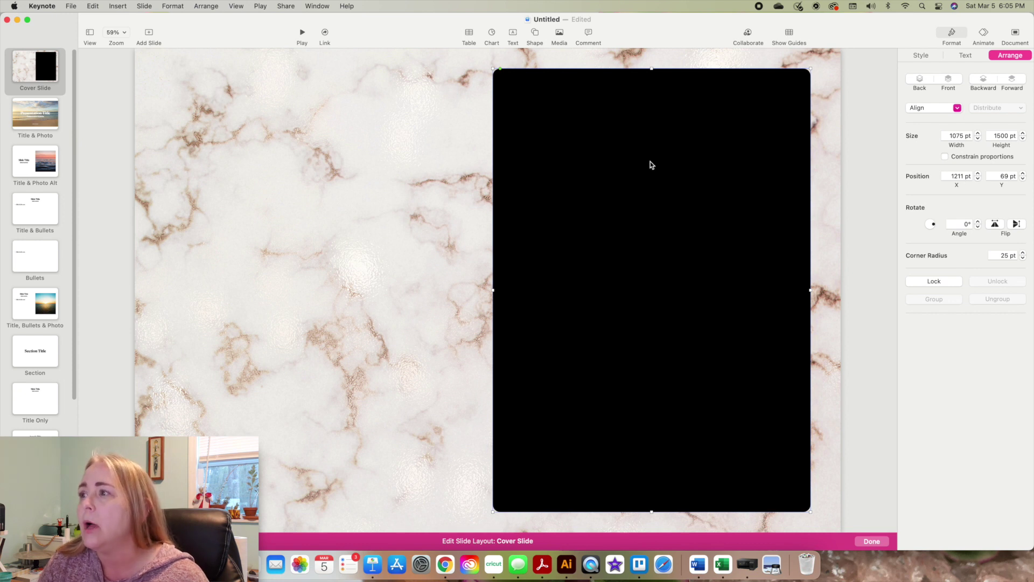
{"action": "left_click", "coordinate": [922, 55]}
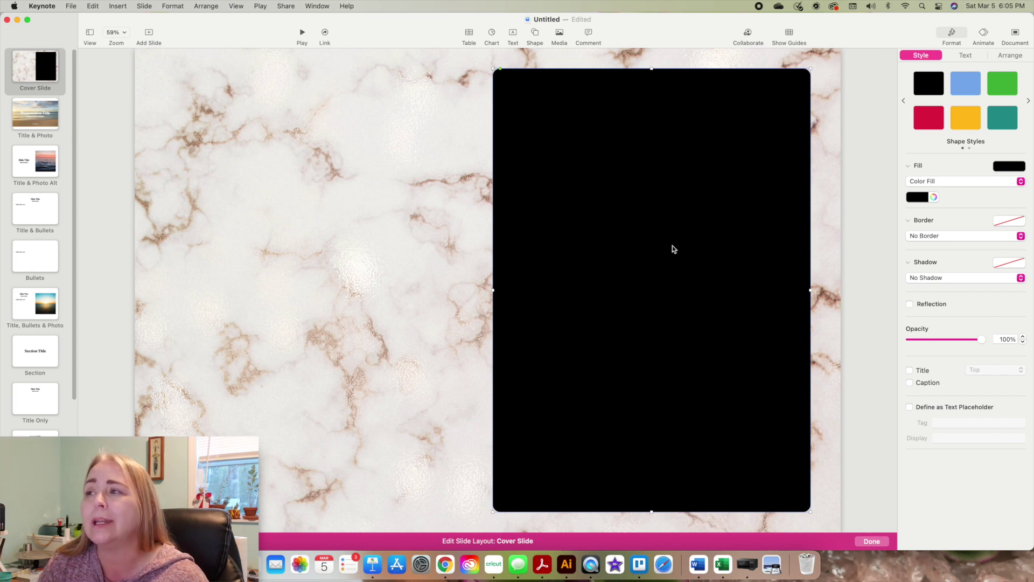
{"action": "left_click", "coordinate": [910, 166]}
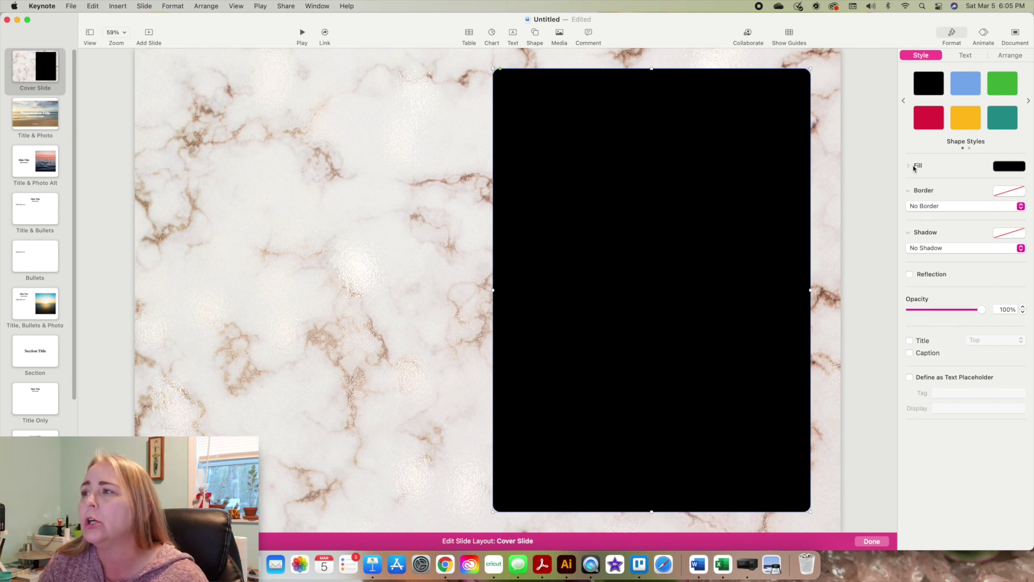
{"action": "left_click", "coordinate": [910, 166]}
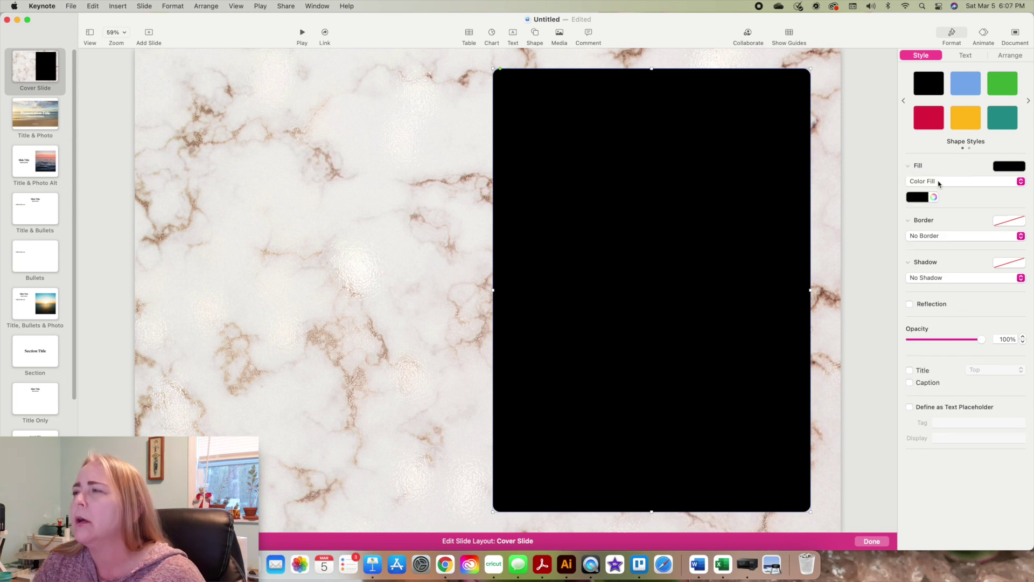
{"action": "left_click", "coordinate": [938, 182]}
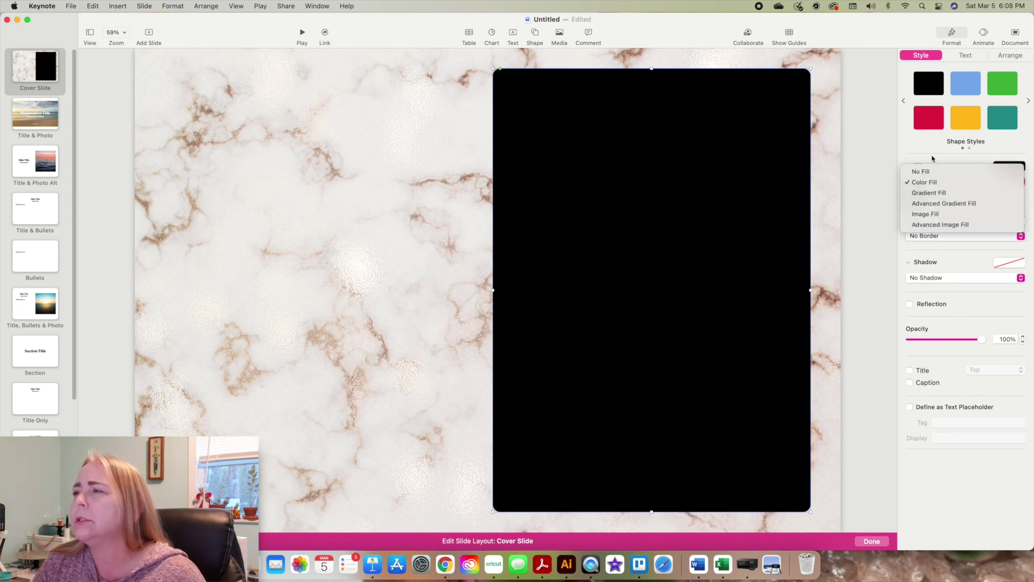
{"action": "left_click", "coordinate": [923, 163]}
{"action": "left_click", "coordinate": [915, 167]}
{"action": "left_click", "coordinate": [916, 168]}
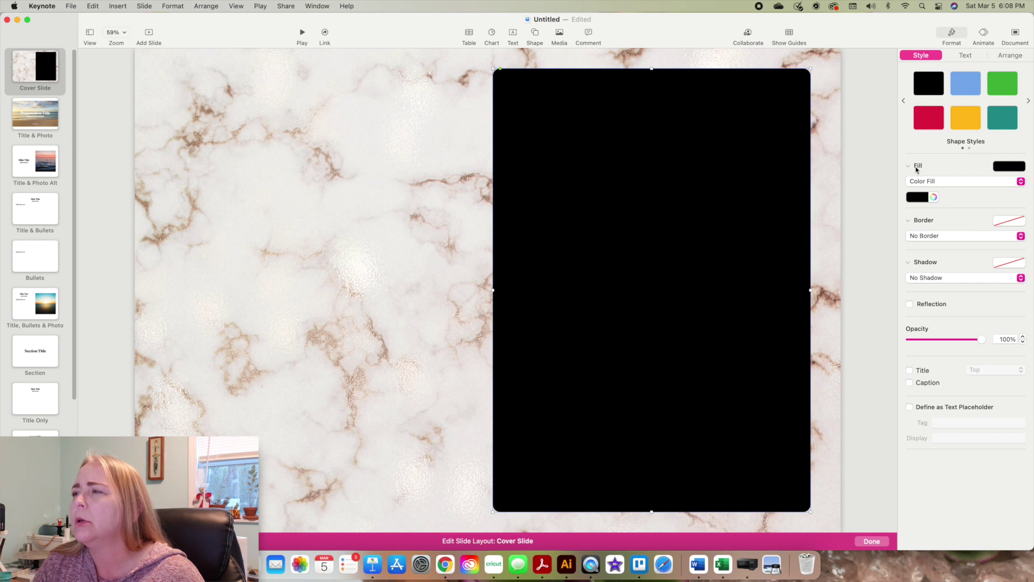
{"action": "left_click", "coordinate": [922, 185]}
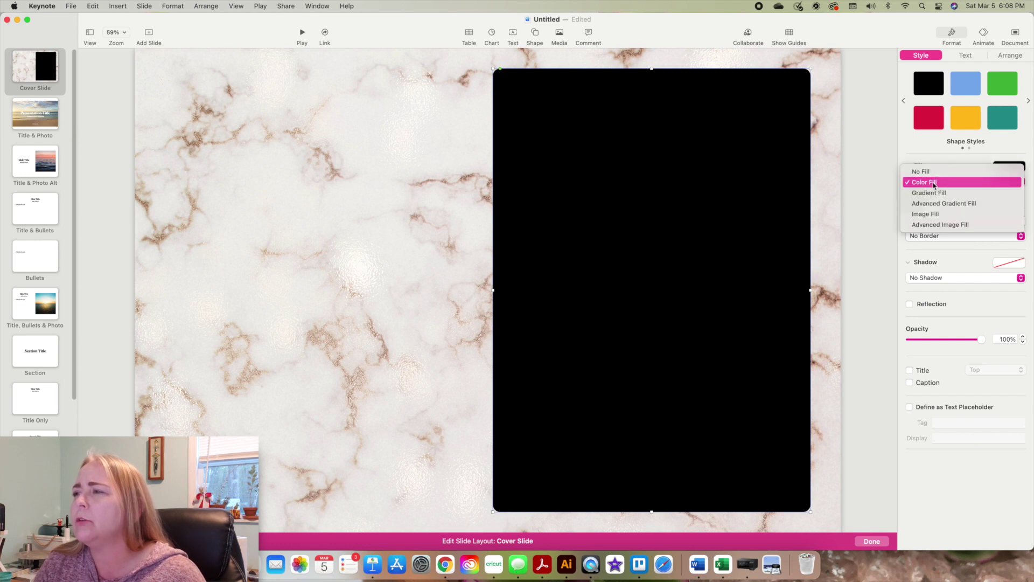
{"action": "left_click", "coordinate": [938, 215]}
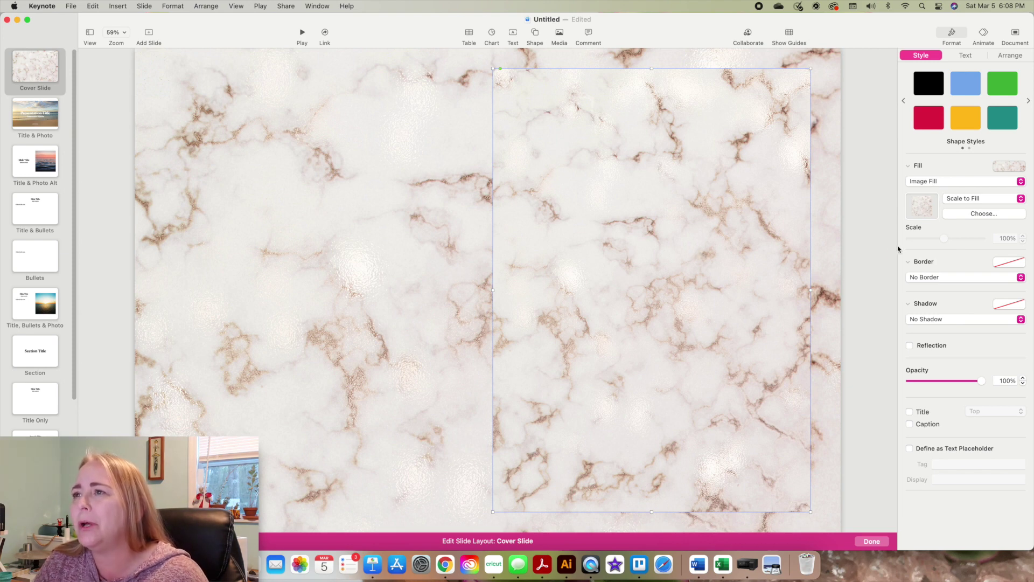
Use 08.jpg from the marble rose gold texture folder as the rectangle's fill image.
{"action": "left_click", "coordinate": [983, 214]}
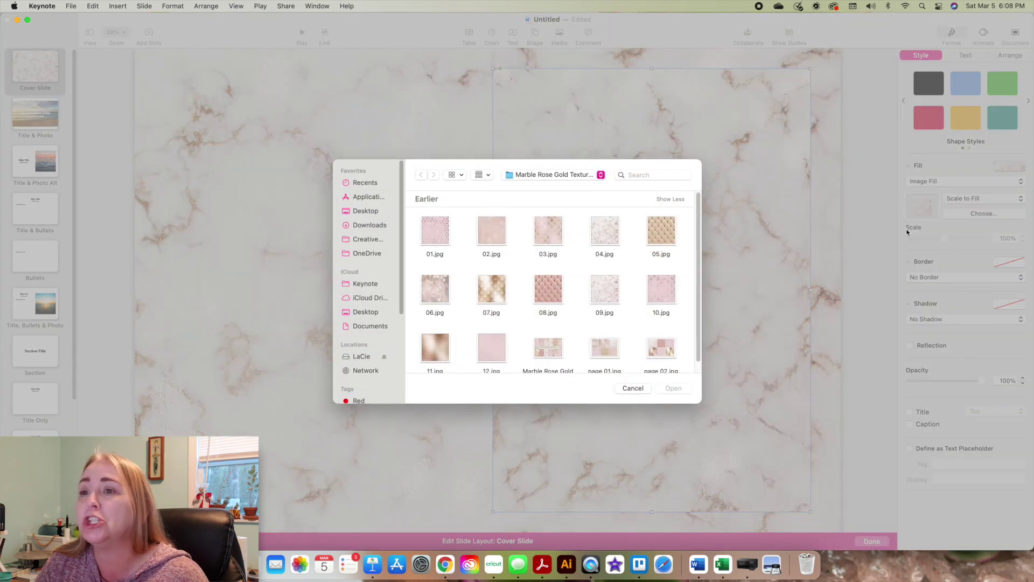
{"action": "left_click", "coordinate": [546, 294]}
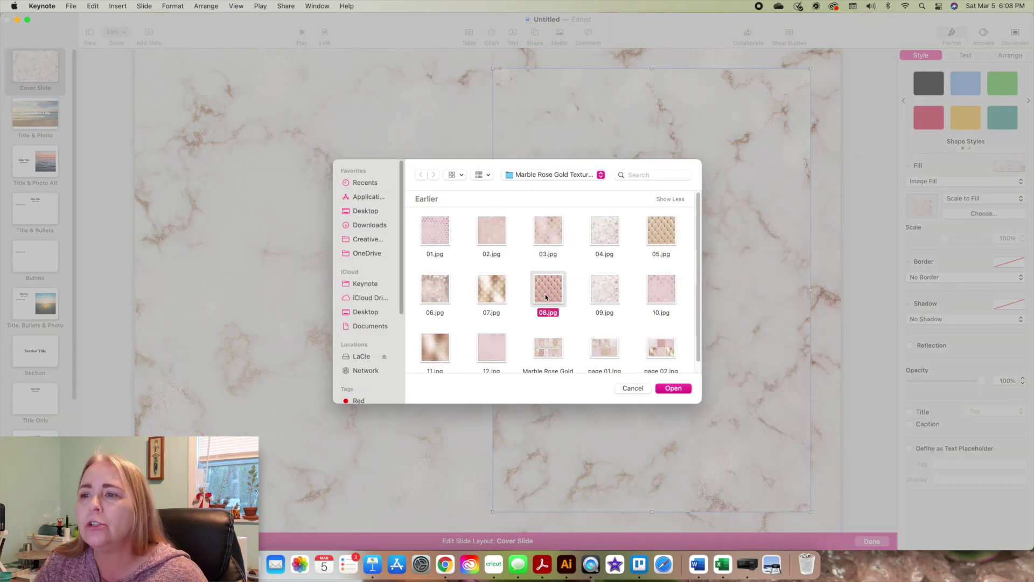
{"action": "left_click", "coordinate": [686, 393]}
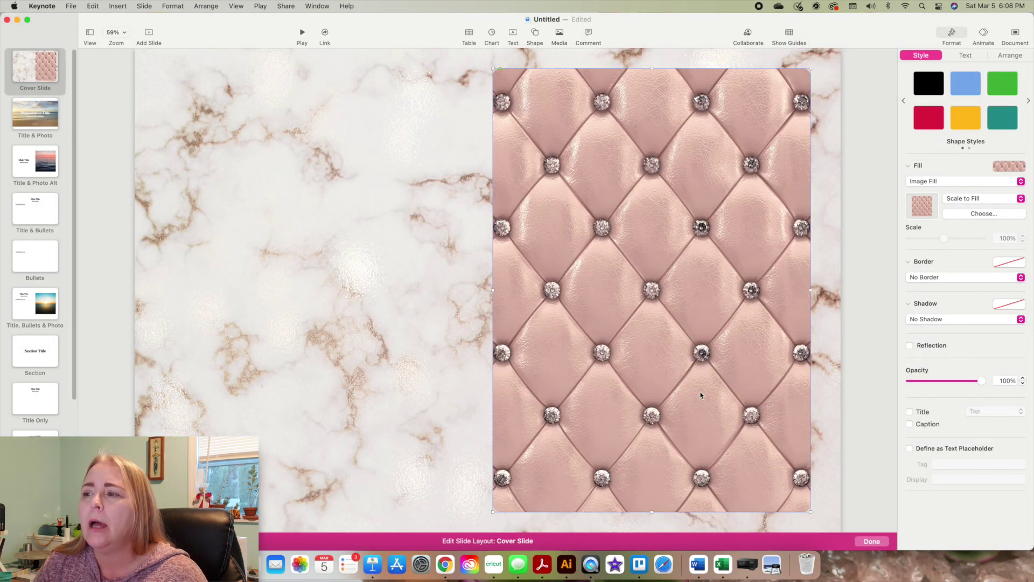
Set the slide layout's background image scaling to Original Size, keeping the same marble image.
{"action": "left_click", "coordinate": [375, 340]}
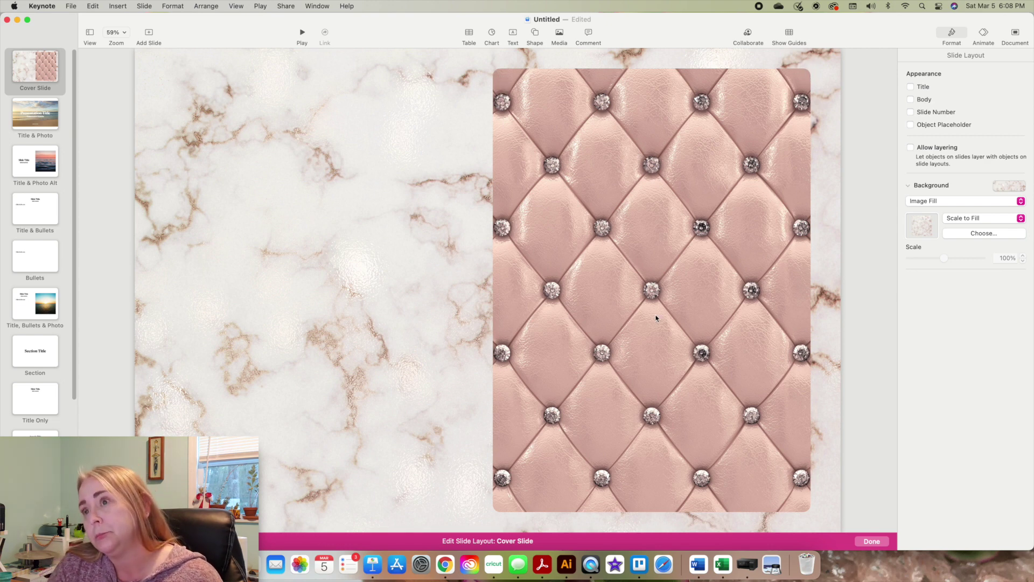
{"action": "left_click", "coordinate": [990, 232]}
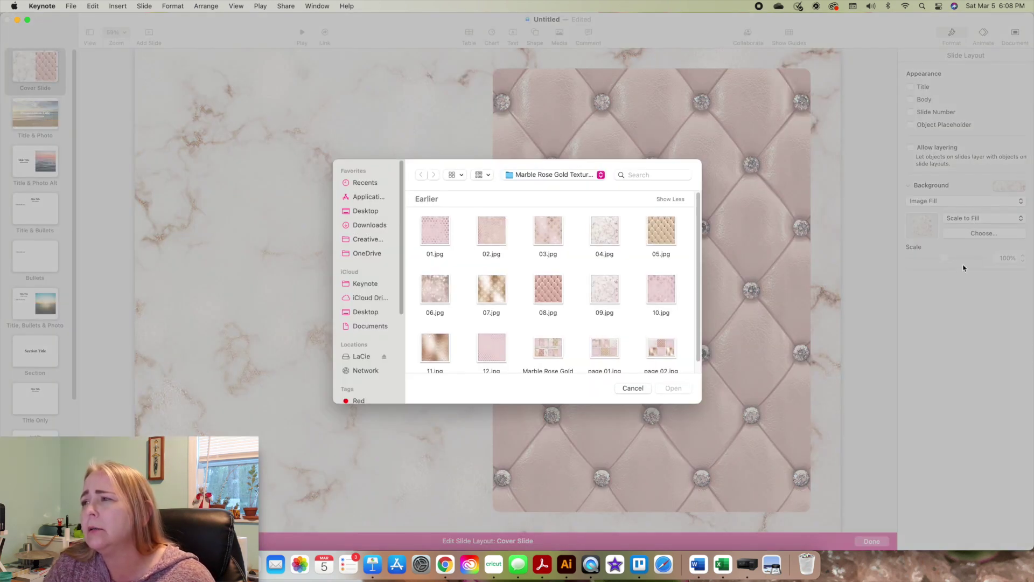
{"action": "left_click", "coordinate": [632, 388]}
{"action": "left_click", "coordinate": [969, 220]}
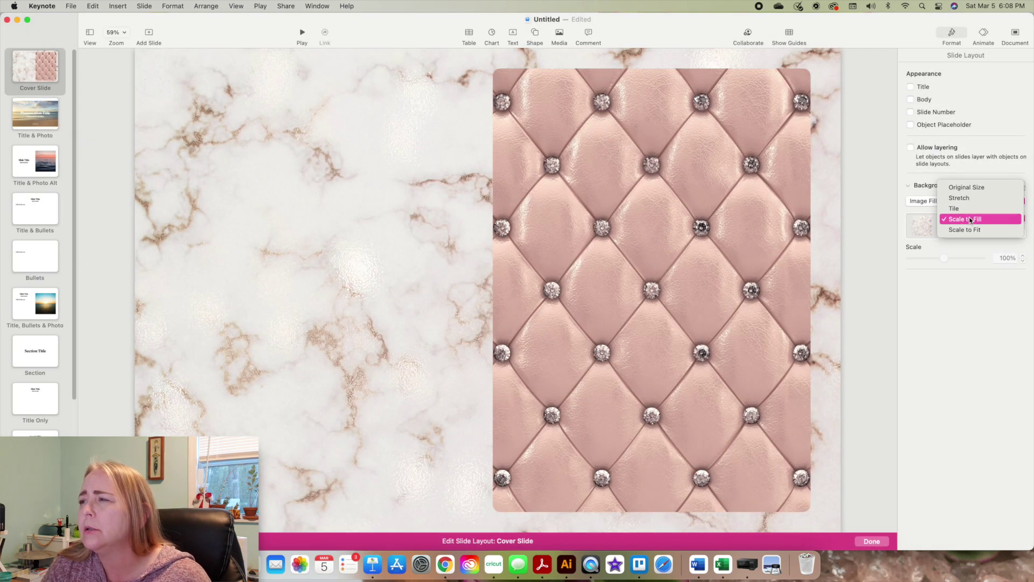
{"action": "left_click", "coordinate": [973, 188]}
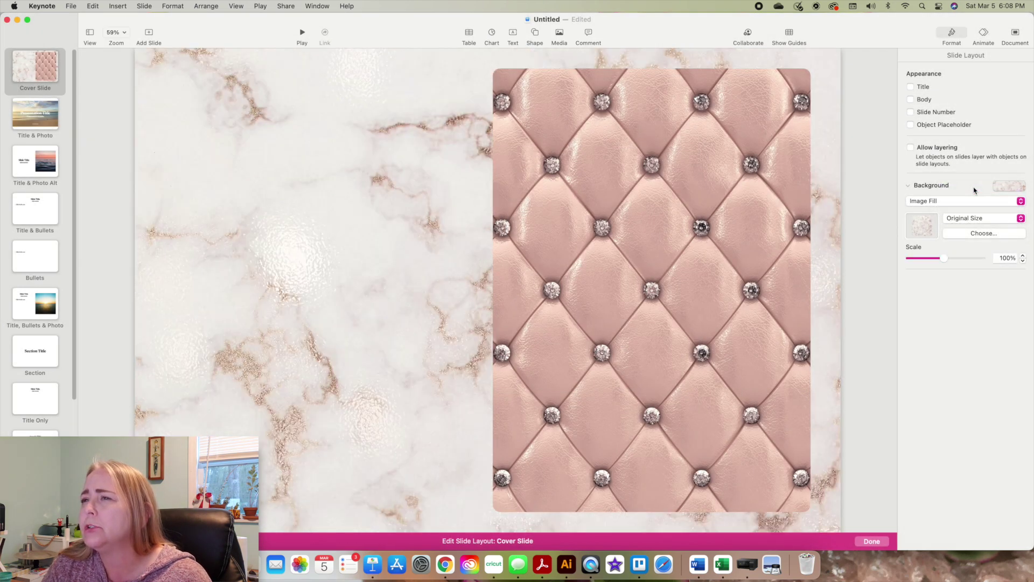
Try Original Size and Scale to Fit on the rectangle's image fill, and return it to Scale to Fill.
{"action": "left_click", "coordinate": [586, 273]}
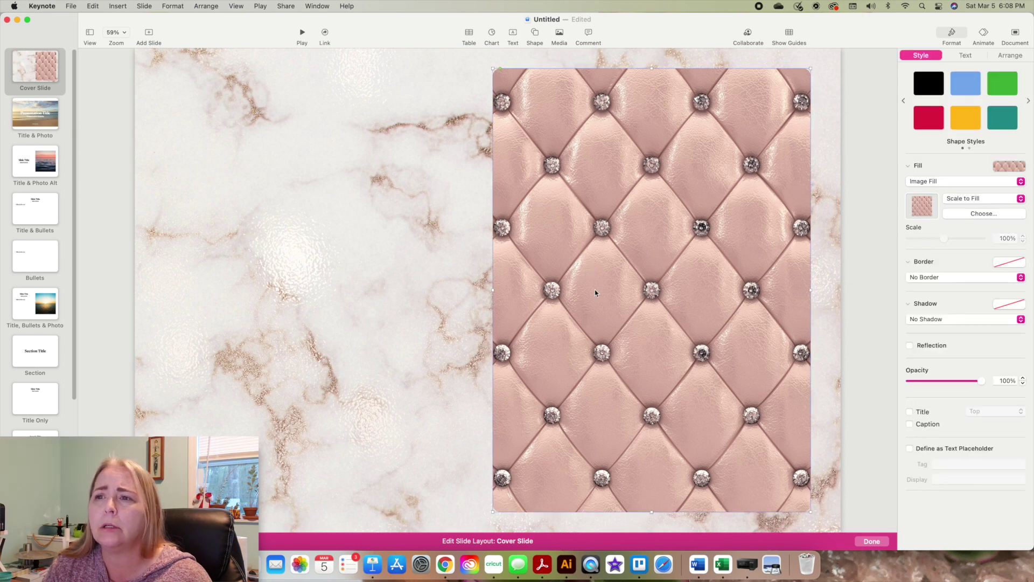
{"action": "left_click", "coordinate": [975, 199]}
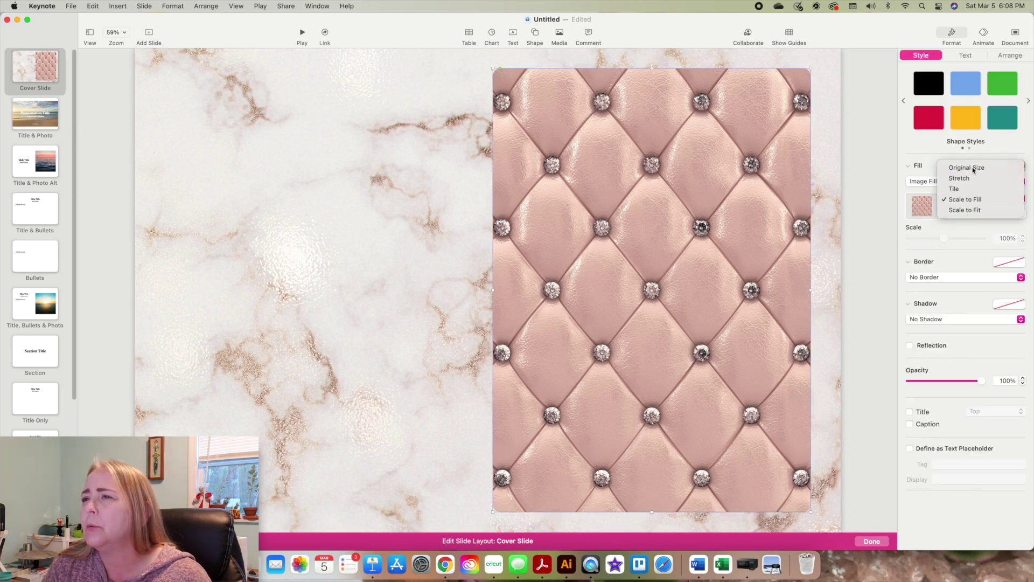
{"action": "left_click", "coordinate": [974, 169]}
{"action": "left_click", "coordinate": [973, 199]}
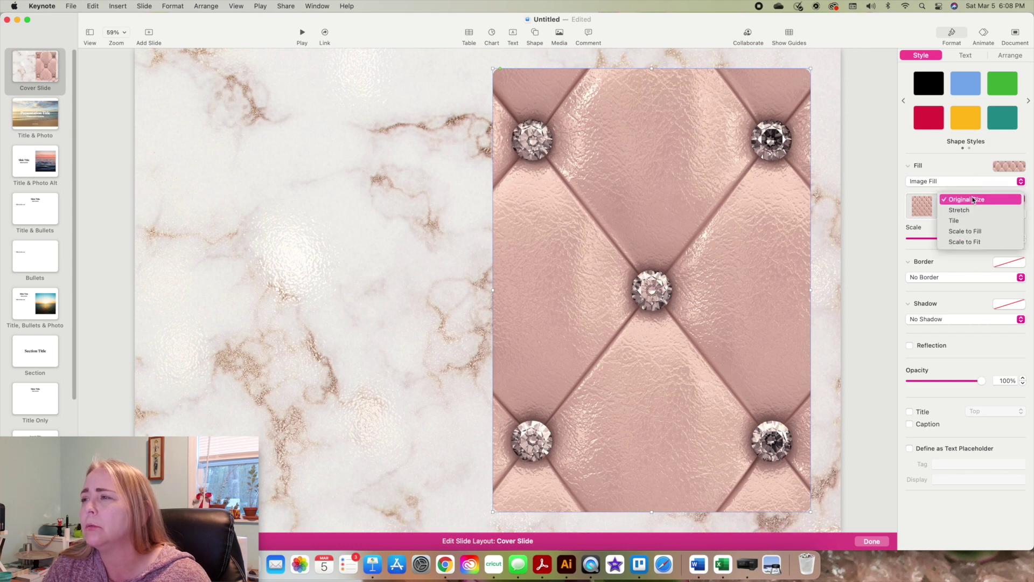
{"action": "left_click", "coordinate": [964, 242]}
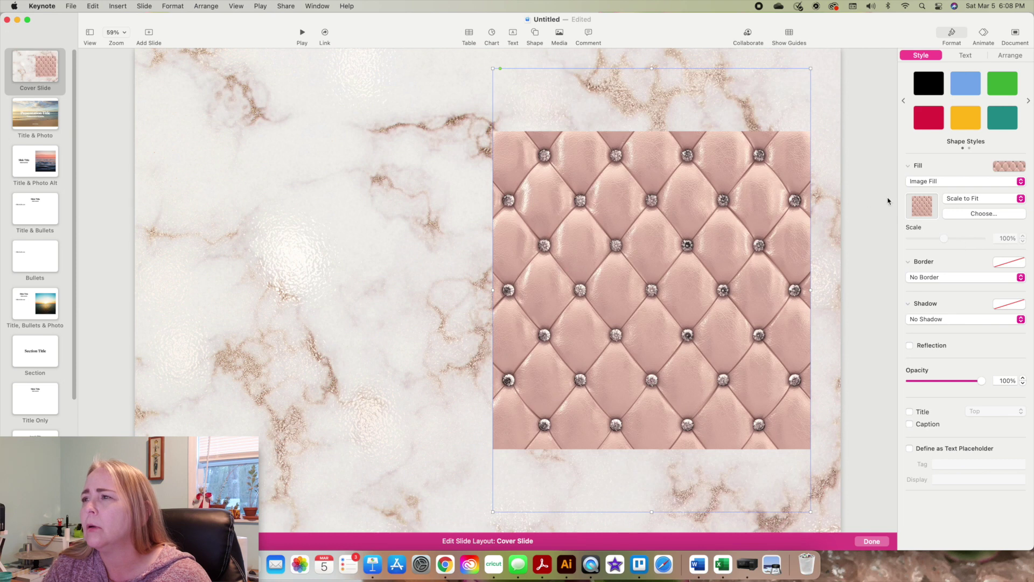
{"action": "left_click", "coordinate": [981, 200]}
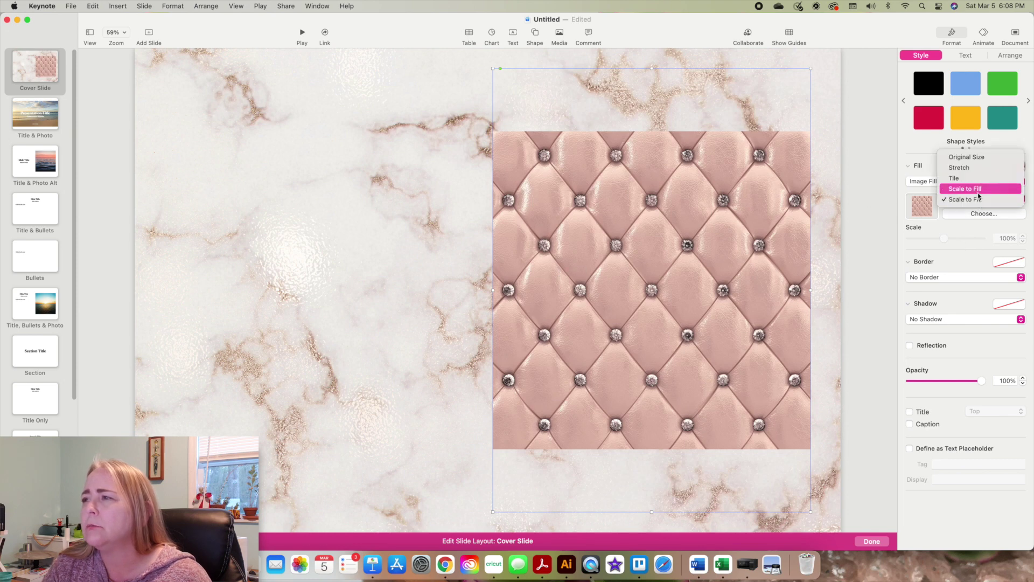
{"action": "left_click", "coordinate": [978, 197]}
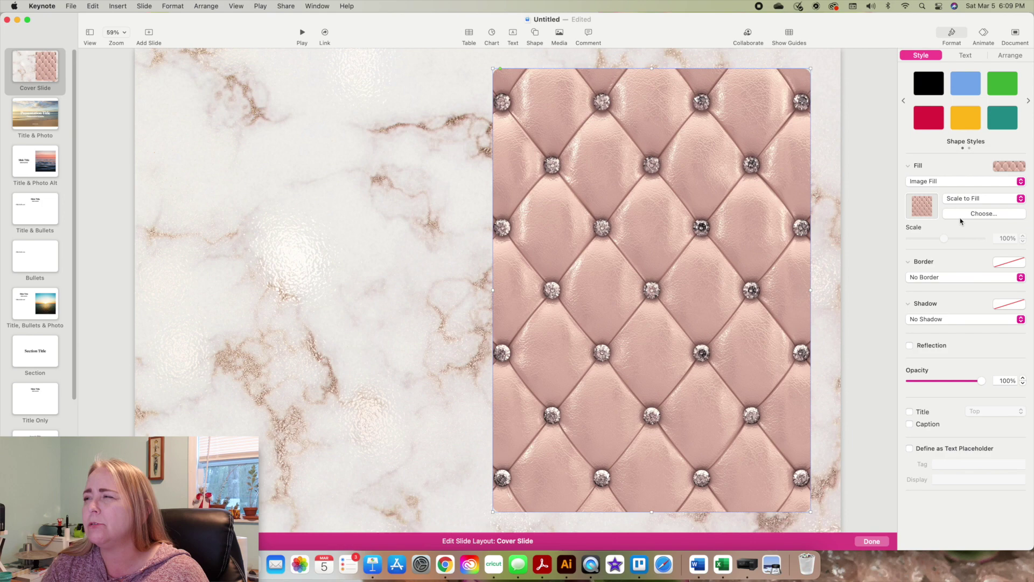
Replace the rectangle's fill image with 03.jpg from the Marble Rose Gold Textures folder.
{"action": "left_click", "coordinate": [979, 214]}
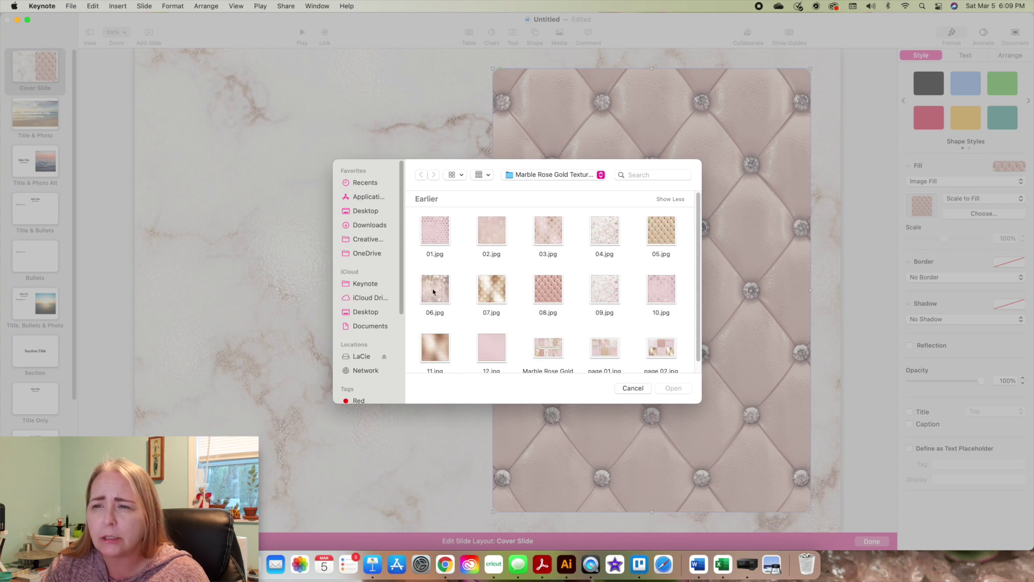
{"action": "left_click", "coordinate": [536, 235]}
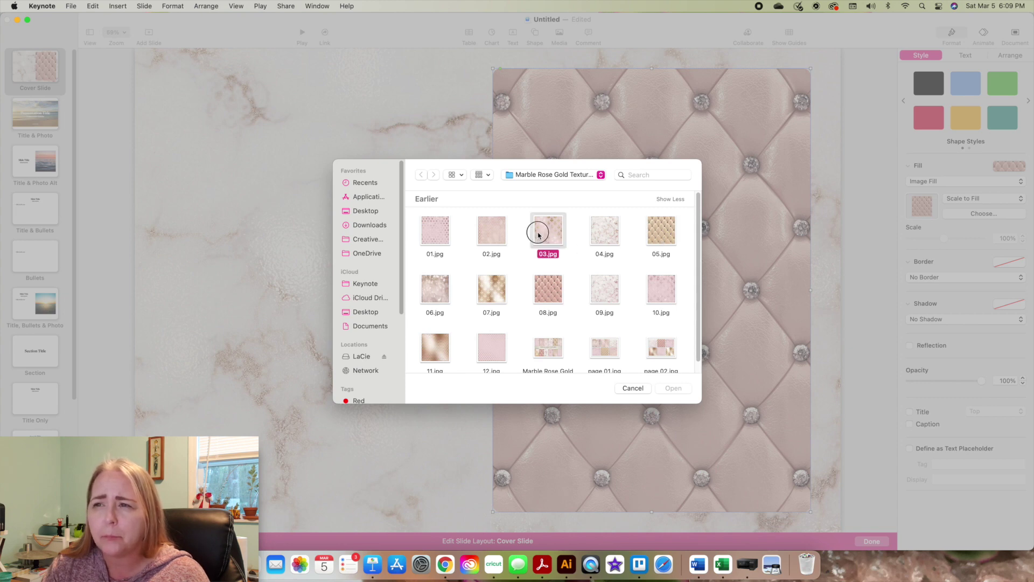
{"action": "left_click", "coordinate": [686, 388]}
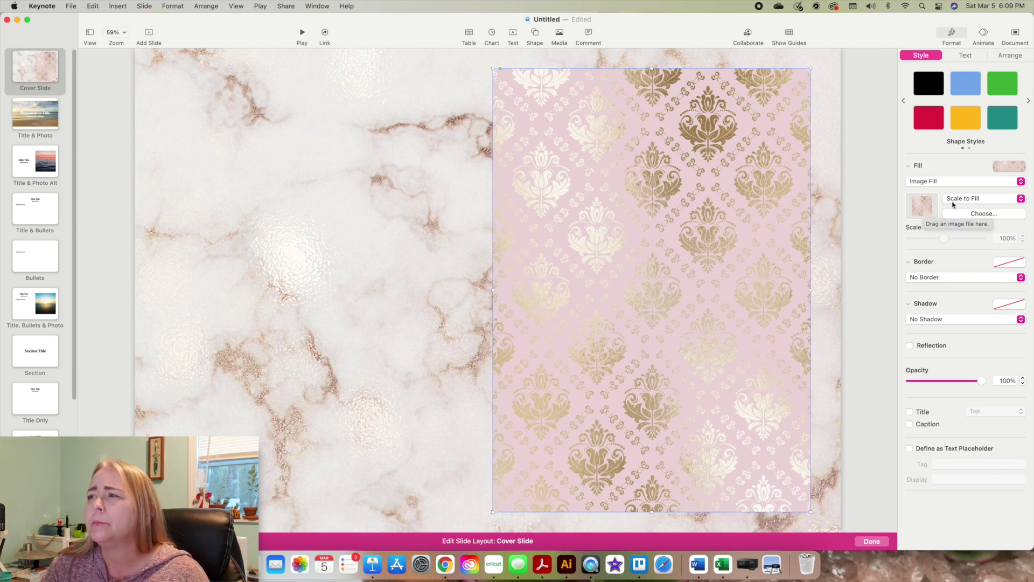
Browse to the summer-pink-patterns folder inside Planners and use its teal 02.jpg pattern as the rectangle's fill image.
{"action": "left_click", "coordinate": [983, 214]}
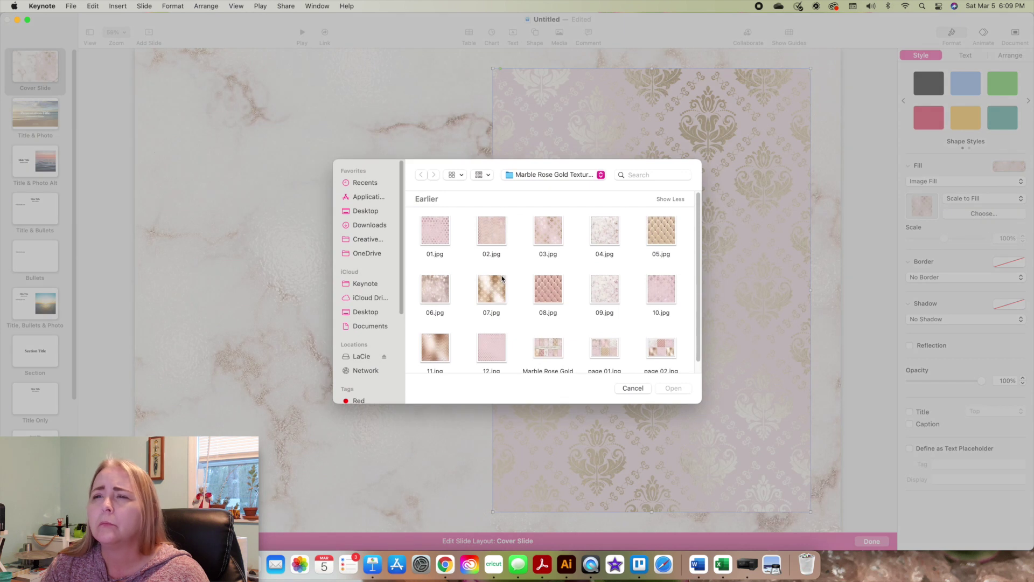
{"action": "left_click", "coordinate": [600, 175]}
{"action": "left_click", "coordinate": [564, 186]}
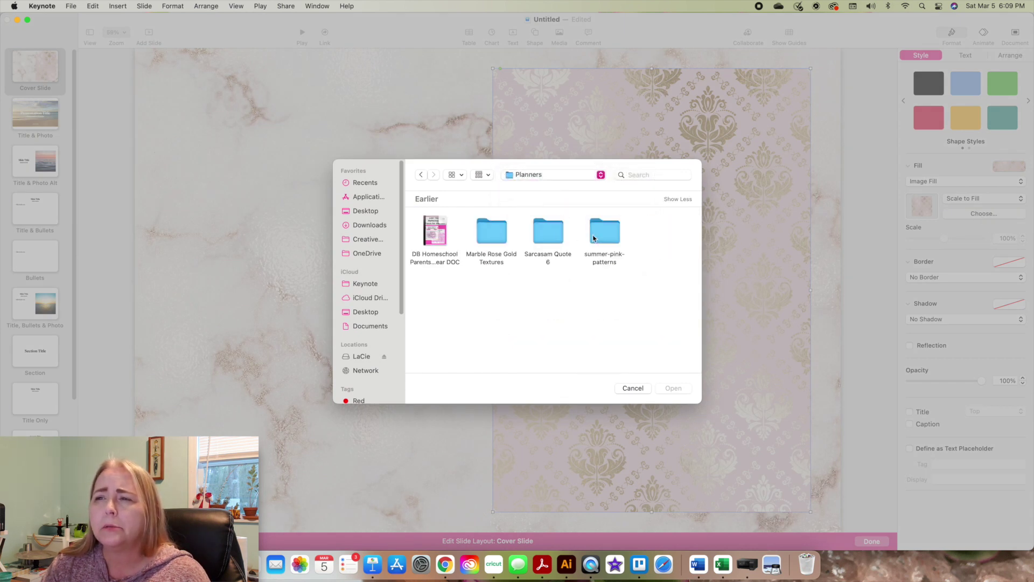
{"action": "double_click", "coordinate": [595, 238]}
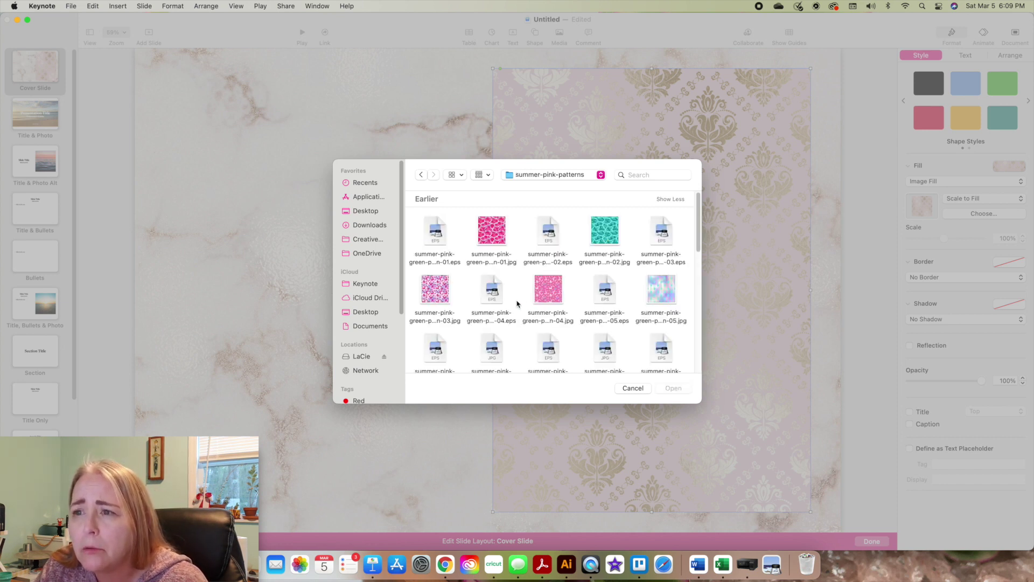
{"action": "scroll", "coordinate": [520, 303], "scroll_direction": "down", "scroll_amount": 2}
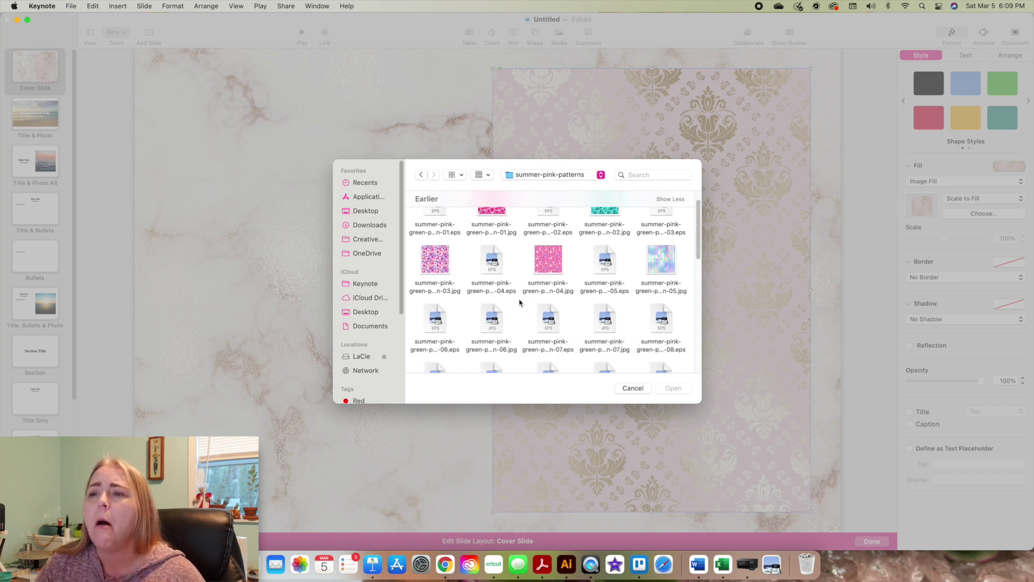
{"action": "scroll", "coordinate": [520, 302], "scroll_direction": "down", "scroll_amount": 2}
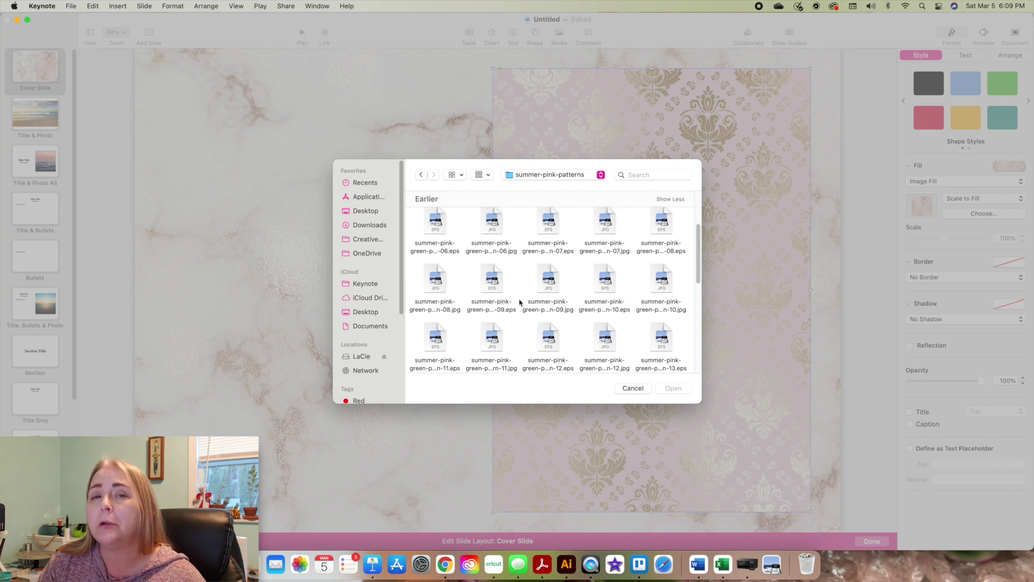
{"action": "scroll", "coordinate": [520, 303], "scroll_direction": "up", "scroll_amount": 4}
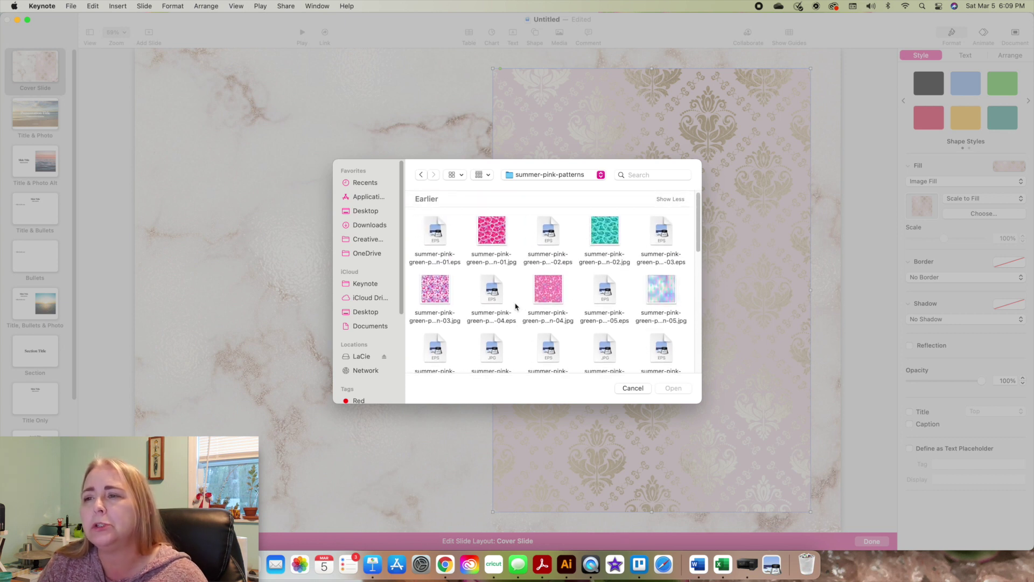
{"action": "left_click", "coordinate": [612, 236]}
{"action": "left_click", "coordinate": [674, 388]}
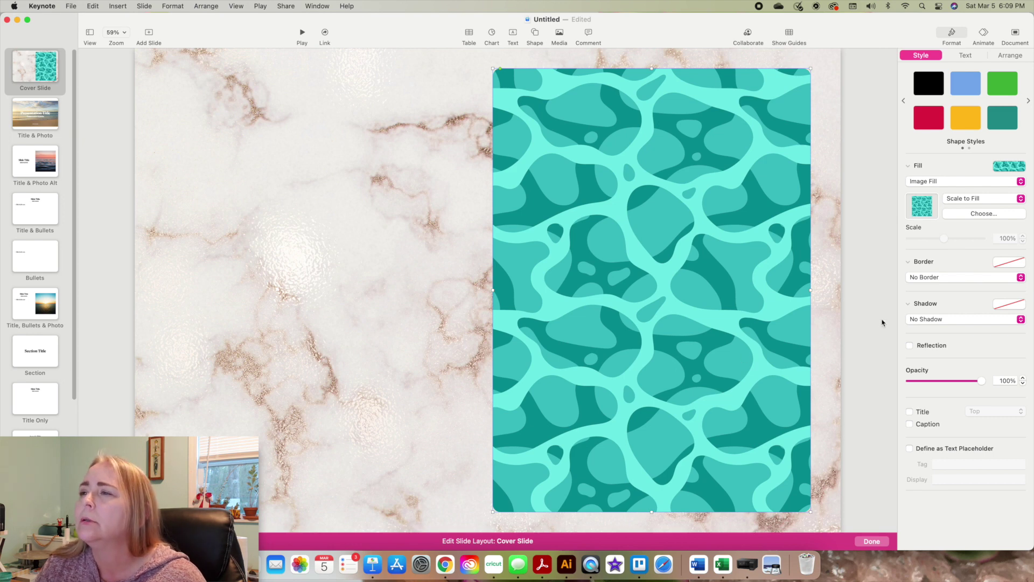
Look through the summer-pink-patterns folder and use the pastel lips pattern, the PNG ending in 03, as the rectangle's fill image.
{"action": "left_click", "coordinate": [983, 214]}
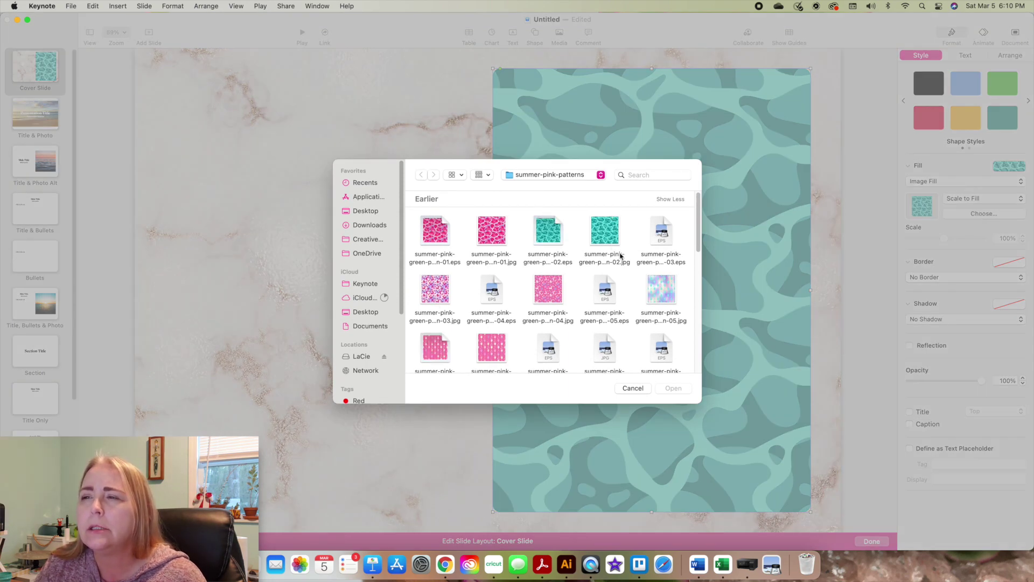
{"action": "scroll", "coordinate": [619, 259], "scroll_direction": "down", "scroll_amount": 3}
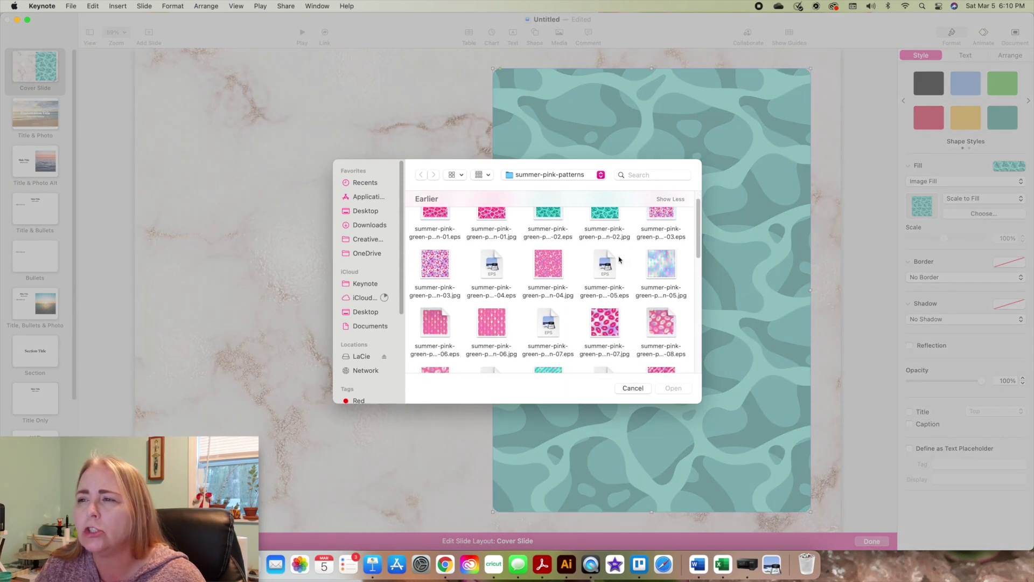
{"action": "scroll", "coordinate": [568, 317], "scroll_direction": "down", "scroll_amount": 5}
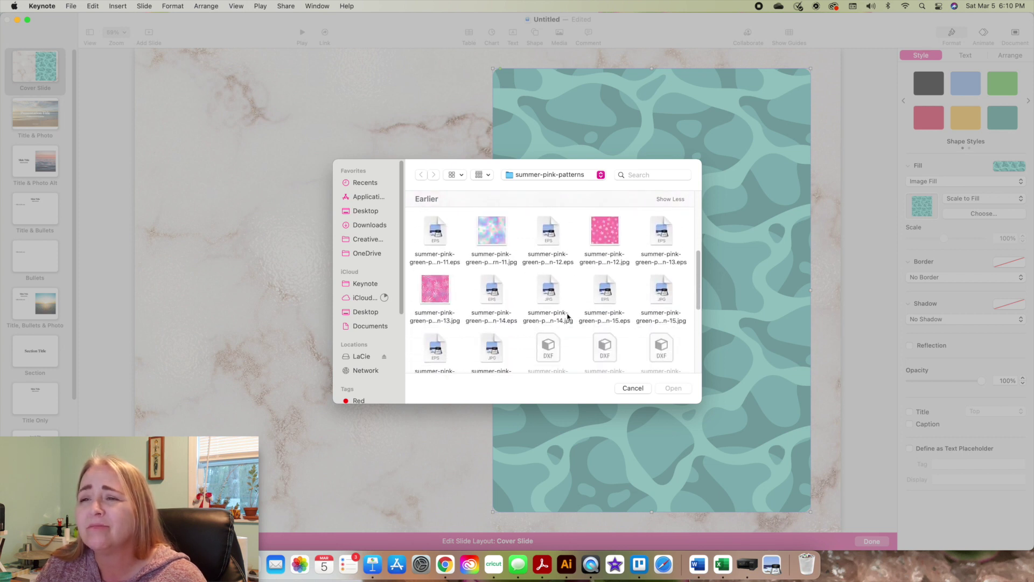
{"action": "scroll", "coordinate": [569, 317], "scroll_direction": "down", "scroll_amount": 2}
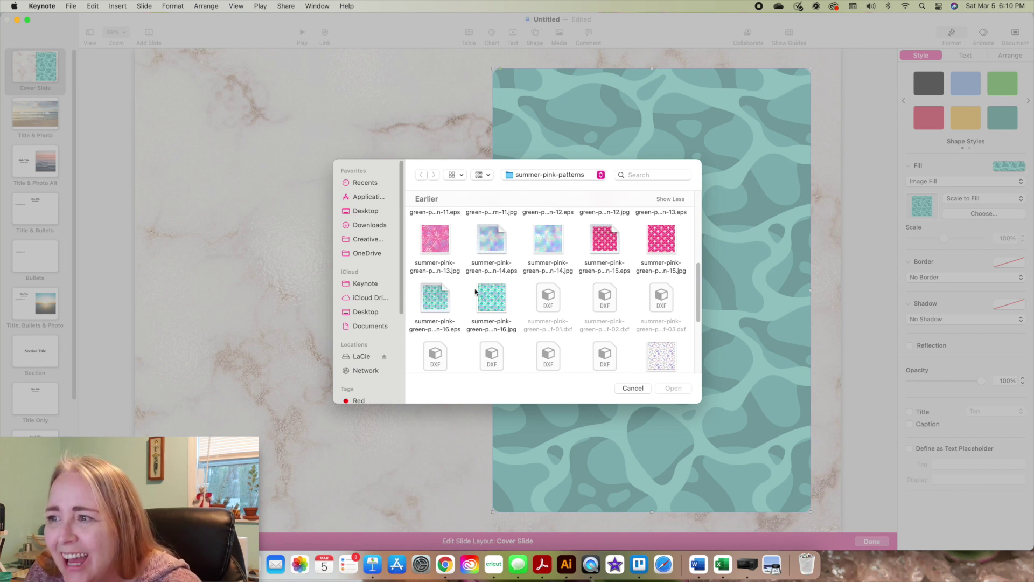
{"action": "scroll", "coordinate": [512, 306], "scroll_direction": "down", "scroll_amount": 3}
{"action": "scroll", "coordinate": [514, 309], "scroll_direction": "down", "scroll_amount": 2}
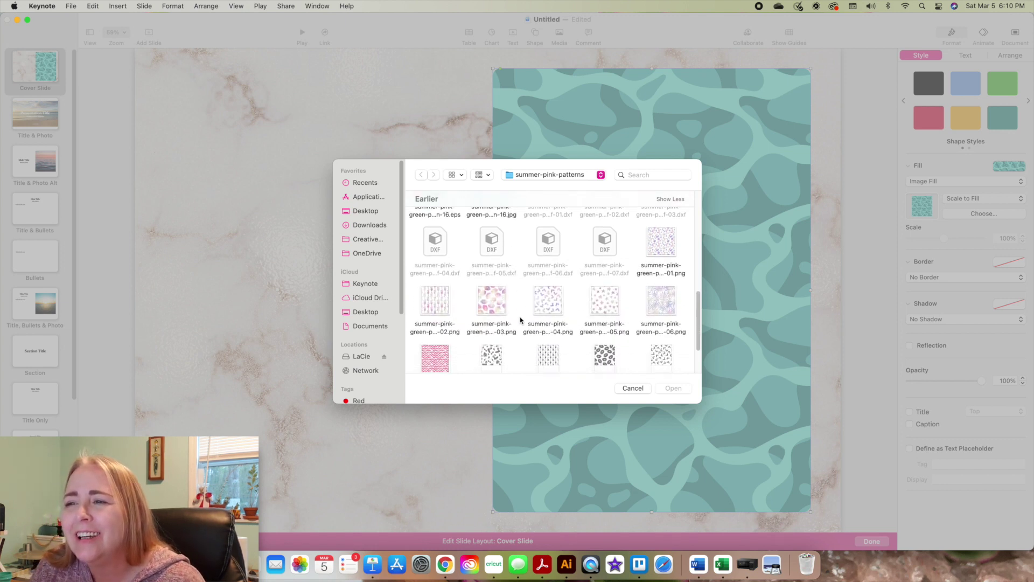
{"action": "scroll", "coordinate": [521, 320], "scroll_direction": "down", "scroll_amount": 2}
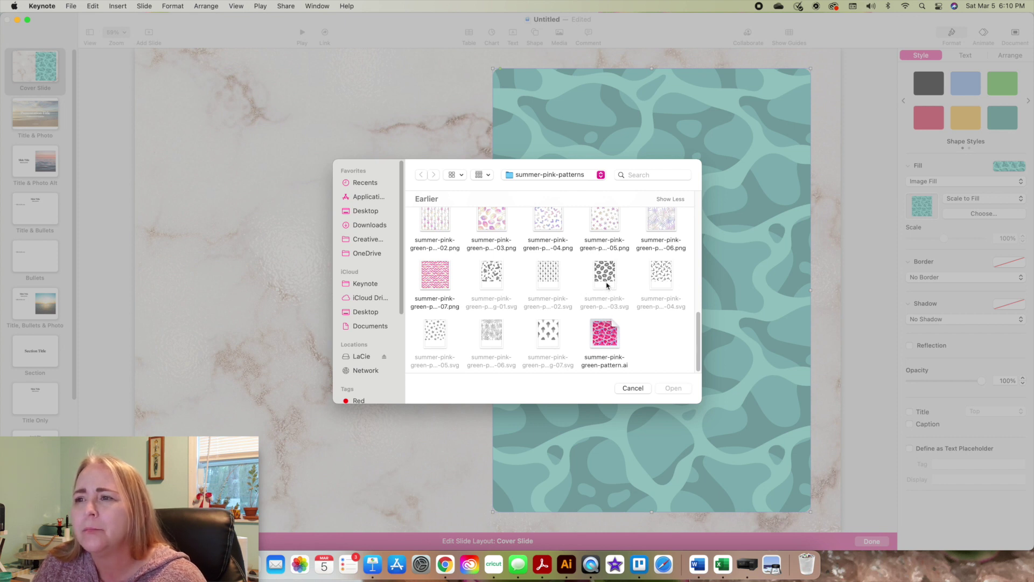
{"action": "scroll", "coordinate": [606, 286], "scroll_direction": "up", "scroll_amount": 2}
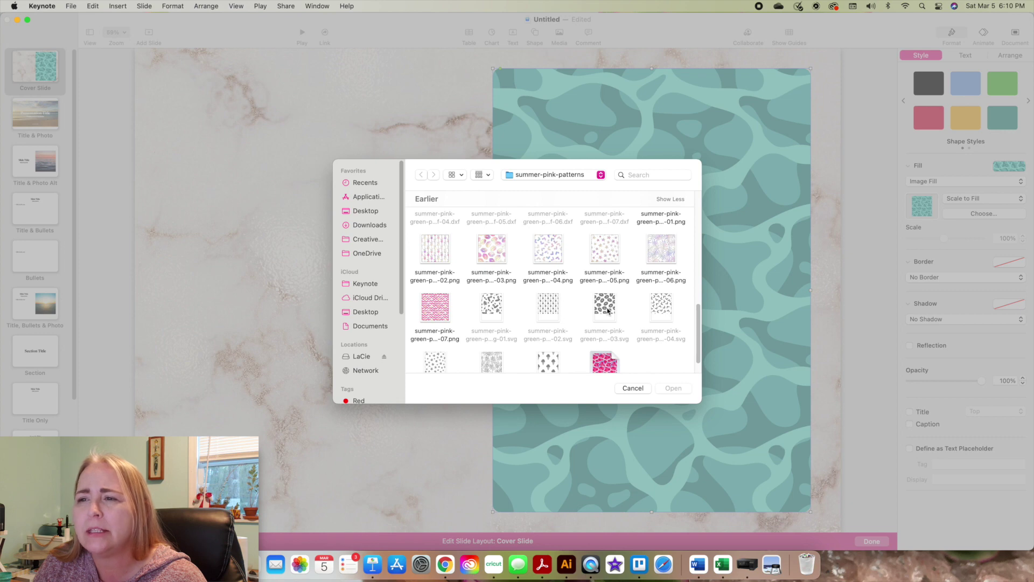
{"action": "scroll", "coordinate": [517, 323], "scroll_direction": "down", "scroll_amount": 2}
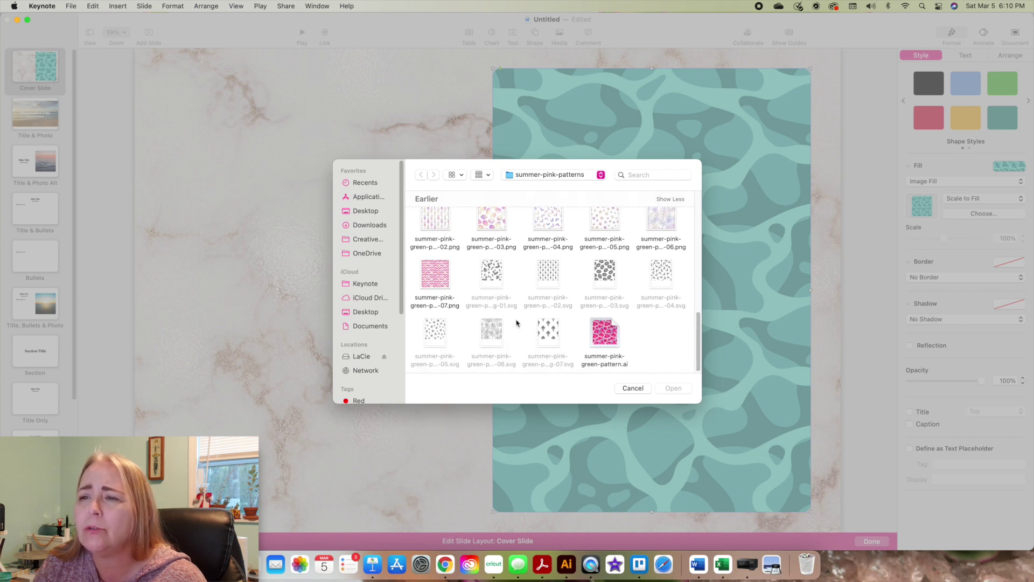
{"action": "scroll", "coordinate": [517, 323], "scroll_direction": "up", "scroll_amount": 1}
{"action": "left_click", "coordinate": [492, 243]}
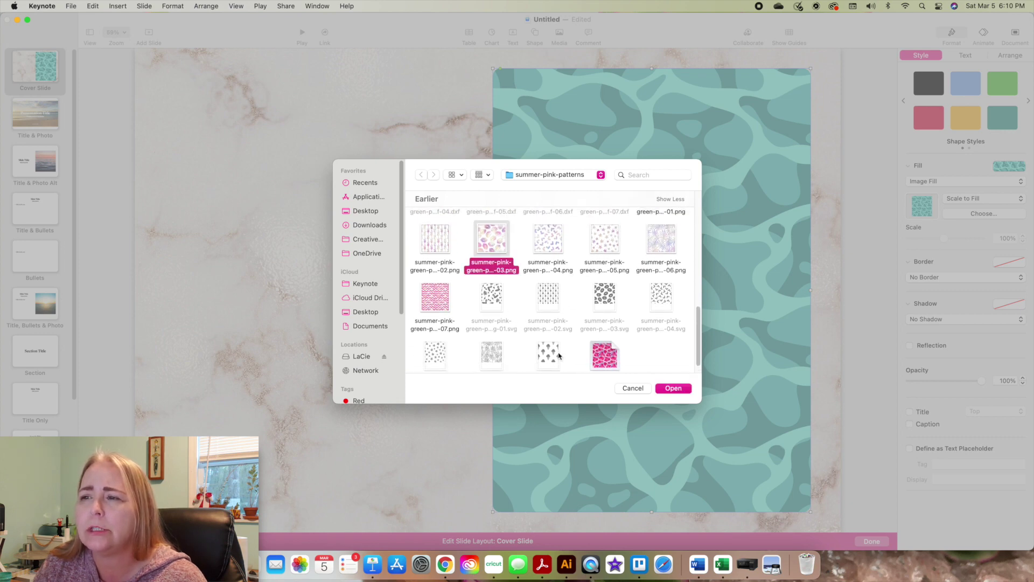
{"action": "left_click", "coordinate": [673, 389]}
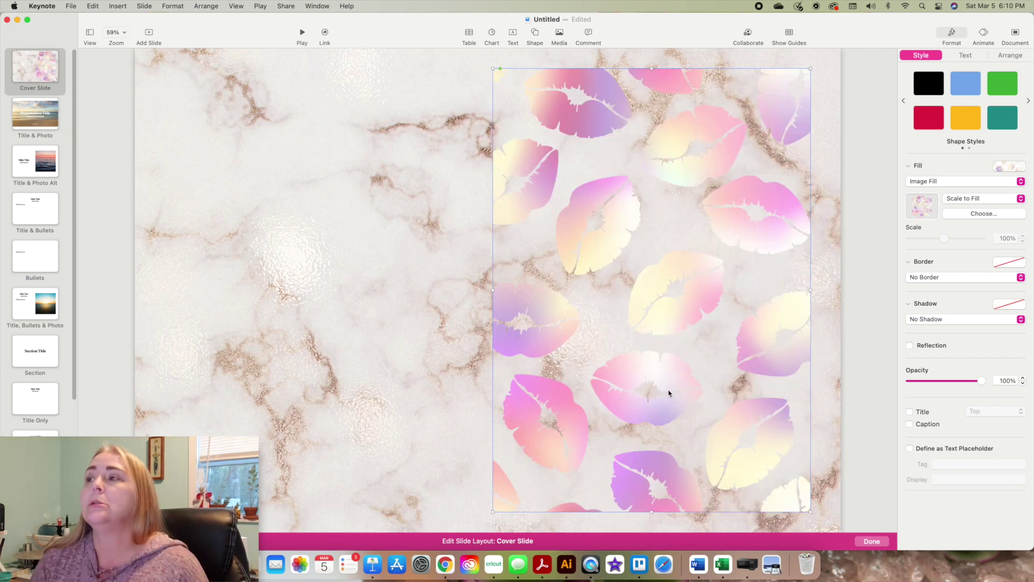
Use the pink-background lips pattern, the JPG ending in 08 in summer-pink-patterns, as the rectangle's fill image.
{"action": "left_click", "coordinate": [984, 213]}
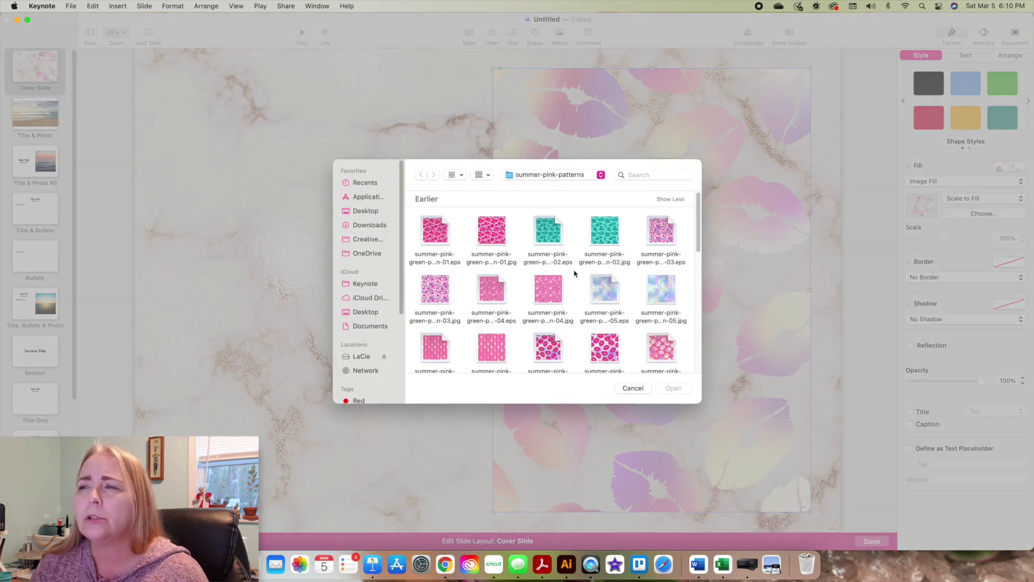
{"action": "scroll", "coordinate": [578, 277], "scroll_direction": "down", "scroll_amount": 3}
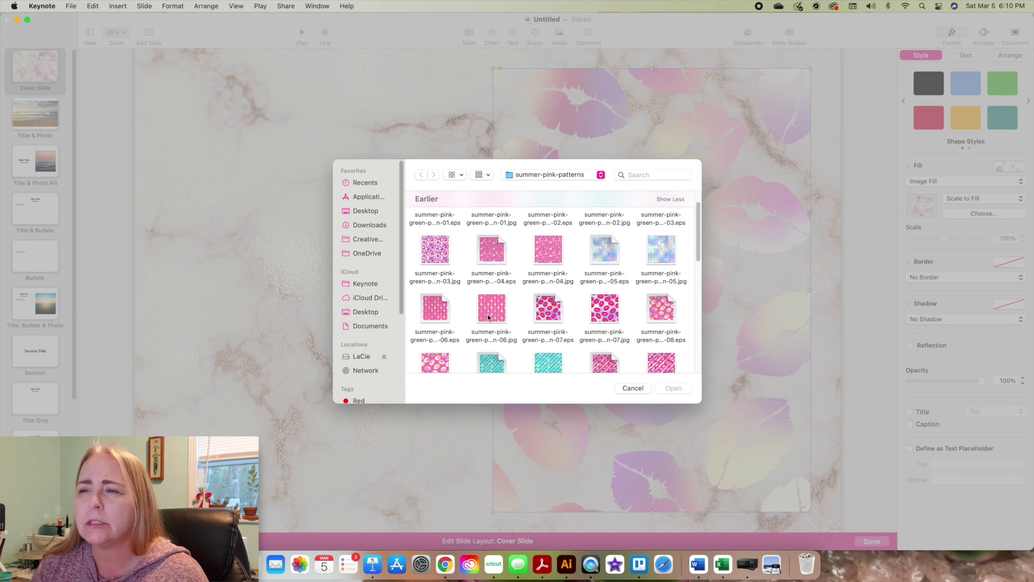
{"action": "scroll", "coordinate": [488, 318], "scroll_direction": "down", "scroll_amount": 2}
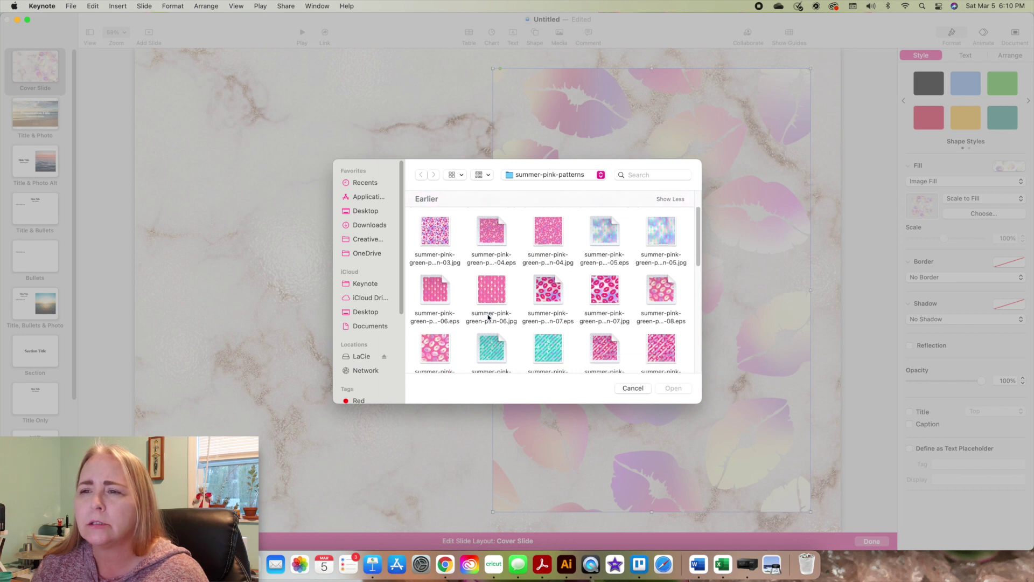
{"action": "left_click", "coordinate": [435, 345]}
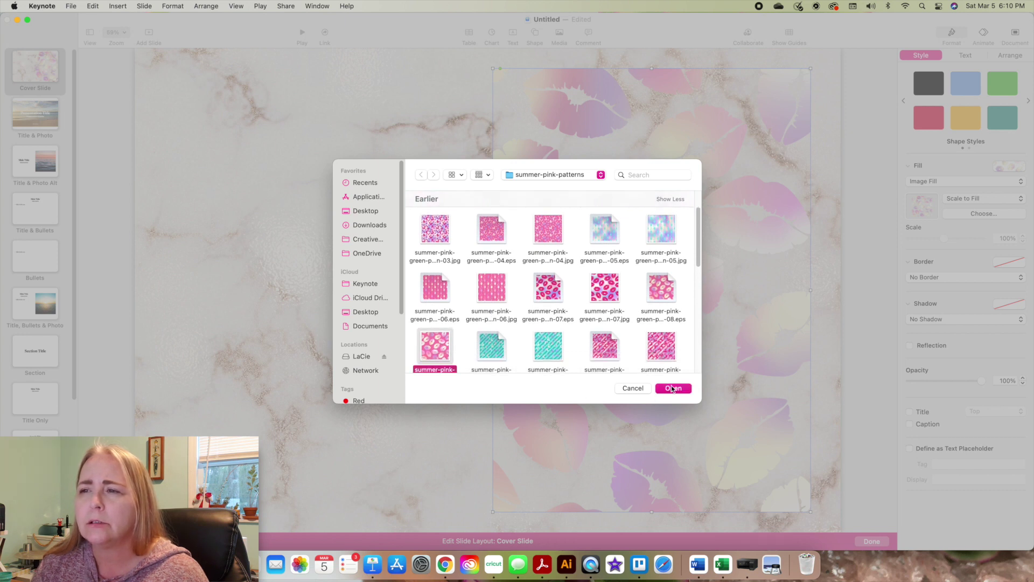
{"action": "scroll", "coordinate": [640, 342], "scroll_direction": "down", "scroll_amount": 2}
{"action": "left_click", "coordinate": [668, 391]}
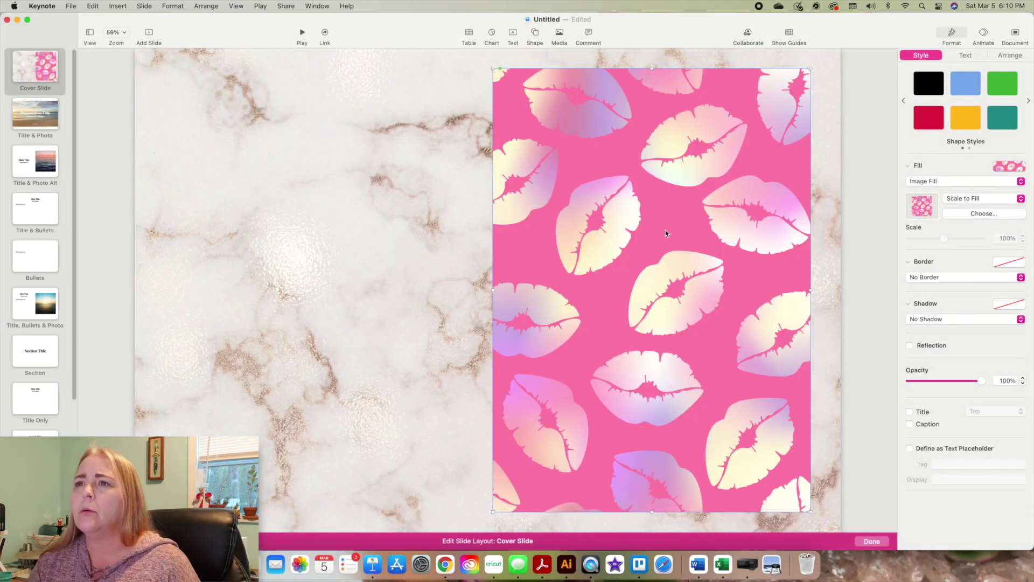
Try a Drop Shadow and the Curved Shadow preset with 1 pt offset and 100% opacity on the lips-pattern rectangle.
{"action": "left_click", "coordinate": [393, 233]}
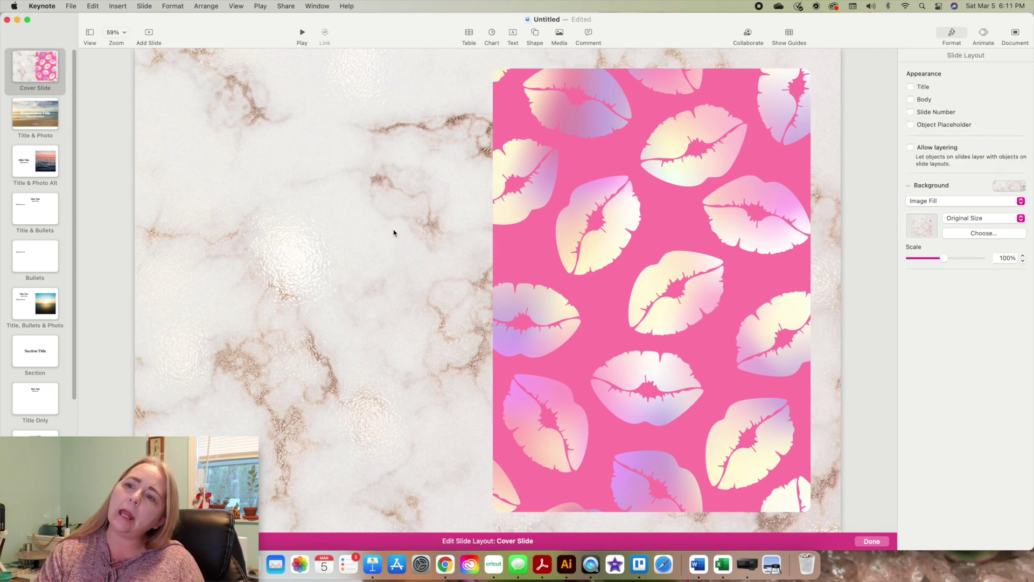
{"action": "left_click", "coordinate": [685, 208]}
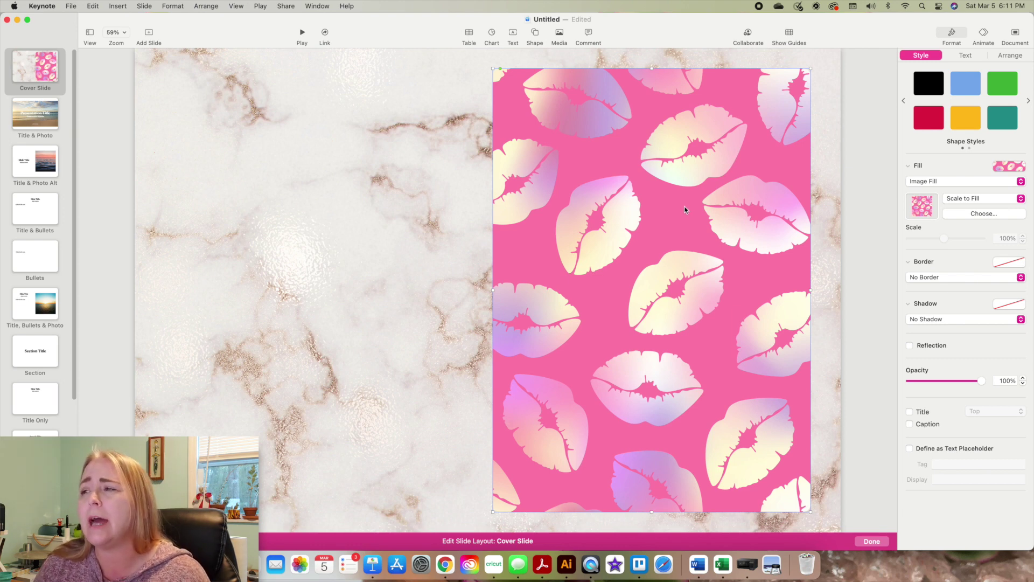
{"action": "left_click", "coordinate": [947, 320]}
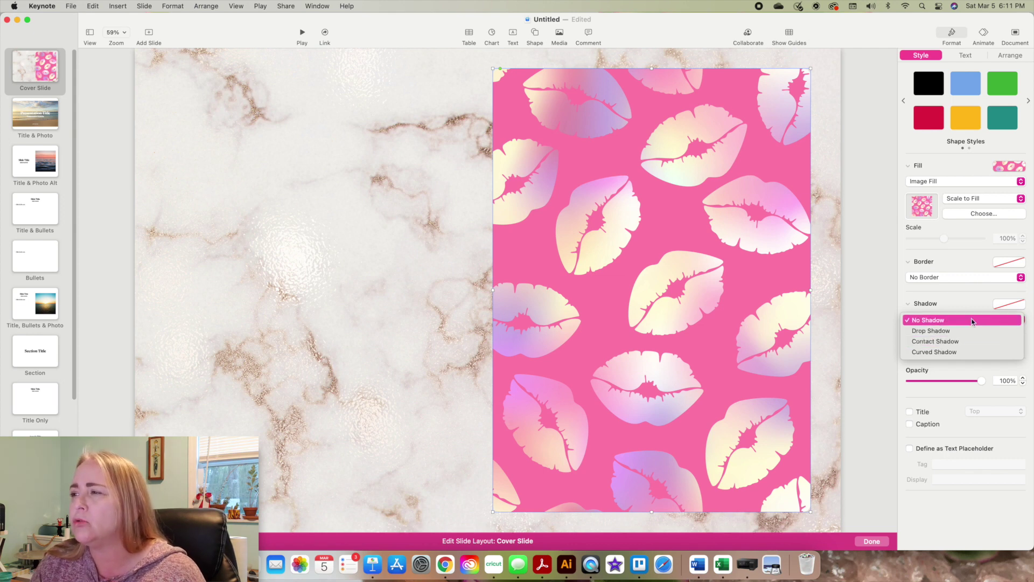
{"action": "left_click", "coordinate": [1008, 309]}
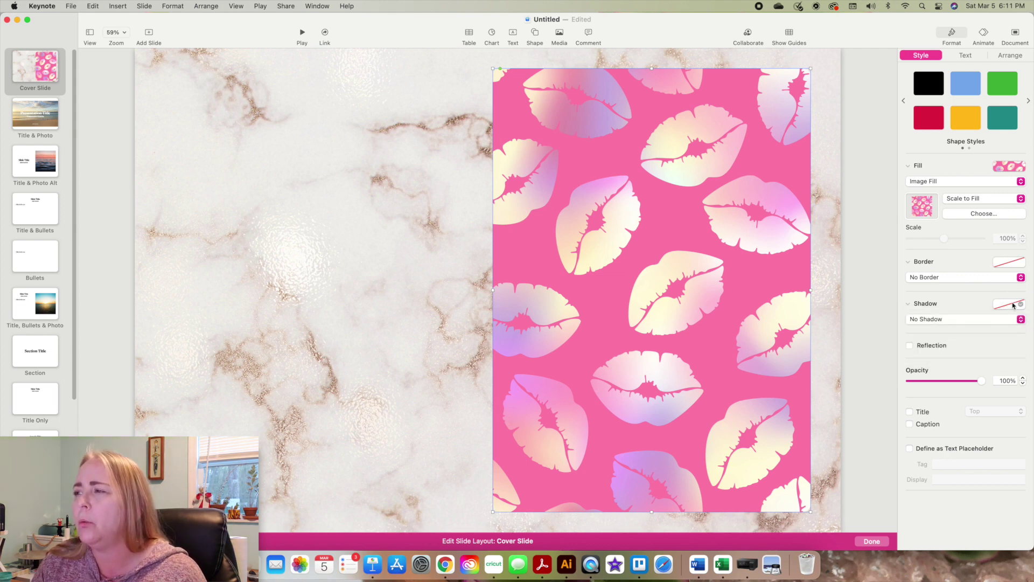
{"action": "left_click", "coordinate": [970, 320]}
{"action": "left_click", "coordinate": [959, 331]}
{"action": "left_click", "coordinate": [1009, 304]}
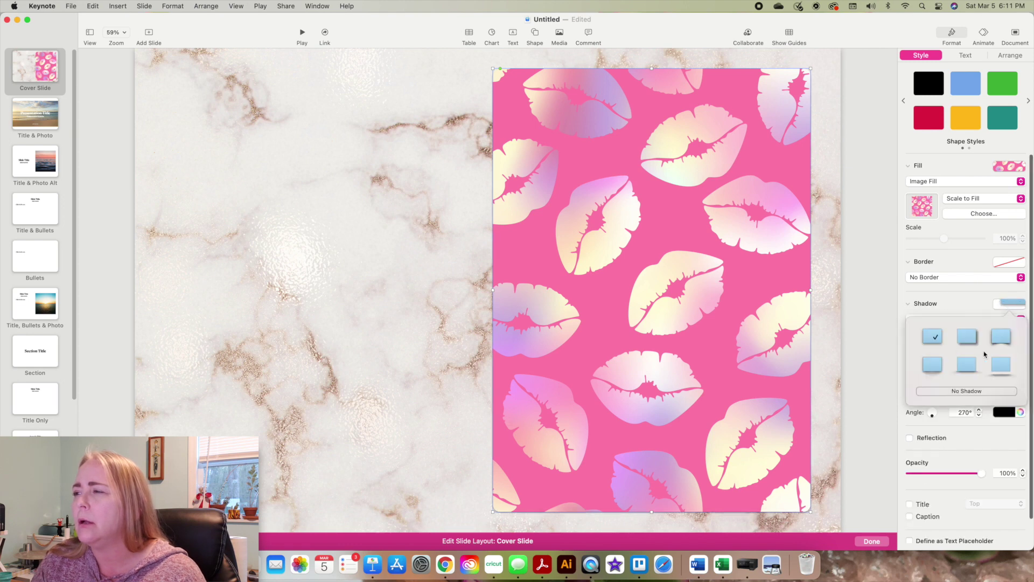
{"action": "left_click", "coordinate": [1000, 336]}
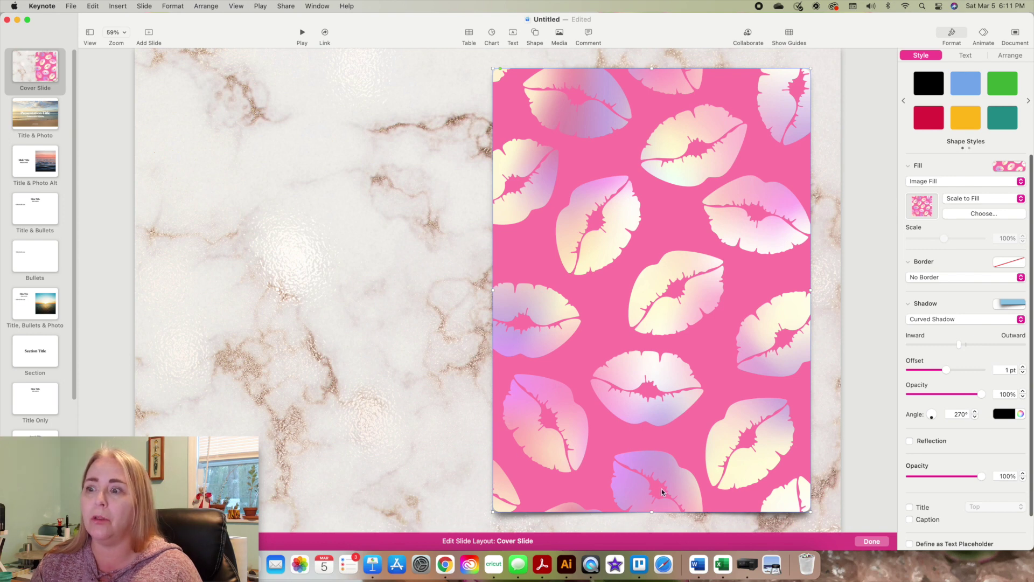
Give the lips-pattern rectangle the outward Curved Shadow preset with 1 pt offset and 75% opacity.
{"action": "left_click", "coordinate": [1000, 310]}
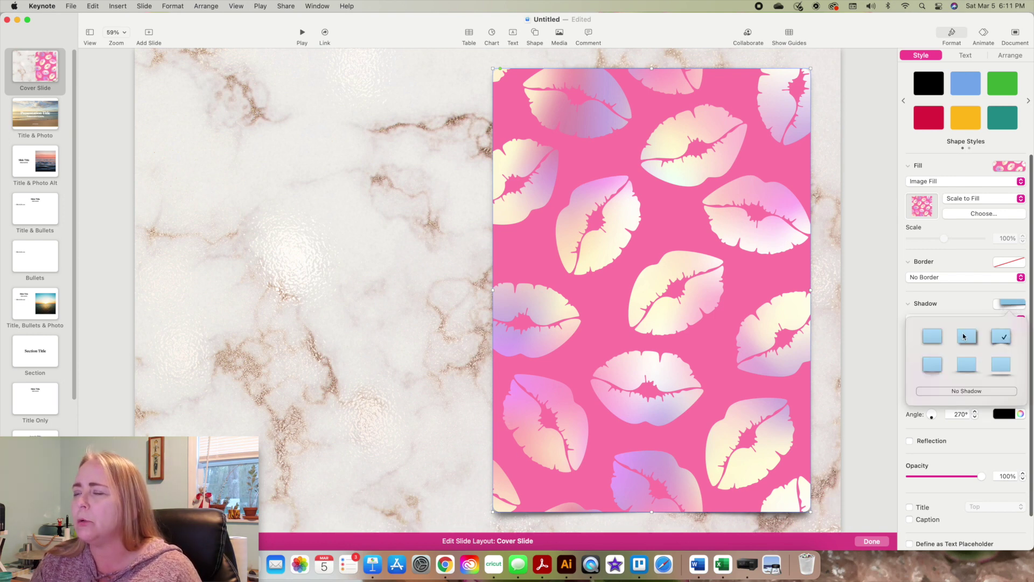
{"action": "left_click", "coordinate": [932, 369]}
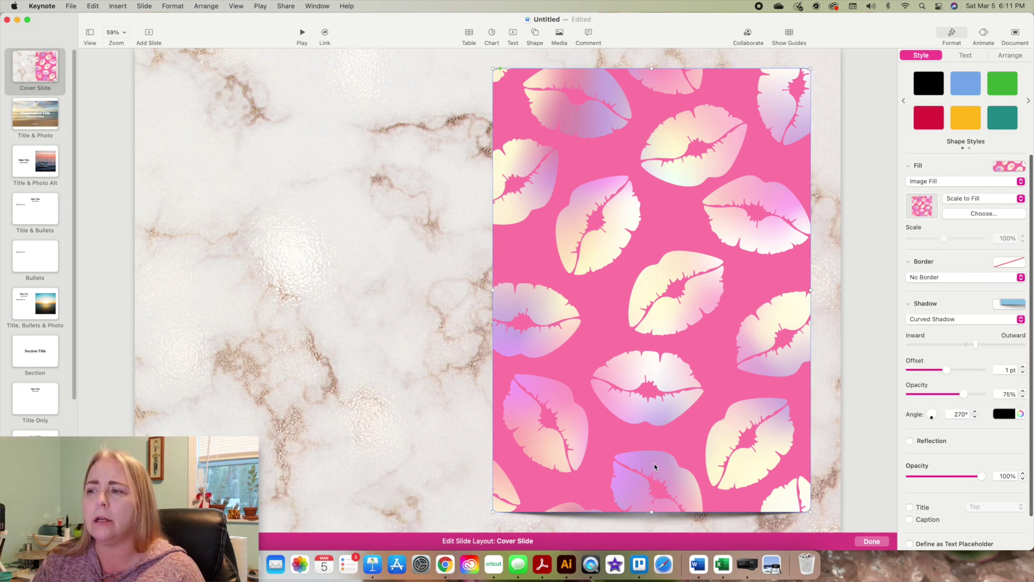
{"action": "left_click", "coordinate": [445, 339]}
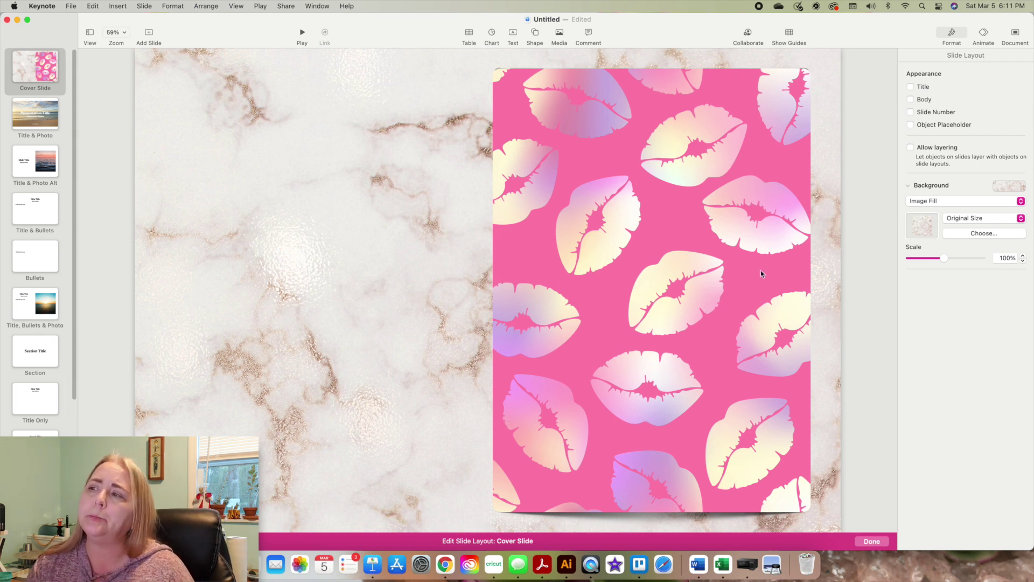
{"action": "left_click", "coordinate": [696, 300]}
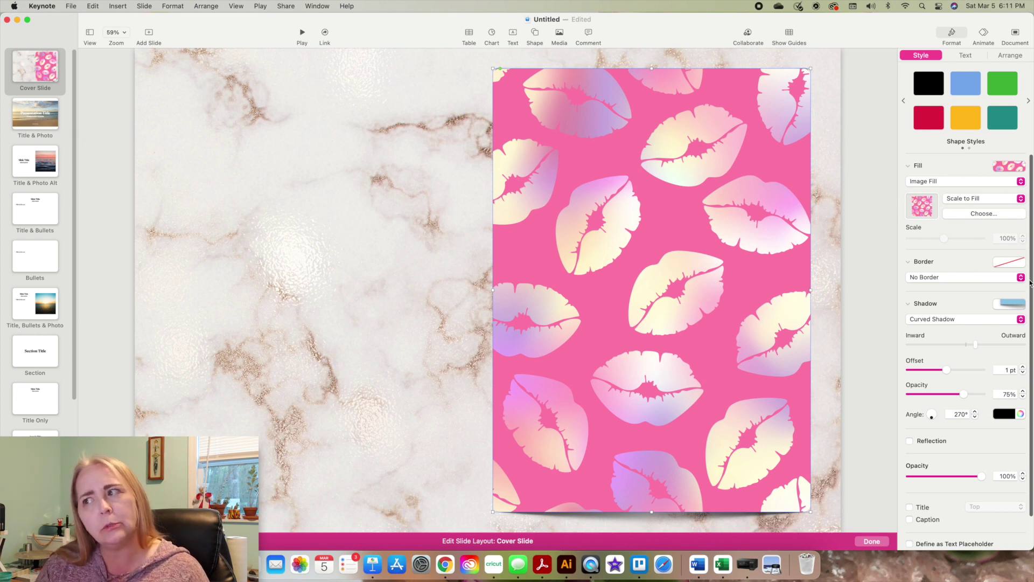
Replace the lips-pattern rectangle's shadow with the Drop Shadow preset using 5 pt blur, 2 pt offset and 50% opacity.
{"action": "left_click", "coordinate": [1008, 304]}
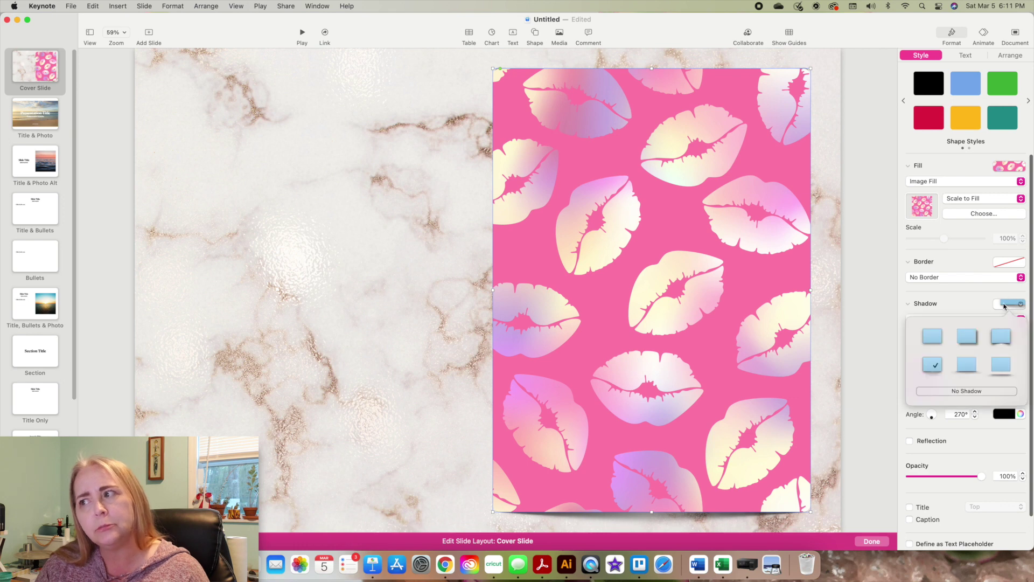
{"action": "left_click", "coordinate": [1000, 338]}
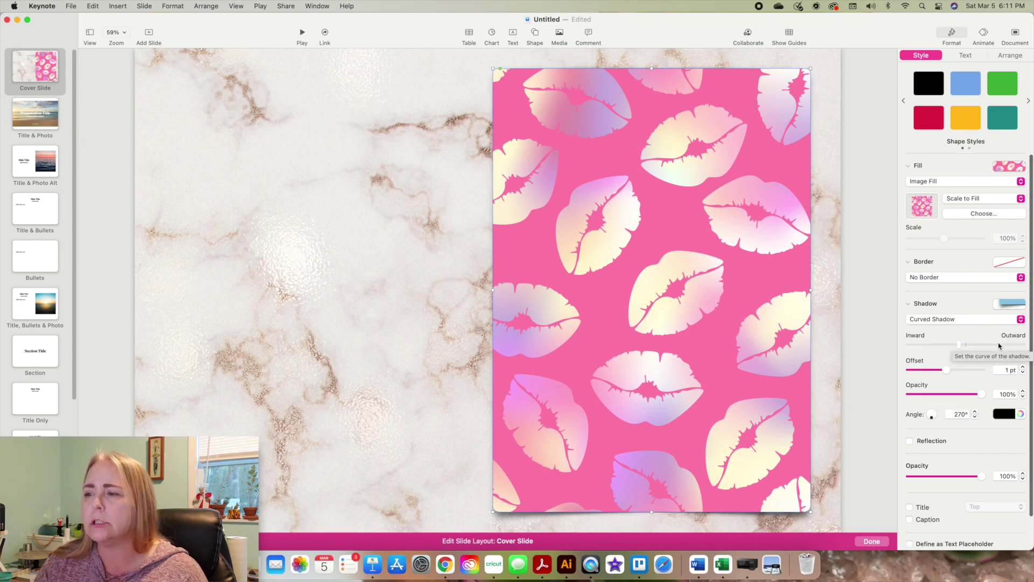
{"action": "left_click", "coordinate": [1008, 304]}
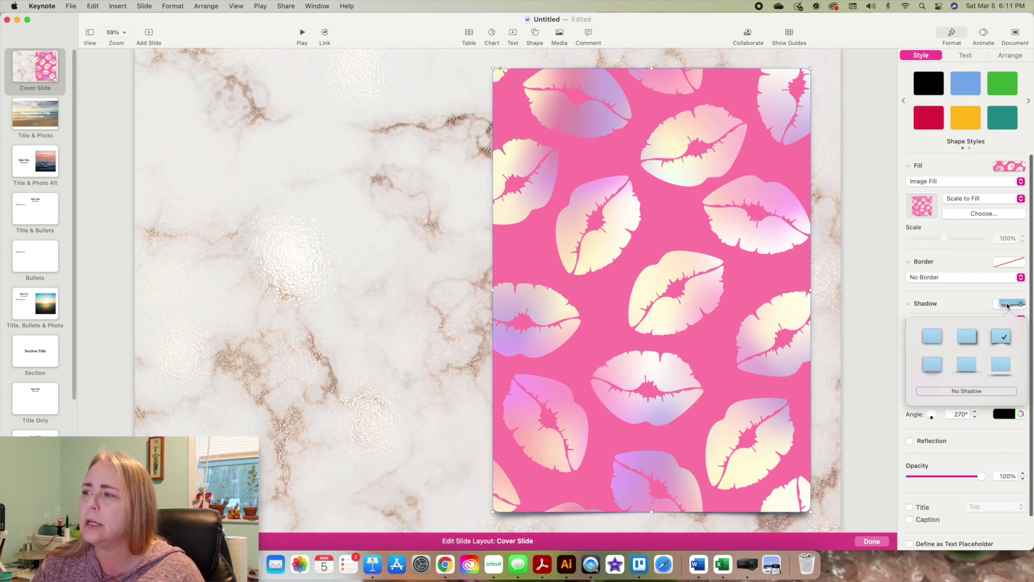
{"action": "left_click", "coordinate": [933, 338]}
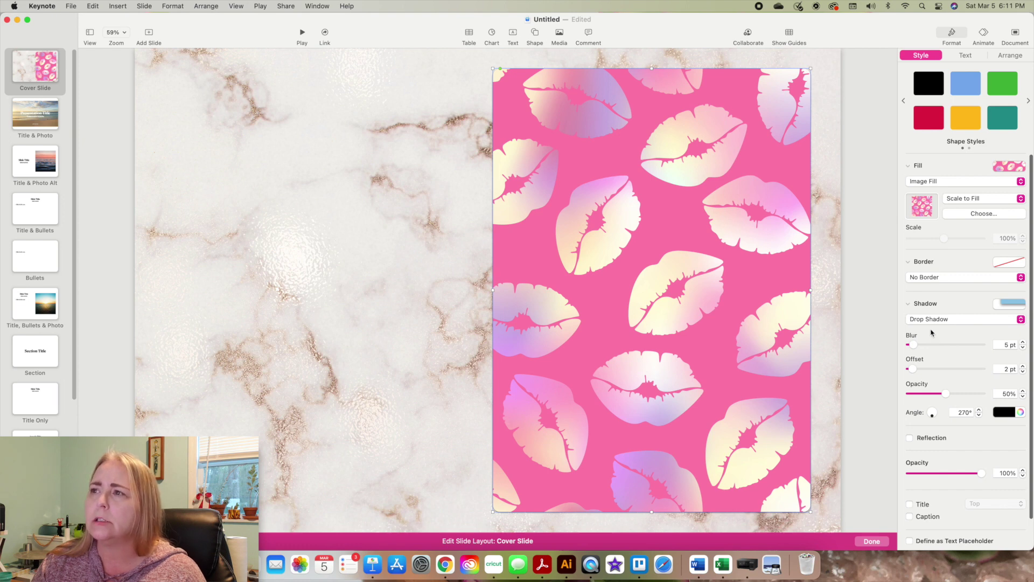
{"action": "left_click", "coordinate": [401, 309]}
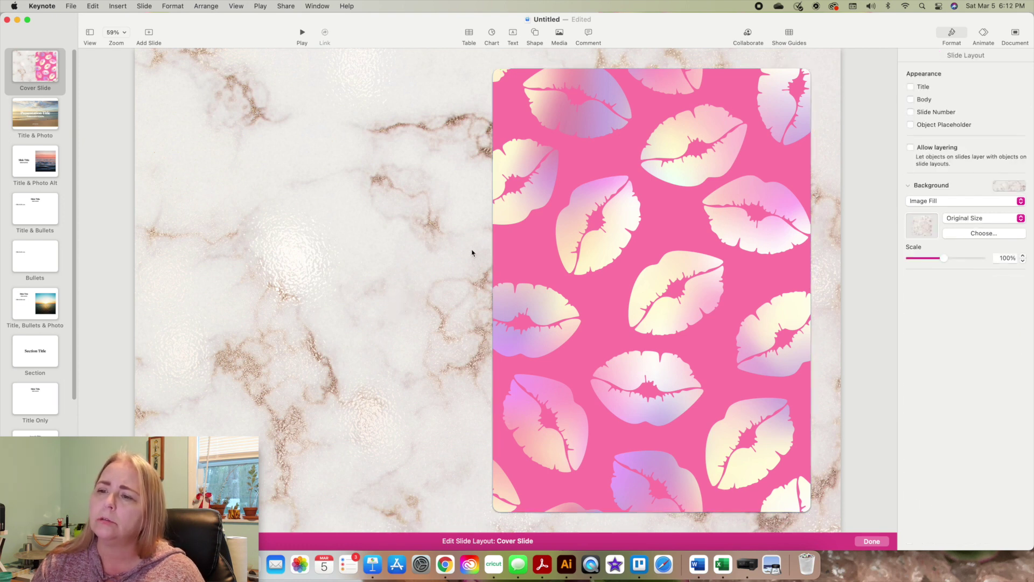
{"action": "left_click", "coordinate": [605, 251]}
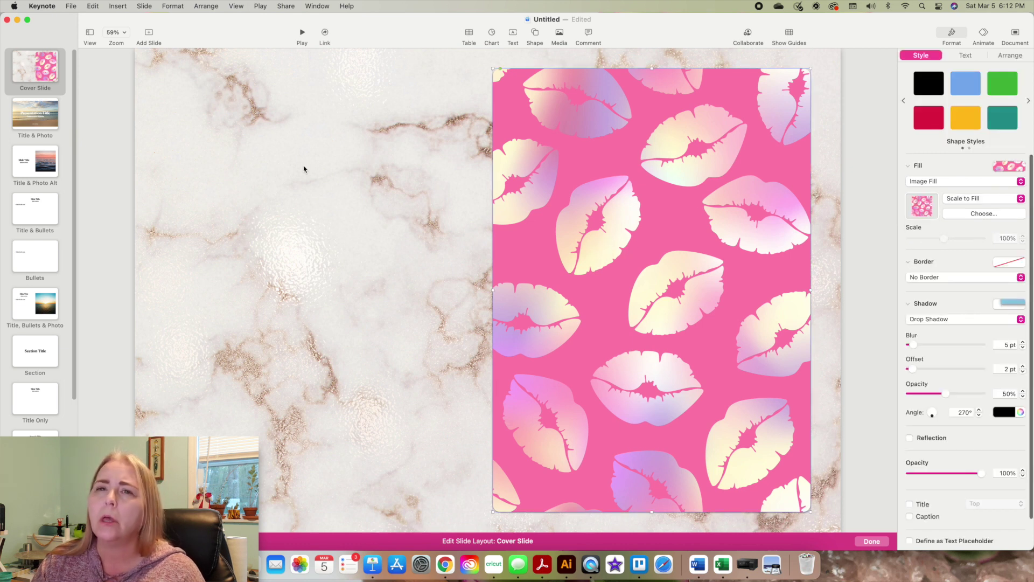
Add a flat black rounded rectangle about half as wide as the lips-pattern rectangle and place it over that rectangle's upper part.
{"action": "left_click", "coordinate": [536, 33]}
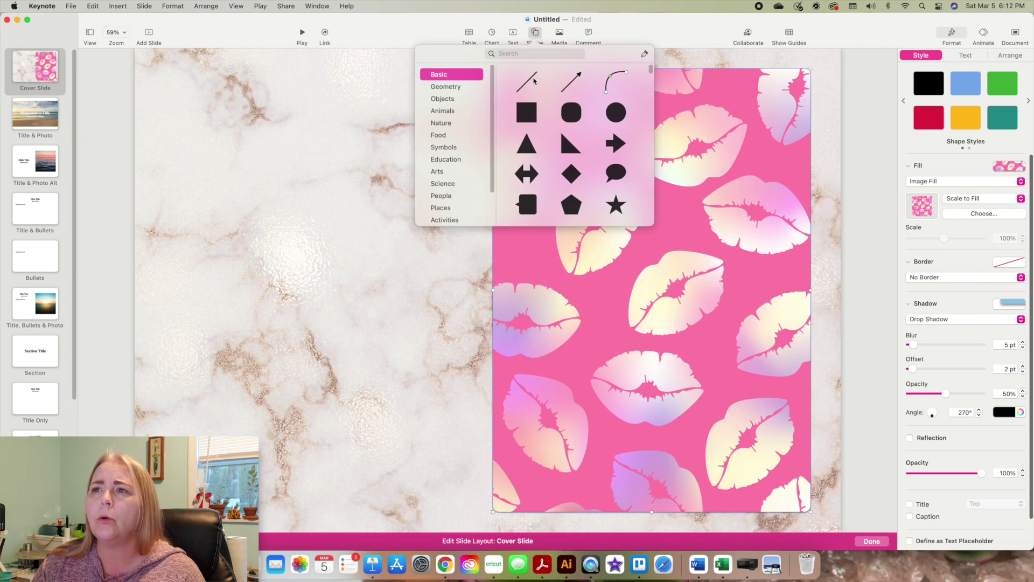
{"action": "scroll", "coordinate": [572, 119], "scroll_direction": "down", "scroll_amount": 10}
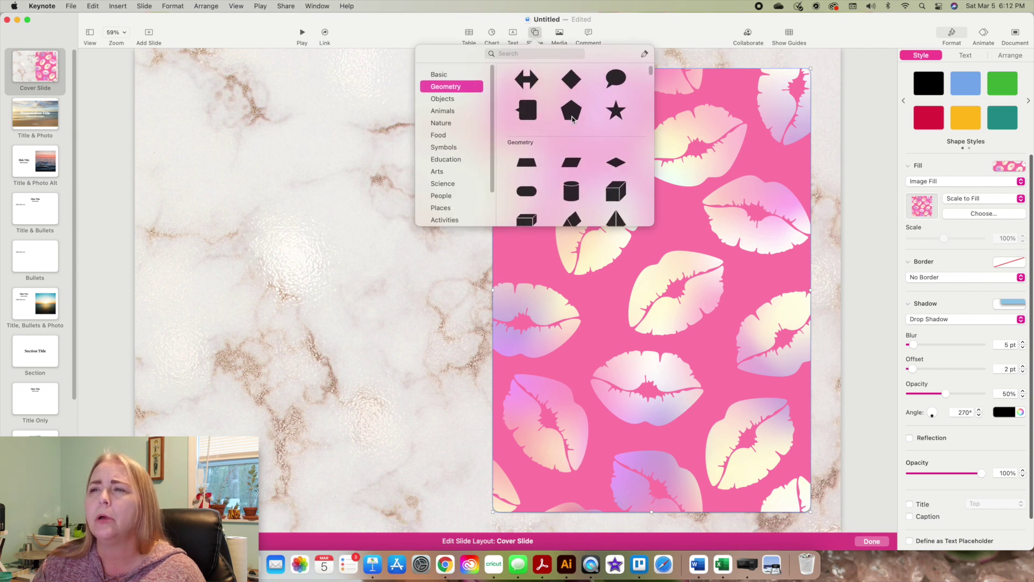
{"action": "scroll", "coordinate": [572, 119], "scroll_direction": "up", "scroll_amount": 10}
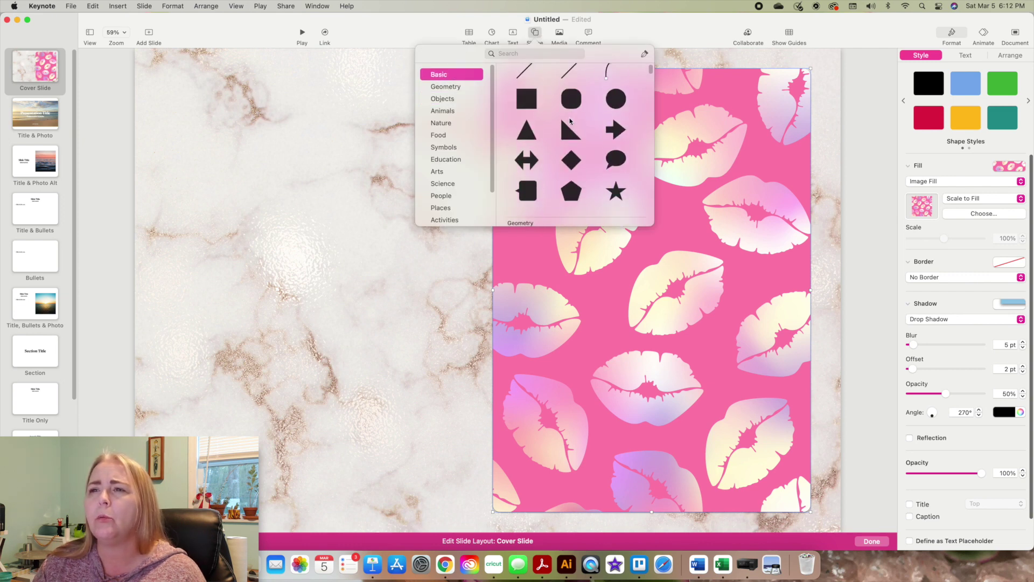
{"action": "left_click", "coordinate": [570, 115]}
{"action": "left_click_drag", "start_coordinate": [487, 295], "coordinate": [757, 186]}
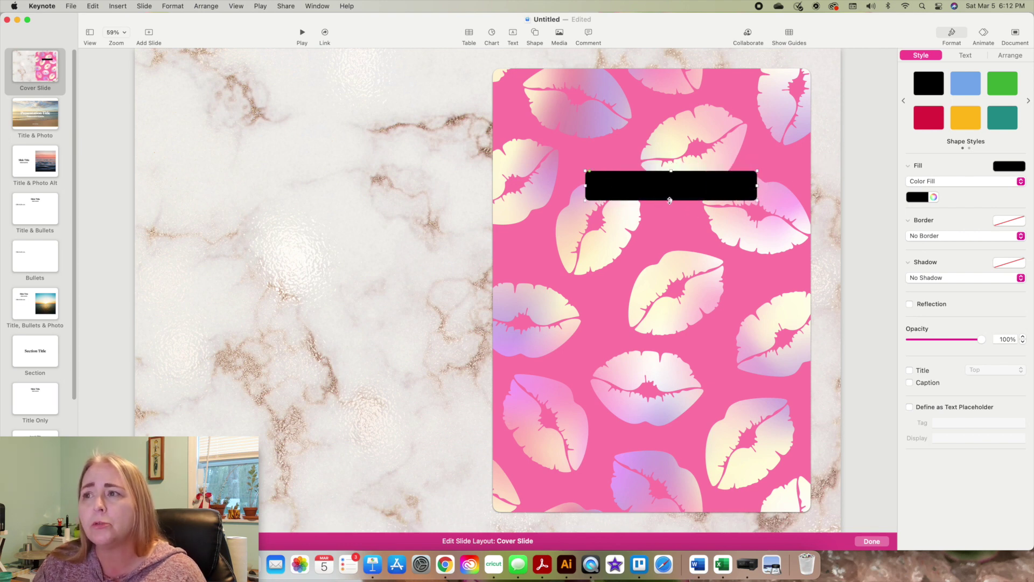
{"action": "left_click_drag", "start_coordinate": [666, 190], "coordinate": [655, 192]}
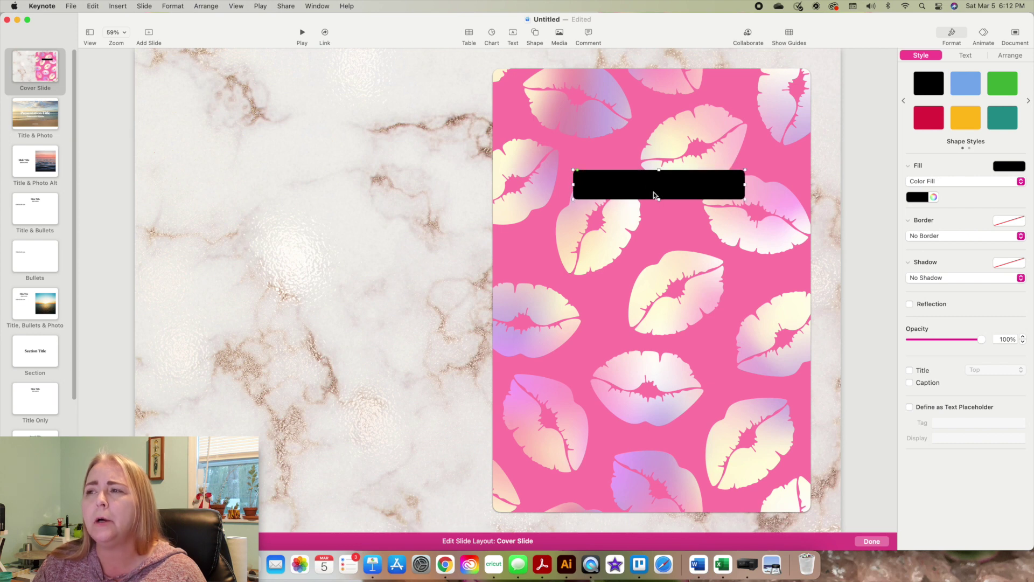
Select both the black bar and the lips-pattern rectangle and align their centers horizontally.
{"action": "left_click", "coordinate": [827, 152]}
{"action": "left_click_drag", "start_coordinate": [833, 152], "coordinate": [653, 214]}
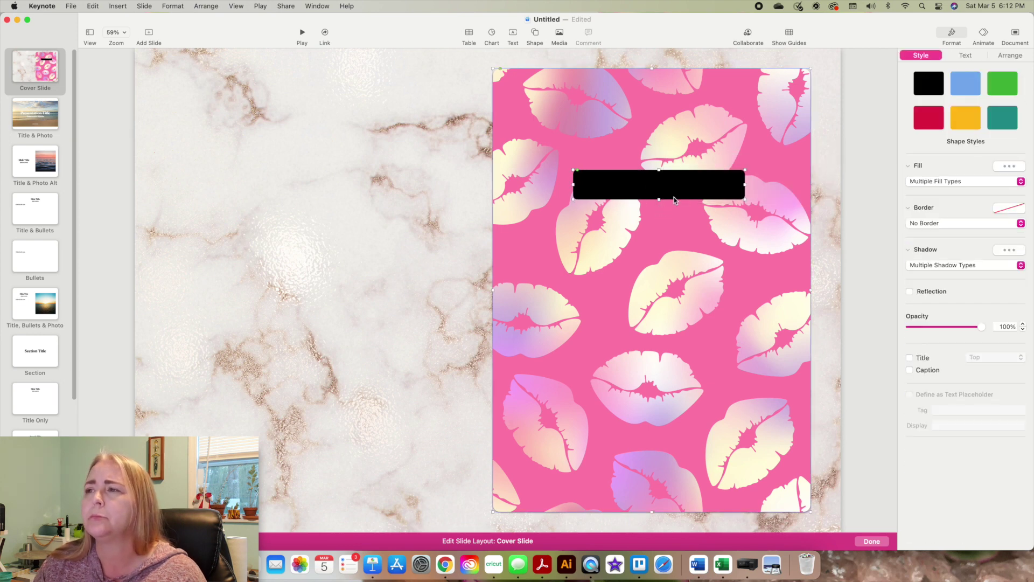
{"action": "left_click", "coordinate": [999, 56]}
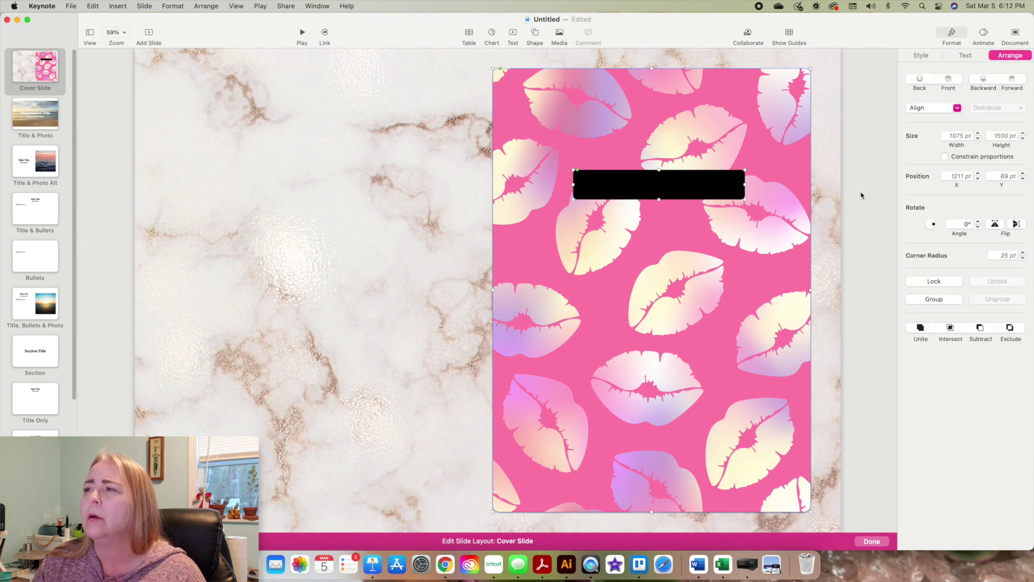
{"action": "left_click", "coordinate": [957, 108]}
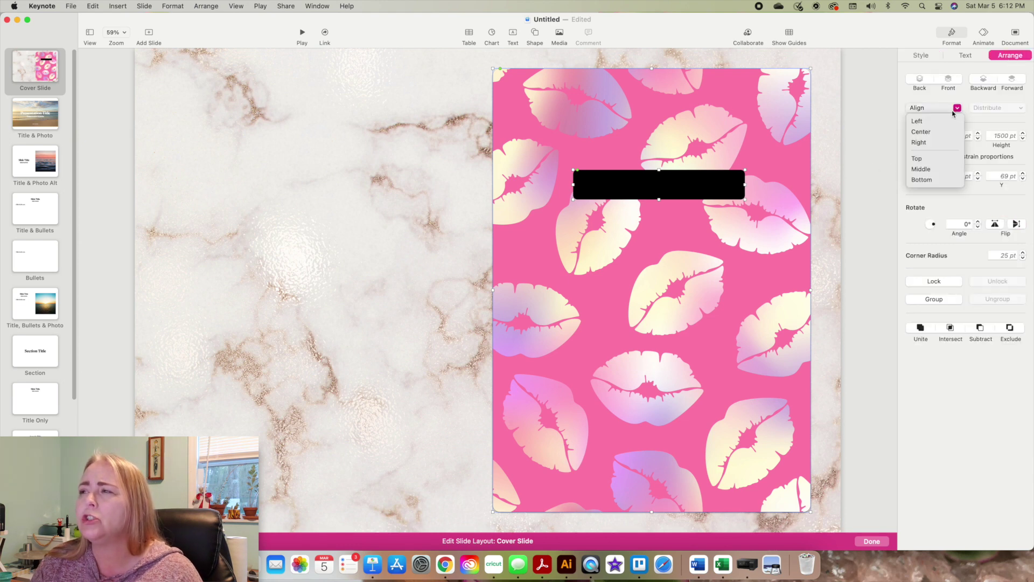
{"action": "left_click", "coordinate": [925, 131]}
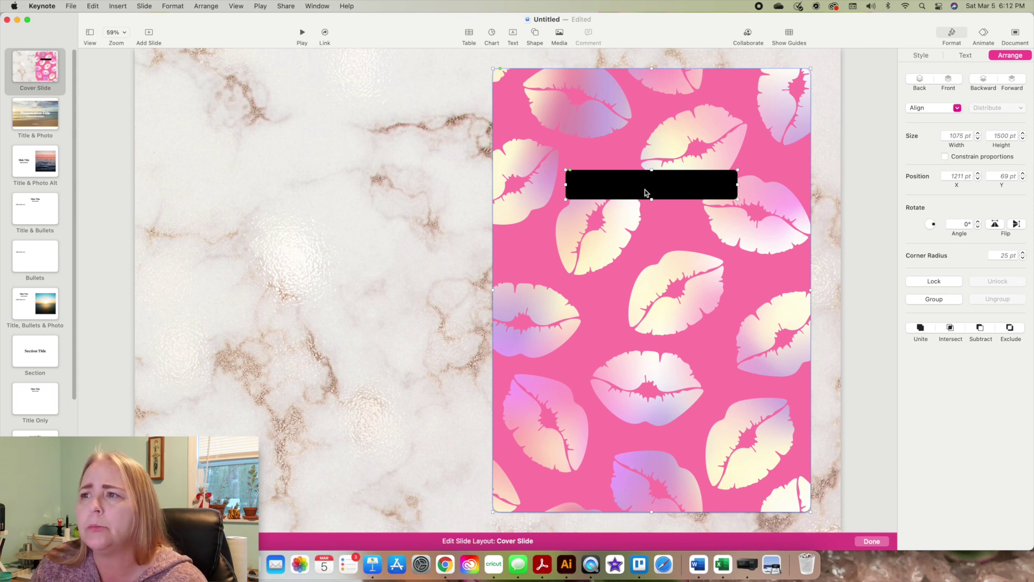
Enlarge the black rectangle to roughly twice its height and extend its right edge slightly.
{"action": "left_click_drag", "start_coordinate": [651, 199], "coordinate": [652, 218]}
{"action": "left_click_drag", "start_coordinate": [738, 193], "coordinate": [747, 194]}
{"action": "left_click_drag", "start_coordinate": [652, 169], "coordinate": [656, 157]}
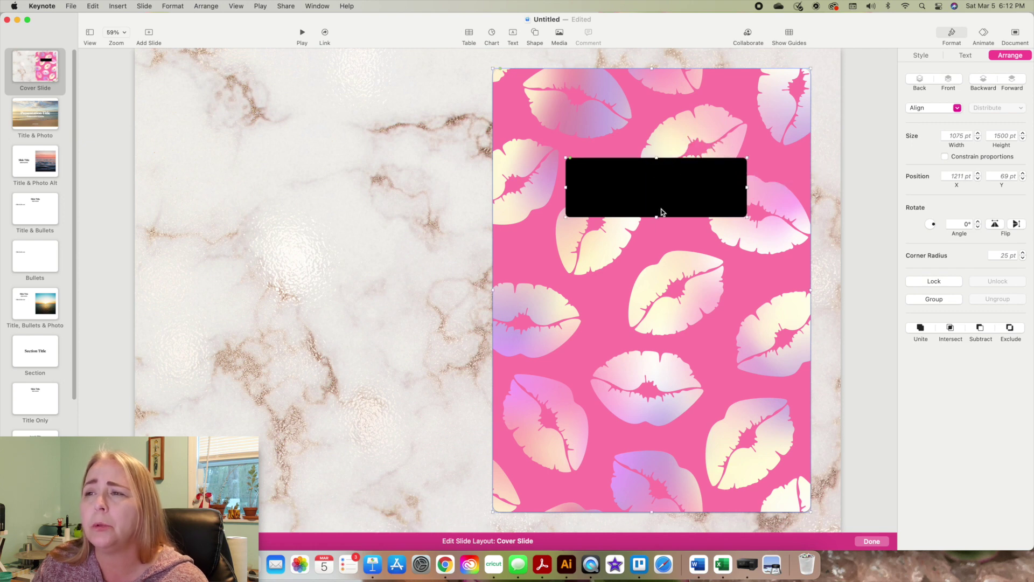
{"action": "left_click_drag", "start_coordinate": [657, 217], "coordinate": [655, 227]}
Try a light aqua color fill on both selected rectangles and undo it.
{"action": "left_click", "coordinate": [955, 55]}
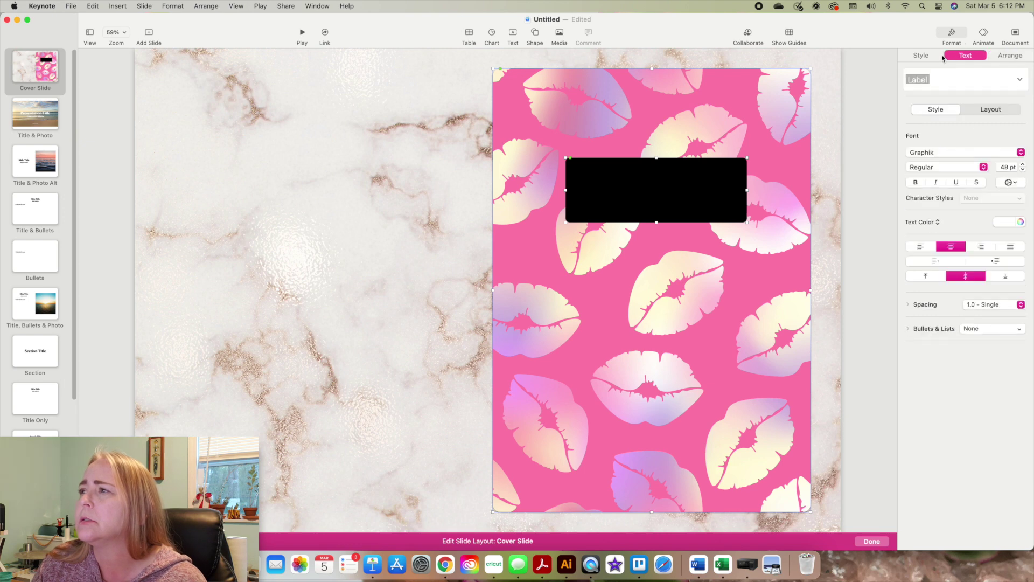
{"action": "left_click", "coordinate": [922, 55]}
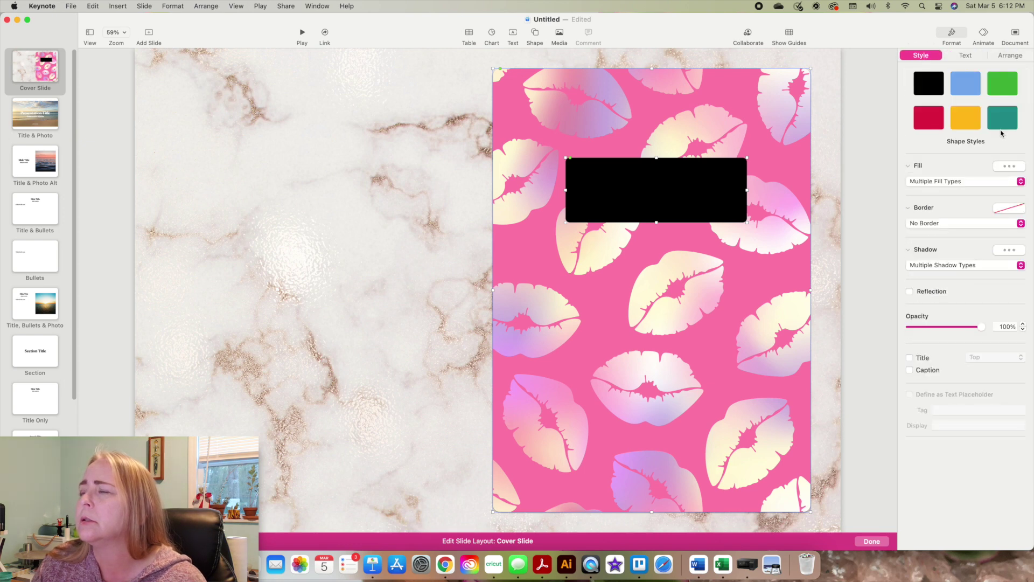
{"action": "left_click", "coordinate": [913, 167]}
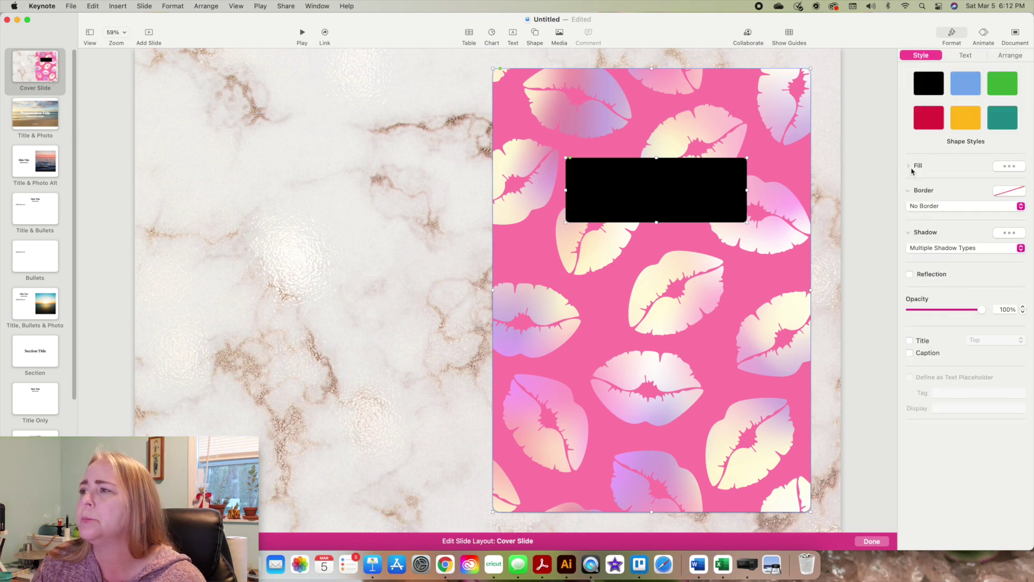
{"action": "left_click", "coordinate": [1009, 166]}
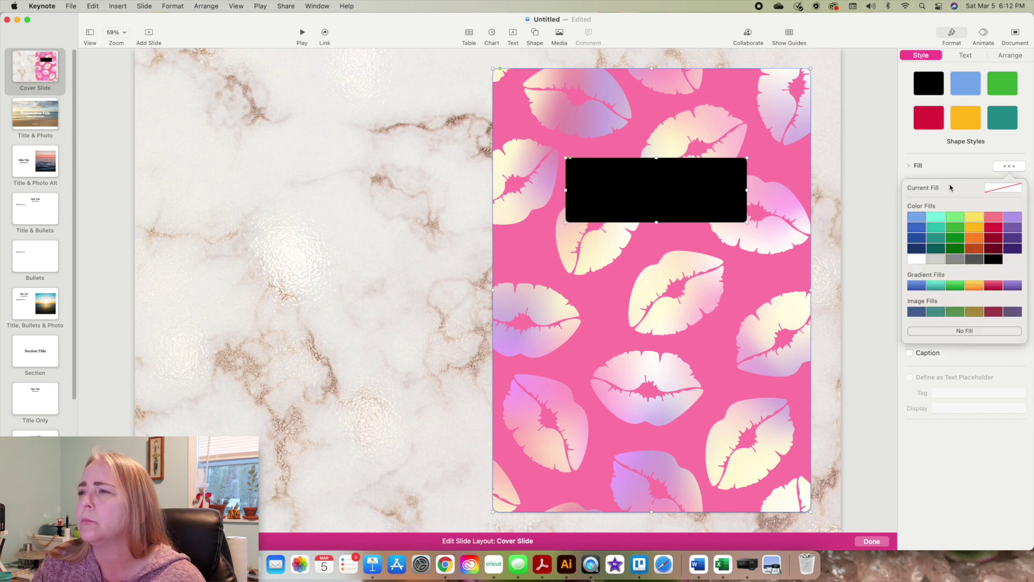
{"action": "left_click", "coordinate": [936, 217]}
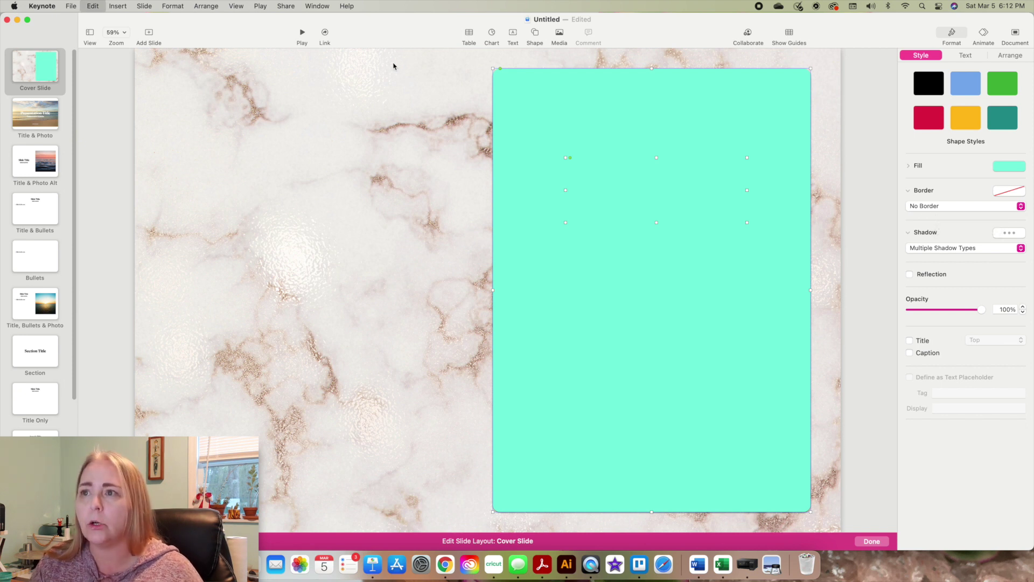
{"action": "key", "text": "super+z"}
Select only the small black rectangle, try light aqua and teal color fills on it, and settle on a white fill.
{"action": "left_click", "coordinate": [383, 125]}
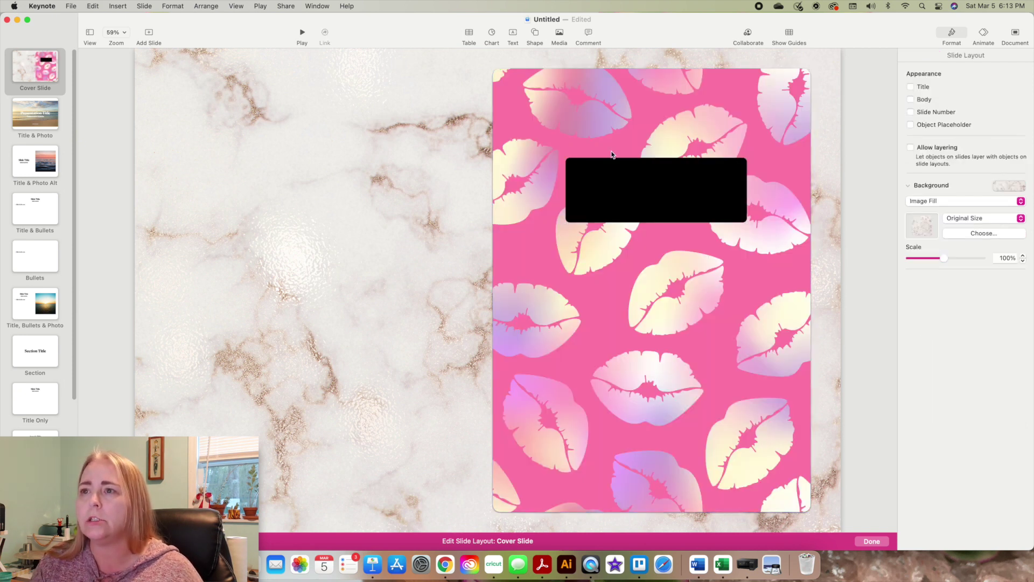
{"action": "left_click", "coordinate": [622, 178]}
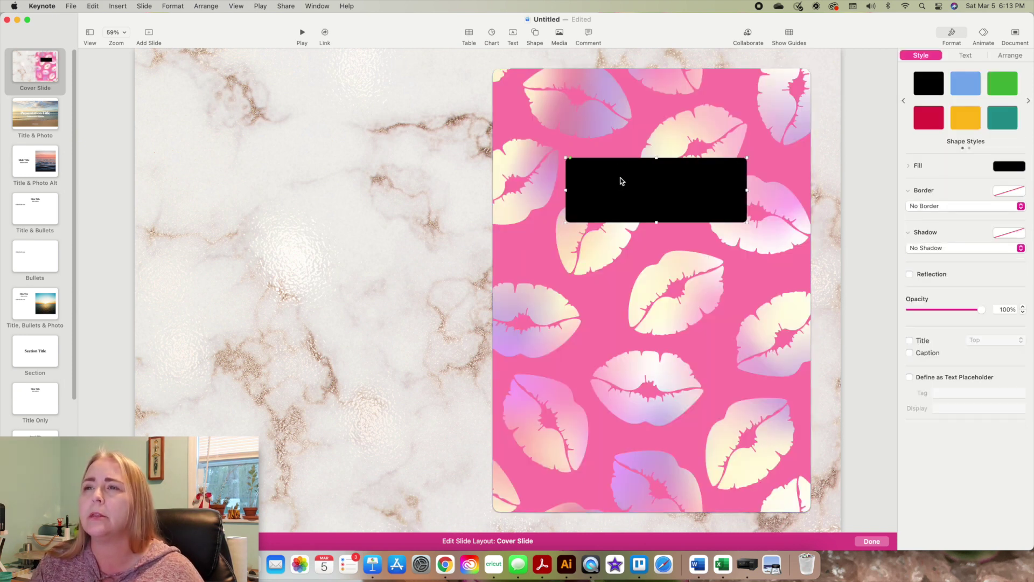
{"action": "left_click", "coordinate": [1010, 168]}
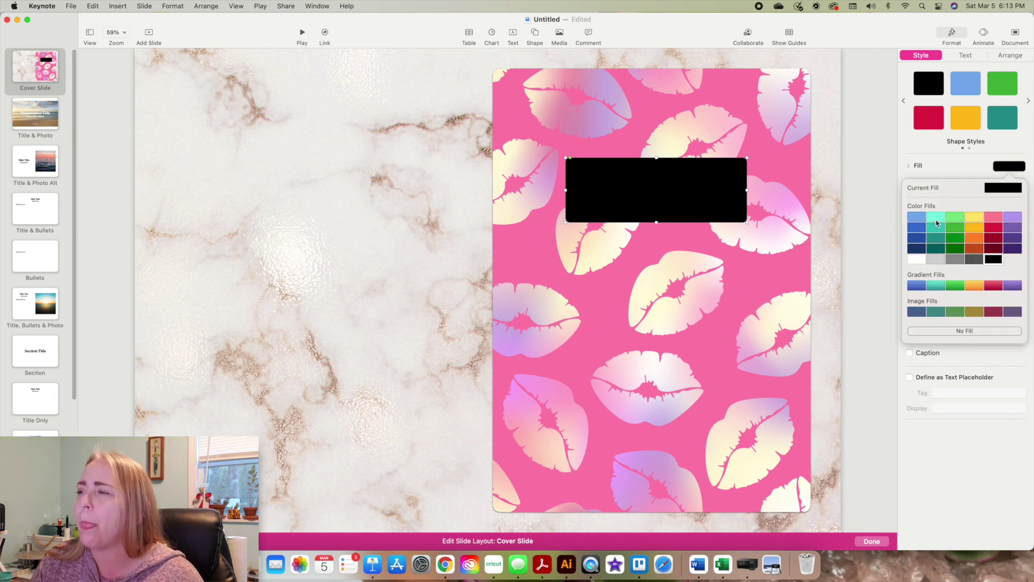
{"action": "left_click", "coordinate": [937, 220]}
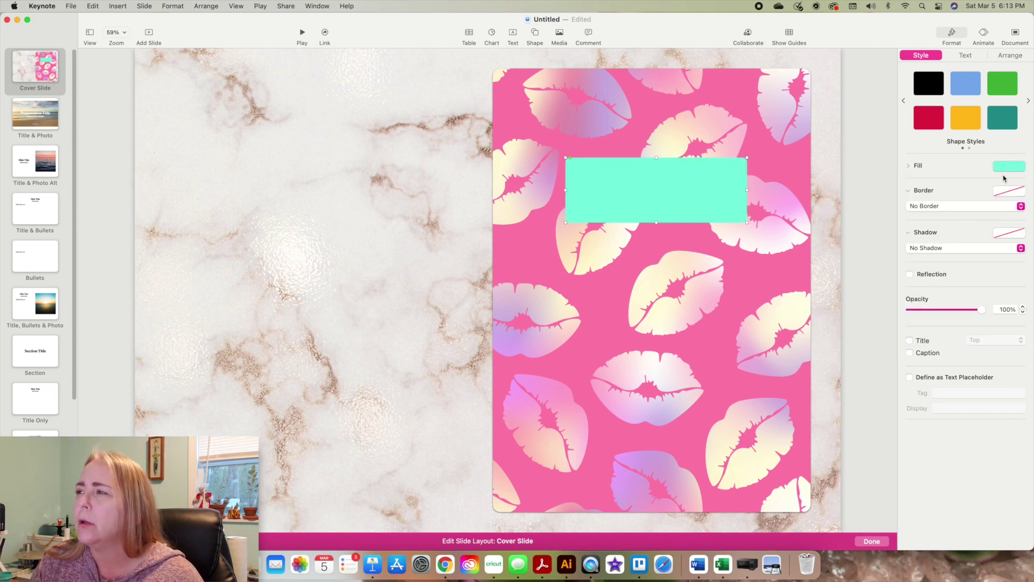
{"action": "left_click", "coordinate": [1009, 168]}
{"action": "left_click", "coordinate": [937, 227]}
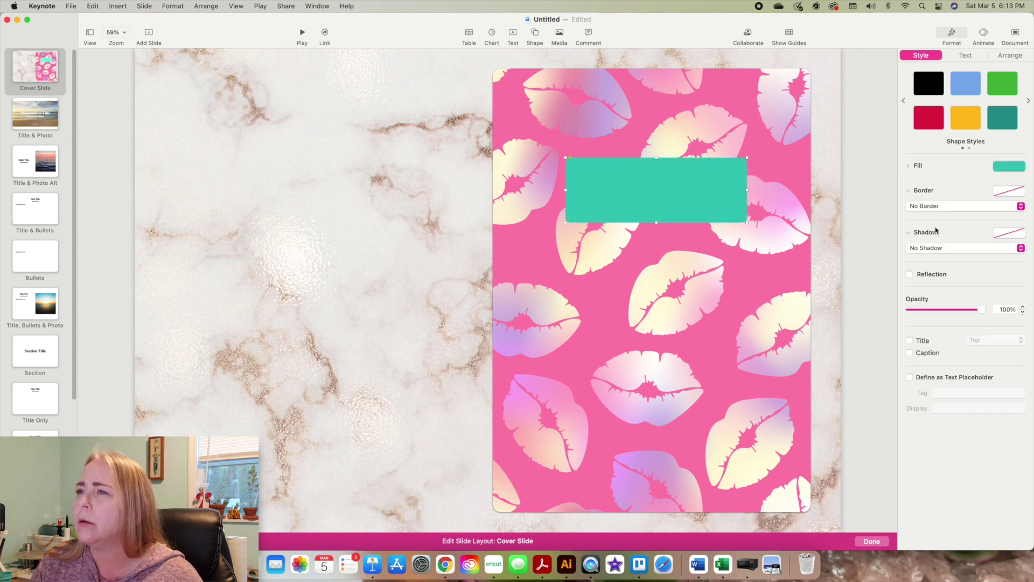
{"action": "left_click", "coordinate": [1011, 168]}
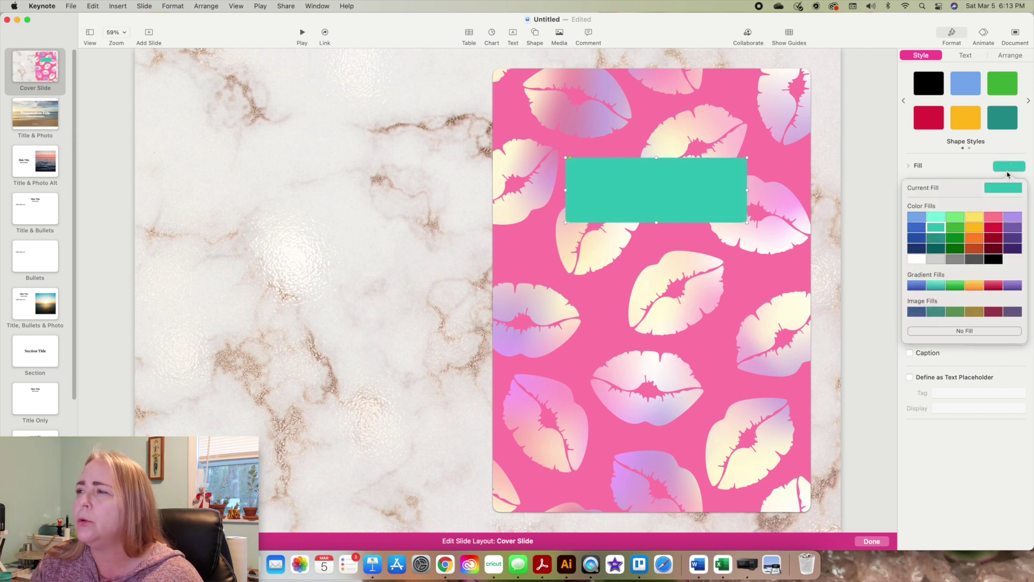
{"action": "left_click", "coordinate": [913, 260]}
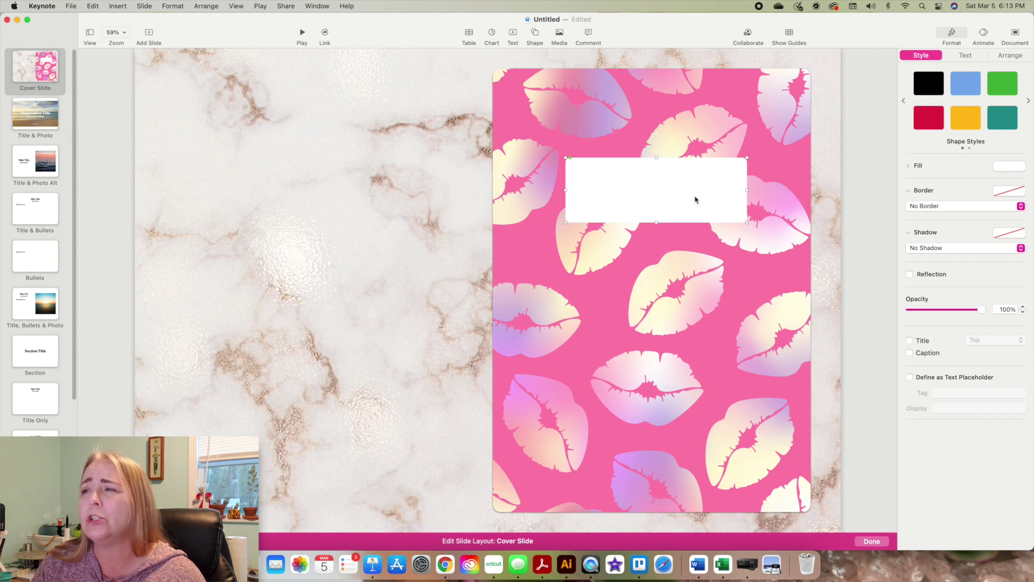
Round the white rectangle's corners more and give it the Drop Shadow preset with 5 pt blur, 2 pt offset and 50% opacity.
{"action": "mouse_move", "coordinate": [570, 157]}
{"action": "left_mouse_down"}
{"action": "mouse_move", "coordinate": [587, 159]}
{"action": "mouse_move", "coordinate": [577, 158]}
{"action": "left_mouse_up"}
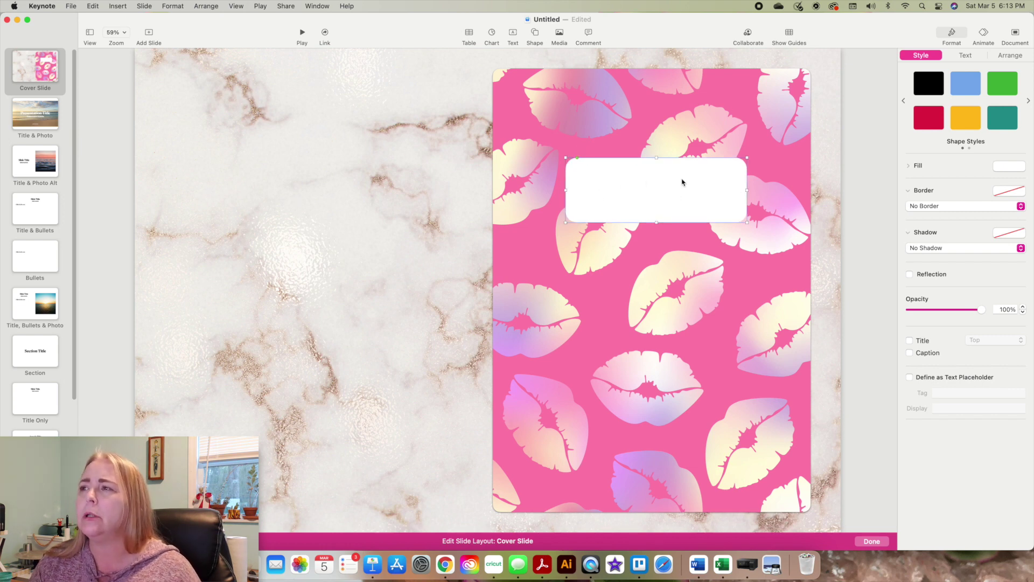
{"action": "left_click", "coordinate": [931, 248]}
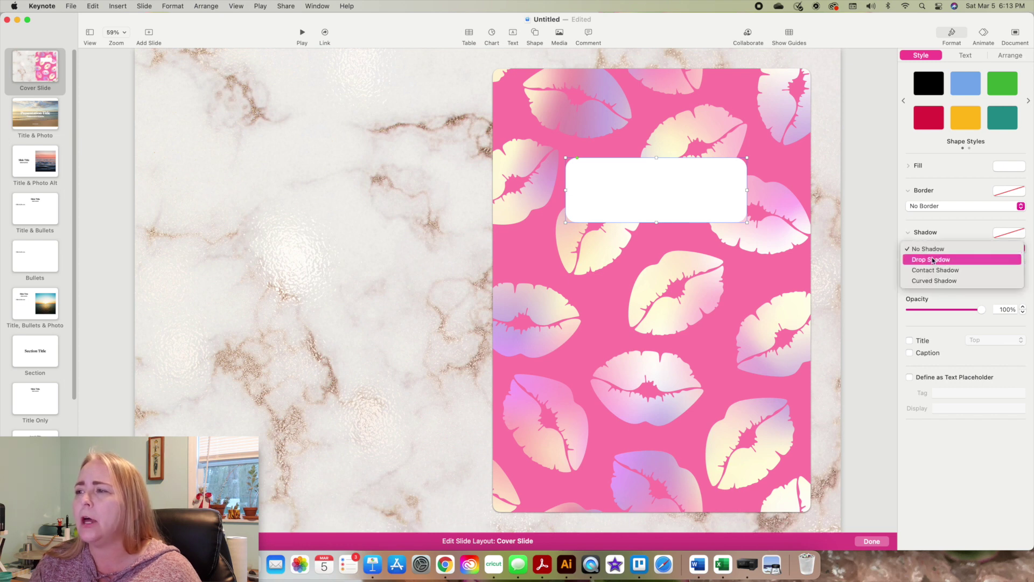
{"action": "left_click", "coordinate": [936, 270]}
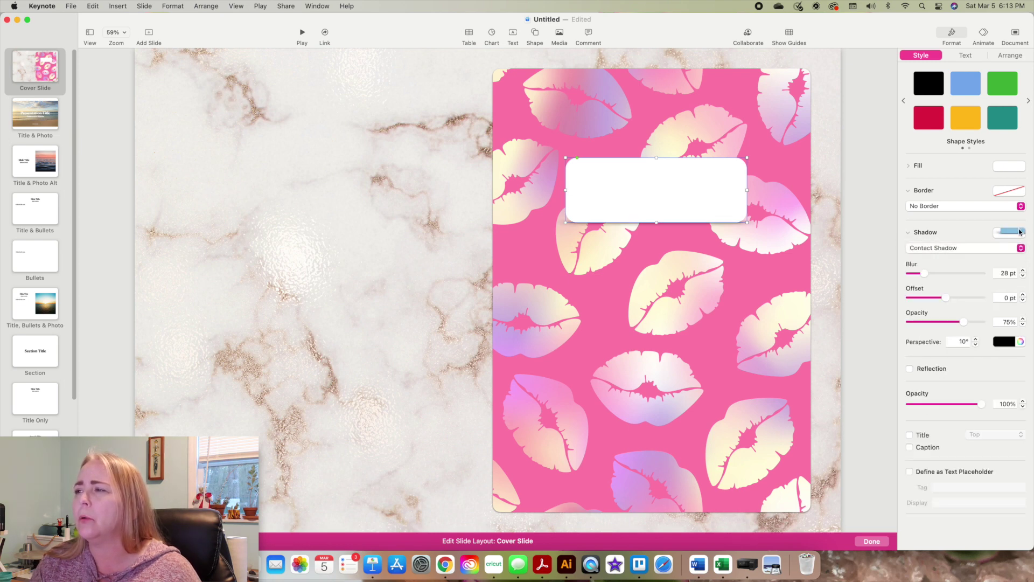
{"action": "left_click", "coordinate": [1009, 230]}
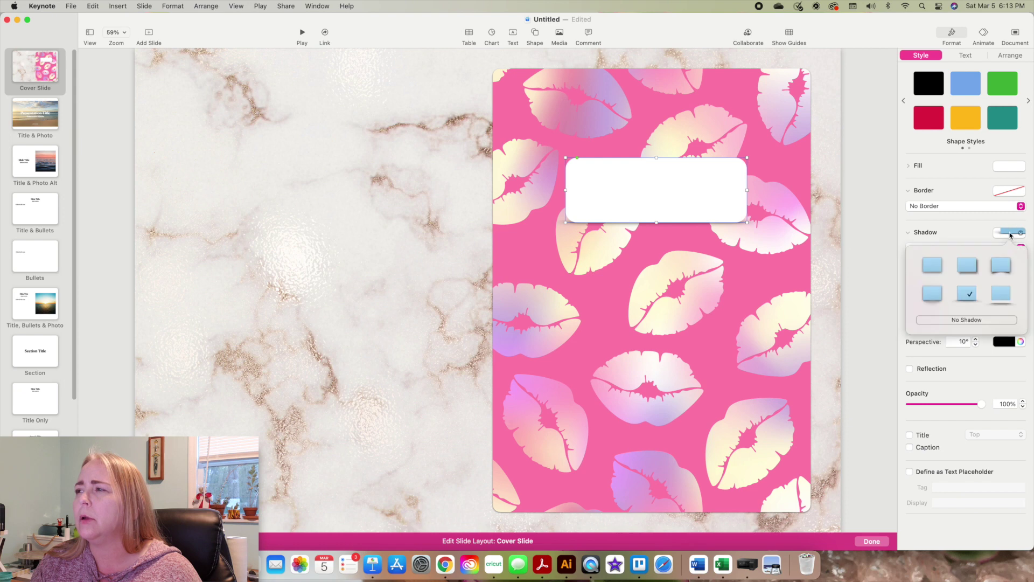
{"action": "left_click", "coordinate": [933, 266]}
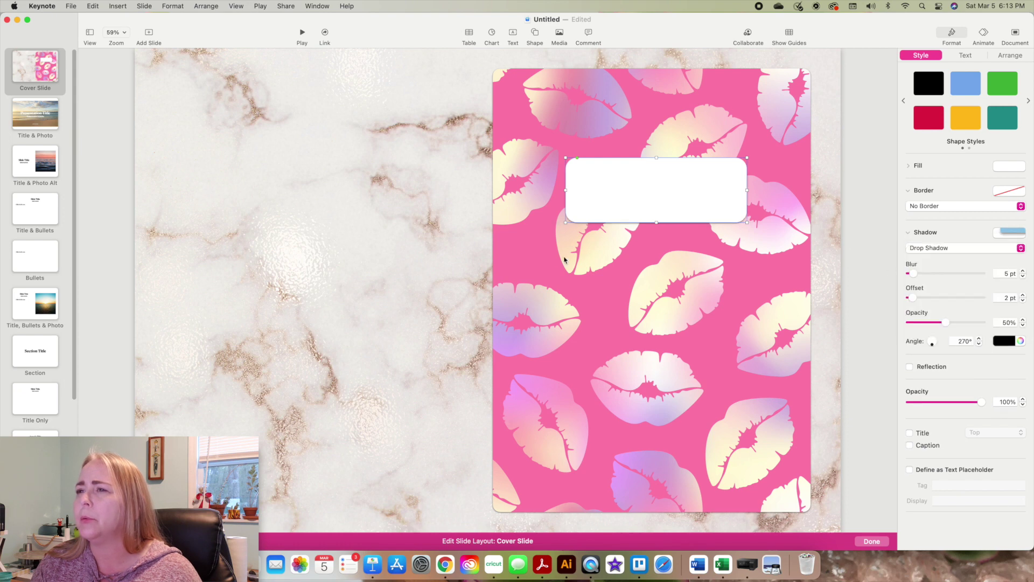
{"action": "left_click", "coordinate": [463, 260]}
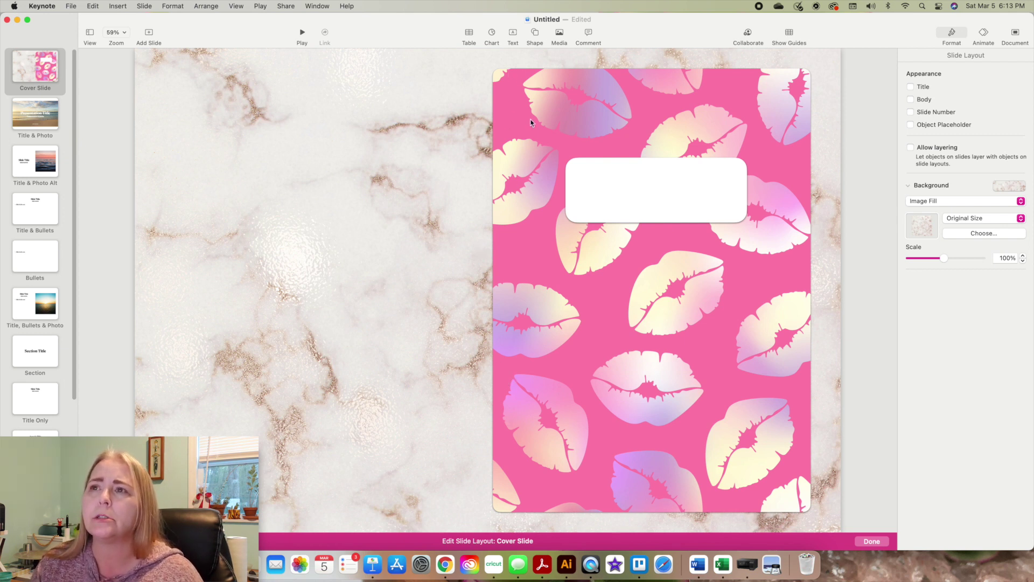
Start inserting an image file and browse to the Planners folder in OneDrive.
{"action": "left_click", "coordinate": [119, 6]}
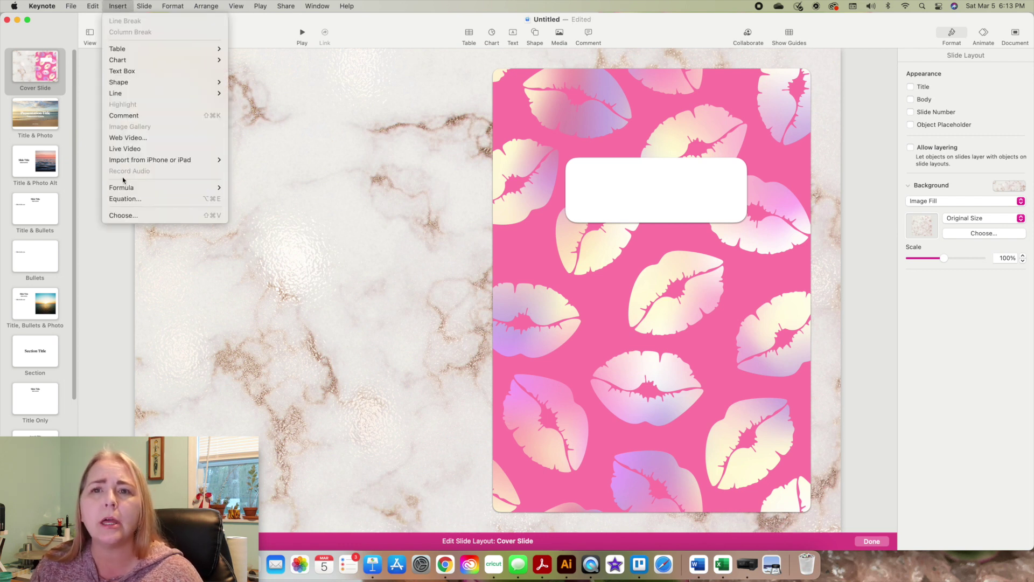
{"action": "left_click", "coordinate": [124, 216]}
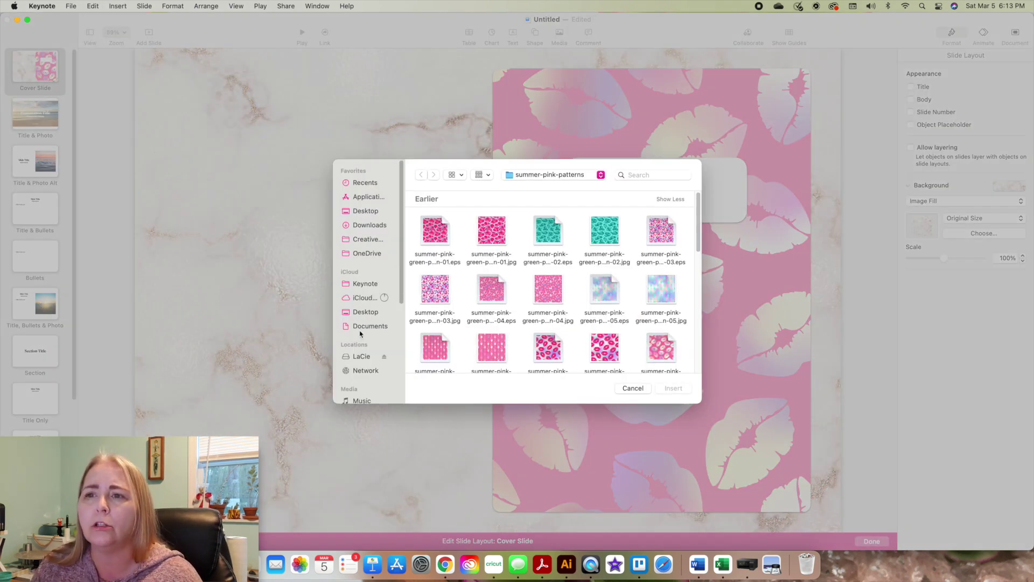
{"action": "left_click", "coordinate": [537, 174]}
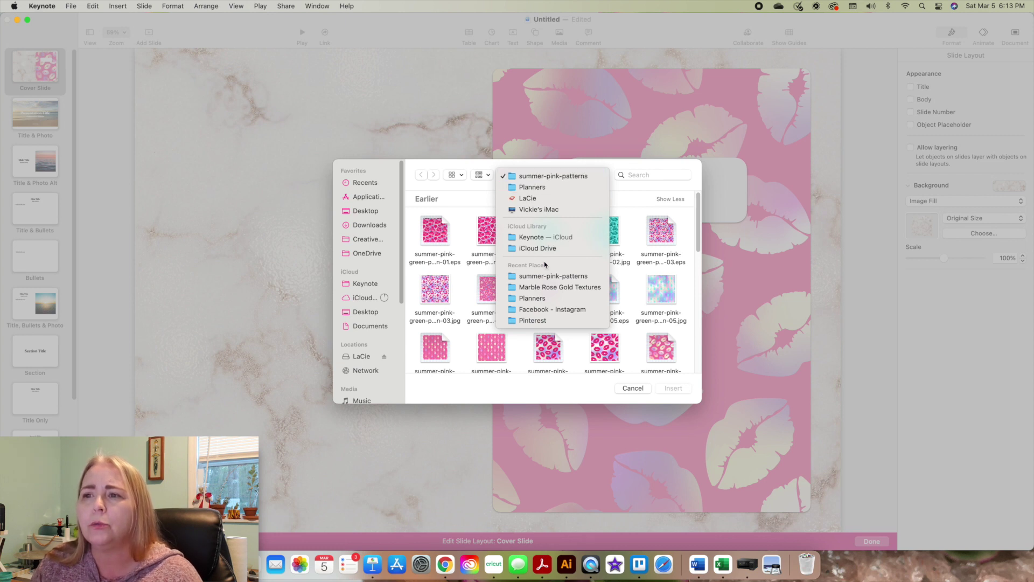
{"action": "left_click", "coordinate": [542, 298]}
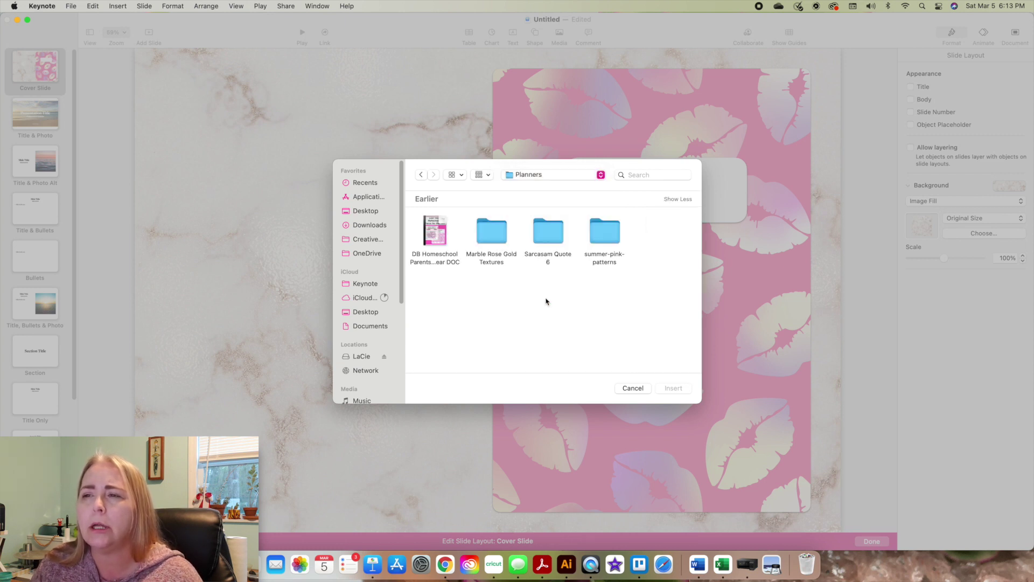
{"action": "left_click", "coordinate": [373, 254]}
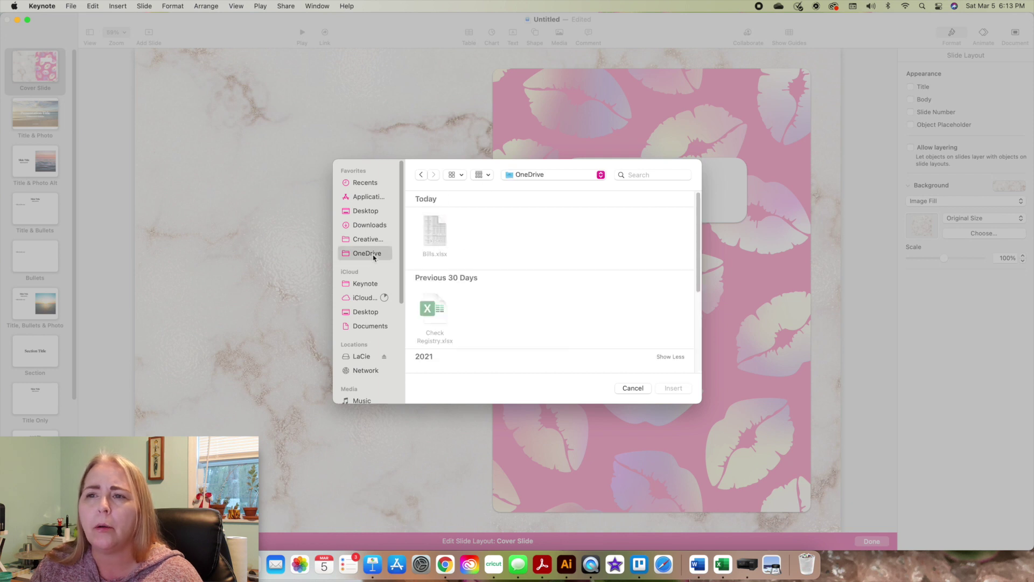
{"action": "scroll", "coordinate": [537, 302], "scroll_direction": "down", "scroll_amount": 2}
{"action": "scroll", "coordinate": [537, 302], "scroll_direction": "down", "scroll_amount": 3}
{"action": "double_click", "coordinate": [603, 289]}
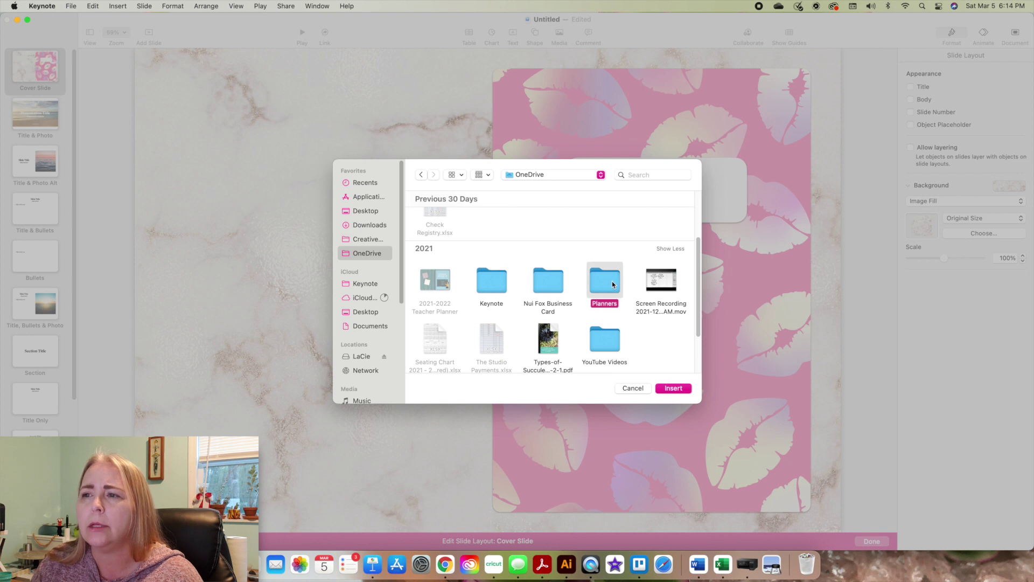
Find the Binder Rings folder within Planners and insert the image 1.Gold (i).png on the layout.
{"action": "scroll", "coordinate": [609, 285], "scroll_direction": "down", "scroll_amount": 3}
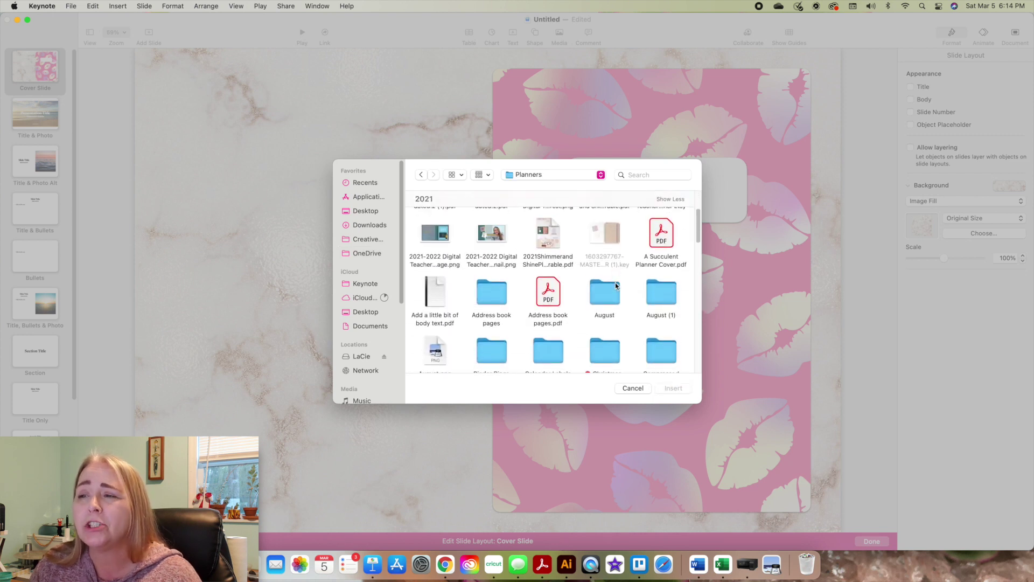
{"action": "scroll", "coordinate": [616, 286], "scroll_direction": "down", "scroll_amount": 6}
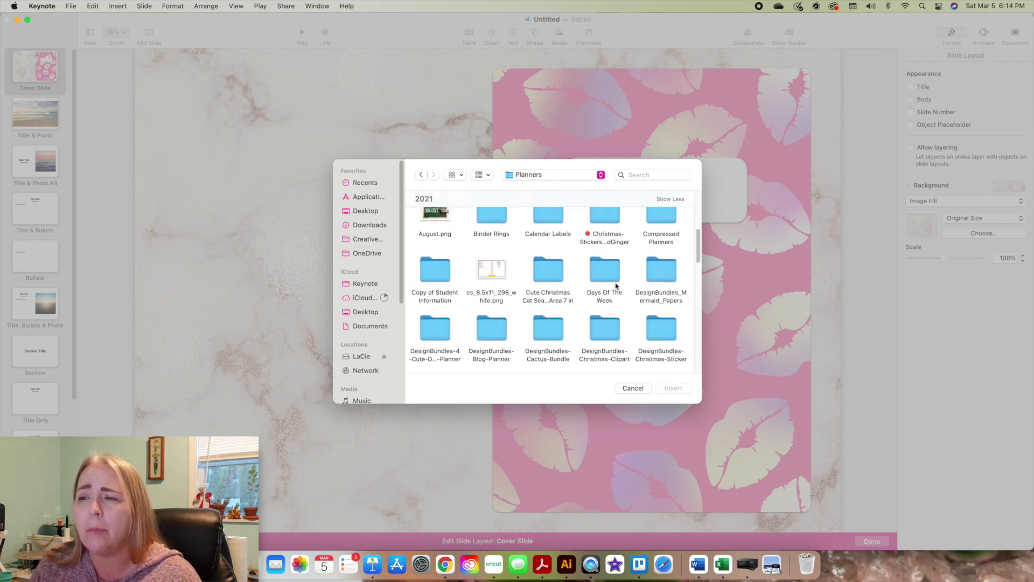
{"action": "scroll", "coordinate": [616, 286], "scroll_direction": "down", "scroll_amount": 2}
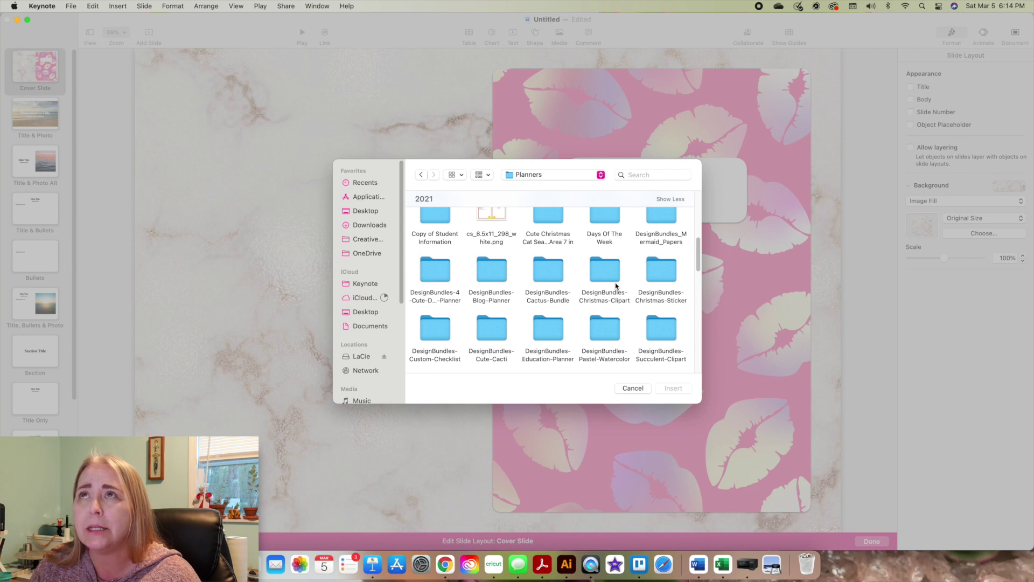
{"action": "scroll", "coordinate": [615, 285], "scroll_direction": "down", "scroll_amount": 4}
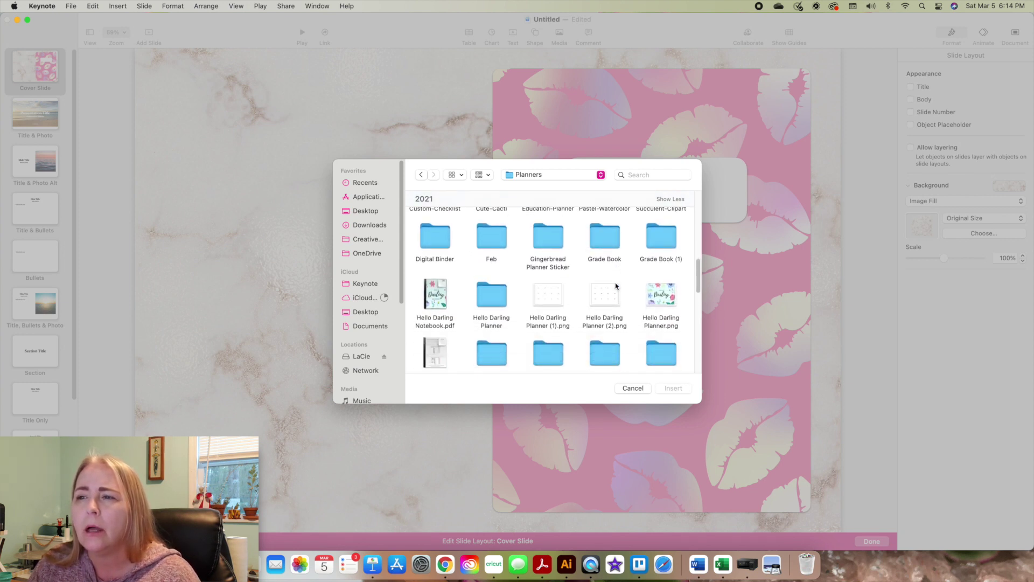
{"action": "scroll", "coordinate": [616, 286], "scroll_direction": "up", "scroll_amount": 5}
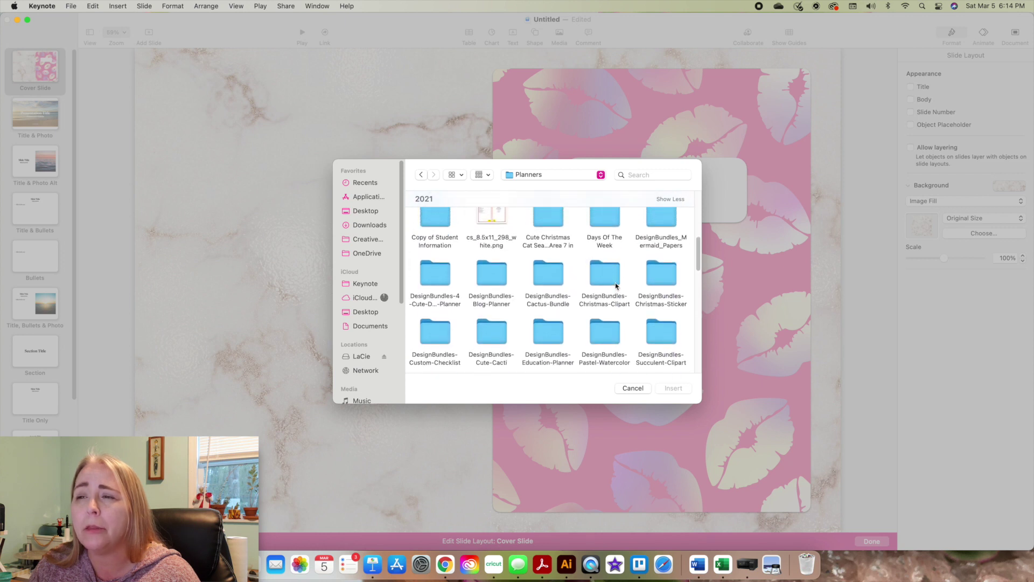
{"action": "scroll", "coordinate": [616, 285], "scroll_direction": "up", "scroll_amount": 3}
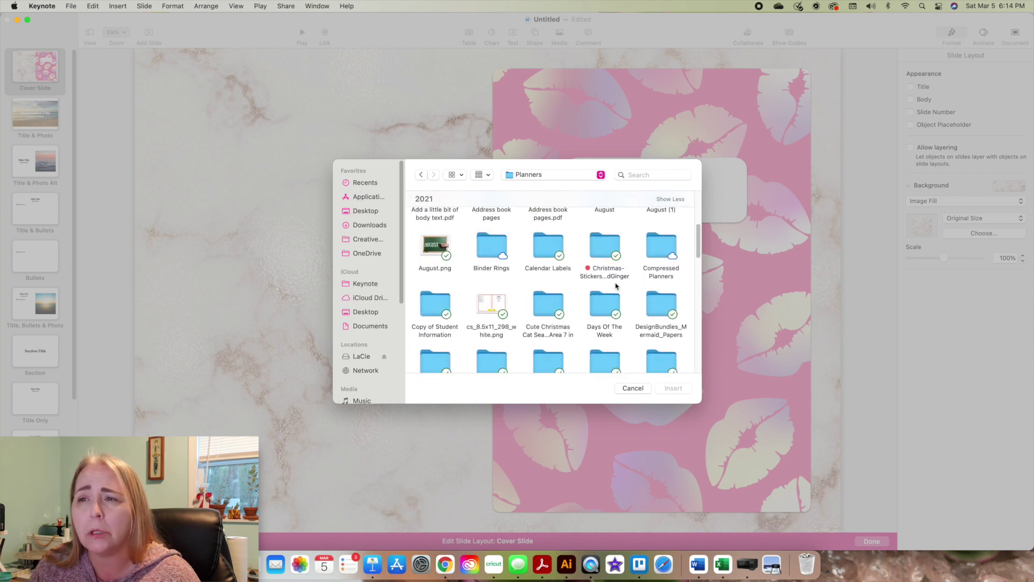
{"action": "left_click", "coordinate": [492, 257]}
{"action": "left_click", "coordinate": [669, 388]}
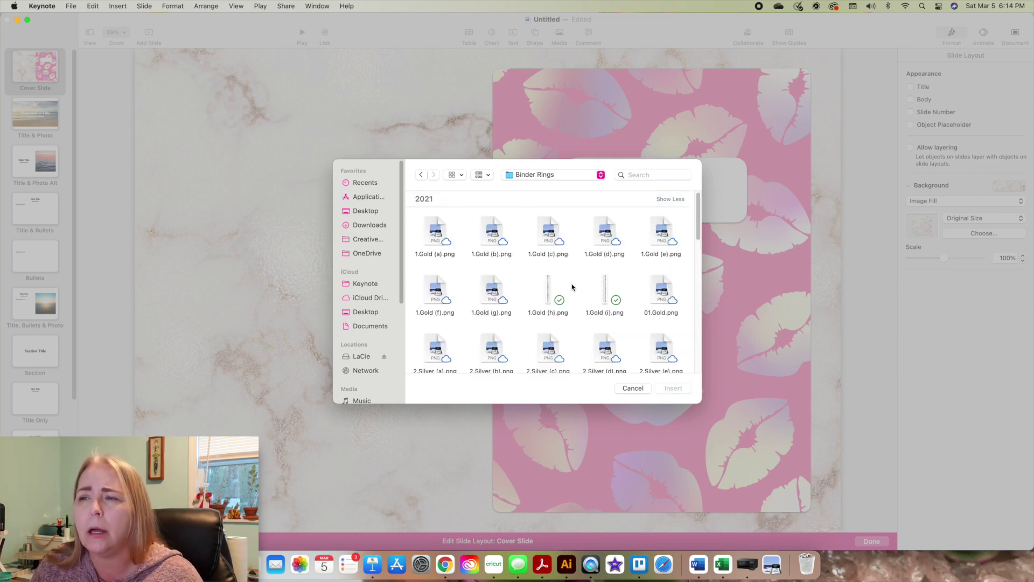
{"action": "left_click", "coordinate": [606, 291]}
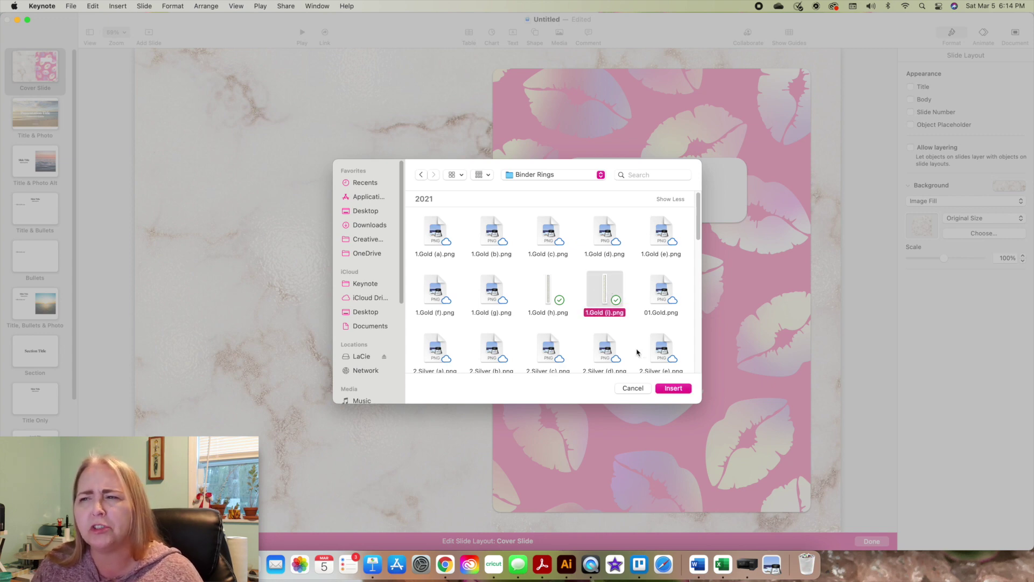
{"action": "left_click", "coordinate": [675, 388]}
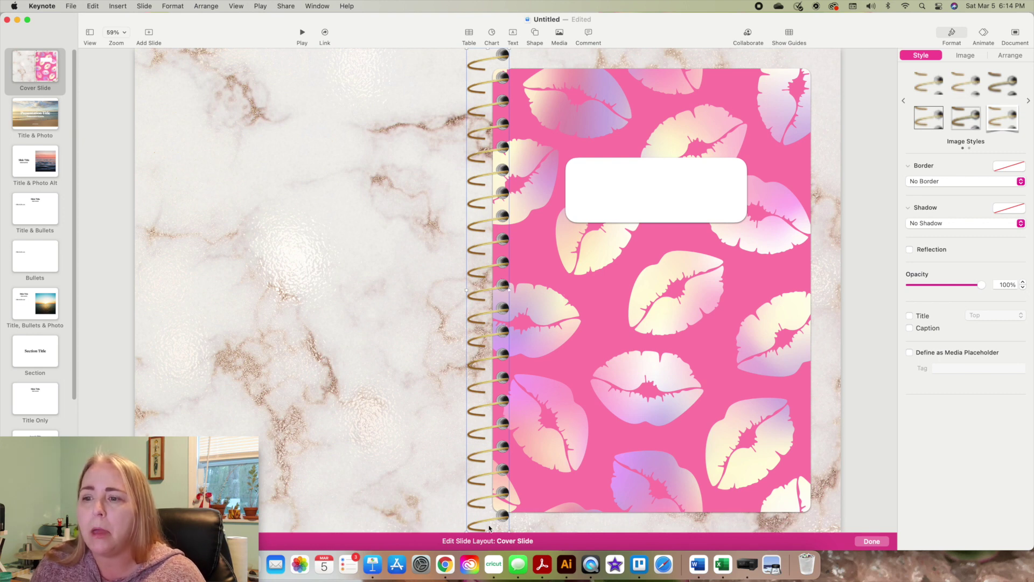
Shrink the gold binder rings to fit within the notebook cover's height and place them over its left edge.
{"action": "left_click_drag", "start_coordinate": [487, 530], "coordinate": [487, 503]}
{"action": "left_click_drag", "start_coordinate": [488, 49], "coordinate": [487, 76]}
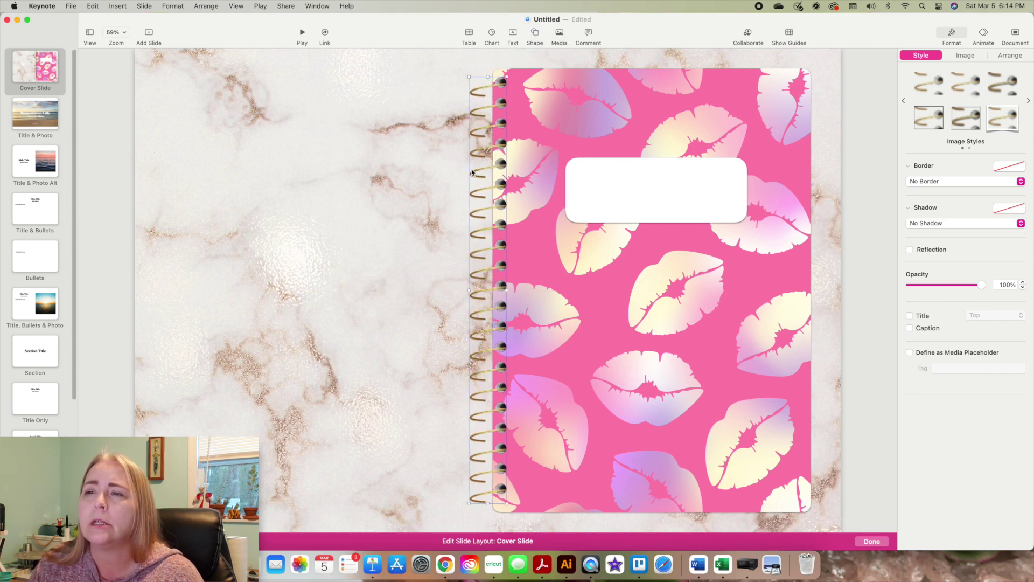
{"action": "left_click_drag", "start_coordinate": [481, 214], "coordinate": [489, 214]}
{"action": "left_click_drag", "start_coordinate": [516, 291], "coordinate": [515, 290]}
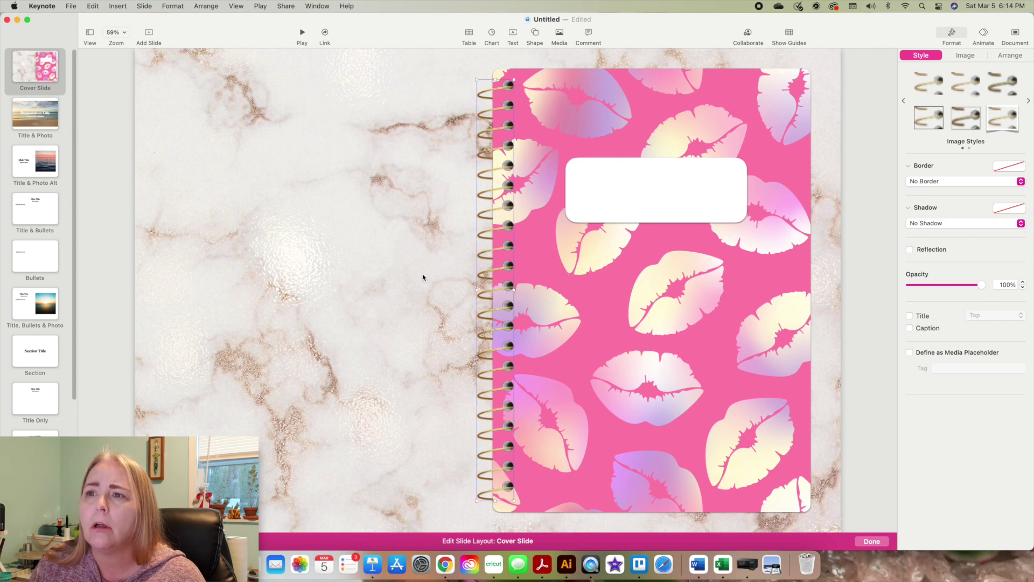
{"action": "left_click", "coordinate": [423, 278]}
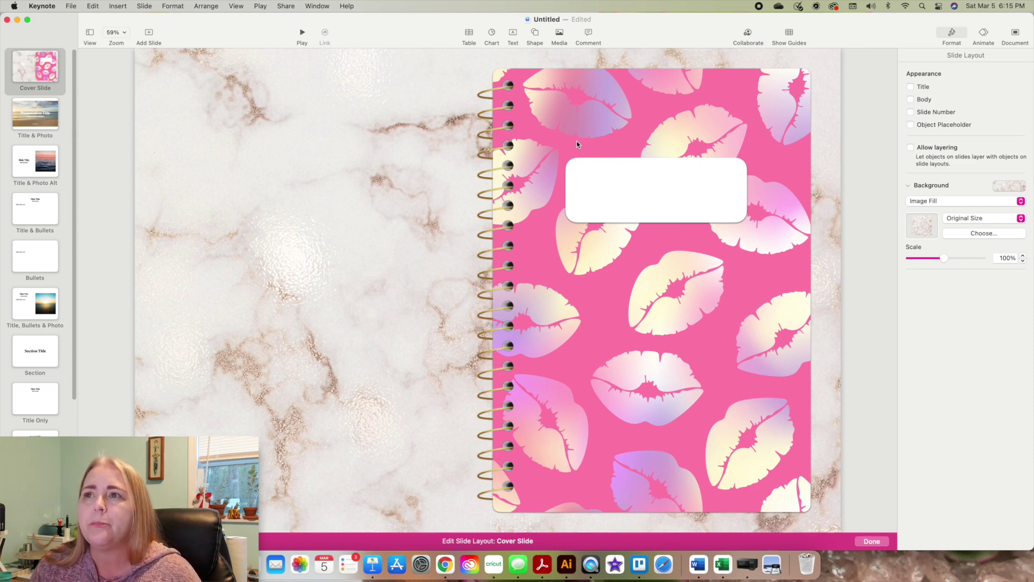
Add a black rounded rectangle about 155 by 126 pt as a tab overlapping the cover's upper right edge.
{"action": "left_click", "coordinate": [536, 34]}
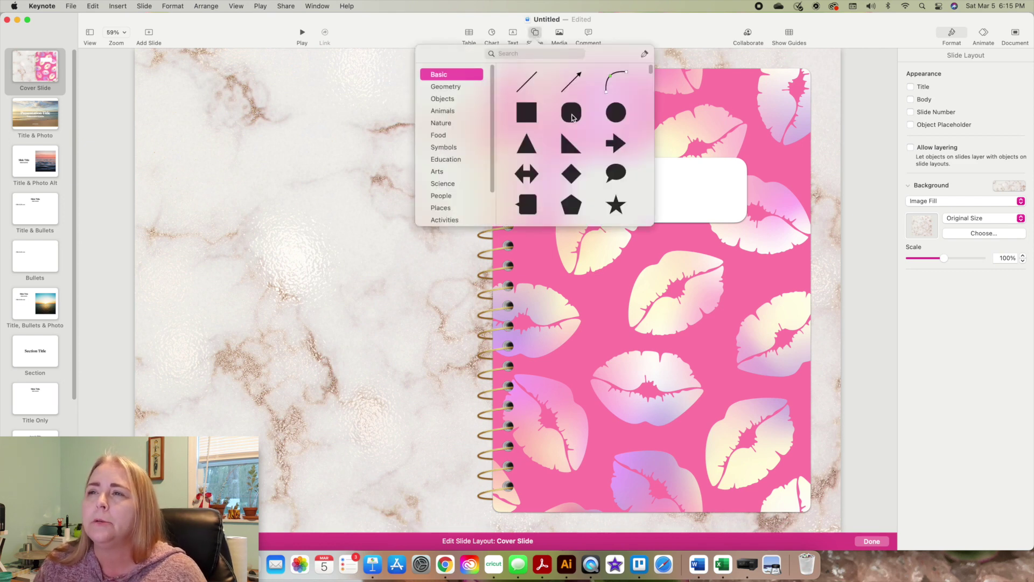
{"action": "left_click", "coordinate": [571, 117]}
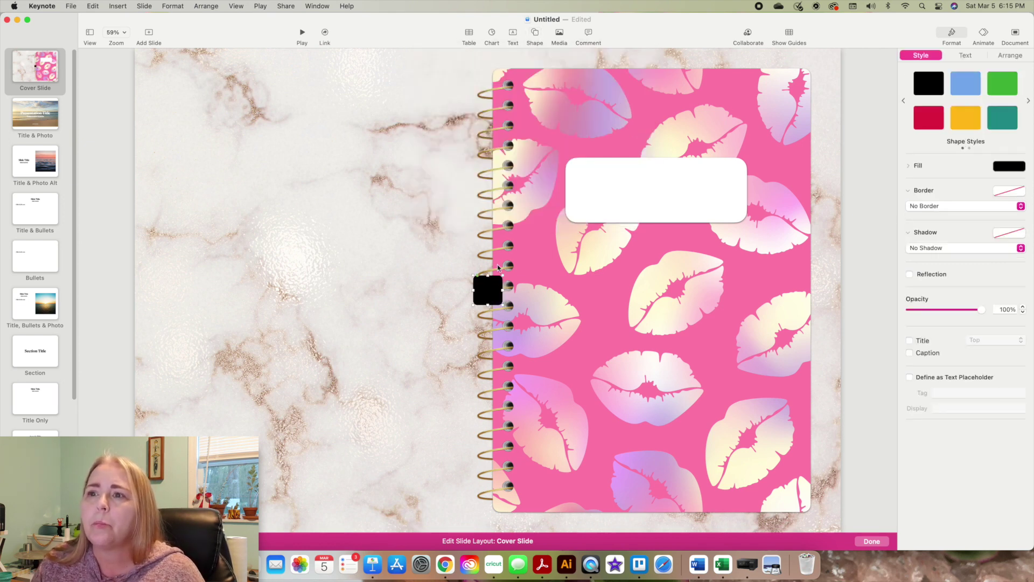
{"action": "left_click_drag", "start_coordinate": [489, 295], "coordinate": [811, 110]}
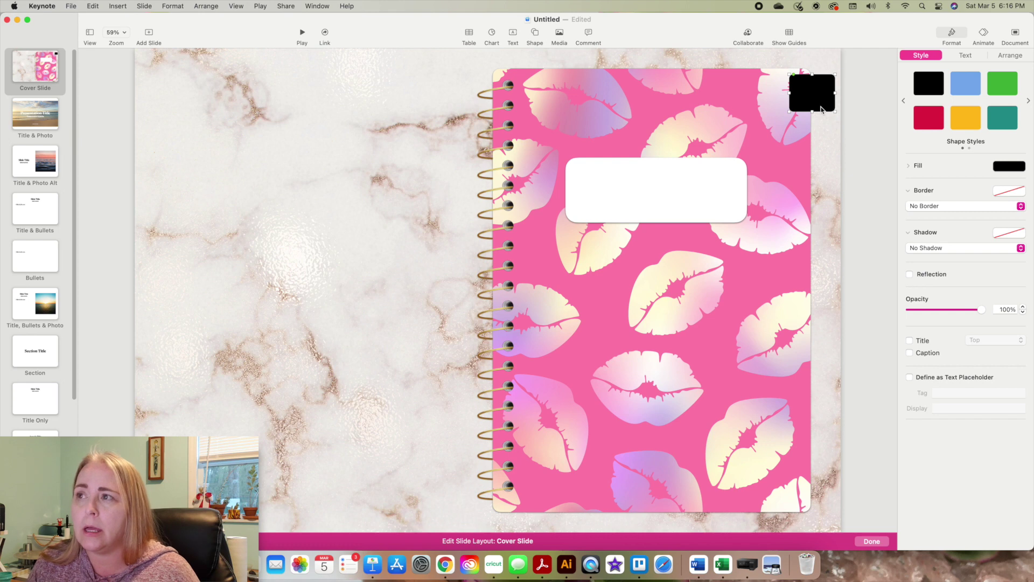
Paste several copies of the black tab and begin spreading them down the cover's right edge.
{"action": "key", "text": "super+c"}
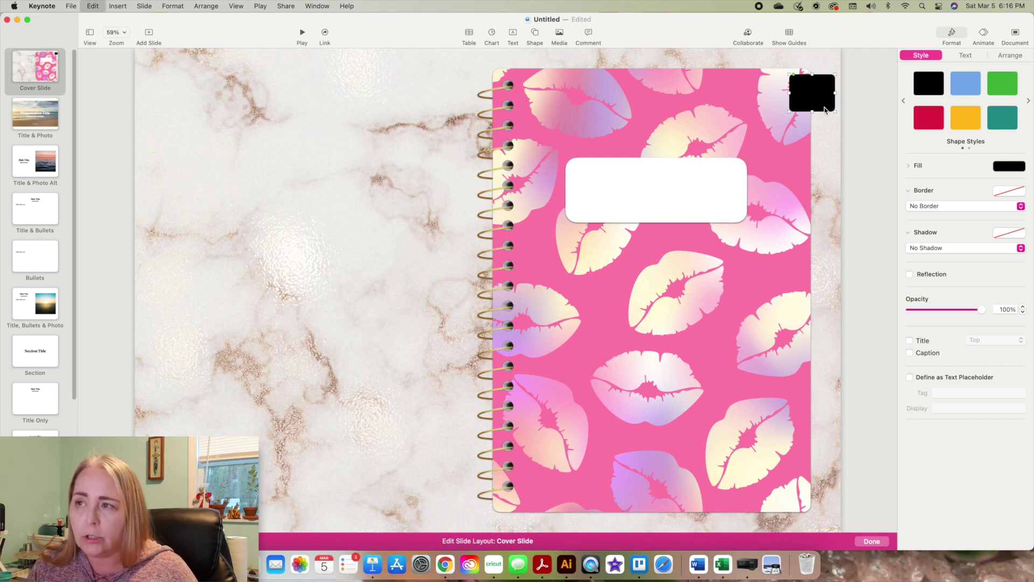
{"action": "key", "text": "super+v"}
{"action": "left_click_drag", "start_coordinate": [823, 107], "coordinate": [814, 136]}
{"action": "key", "text": "super+v"}
{"action": "left_click_drag", "start_coordinate": [817, 100], "coordinate": [814, 216]}
{"action": "left_click", "coordinate": [818, 94]}
{"action": "left_click_drag", "start_coordinate": [819, 94], "coordinate": [819, 270]}
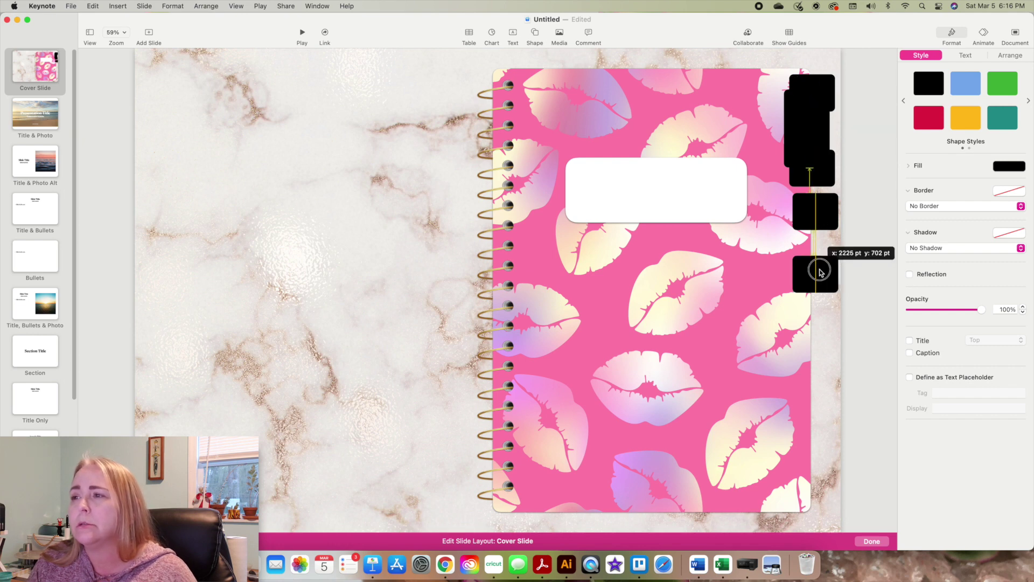
Move more of the stacked tab copies down the right edge, placing the lowest one near the cover's bottom corner.
{"action": "left_click_drag", "start_coordinate": [820, 97], "coordinate": [822, 270]}
{"action": "left_click_drag", "start_coordinate": [819, 145], "coordinate": [812, 350]}
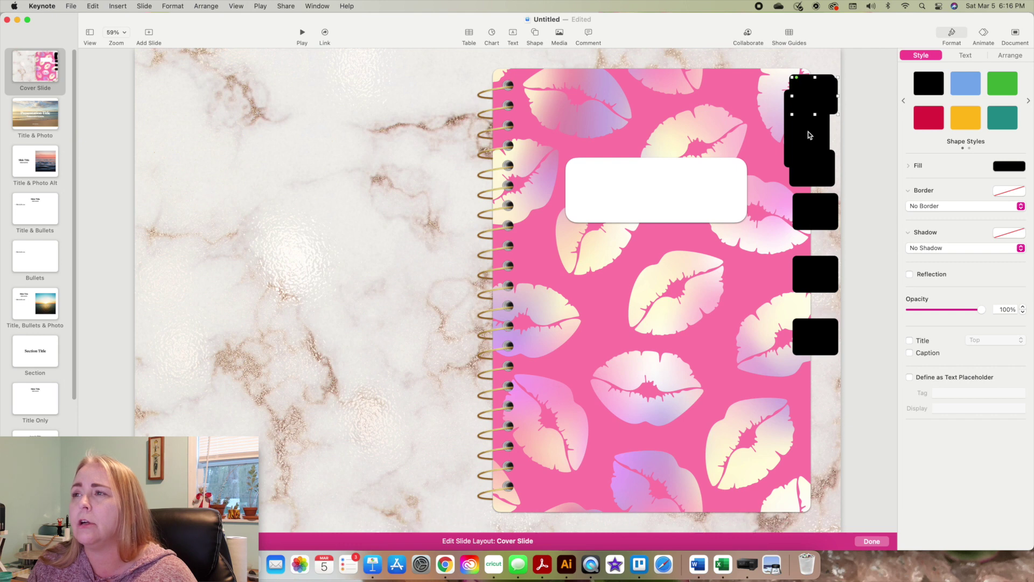
{"action": "left_click_drag", "start_coordinate": [810, 89], "coordinate": [802, 396]}
{"action": "left_click", "coordinate": [793, 84]}
{"action": "left_click", "coordinate": [822, 93]}
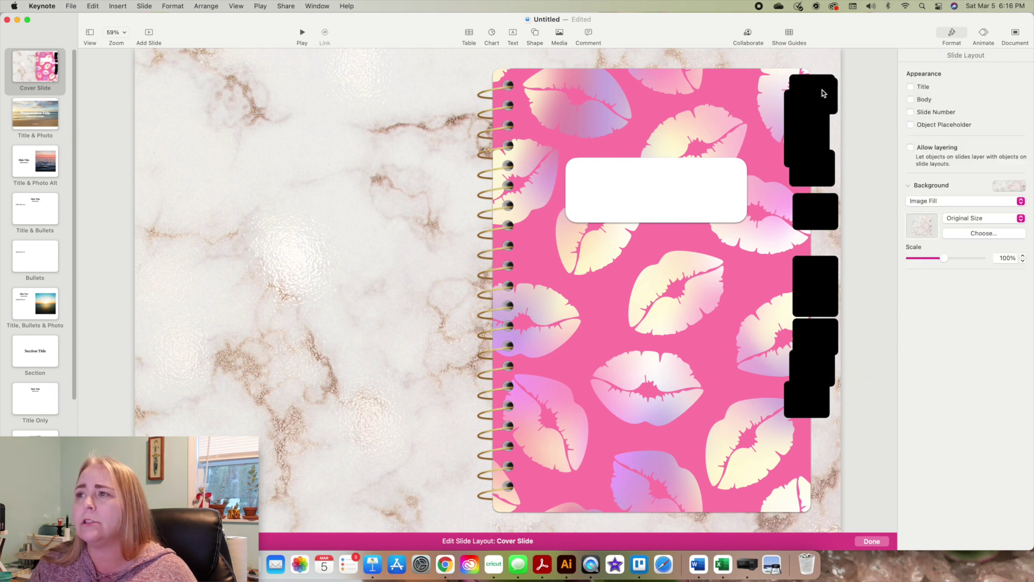
{"action": "left_click_drag", "start_coordinate": [822, 94], "coordinate": [813, 489]}
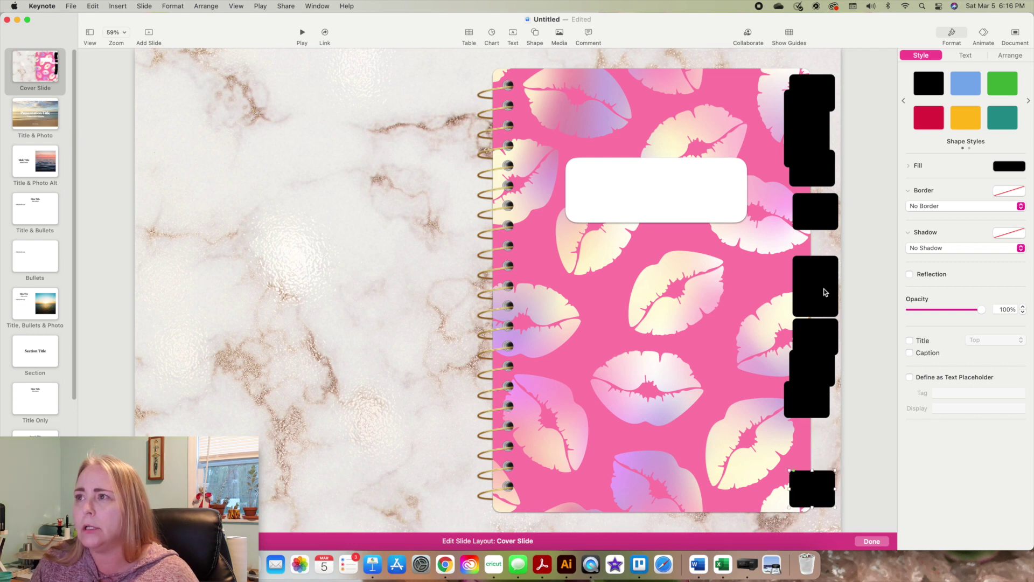
Select all the black tabs along the cover's right edge and distribute them vertically and evenly.
{"action": "left_click", "coordinate": [822, 111]}
{"action": "left_click", "coordinate": [823, 111]}
{"action": "left_click_drag", "start_coordinate": [843, 58], "coordinate": [832, 502]}
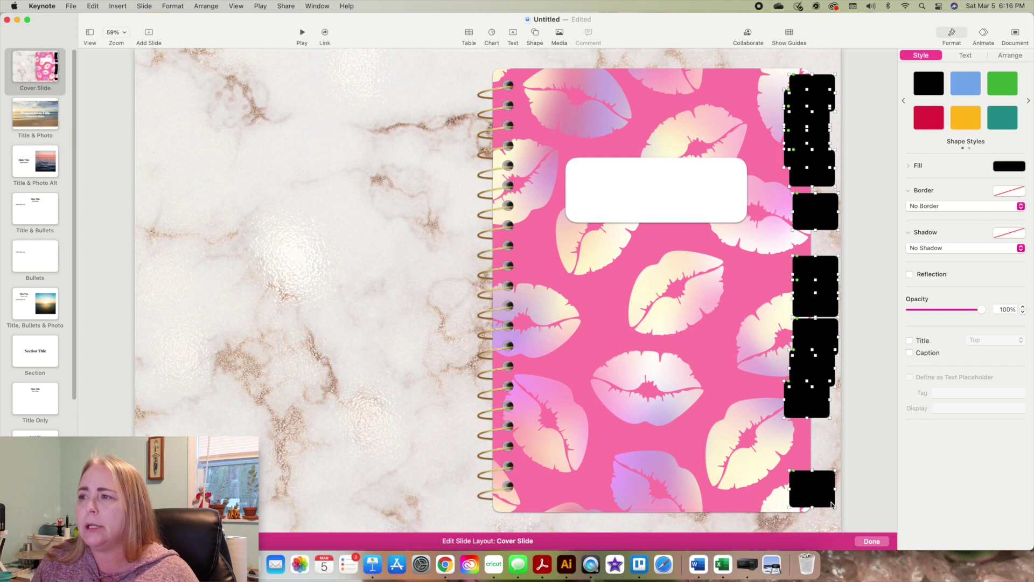
{"action": "left_click", "coordinate": [1010, 55]}
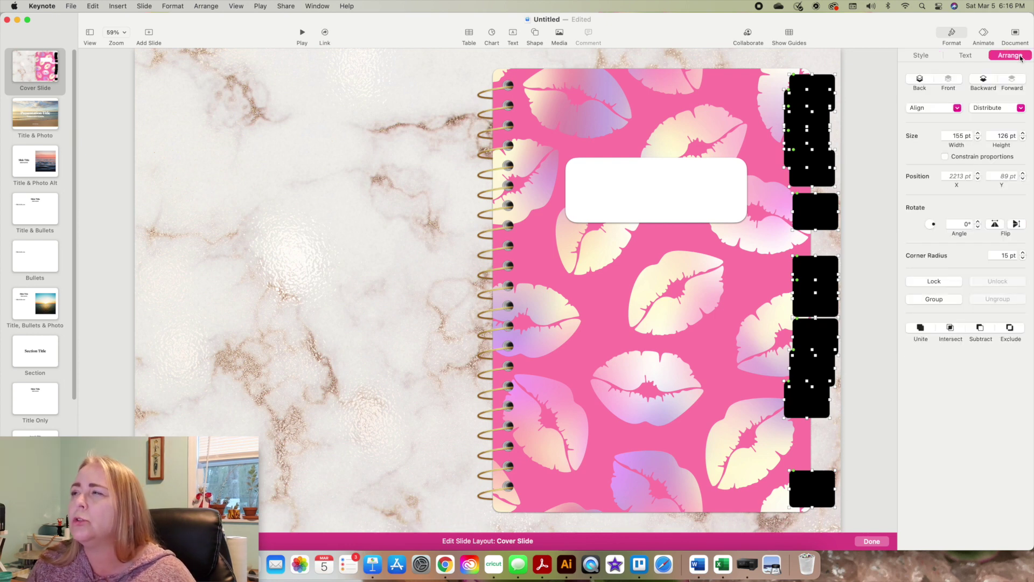
{"action": "left_click", "coordinate": [997, 110]}
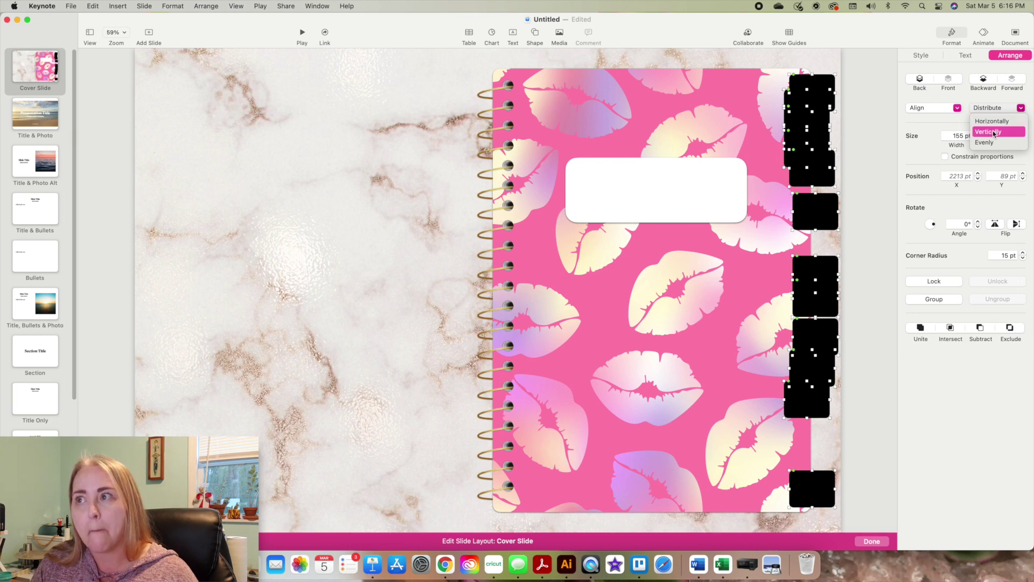
{"action": "left_click", "coordinate": [994, 132]}
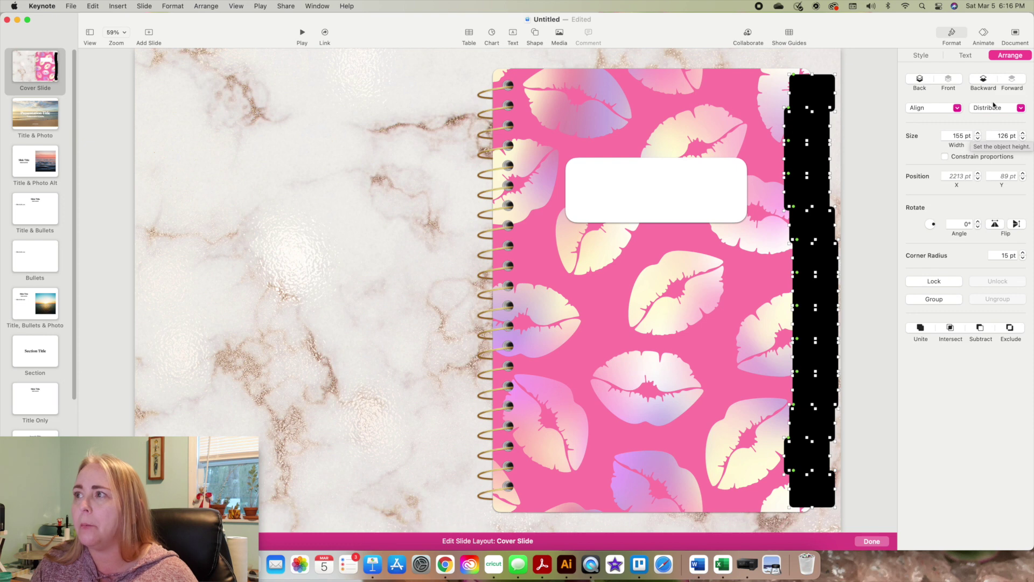
{"action": "left_click", "coordinate": [1001, 109]}
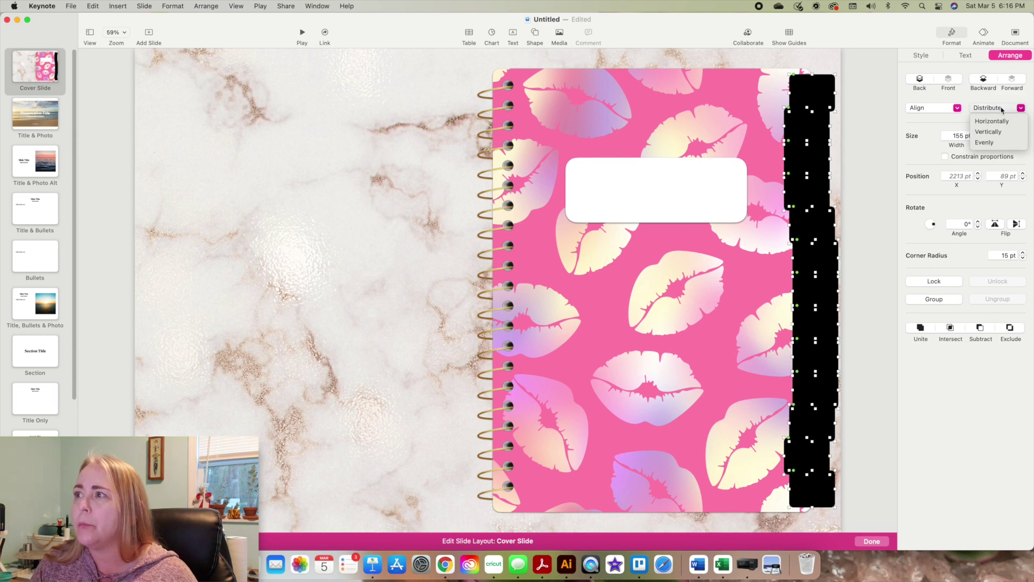
{"action": "left_click", "coordinate": [989, 142]}
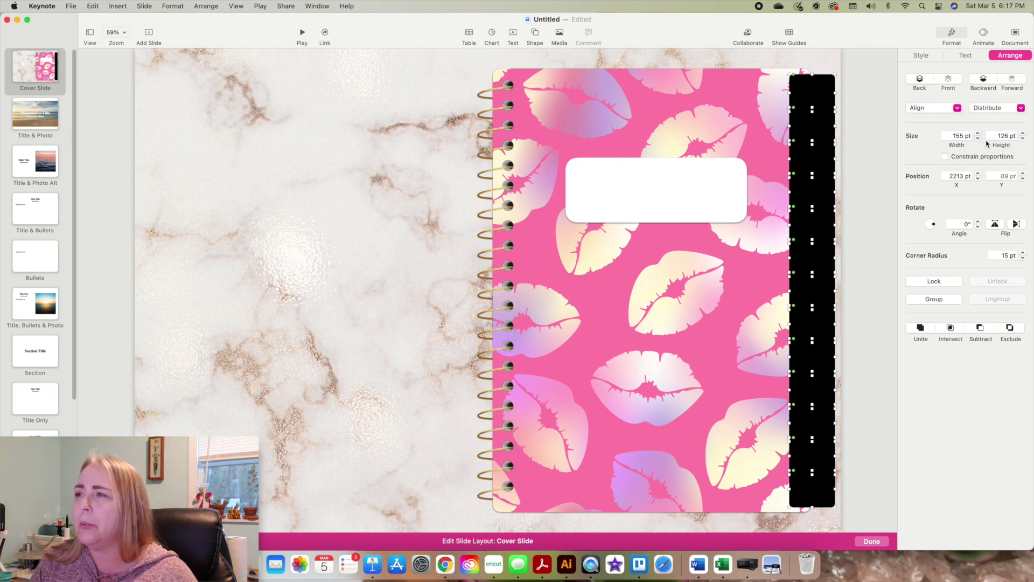
{"action": "left_click", "coordinate": [890, 133]}
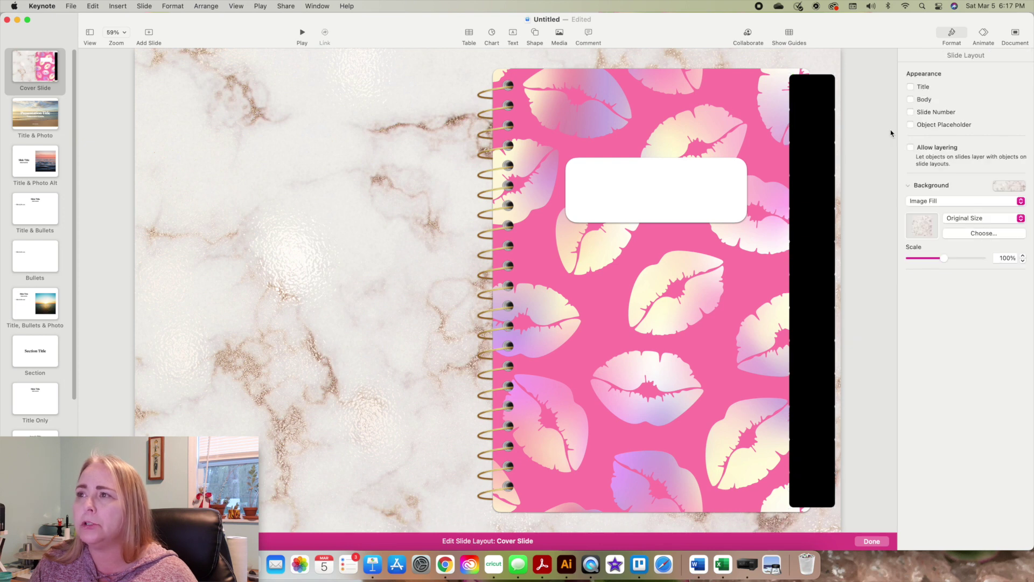
Select all the black tabs along the cover's right edge and fill them with the light purple colour.
{"action": "left_click_drag", "start_coordinate": [830, 70], "coordinate": [830, 496]}
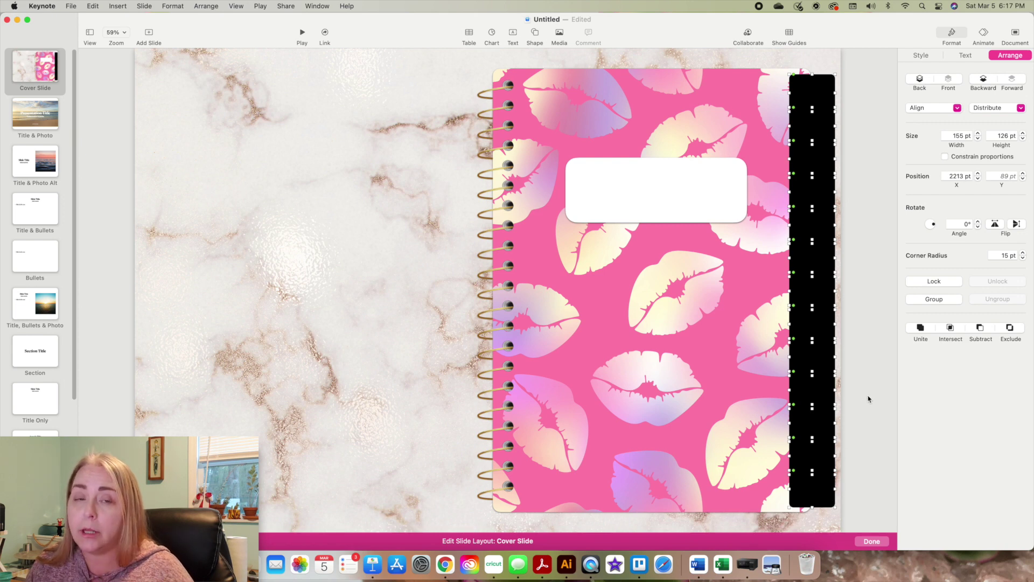
{"action": "left_click", "coordinate": [917, 56]}
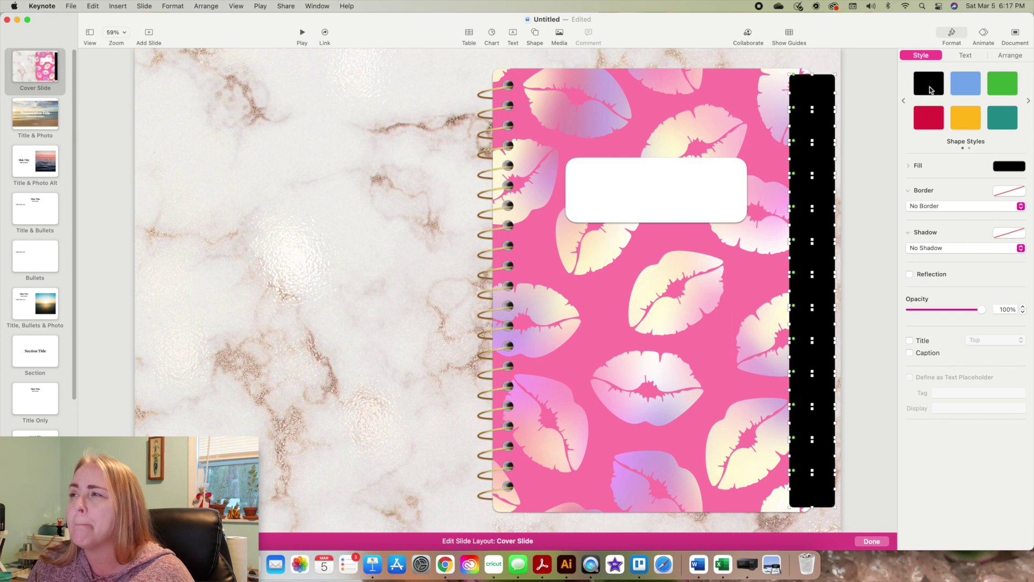
{"action": "left_click", "coordinate": [1028, 101]}
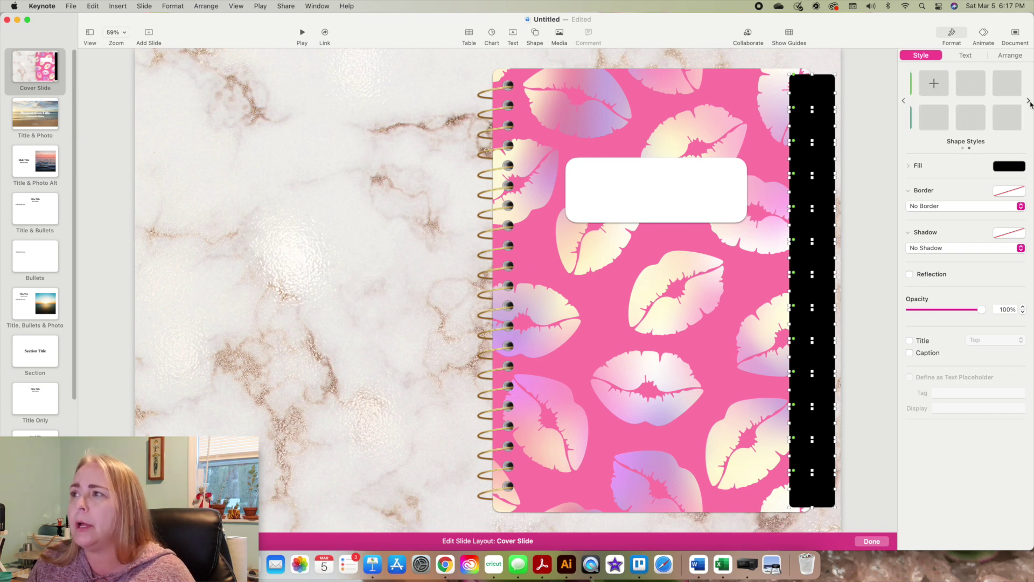
{"action": "left_click", "coordinate": [1021, 168]}
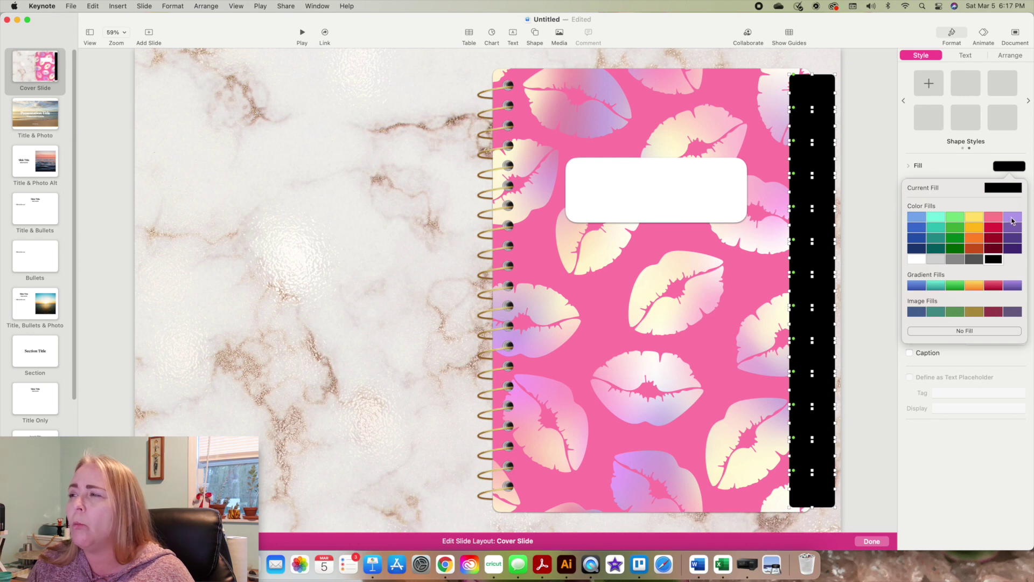
{"action": "left_click", "coordinate": [1013, 218]}
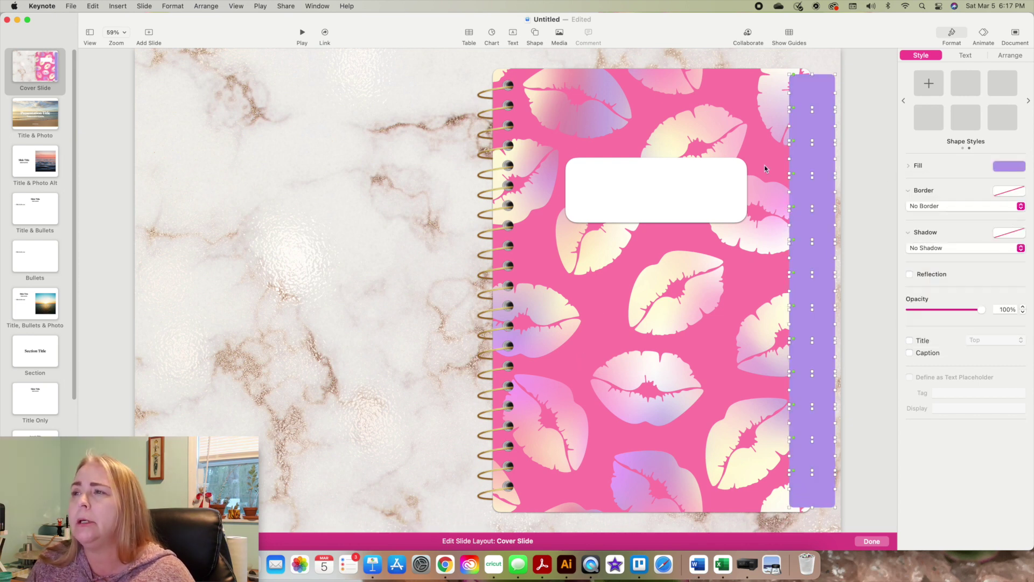
{"action": "left_click", "coordinate": [873, 134]}
Give the topmost purple tab a drop shadow with an 11 pt offset and 96% shadow opacity.
{"action": "left_click", "coordinate": [823, 95]}
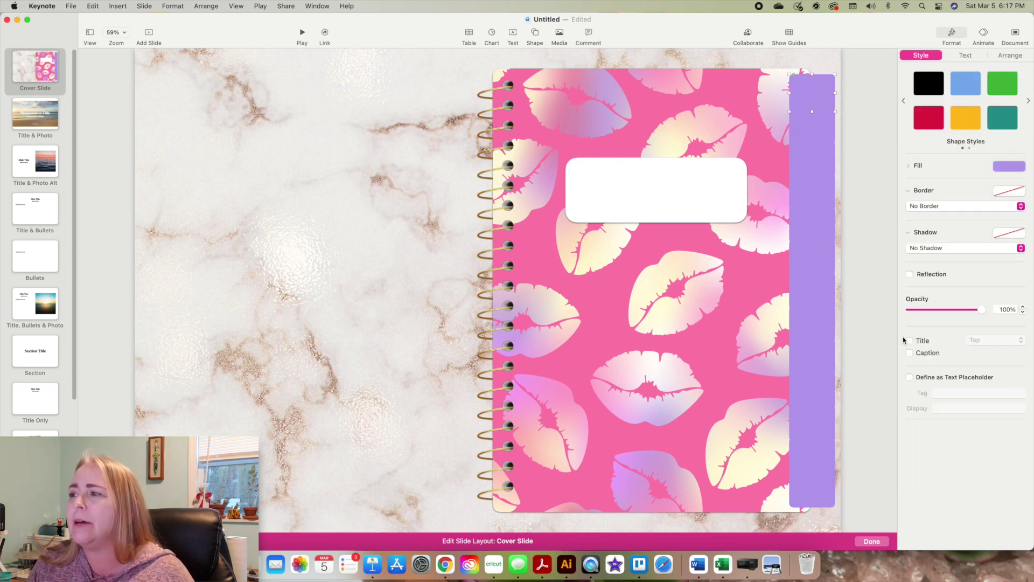
{"action": "left_click", "coordinate": [938, 249]}
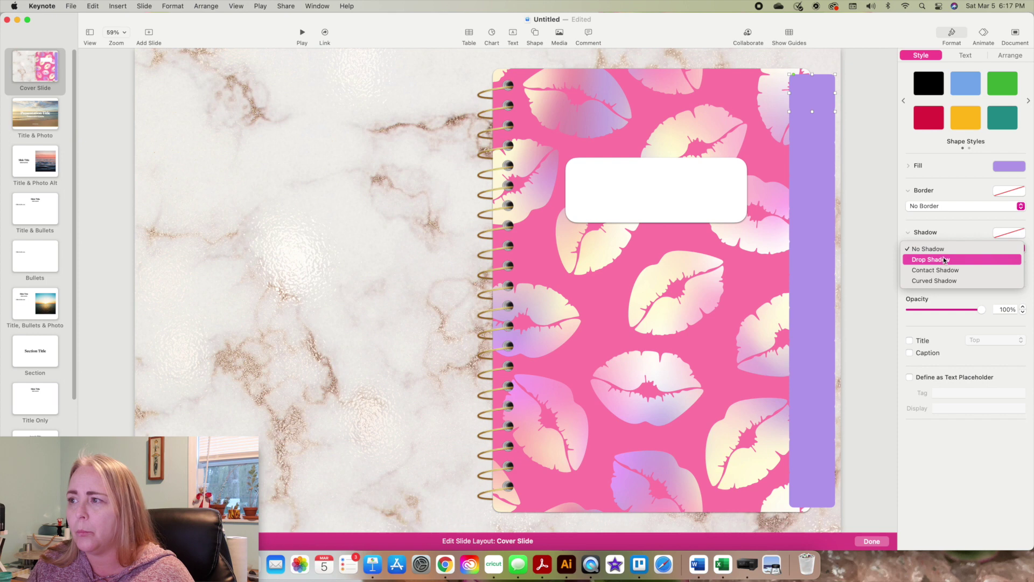
{"action": "left_click", "coordinate": [951, 260]}
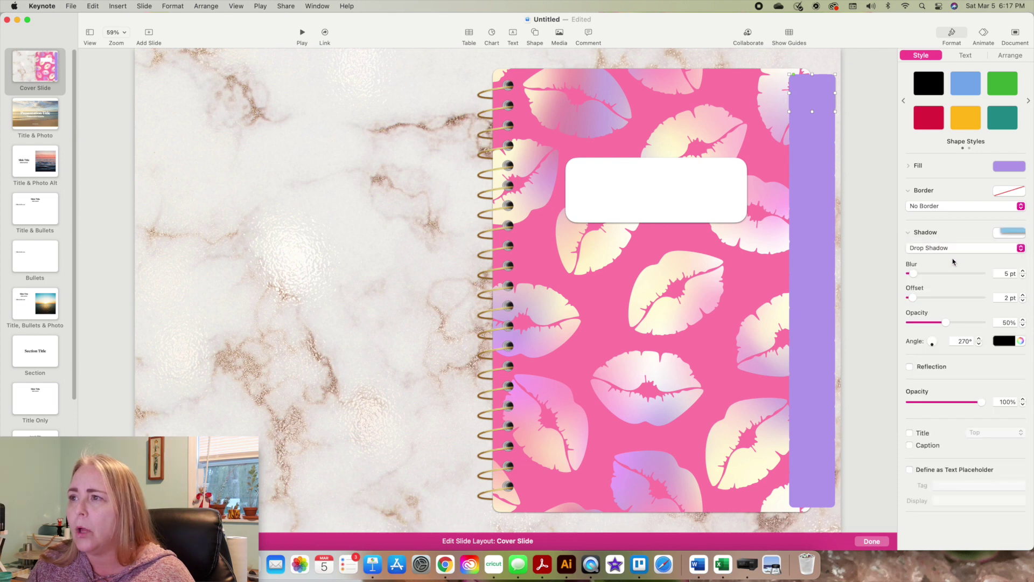
{"action": "left_click", "coordinate": [1009, 232]}
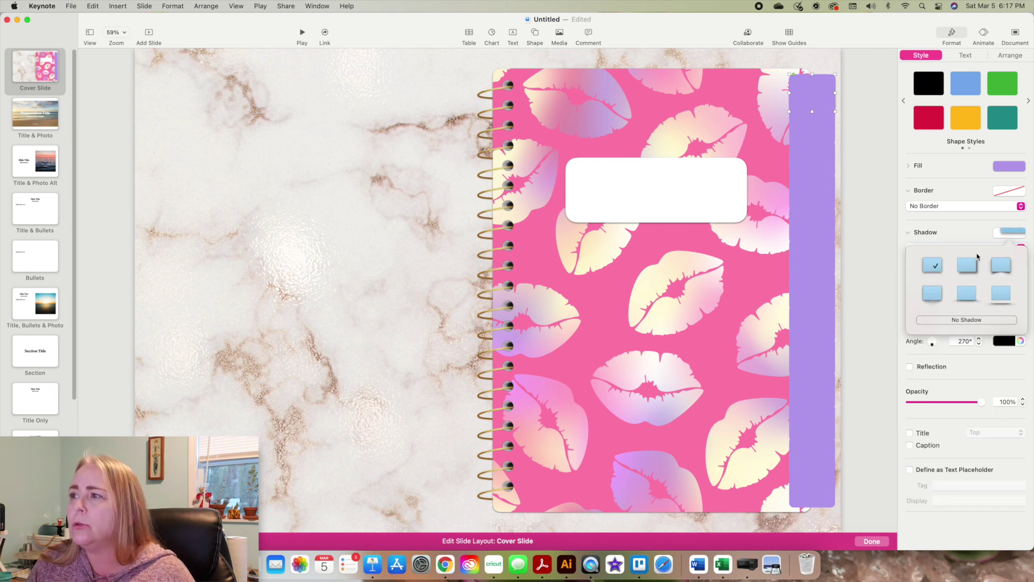
{"action": "left_click", "coordinate": [938, 271]}
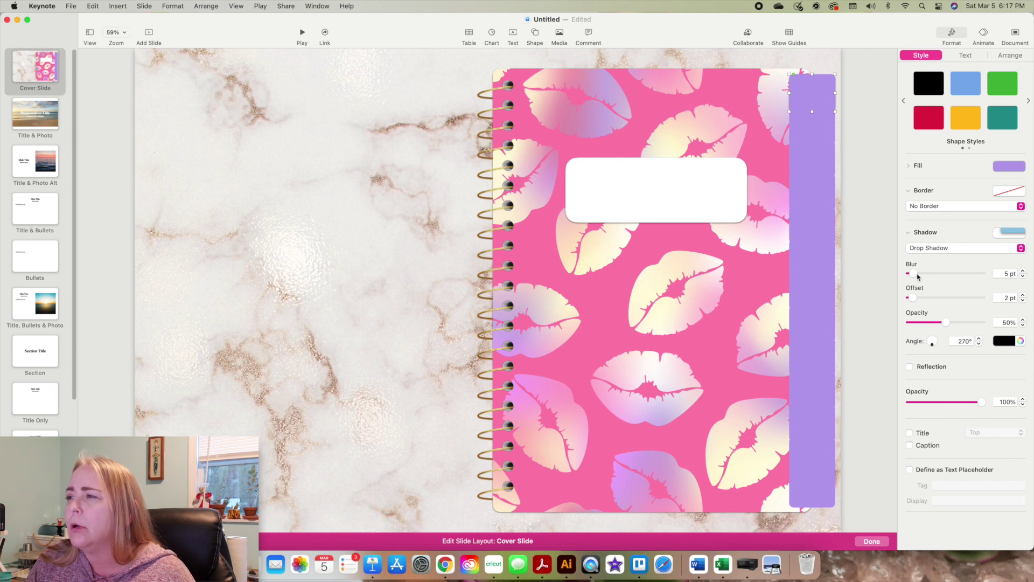
{"action": "mouse_move", "coordinate": [913, 300]}
{"action": "left_mouse_down"}
{"action": "mouse_move", "coordinate": [986, 300]}
{"action": "mouse_move", "coordinate": [926, 300]}
{"action": "left_mouse_up"}
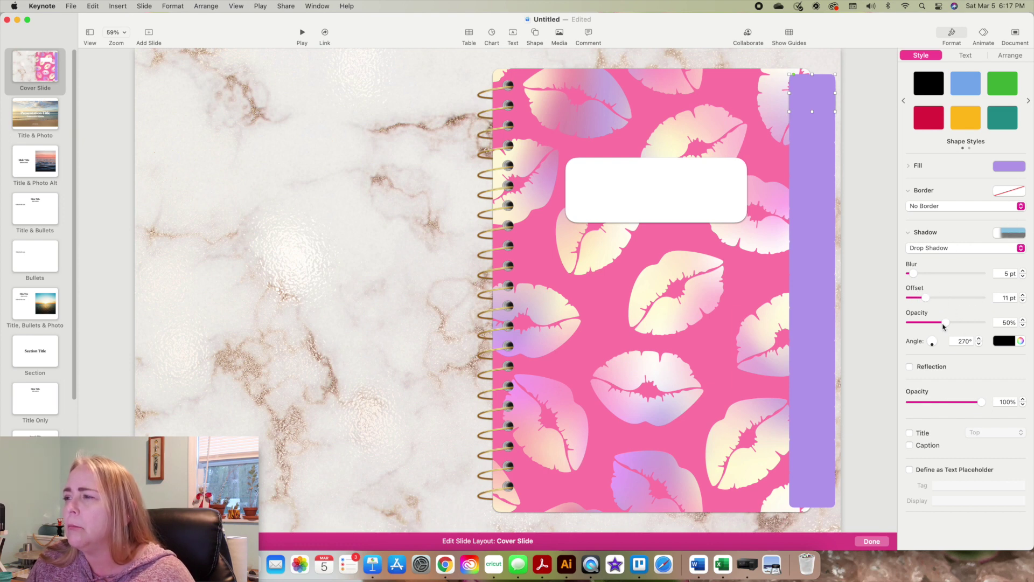
{"action": "left_click_drag", "start_coordinate": [947, 325], "coordinate": [980, 325]}
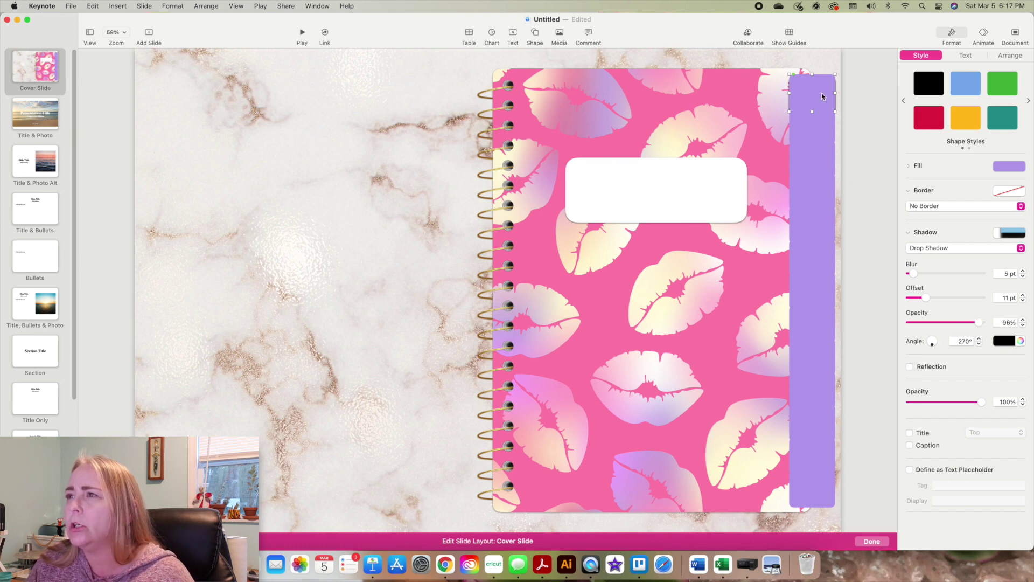
Give the second purple tab a drop shadow, choosing the preset with 4 pt blur, 5 pt offset and a 315° angle.
{"action": "left_click", "coordinate": [809, 124]}
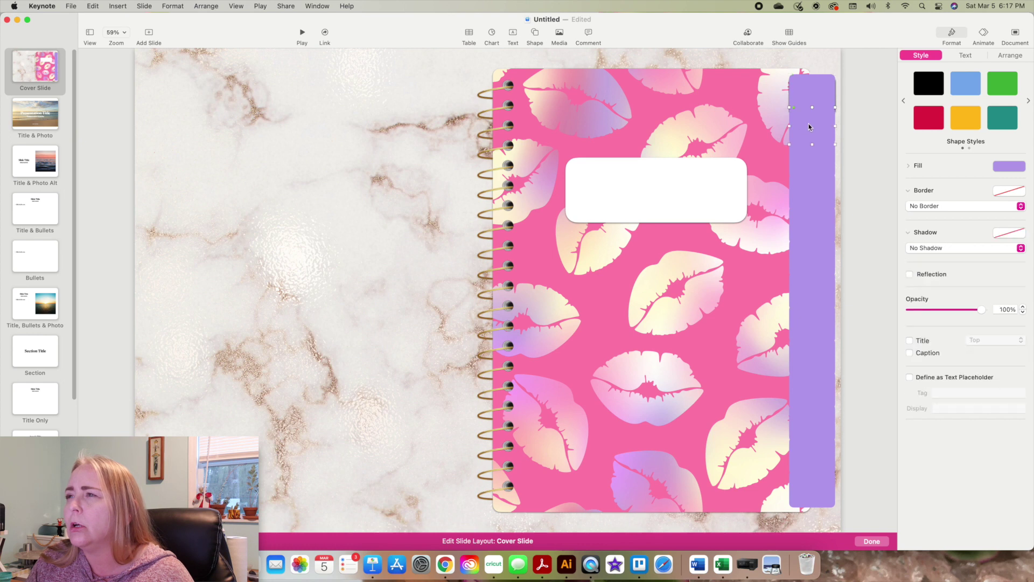
{"action": "left_click", "coordinate": [922, 249]}
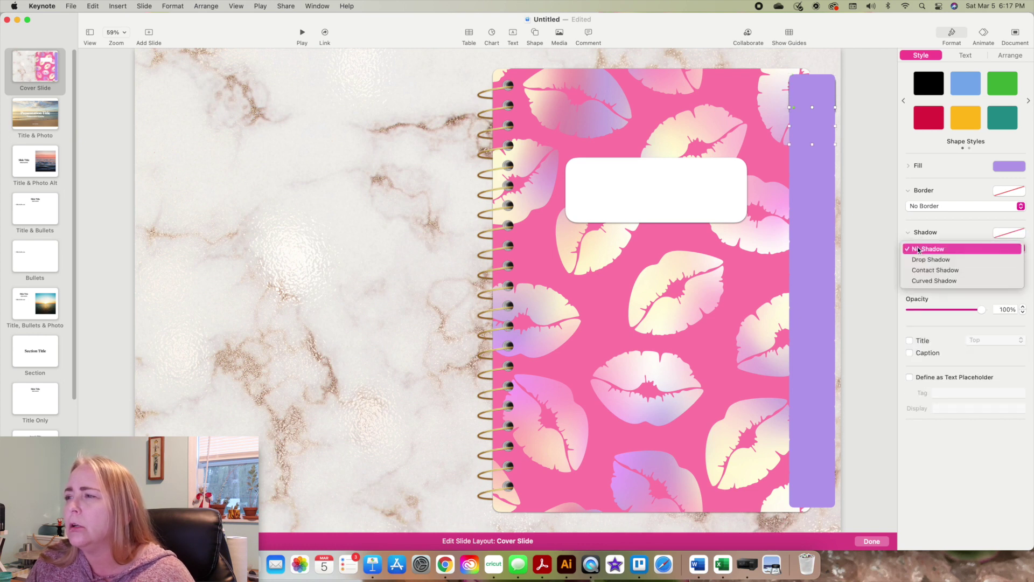
{"action": "left_click", "coordinate": [925, 262]}
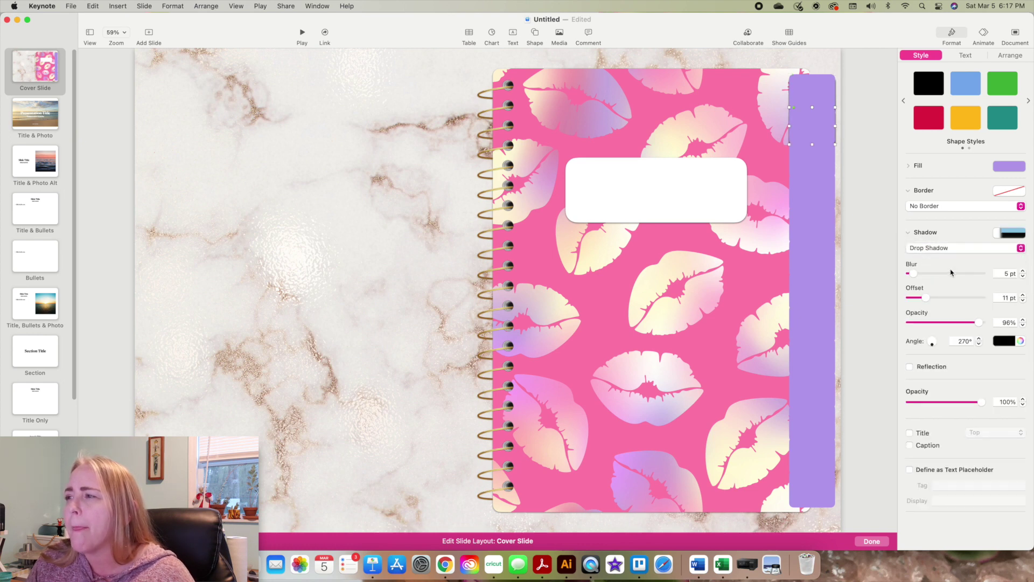
{"action": "left_click", "coordinate": [1009, 233]}
{"action": "left_click", "coordinate": [935, 273]}
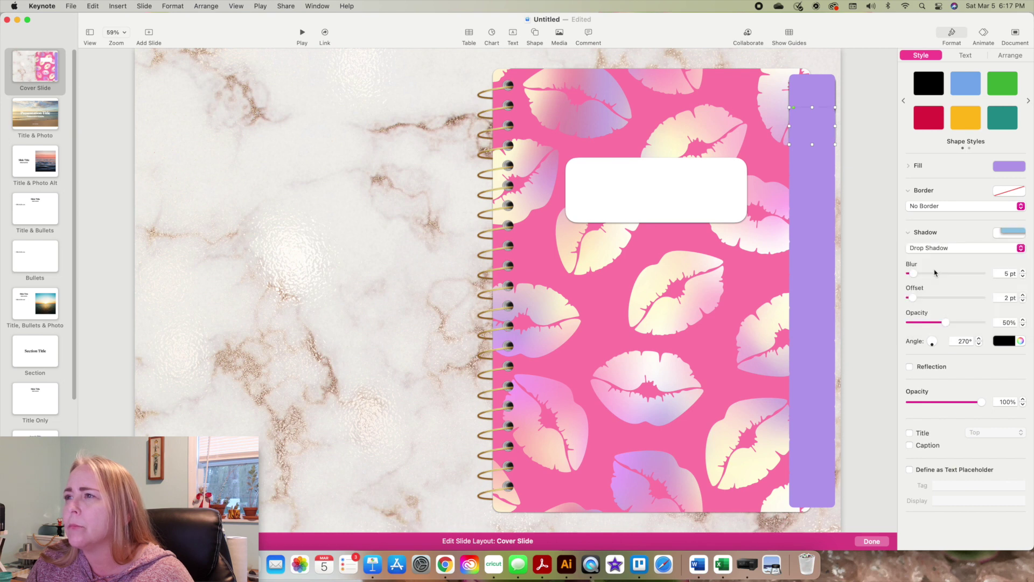
{"action": "left_click", "coordinate": [1009, 233]}
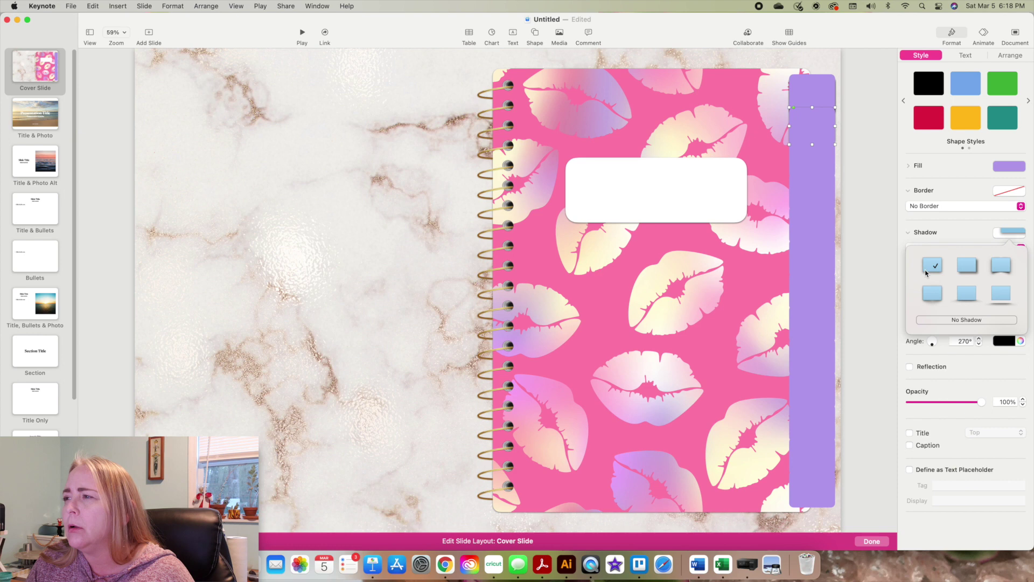
{"action": "left_click", "coordinate": [962, 274]}
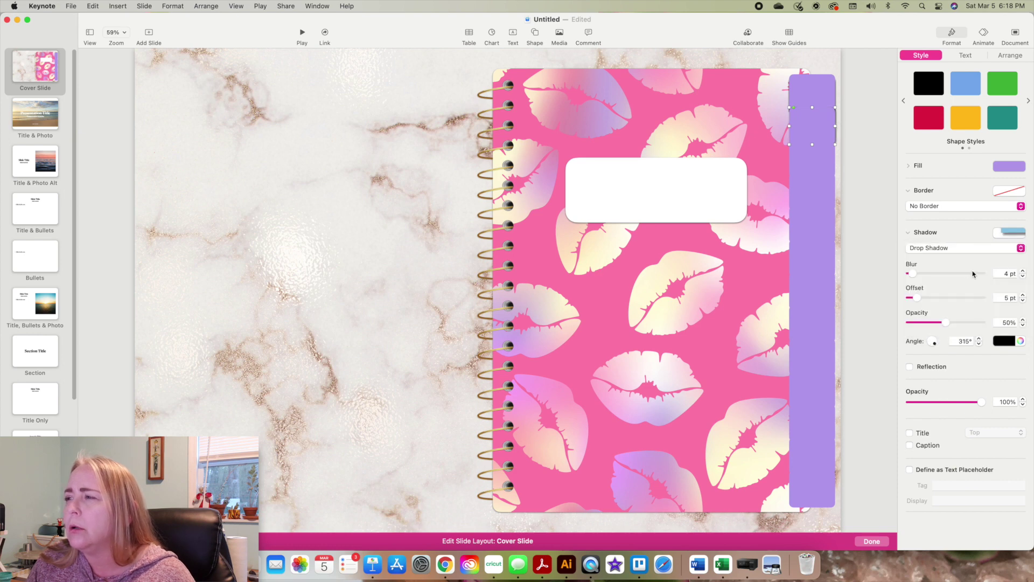
Turn the second tab's shadow to an angle of about 119° and lower its shadow opacity to 14%.
{"action": "left_click_drag", "start_coordinate": [934, 348], "coordinate": [931, 340]}
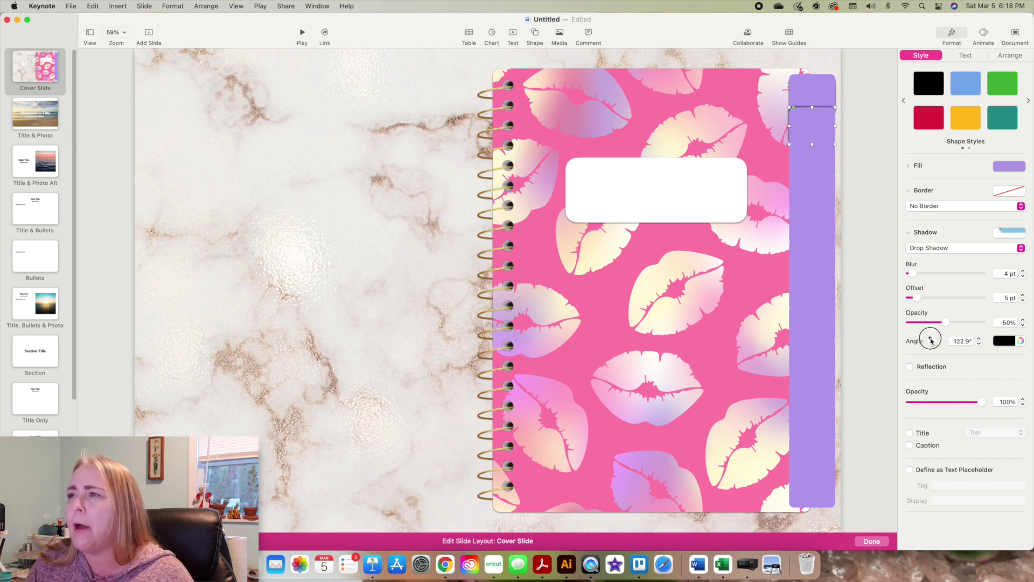
{"action": "left_click_drag", "start_coordinate": [931, 341], "coordinate": [931, 339]}
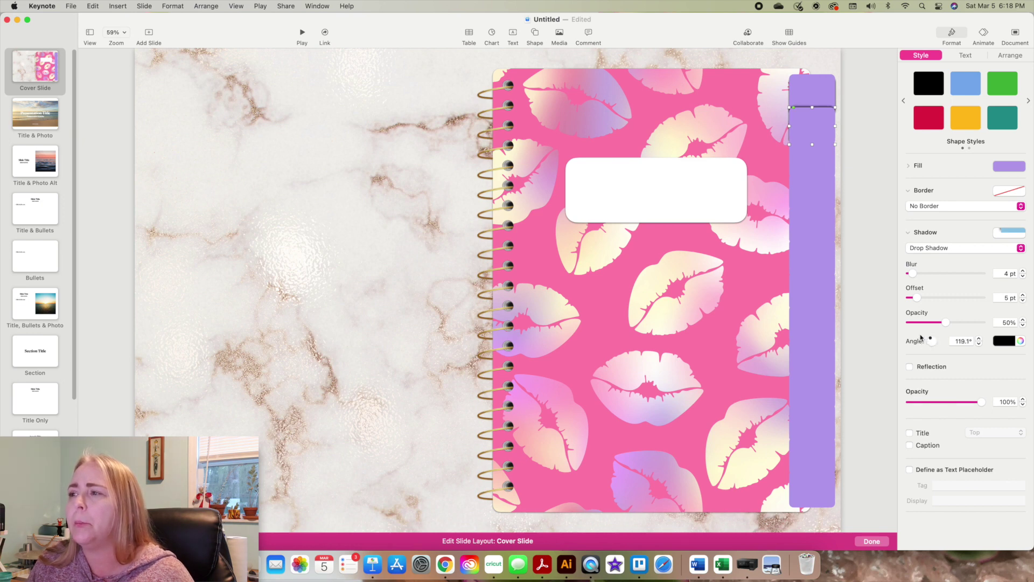
{"action": "left_click", "coordinate": [956, 341]}
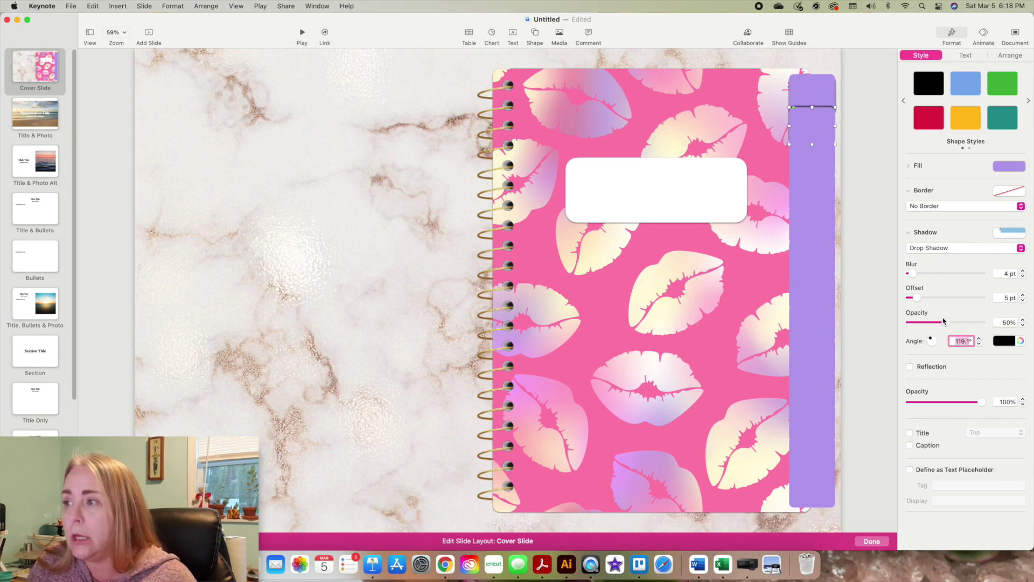
{"action": "left_click_drag", "start_coordinate": [947, 323], "coordinate": [919, 325]}
Apply a drop shadow to the third and fourth purple tabs.
{"action": "left_click", "coordinate": [822, 171]}
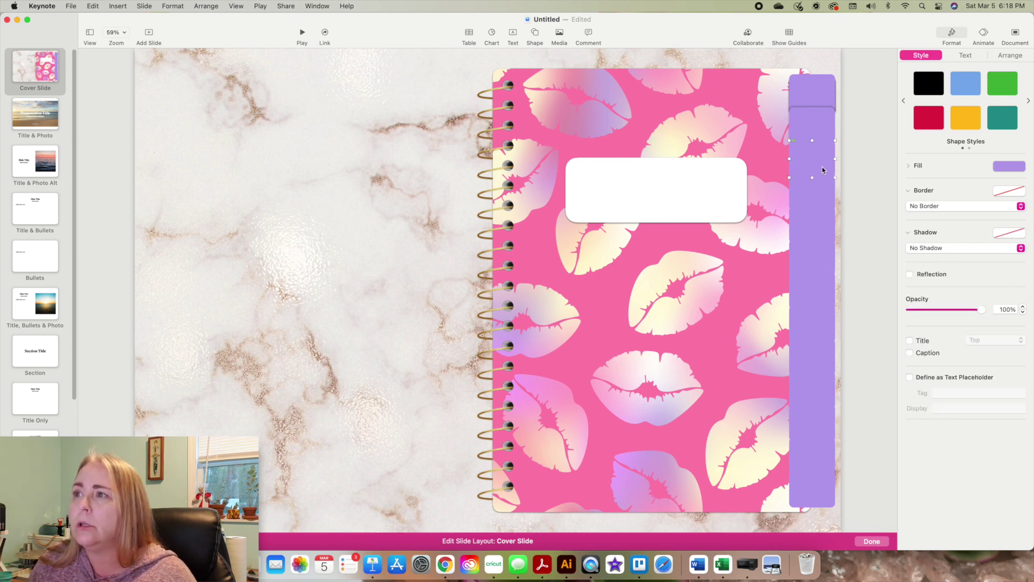
{"action": "left_click", "coordinate": [930, 249]}
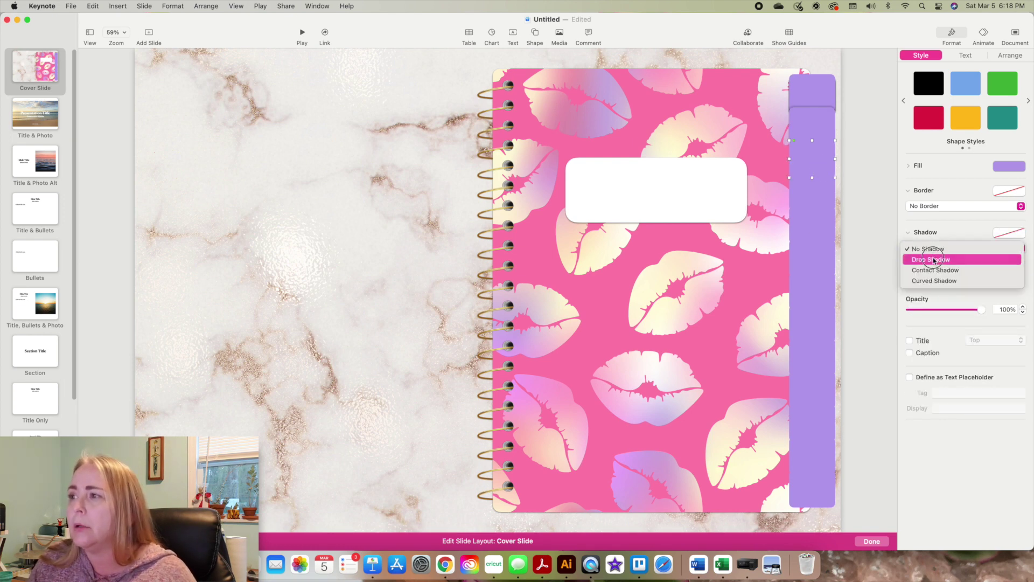
{"action": "left_click", "coordinate": [937, 259]}
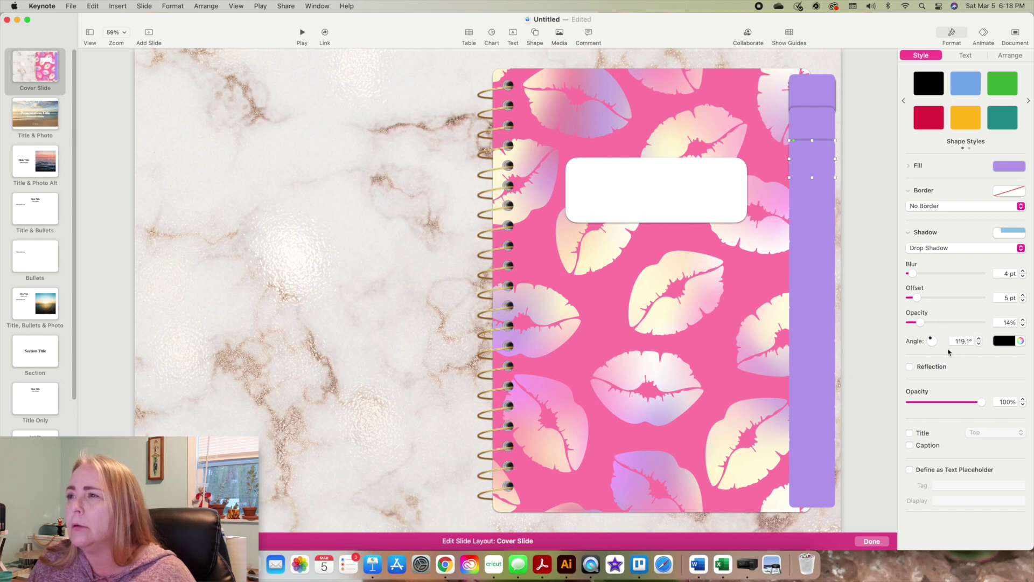
{"action": "left_click", "coordinate": [823, 199]}
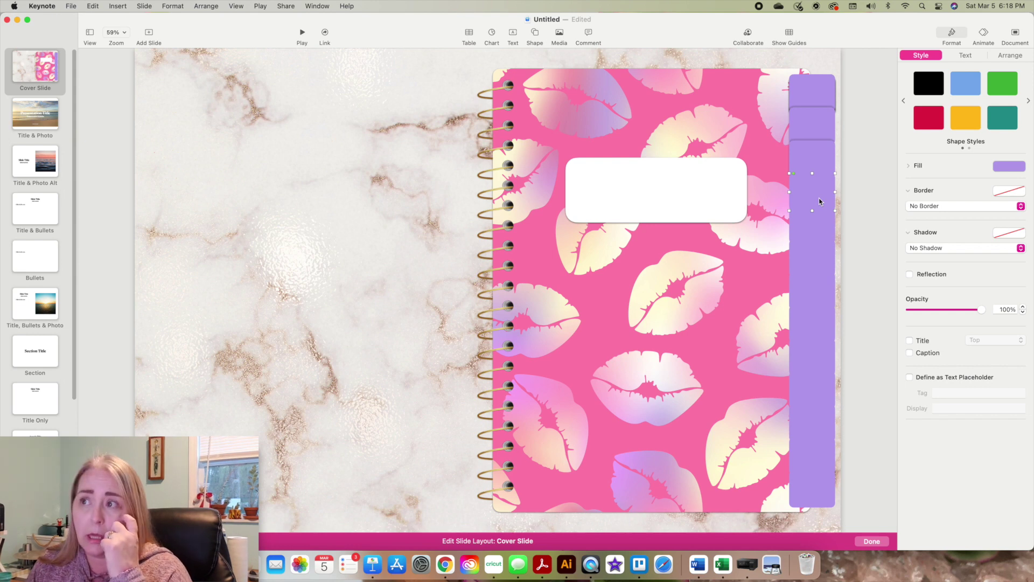
{"action": "left_click", "coordinate": [966, 249]}
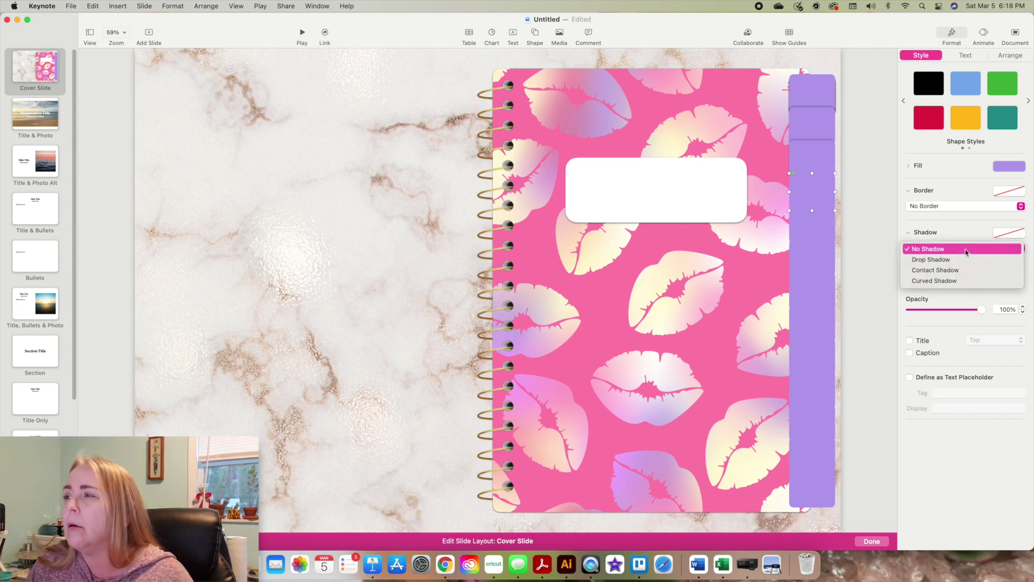
{"action": "left_click", "coordinate": [946, 259]}
Apply a drop shadow to the fifth and sixth purple tabs.
{"action": "left_click", "coordinate": [830, 227]}
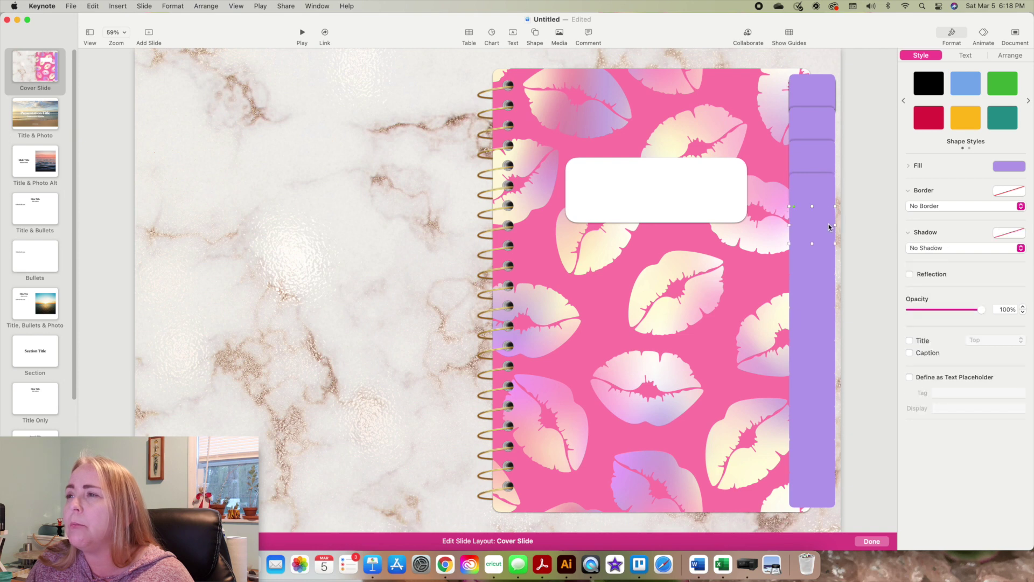
{"action": "left_click", "coordinate": [939, 248]}
{"action": "left_click", "coordinate": [941, 260]}
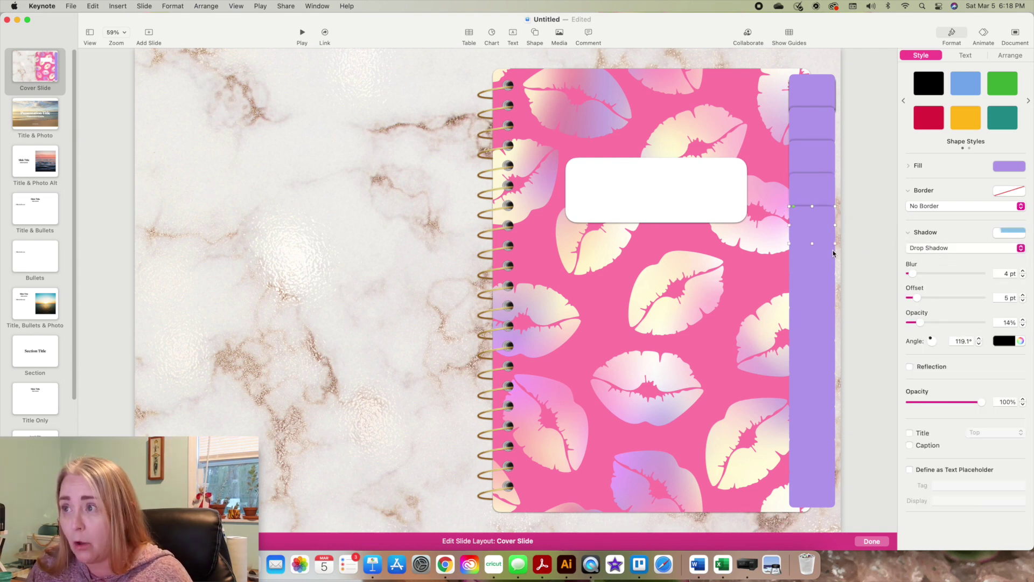
{"action": "left_click", "coordinate": [818, 259]}
{"action": "left_click", "coordinate": [960, 250]}
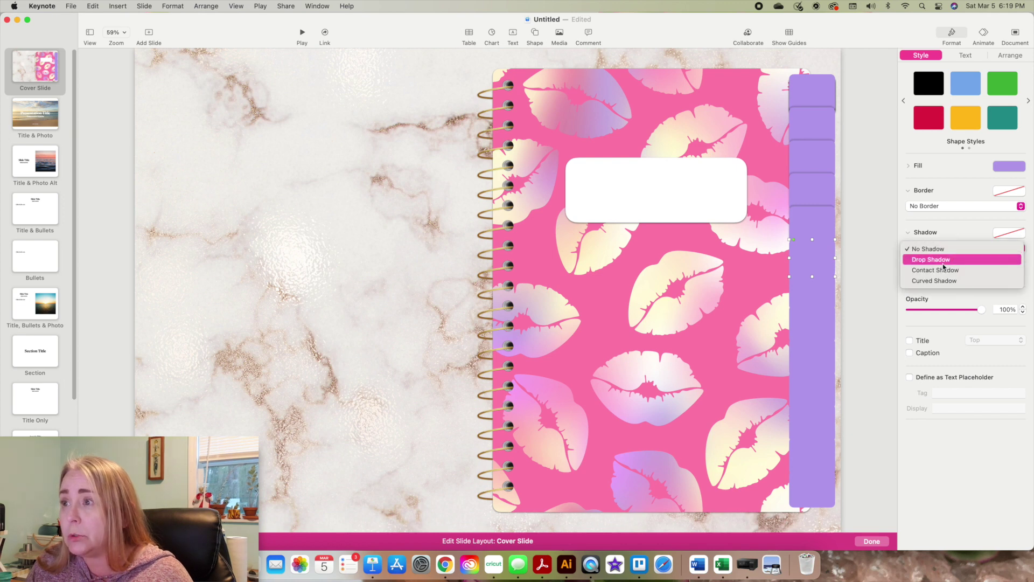
{"action": "left_click", "coordinate": [943, 260]}
Set the seventh purple tab's shadow type to Drop Shadow.
{"action": "left_click", "coordinate": [812, 293]}
{"action": "left_click", "coordinate": [952, 251]}
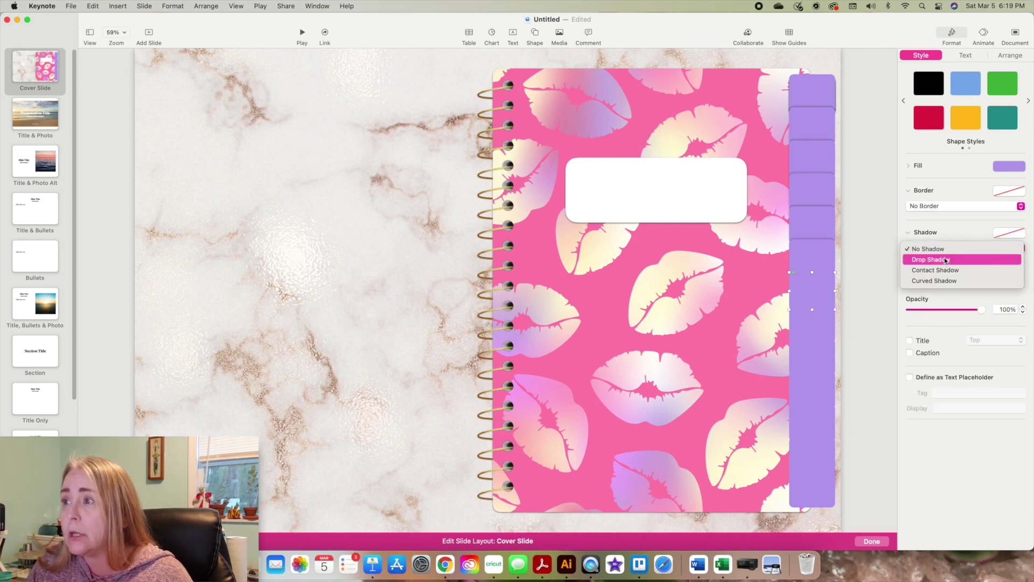
{"action": "left_click", "coordinate": [937, 270]}
{"action": "left_click", "coordinate": [940, 249]}
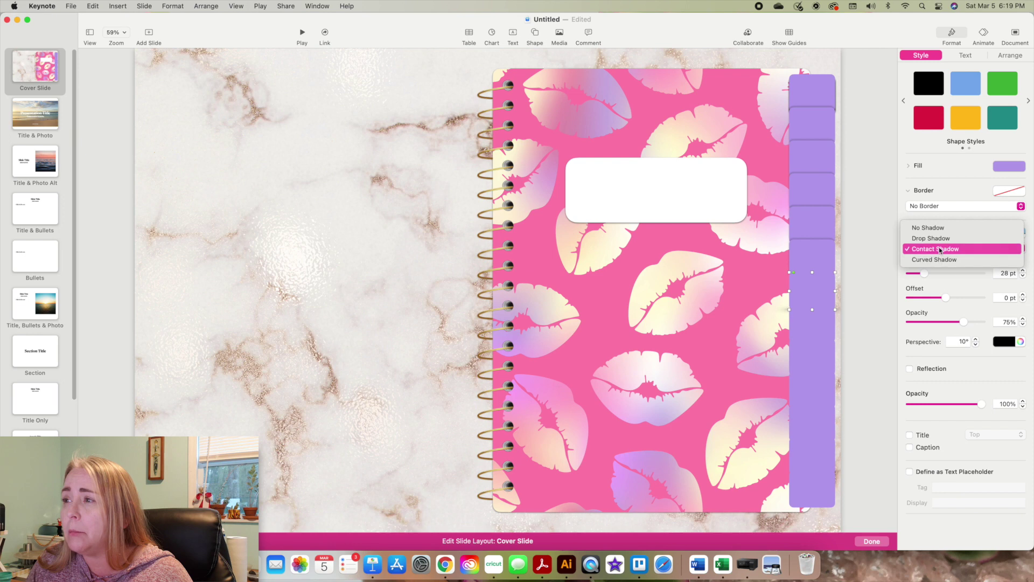
{"action": "left_click", "coordinate": [935, 238]}
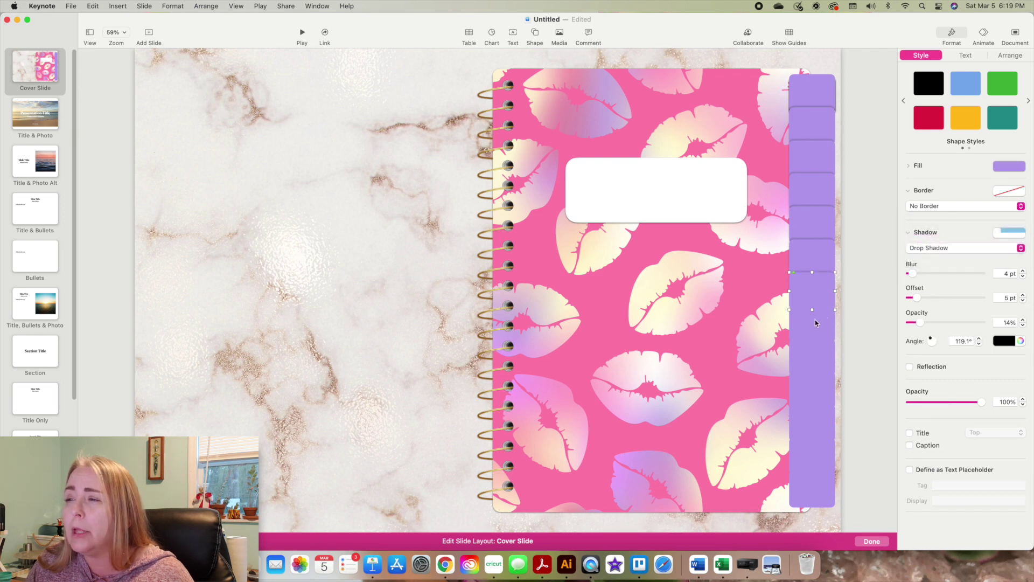
Apply a drop shadow to the eighth and ninth purple tabs.
{"action": "left_click", "coordinate": [816, 322]}
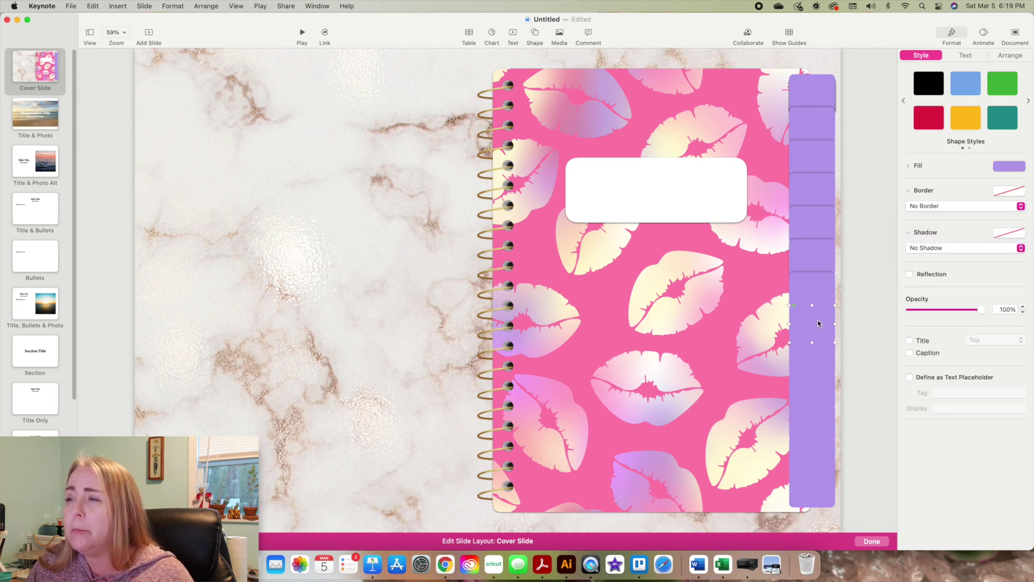
{"action": "left_click", "coordinate": [939, 249]}
{"action": "left_click", "coordinate": [928, 260]}
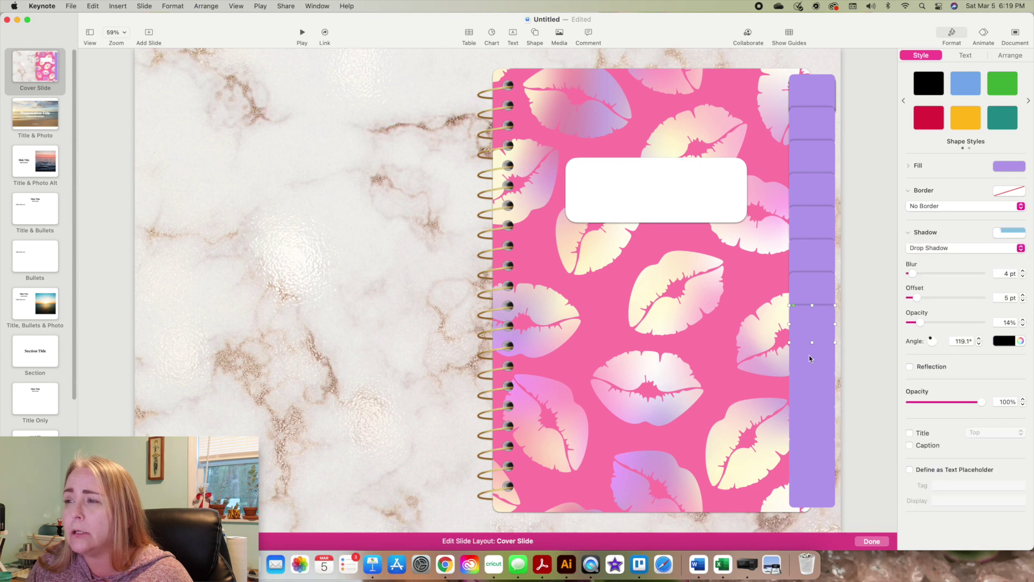
{"action": "left_click", "coordinate": [809, 354]}
{"action": "left_click", "coordinate": [929, 251]}
{"action": "left_click", "coordinate": [931, 260]}
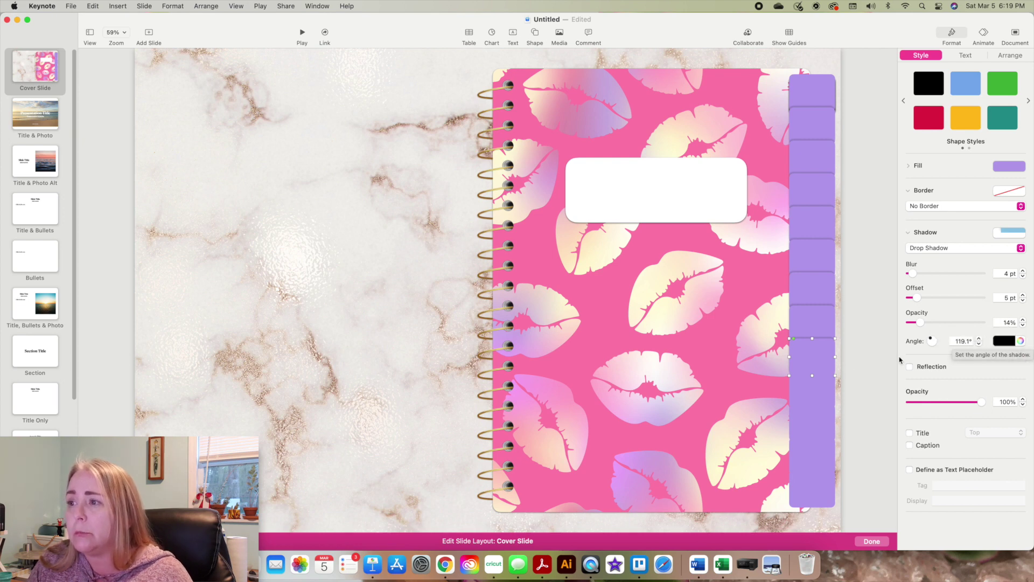
Apply a drop shadow to the tenth purple tab and set the shadow opacity to 48%.
{"action": "left_click", "coordinate": [819, 385]}
{"action": "left_click", "coordinate": [936, 249]}
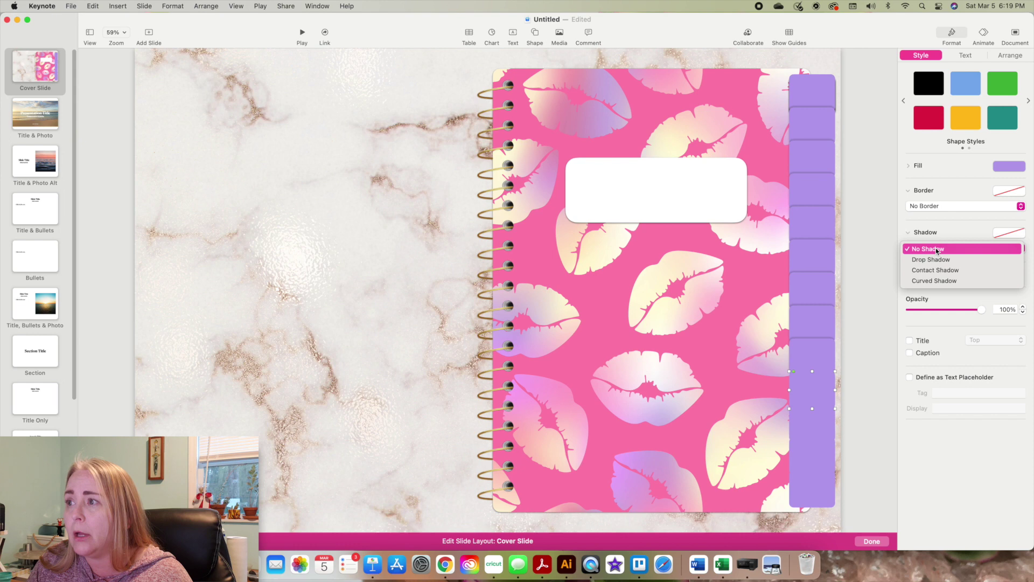
{"action": "left_click", "coordinate": [853, 353]}
{"action": "left_click", "coordinate": [852, 354]}
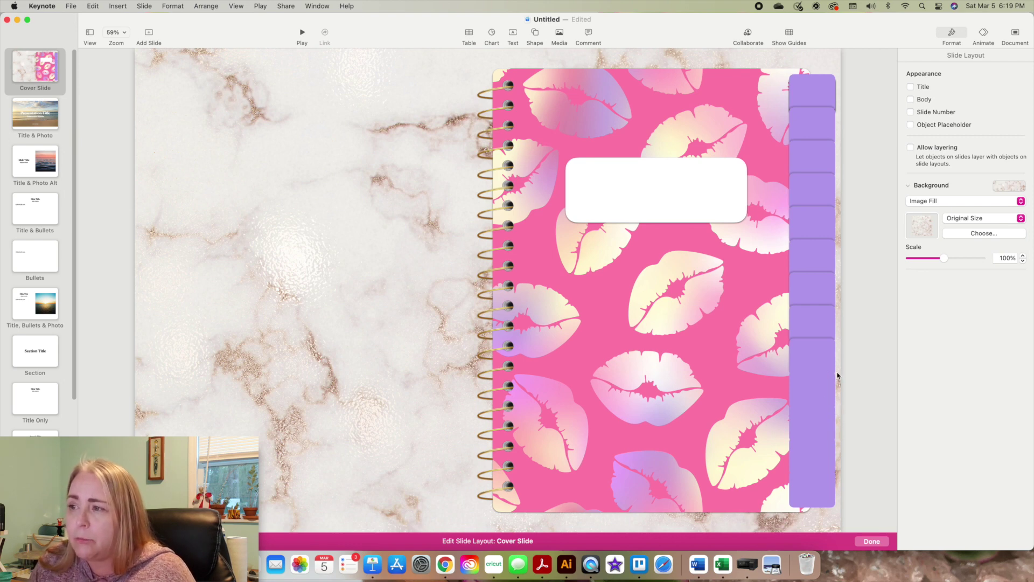
{"action": "left_click", "coordinate": [812, 401]}
{"action": "left_click", "coordinate": [940, 247]}
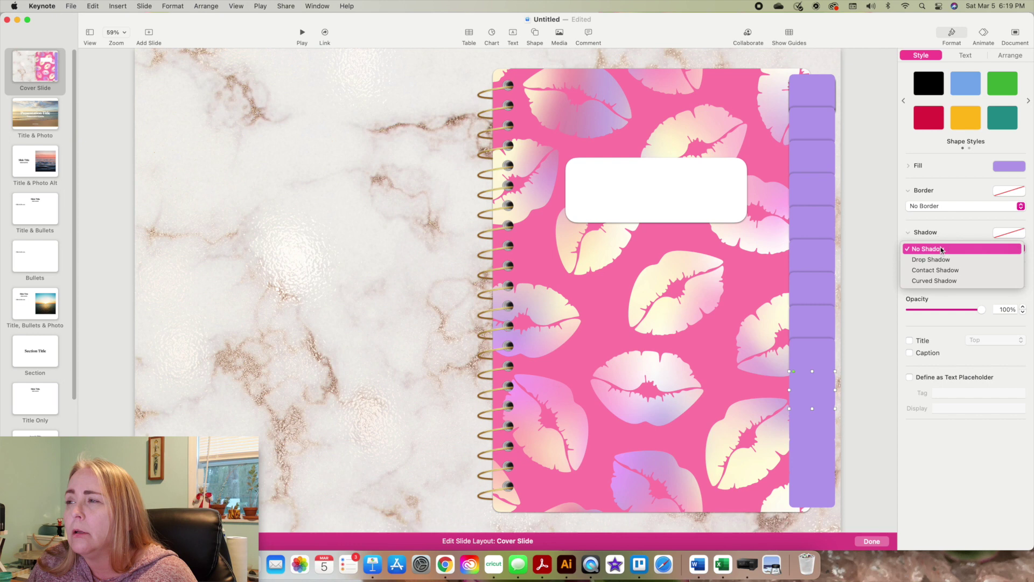
{"action": "left_click", "coordinate": [940, 259]}
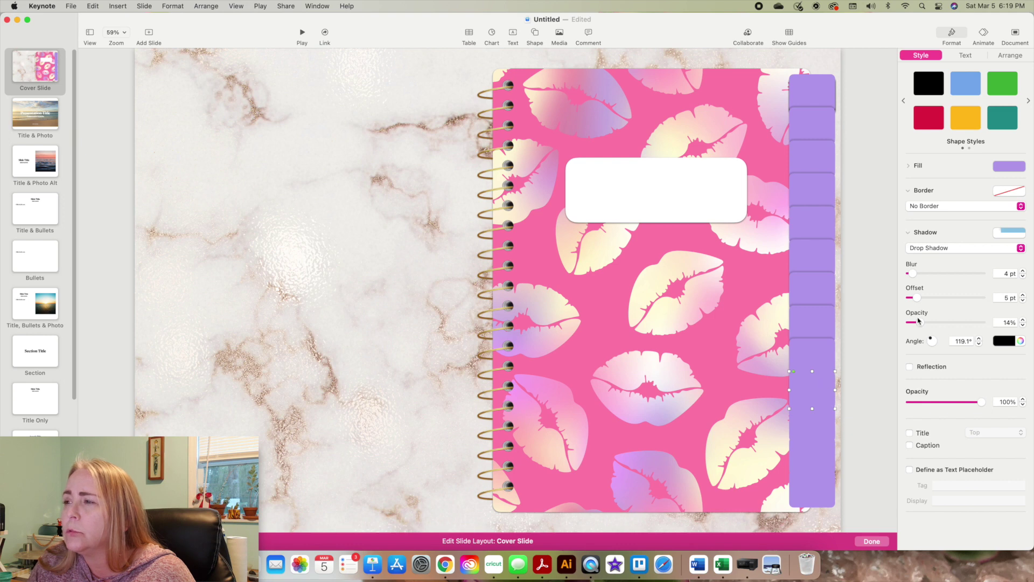
{"action": "left_click_drag", "start_coordinate": [921, 324], "coordinate": [944, 323]}
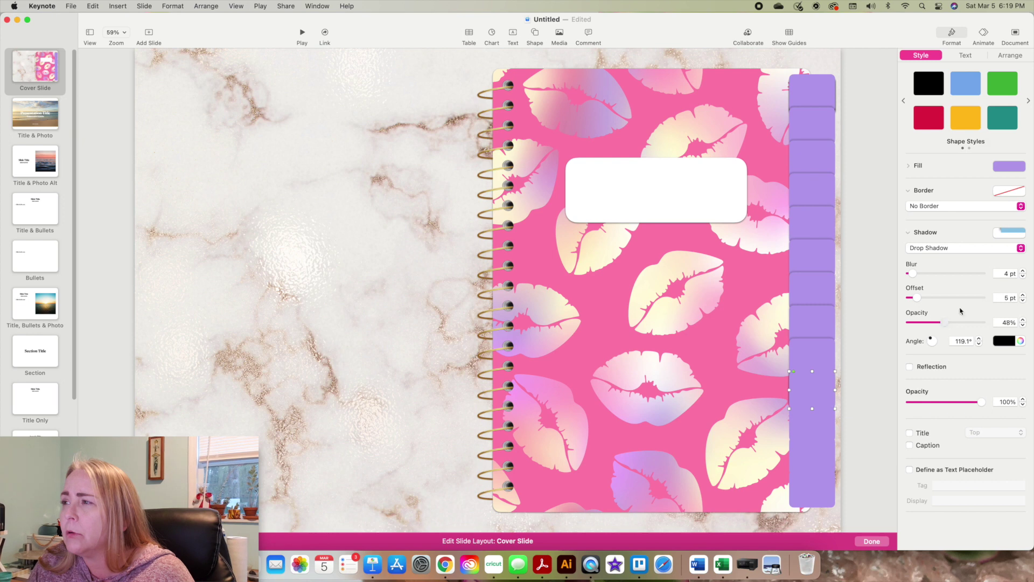
Apply a preset shadow with a 315° angle to the tenth purple tab and set its opacity to 49%.
{"action": "left_click", "coordinate": [1005, 233]}
{"action": "left_click", "coordinate": [933, 265]}
{"action": "left_click", "coordinate": [1007, 234]}
{"action": "left_click", "coordinate": [964, 267]}
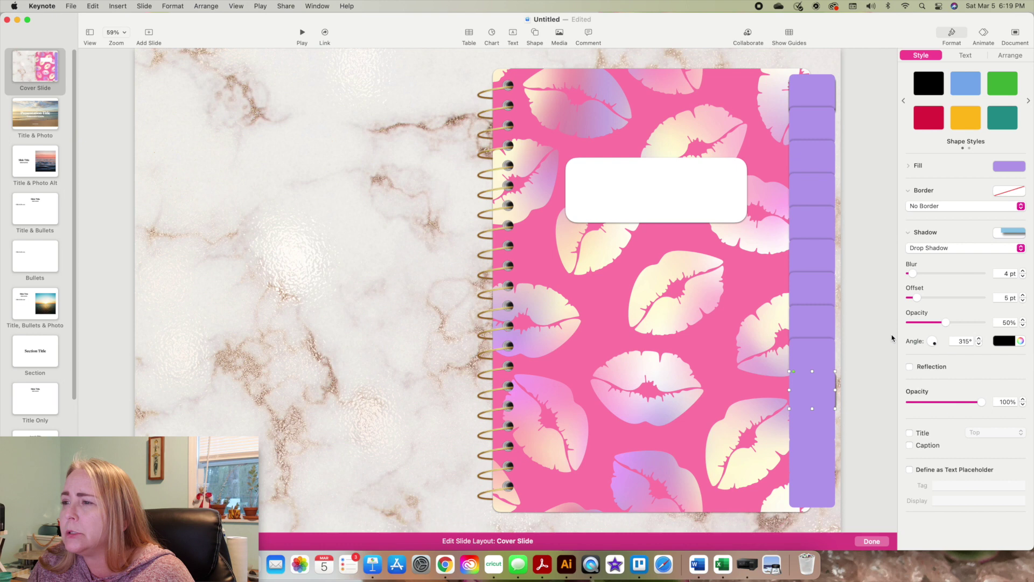
{"action": "left_click_drag", "start_coordinate": [947, 322], "coordinate": [944, 322]}
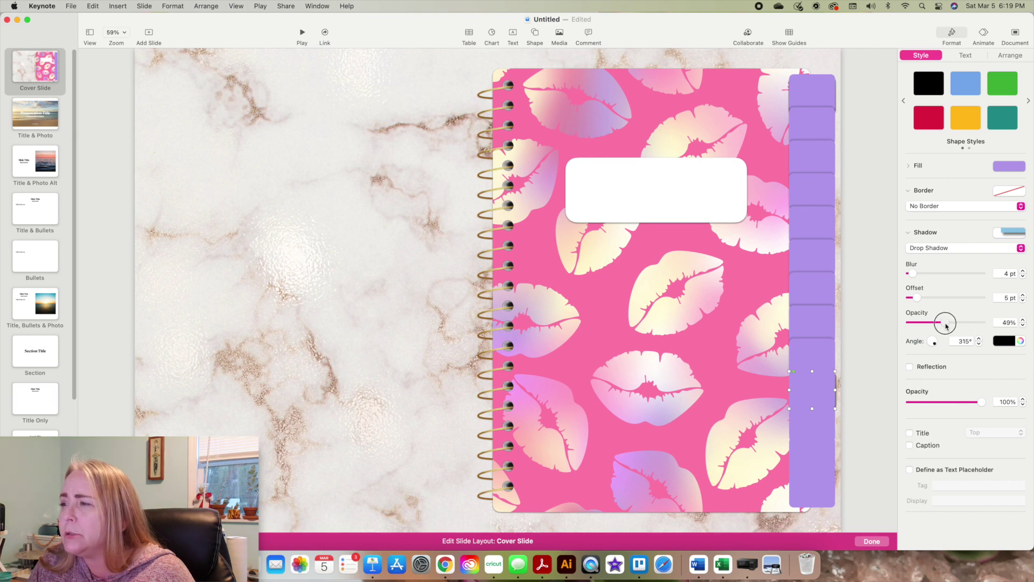
Set the tenth purple tab's shadow angle to 119.1°.
{"action": "left_click", "coordinate": [973, 343]}
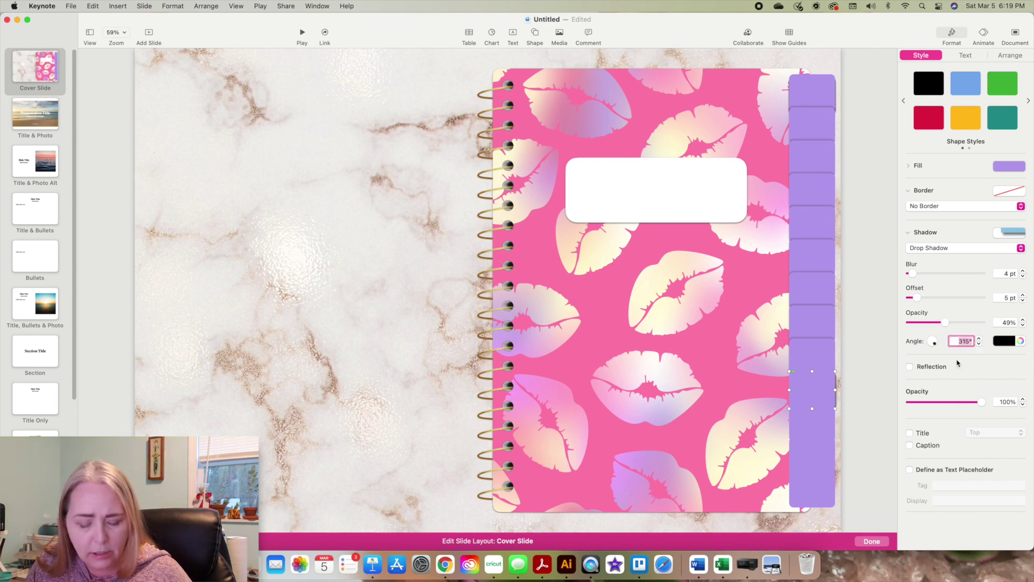
{"action": "type", "text": "119.1"}
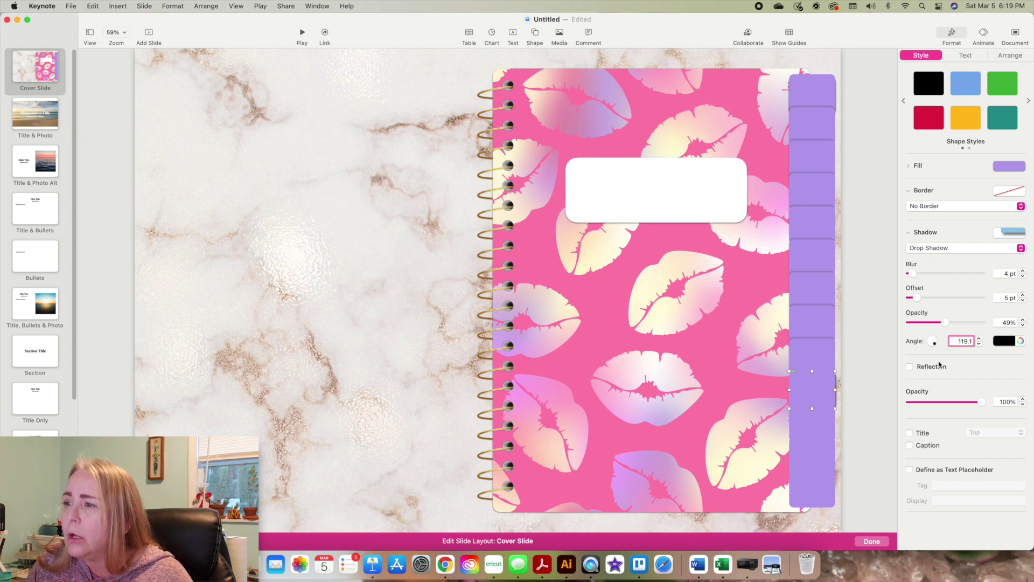
{"action": "left_click_drag", "start_coordinate": [935, 344], "coordinate": [929, 340]}
{"action": "double_click", "coordinate": [971, 342]}
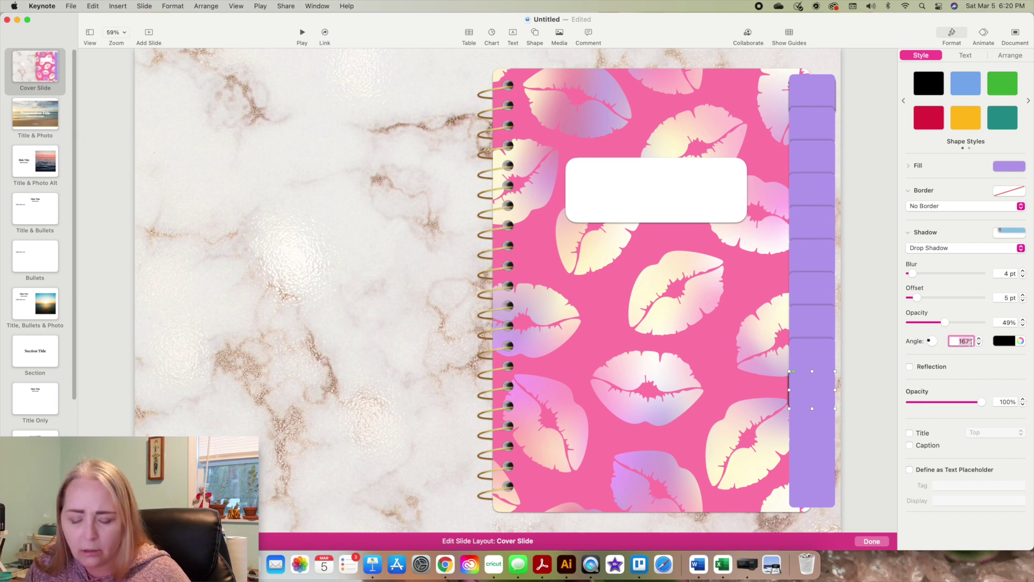
{"action": "type", "text": "119.1"}
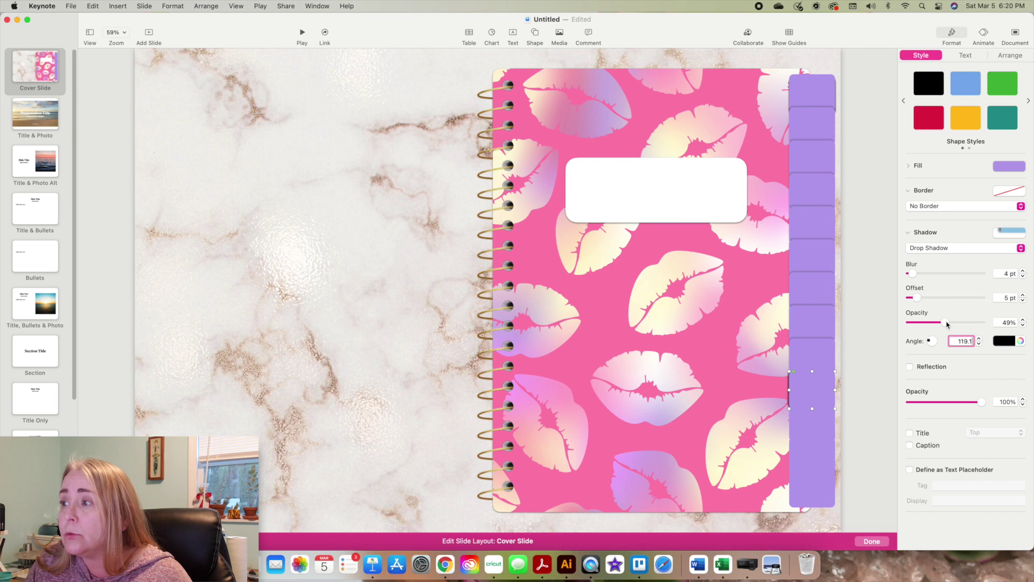
Compare the tenth purple tab's shadow with the ninth's and set its shadow opacity to 14%.
{"action": "left_click", "coordinate": [826, 352]}
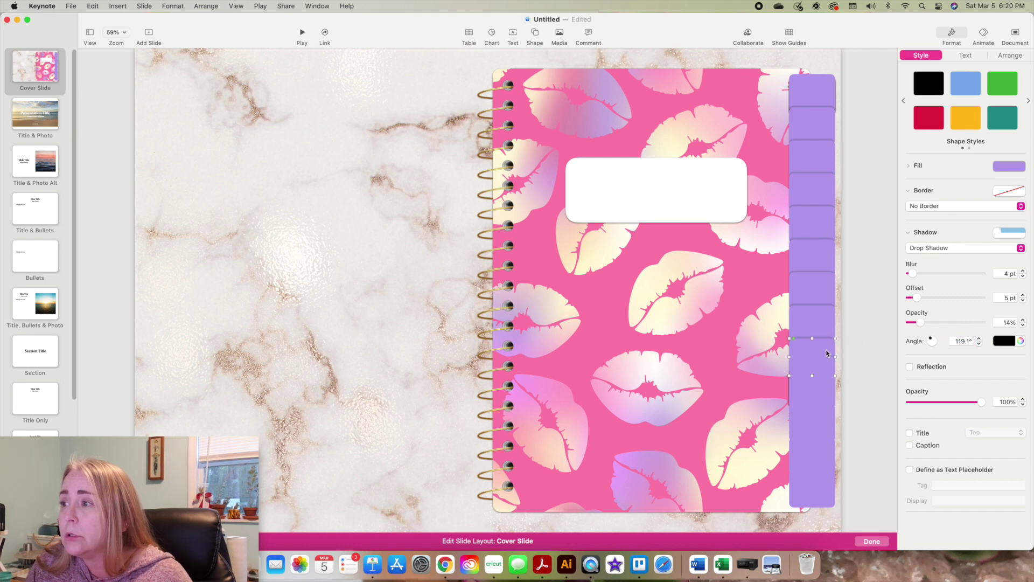
{"action": "left_click", "coordinate": [818, 390]}
{"action": "mouse_move", "coordinate": [920, 322]}
{"action": "left_mouse_down"}
{"action": "mouse_move", "coordinate": [948, 322]}
{"action": "mouse_move", "coordinate": [924, 323]}
{"action": "left_mouse_up"}
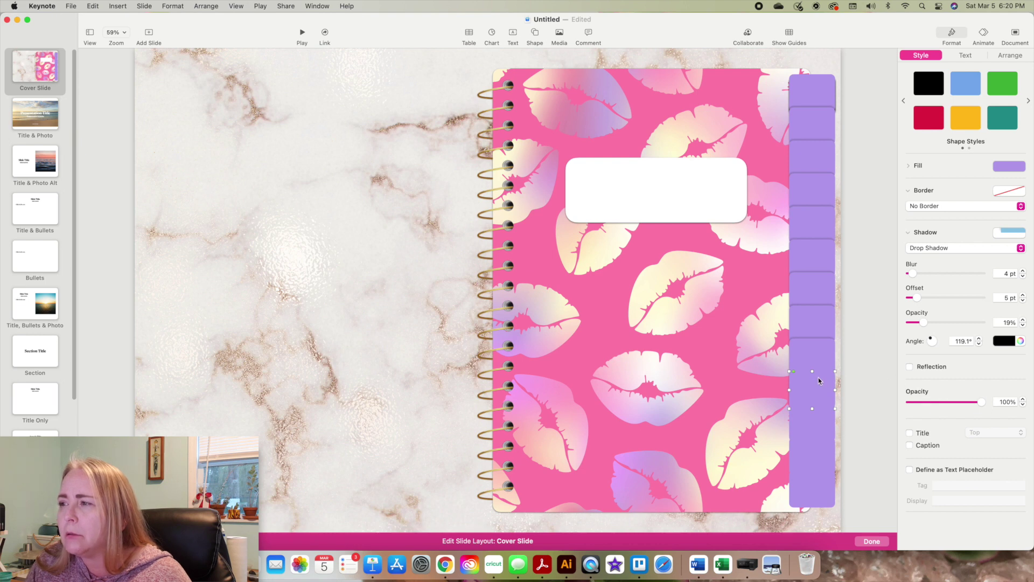
{"action": "left_click", "coordinate": [814, 360]}
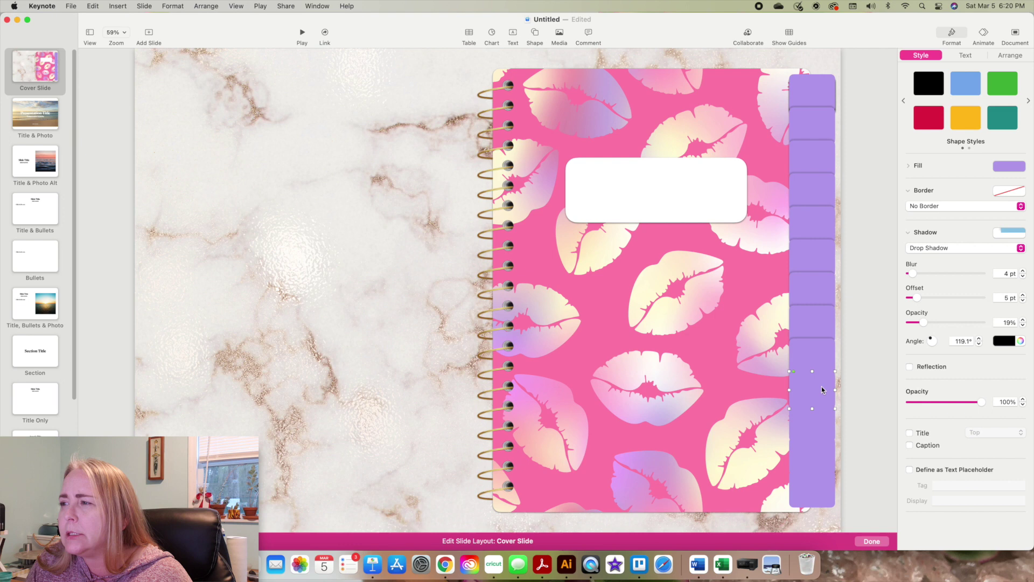
{"action": "left_click", "coordinate": [1023, 325]}
{"action": "left_click", "coordinate": [1023, 326]}
{"action": "left_click", "coordinate": [1023, 325]}
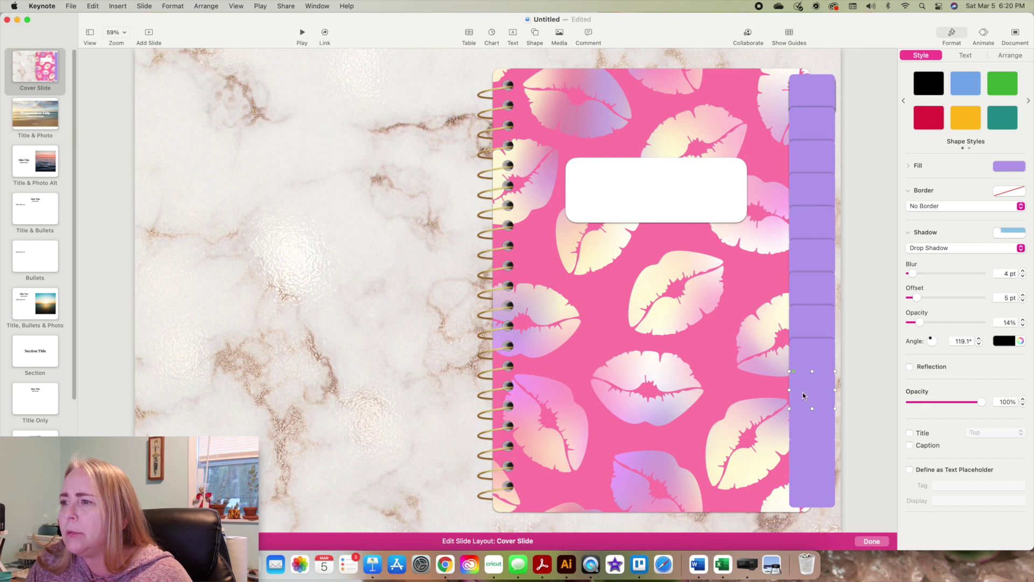
{"action": "left_click", "coordinate": [812, 368]}
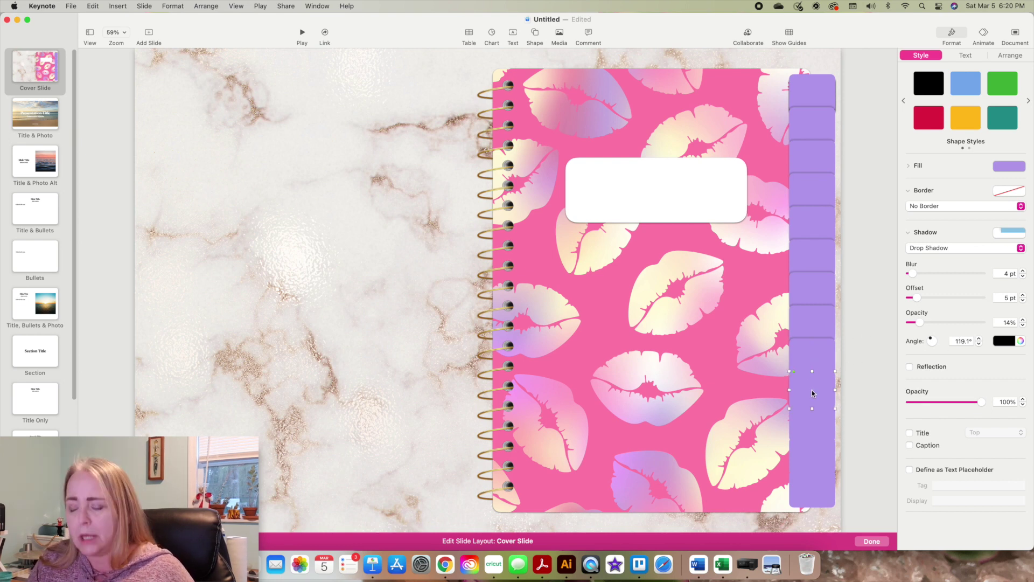
Delete all purple tabs below the ninth one.
{"action": "left_click_drag", "start_coordinate": [854, 383], "coordinate": [819, 501]}
{"action": "key", "text": "Delete"}
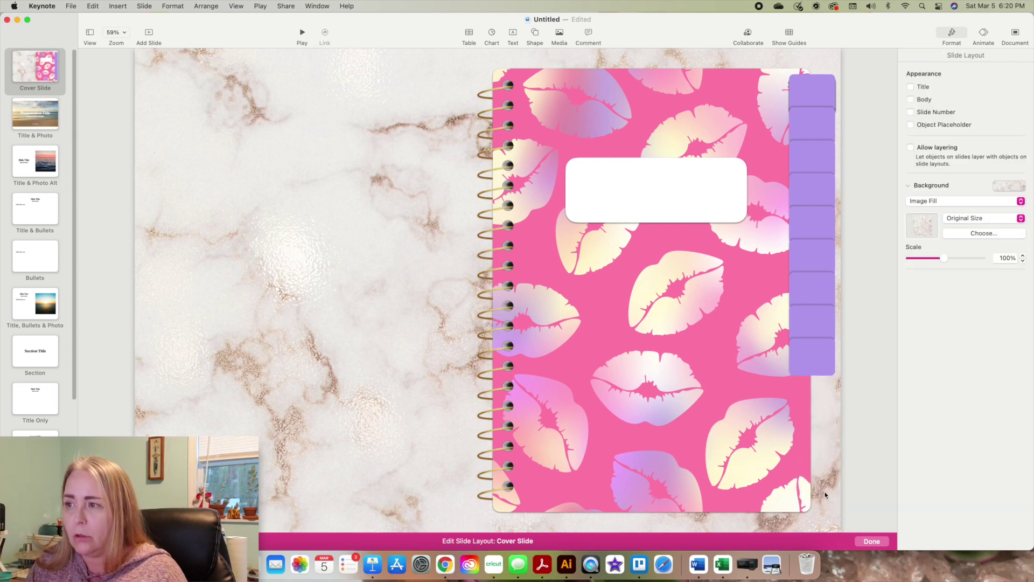
{"action": "left_click", "coordinate": [818, 356]}
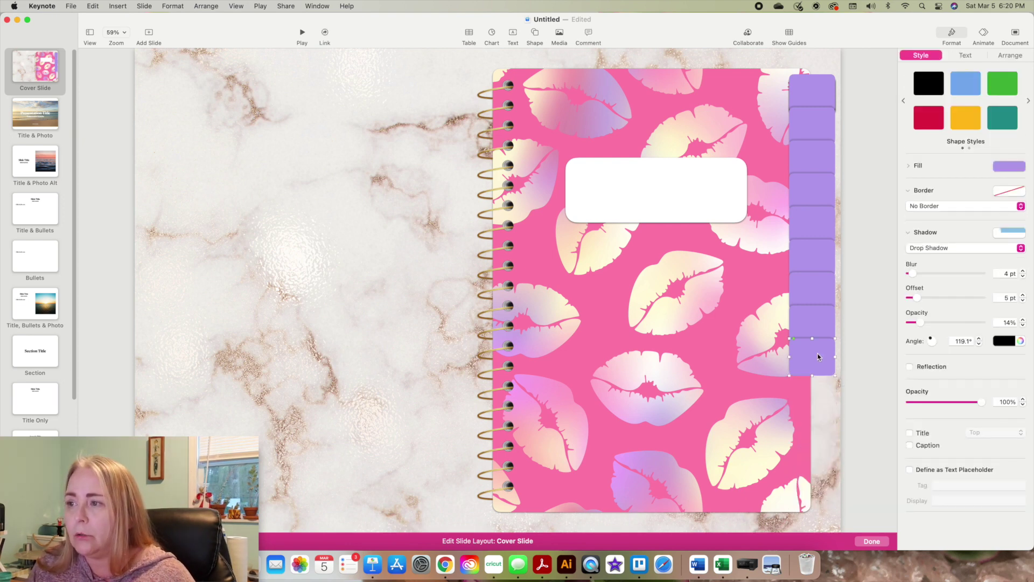
Set the first purple tab's shadow to a 97.7° angle, 14% opacity and 4 pt offset.
{"action": "left_click", "coordinate": [809, 89]}
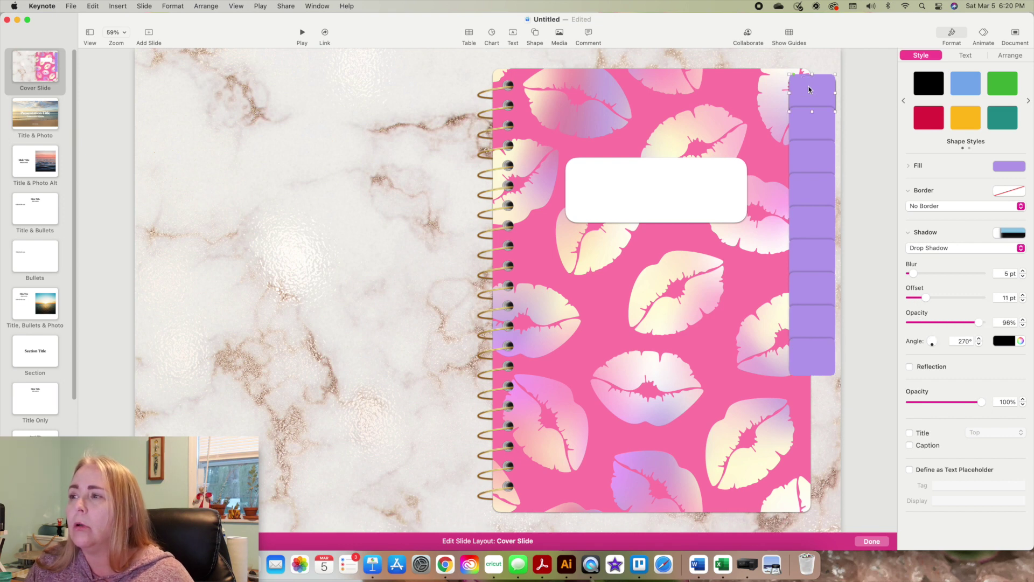
{"action": "left_click_drag", "start_coordinate": [932, 346], "coordinate": [933, 343]}
{"action": "left_click_drag", "start_coordinate": [932, 343], "coordinate": [933, 340]}
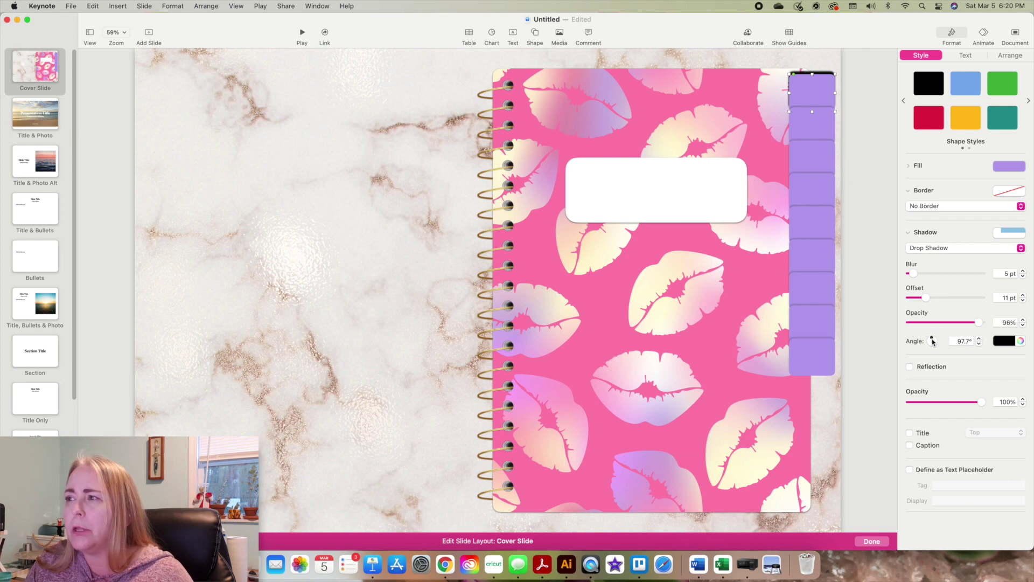
{"action": "left_click_drag", "start_coordinate": [978, 324], "coordinate": [920, 326]}
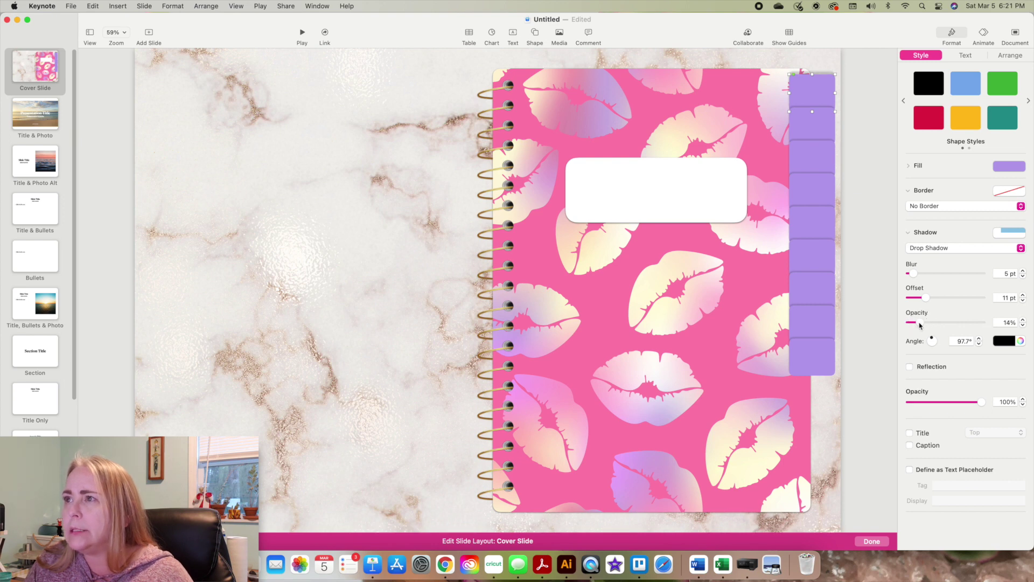
{"action": "left_click_drag", "start_coordinate": [926, 299], "coordinate": [916, 300]}
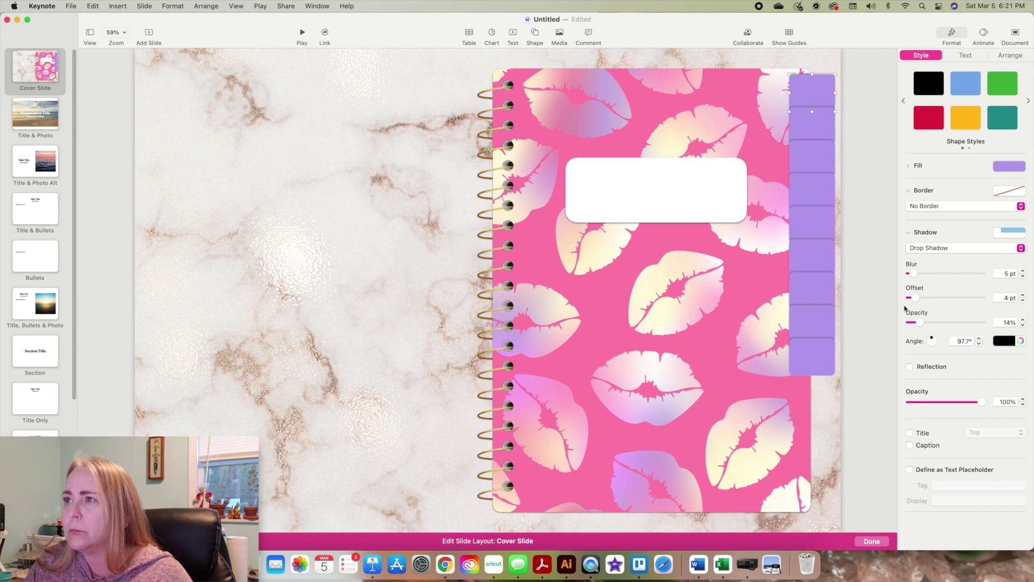
Replace the first purple tab with a copy of the ninth tab, placed at X 2213 pt, Y 89 pt.
{"action": "left_click", "coordinate": [897, 275]}
{"action": "left_click", "coordinate": [806, 356]}
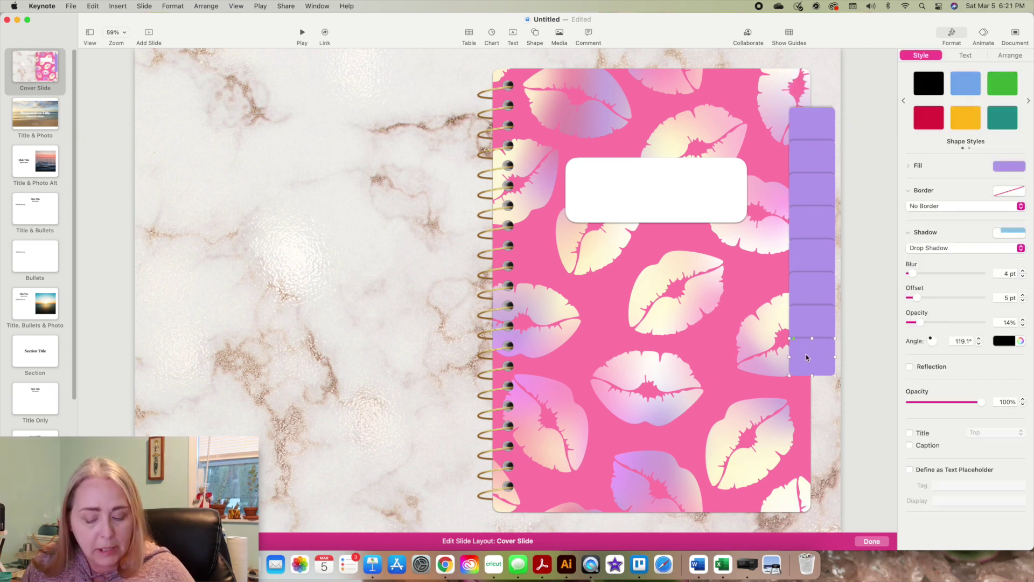
{"action": "left_click_drag", "start_coordinate": [831, 343], "coordinate": [822, 99]}
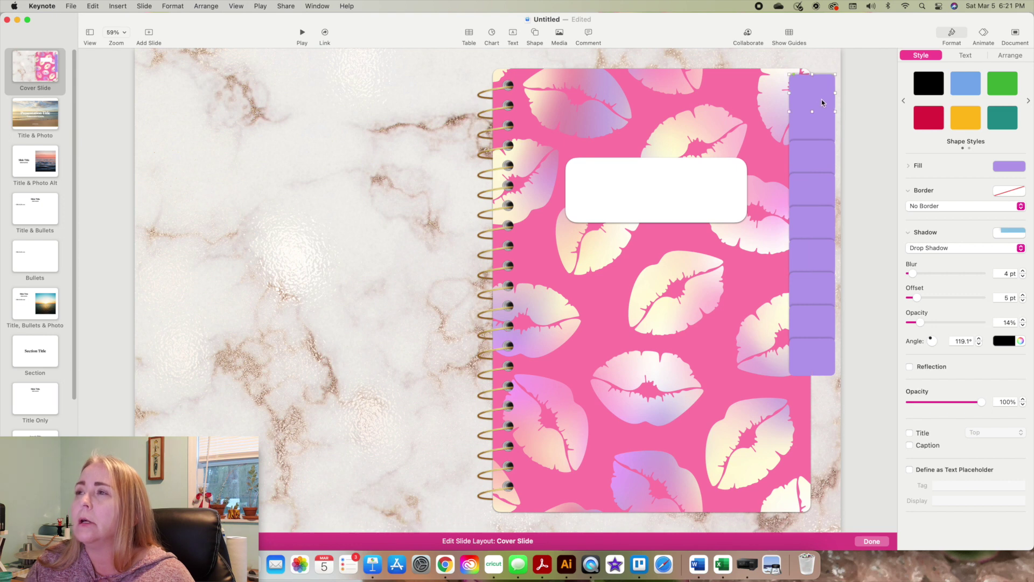
Layer the new first tab behind the other purple tabs but in front of the notebook cover.
{"action": "left_click", "coordinate": [1009, 56]}
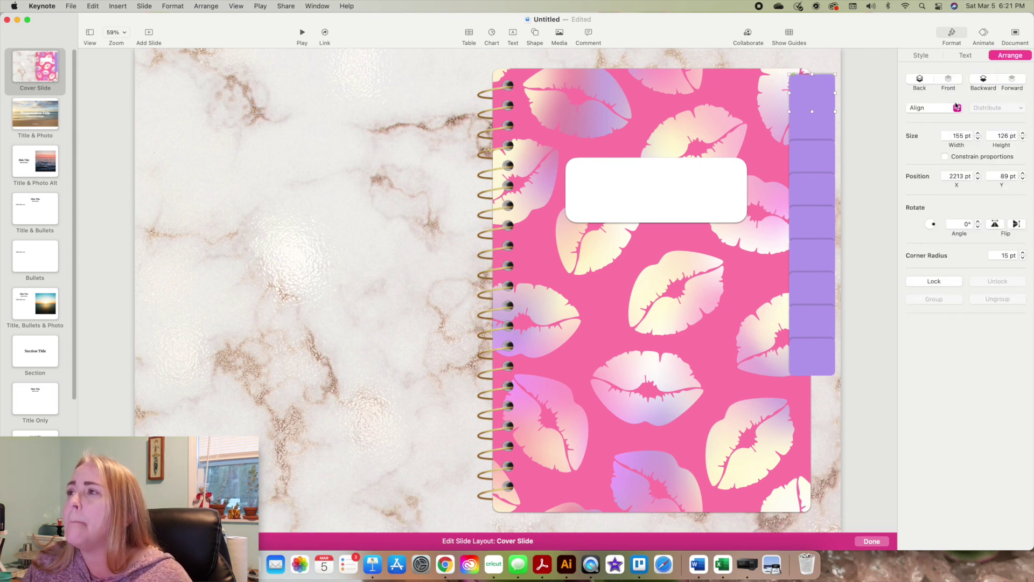
{"action": "left_click", "coordinate": [918, 81]}
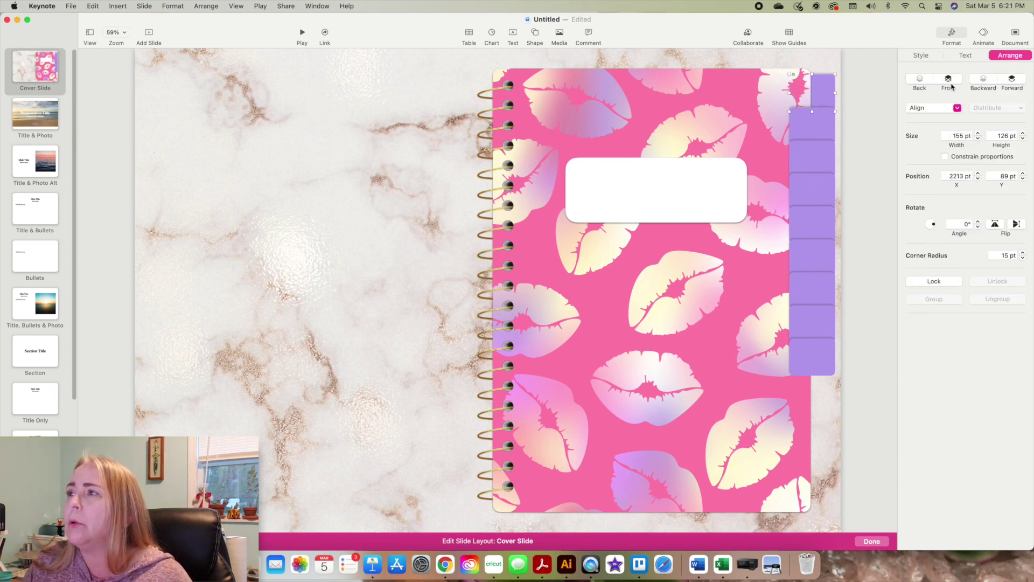
{"action": "left_click", "coordinate": [1014, 81]}
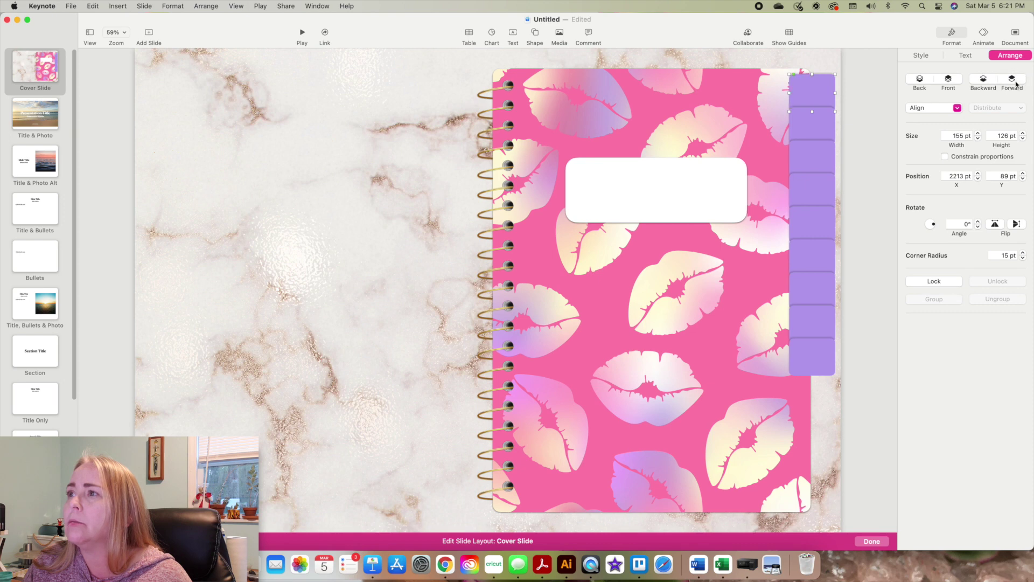
{"action": "left_click", "coordinate": [885, 135]}
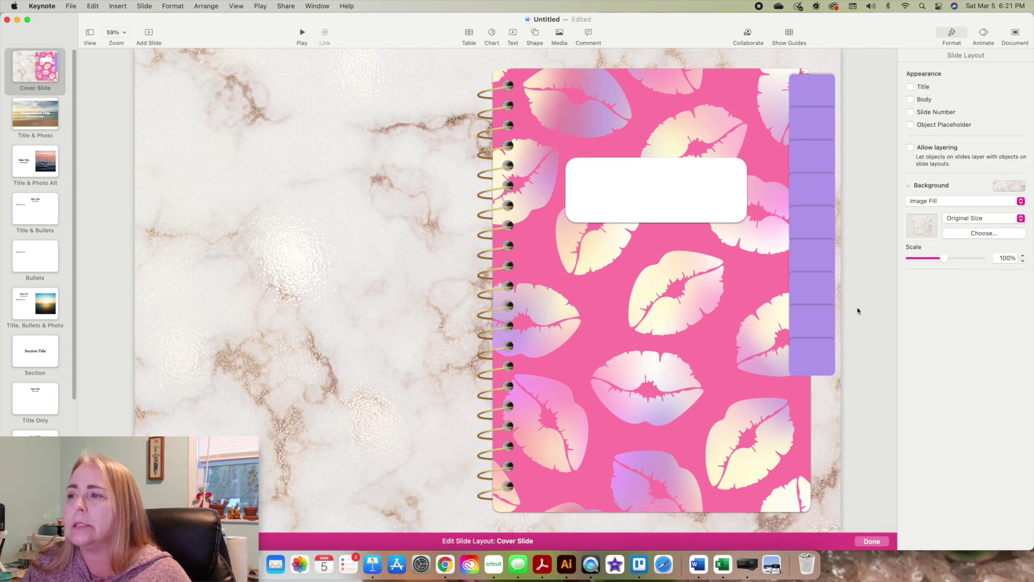
Add three copies of the ninth purple tab below it, with the last at X 2213 pt, Y 1428 pt.
{"action": "left_click", "coordinate": [828, 361]}
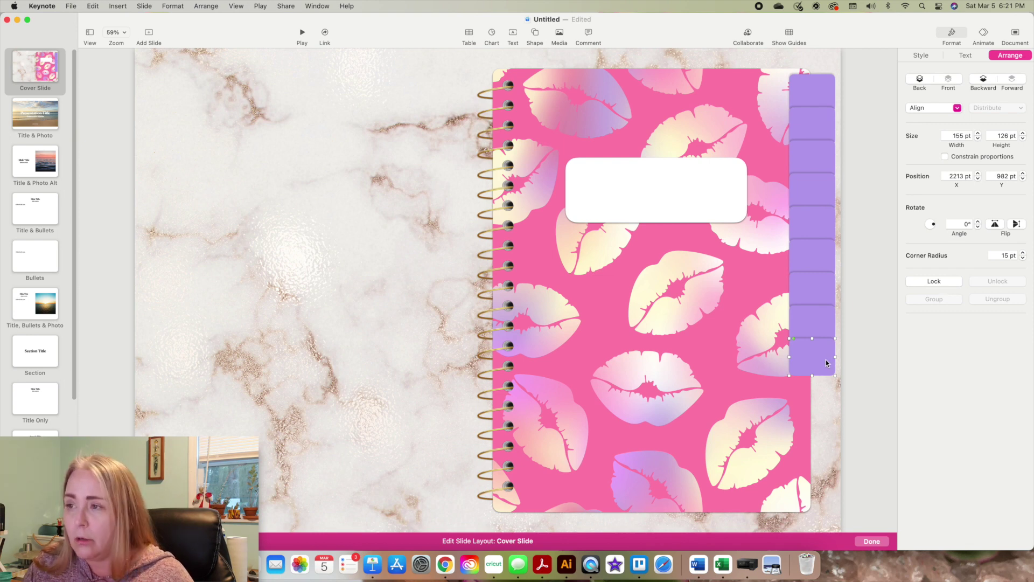
{"action": "left_click_drag", "start_coordinate": [826, 360], "coordinate": [821, 410]}
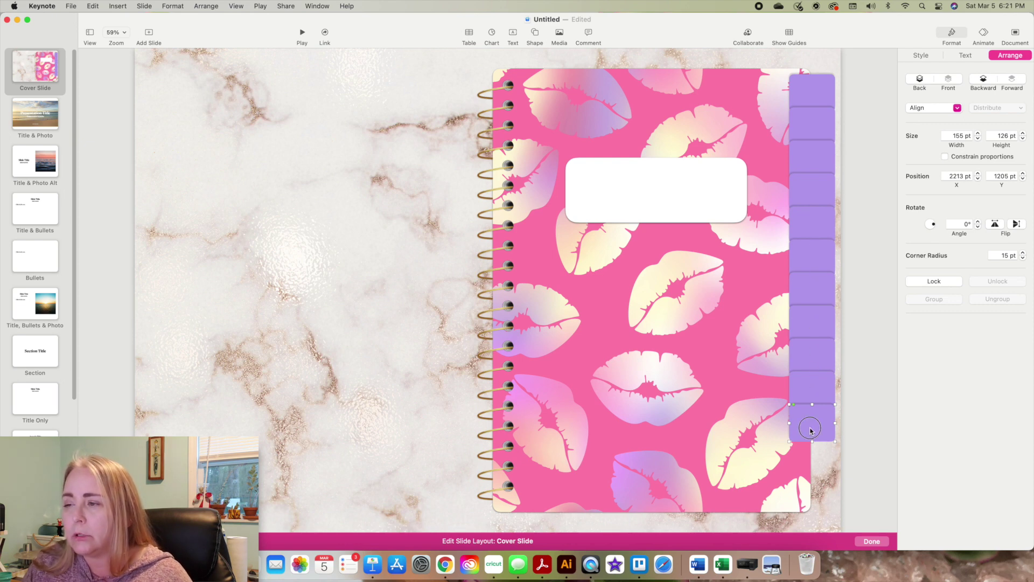
{"action": "left_click_drag", "start_coordinate": [809, 428], "coordinate": [813, 488]}
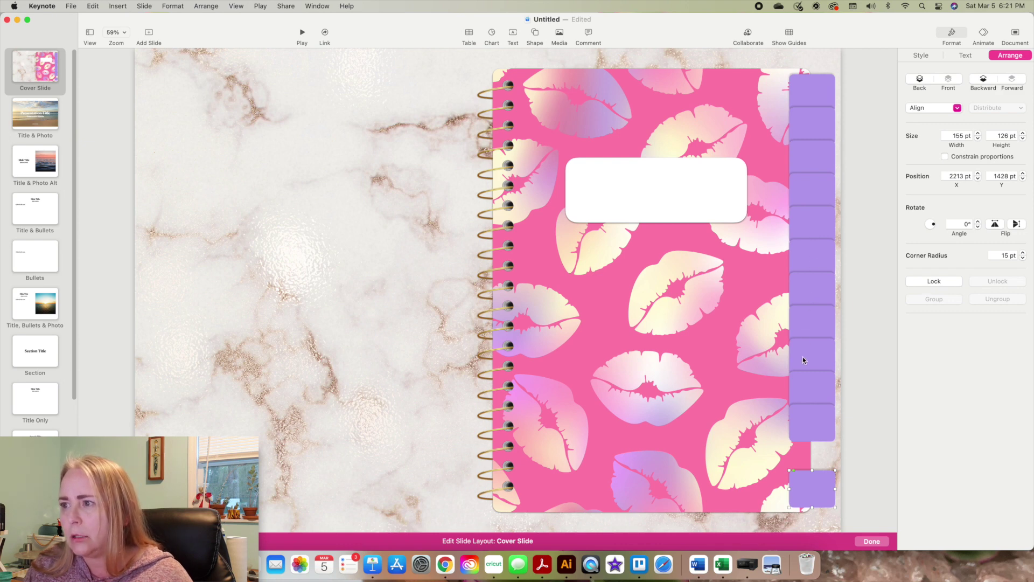
Distribute all twelve purple tabs vertically along the notebook's edge.
{"action": "left_click_drag", "start_coordinate": [856, 82], "coordinate": [814, 486]}
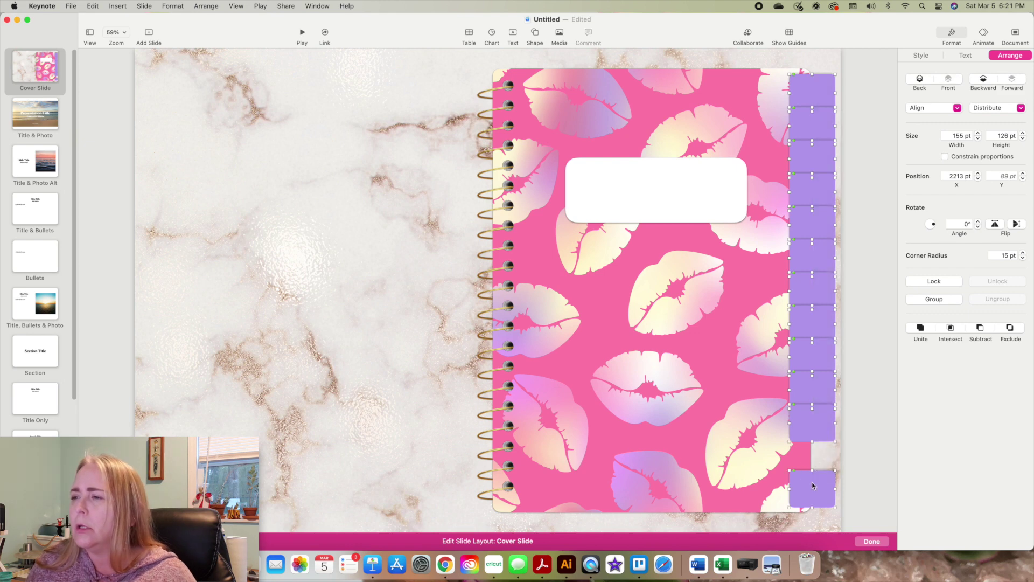
{"action": "left_click", "coordinate": [1005, 108]}
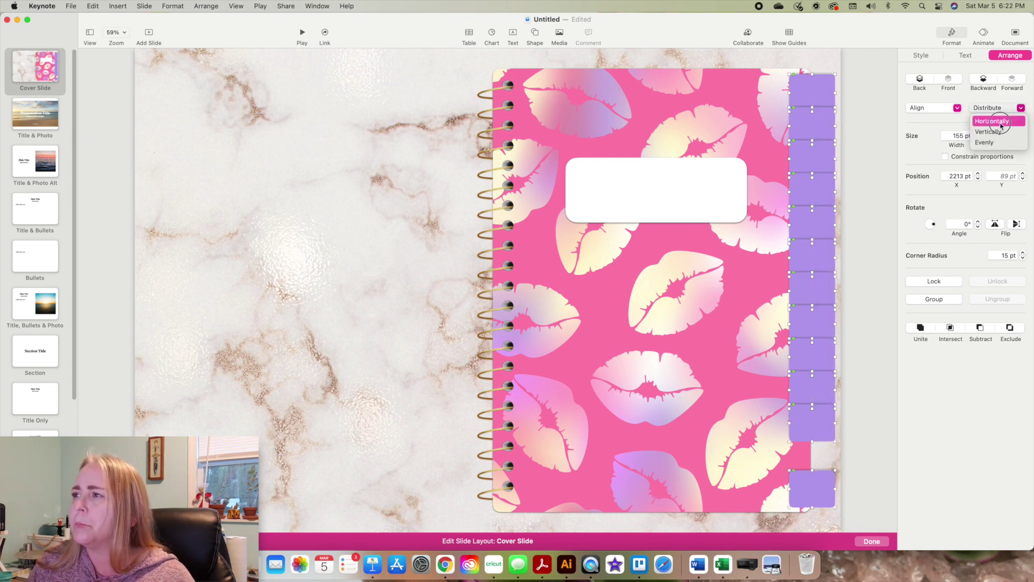
{"action": "left_click", "coordinate": [999, 131]}
{"action": "left_click", "coordinate": [1001, 108]}
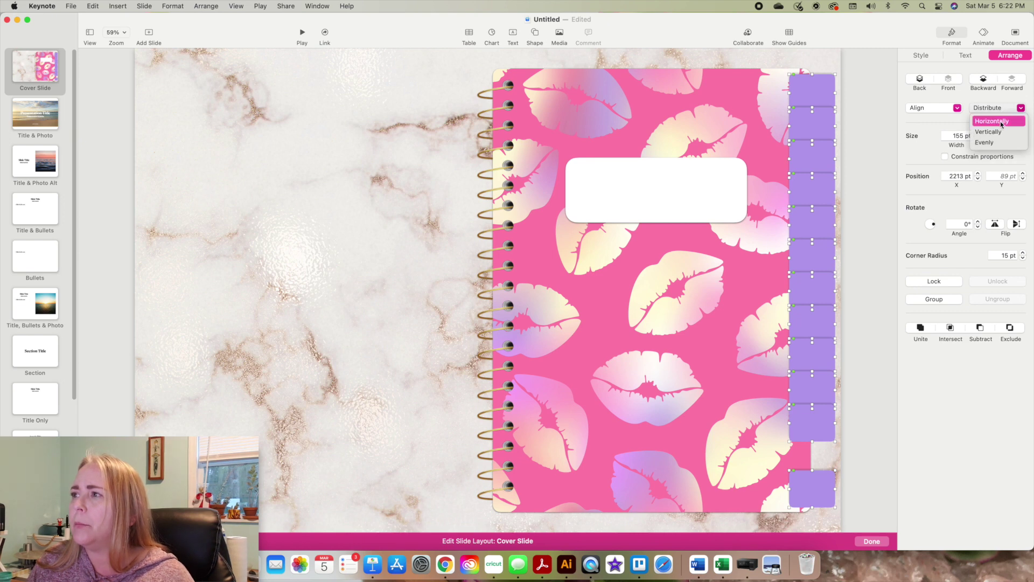
{"action": "left_click", "coordinate": [1000, 131]}
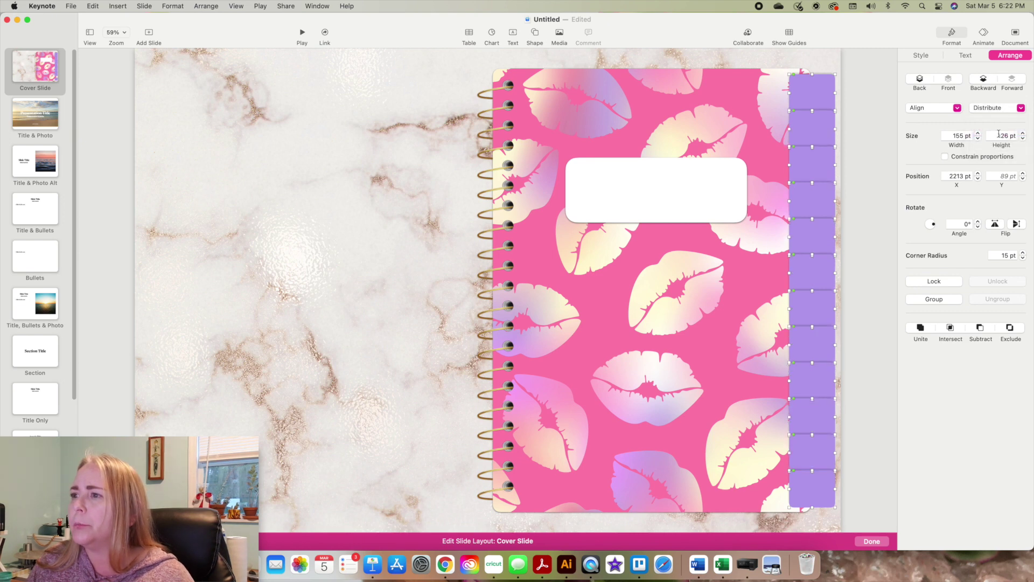
Reselect all twelve purple tabs, distribute them vertically once more, and clear the selection.
{"action": "left_click", "coordinate": [873, 128]}
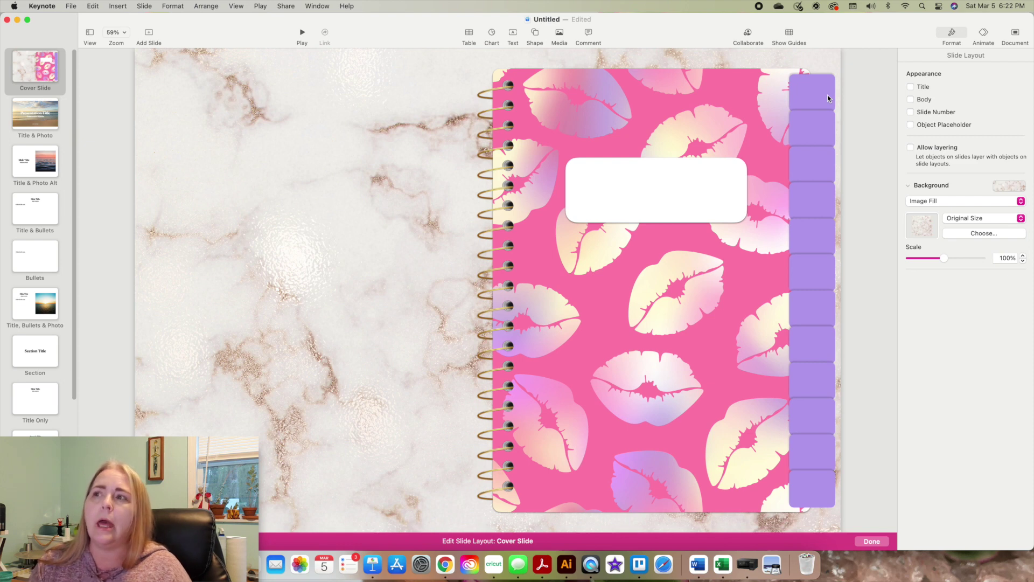
{"action": "left_click_drag", "start_coordinate": [848, 73], "coordinate": [826, 496]}
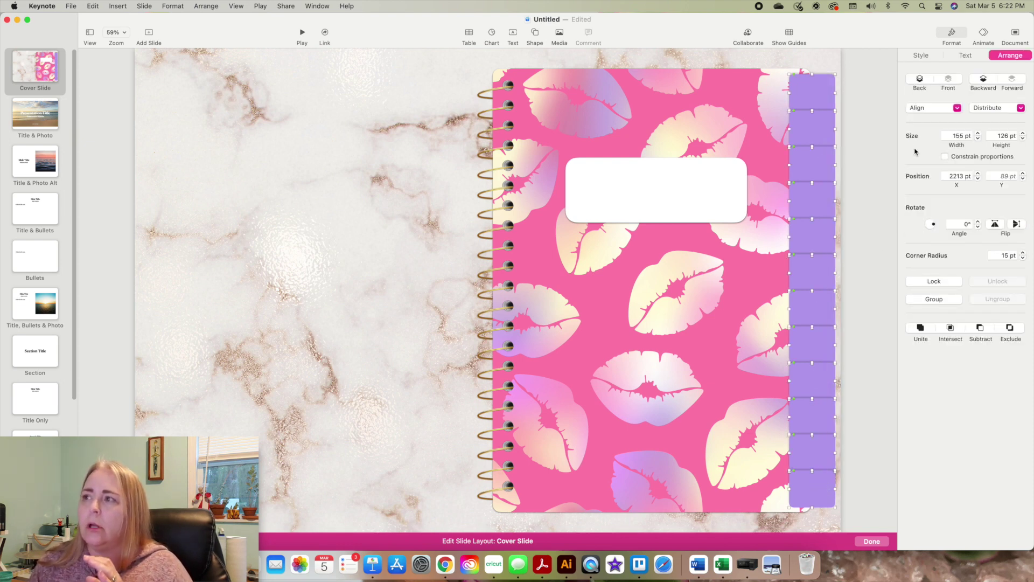
{"action": "left_click", "coordinate": [990, 113]}
{"action": "left_click", "coordinate": [991, 141]}
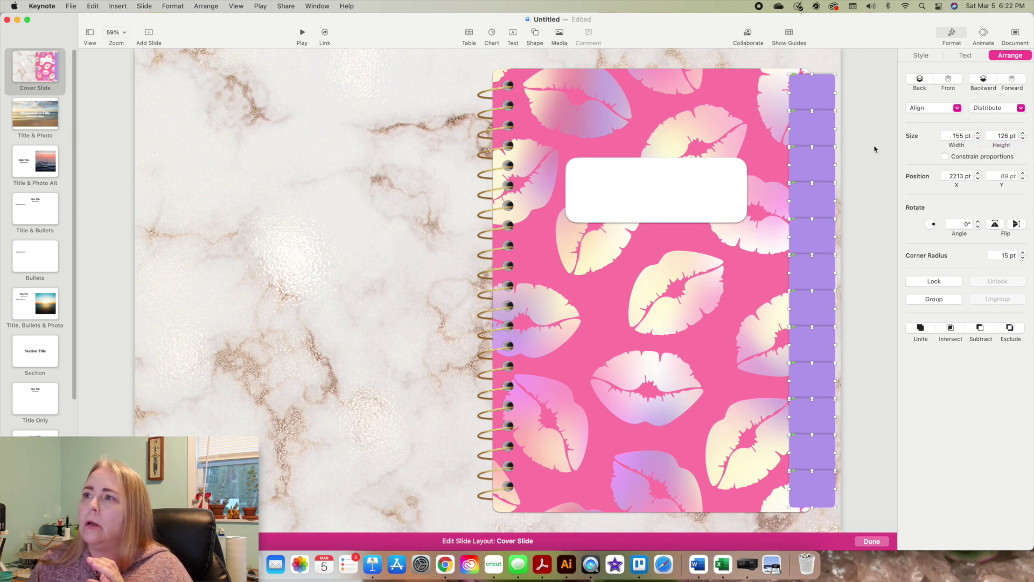
{"action": "left_click", "coordinate": [872, 150]}
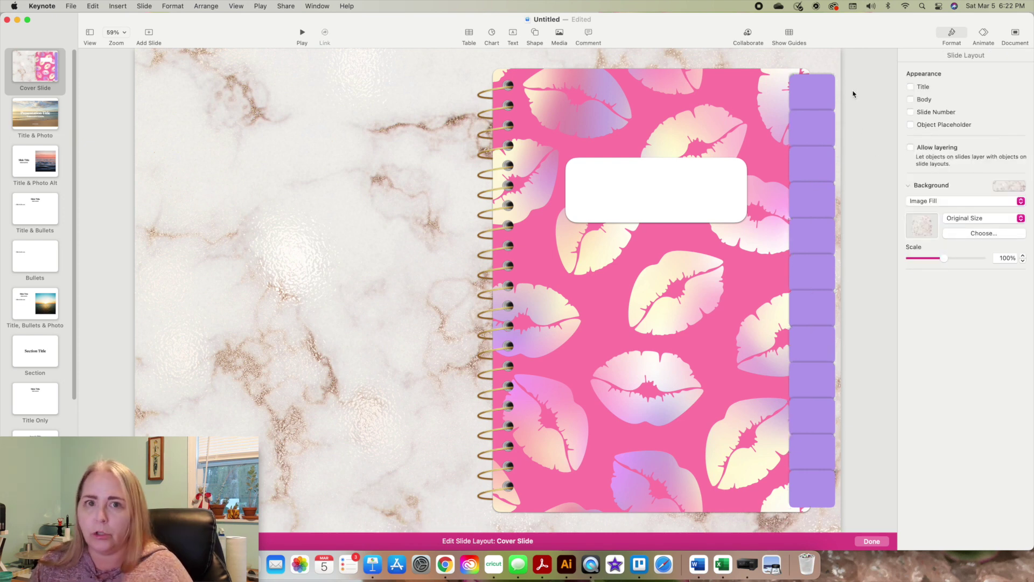
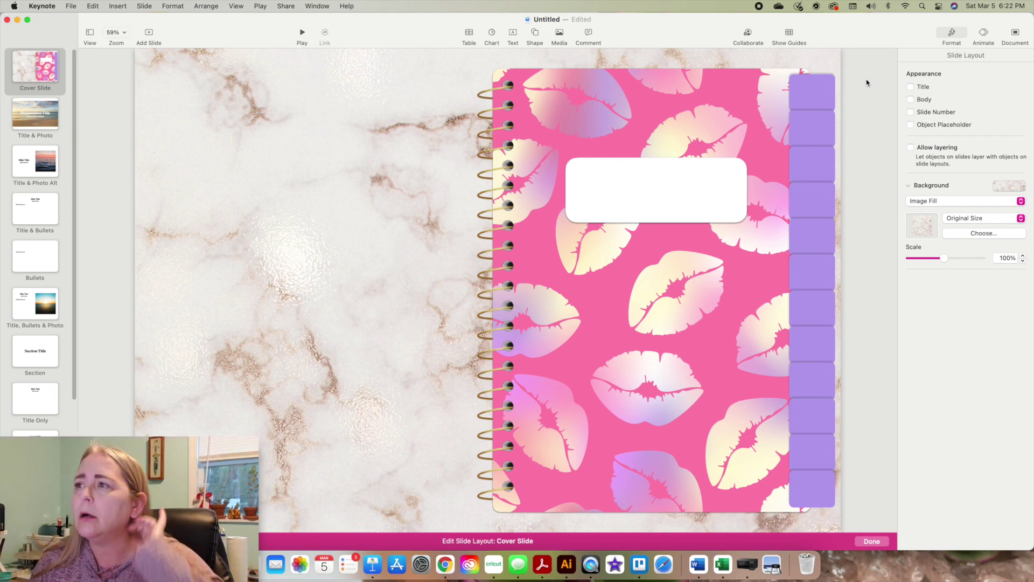
Examine the first purple tab's text settings, including the advanced font options and the layout's tabs, borders and rules.
{"action": "left_click", "coordinate": [824, 86]}
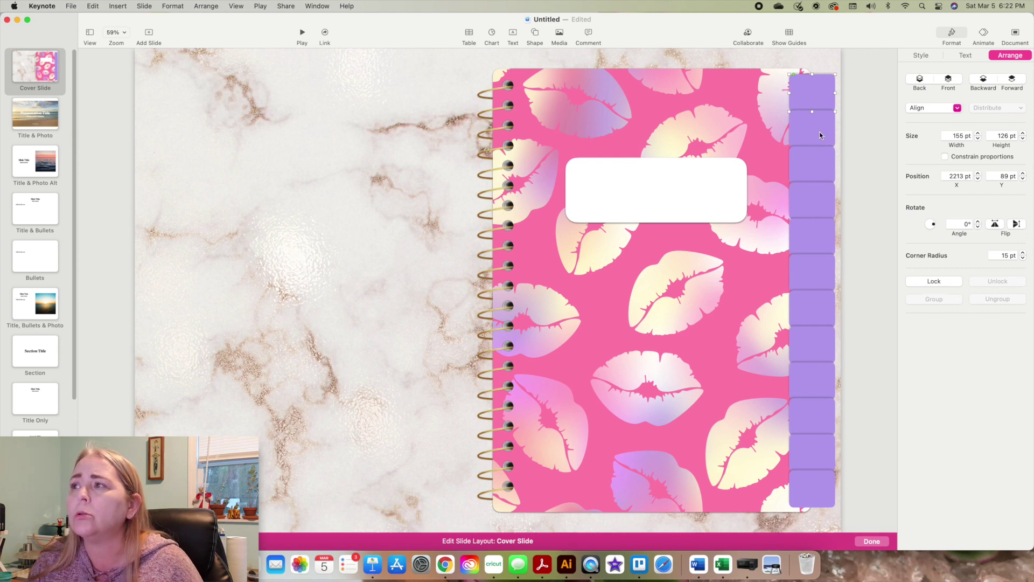
{"action": "left_click", "coordinate": [955, 56]}
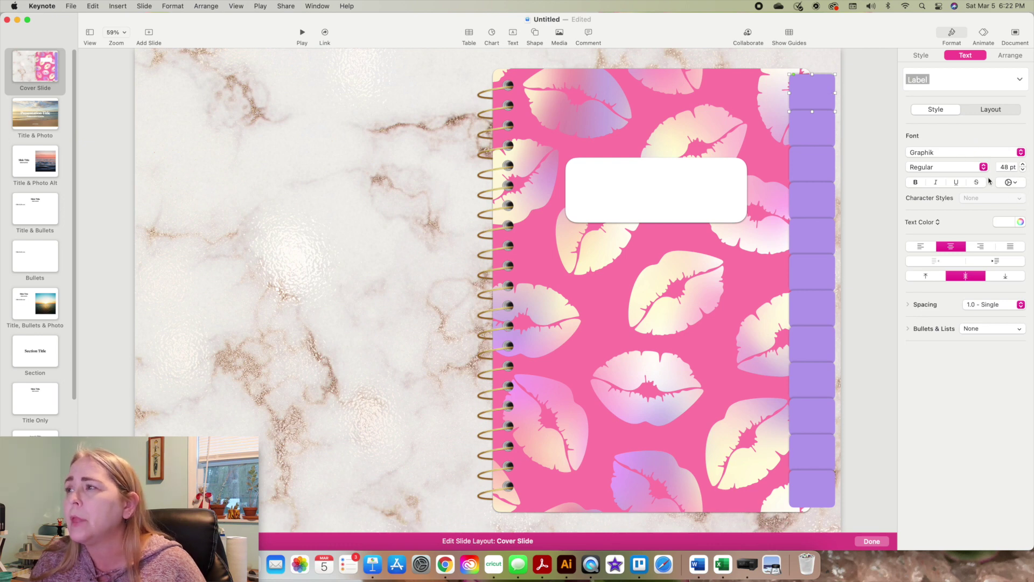
{"action": "left_click", "coordinate": [1011, 183]}
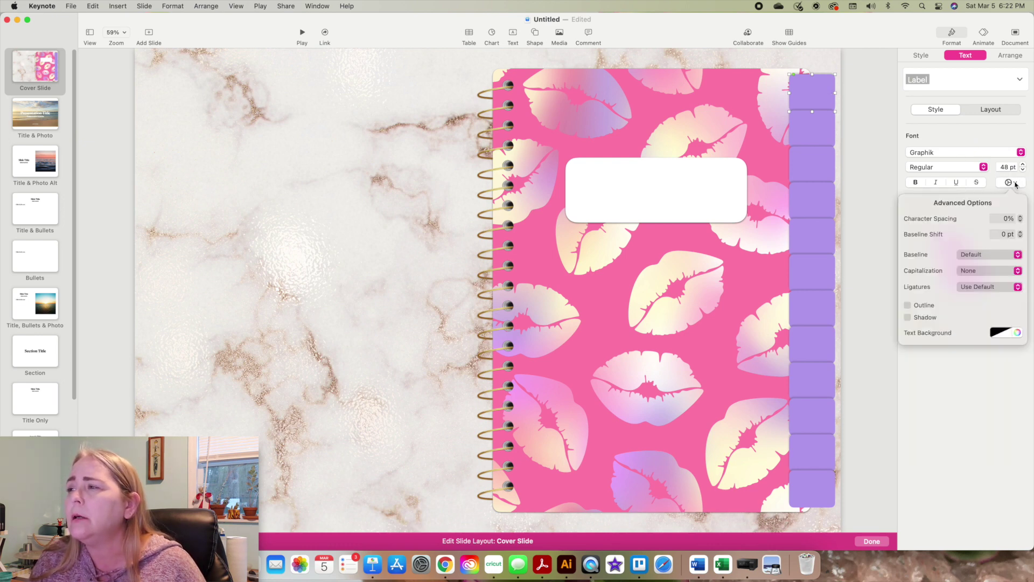
{"action": "left_click", "coordinate": [884, 235]}
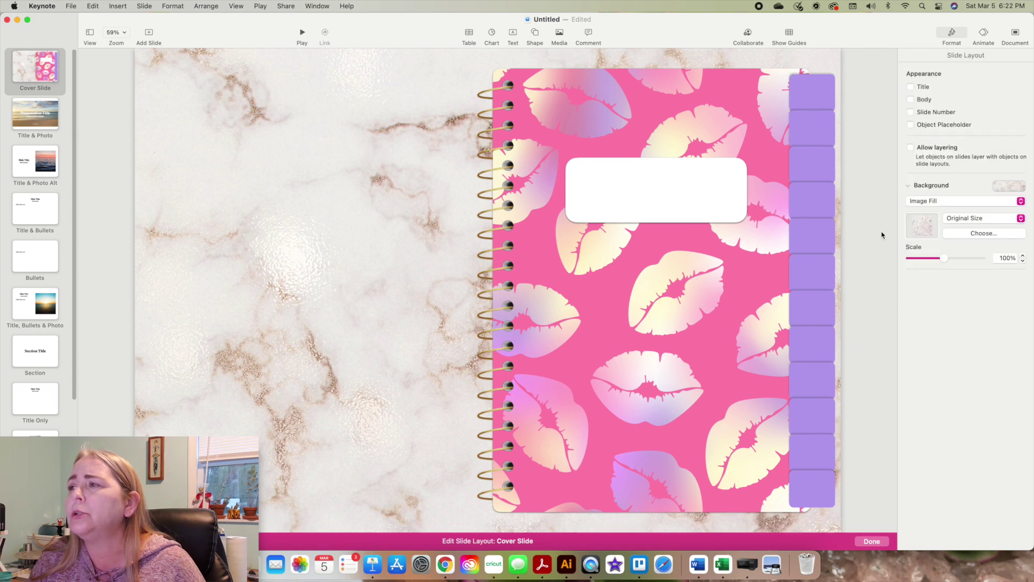
{"action": "left_click", "coordinate": [808, 85]}
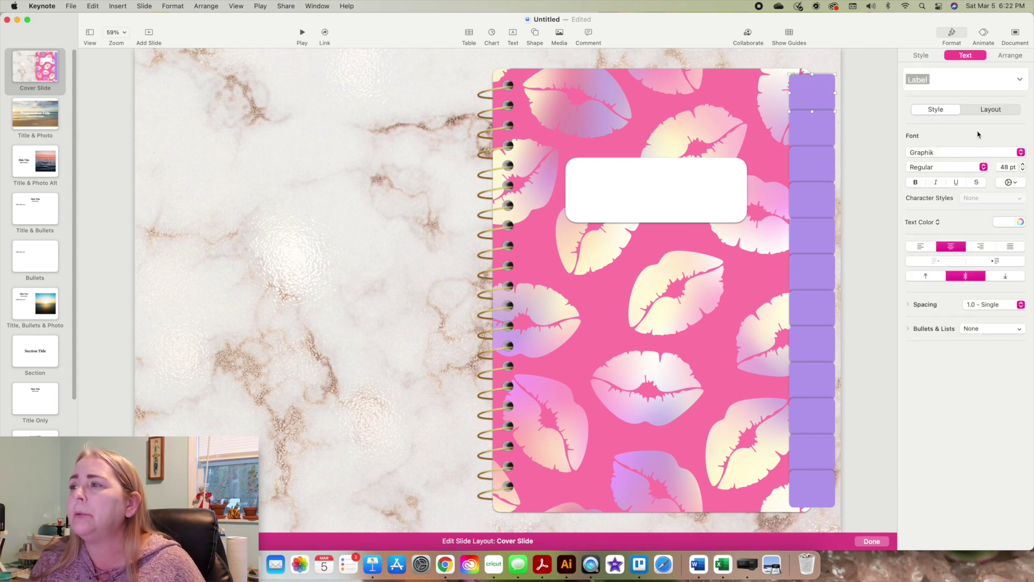
{"action": "left_click", "coordinate": [990, 110]}
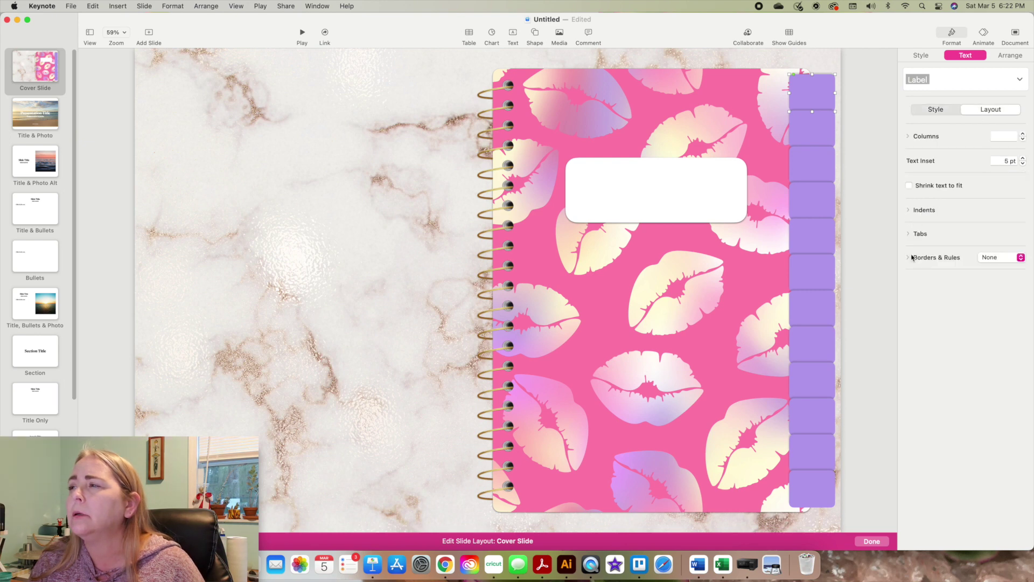
{"action": "left_click", "coordinate": [910, 236]}
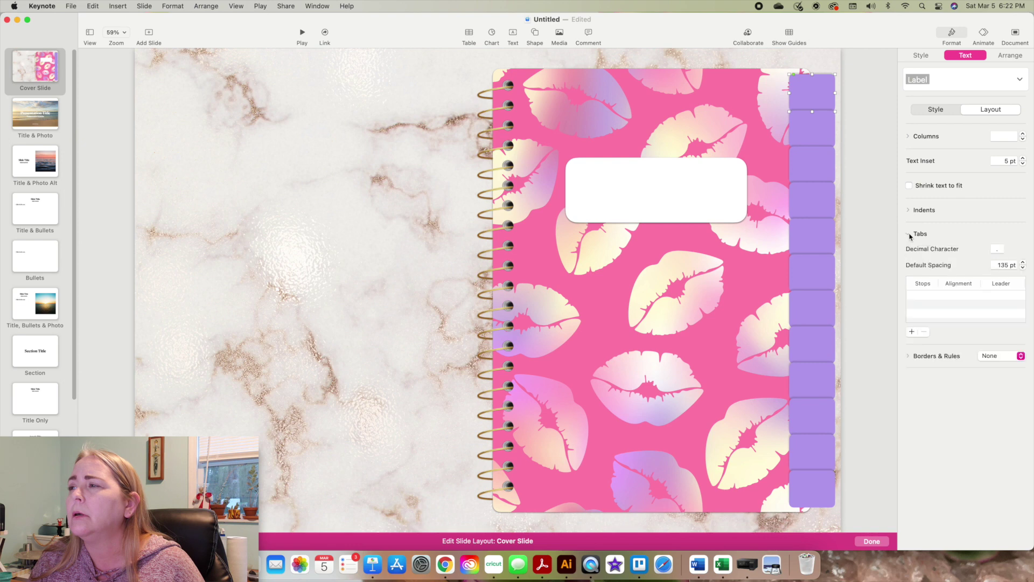
{"action": "left_click", "coordinate": [910, 236]}
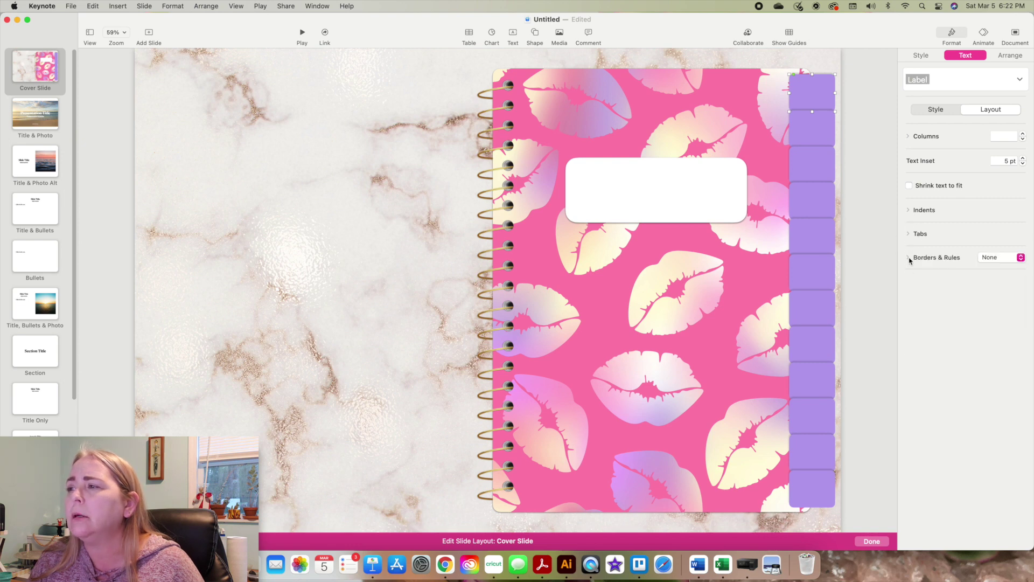
{"action": "left_click", "coordinate": [910, 259]}
{"action": "left_click", "coordinate": [909, 259]}
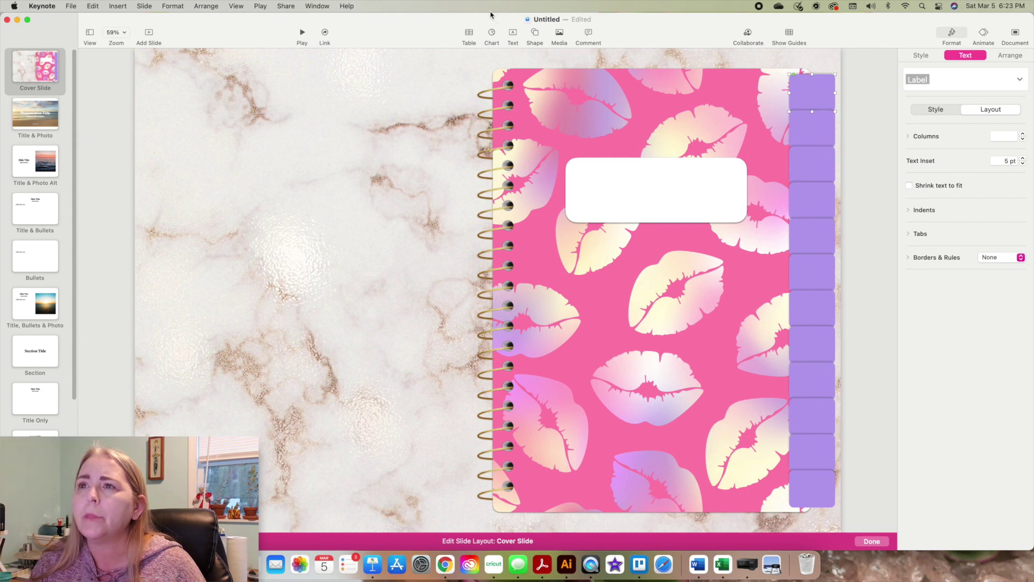
Add a text box reading "Jan." on the marble background beside the notebook.
{"action": "left_click", "coordinate": [513, 34]}
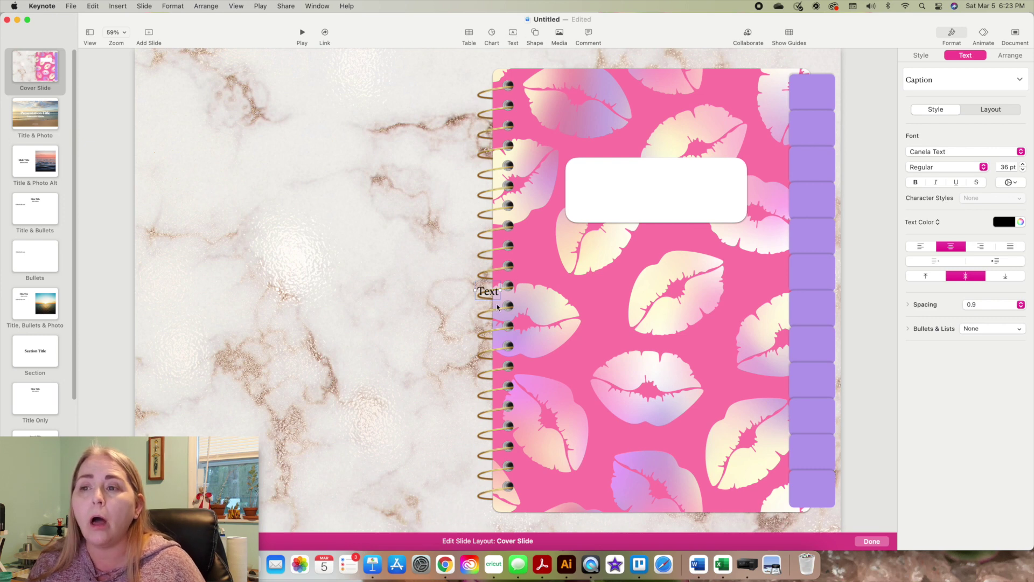
{"action": "left_click_drag", "start_coordinate": [491, 295], "coordinate": [338, 184]}
{"action": "double_click", "coordinate": [333, 186]}
{"action": "key", "text": "BackSpace"}
{"action": "type", "text": "Jan."}
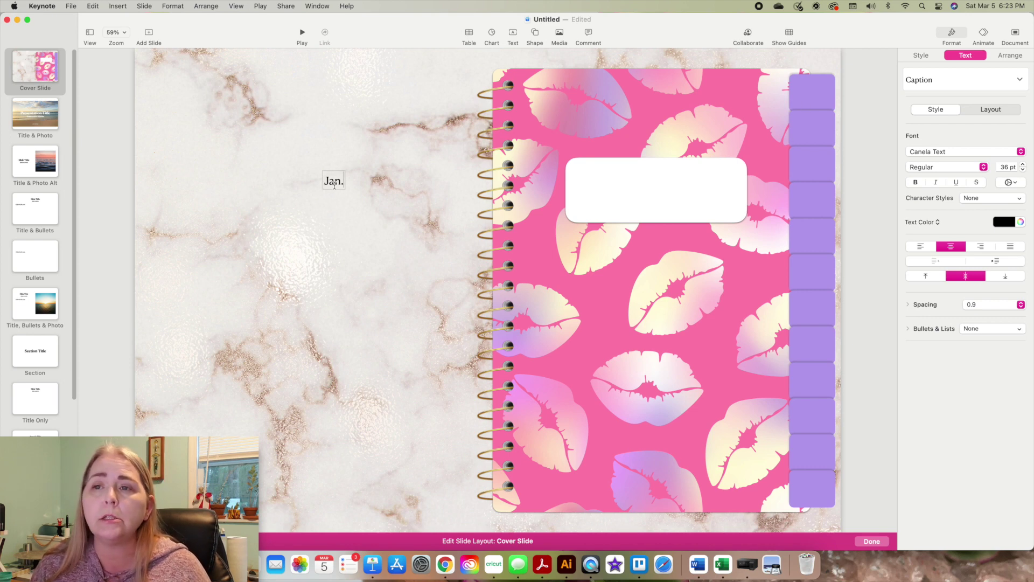
Duplicate the "Jan." text box repeatedly to make a stack of copies for the other month tabs.
{"action": "left_click", "coordinate": [338, 201]}
{"action": "left_click", "coordinate": [335, 187]}
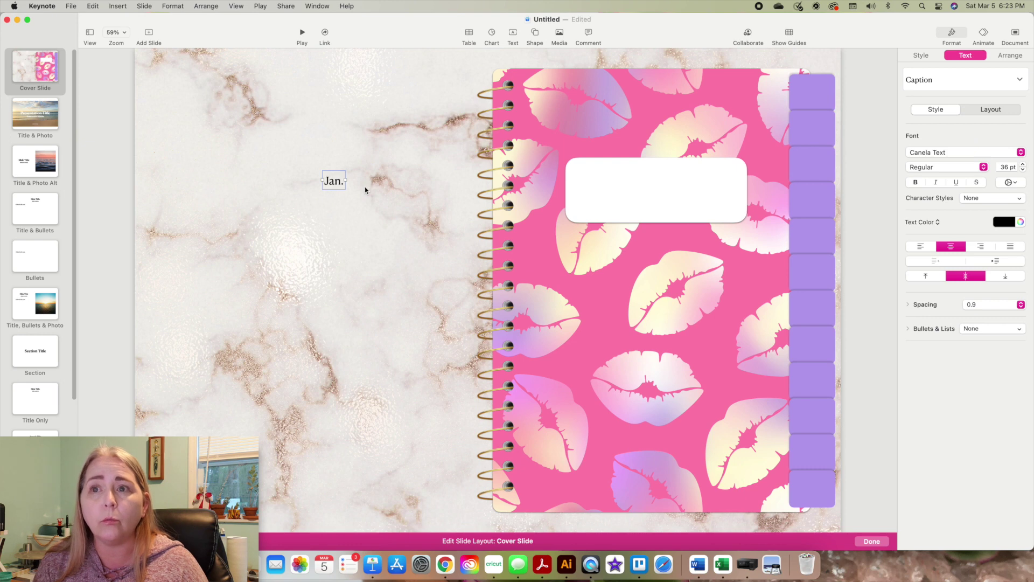
{"action": "key", "text": "super+d"}
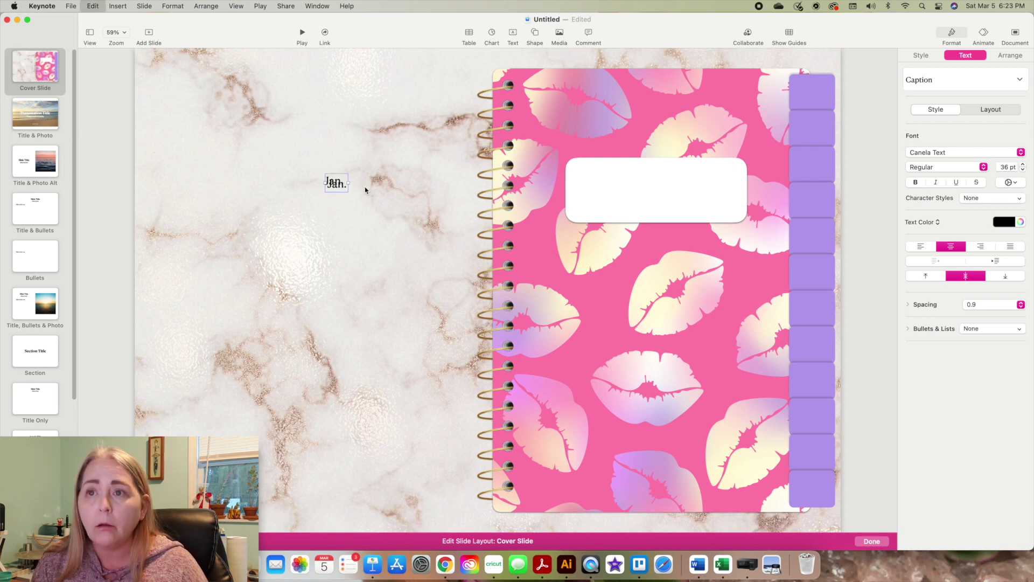
{"action": "key", "text": "super+d"}
{"action": "key", "text": "super+d"}
{"action": "key", "text": "super+d"}
{"action": "key", "text": "super+d"}
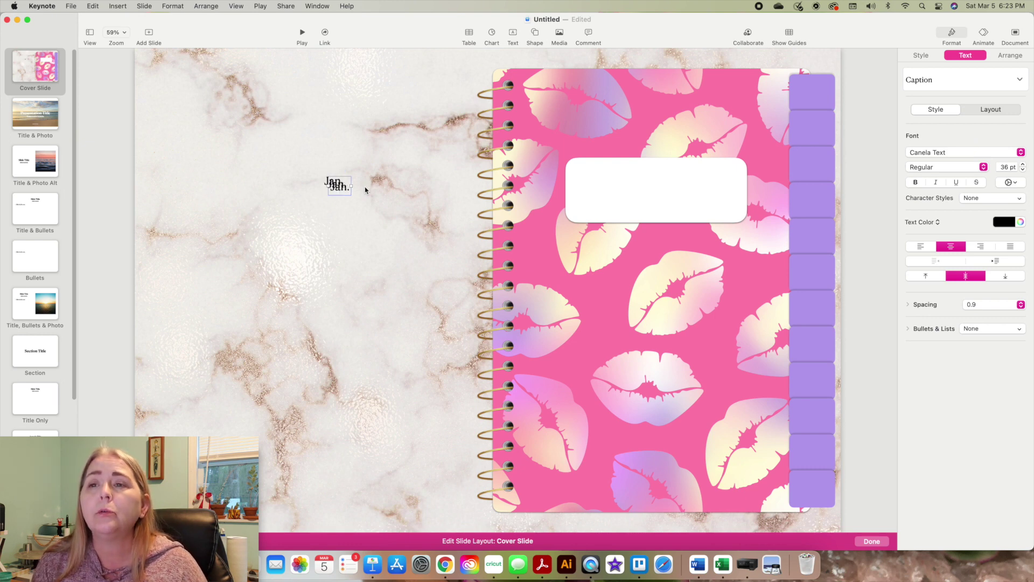
{"action": "key", "text": "super+d"}
{"action": "key", "text": "super+d"}
{"action": "key", "text": "super+d"}
{"action": "key", "text": "super+d"}
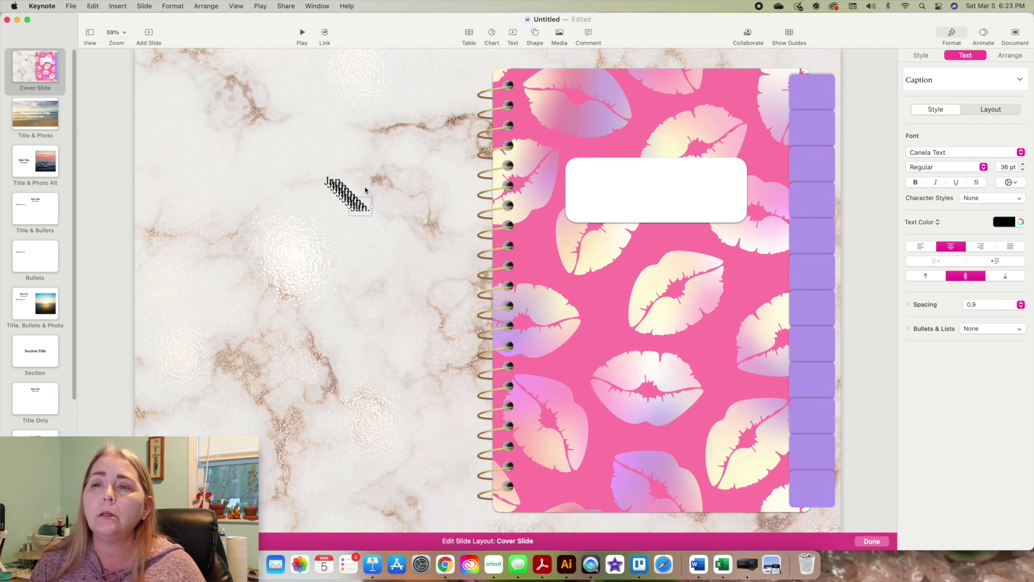
Place the frontmost "Jan." copy on the first purple tab at X 2252 pt, Y 120 pt.
{"action": "left_click_drag", "start_coordinate": [360, 210], "coordinate": [817, 97]}
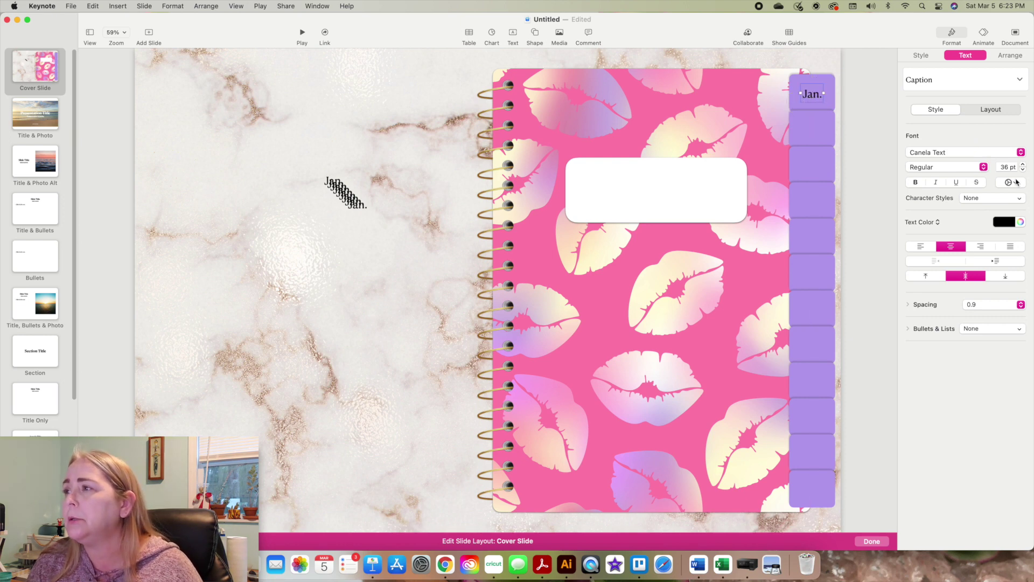
{"action": "left_click", "coordinate": [1005, 56]}
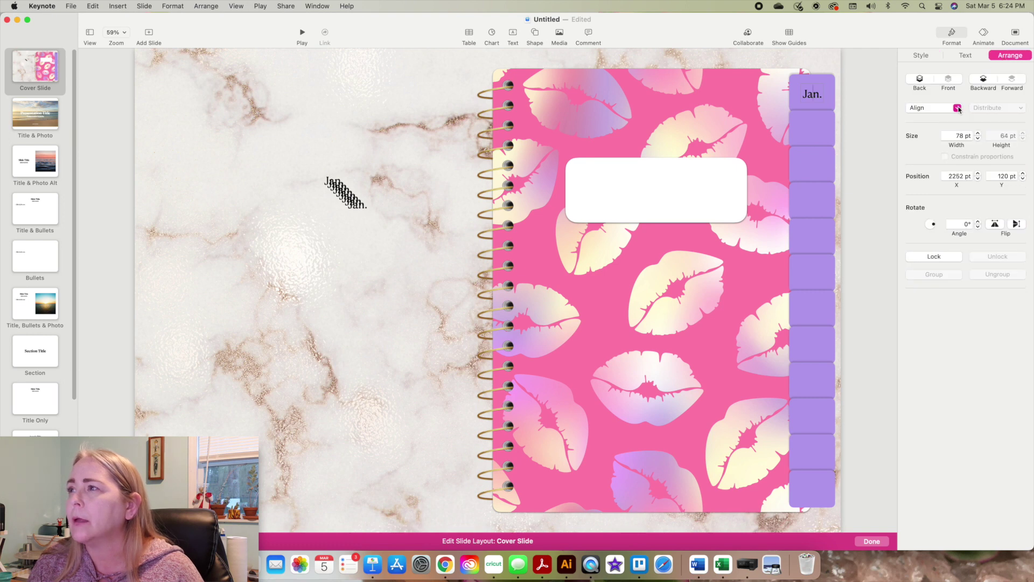
Try flipping the first tab's "Jan." label vertically and horizontally.
{"action": "left_click", "coordinate": [1016, 226]}
{"action": "left_click", "coordinate": [1016, 225]}
{"action": "left_click", "coordinate": [999, 226]}
{"action": "left_click", "coordinate": [999, 227]}
Rotate the "Jan." label on the first purple tab so that it reads downward along the tab.
{"action": "left_click_drag", "start_coordinate": [936, 226], "coordinate": [933, 229]}
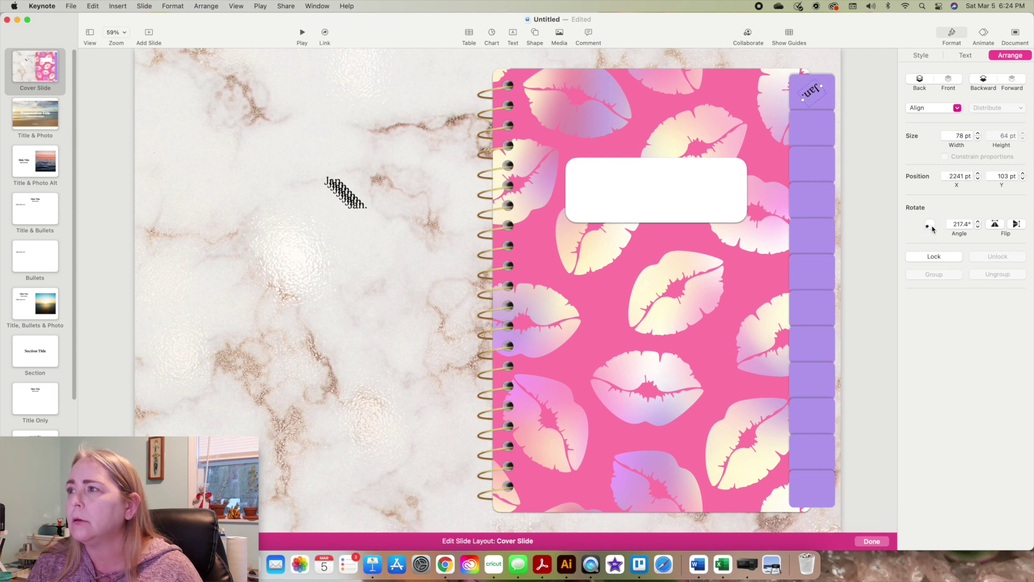
{"action": "left_click", "coordinate": [978, 223]}
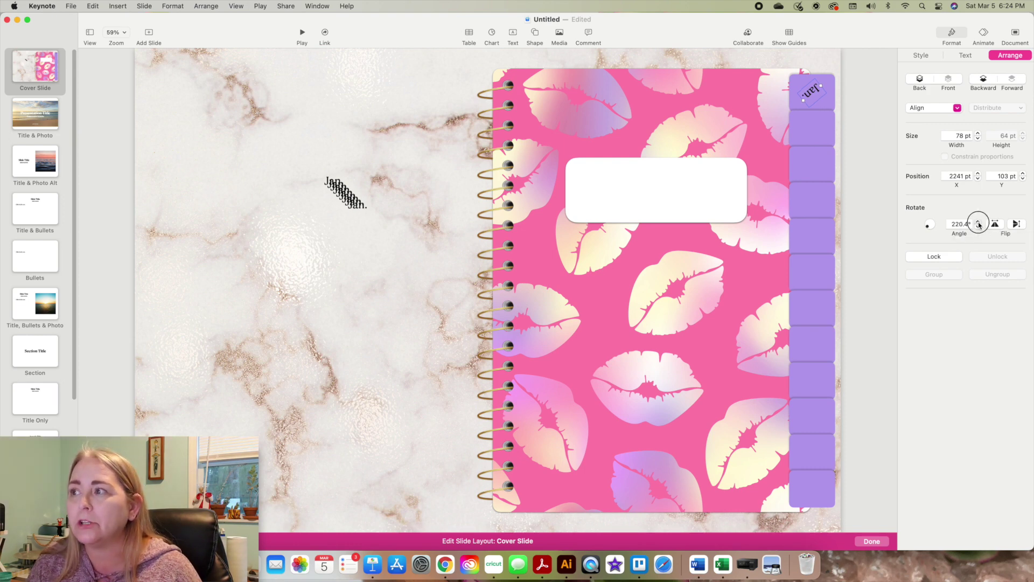
{"action": "left_click", "coordinate": [978, 222]}
{"action": "left_click", "coordinate": [978, 222]}
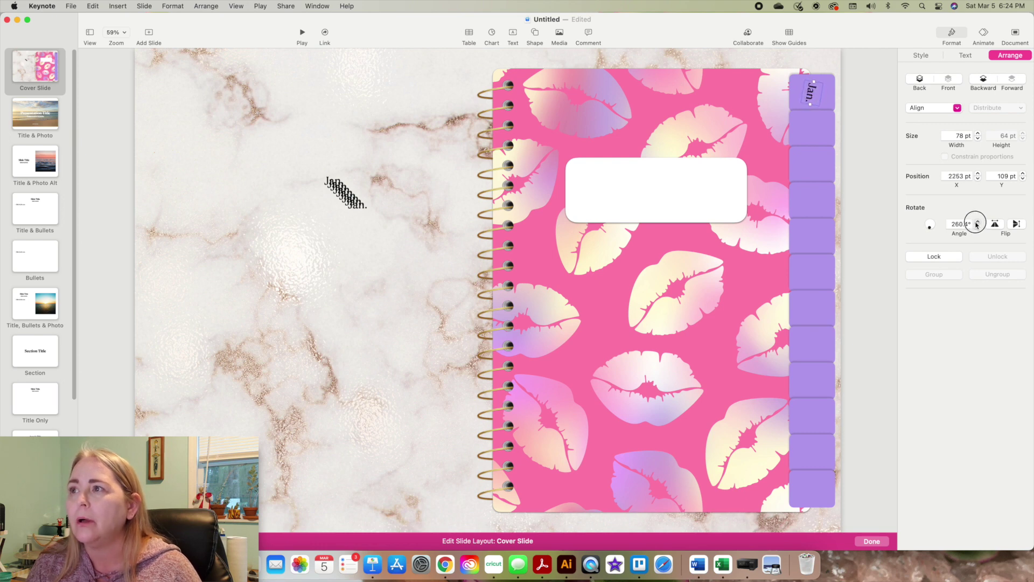
{"action": "left_click", "coordinate": [978, 223]}
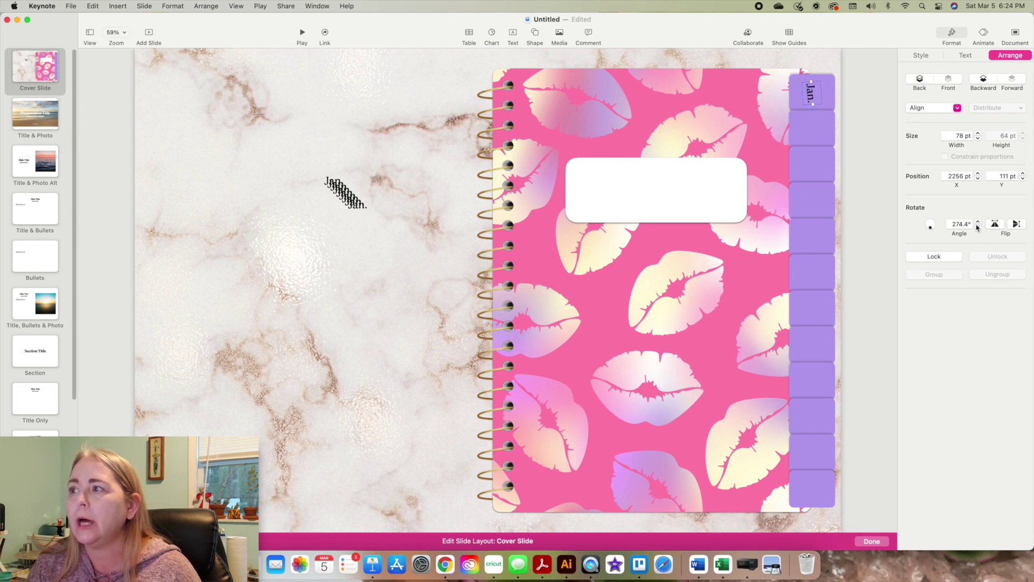
{"action": "left_click", "coordinate": [978, 226]}
{"action": "left_click", "coordinate": [979, 226]}
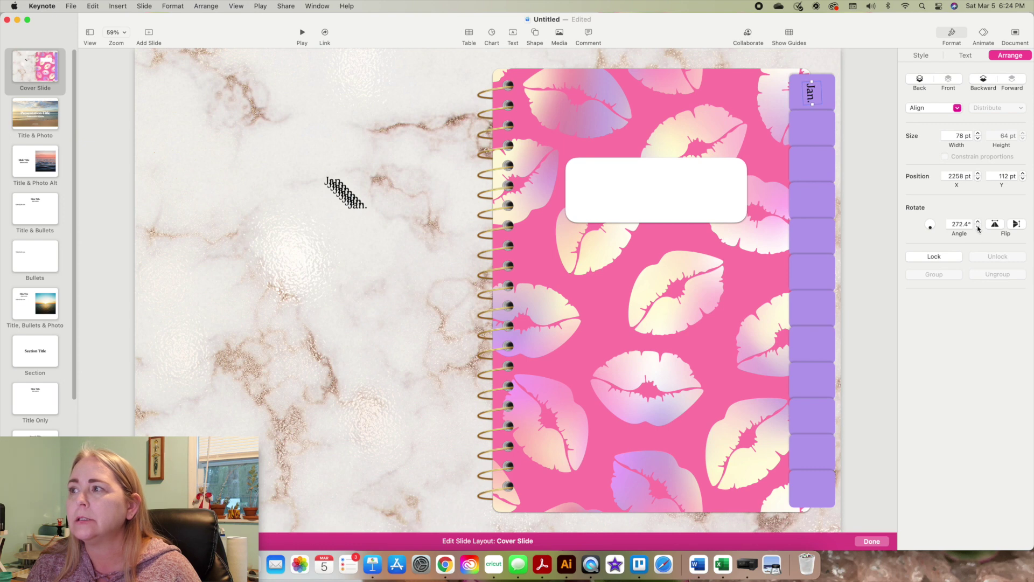
{"action": "left_click", "coordinate": [979, 227]}
{"action": "double_click", "coordinate": [953, 224]}
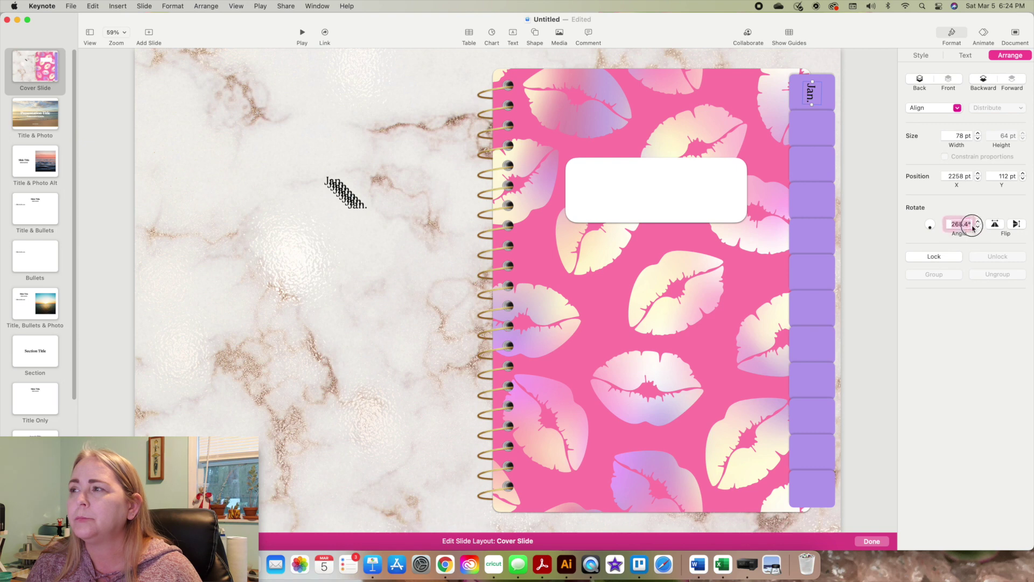
Rotate the frontmost stacked "Jan." copy to 90° and move it clear of the stack to X 957 pt, Y 574 pt.
{"action": "left_click", "coordinate": [356, 210]}
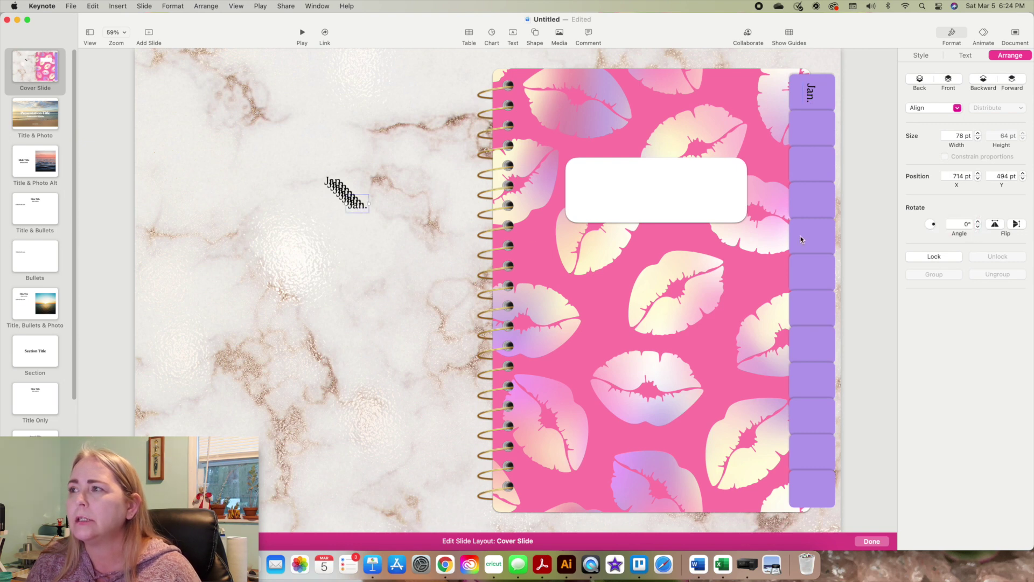
{"action": "left_click", "coordinate": [967, 224]}
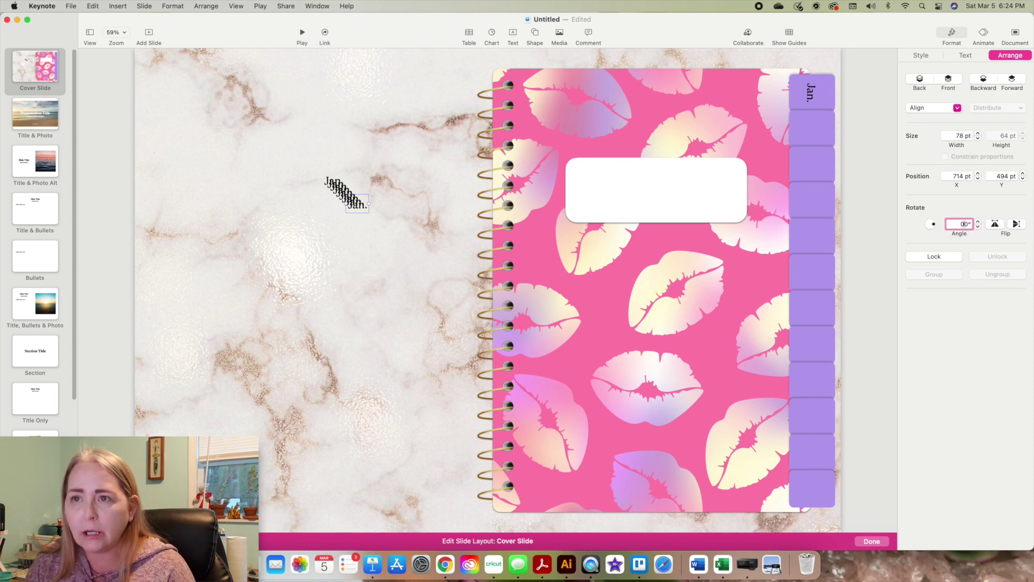
{"action": "type", "text": "9"}
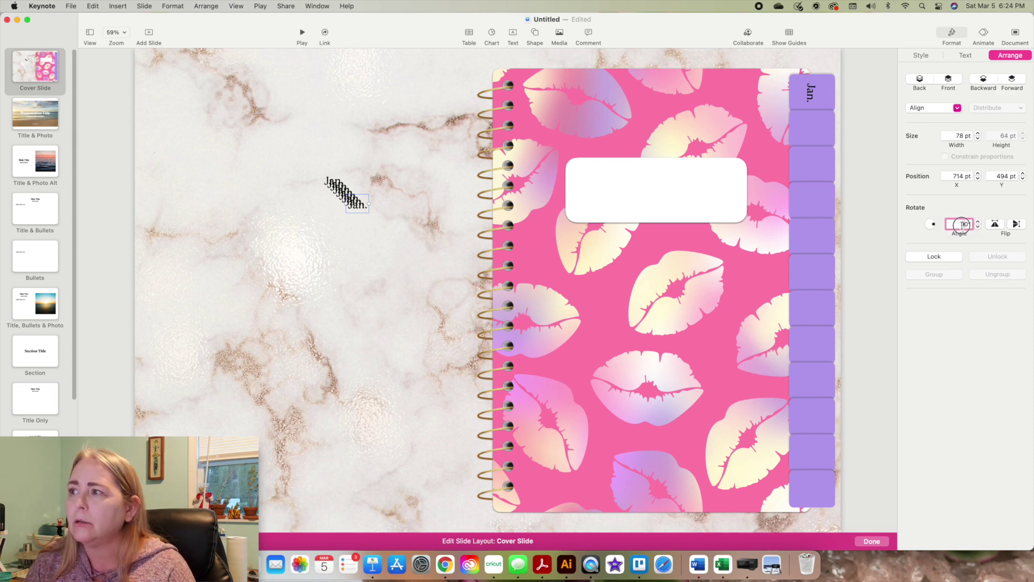
{"action": "key", "text": "Return"}
{"action": "left_click_drag", "start_coordinate": [365, 214], "coordinate": [431, 240]}
Try rotating the separated "Jan." copy to 180°.
{"action": "left_click", "coordinate": [962, 224]}
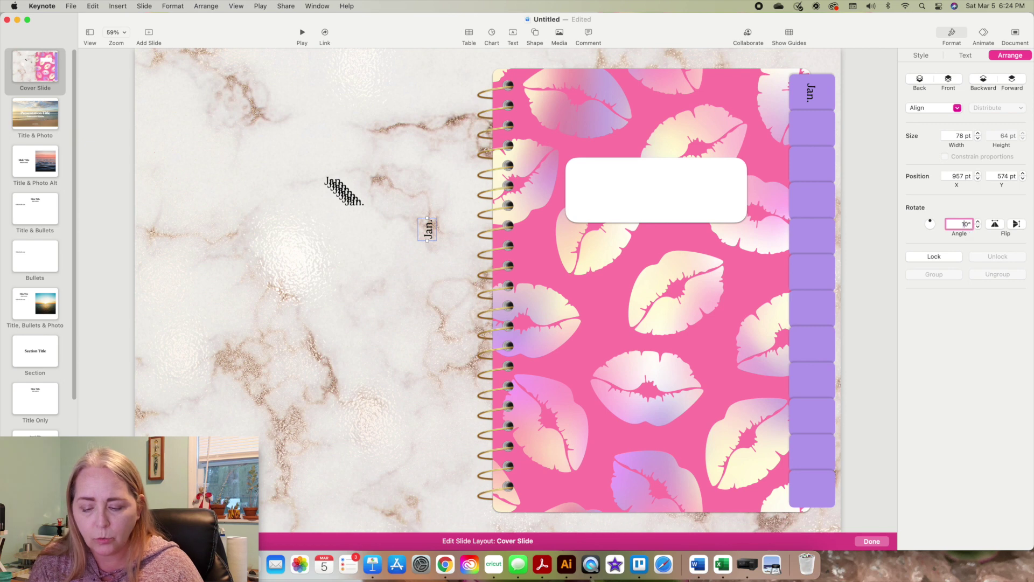
{"action": "key", "text": "Return"}
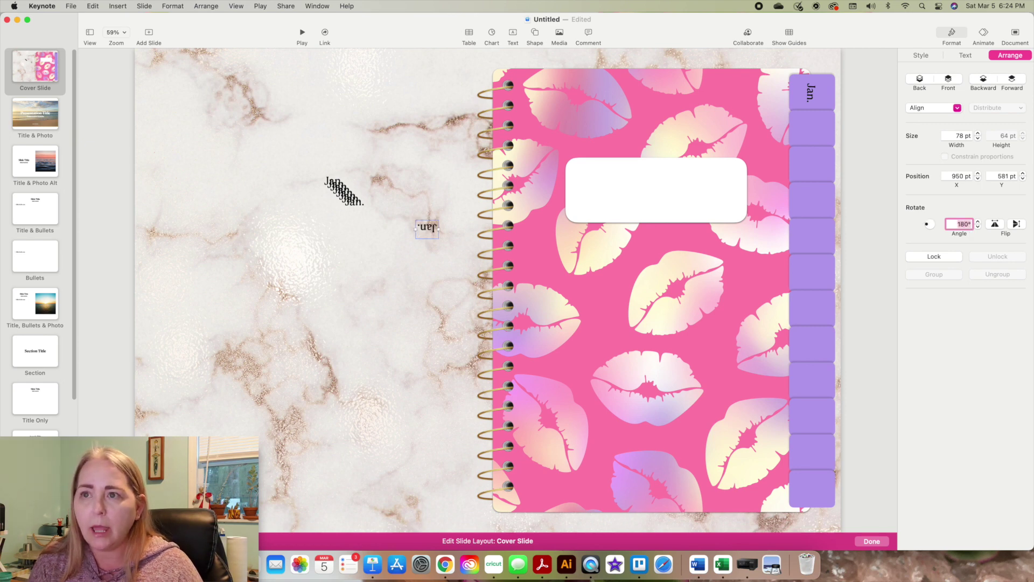
{"action": "key", "text": "super+z"}
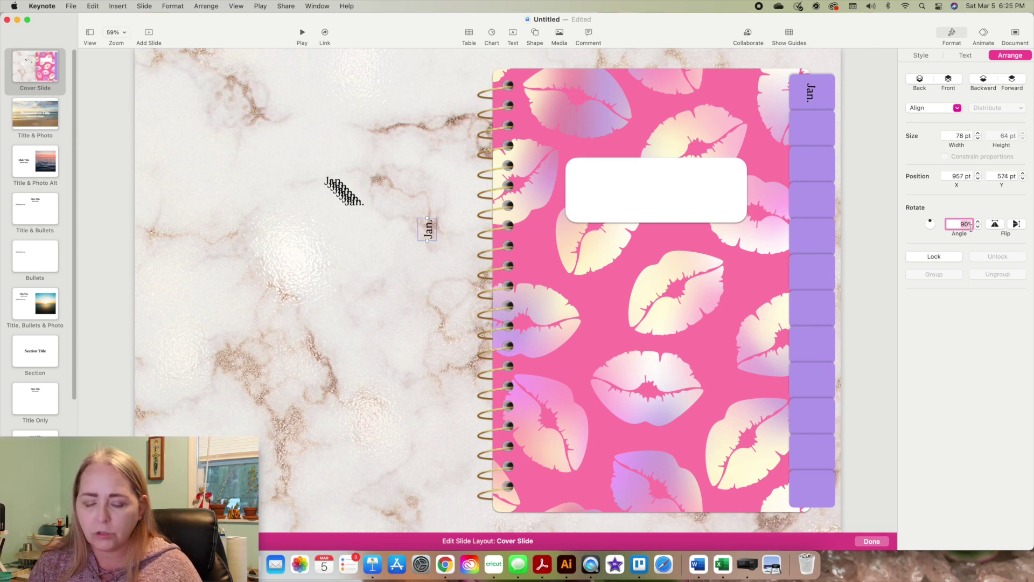
Rotate the separated "Jan." copy and the first tab's "Jan." label to 270° each.
{"action": "type", "text": "2"}
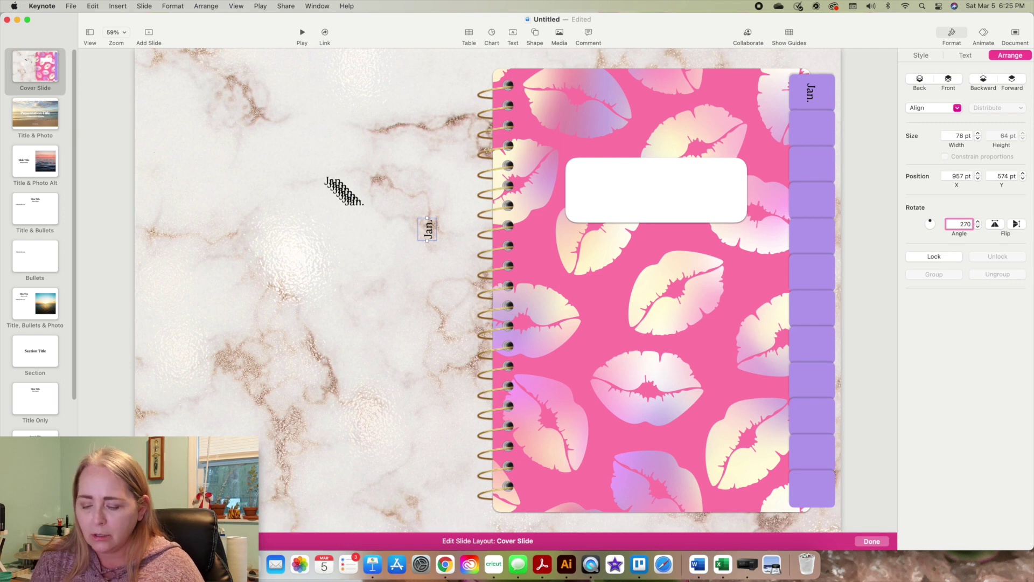
{"action": "type", "text": "70"}
{"action": "key", "text": "Return"}
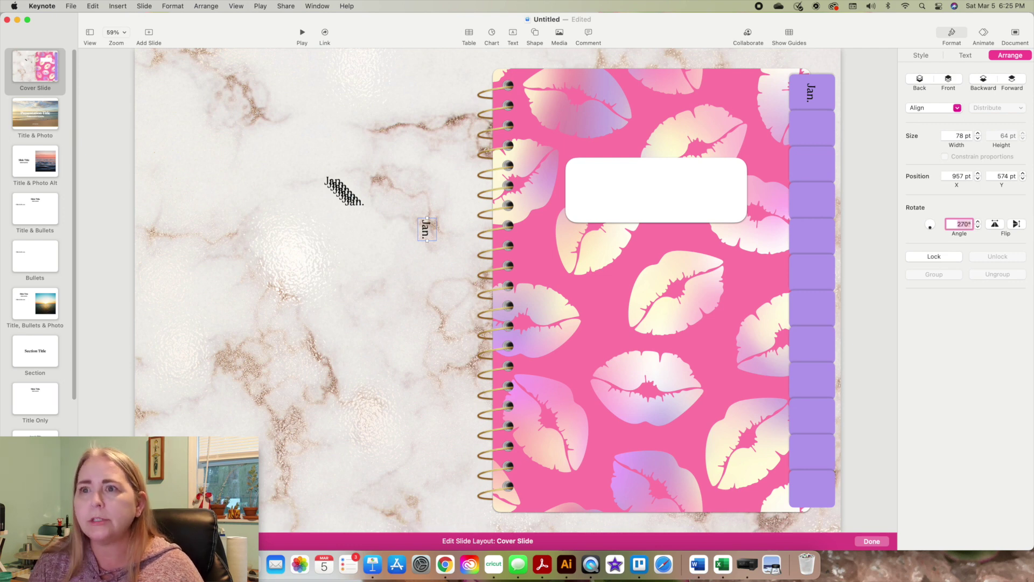
{"action": "left_click", "coordinate": [816, 98]}
{"action": "left_click", "coordinate": [962, 225]}
{"action": "type", "text": "27"}
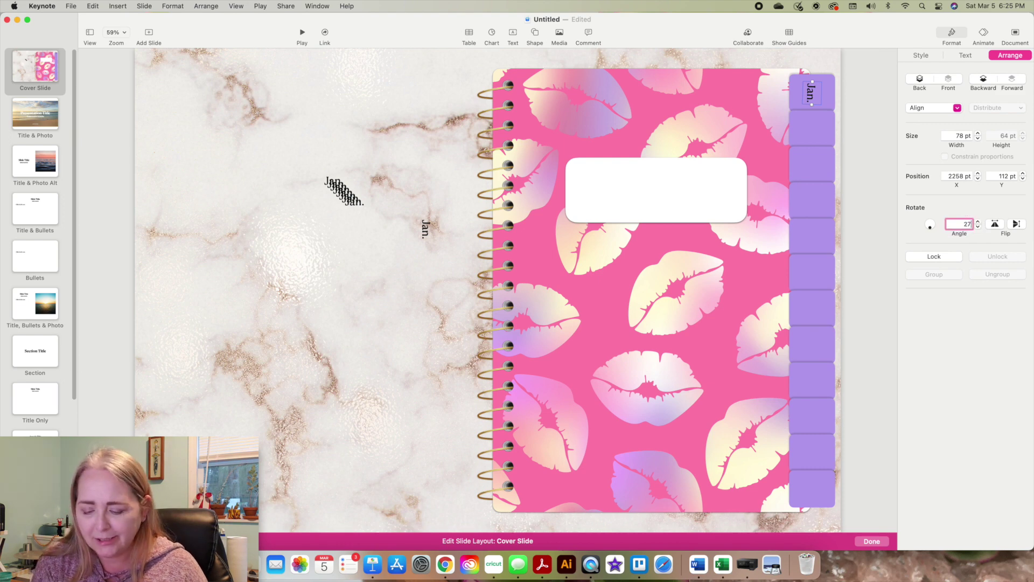
{"action": "type", "text": "0"}
{"action": "key", "text": "Return"}
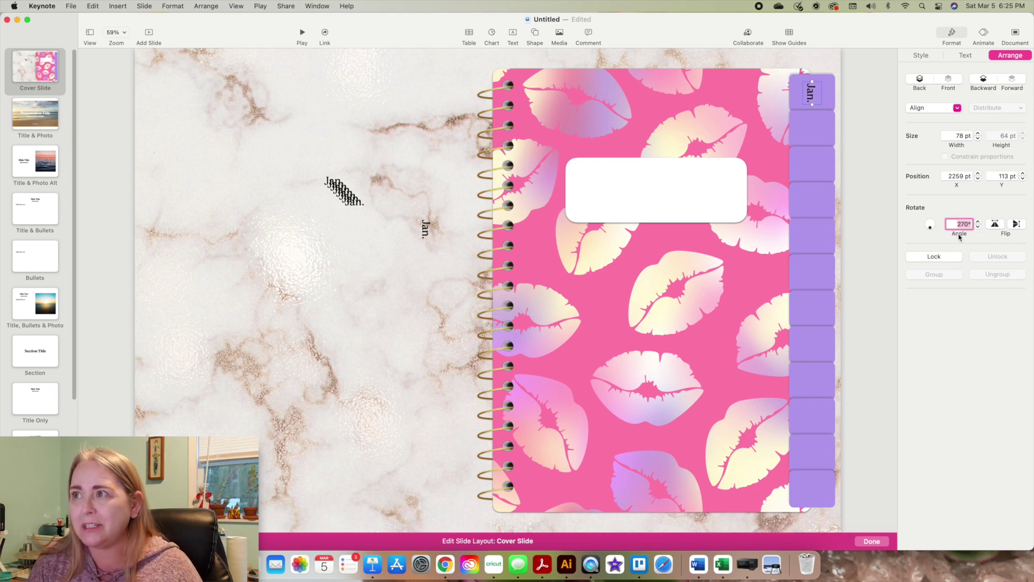
Place the two rotated "Jan." labels near the outer edges of the first and second tabs and change the second to "Feb.".
{"action": "left_click_drag", "start_coordinate": [425, 228], "coordinate": [823, 95]}
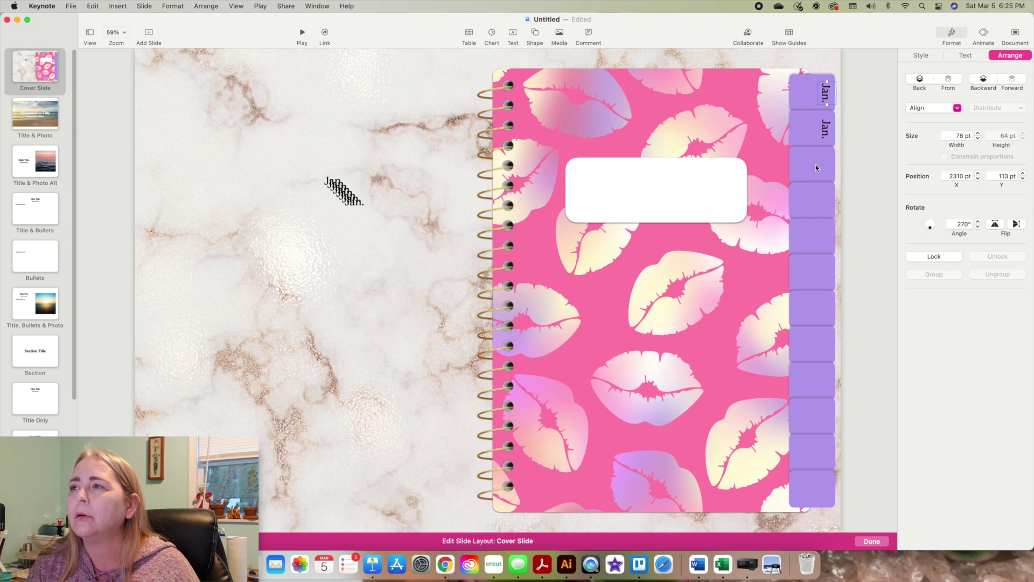
{"action": "double_click", "coordinate": [827, 130]}
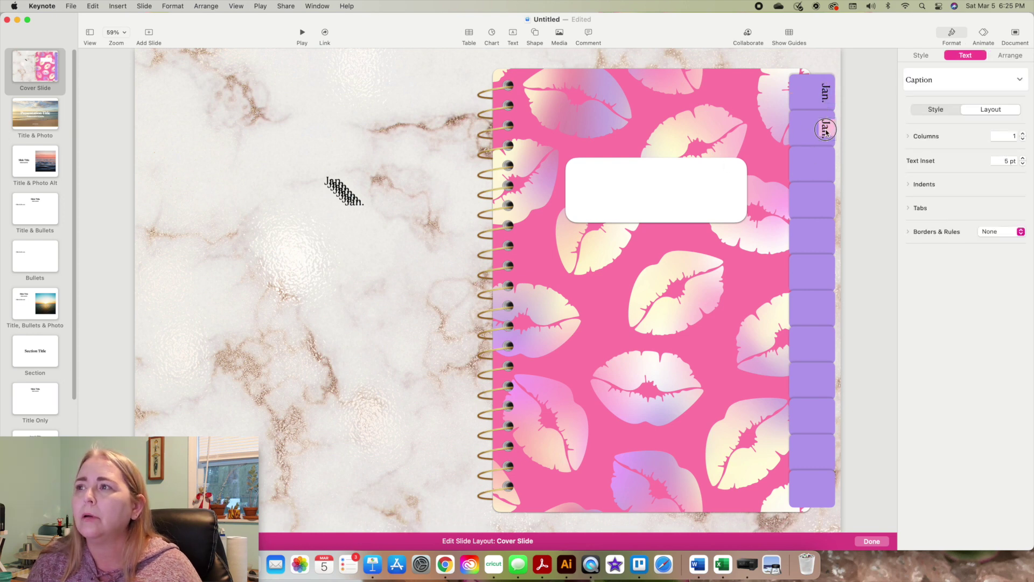
{"action": "type", "text": "Feb."}
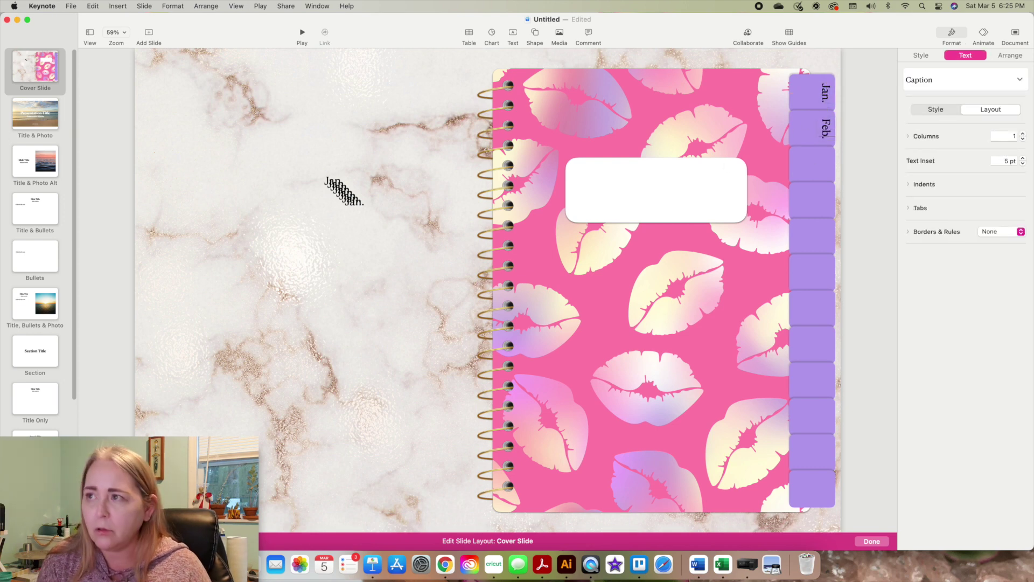
{"action": "left_click", "coordinate": [425, 205]}
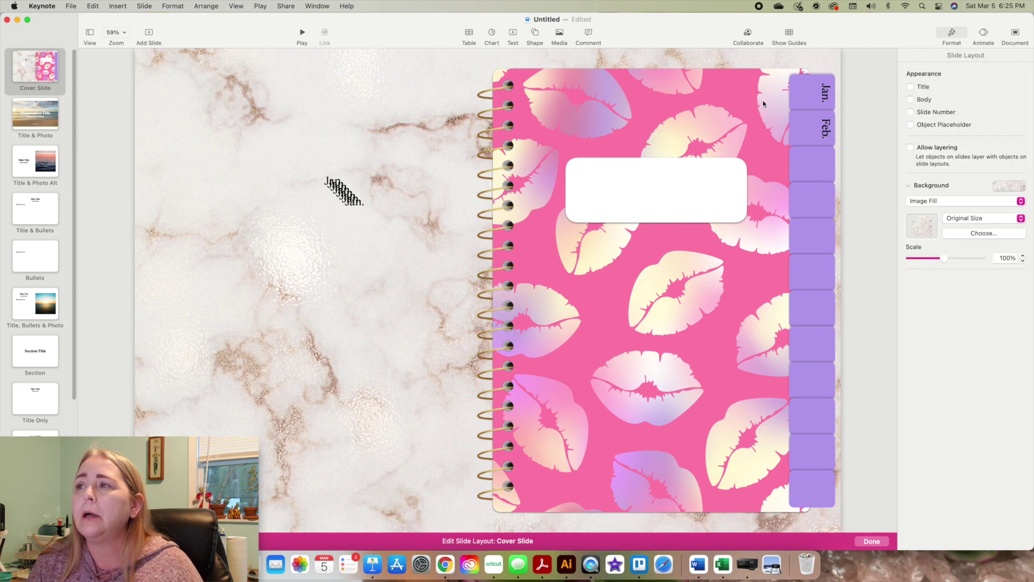
Try the Cathie and Nautilus Pompilius fonts on the first tab's "Jan." label.
{"action": "left_click", "coordinate": [828, 94]}
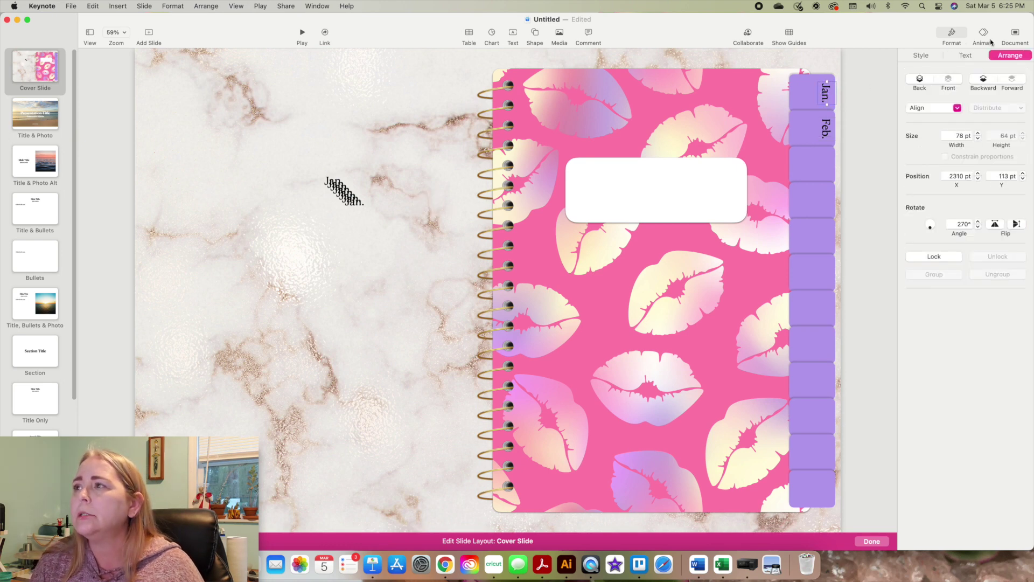
{"action": "left_click", "coordinate": [966, 56]}
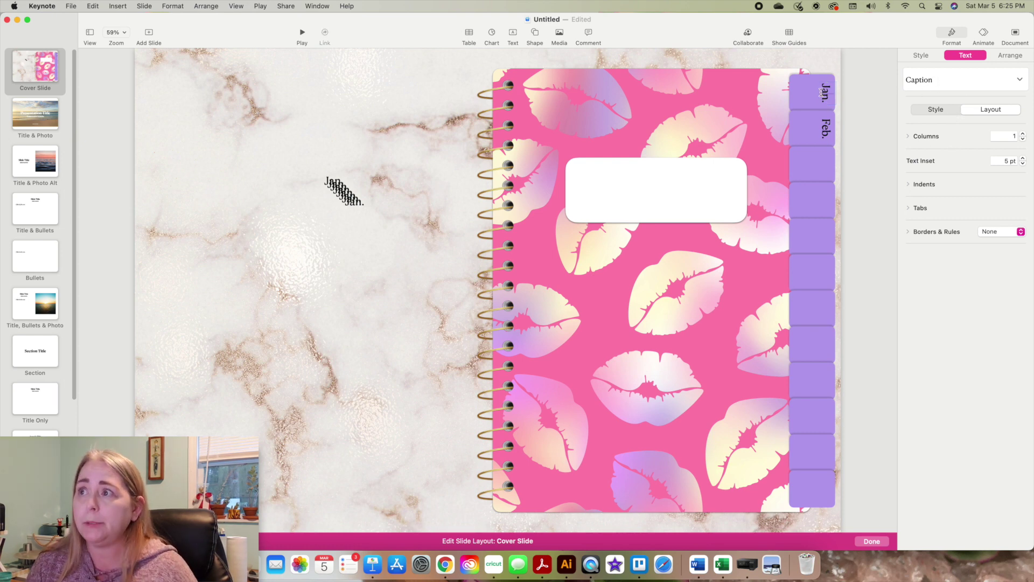
{"action": "double_click", "coordinate": [822, 92]}
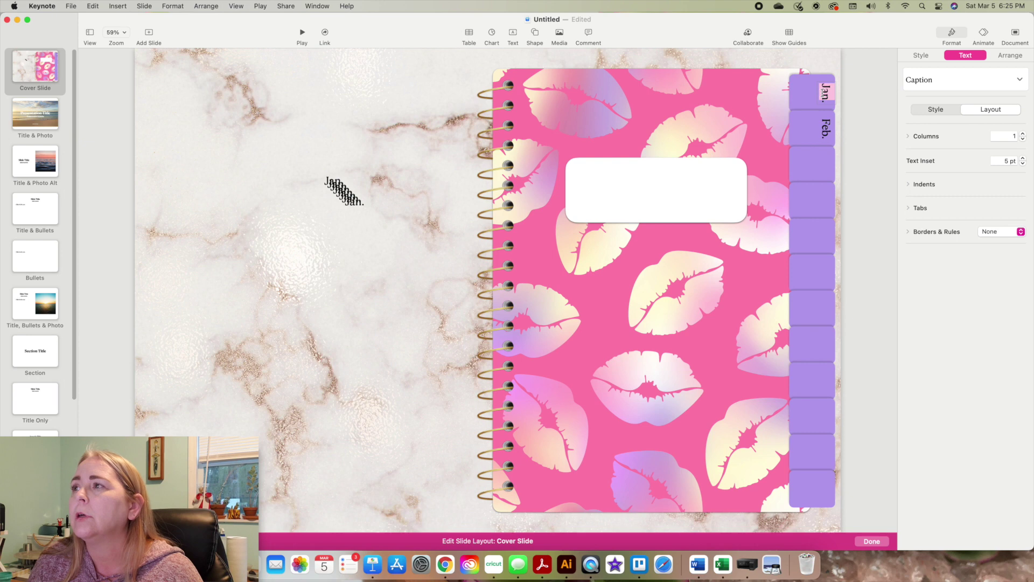
{"action": "left_click", "coordinate": [924, 86]}
{"action": "left_click", "coordinate": [969, 81]}
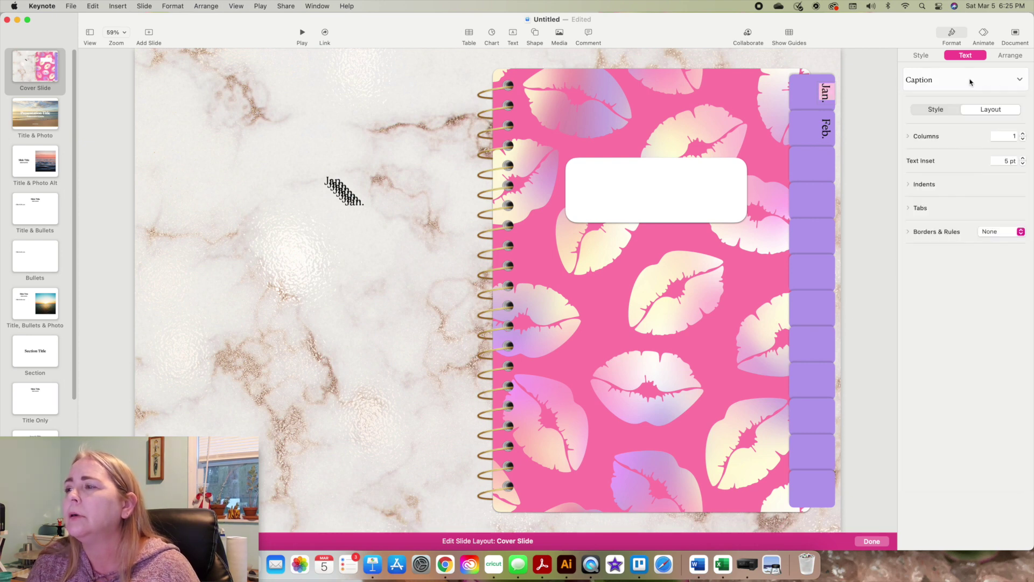
{"action": "left_click", "coordinate": [910, 137]}
{"action": "left_click", "coordinate": [936, 110]}
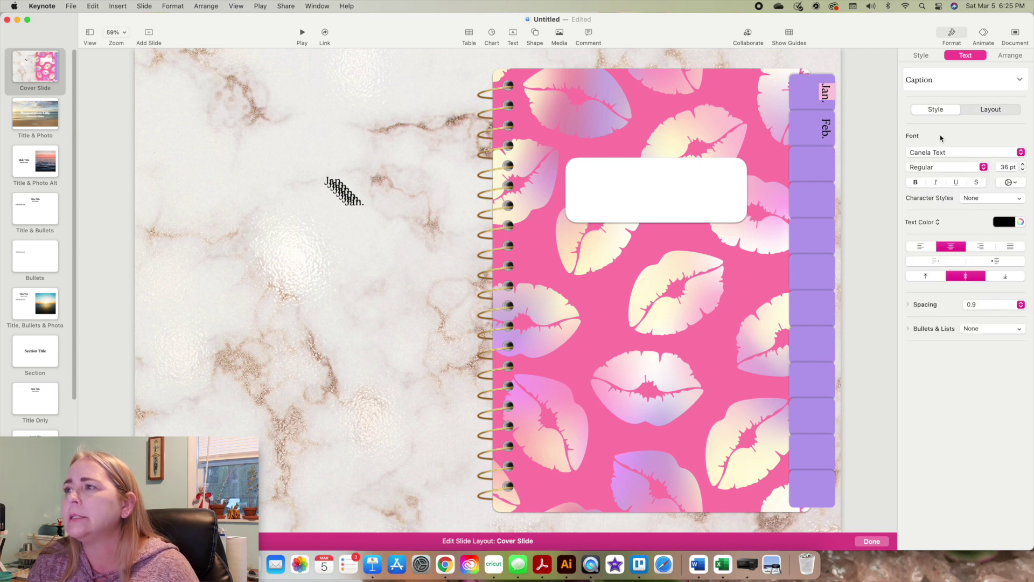
{"action": "left_click", "coordinate": [948, 154]}
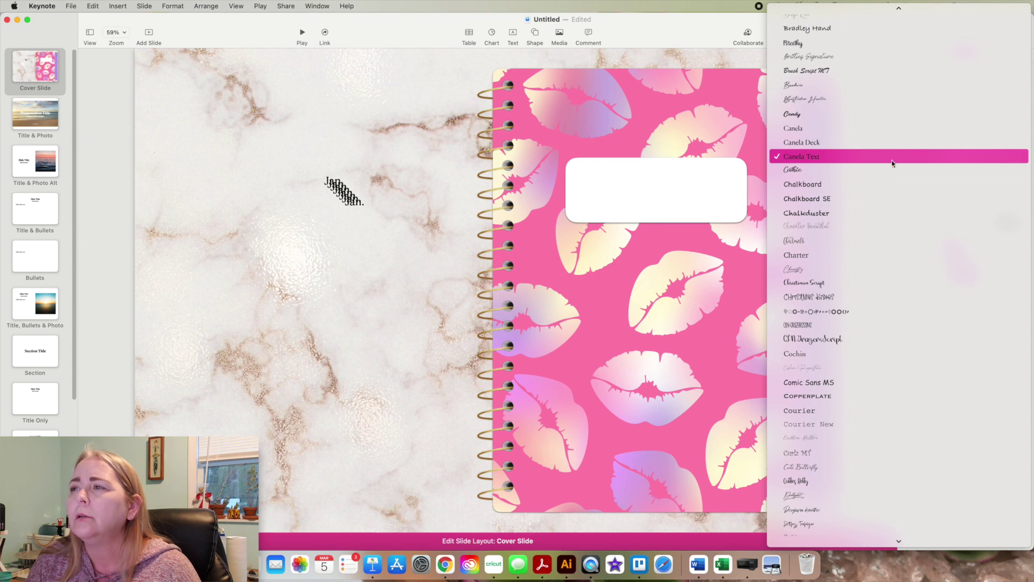
{"action": "left_click", "coordinate": [882, 171]}
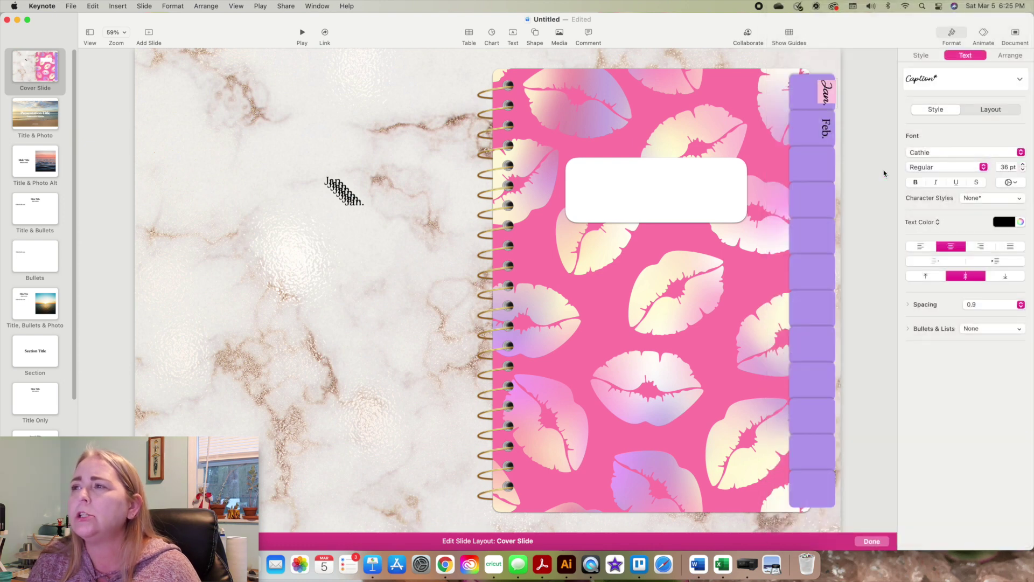
{"action": "left_click", "coordinate": [935, 152]}
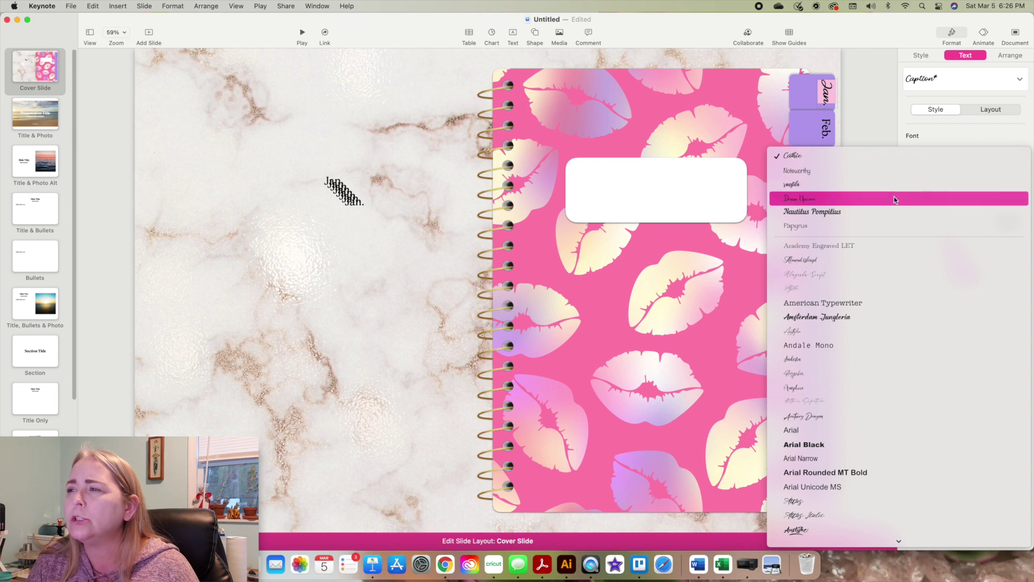
{"action": "left_click", "coordinate": [891, 211]}
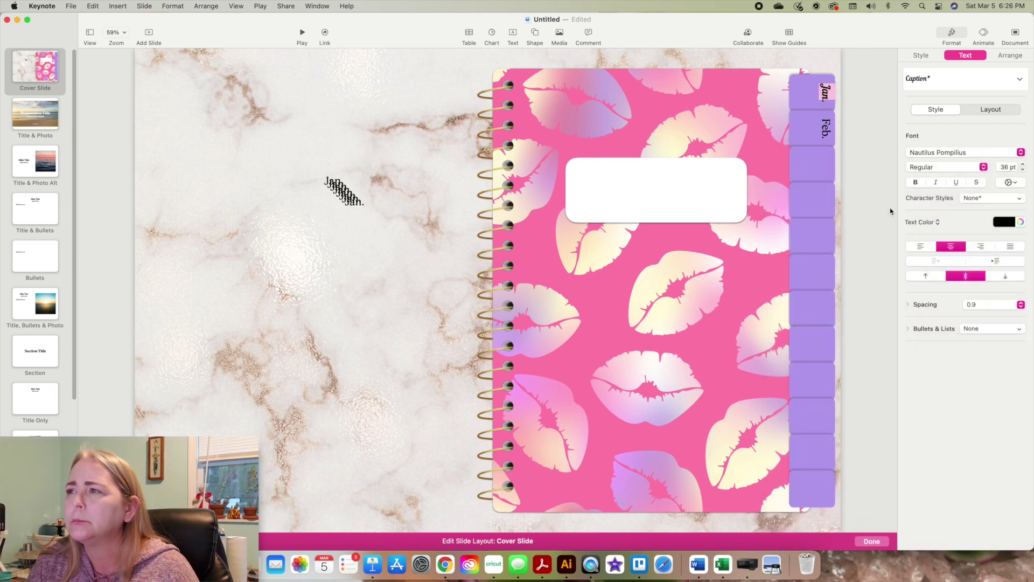
Set the first tab's "Jan." label in the BFC Santas Candy font, comparing it with Nautilus Pompilius.
{"action": "left_click", "coordinate": [924, 154]}
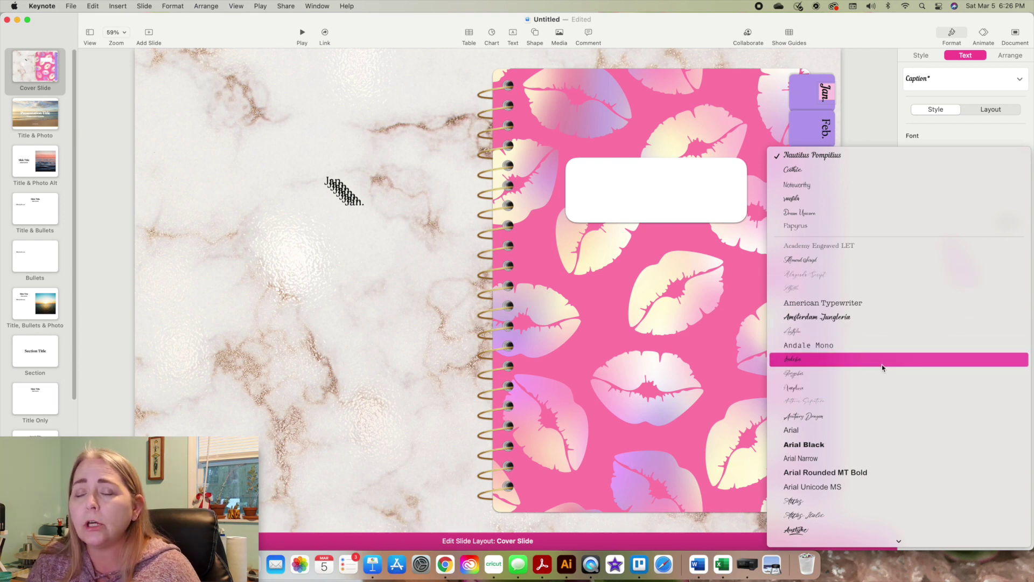
{"action": "scroll", "coordinate": [882, 367], "scroll_direction": "down", "scroll_amount": 10}
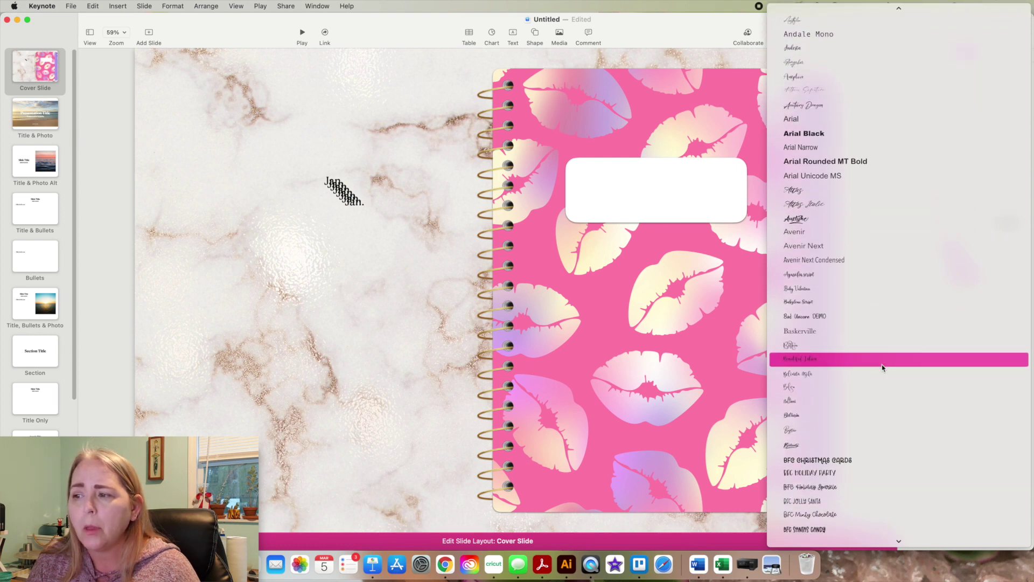
{"action": "scroll", "coordinate": [882, 364], "scroll_direction": "down", "scroll_amount": 6}
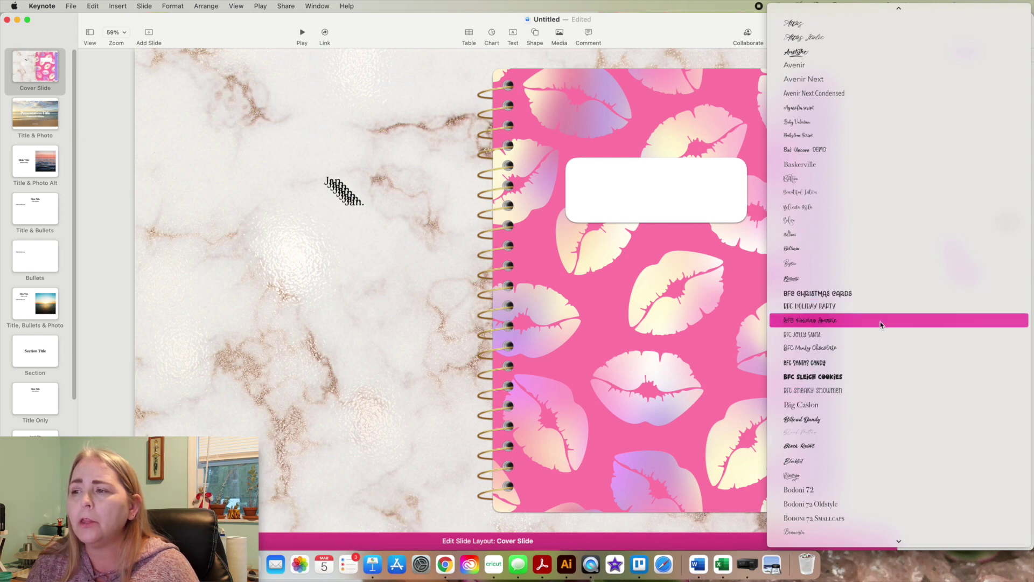
{"action": "left_click", "coordinate": [870, 362]}
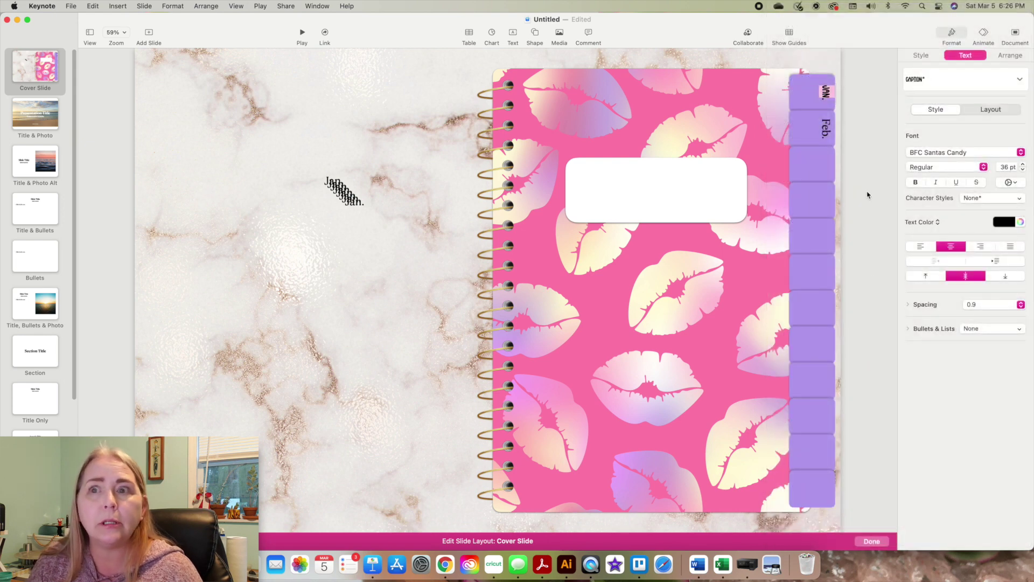
{"action": "left_click", "coordinate": [934, 153]}
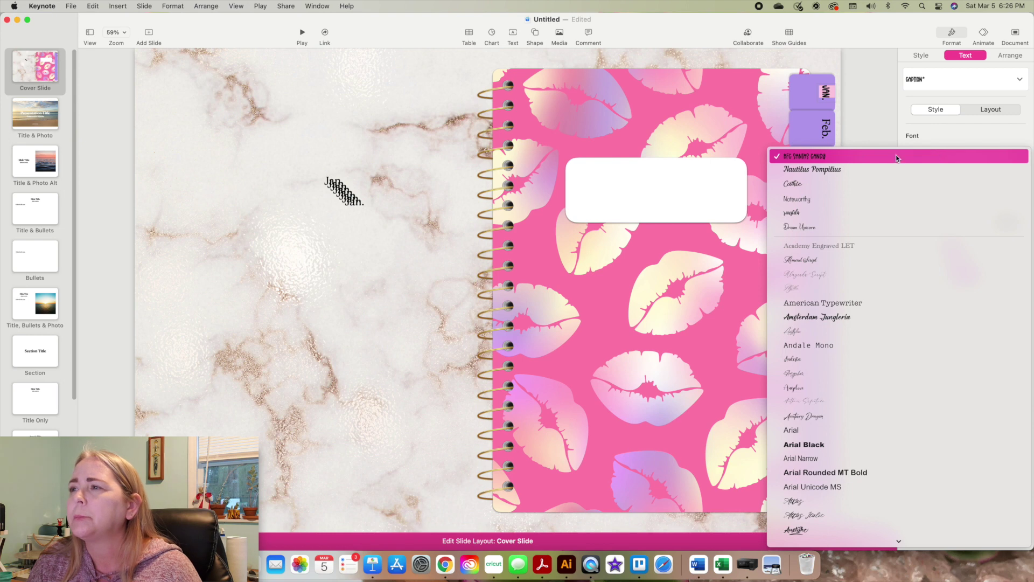
{"action": "left_click", "coordinate": [854, 170]}
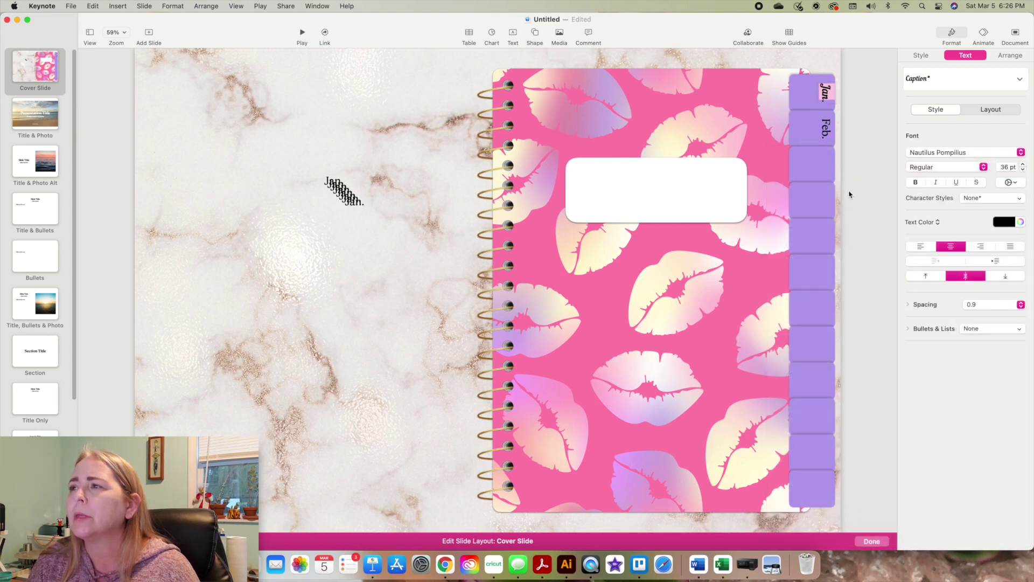
{"action": "left_click", "coordinate": [965, 154]}
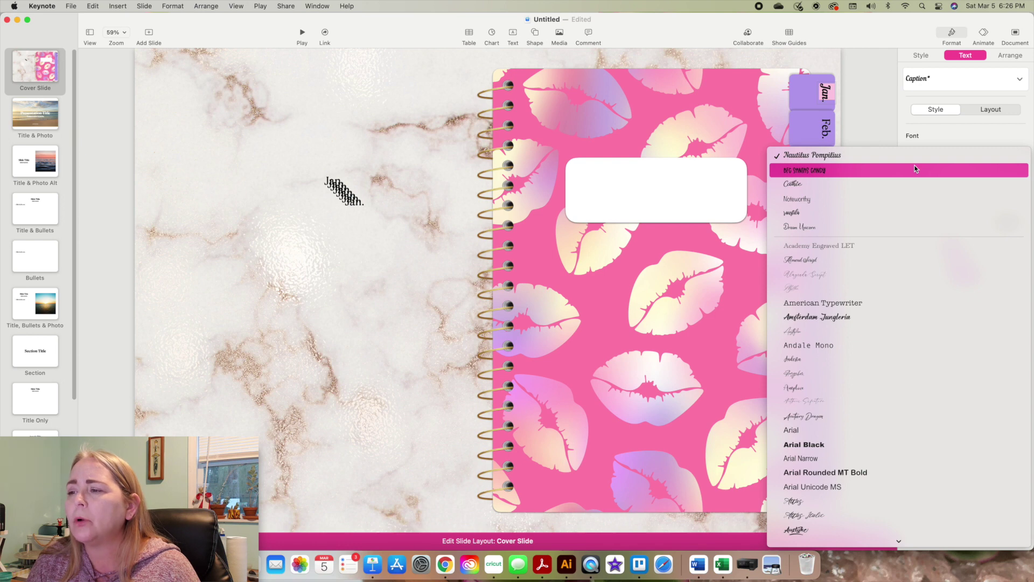
{"action": "left_click", "coordinate": [914, 170]}
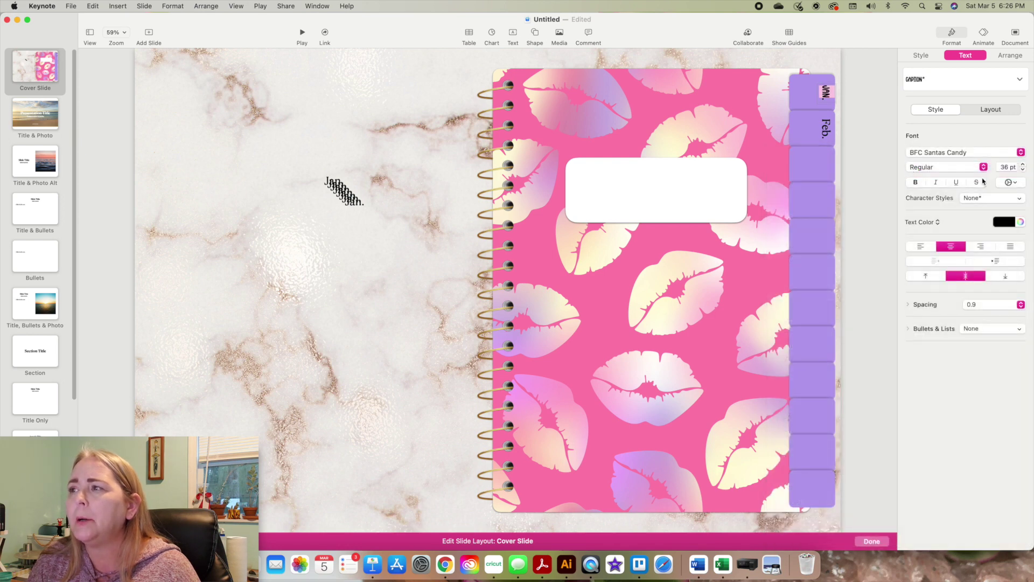
Enlarge the "Jan." label's font size to 75 pt and shift the label inward so it sits within the first tab.
{"action": "left_click", "coordinate": [1009, 167]}
{"action": "left_click", "coordinate": [1023, 165]}
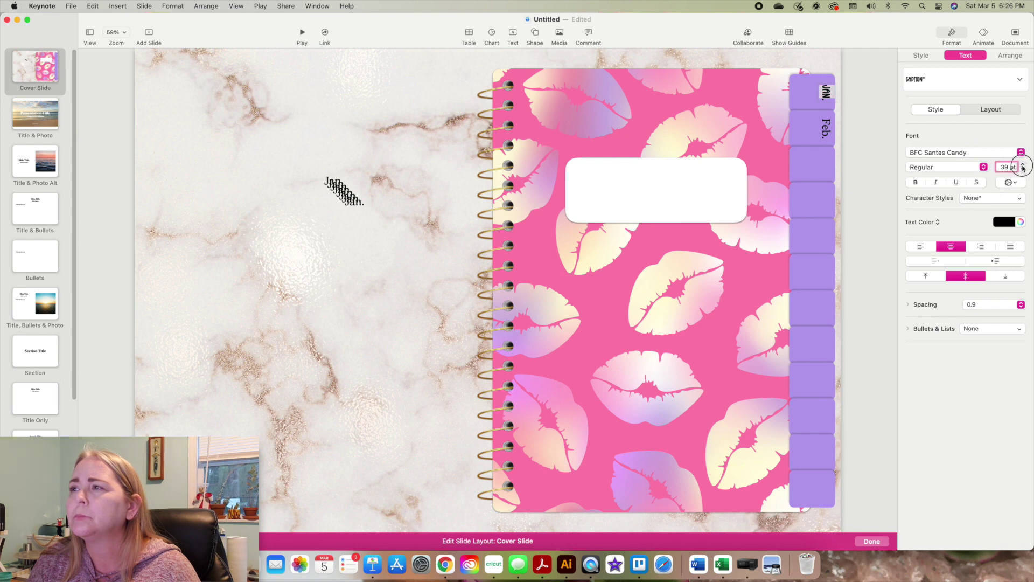
{"action": "left_click_drag", "start_coordinate": [1023, 167], "coordinate": [1023, 168]}
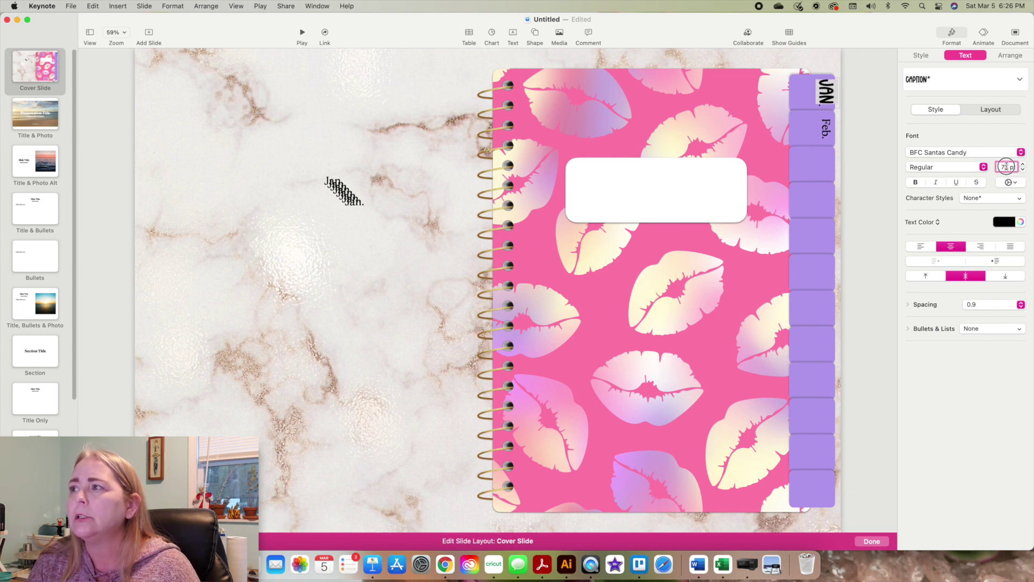
{"action": "type", "text": "5"}
{"action": "key", "text": "Return"}
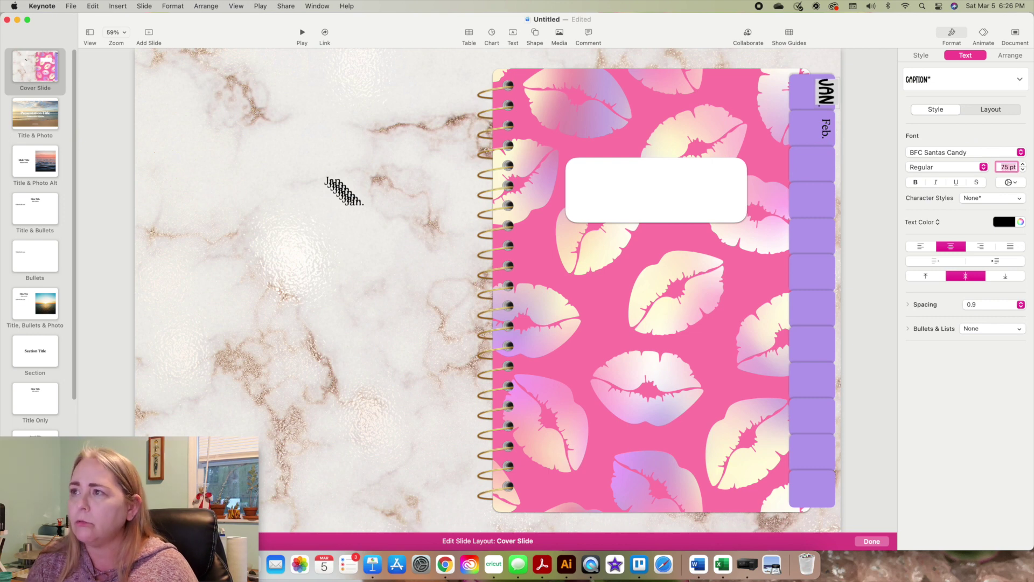
{"action": "left_click", "coordinate": [864, 97]}
{"action": "left_click_drag", "start_coordinate": [834, 94], "coordinate": [821, 92]}
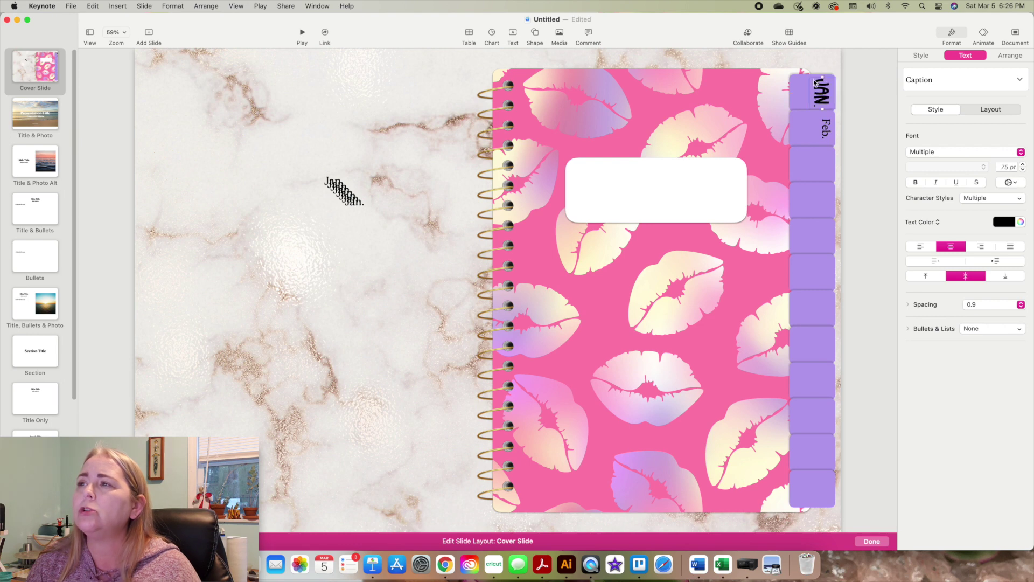
Send the first purple tab, selected together with its "Jan." label, to the back behind the notebook cover.
{"action": "left_click", "coordinate": [814, 65]}
{"action": "left_click", "coordinate": [818, 95]}
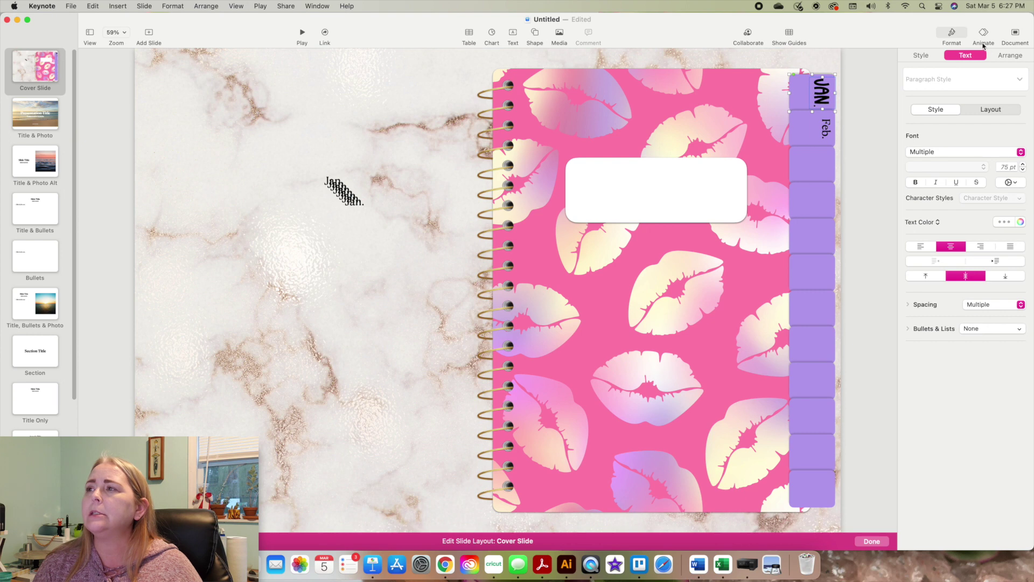
{"action": "left_click", "coordinate": [1003, 58]}
{"action": "left_click", "coordinate": [921, 80]}
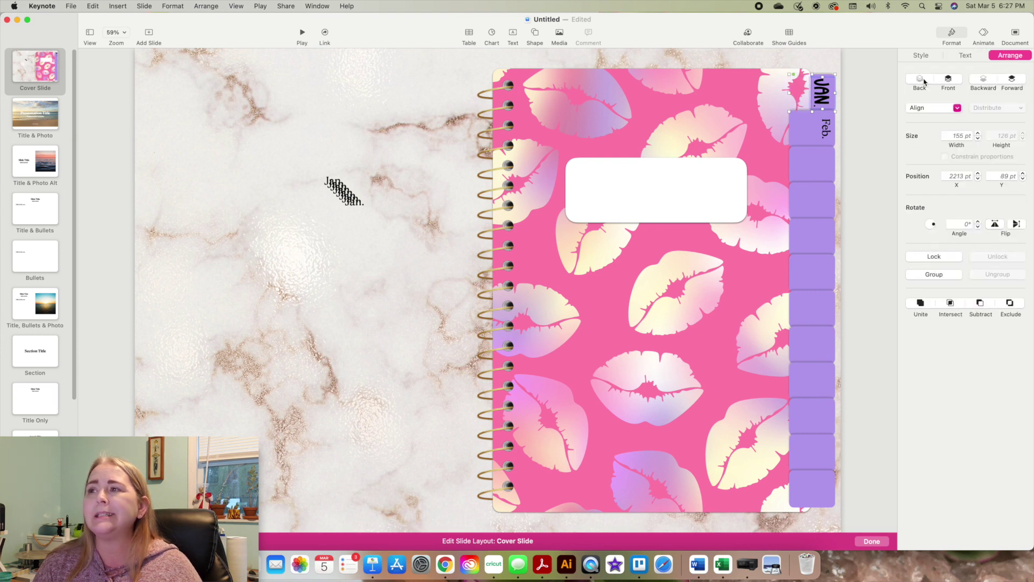
{"action": "left_click", "coordinate": [858, 100]}
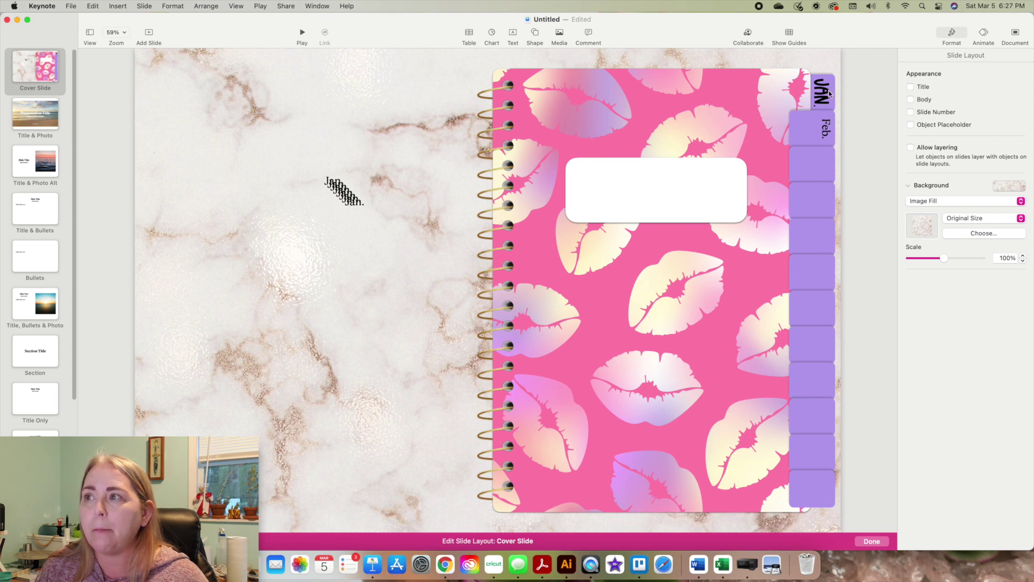
Delete the "Feb." label on the second tab and the stacked "Jan." copies on the marble background.
{"action": "left_click", "coordinate": [825, 128]}
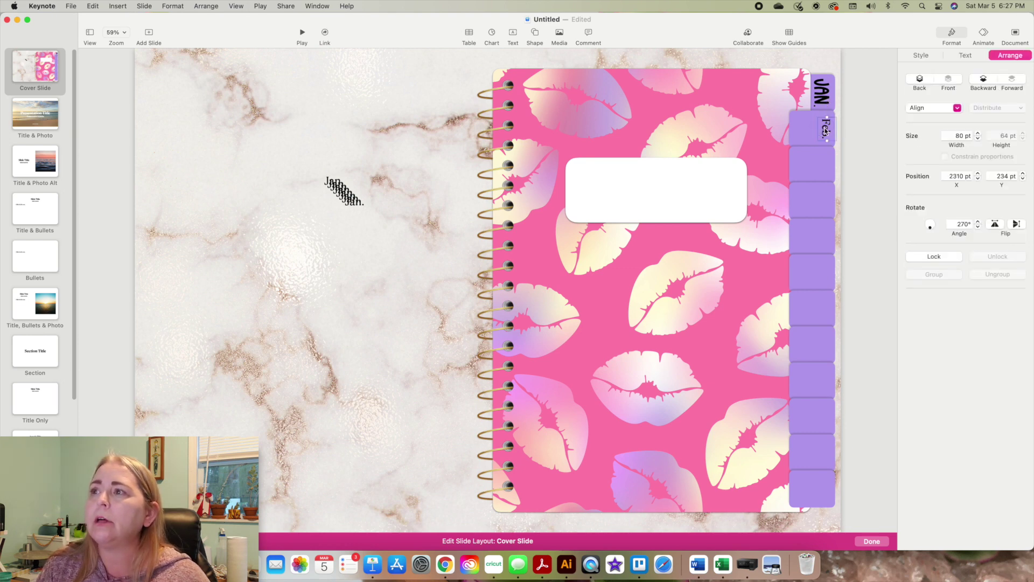
{"action": "key", "text": "Escape"}
{"action": "left_click_drag", "start_coordinate": [320, 167], "coordinate": [353, 226]}
{"action": "key", "text": "Delete"}
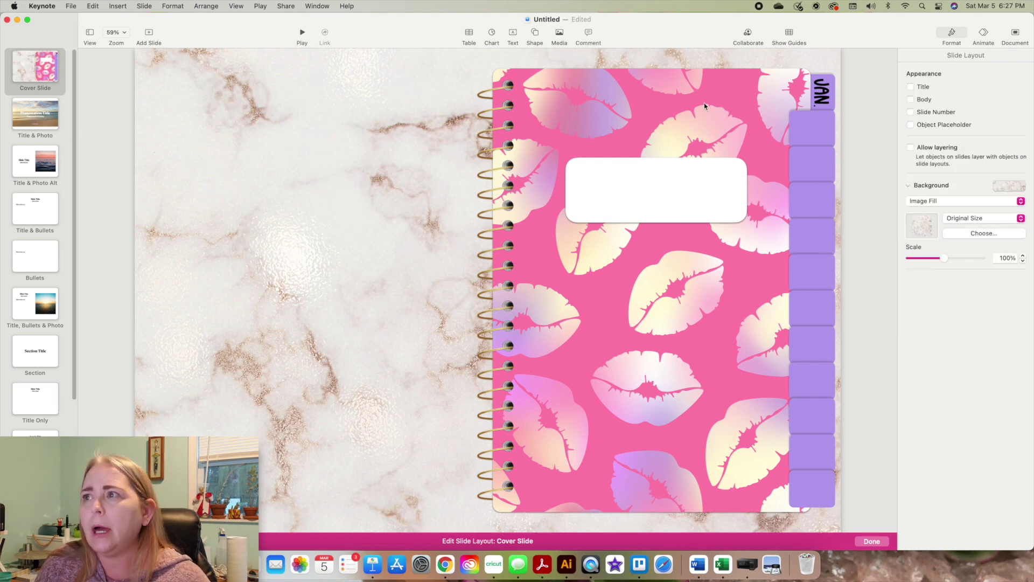
Bring the first purple tab, selected together with its "Jan." label, to the front of the notebook cover.
{"action": "left_click", "coordinate": [823, 91]}
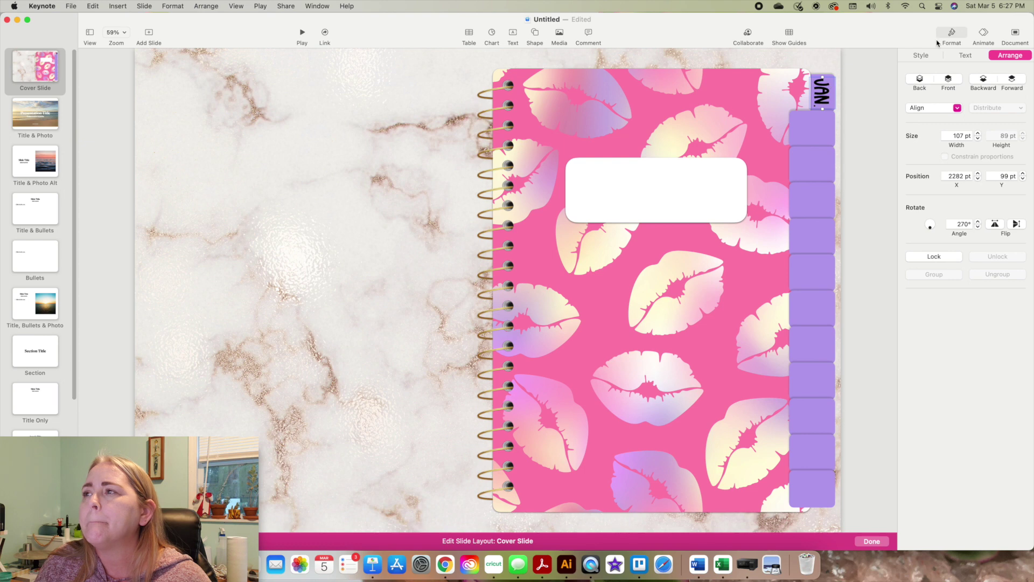
{"action": "left_click", "coordinate": [851, 75]}
{"action": "left_click_drag", "start_coordinate": [835, 69], "coordinate": [826, 93]}
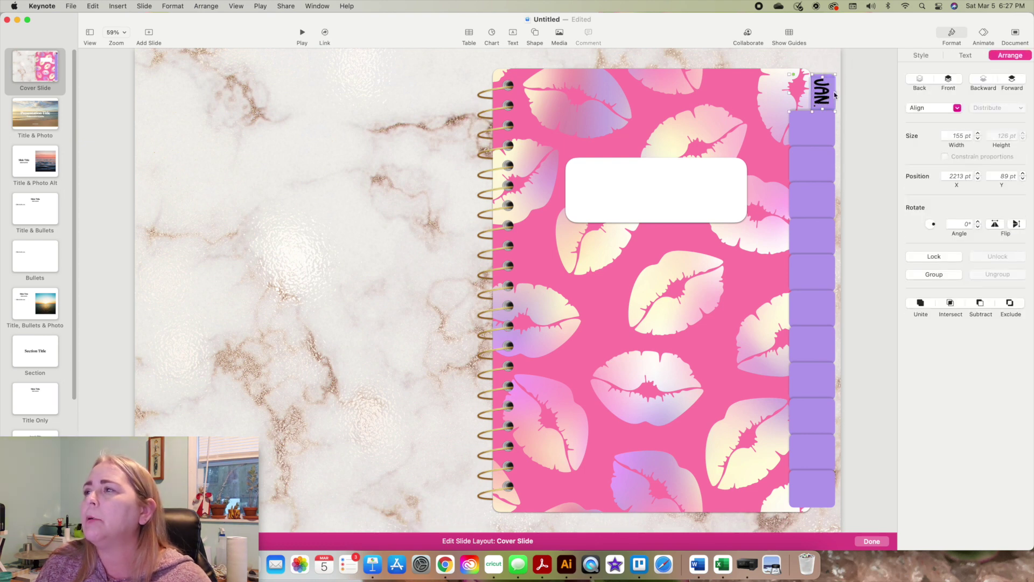
{"action": "left_click", "coordinate": [949, 81]}
{"action": "left_click", "coordinate": [873, 114]}
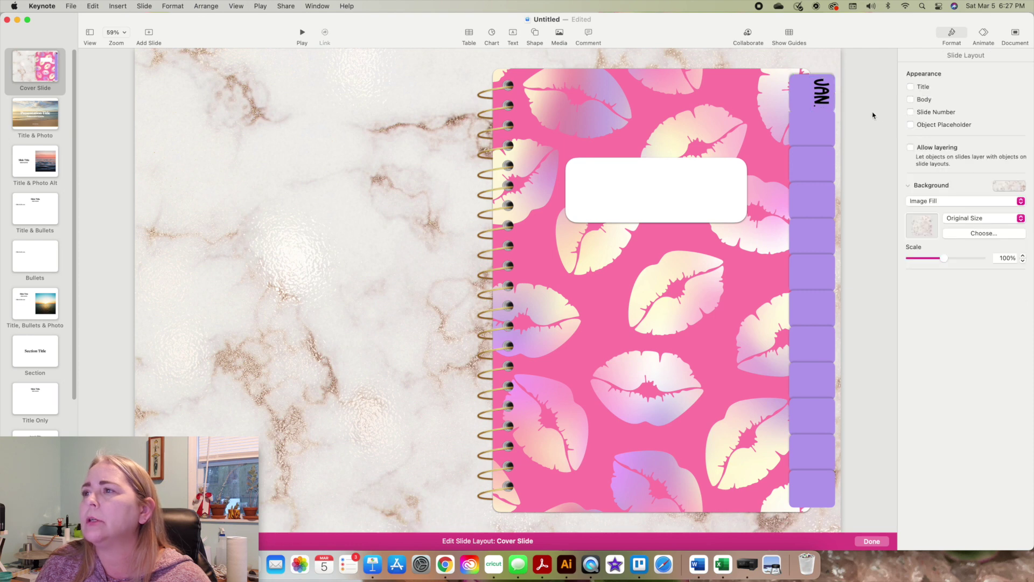
Send the first tab and its "Jan." label backward in the stacking order until they layer evenly with the second tab.
{"action": "left_click", "coordinate": [811, 118]}
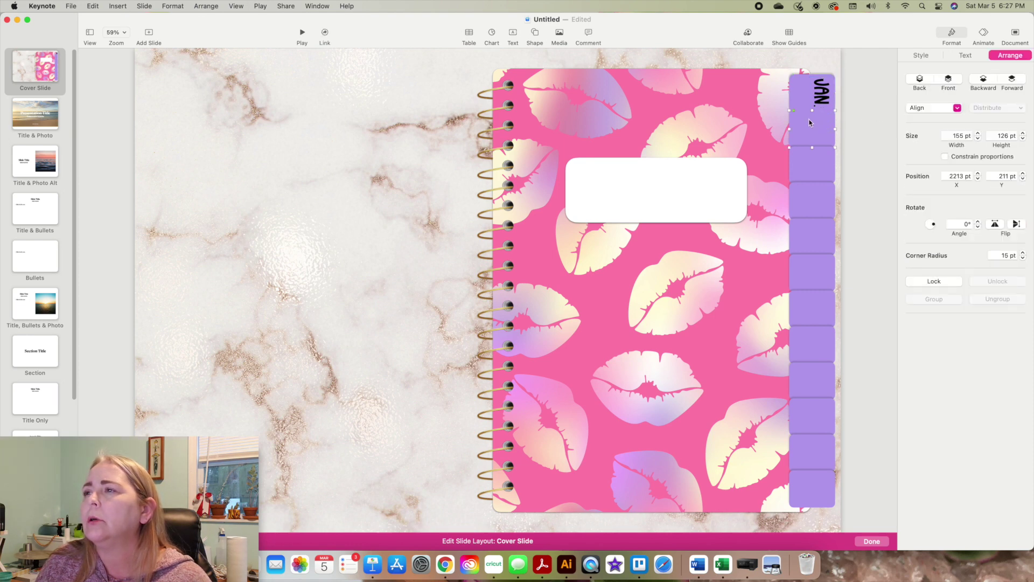
{"action": "left_click_drag", "start_coordinate": [808, 132], "coordinate": [807, 94]}
{"action": "left_click", "coordinate": [980, 82]}
{"action": "left_click", "coordinate": [873, 89]}
{"action": "left_click", "coordinate": [825, 97]}
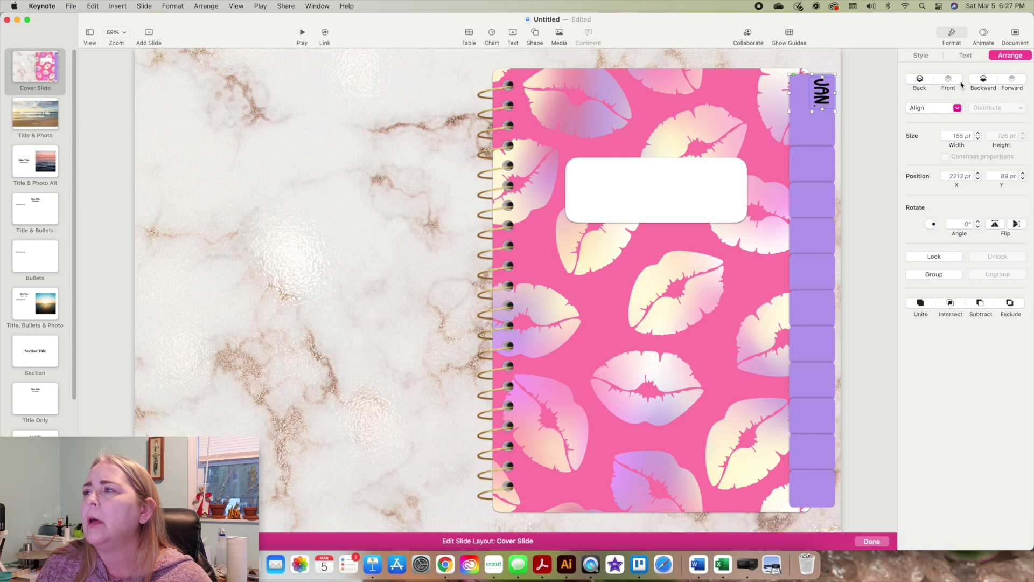
{"action": "left_click", "coordinate": [984, 81]}
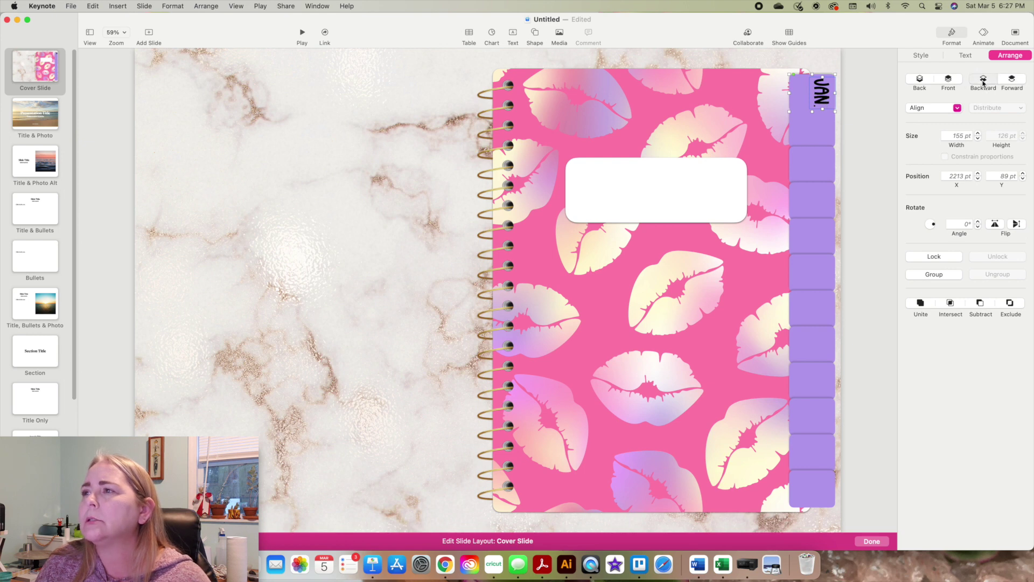
{"action": "left_click", "coordinate": [983, 82]}
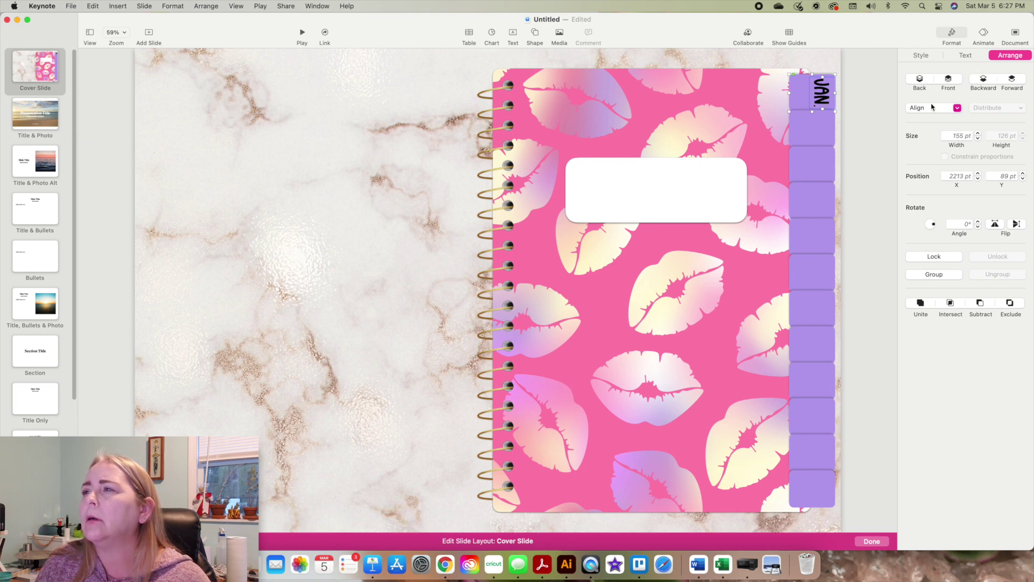
{"action": "left_click", "coordinate": [865, 133]}
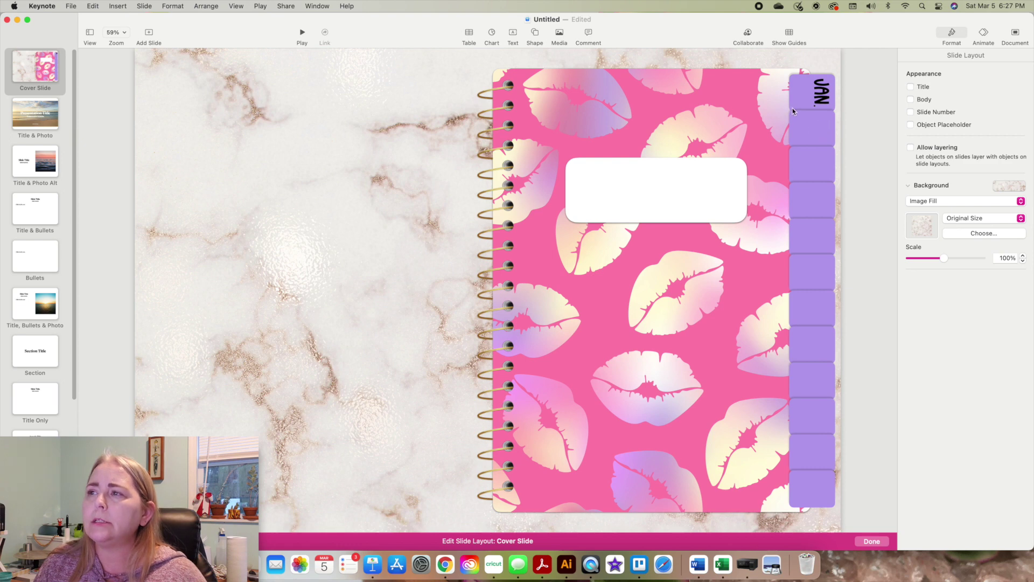
Duplicate the "Jan." label and place the copies on the second, third and fourth tabs.
{"action": "left_click", "coordinate": [822, 97]}
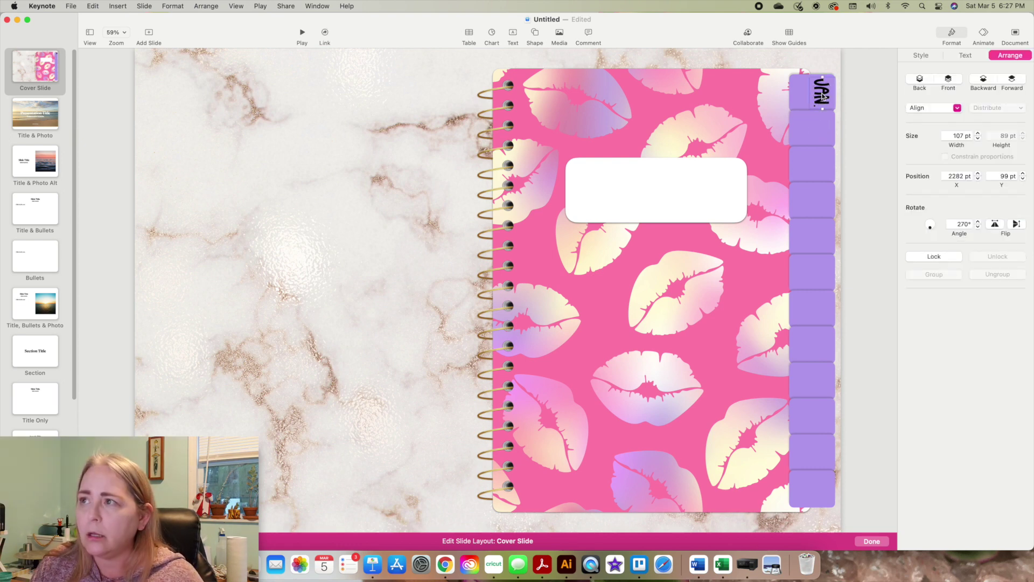
{"action": "key", "text": "super+d"}
{"action": "left_click_drag", "start_coordinate": [822, 97], "coordinate": [824, 159]}
{"action": "key", "text": "super+d"}
{"action": "left_click_drag", "start_coordinate": [823, 97], "coordinate": [823, 205]}
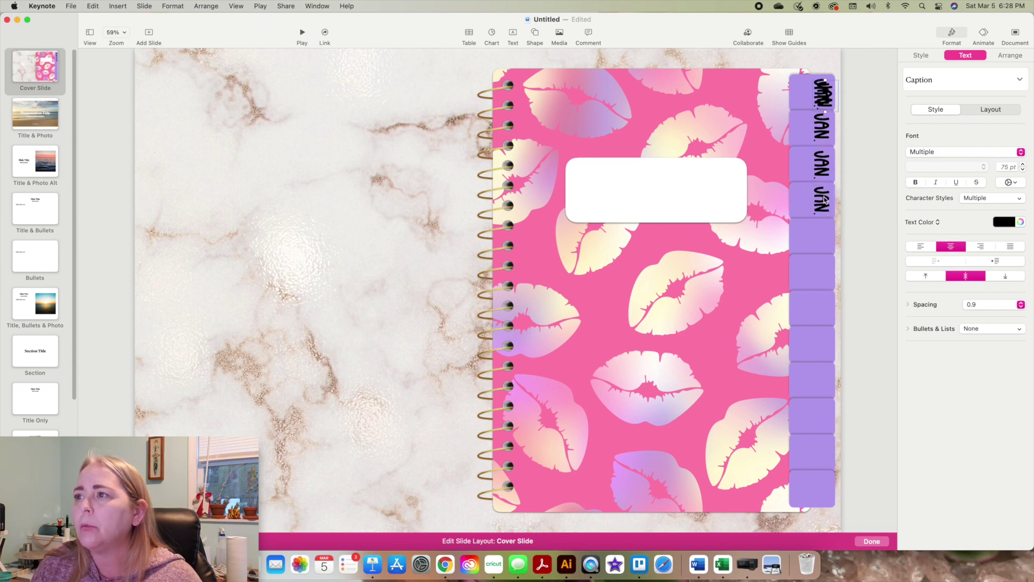
Place further copies of the "Jan." label on the fifth through ninth tabs, in line with those above.
{"action": "left_click_drag", "start_coordinate": [823, 206], "coordinate": [826, 309]}
{"action": "key", "text": "super+v"}
{"action": "left_click_drag", "start_coordinate": [828, 90], "coordinate": [827, 339]}
{"action": "key", "text": "super+v"}
{"action": "left_click_drag", "start_coordinate": [827, 92], "coordinate": [828, 380]}
{"action": "key", "text": "super+v"}
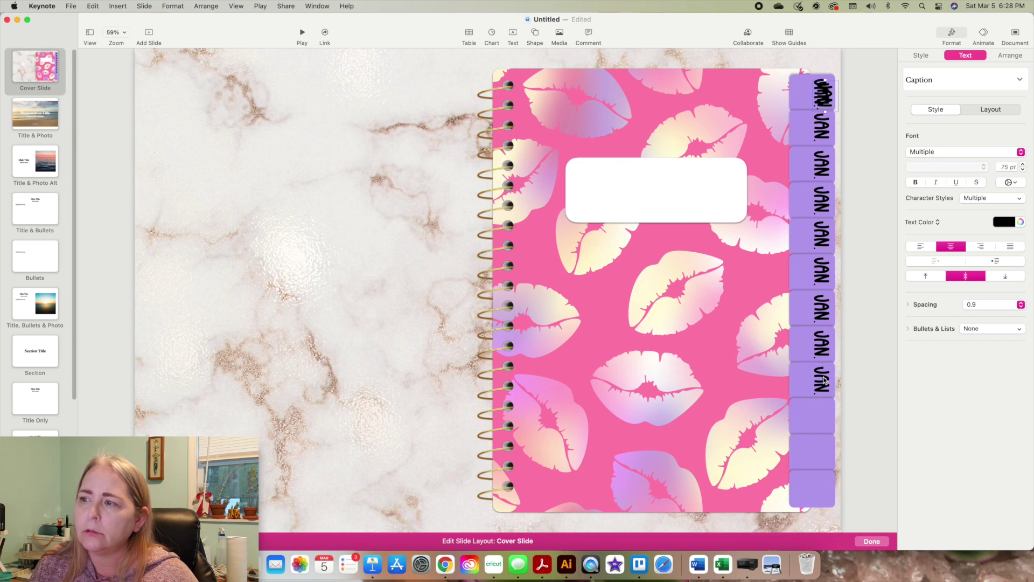
Place "Jan." label copies on the tenth, eleventh and twelfth tabs and delete the surplus copy on the first tab.
{"action": "left_click_drag", "start_coordinate": [830, 99], "coordinate": [825, 418]}
{"action": "key", "text": "super+v"}
{"action": "left_click_drag", "start_coordinate": [827, 96], "coordinate": [823, 444]}
{"action": "key", "text": "super+v"}
{"action": "left_click_drag", "start_coordinate": [828, 100], "coordinate": [825, 492]}
{"action": "key", "text": "super+v"}
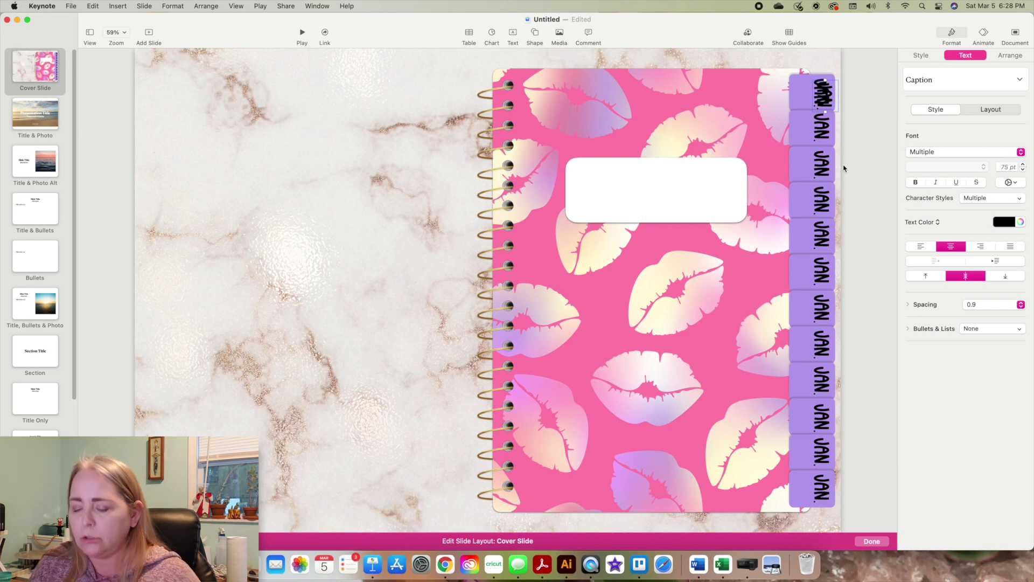
{"action": "key", "text": "Delete"}
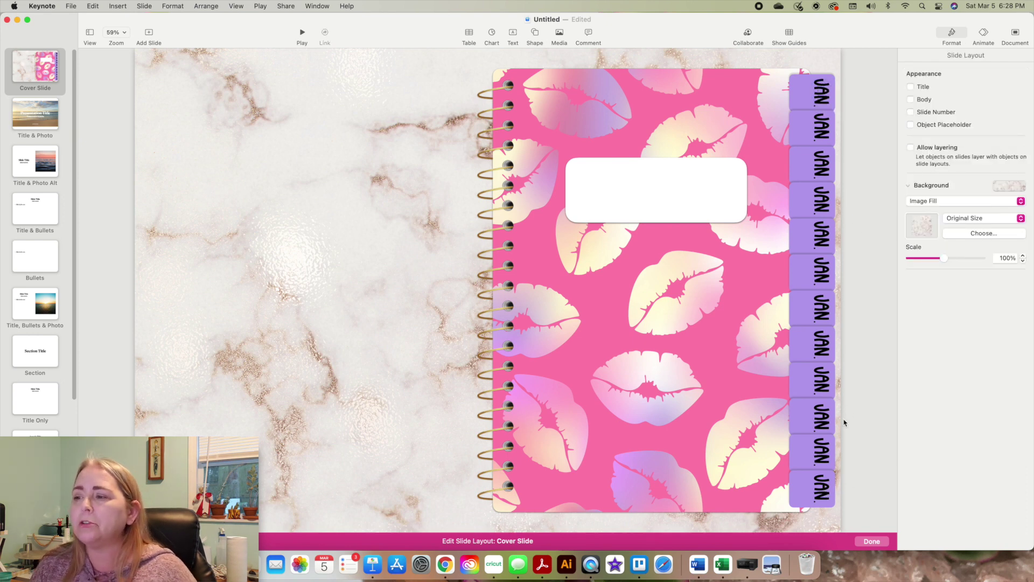
Try aligning the "Jan." label with the twelfth tab using the Center, Middle and Top alignments.
{"action": "left_click", "coordinate": [833, 482]}
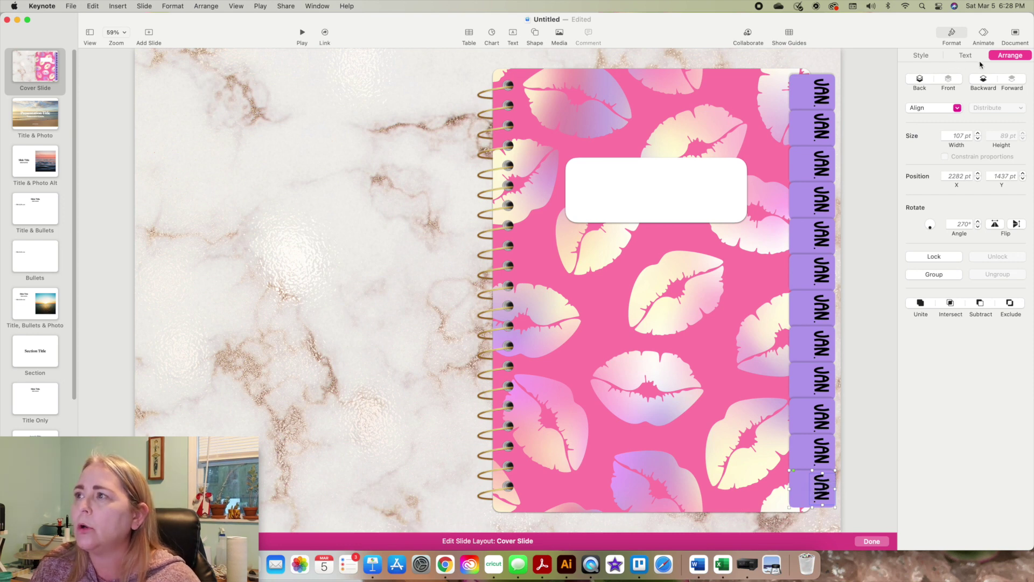
{"action": "left_click", "coordinate": [943, 108]}
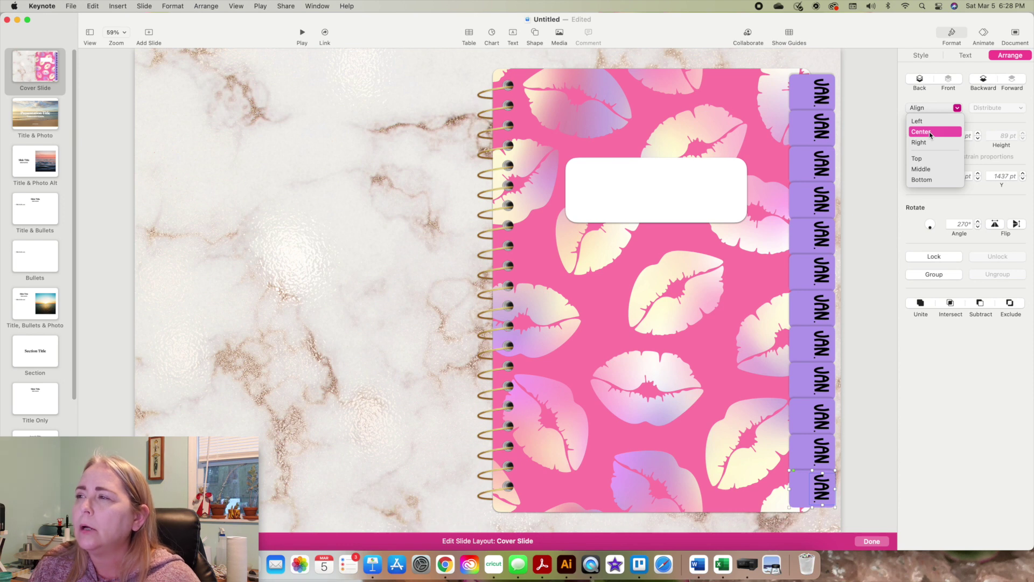
{"action": "left_click", "coordinate": [930, 132]}
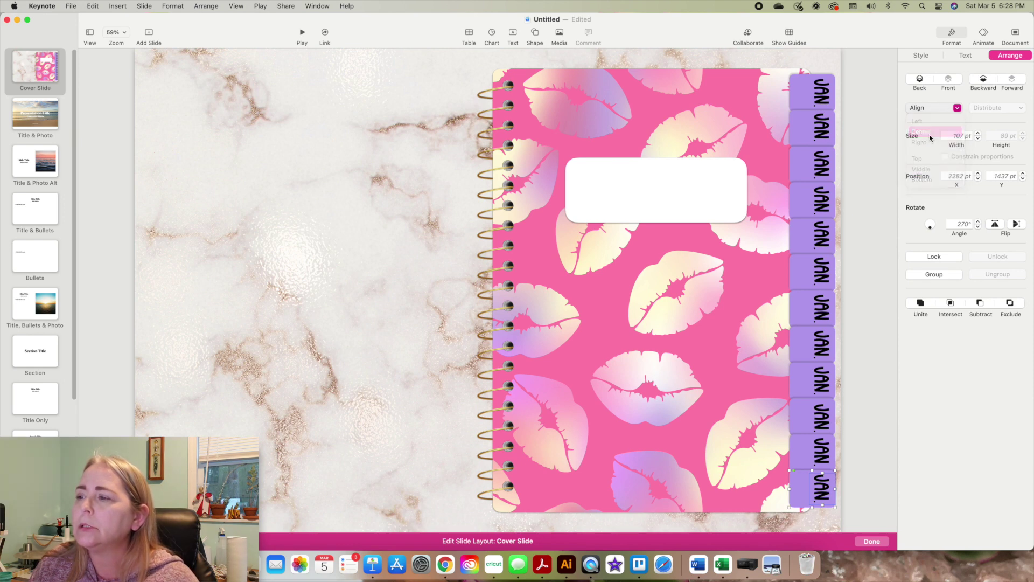
{"action": "left_click", "coordinate": [947, 108]}
{"action": "left_click", "coordinate": [936, 168]}
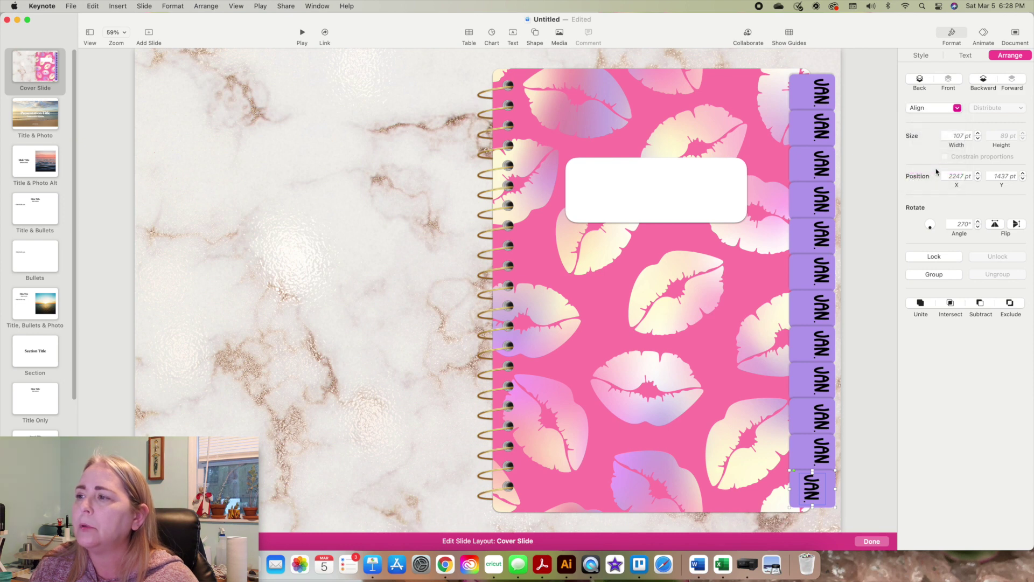
{"action": "left_click", "coordinate": [948, 107]}
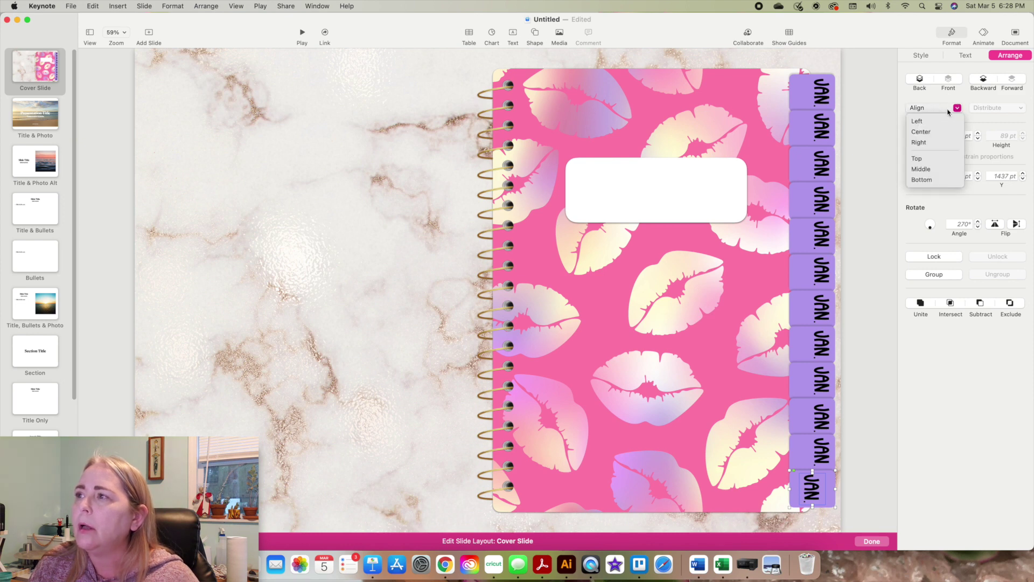
{"action": "left_click", "coordinate": [925, 159]}
{"action": "left_click_drag", "start_coordinate": [812, 487], "coordinate": [814, 488]}
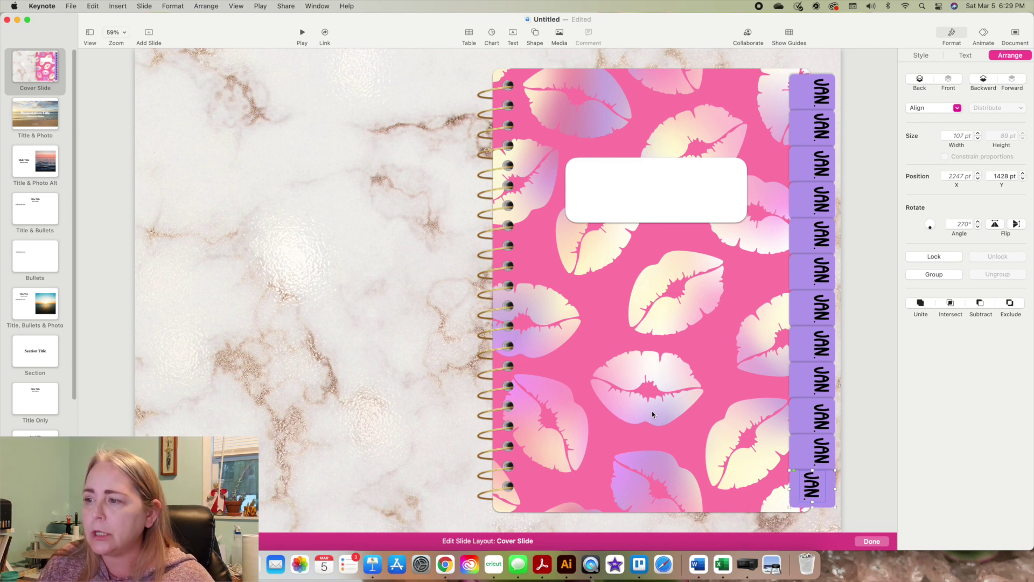
Move the twelfth tab's "Jan." label back outward, in line with the labels on the tabs above.
{"action": "left_click", "coordinate": [852, 515]}
{"action": "left_click", "coordinate": [813, 492]}
{"action": "left_click_drag", "start_coordinate": [813, 492], "coordinate": [821, 492]}
{"action": "left_click", "coordinate": [853, 484]}
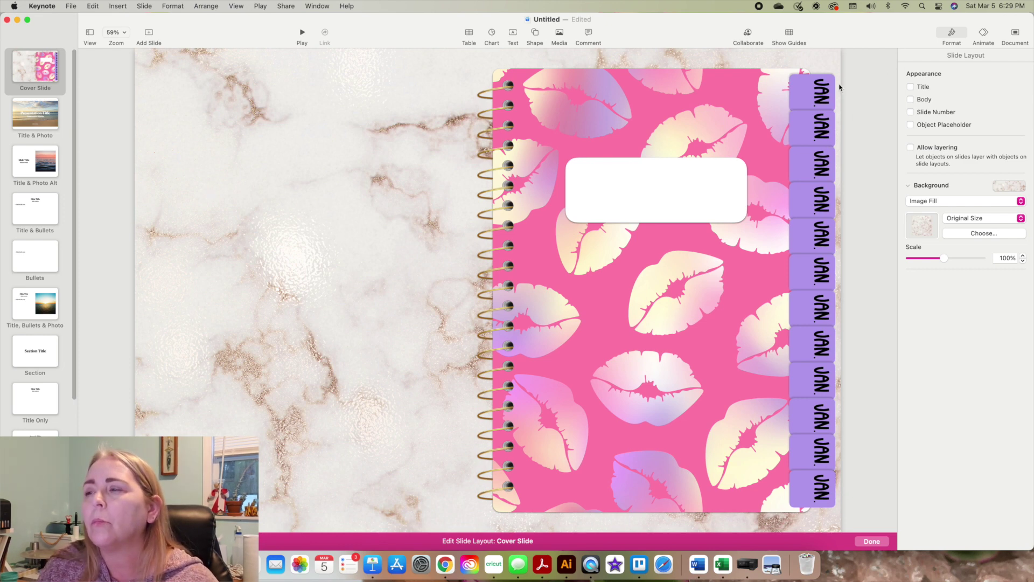
Change the second tab's label to "Feb." and the third tab's label to "Mar.".
{"action": "double_click", "coordinate": [828, 124]}
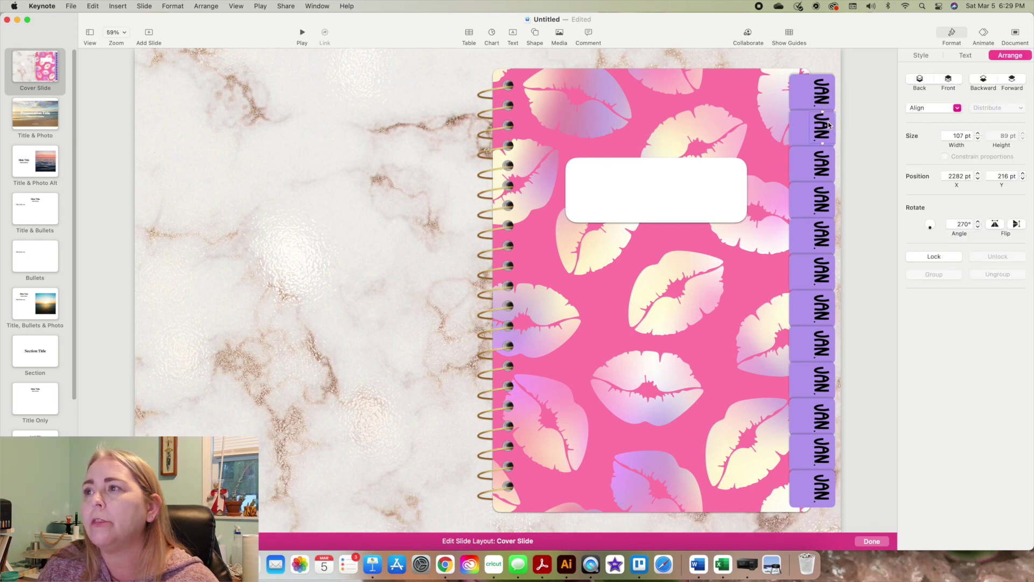
{"action": "type", "text": "Fe"}
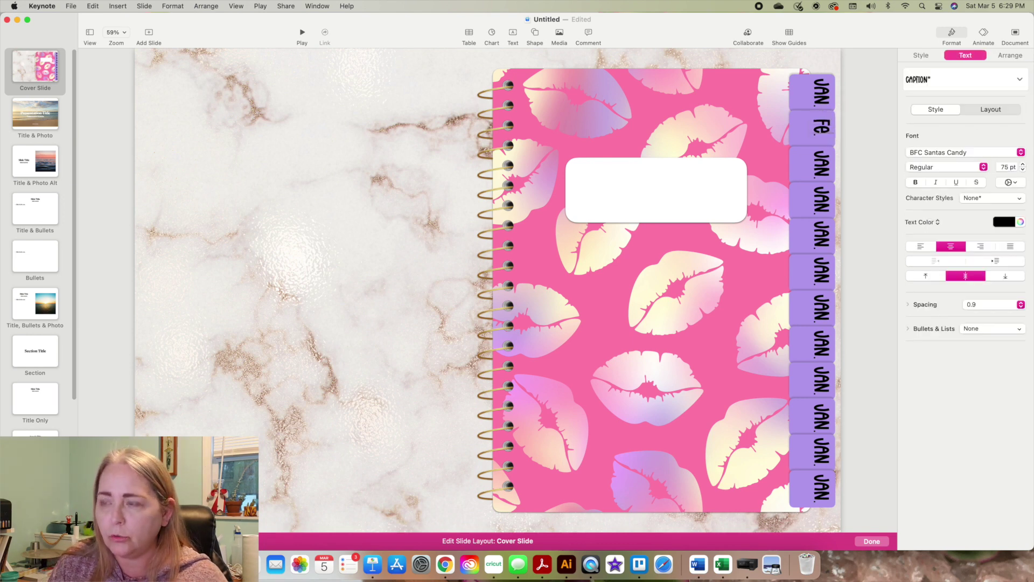
{"action": "type", "text": "b."}
{"action": "double_click", "coordinate": [828, 165]}
{"action": "type", "text": "Mar"}
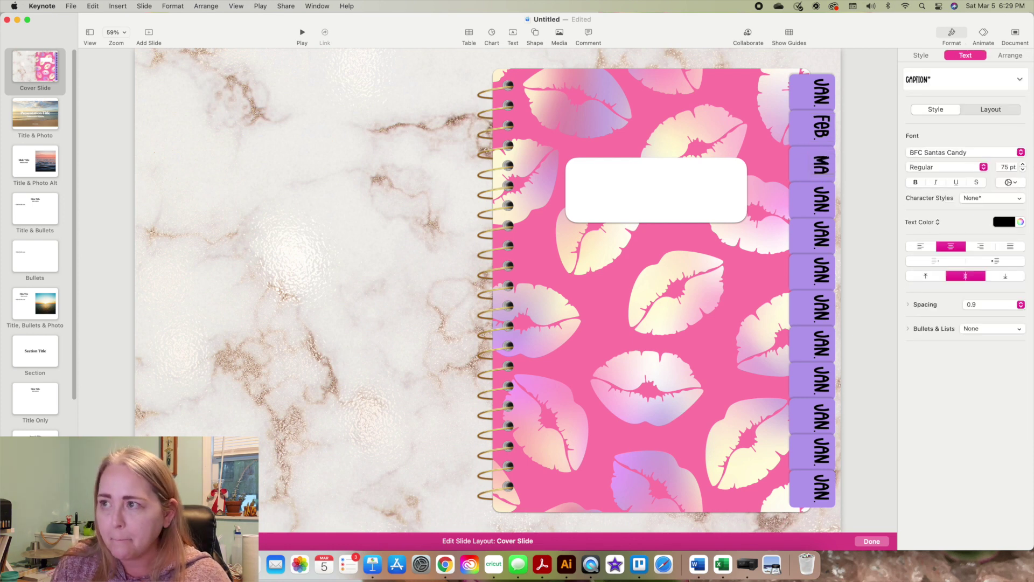
{"action": "type", "text": "."}
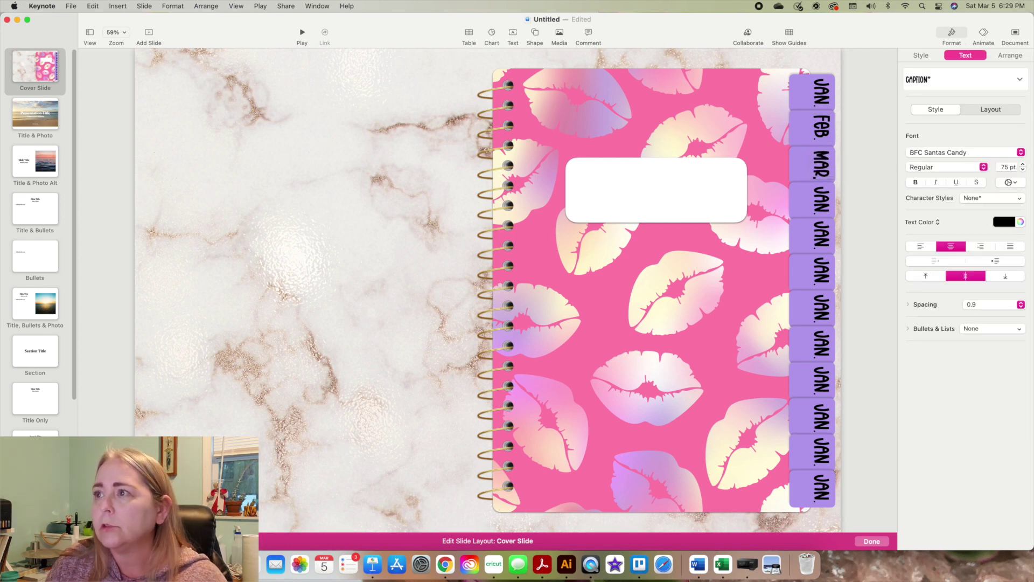
Change the labels on the fourth, fifth and sixth tabs to "Apr.", "May" and "June".
{"action": "double_click", "coordinate": [823, 203]}
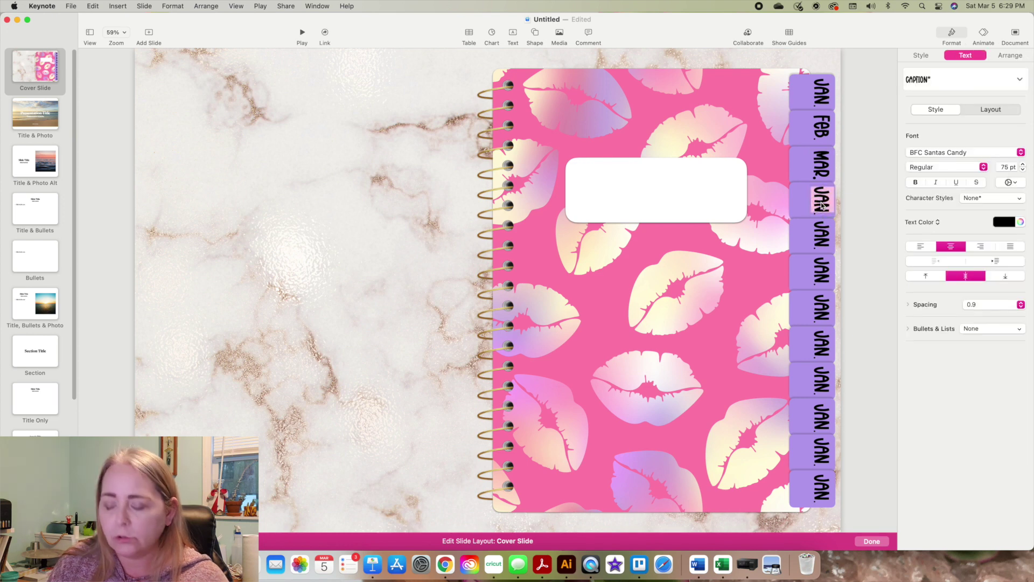
{"action": "type", "text": "Apr."}
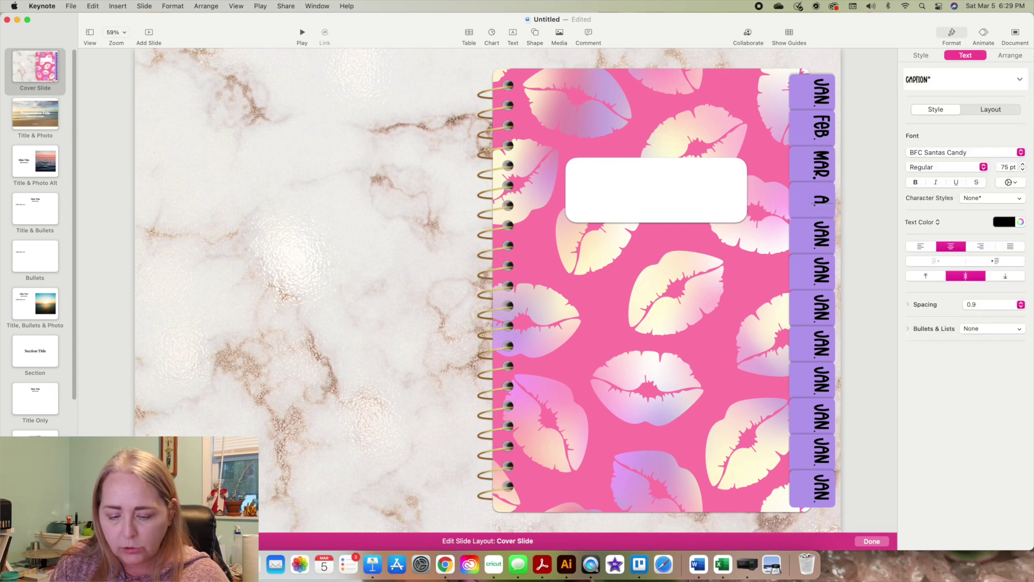
{"action": "double_click", "coordinate": [827, 242]}
{"action": "type", "text": "May"}
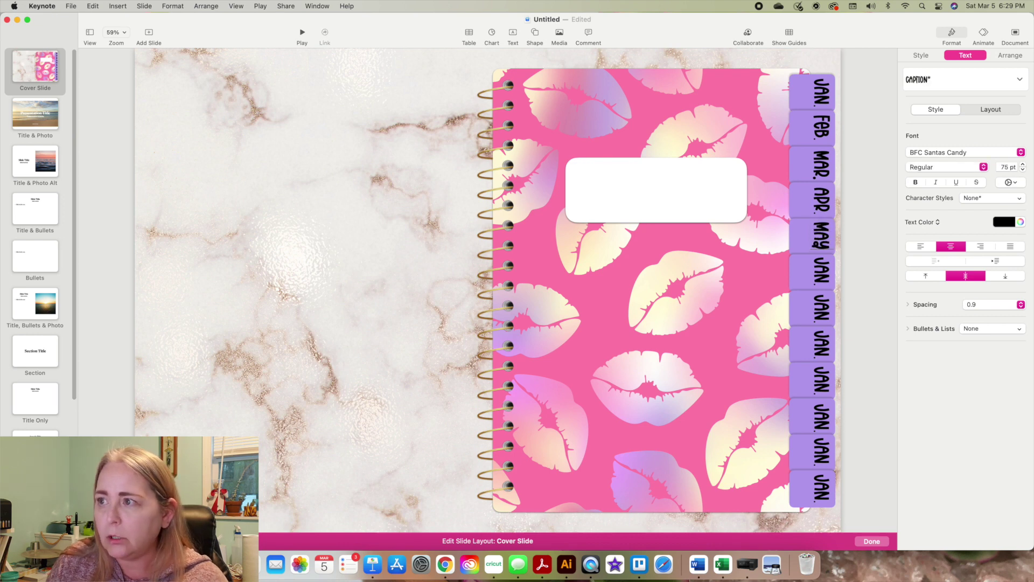
{"action": "double_click", "coordinate": [819, 277]}
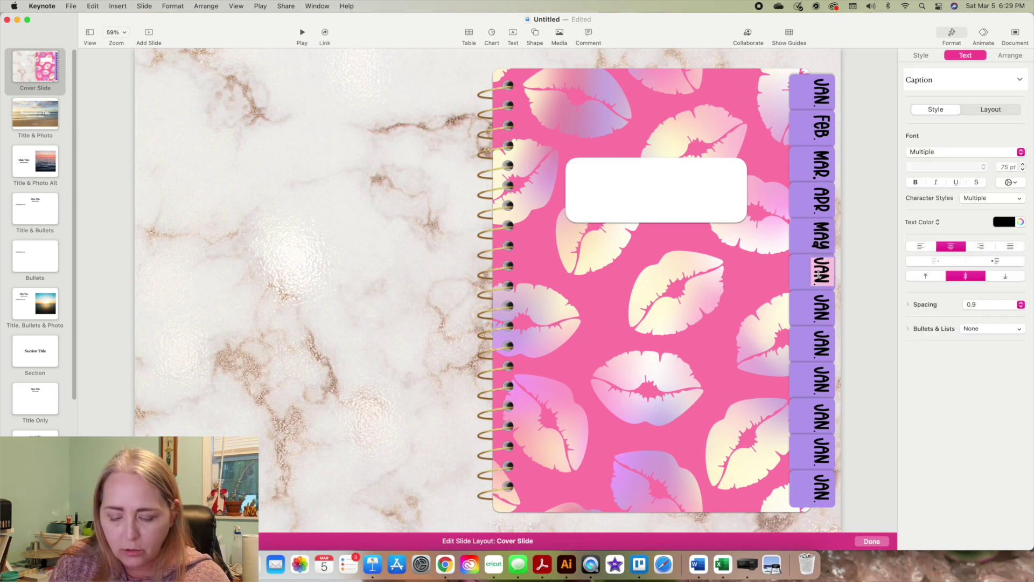
{"action": "type", "text": "June"}
Change the labels on the seventh, eighth and ninth tabs to "July", "Aug." and "Sept.".
{"action": "double_click", "coordinate": [819, 316]}
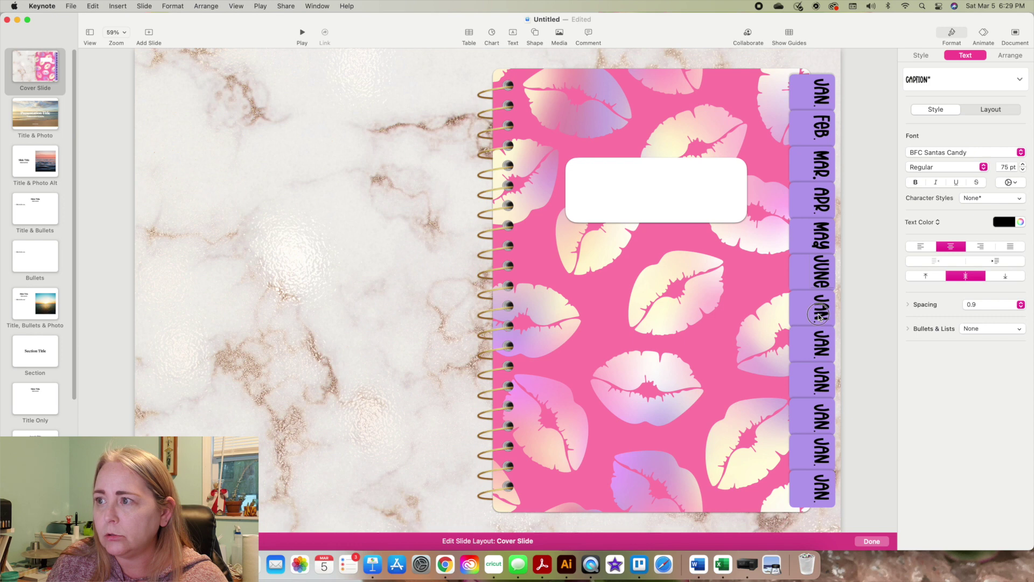
{"action": "type", "text": "July"}
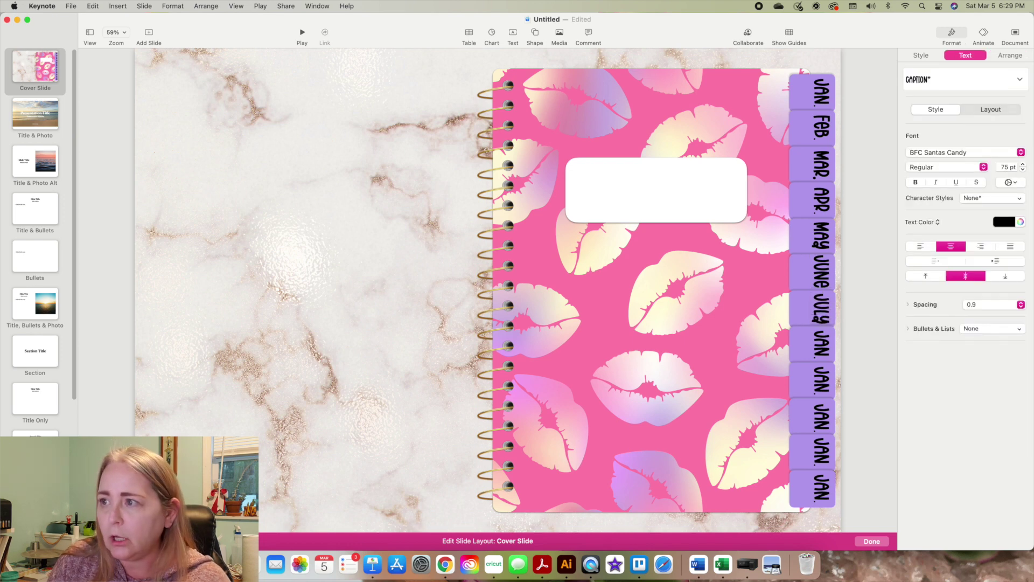
{"action": "double_click", "coordinate": [819, 345]}
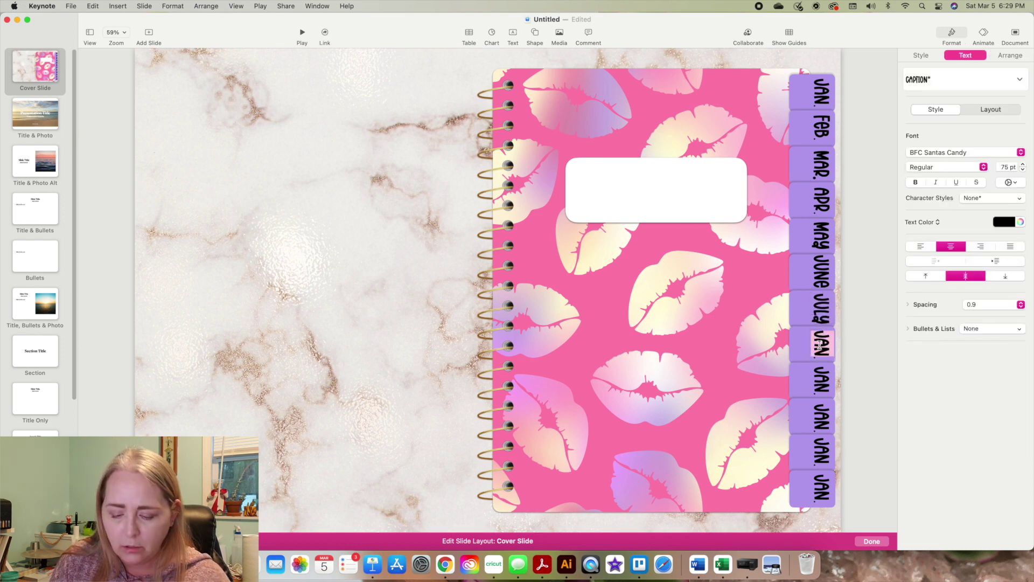
{"action": "type", "text": "Aug."}
{"action": "left_click", "coordinate": [820, 379]}
{"action": "double_click", "coordinate": [819, 379]}
{"action": "type", "text": "Sep."}
{"action": "key", "text": "BackSpace"}
{"action": "key", "text": "BackSpace"}
{"action": "key", "text": "BackSpace"}
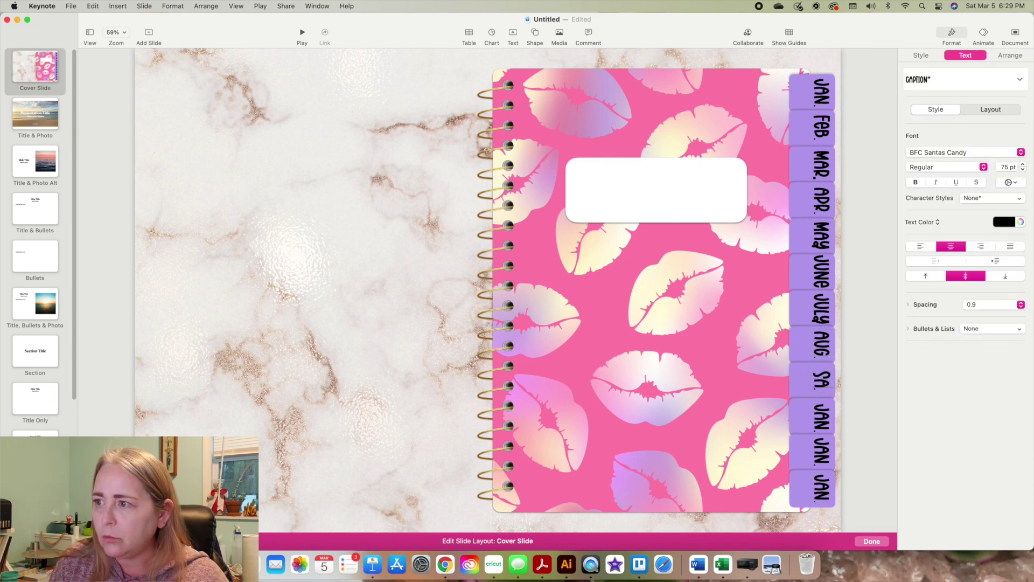
{"action": "type", "text": "ept."}
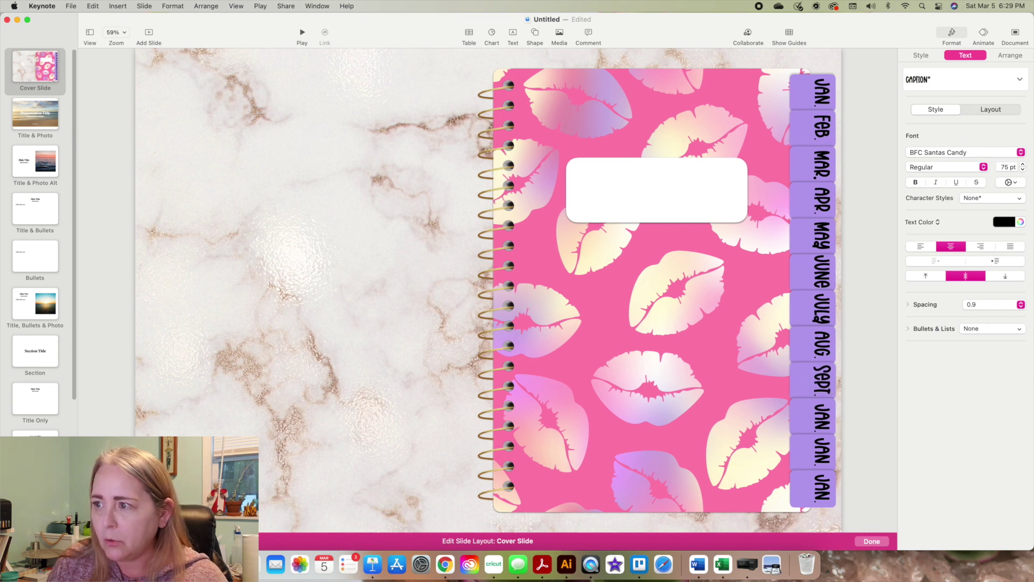
Change the labels on the tenth, eleventh and twelfth tabs to "Oct.", "Nov." and "Dec.".
{"action": "double_click", "coordinate": [816, 418]}
{"action": "type", "text": "Oct."}
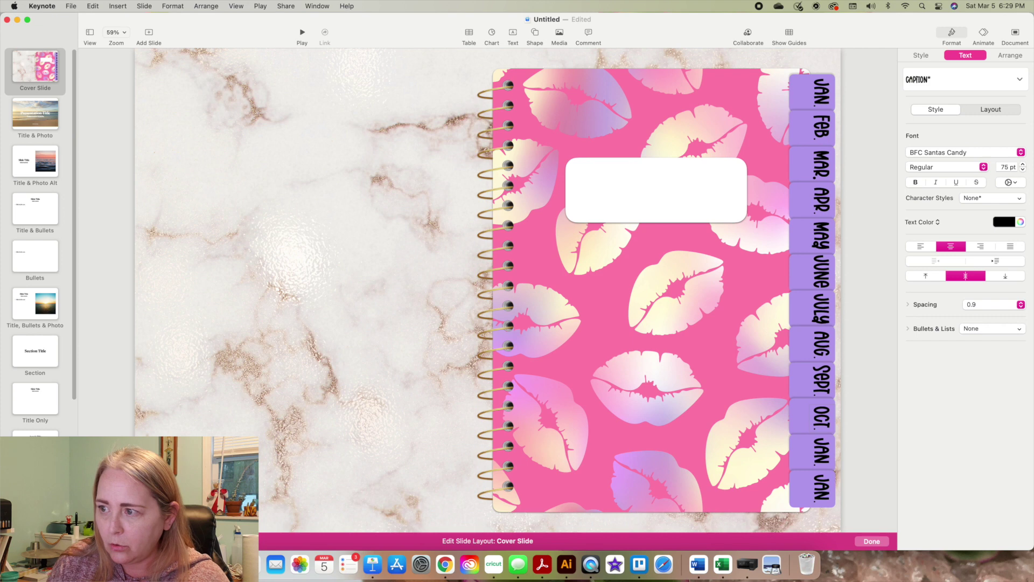
{"action": "left_click", "coordinate": [826, 449]}
{"action": "double_click", "coordinate": [826, 448]}
{"action": "type", "text": "Nov"}
{"action": "left_click", "coordinate": [824, 483]}
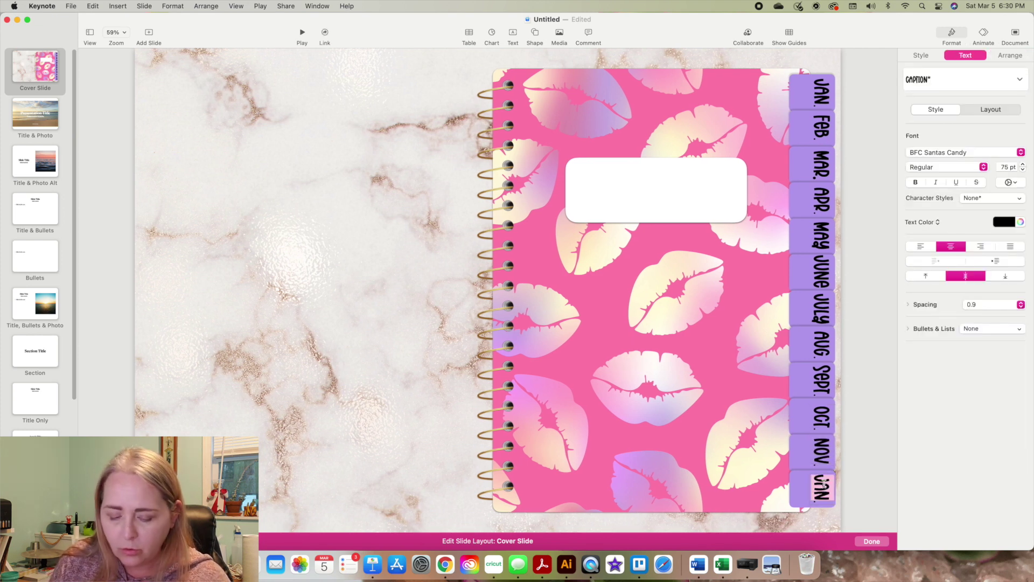
{"action": "type", "text": "Dec."}
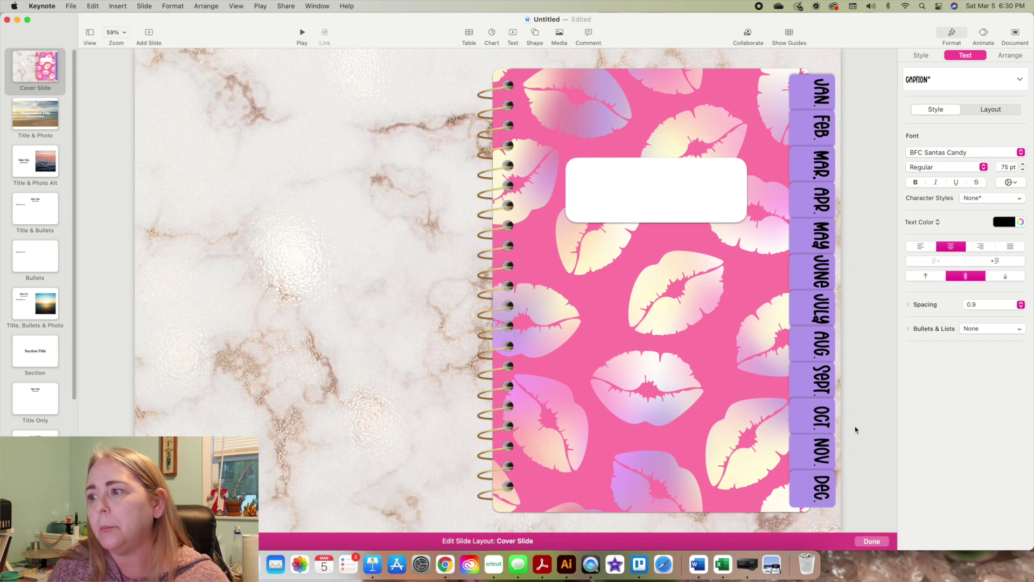
{"action": "left_click", "coordinate": [856, 434]}
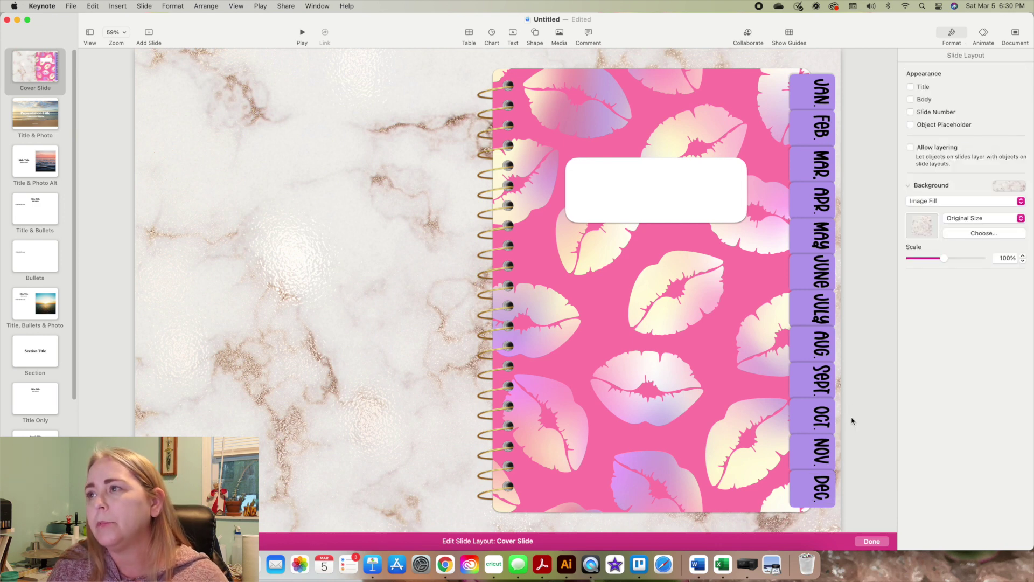
Group all twelve purple tabs with their month labels into one object.
{"action": "left_click", "coordinate": [833, 81]}
{"action": "left_click_drag", "start_coordinate": [821, 111], "coordinate": [824, 501]}
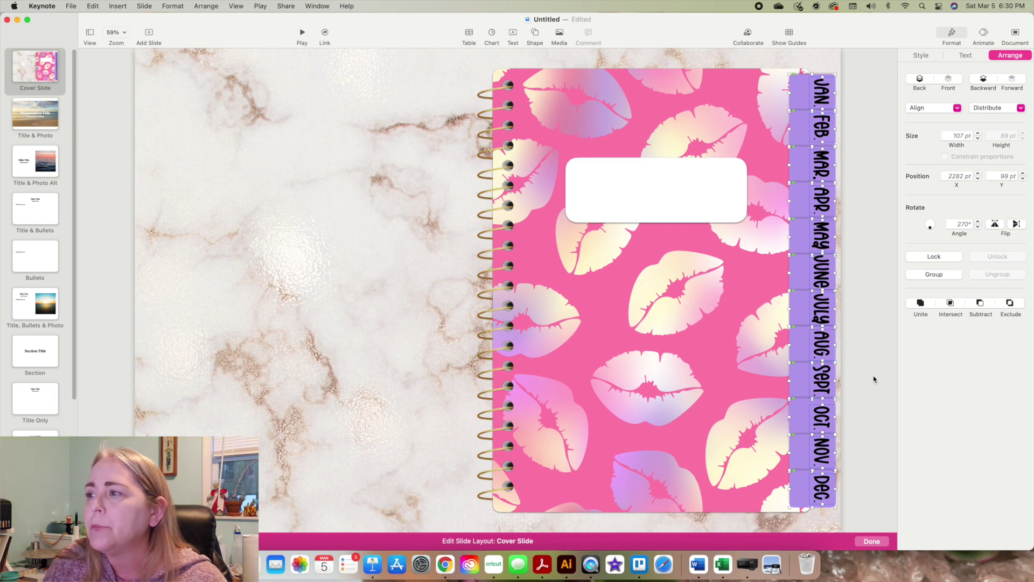
{"action": "left_click", "coordinate": [938, 276]}
{"action": "left_click", "coordinate": [884, 247]}
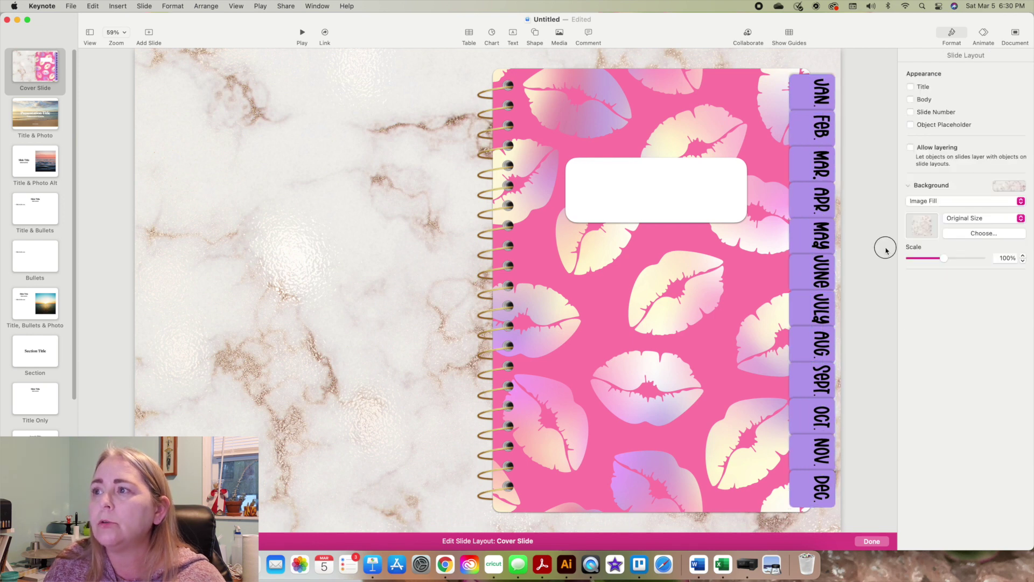
Position the tab group along the notebook's outer edge at X 2215 pt, Y 87 pt and send it behind the cover.
{"action": "left_click_drag", "start_coordinate": [803, 204], "coordinate": [436, 162]}
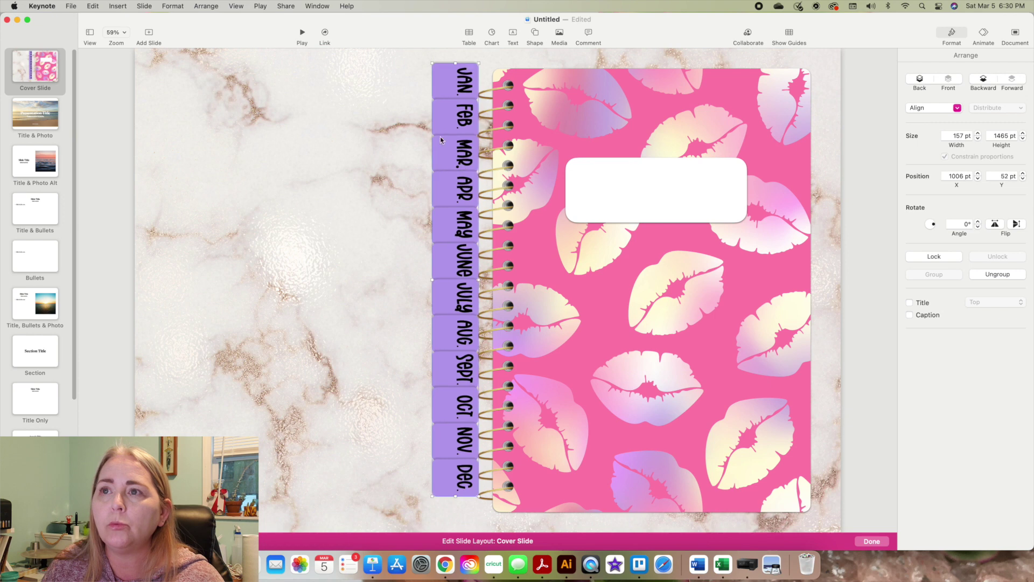
{"action": "left_click_drag", "start_coordinate": [443, 111], "coordinate": [800, 133]}
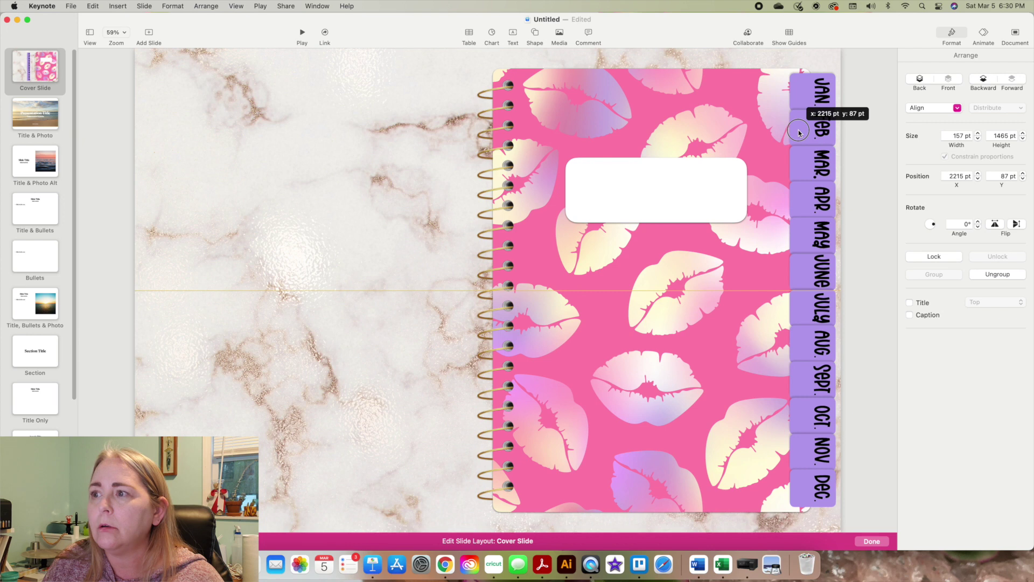
{"action": "left_click_drag", "start_coordinate": [800, 133], "coordinate": [800, 133]}
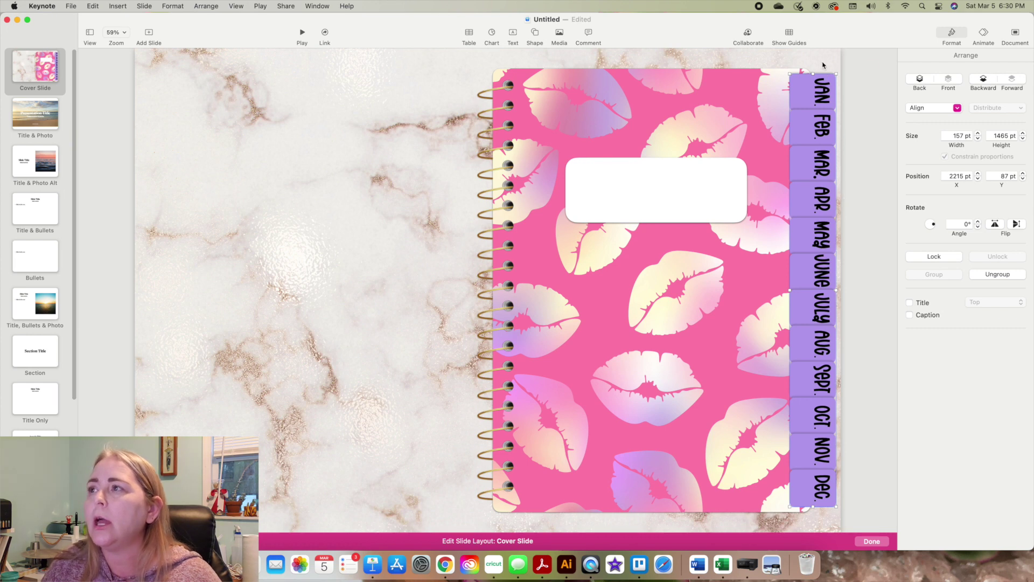
{"action": "left_click", "coordinate": [920, 80]}
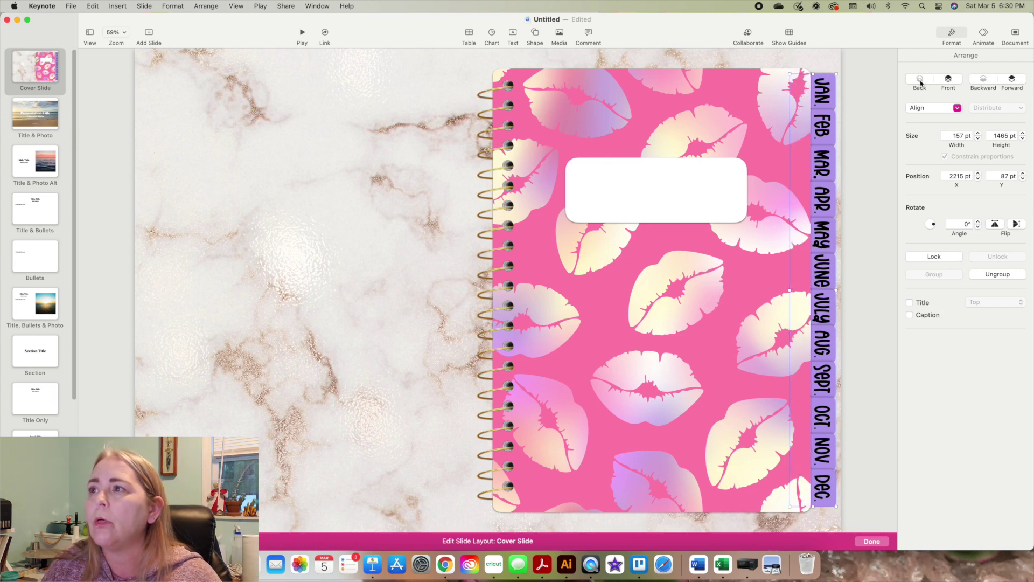
{"action": "left_click", "coordinate": [874, 128]}
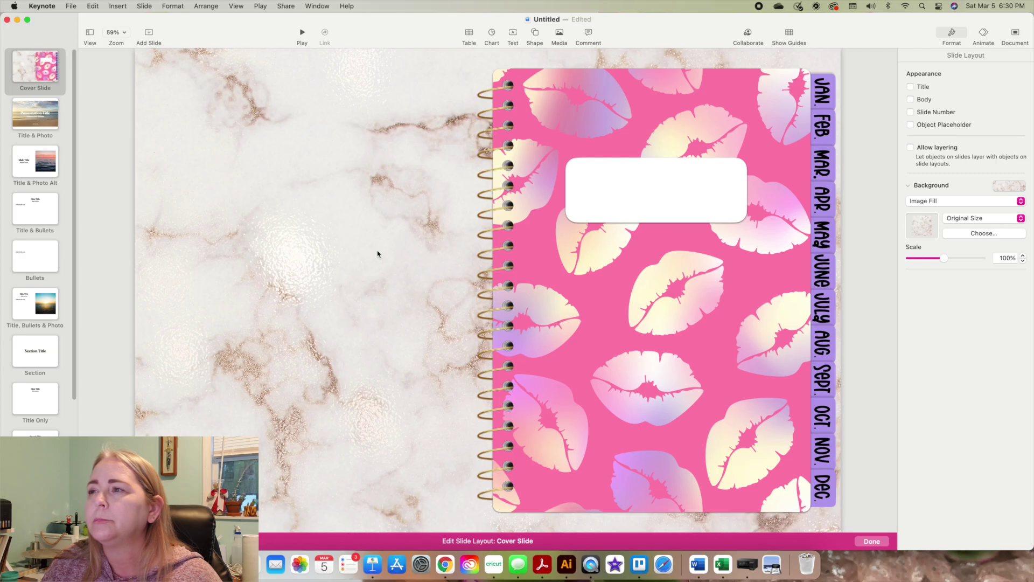
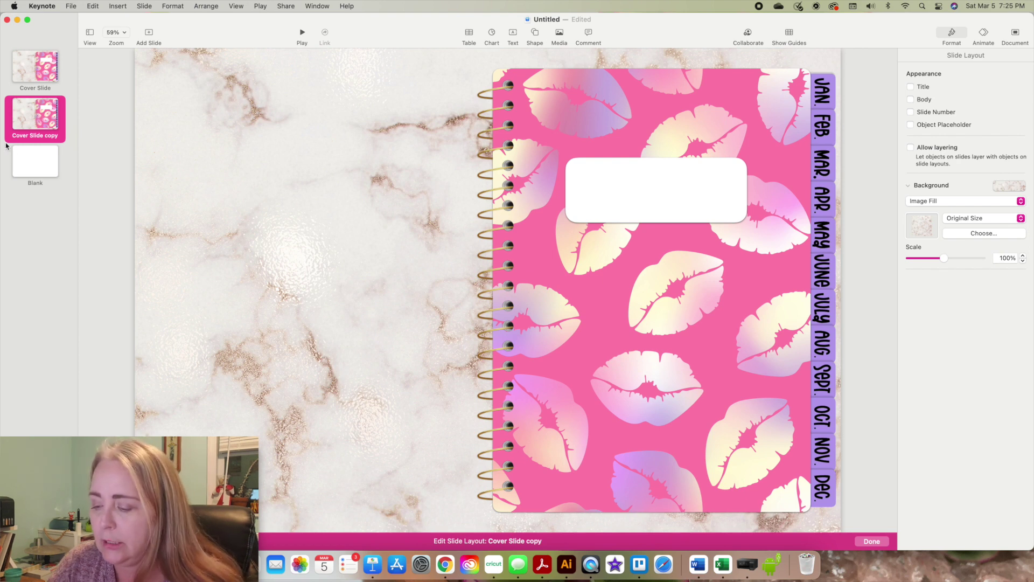
Rename the "Cover Slide copy" layout as "Inside Planner".
{"action": "right_click", "coordinate": [47, 107]}
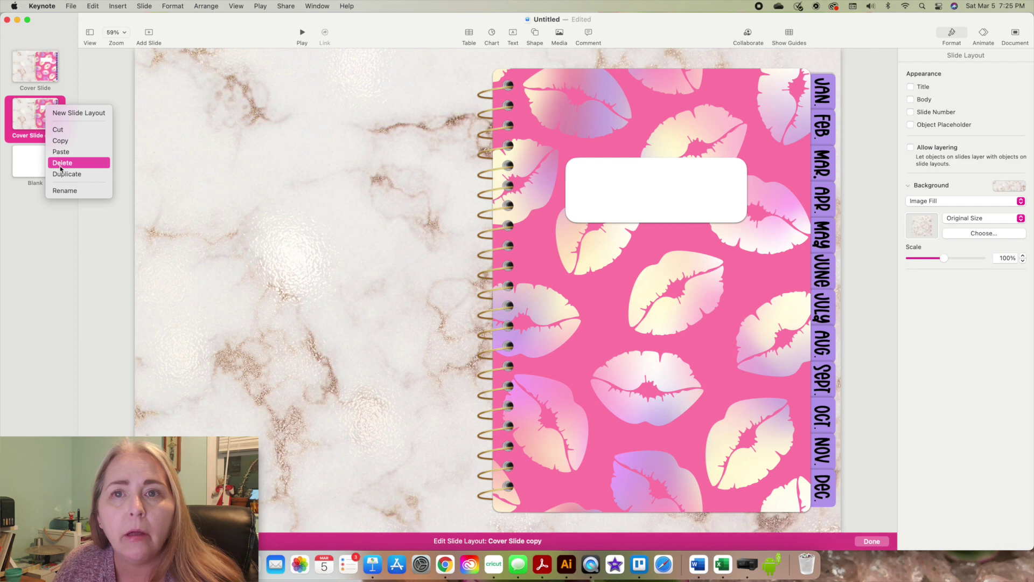
{"action": "left_click", "coordinate": [69, 192]}
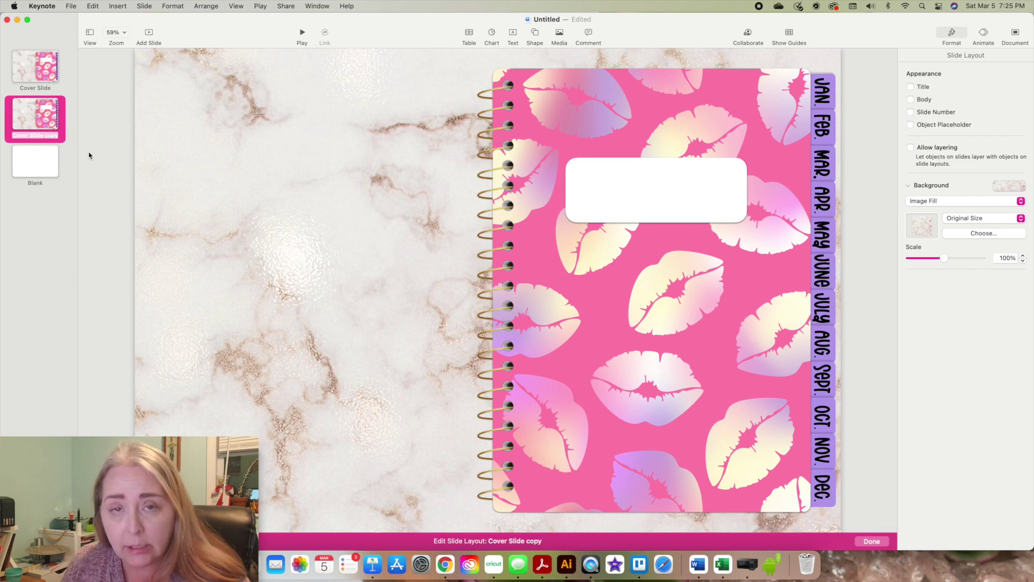
{"action": "type", "text": "Ins"}
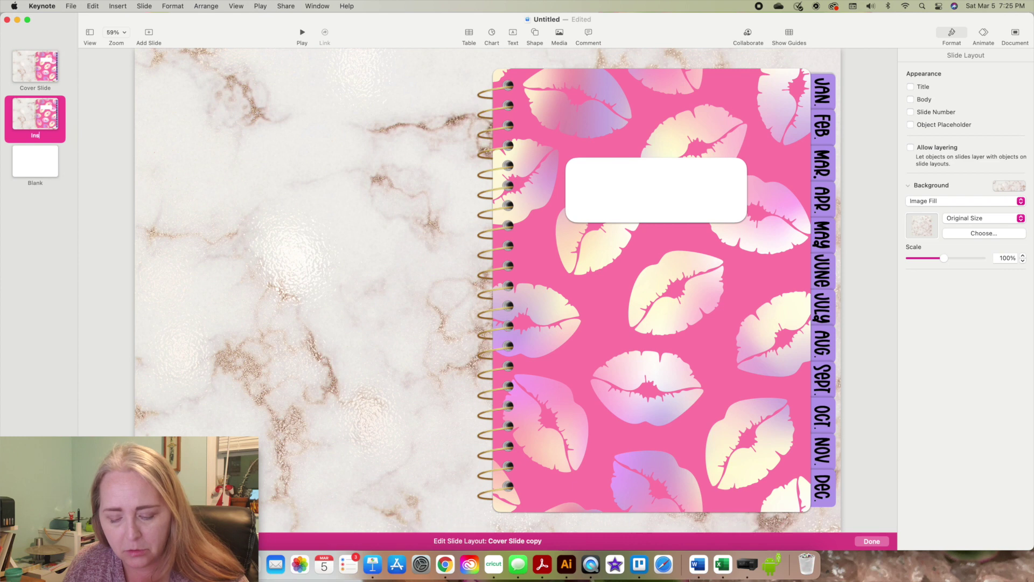
{"action": "type", "text": "ide Planner"}
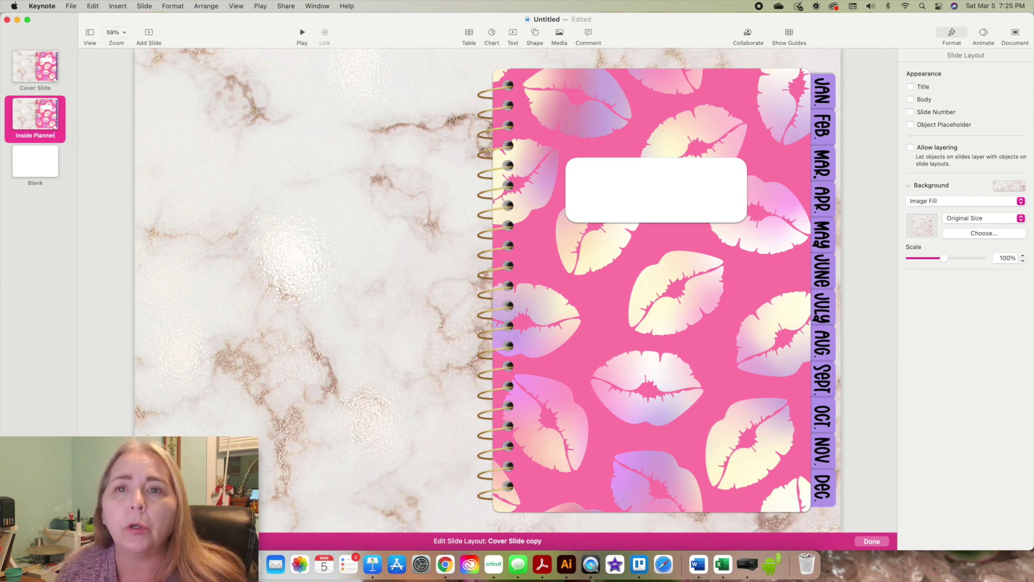
{"action": "left_click", "coordinate": [126, 174]}
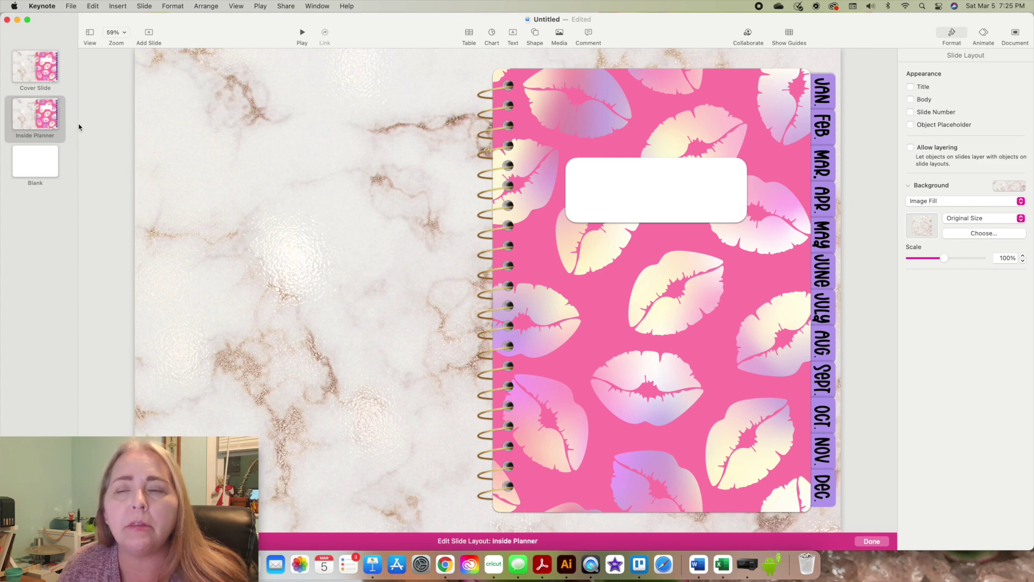
Delete the spiral binding and the white title box from the Inside Planner layout.
{"action": "left_click", "coordinate": [481, 185]}
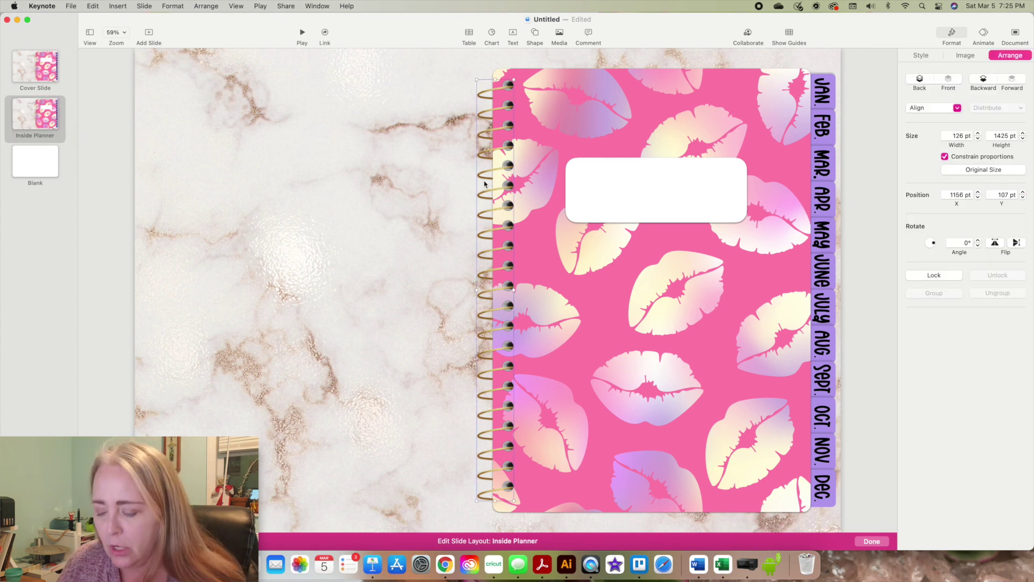
{"action": "key", "text": "Delete"}
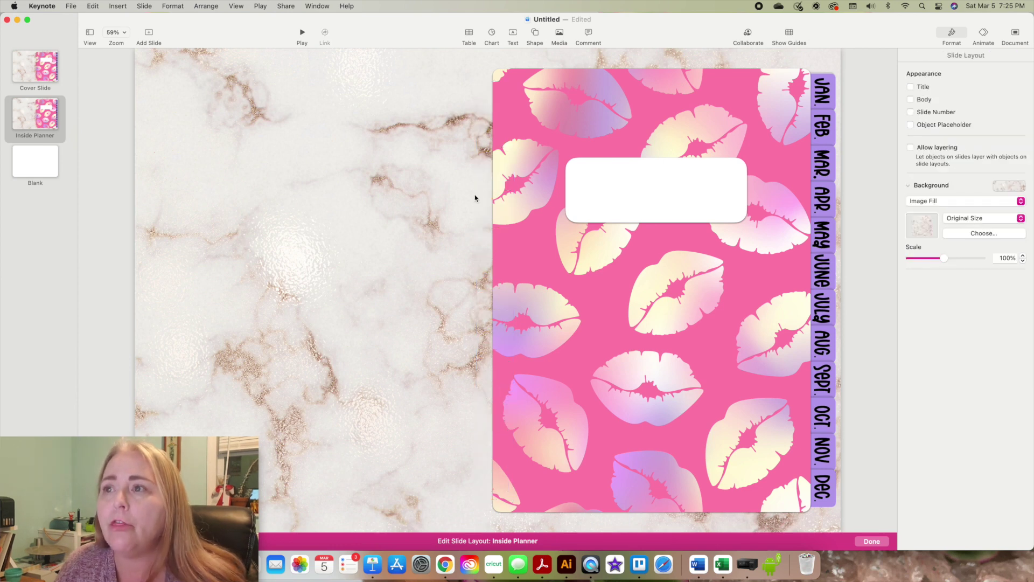
{"action": "left_click", "coordinate": [595, 180]}
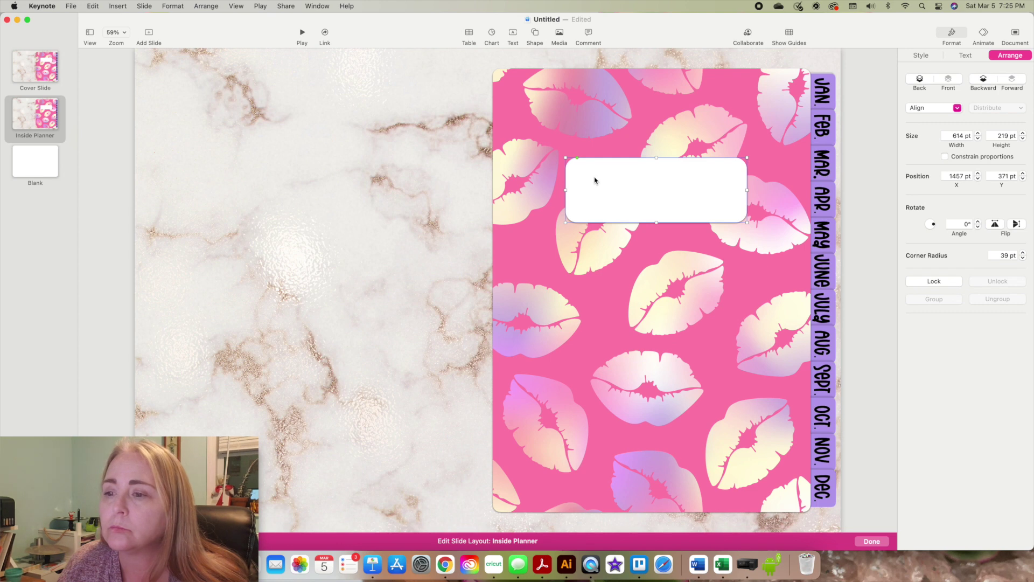
{"action": "key", "text": "BackSpace"}
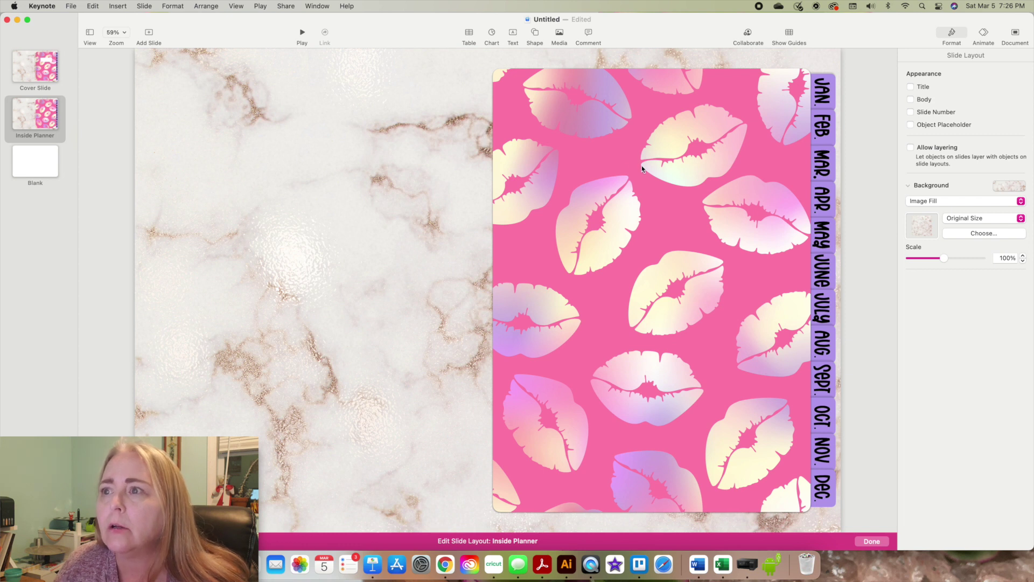
Add a rounded rectangle about 1048 by 1463 pt over the lips cover and reduce its corner radius to about 5 pt.
{"action": "left_click", "coordinate": [660, 193]}
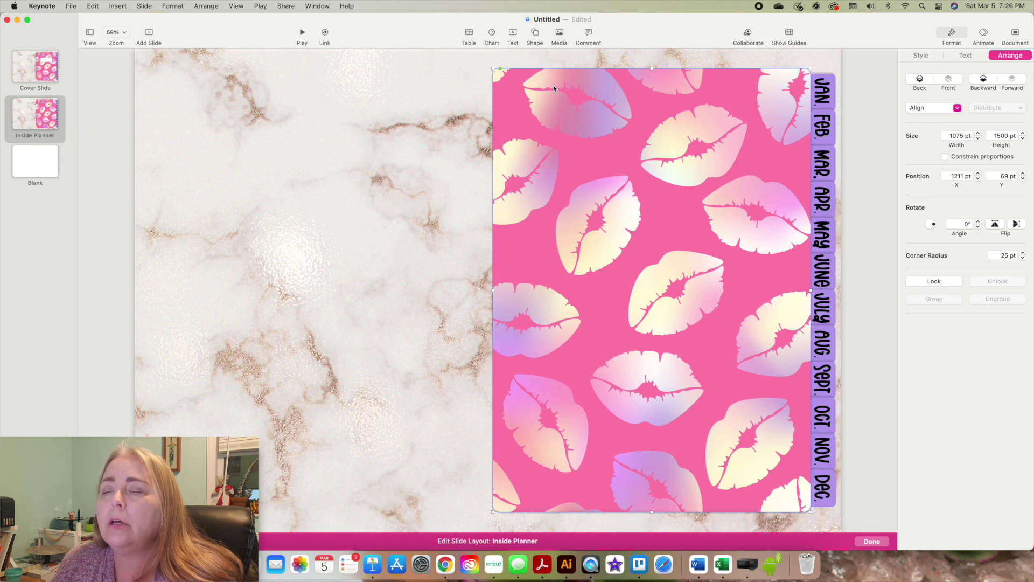
{"action": "left_click", "coordinate": [537, 35]}
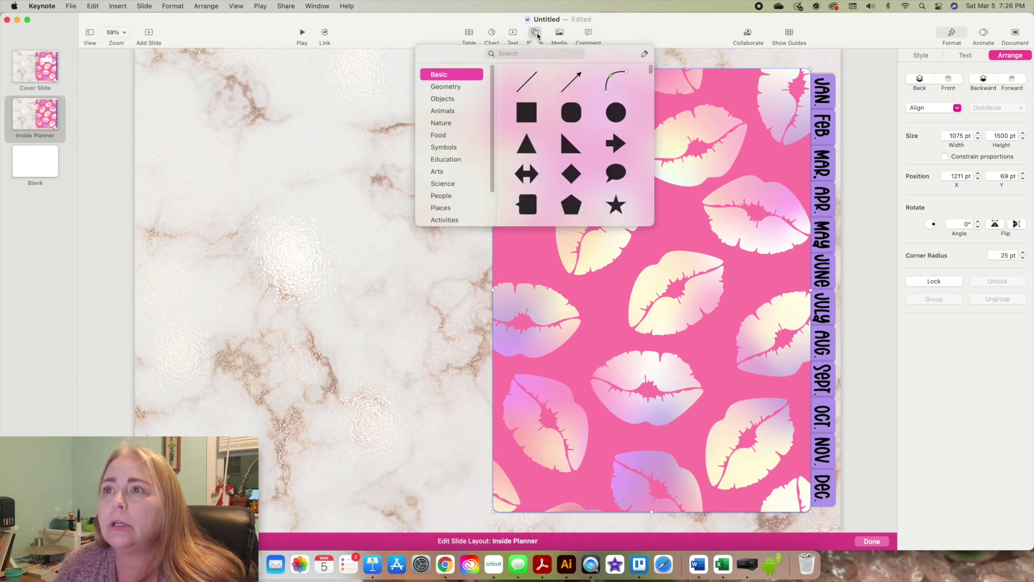
{"action": "left_click", "coordinate": [566, 115]}
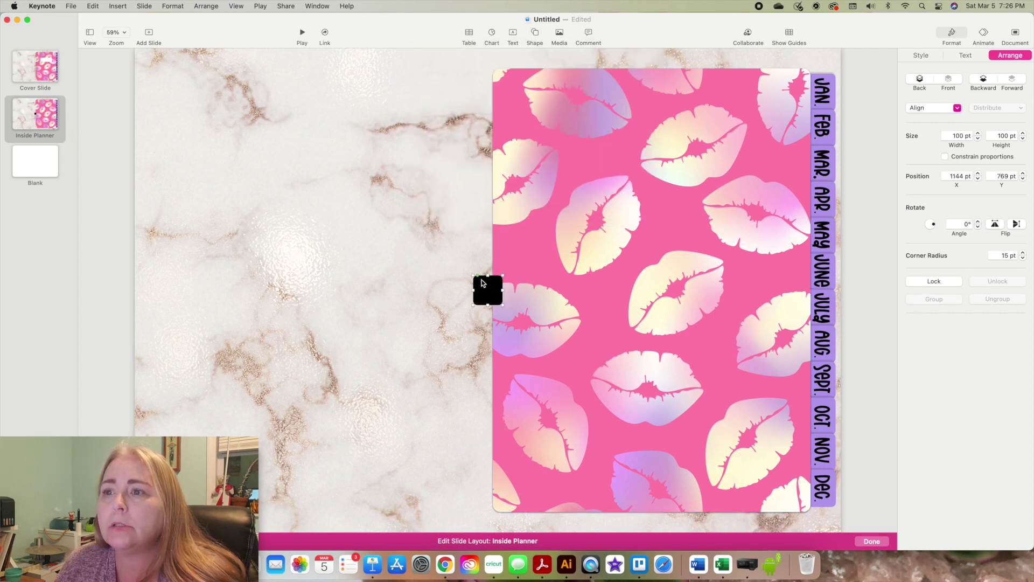
{"action": "left_click_drag", "start_coordinate": [488, 290], "coordinate": [806, 505]}
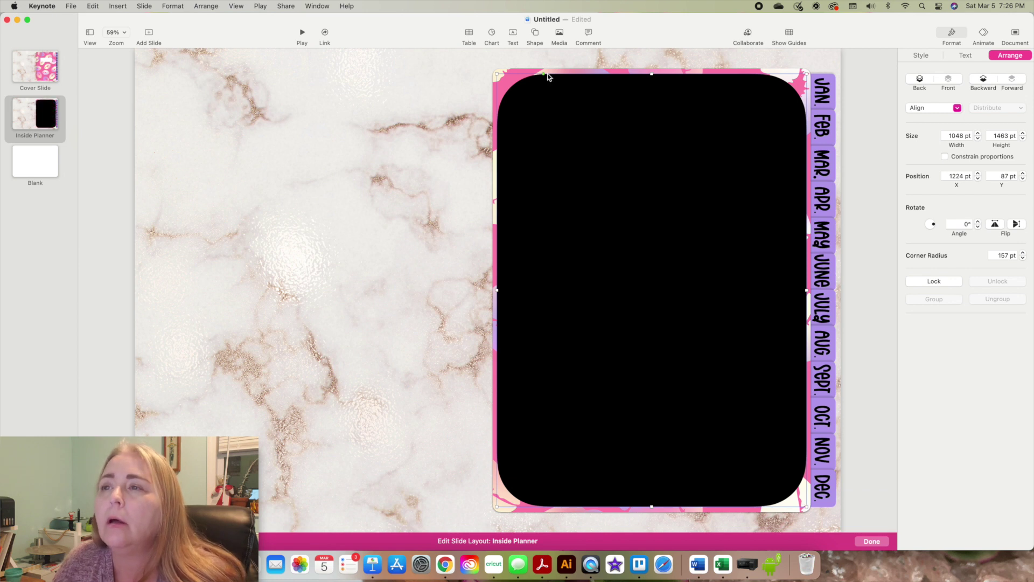
{"action": "left_click_drag", "start_coordinate": [543, 74], "coordinate": [499, 71]}
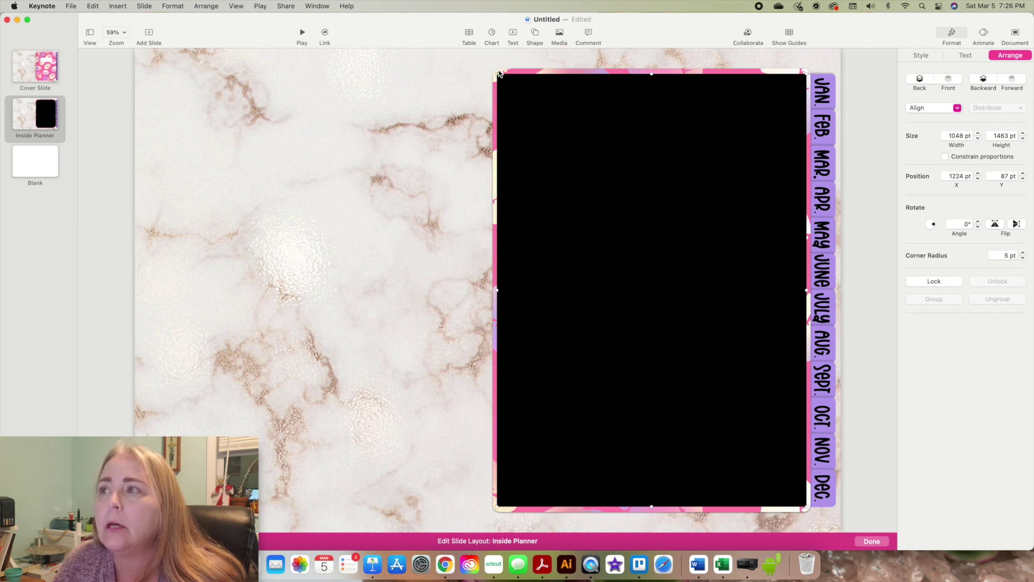
{"action": "left_click", "coordinate": [423, 81]}
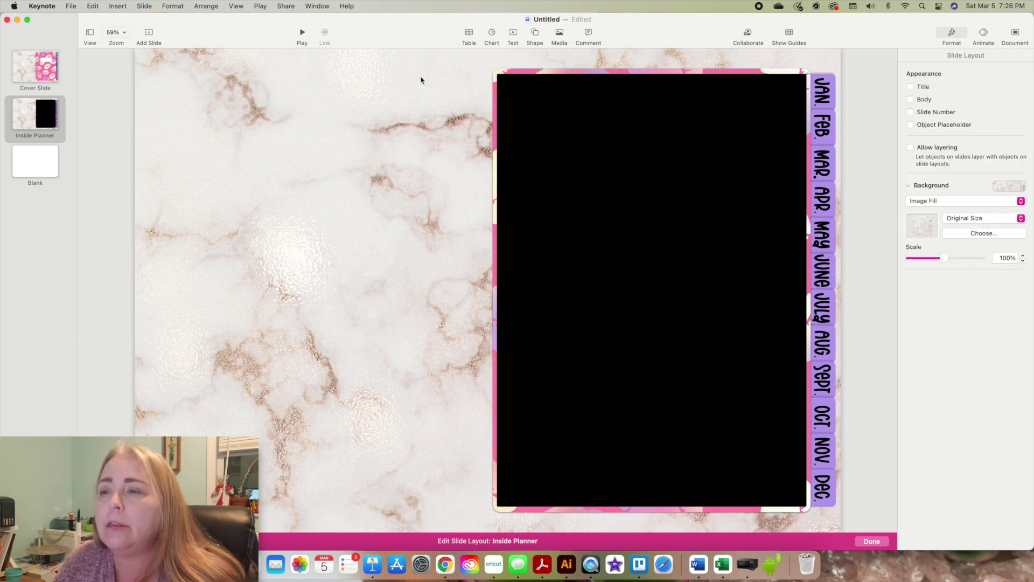
{"action": "left_click", "coordinate": [677, 187]}
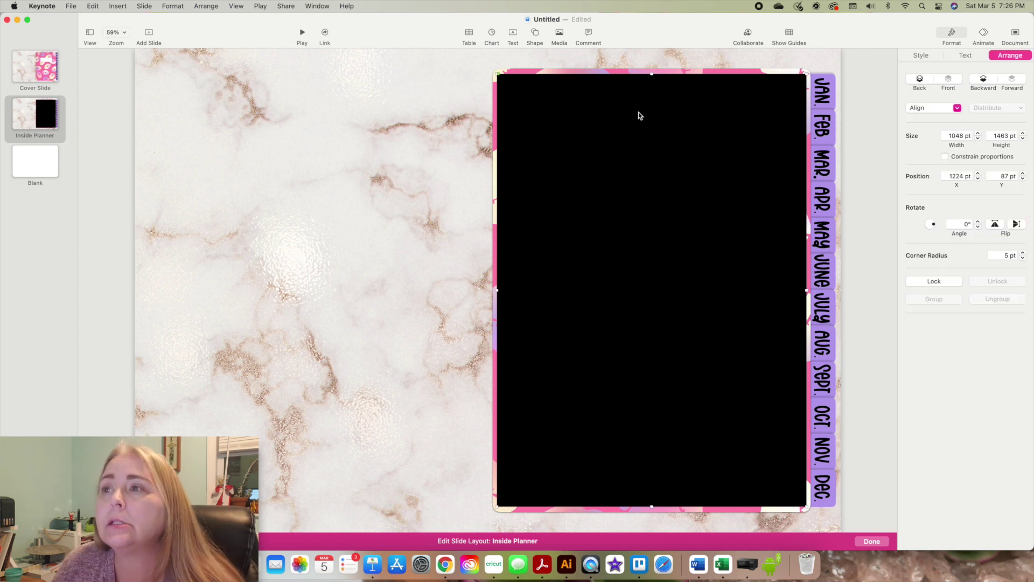
{"action": "left_click", "coordinate": [334, 147]}
{"action": "left_click", "coordinate": [686, 185]}
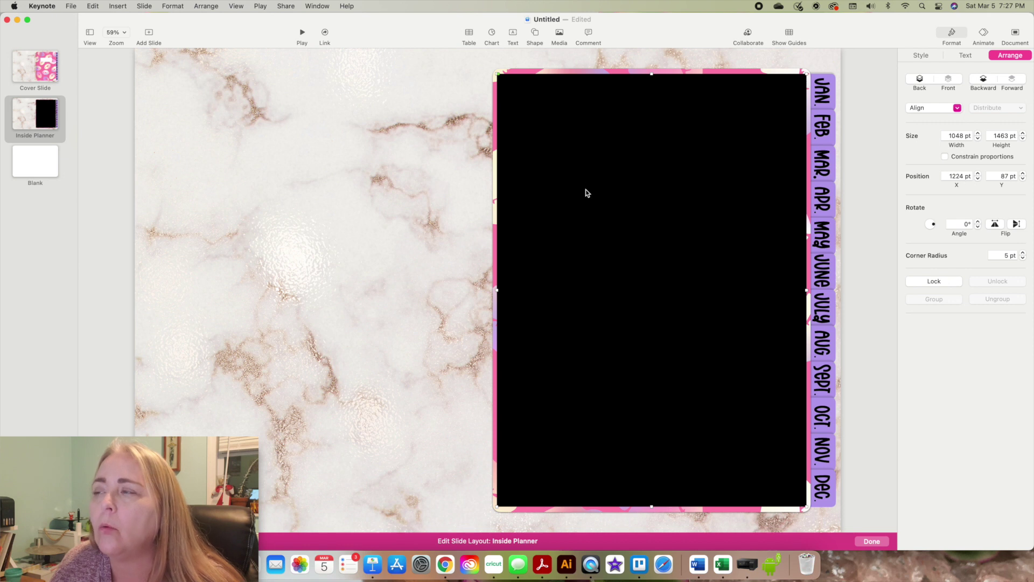
{"action": "left_click", "coordinate": [377, 188]}
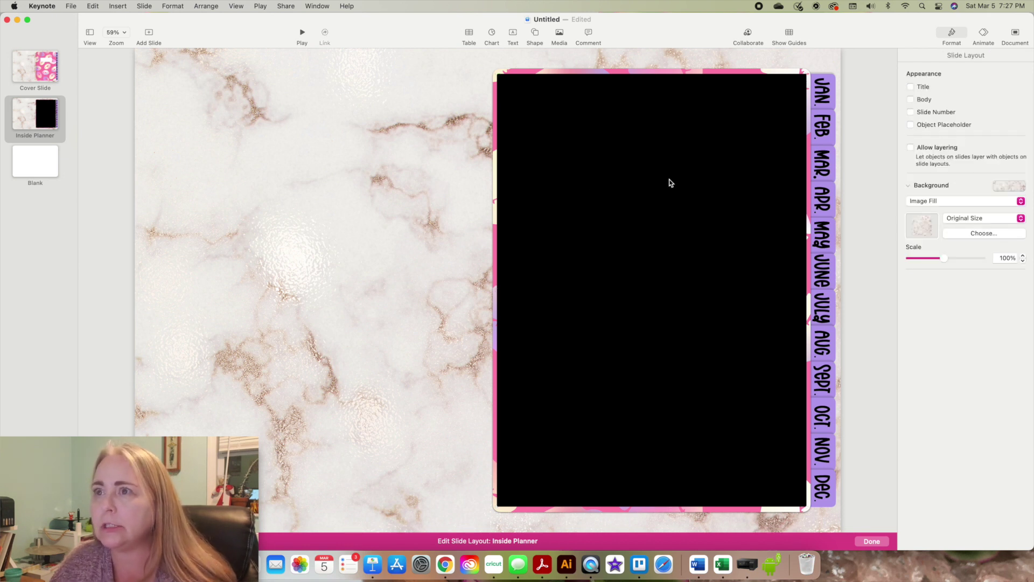
Increase the black rectangle's corner radius to about 26 pt and enlarge it to about 1062 by 1486 pt, leaving a thin cover border.
{"action": "left_click", "coordinate": [505, 80]}
{"action": "left_click_drag", "start_coordinate": [498, 73], "coordinate": [505, 74]}
{"action": "left_click_drag", "start_coordinate": [652, 74], "coordinate": [652, 69]}
{"action": "left_click_drag", "start_coordinate": [496, 289], "coordinate": [496, 290]}
{"action": "left_click_drag", "start_coordinate": [806, 288], "coordinate": [809, 289]}
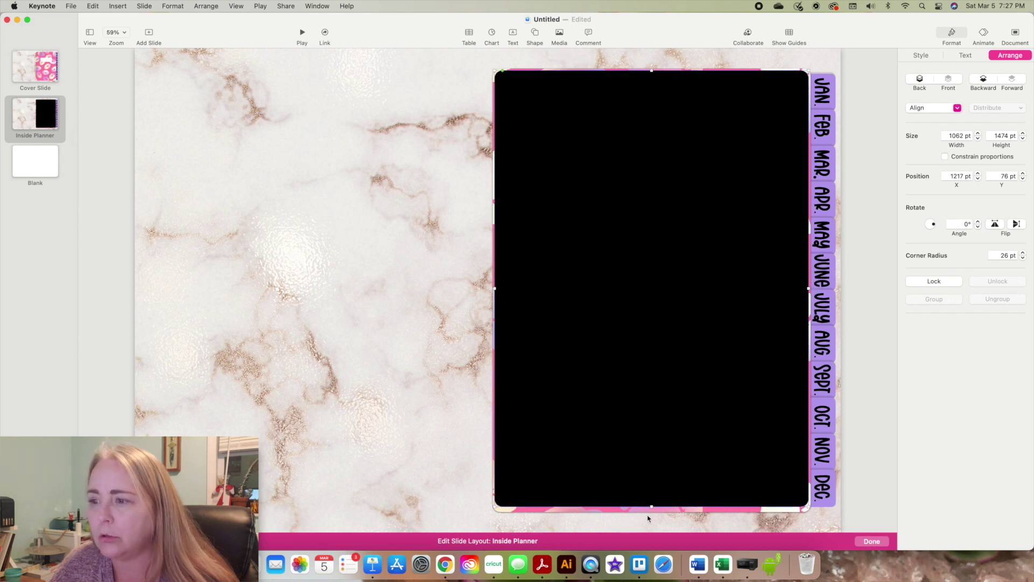
{"action": "left_click_drag", "start_coordinate": [651, 506], "coordinate": [651, 508]}
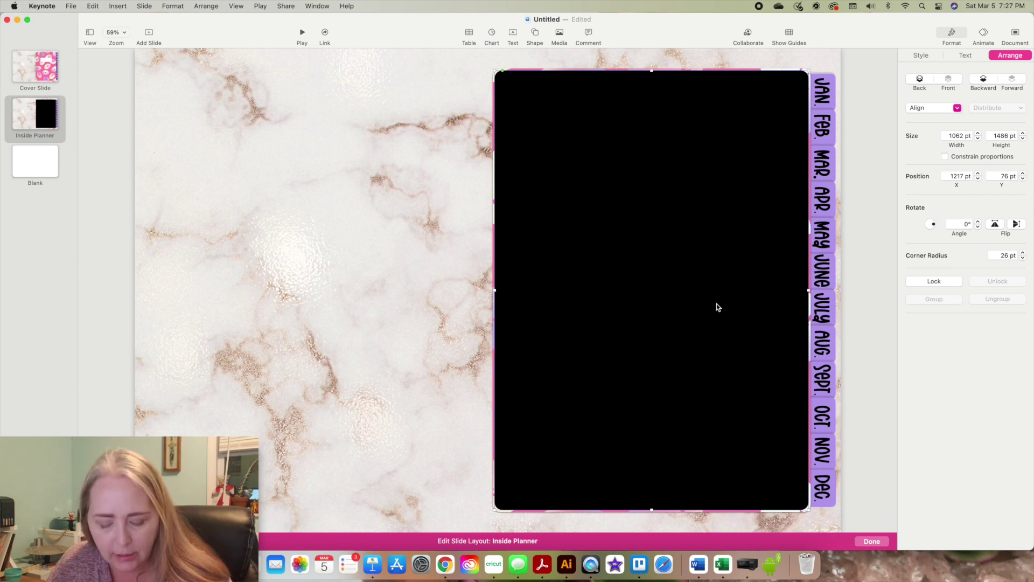
Duplicate the black rectangle and align the copy over the original at X 1217 pt, Y 76 pt.
{"action": "key", "text": "shift+Right"}
{"action": "key", "text": "shift+Down"}
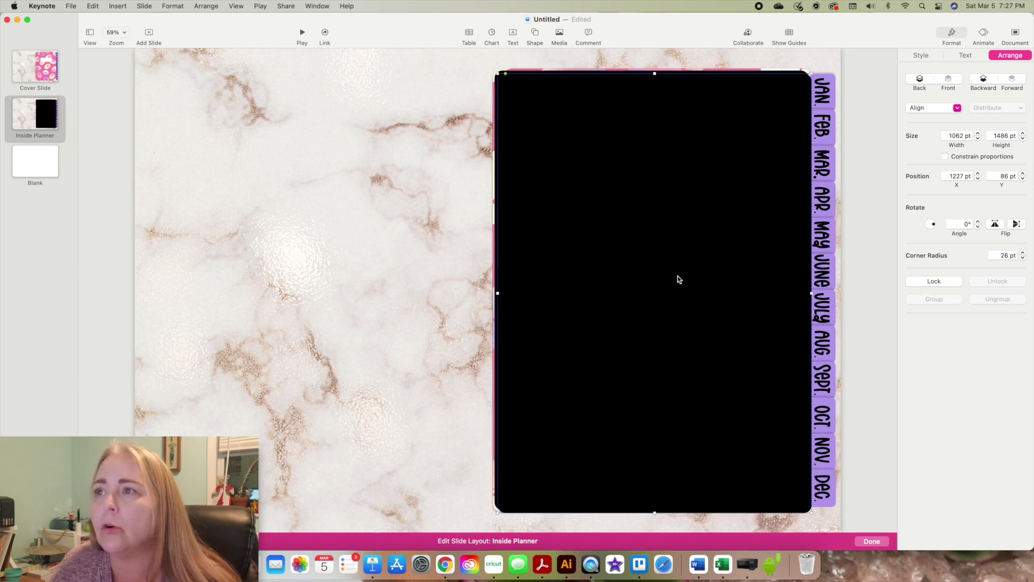
{"action": "mouse_move", "coordinate": [678, 275]}
{"action": "left_mouse_down"}
{"action": "mouse_move", "coordinate": [559, 273]}
{"action": "mouse_move", "coordinate": [688, 275]}
{"action": "mouse_move", "coordinate": [674, 276]}
{"action": "left_mouse_up"}
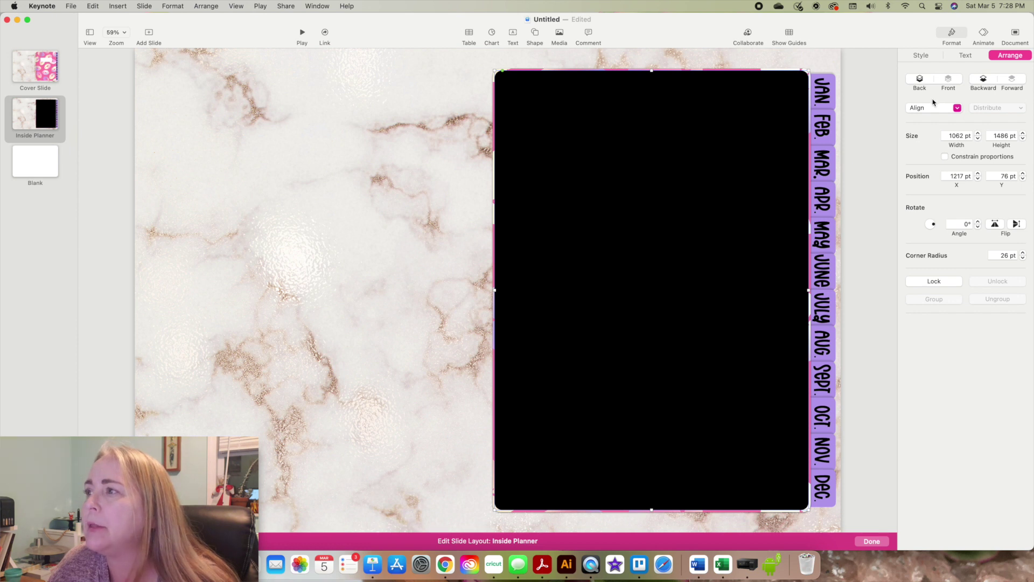
Give the duplicated black rectangle a 5 pt white line border in the long-dash style.
{"action": "left_click", "coordinate": [919, 58]}
{"action": "left_click", "coordinate": [935, 209]}
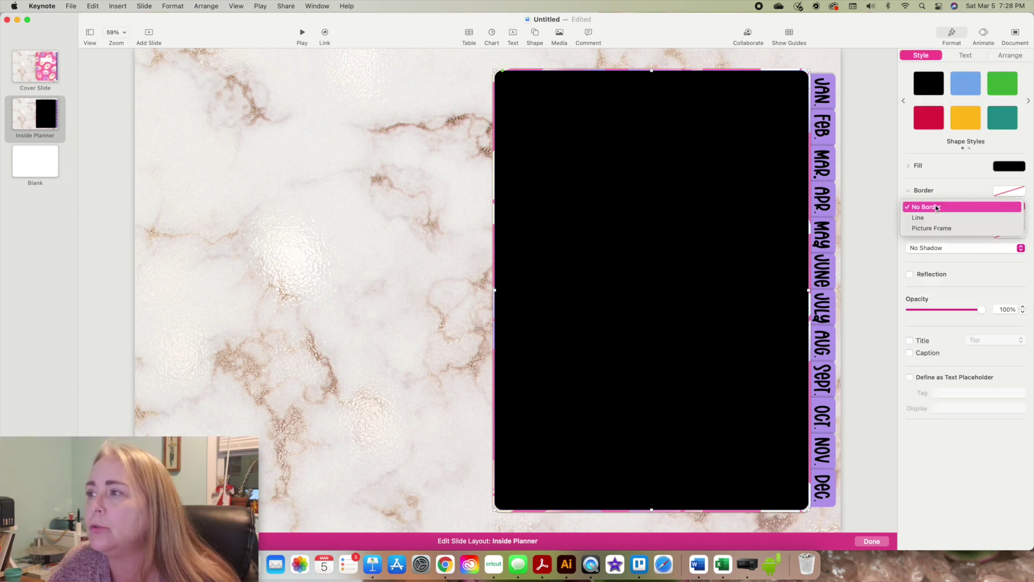
{"action": "left_click", "coordinate": [934, 218]}
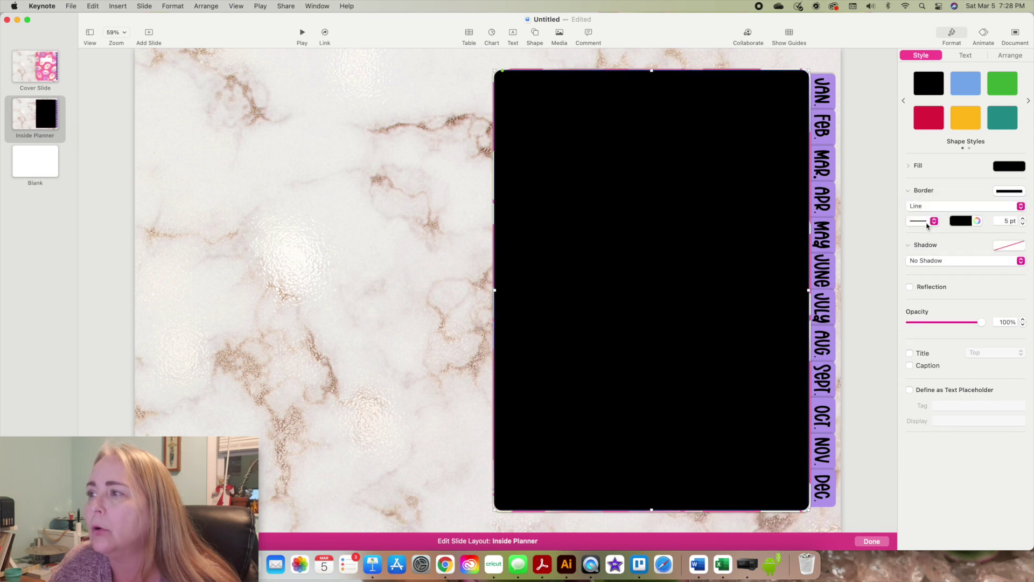
{"action": "left_click", "coordinate": [934, 222]}
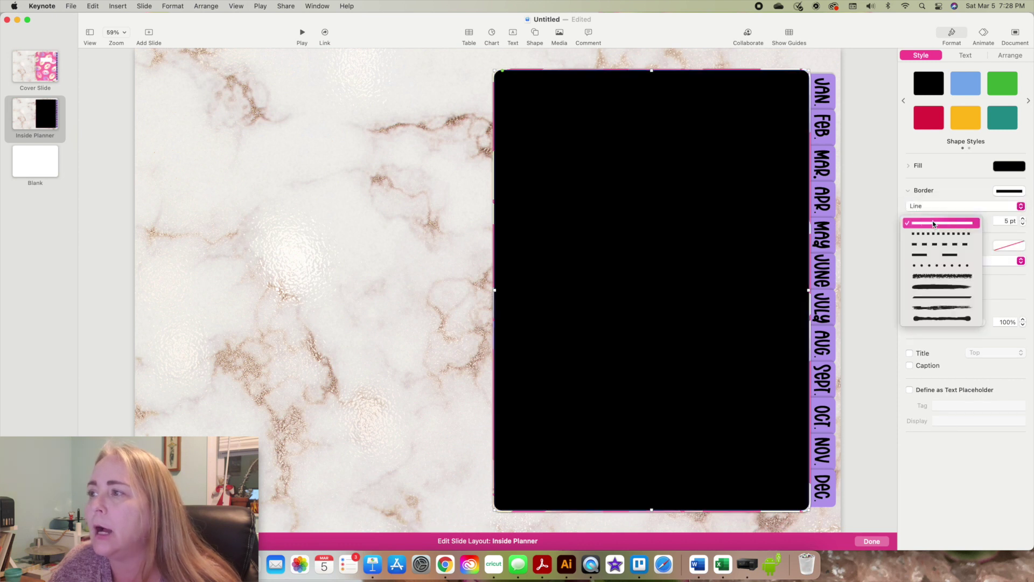
{"action": "left_click", "coordinate": [944, 258]}
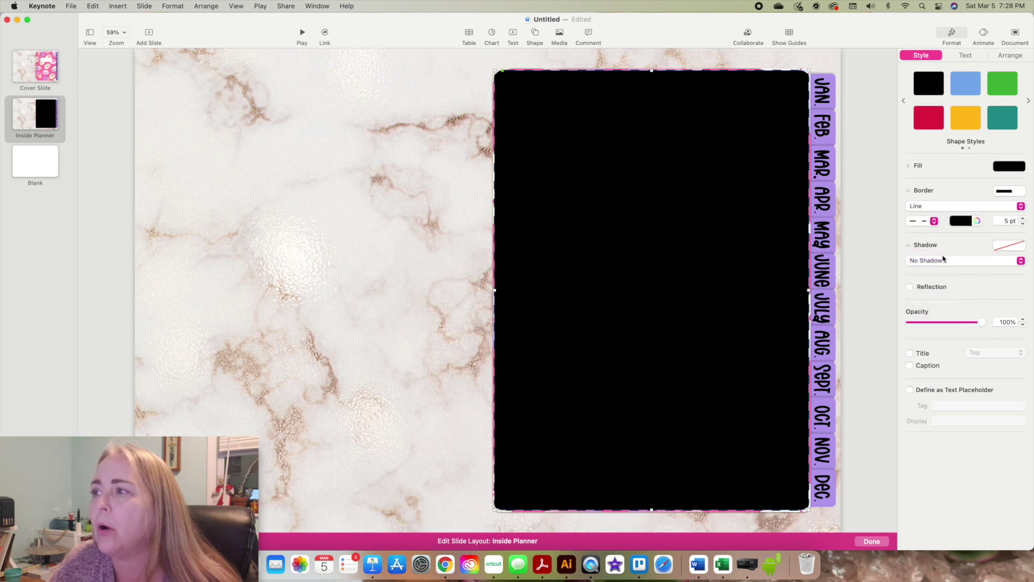
{"action": "left_click", "coordinate": [961, 221]}
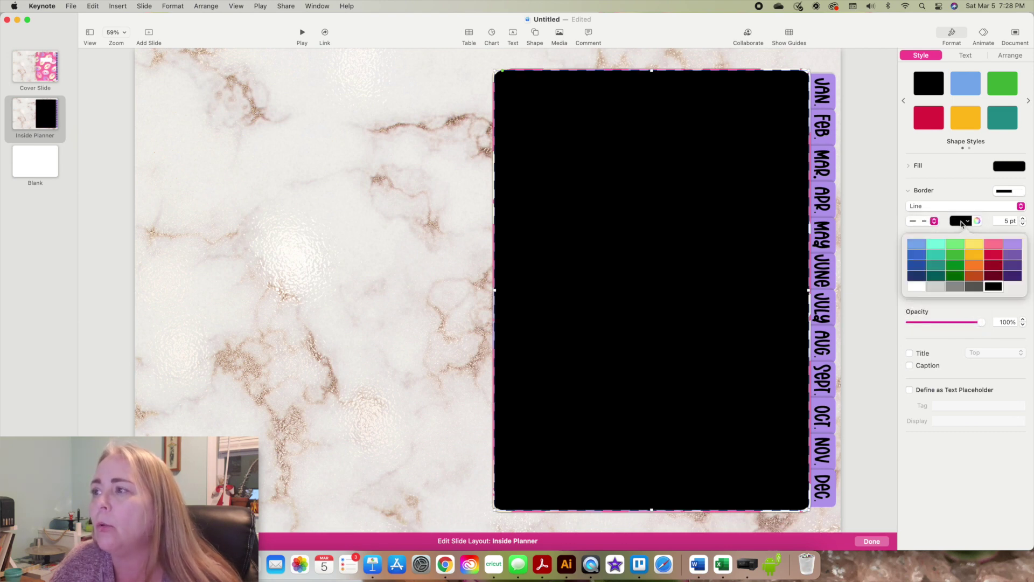
{"action": "left_click", "coordinate": [916, 287]}
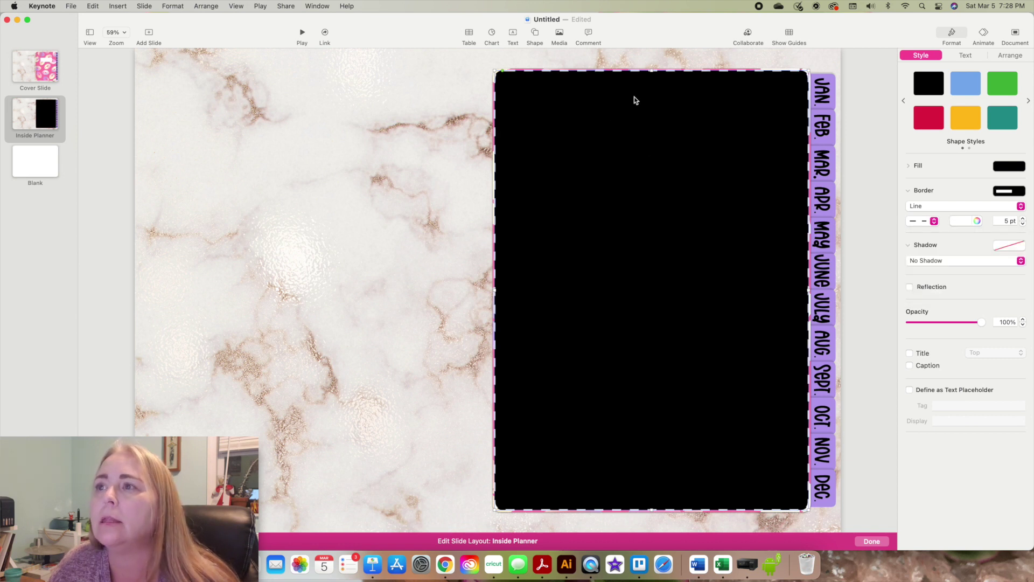
Shrink the dashed rectangle slightly on all four sides so a thin black margin surrounds the stitching line.
{"action": "left_click_drag", "start_coordinate": [653, 71], "coordinate": [652, 74]}
{"action": "left_click_drag", "start_coordinate": [500, 295], "coordinate": [499, 292]}
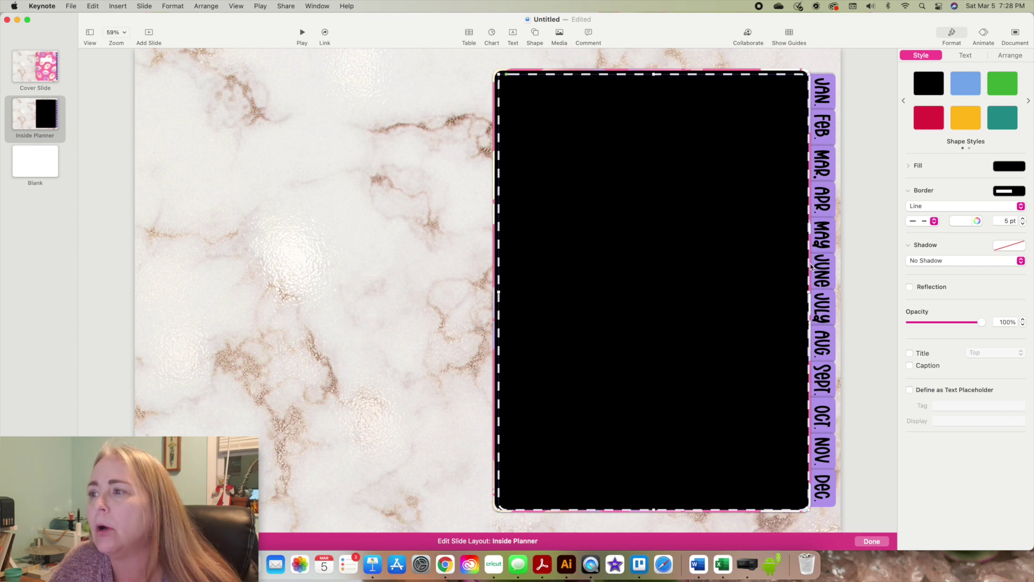
{"action": "left_click_drag", "start_coordinate": [806, 293], "coordinate": [805, 293]}
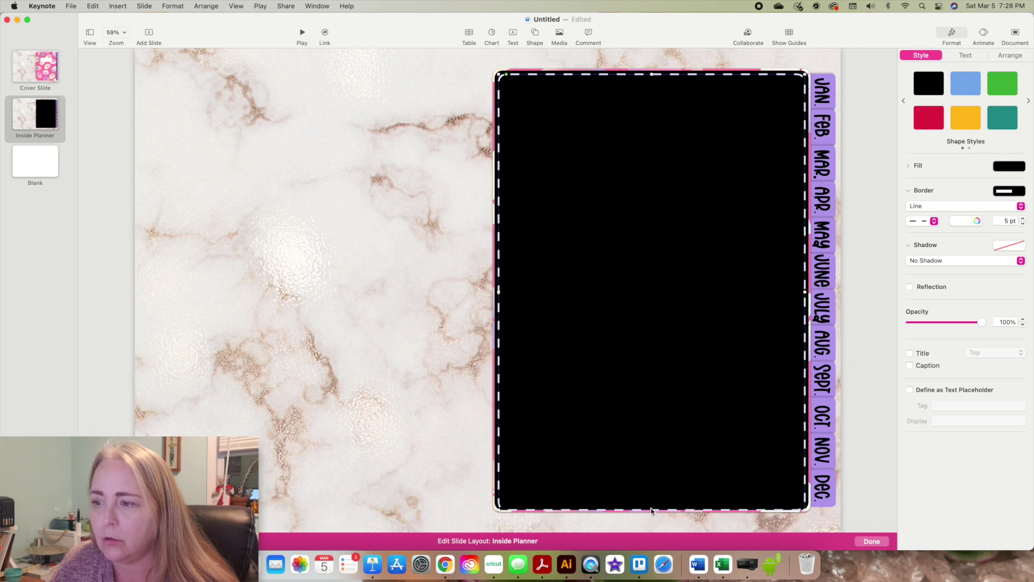
{"action": "left_click_drag", "start_coordinate": [651, 510], "coordinate": [653, 506]}
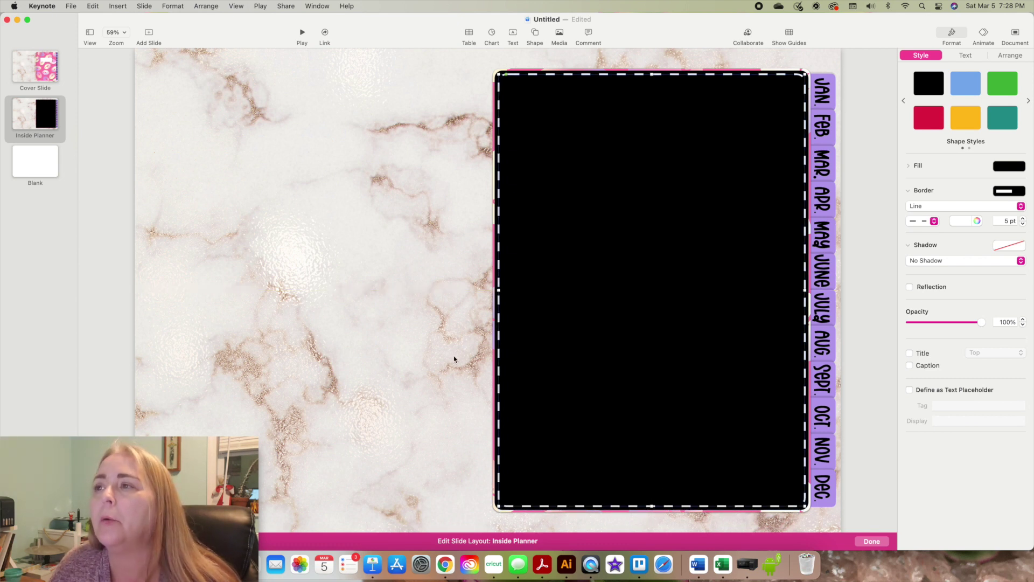
{"action": "left_click", "coordinate": [419, 93]}
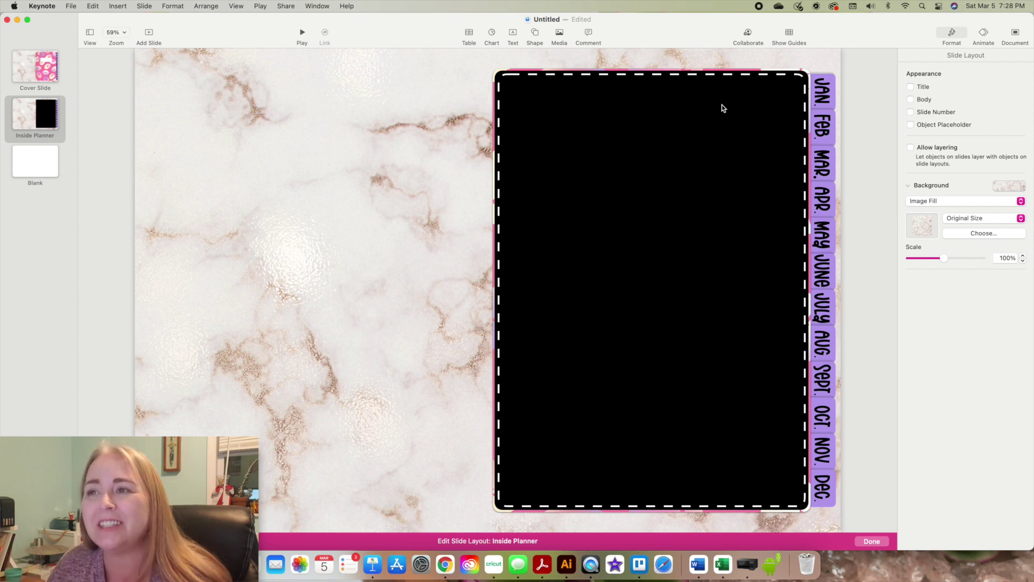
Change the inner rectangle's white border to the shorter-dash line style.
{"action": "left_click", "coordinate": [709, 77]}
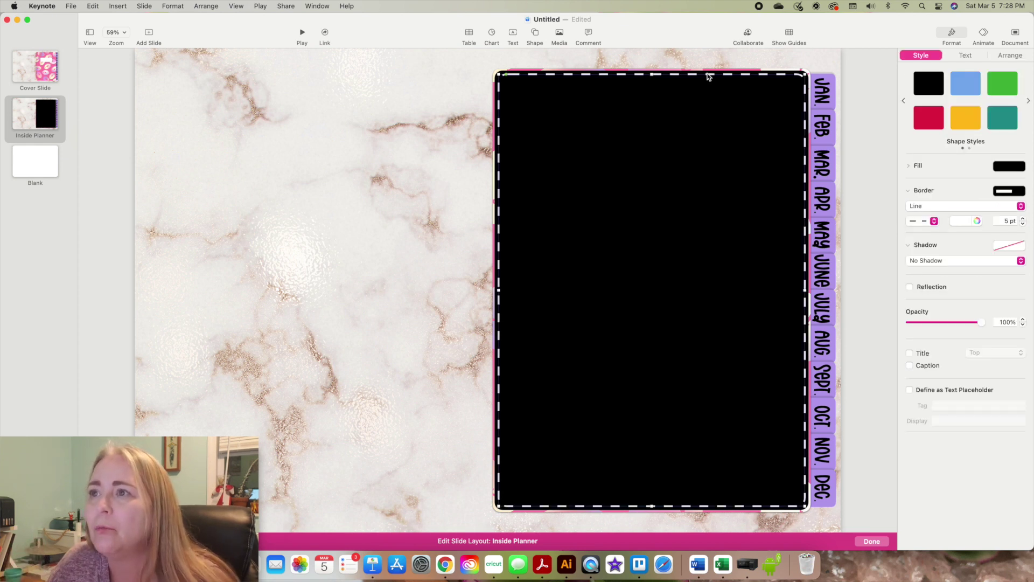
{"action": "left_click", "coordinate": [925, 221]}
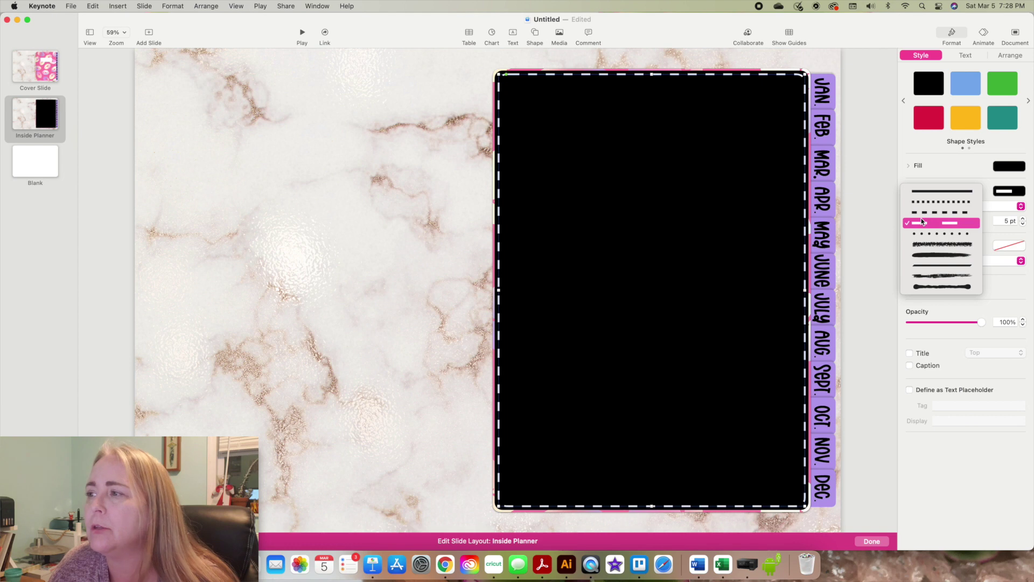
{"action": "left_click", "coordinate": [925, 213]}
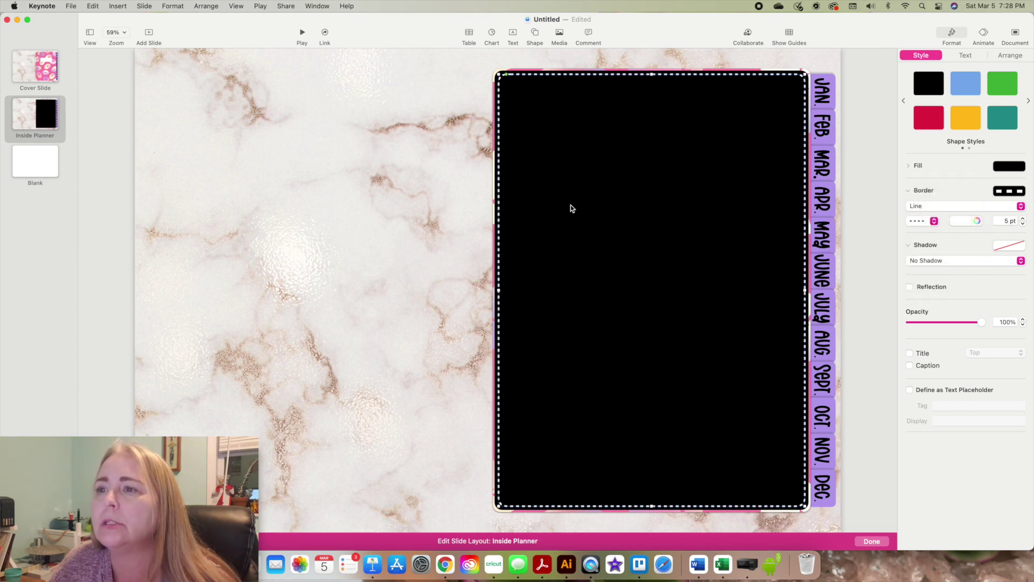
{"action": "left_click", "coordinate": [434, 214]}
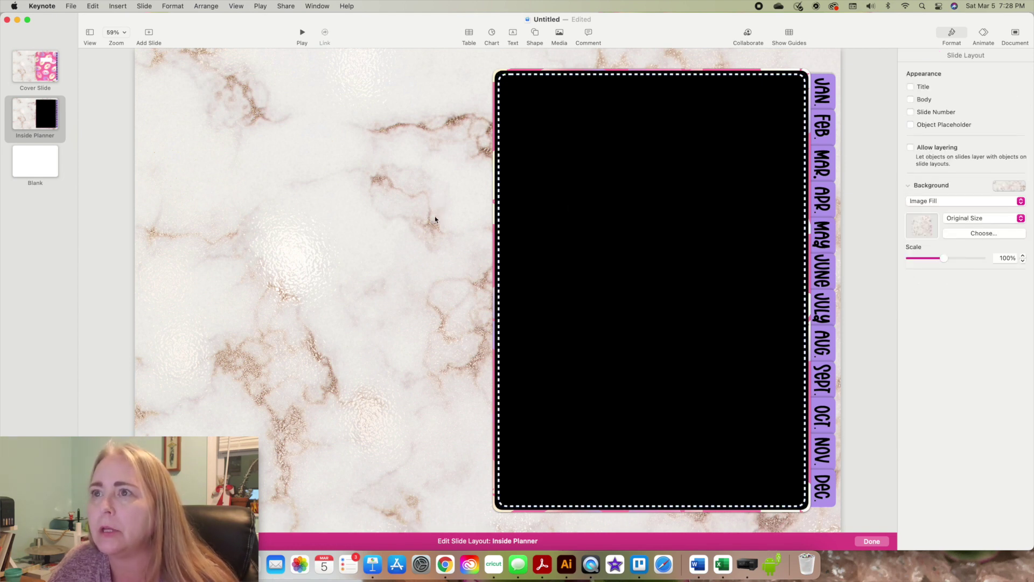
Group both black rectangles with the lips cover beneath them into one object.
{"action": "left_click", "coordinate": [512, 61]}
{"action": "left_click_drag", "start_coordinate": [512, 62], "coordinate": [586, 141]}
{"action": "left_click", "coordinate": [368, 118]}
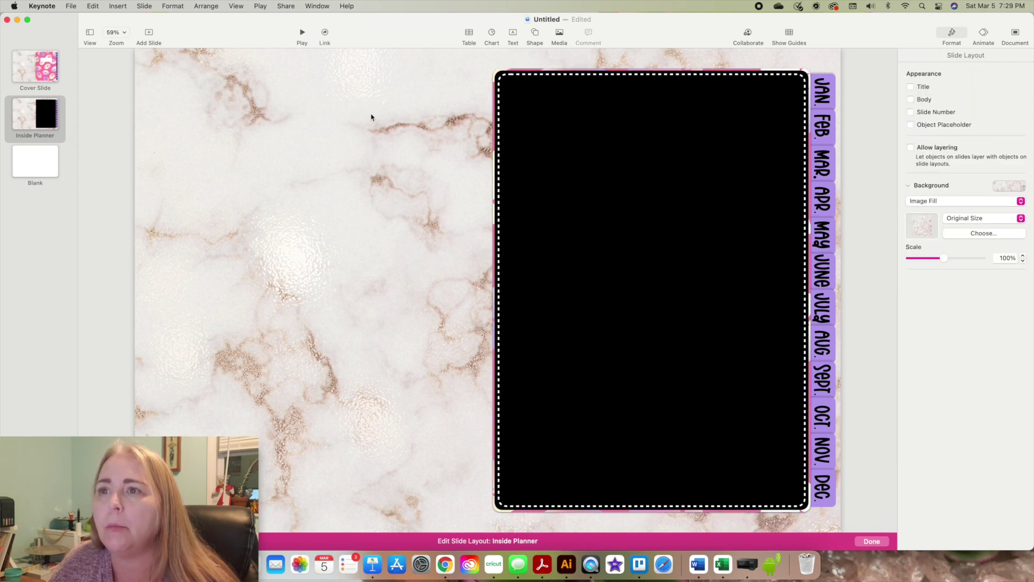
{"action": "left_click_drag", "start_coordinate": [480, 61], "coordinate": [582, 196]}
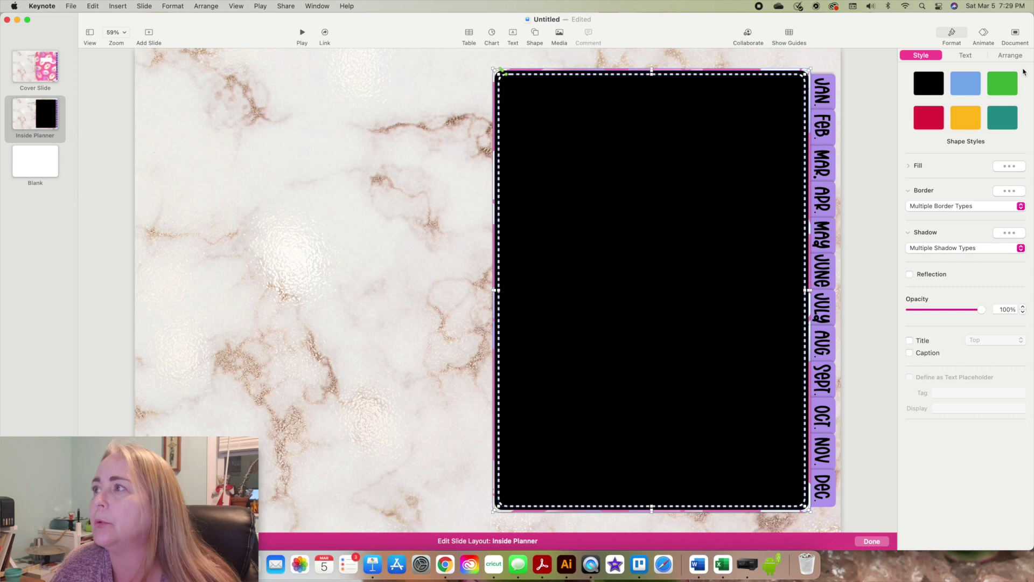
{"action": "left_click", "coordinate": [1010, 56]}
{"action": "left_click", "coordinate": [927, 299]}
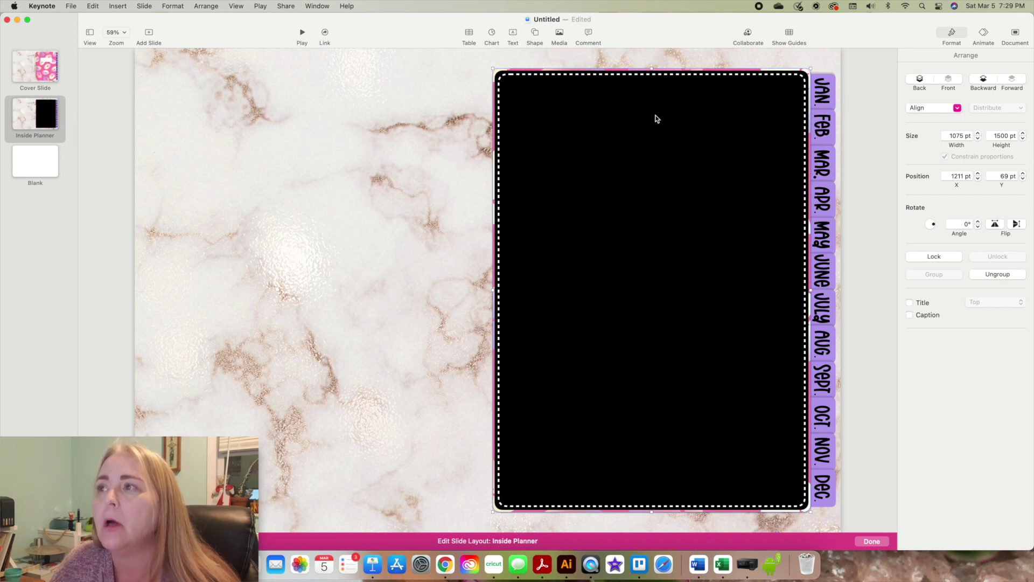
Bring the group of month tabs to the front of the black page and select the page group.
{"action": "left_click", "coordinate": [846, 69]}
{"action": "left_click", "coordinate": [824, 76]}
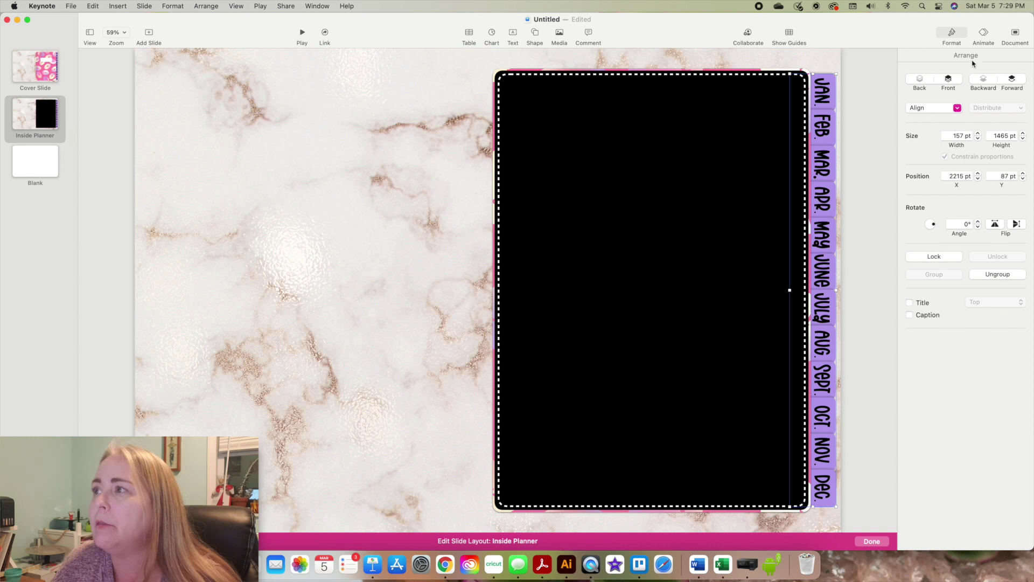
{"action": "left_click", "coordinate": [952, 82]}
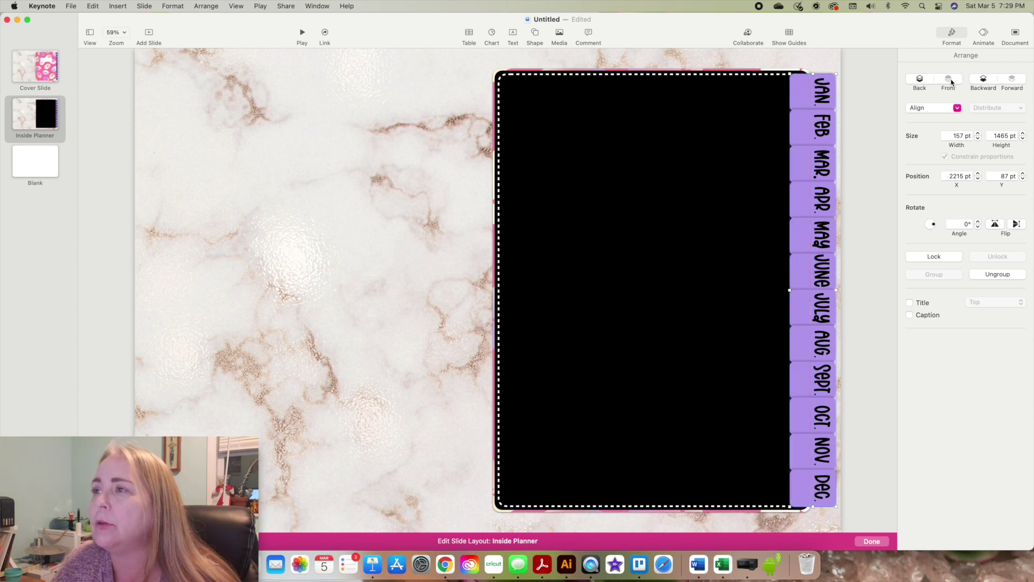
{"action": "left_click", "coordinate": [886, 116]}
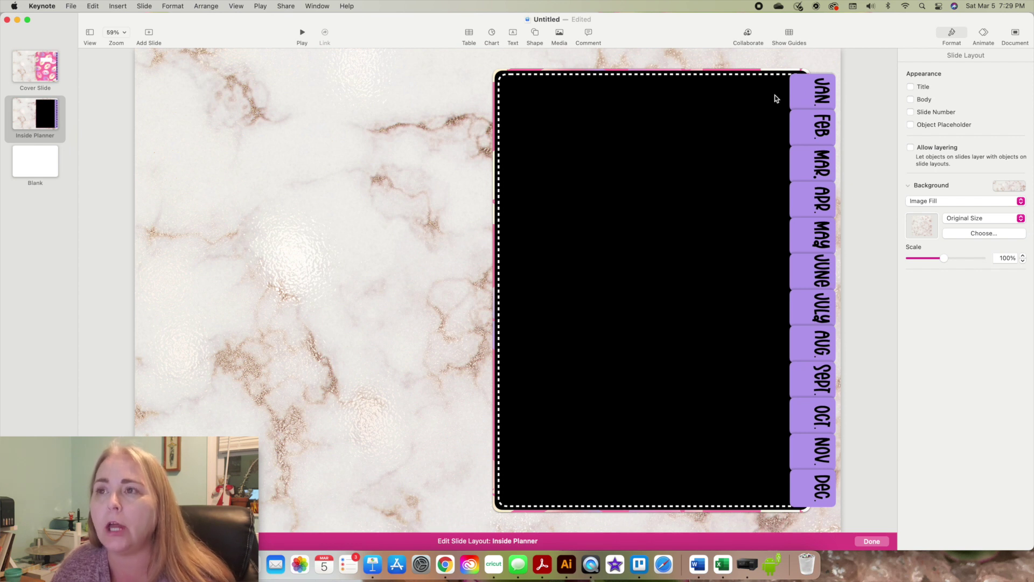
{"action": "left_click", "coordinate": [554, 127]}
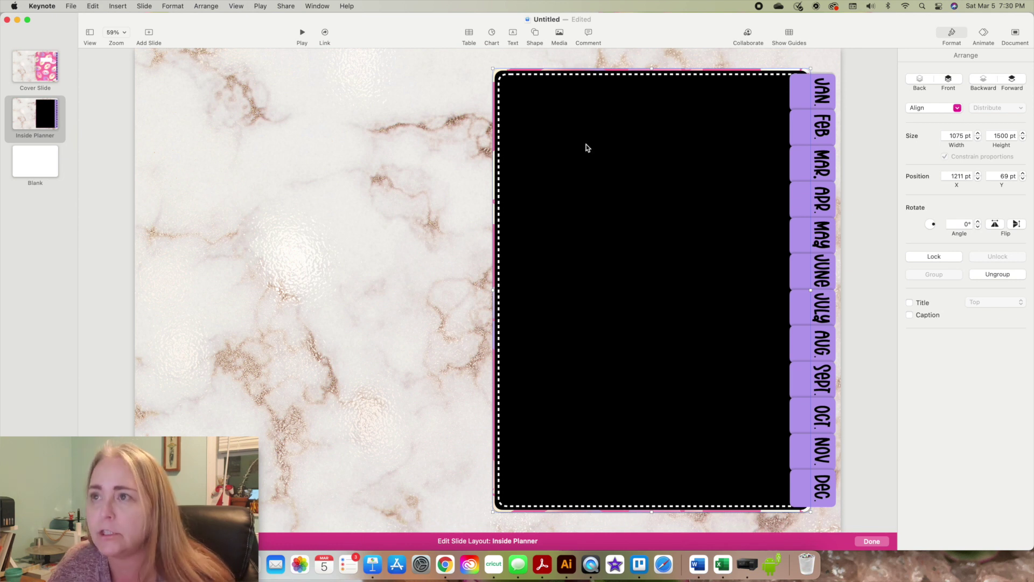
Move the copied planner page group onto the empty half of the slide at about X 99 pt, Y 69 pt.
{"action": "left_click_drag", "start_coordinate": [589, 154], "coordinate": [264, 153]}
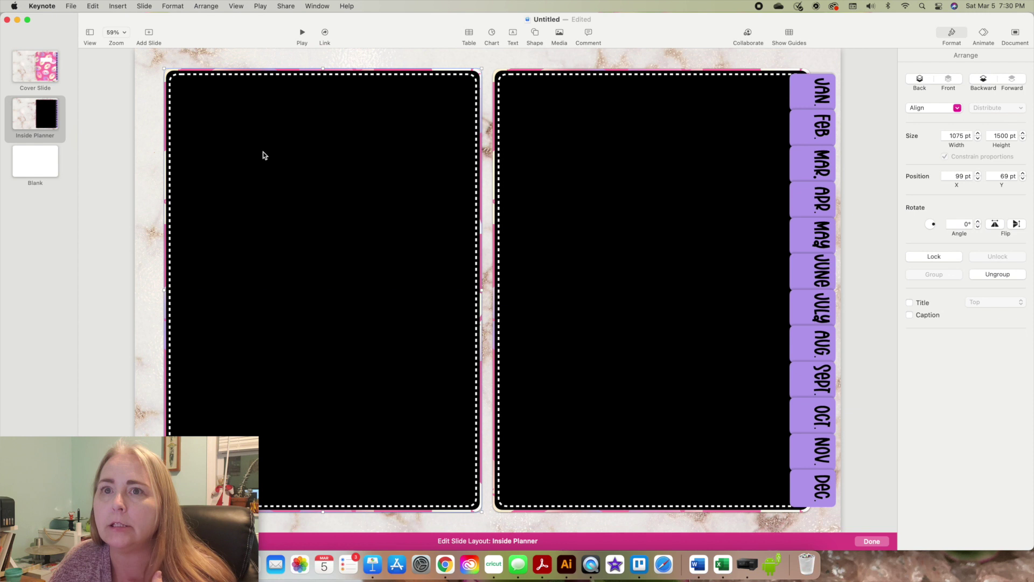
{"action": "left_click", "coordinate": [261, 57]}
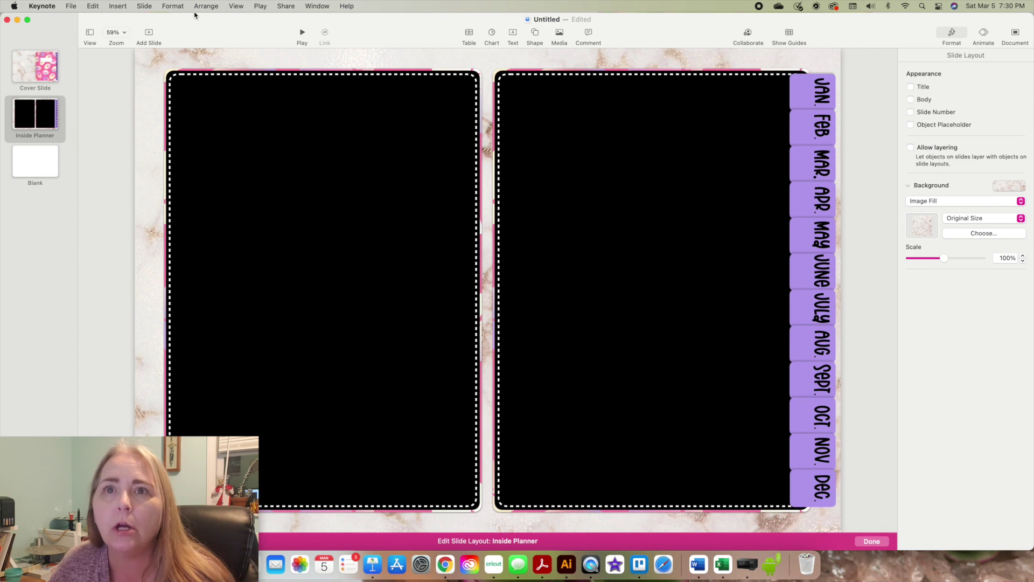
Insert the binder ring image 1.Gold (g).png into the Inside Planner layout.
{"action": "left_click", "coordinate": [119, 7]}
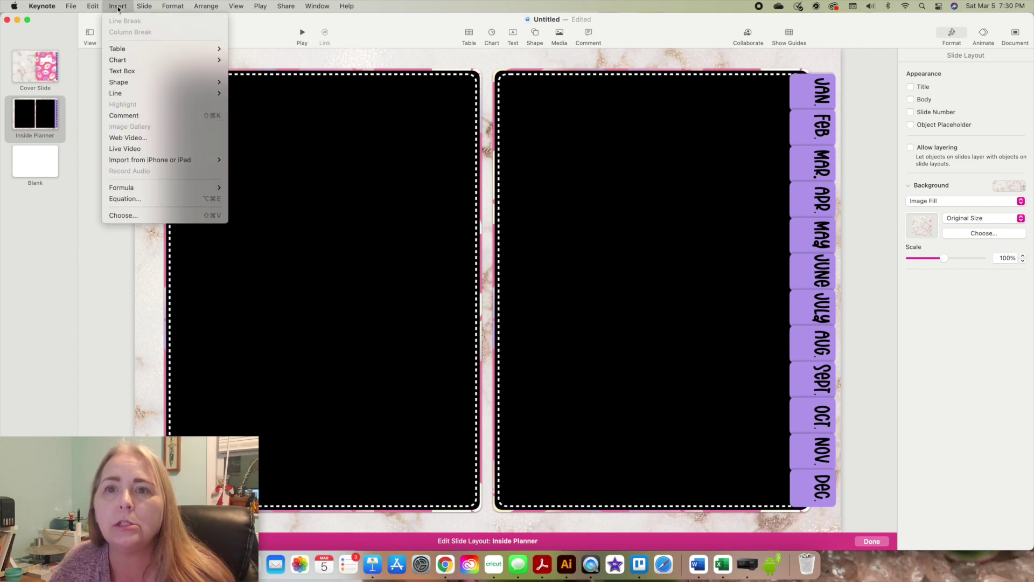
{"action": "left_click", "coordinate": [136, 215]}
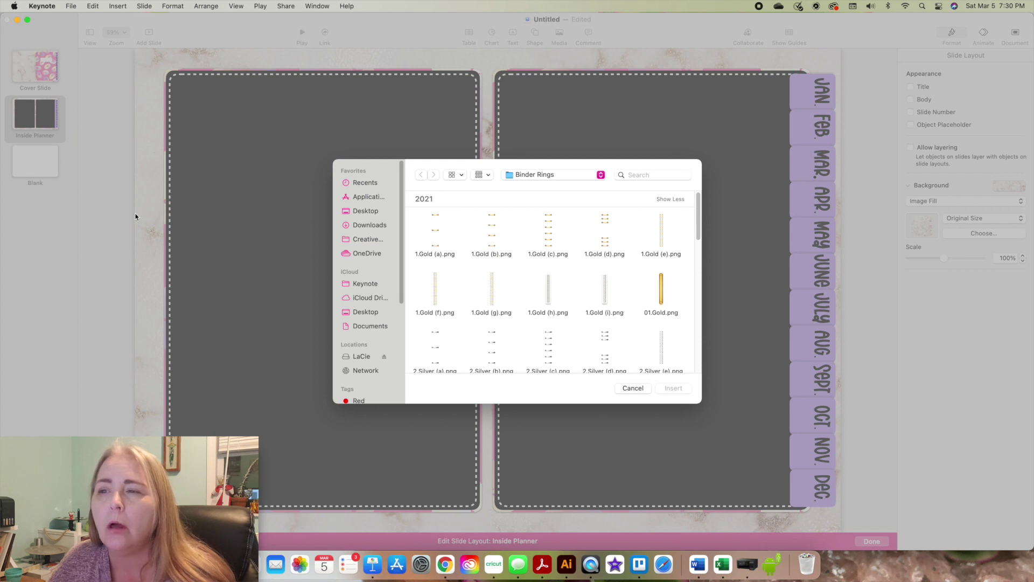
{"action": "left_click", "coordinate": [551, 293]}
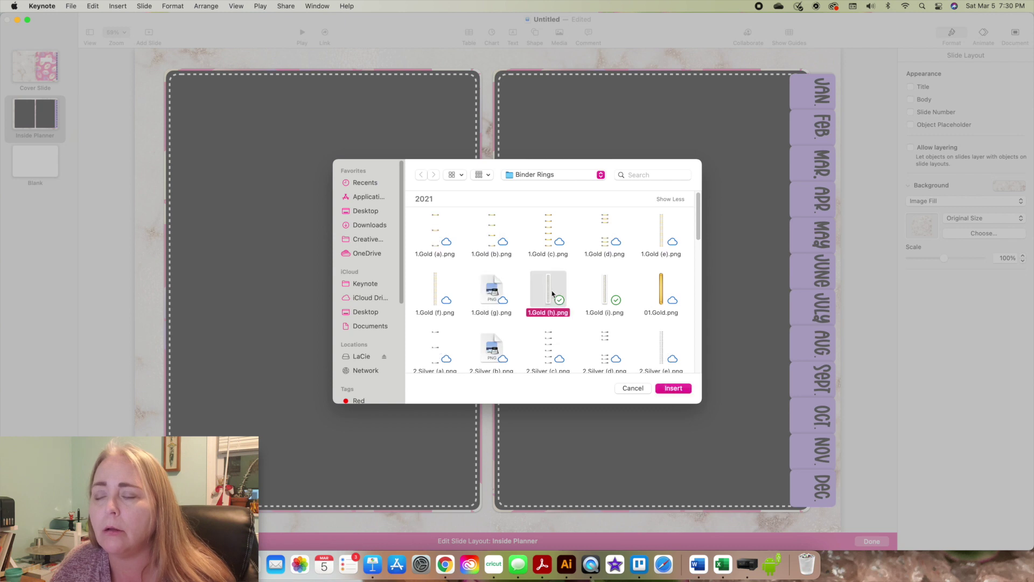
{"action": "left_click", "coordinate": [497, 305]}
{"action": "left_click", "coordinate": [676, 388]}
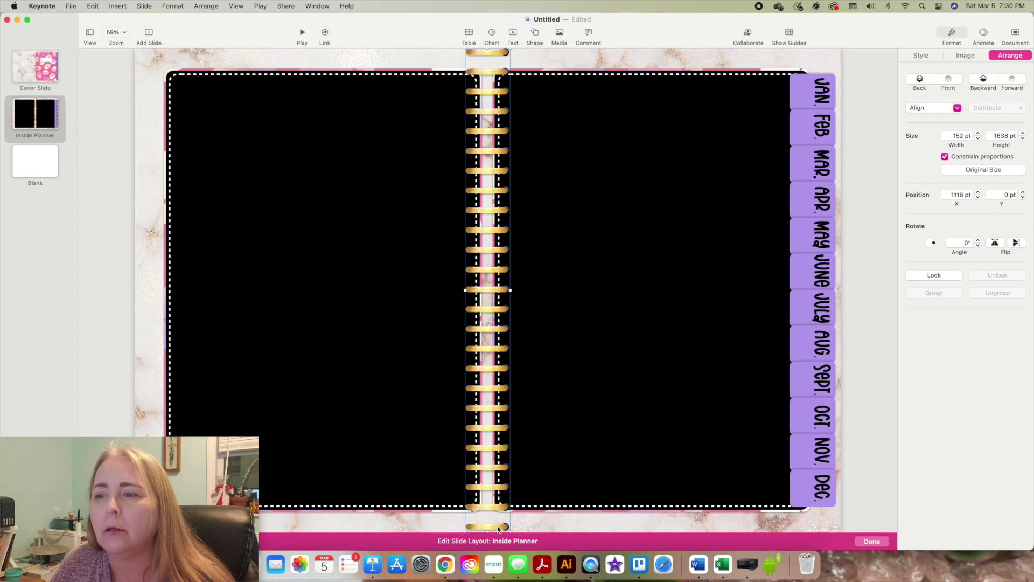
Scale the inserted gold rings down to about 129 by 1395 pt between the pages, and delete them.
{"action": "left_click_drag", "start_coordinate": [488, 532], "coordinate": [488, 496]}
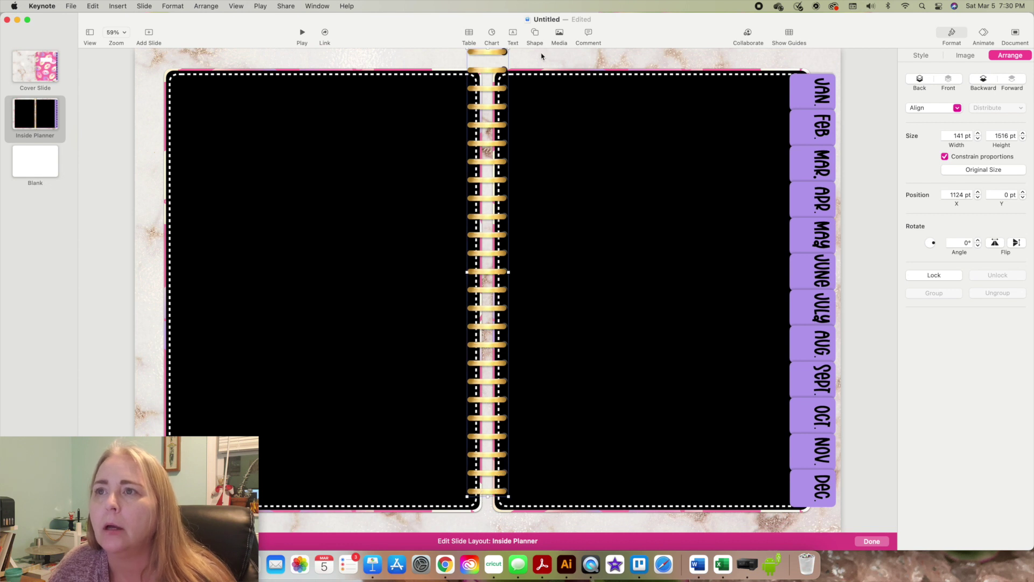
{"action": "left_click_drag", "start_coordinate": [488, 55], "coordinate": [486, 88]}
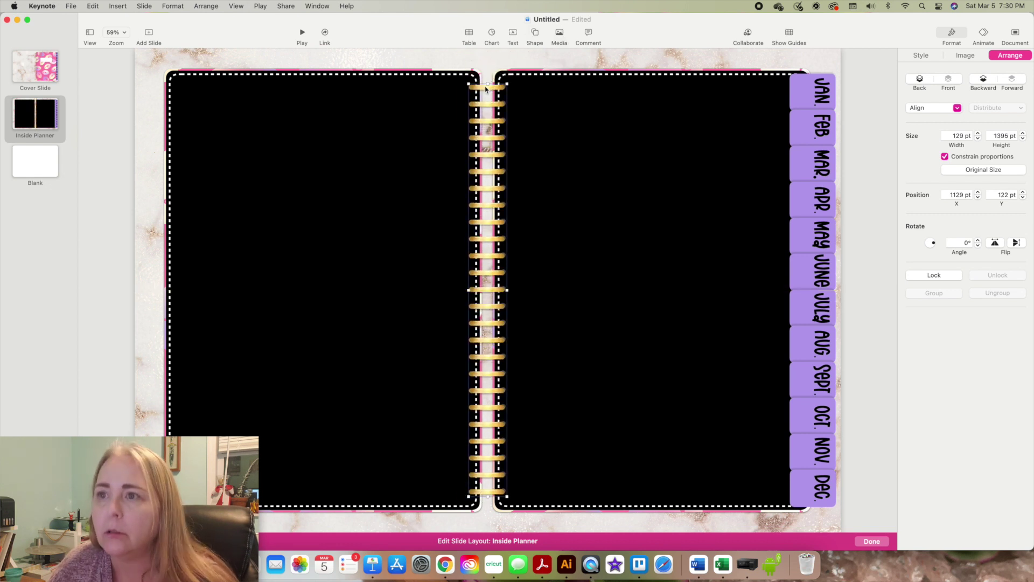
{"action": "key", "text": "Delete"}
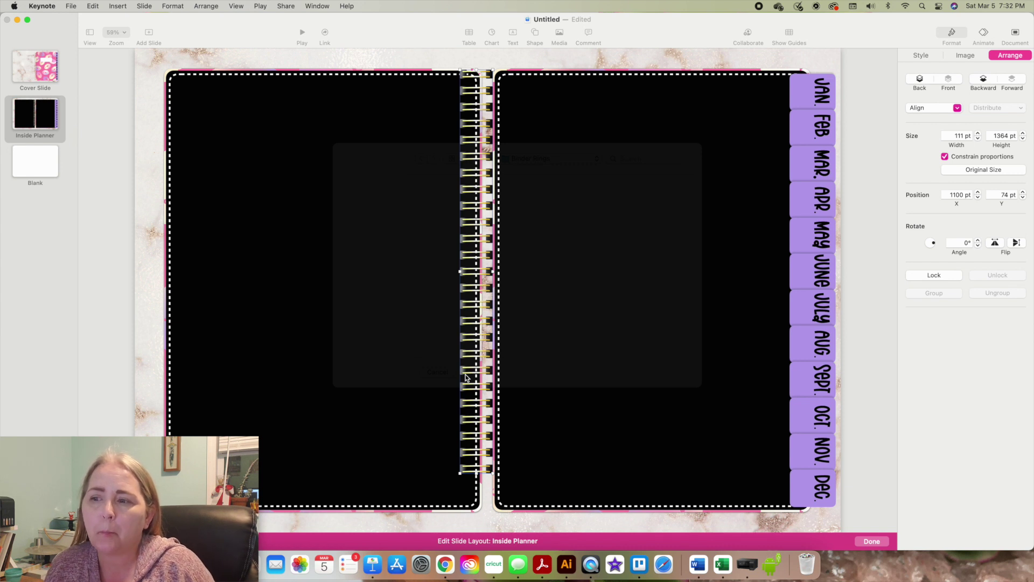
Shift the left planner page closer to the spine, to about X 128 pt, Y 69 pt.
{"action": "left_click_drag", "start_coordinate": [399, 378], "coordinate": [403, 376]}
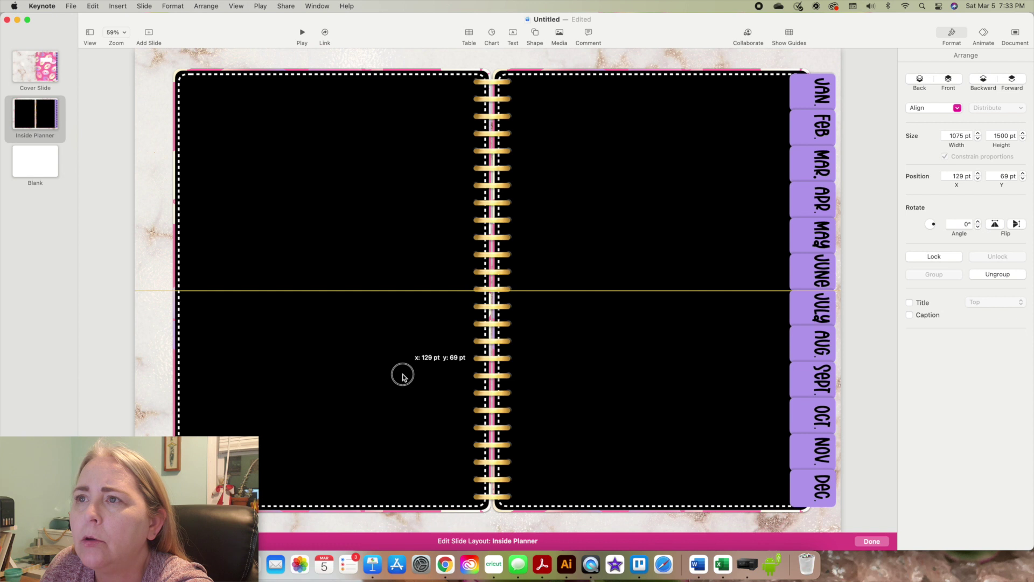
{"action": "left_click_drag", "start_coordinate": [403, 376], "coordinate": [403, 375]}
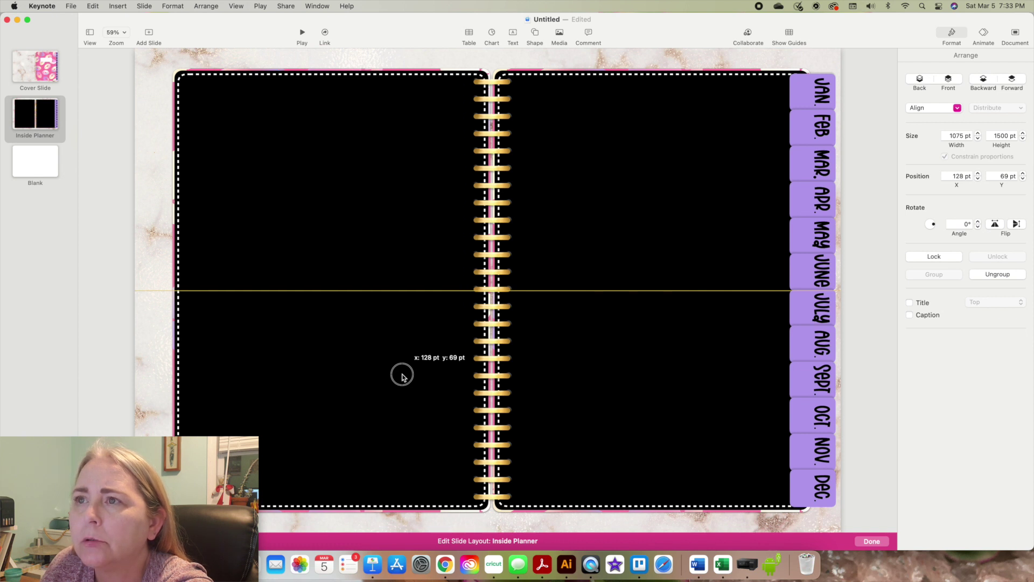
{"action": "left_click_drag", "start_coordinate": [402, 375], "coordinate": [403, 376]}
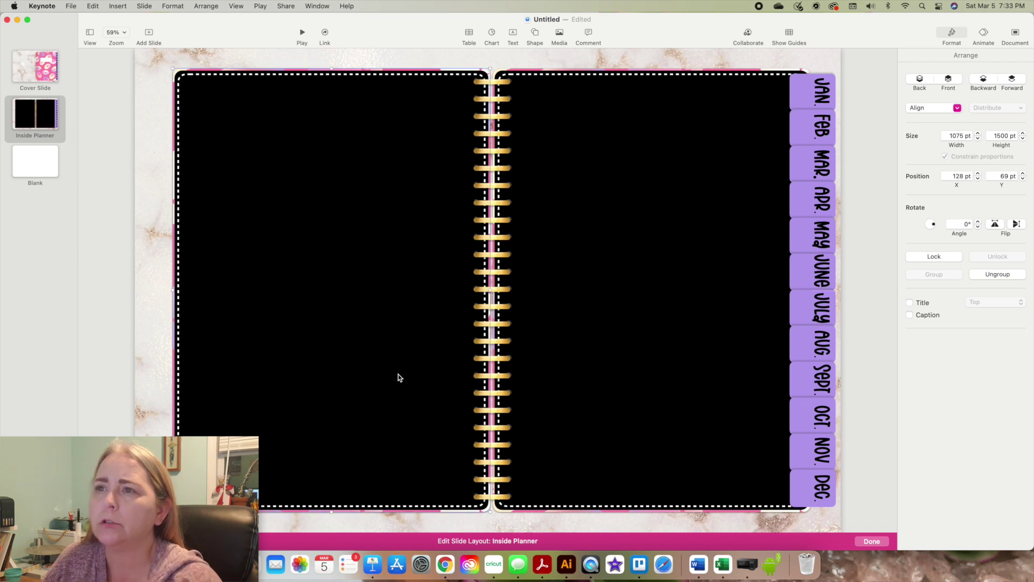
{"action": "left_click", "coordinate": [155, 360]}
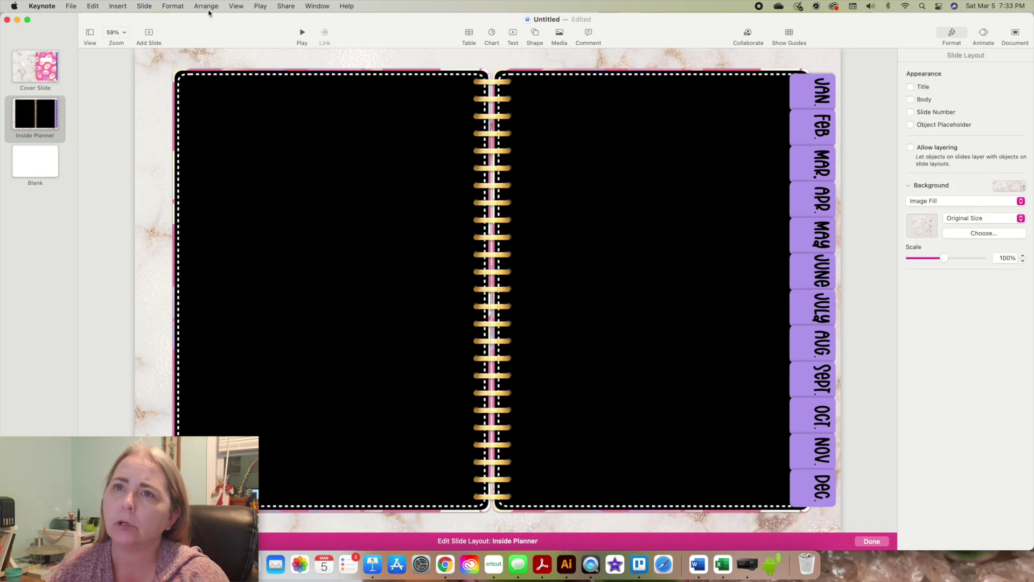
Insert the binder ring images 1.Gold (f).png, 1.Gold (g).png and 1.Gold (h).png together.
{"action": "left_click", "coordinate": [114, 6]}
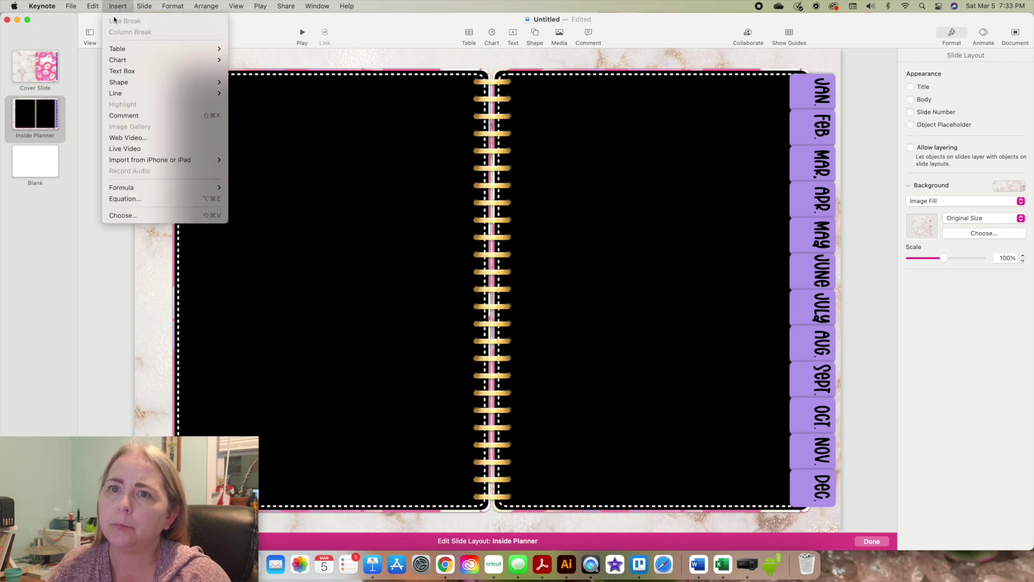
{"action": "left_click", "coordinate": [139, 216]}
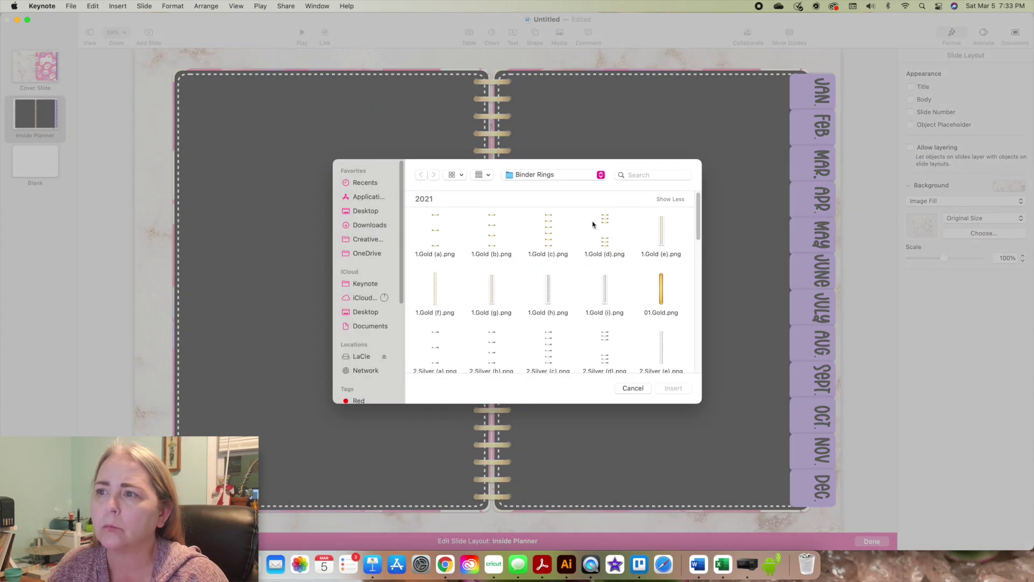
{"action": "left_click", "coordinate": [437, 296]}
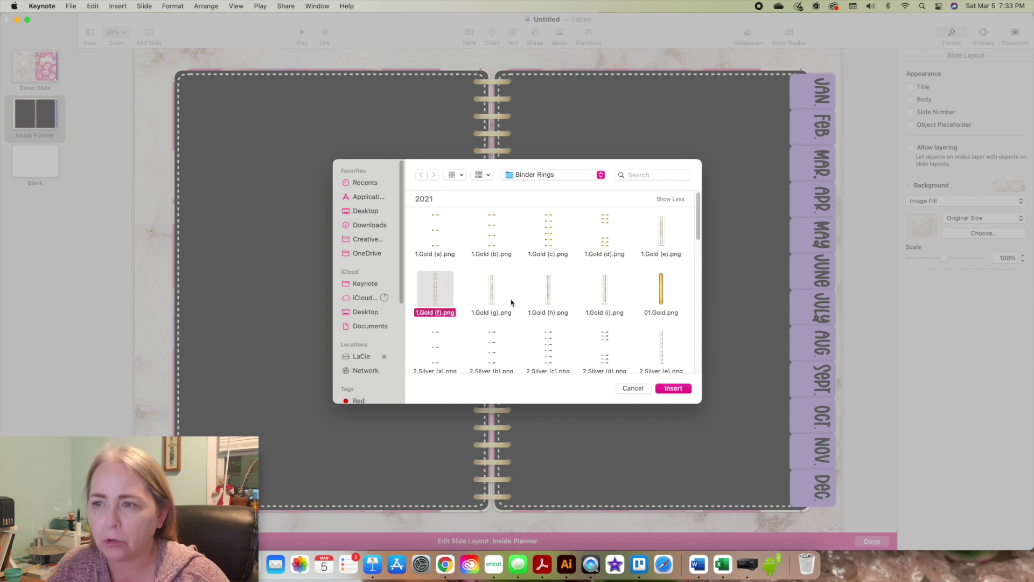
{"action": "left_click_drag", "start_coordinate": [419, 269], "coordinate": [554, 305]}
{"action": "left_click", "coordinate": [673, 388]}
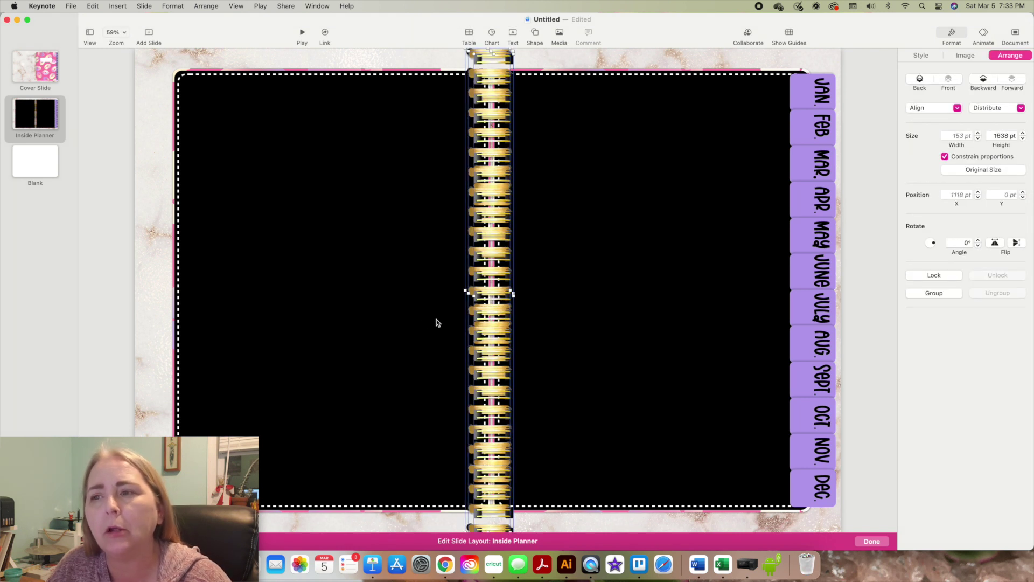
Spread the three newly inserted ring images apart across the left page so each can be compared.
{"action": "left_click_drag", "start_coordinate": [410, 309], "coordinate": [398, 309]}
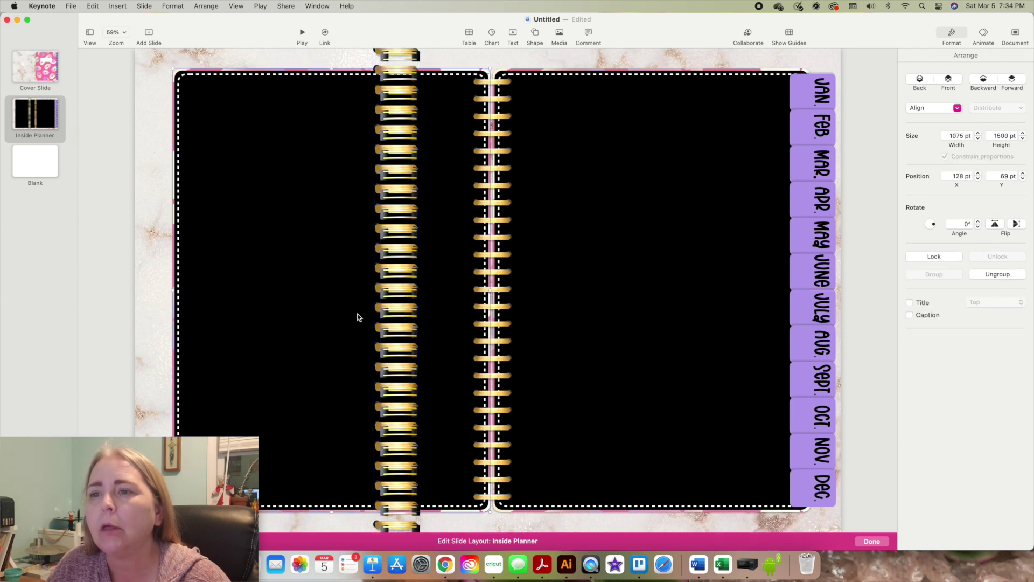
{"action": "left_click_drag", "start_coordinate": [381, 303], "coordinate": [319, 303]}
{"action": "left_click_drag", "start_coordinate": [415, 310], "coordinate": [445, 311]}
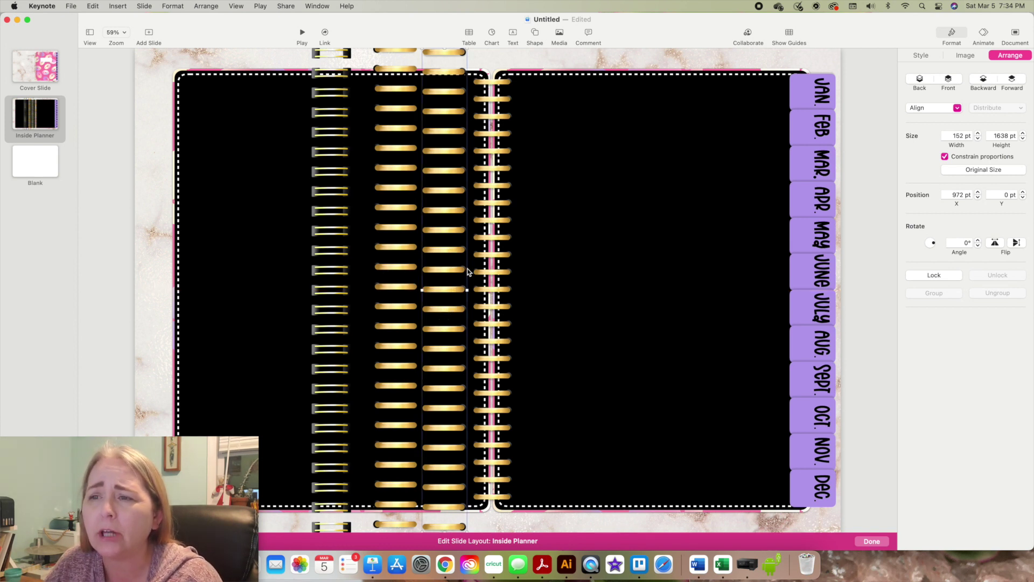
Delete the two new solid gold ring images from the left page, keeping the double-wire rings.
{"action": "key", "text": "Delete"}
{"action": "left_click", "coordinate": [409, 269]}
{"action": "key", "text": "Delete"}
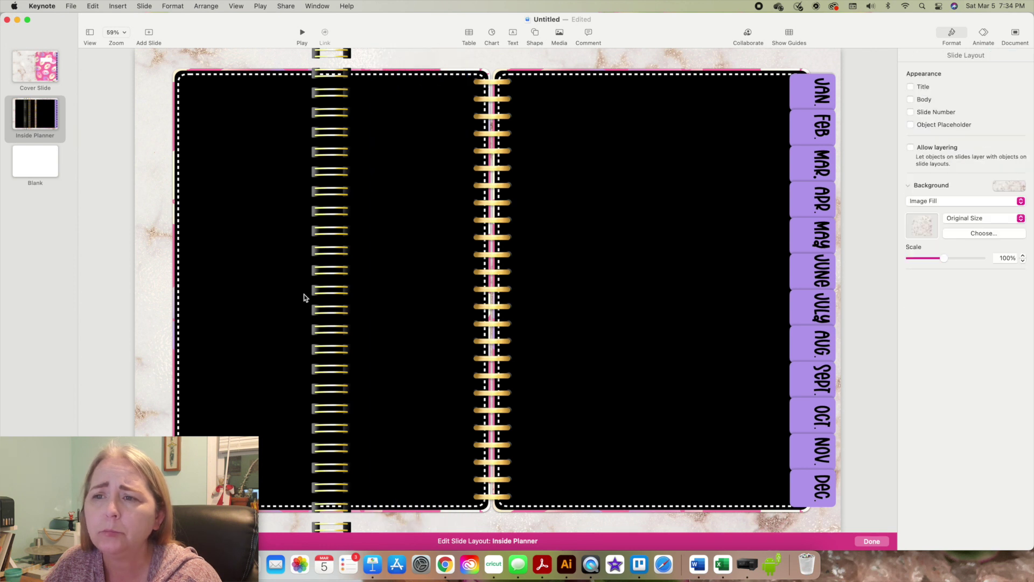
Move the solid gold spine rings onto the right page and place the double-wire rings over the spine at about X 1145 pt, Y 108 pt.
{"action": "left_click_drag", "start_coordinate": [323, 295], "coordinate": [443, 325]}
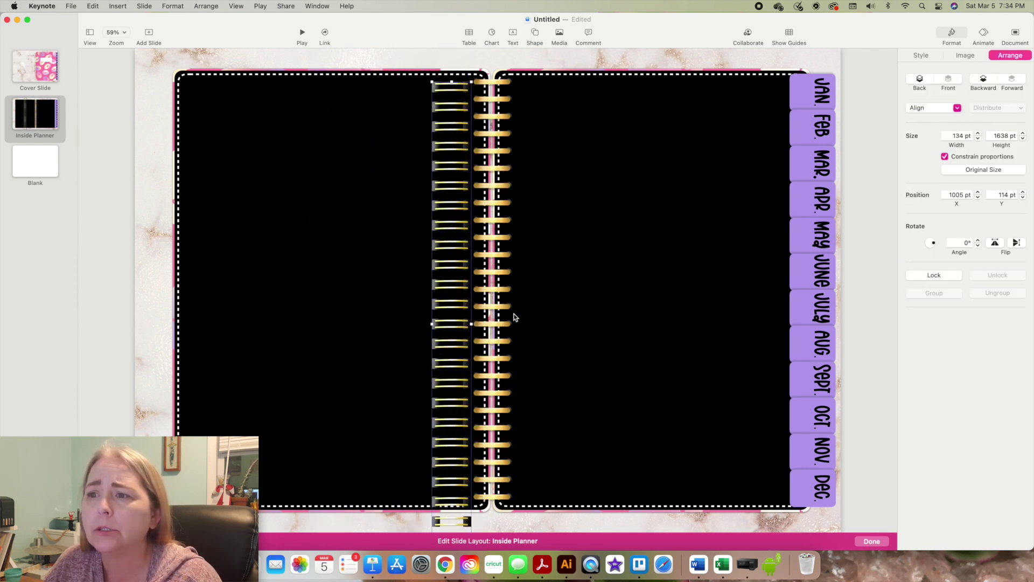
{"action": "left_click_drag", "start_coordinate": [489, 295], "coordinate": [614, 299]}
{"action": "left_click_drag", "start_coordinate": [449, 291], "coordinate": [490, 286]}
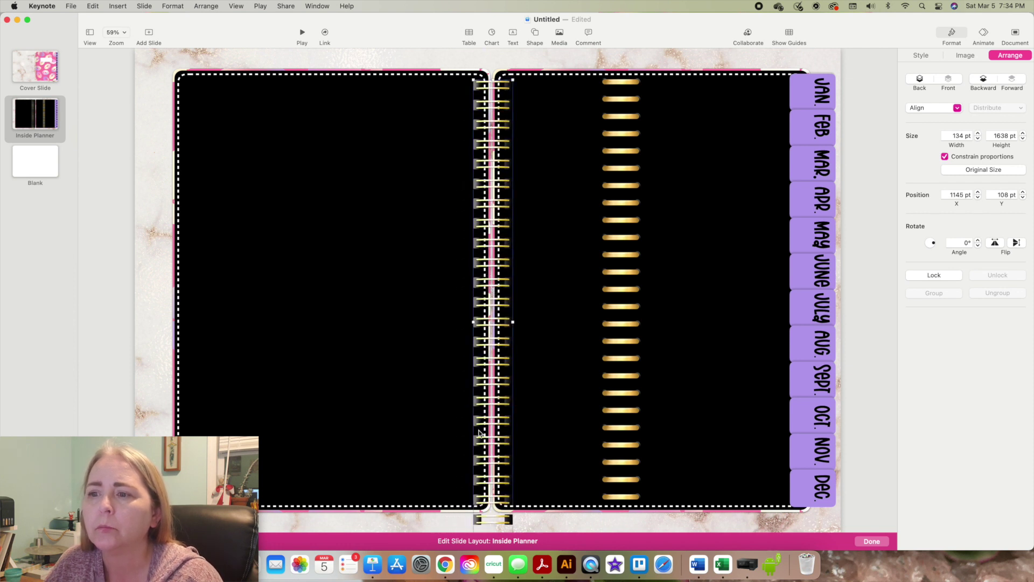
Resize the double-wire rings to about 144 by 1759 pt and centre them on the spine at about X 1136 pt, Y -61 pt.
{"action": "left_click_drag", "start_coordinate": [508, 526], "coordinate": [503, 452]}
{"action": "left_click_drag", "start_coordinate": [506, 493], "coordinate": [485, 396]}
{"action": "left_click_drag", "start_coordinate": [492, 289], "coordinate": [498, 339]}
{"action": "mouse_move", "coordinate": [509, 281]}
{"action": "left_mouse_down"}
{"action": "mouse_move", "coordinate": [488, 312]}
{"action": "mouse_move", "coordinate": [513, 291]}
{"action": "left_mouse_up"}
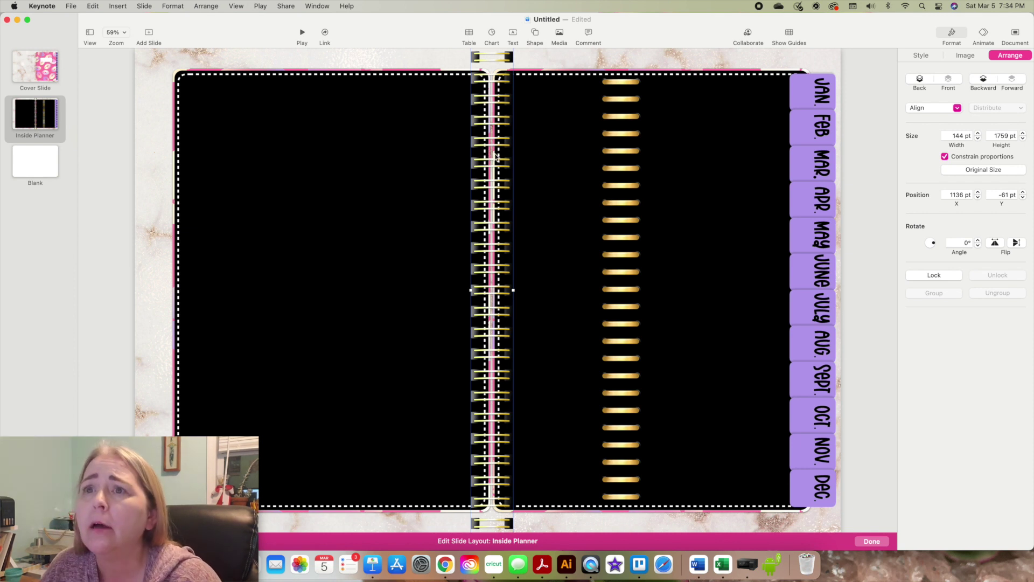
Try to crop the double-wire ring image by editing its mask, and undo the last mask change.
{"action": "left_click", "coordinate": [92, 6]}
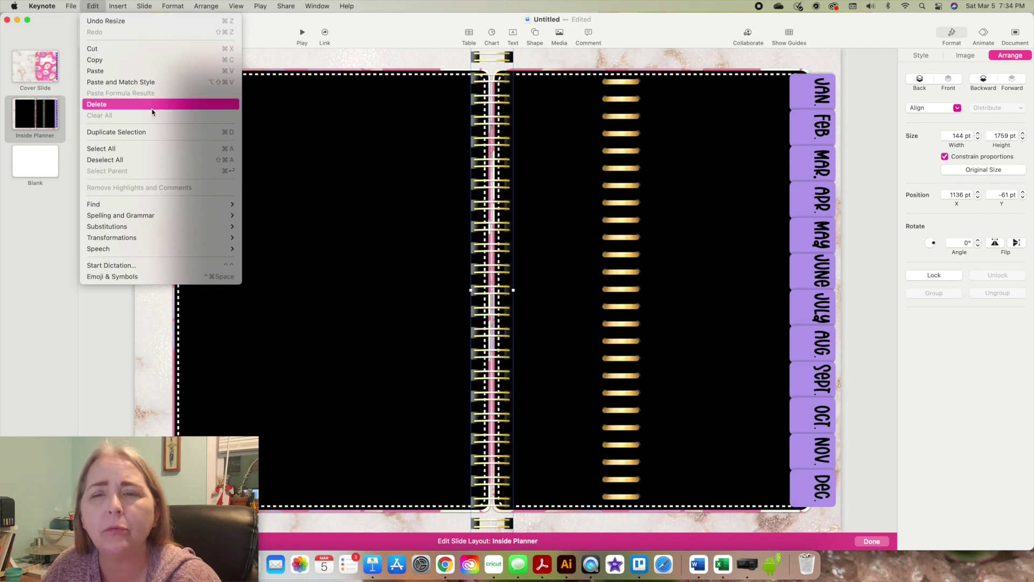
{"action": "right_click", "coordinate": [480, 131]}
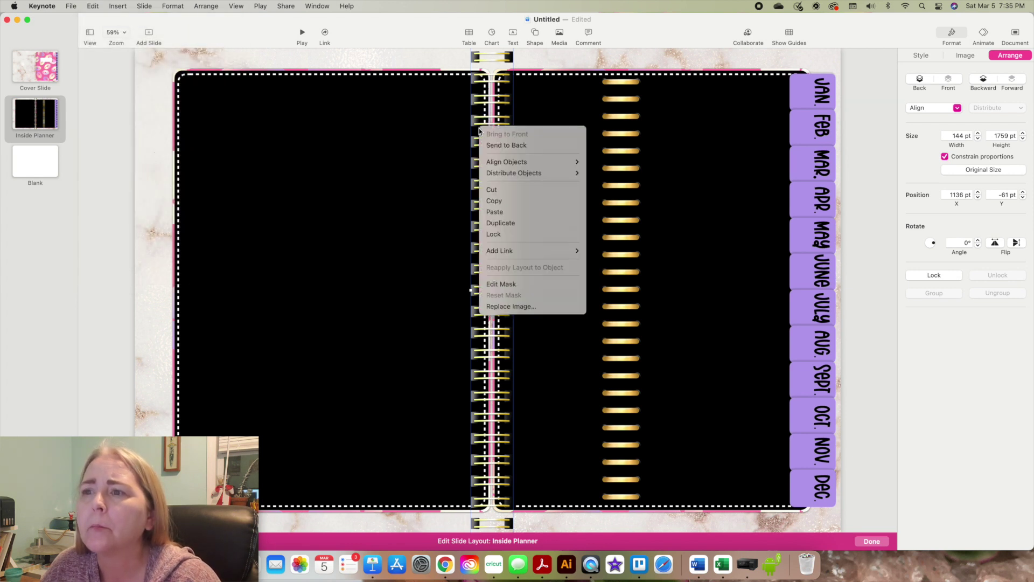
{"action": "left_click", "coordinate": [510, 284]}
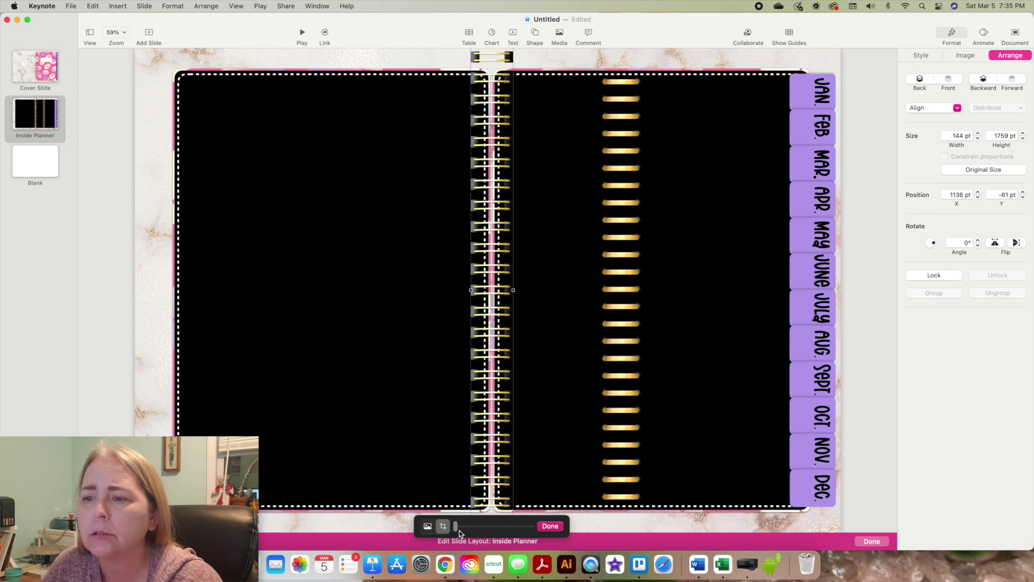
{"action": "left_click_drag", "start_coordinate": [457, 529], "coordinate": [457, 529]}
{"action": "left_click", "coordinate": [445, 528]}
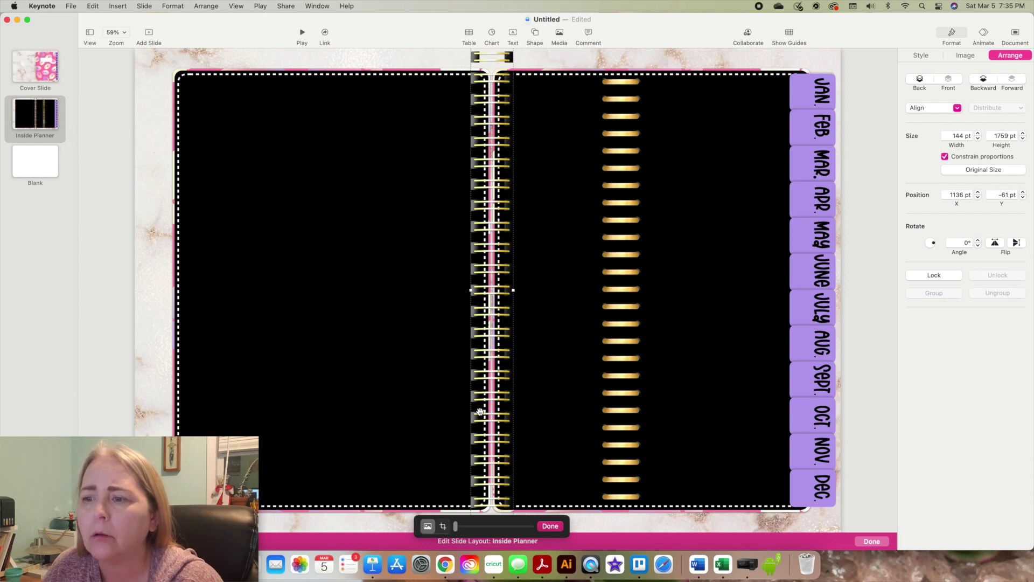
{"action": "left_click_drag", "start_coordinate": [487, 440], "coordinate": [488, 367]}
{"action": "key", "text": "super+z"}
Finish mask editing, and enlarge the double-wire rings to about 154 by 1888 pt at about X 1131 pt, Y -357 pt.
{"action": "mouse_move", "coordinate": [500, 74]}
{"action": "left_mouse_down"}
{"action": "mouse_move", "coordinate": [493, 124]}
{"action": "mouse_move", "coordinate": [494, 93]}
{"action": "left_mouse_up"}
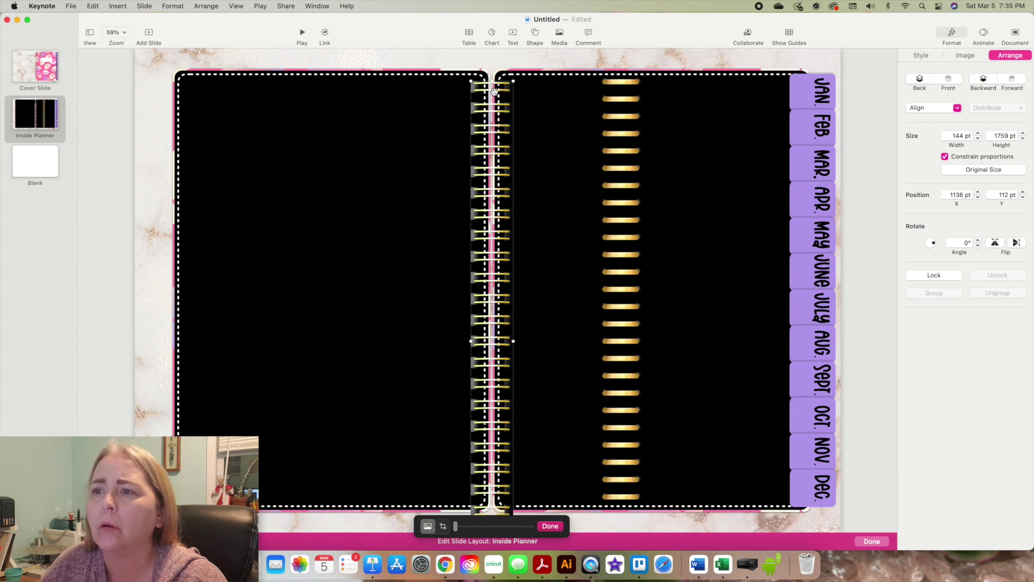
{"action": "left_click", "coordinate": [544, 528]}
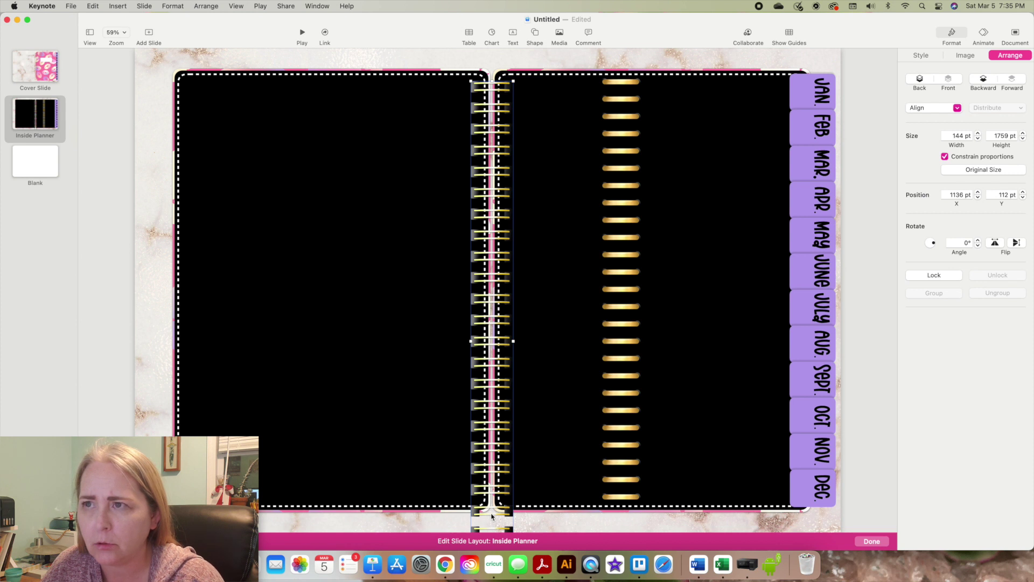
{"action": "left_click_drag", "start_coordinate": [491, 516], "coordinate": [495, 420]}
{"action": "left_click_drag", "start_coordinate": [515, 238], "coordinate": [516, 237]}
{"action": "left_click_drag", "start_coordinate": [494, 304], "coordinate": [493, 287]}
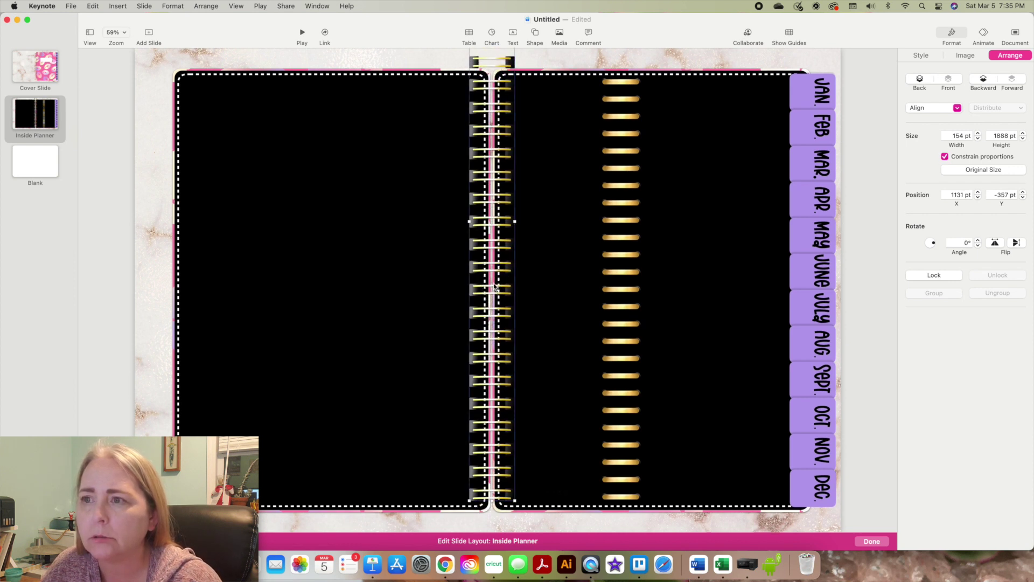
{"action": "right_click", "coordinate": [493, 287]}
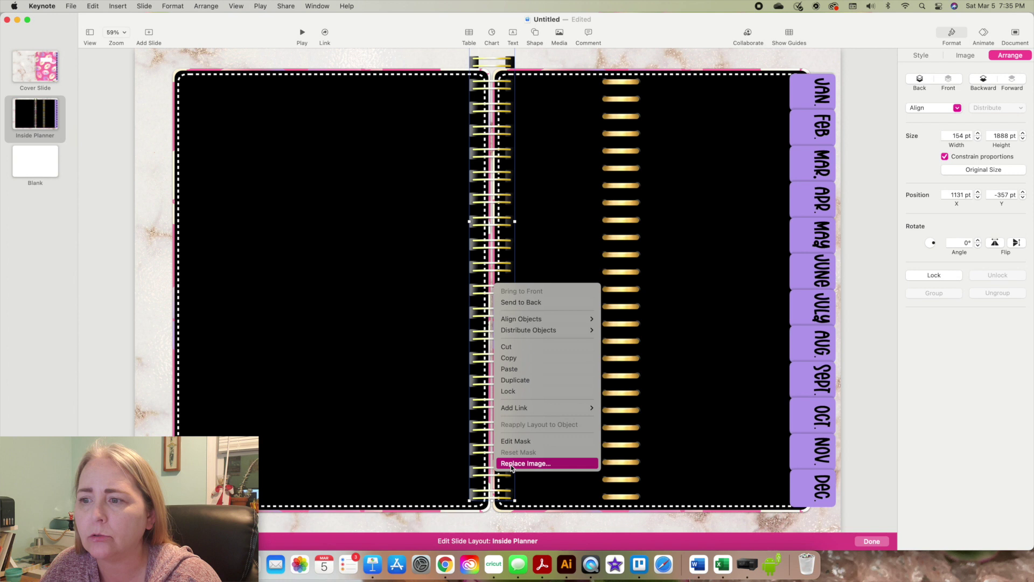
{"action": "left_click", "coordinate": [517, 440]}
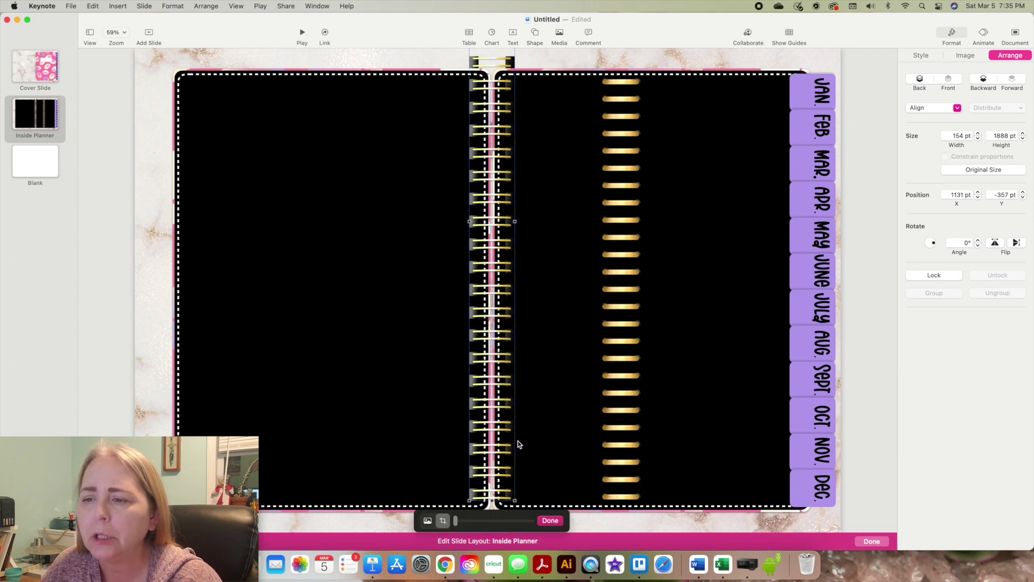
{"action": "left_click", "coordinate": [445, 523]}
{"action": "left_click_drag", "start_coordinate": [492, 503], "coordinate": [516, 505]}
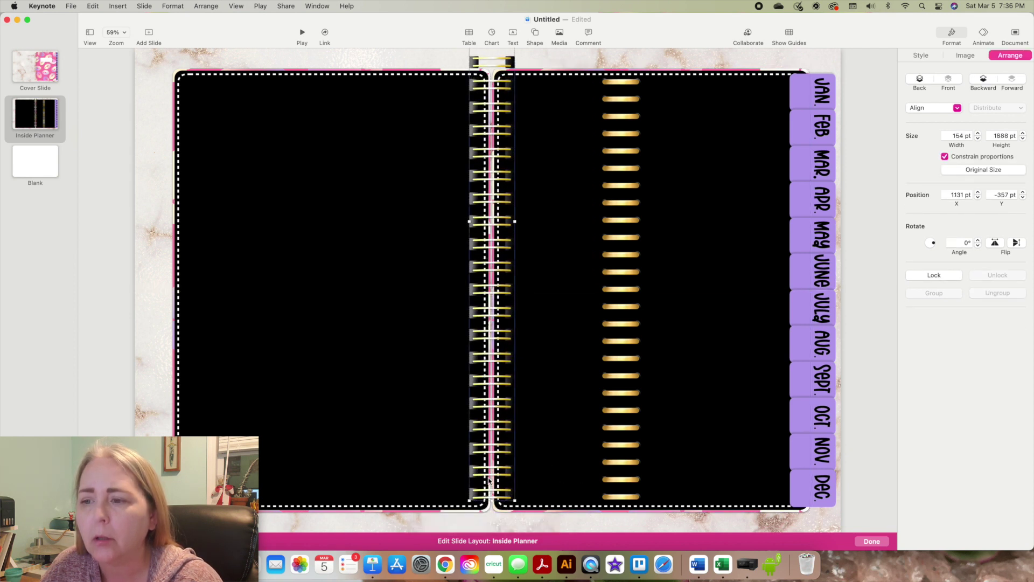
Crop the lower end of the double-wire ring image with its mask to about 154 by 1365 pt.
{"action": "right_click", "coordinate": [490, 481]}
{"action": "left_click", "coordinate": [504, 517]}
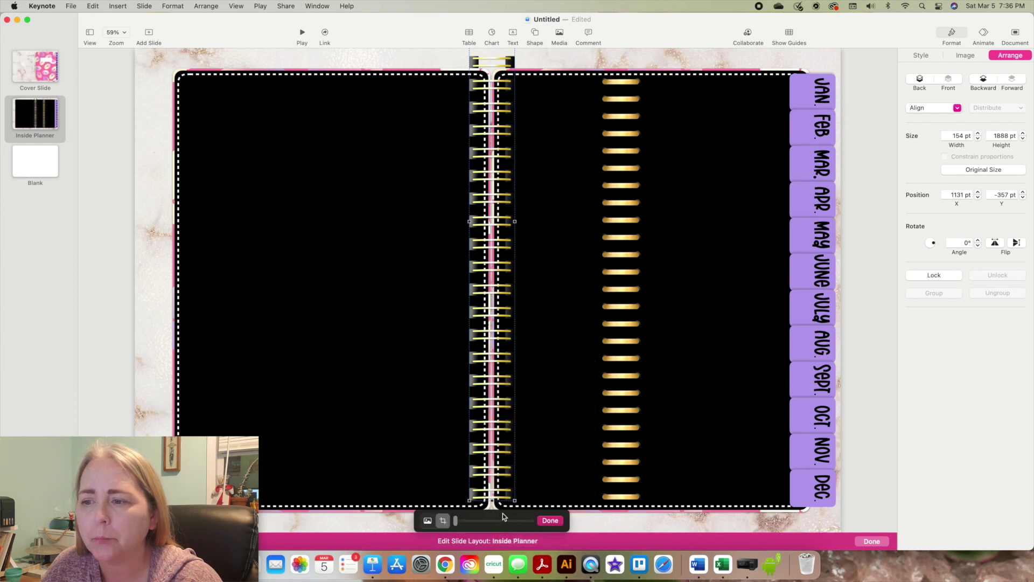
{"action": "left_click", "coordinate": [444, 521]}
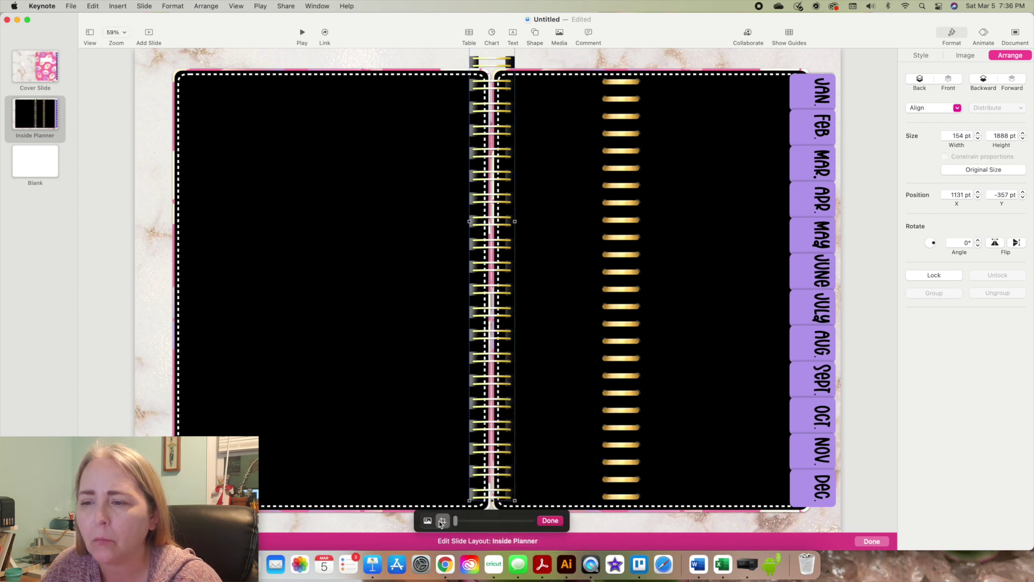
{"action": "left_click", "coordinate": [442, 522]}
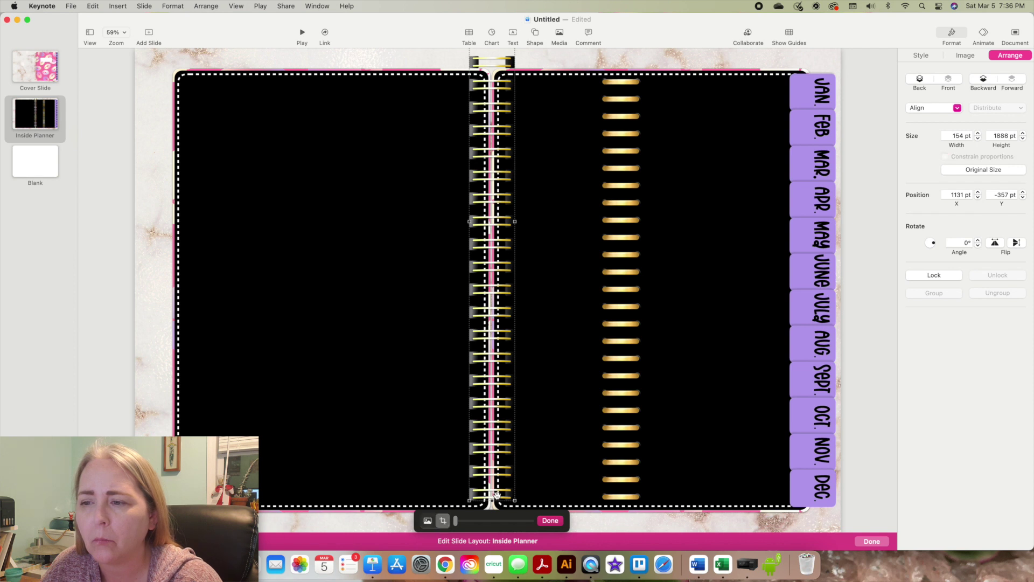
{"action": "left_click_drag", "start_coordinate": [492, 500], "coordinate": [490, 345]}
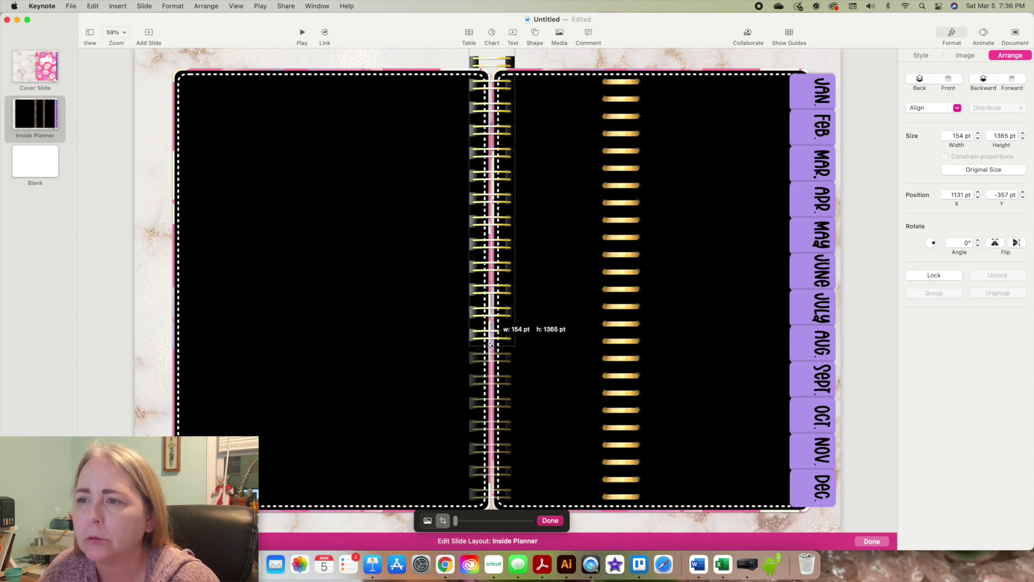
{"action": "left_click", "coordinate": [544, 522]}
Move the cropped double-wire rings down along the spine and enlarge them to about 162 by 1433 pt at X 1127 pt, Y 112 pt.
{"action": "left_click_drag", "start_coordinate": [503, 265], "coordinate": [501, 401]}
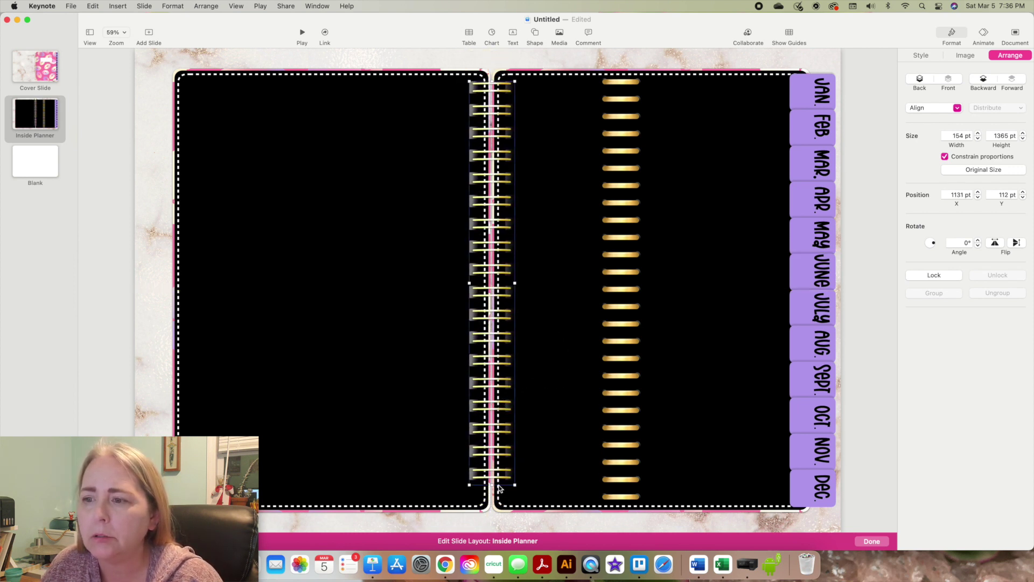
{"action": "left_click_drag", "start_coordinate": [491, 485], "coordinate": [490, 503]}
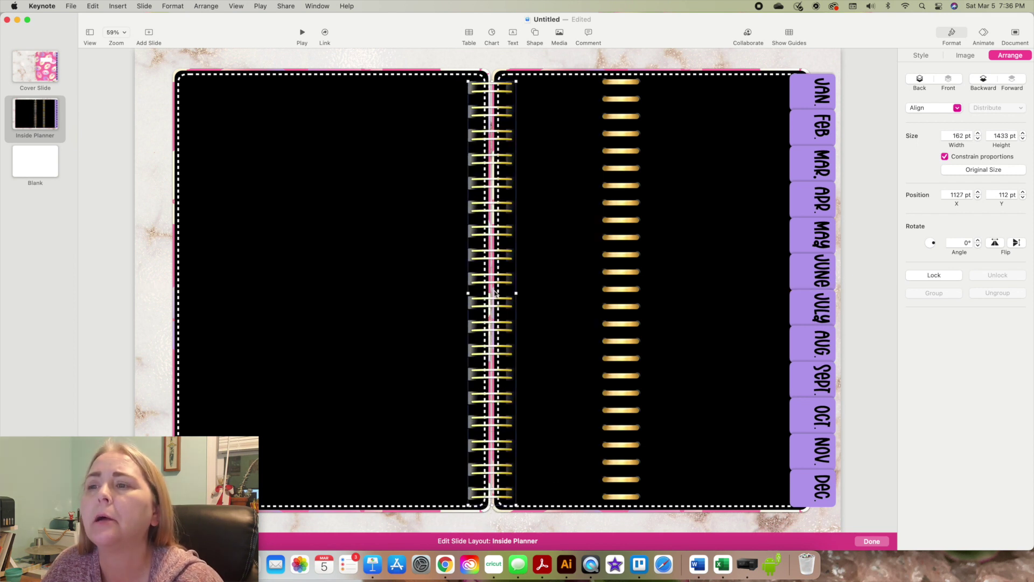
{"action": "left_click", "coordinate": [342, 284]}
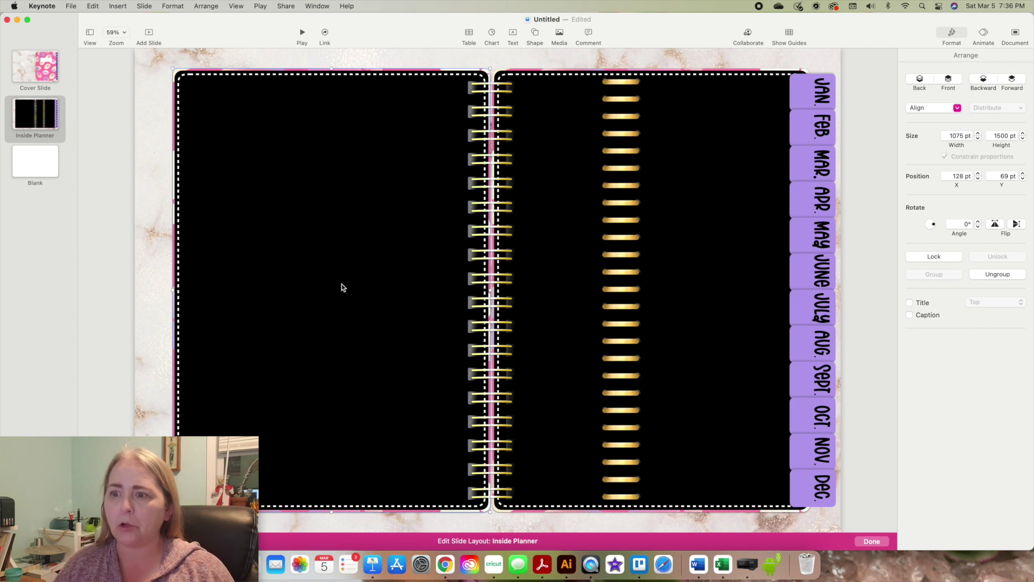
Move the double-wire rings onto the left page and the solid gold rings closer to the spine, and undo the stray left-page move.
{"action": "left_click", "coordinate": [618, 191]}
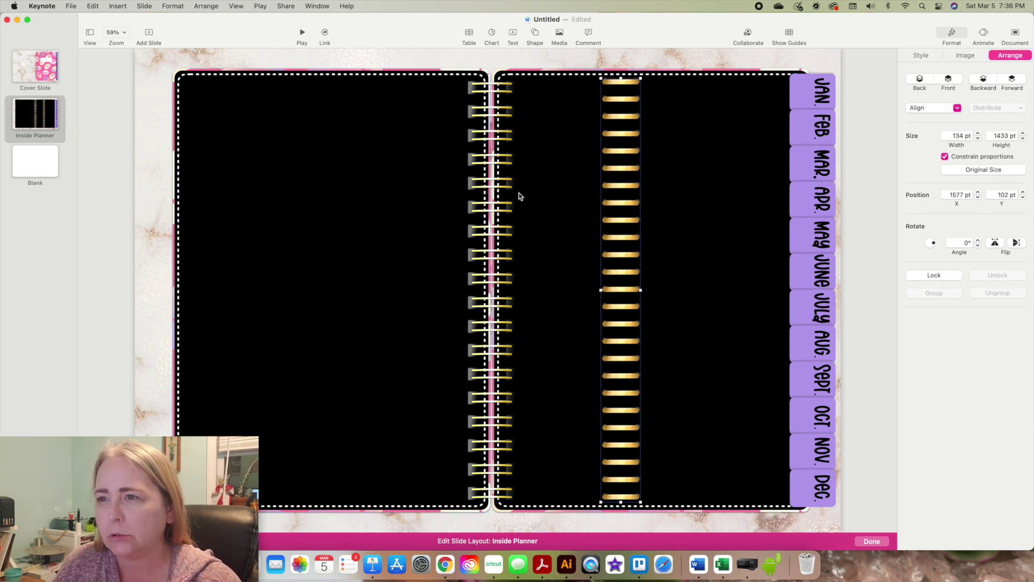
{"action": "left_click_drag", "start_coordinate": [507, 196], "coordinate": [459, 199]}
{"action": "left_click_drag", "start_coordinate": [629, 202], "coordinate": [551, 196]}
{"action": "left_click_drag", "start_coordinate": [426, 211], "coordinate": [466, 210]}
{"action": "key", "text": "super+z"}
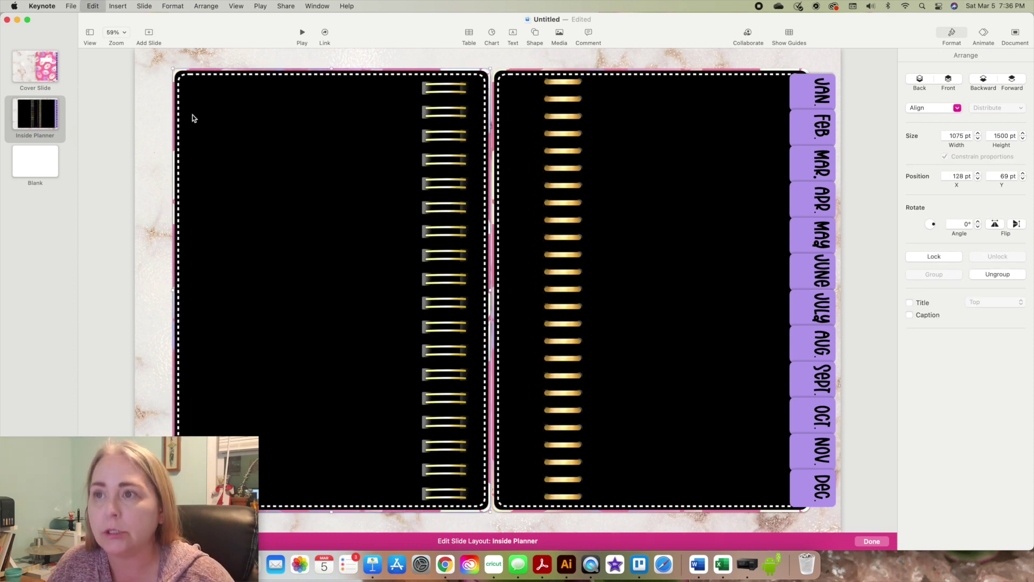
Return the double-wire rings to the spine at about X 1129 pt, Y 102 pt, and move the solid gold rings to about X 1975 pt, Y 114 pt.
{"action": "left_click_drag", "start_coordinate": [437, 191], "coordinate": [483, 186]}
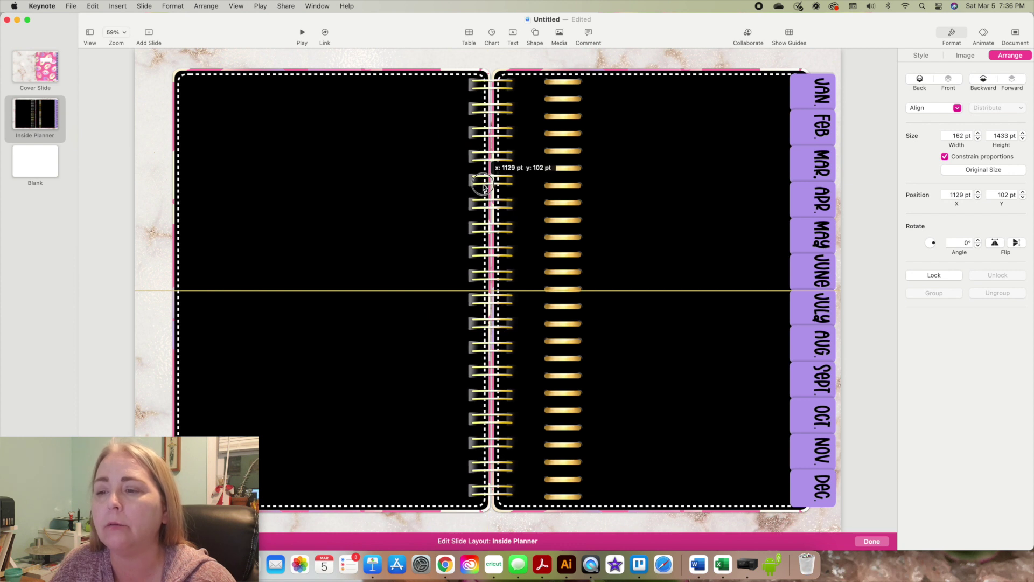
{"action": "left_click_drag", "start_coordinate": [483, 187], "coordinate": [483, 187]}
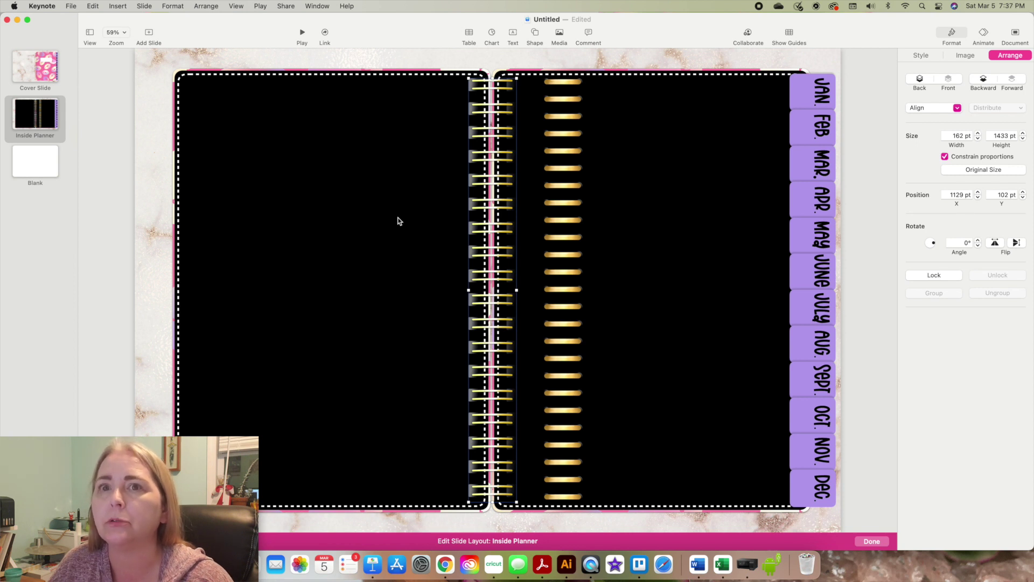
{"action": "left_click", "coordinate": [570, 238]}
{"action": "left_click_drag", "start_coordinate": [570, 238], "coordinate": [746, 244]}
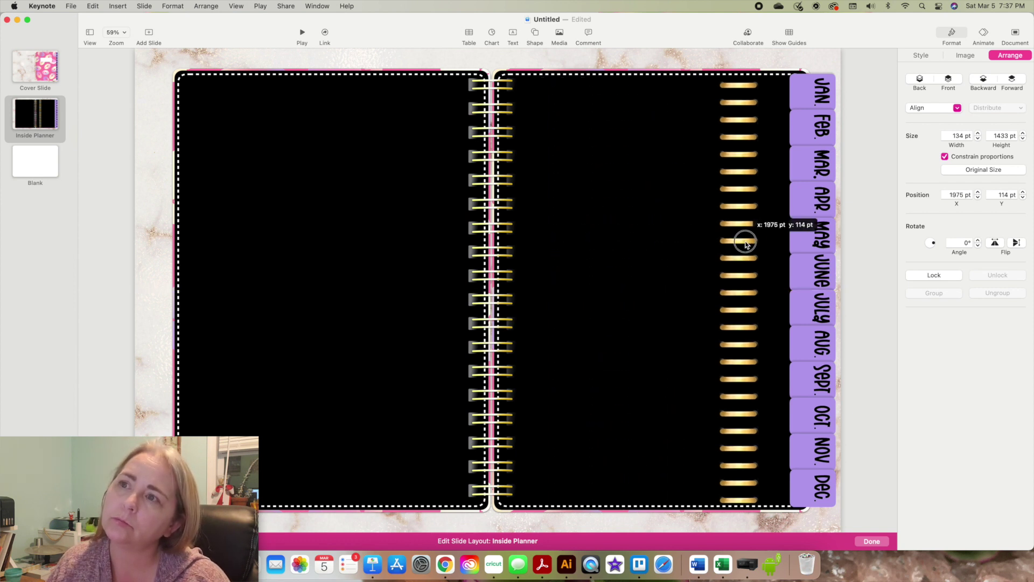
{"action": "left_click_drag", "start_coordinate": [746, 243], "coordinate": [745, 244]}
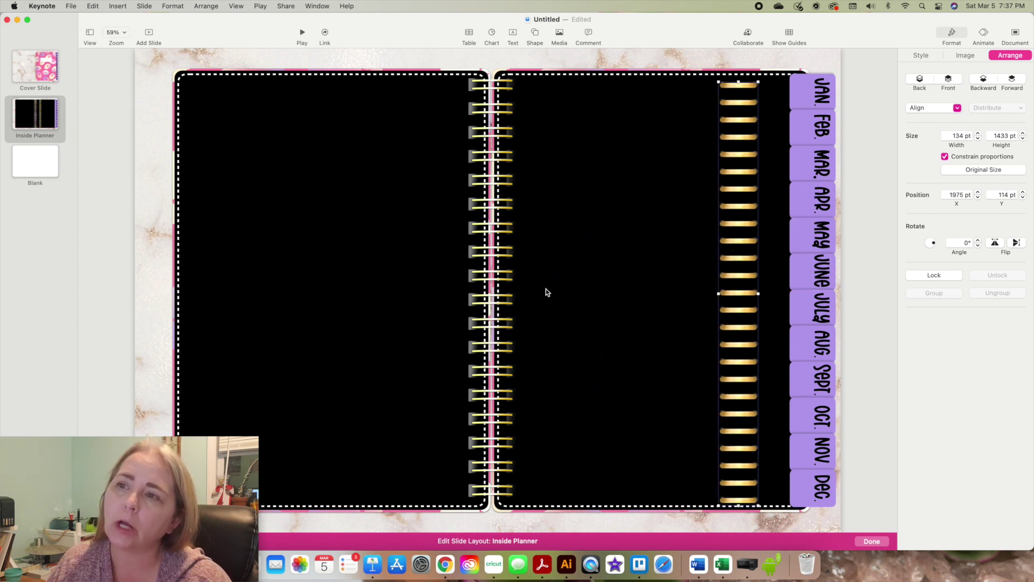
Undo the mistaken deletion of the right page and delete the double-wire rings from the spine.
{"action": "left_click", "coordinate": [495, 271]}
{"action": "key", "text": "Delete"}
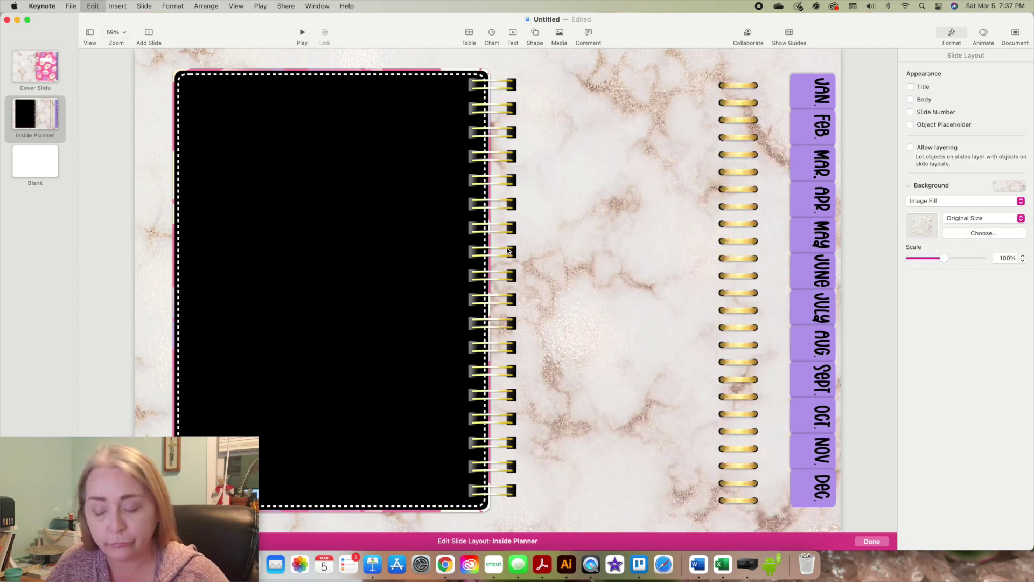
{"action": "key", "text": "super+z"}
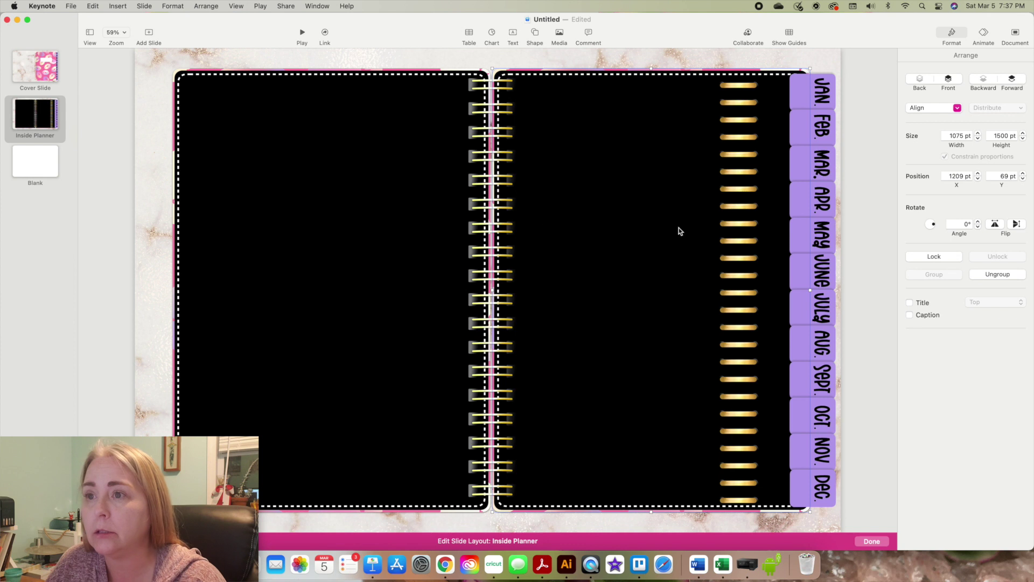
{"action": "left_click", "coordinate": [478, 229]}
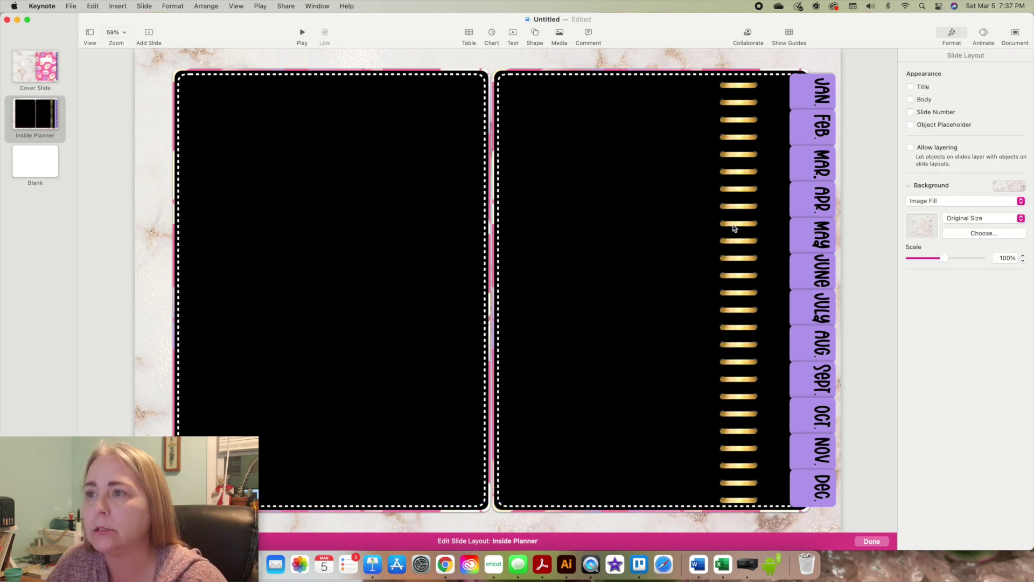
Centre the solid gold rings on the spine and resize them to about 134 by 1430 pt at about X 1139 pt, Y 104 pt.
{"action": "left_click_drag", "start_coordinate": [736, 225], "coordinate": [485, 224]}
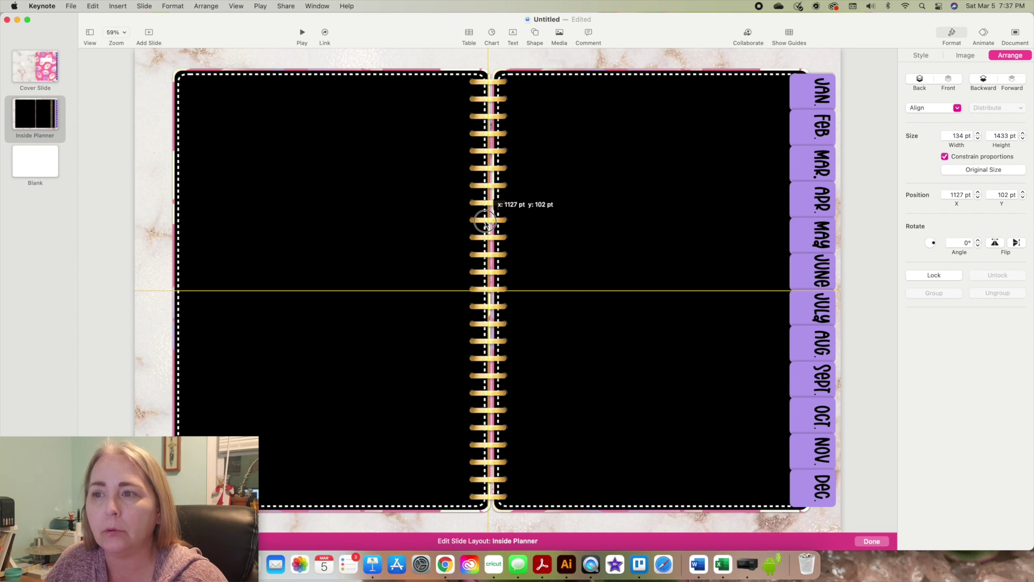
{"action": "left_click_drag", "start_coordinate": [485, 223], "coordinate": [485, 224]}
{"action": "left_click_drag", "start_coordinate": [502, 291], "coordinate": [493, 254]}
{"action": "left_click_drag", "start_coordinate": [491, 491], "coordinate": [491, 504]}
{"action": "left_click", "coordinate": [439, 376]}
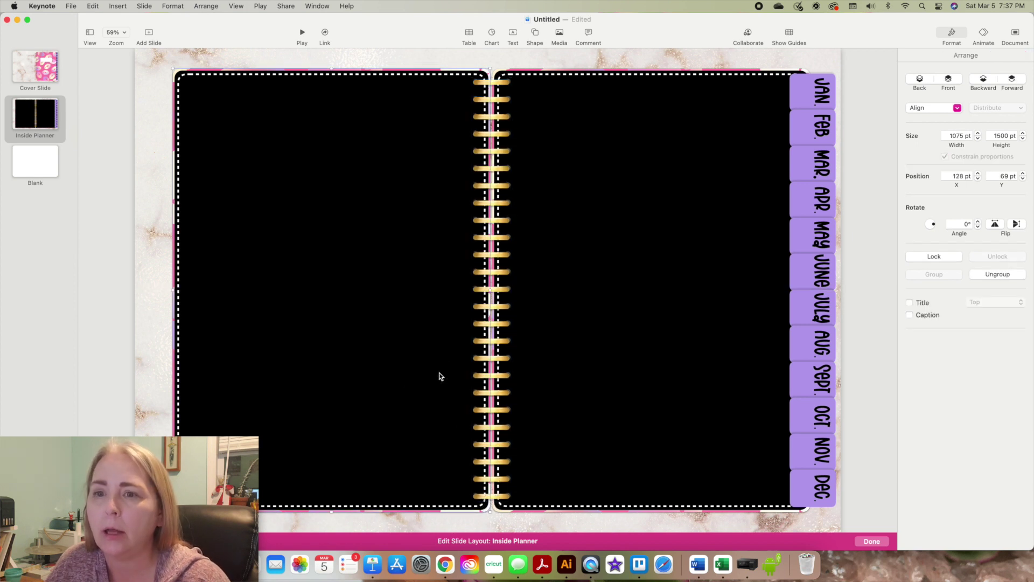
{"action": "left_click", "coordinate": [157, 389]}
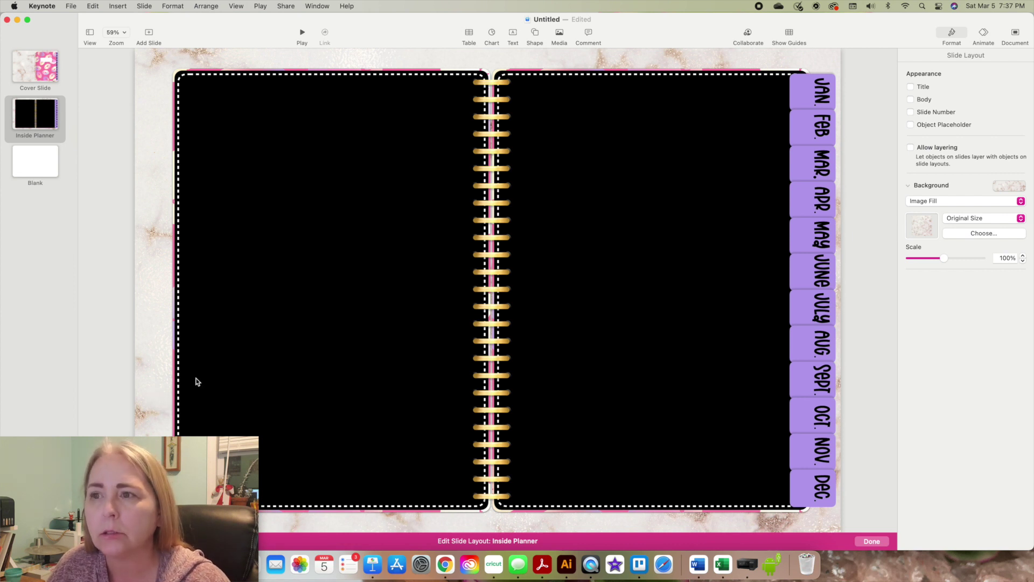
{"action": "left_click", "coordinate": [485, 242]}
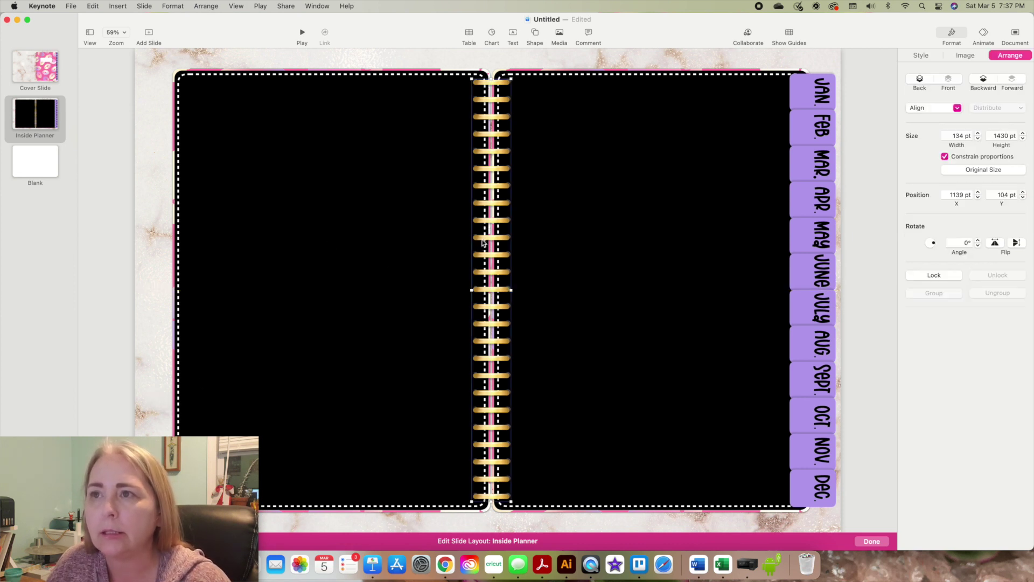
{"action": "left_click", "coordinate": [161, 301]}
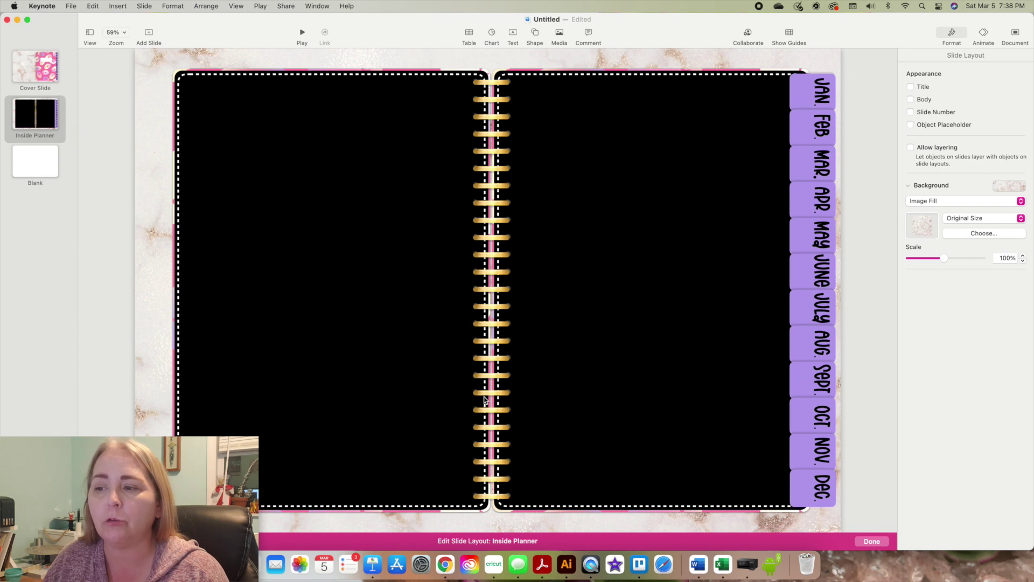
Ungroup the right page so its layered shapes can be styled separately, and clear the selection.
{"action": "left_click", "coordinate": [671, 368]}
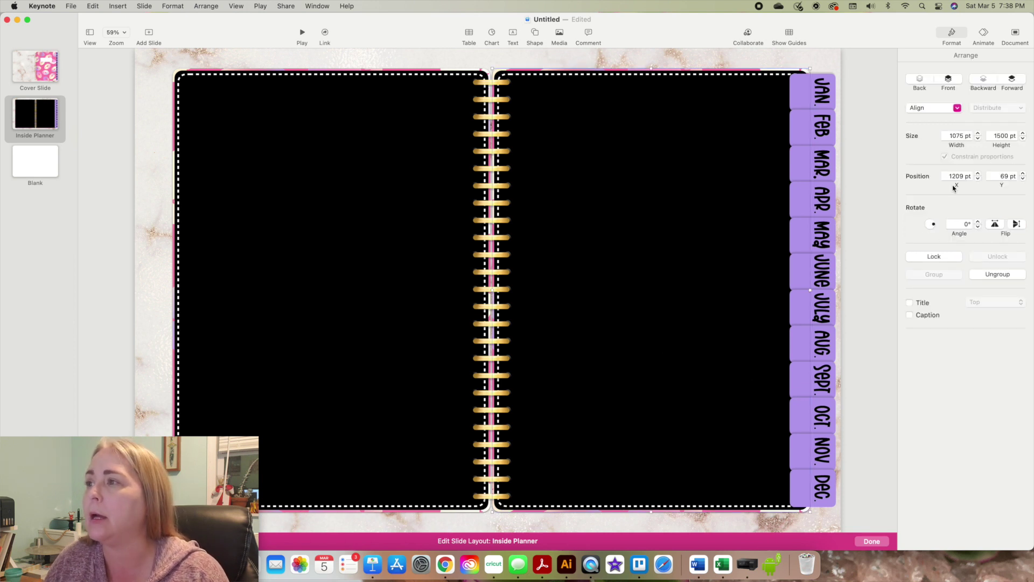
{"action": "left_click", "coordinate": [949, 39]}
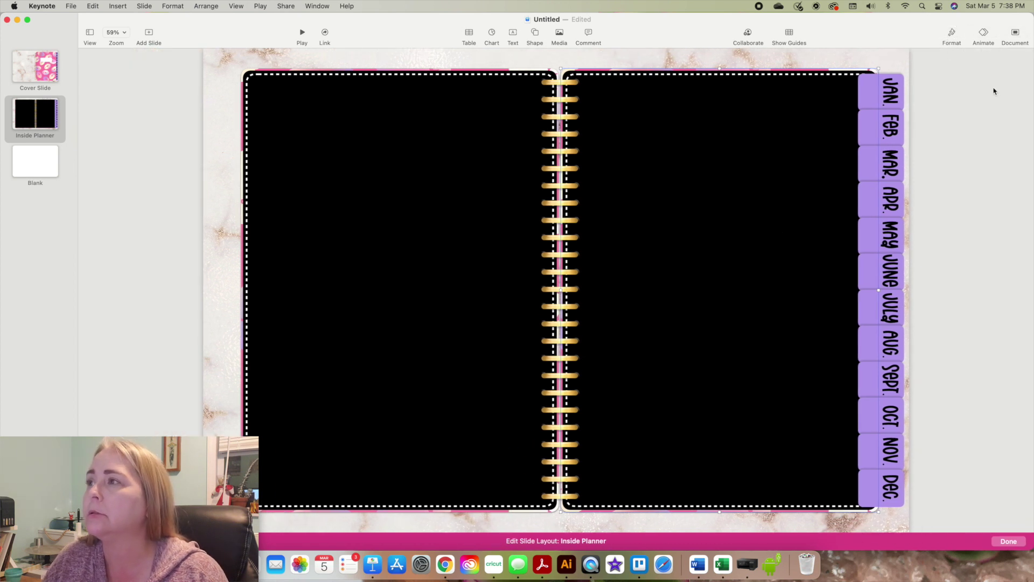
{"action": "left_click", "coordinate": [952, 35]}
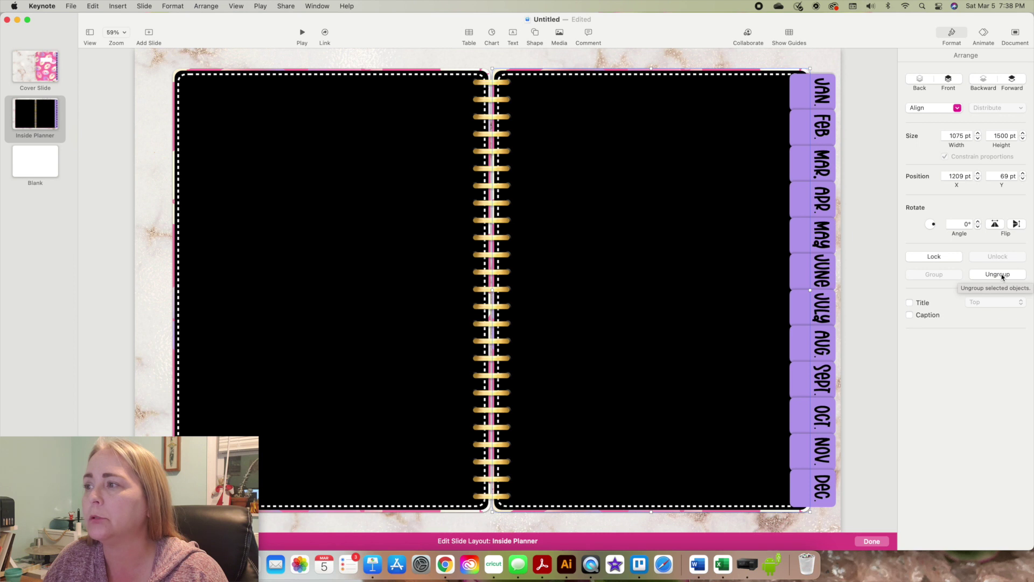
{"action": "left_click", "coordinate": [998, 275]}
{"action": "left_click", "coordinate": [928, 57]}
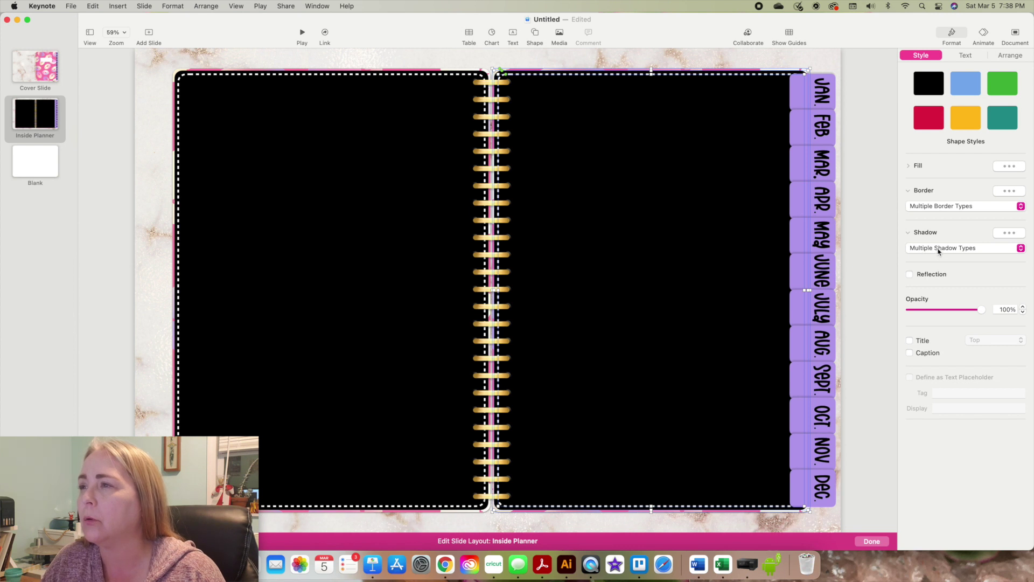
{"action": "left_click", "coordinate": [711, 60]}
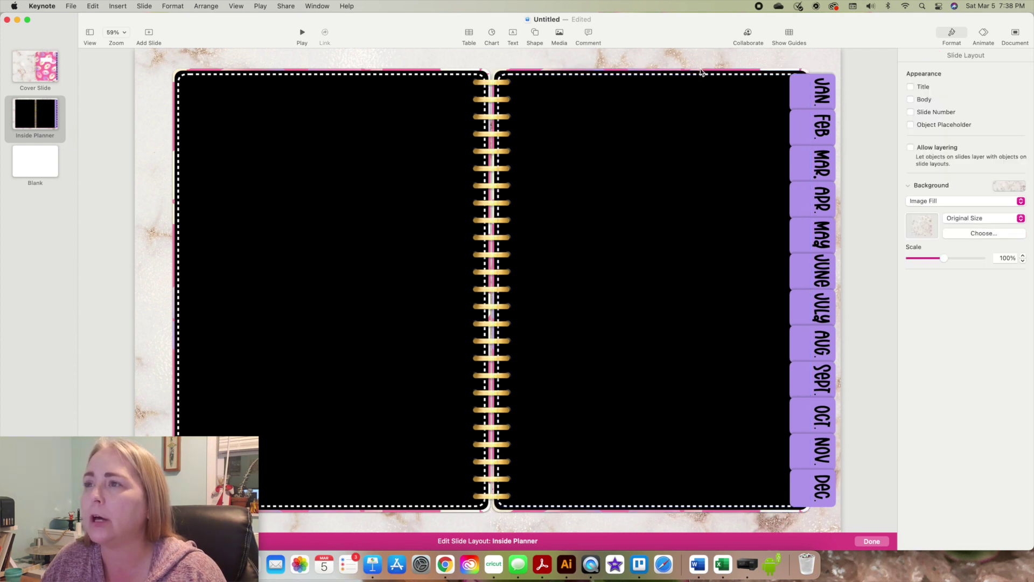
Give the right page's pink-patterned backing shape a curved shadow with a 25 pt offset and a stronger outward curve.
{"action": "left_click", "coordinate": [701, 70]}
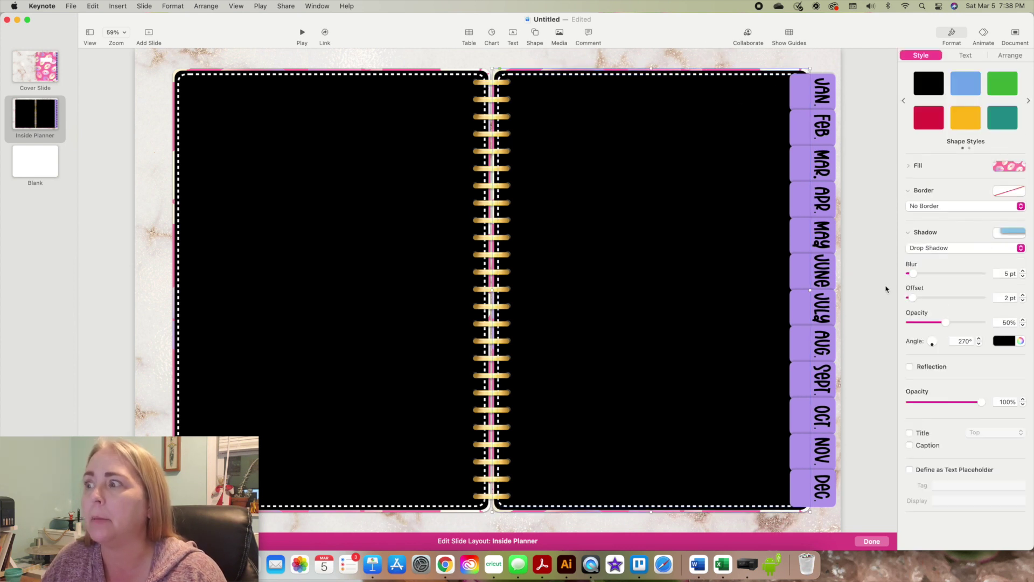
{"action": "left_click", "coordinate": [1018, 232]}
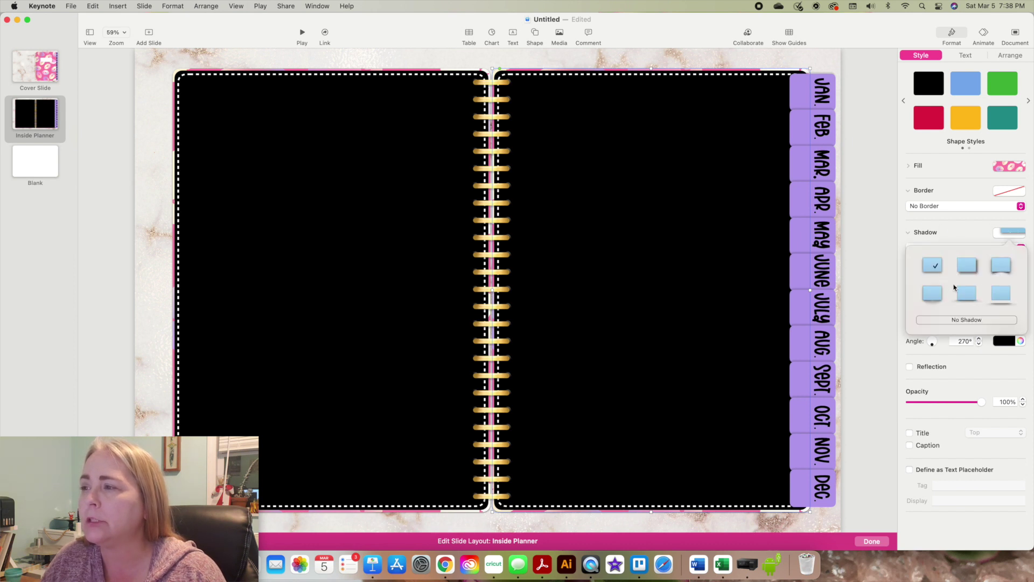
{"action": "left_click", "coordinate": [933, 293]}
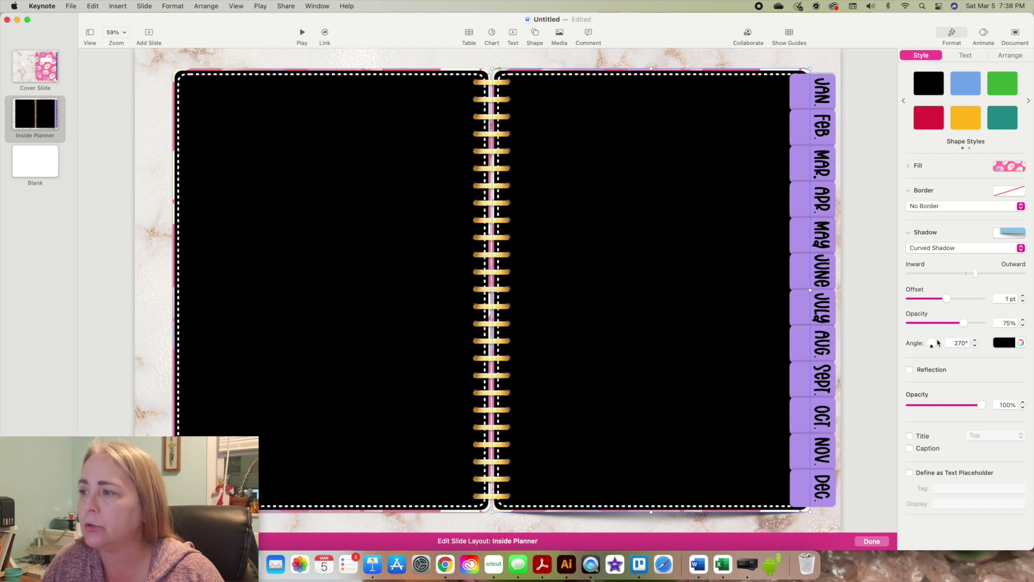
{"action": "mouse_move", "coordinate": [945, 298]}
{"action": "left_mouse_down"}
{"action": "mouse_move", "coordinate": [923, 300]}
{"action": "mouse_move", "coordinate": [963, 301]}
{"action": "left_mouse_up"}
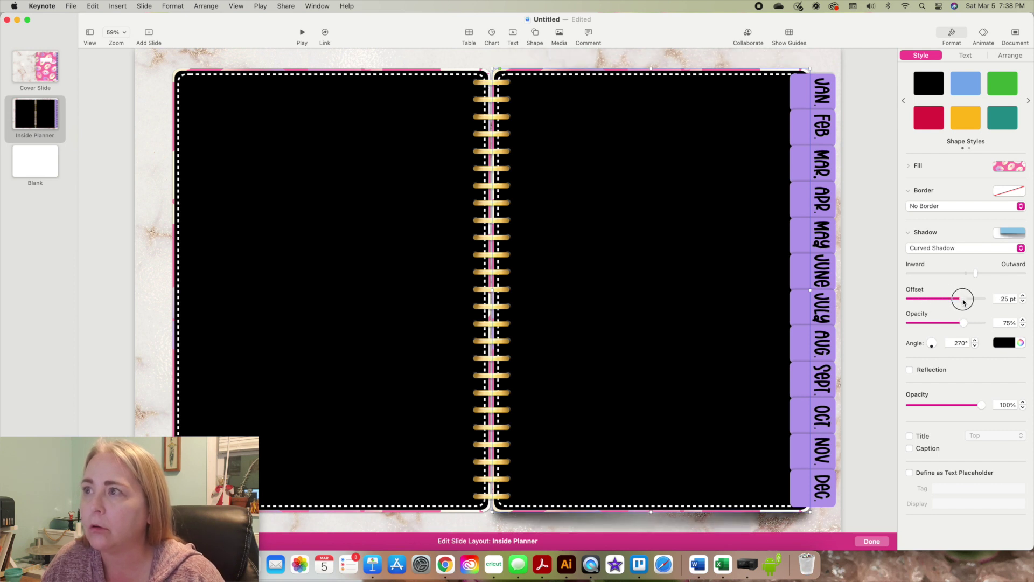
{"action": "left_click_drag", "start_coordinate": [963, 300], "coordinate": [963, 274]}
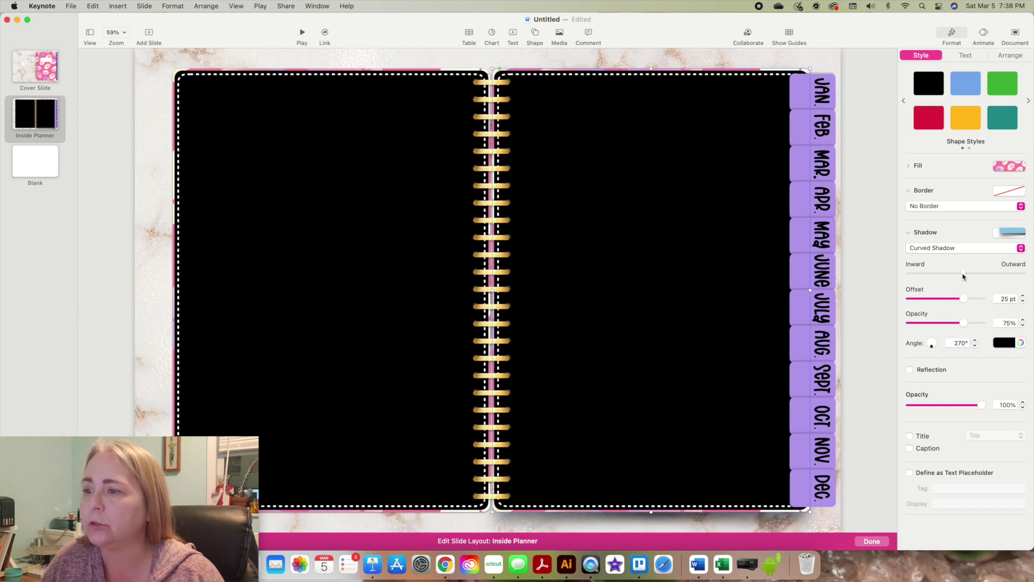
{"action": "mouse_move", "coordinate": [964, 275]}
{"action": "left_mouse_down"}
{"action": "mouse_move", "coordinate": [937, 274]}
{"action": "mouse_move", "coordinate": [982, 274]}
{"action": "left_mouse_up"}
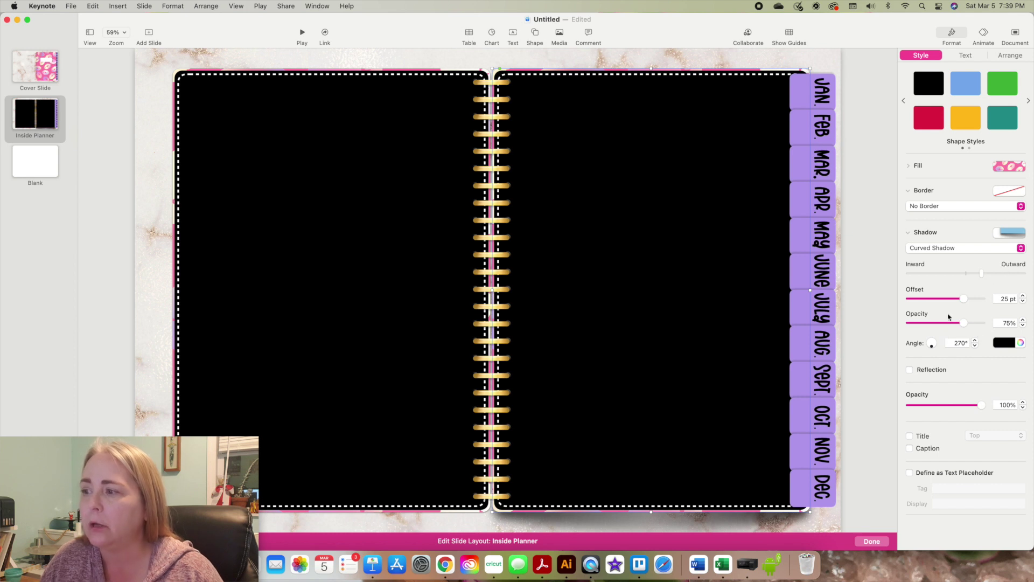
Undo the latest curve adjustments to the shadow of the right page's pink-patterned backing shape.
{"action": "key", "text": "super+z"}
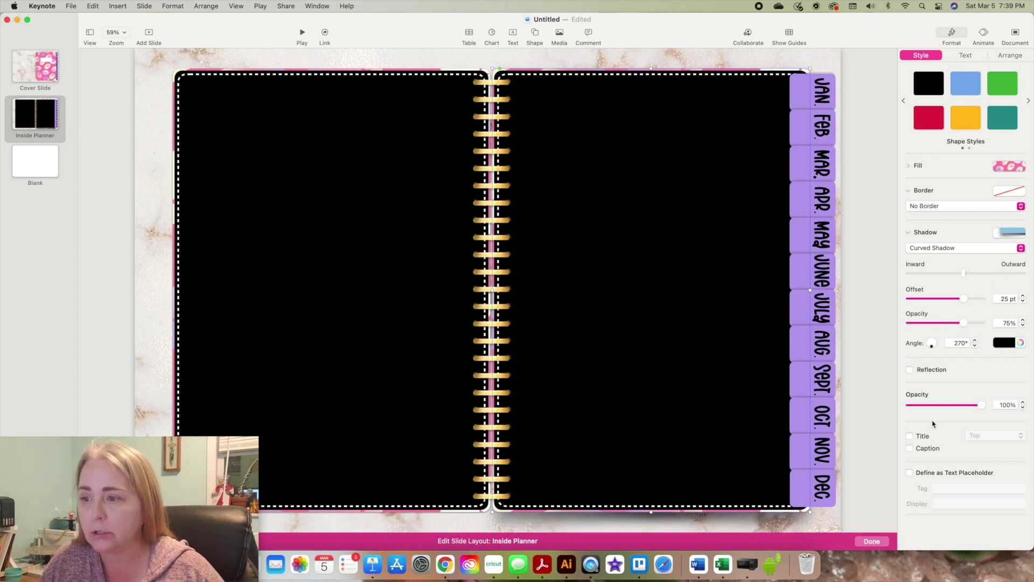
{"action": "key", "text": "super+z"}
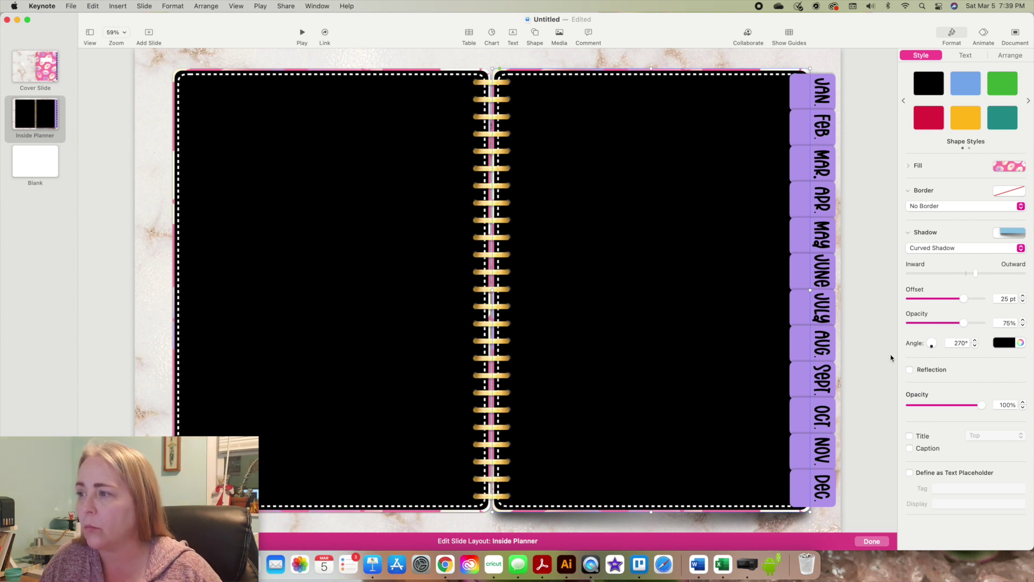
Ungroup the left page so its layered shapes can be styled separately, and clear the selection.
{"action": "left_click", "coordinate": [309, 516]}
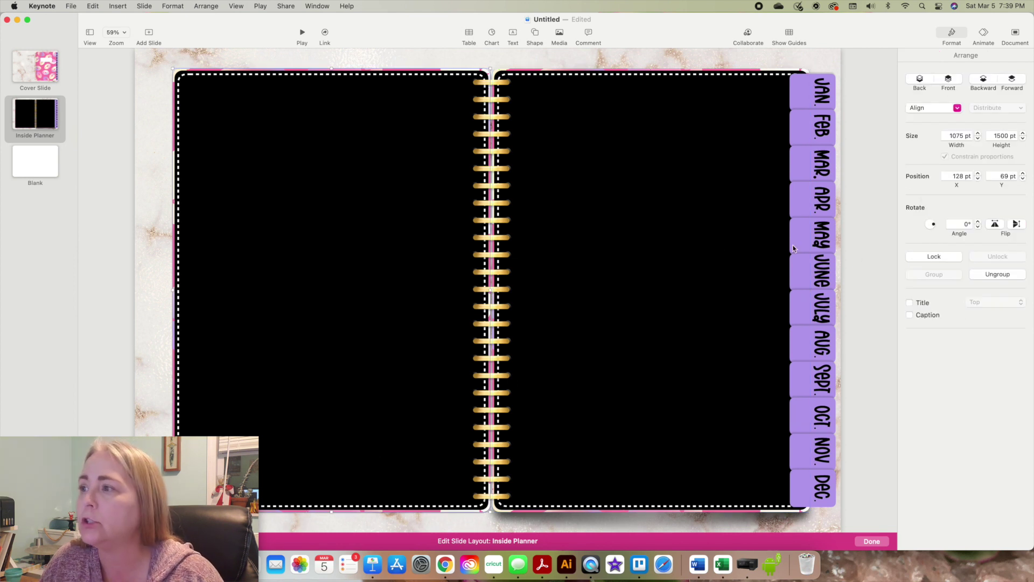
{"action": "left_click", "coordinate": [997, 275]}
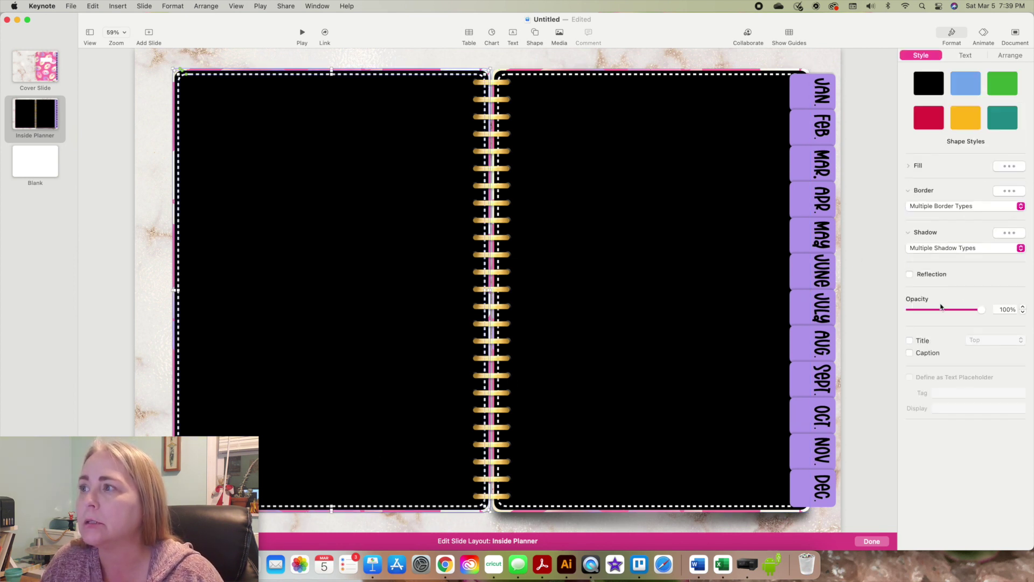
{"action": "left_click", "coordinate": [942, 247]}
{"action": "key", "text": "Escape"}
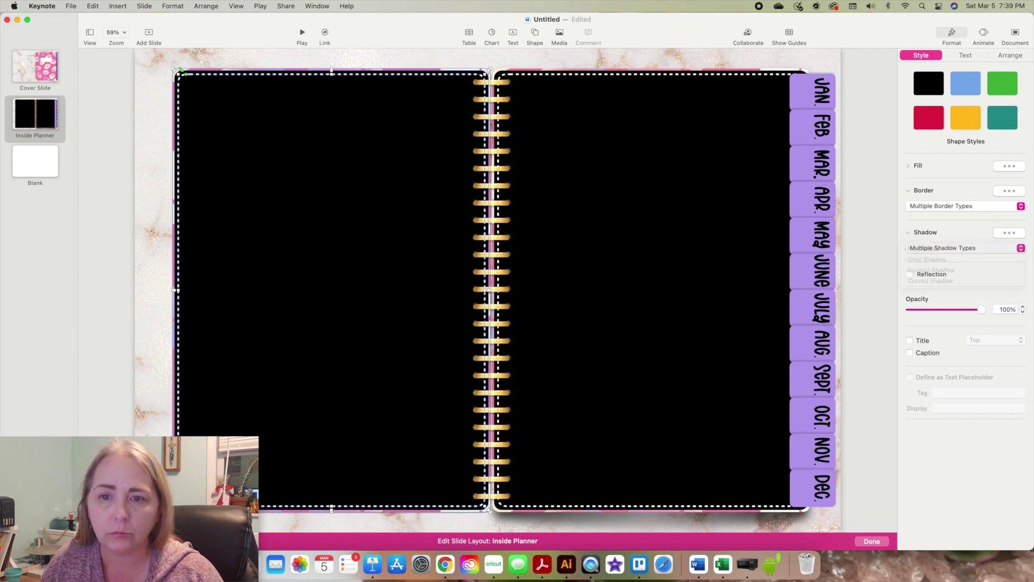
{"action": "key", "text": "Escape"}
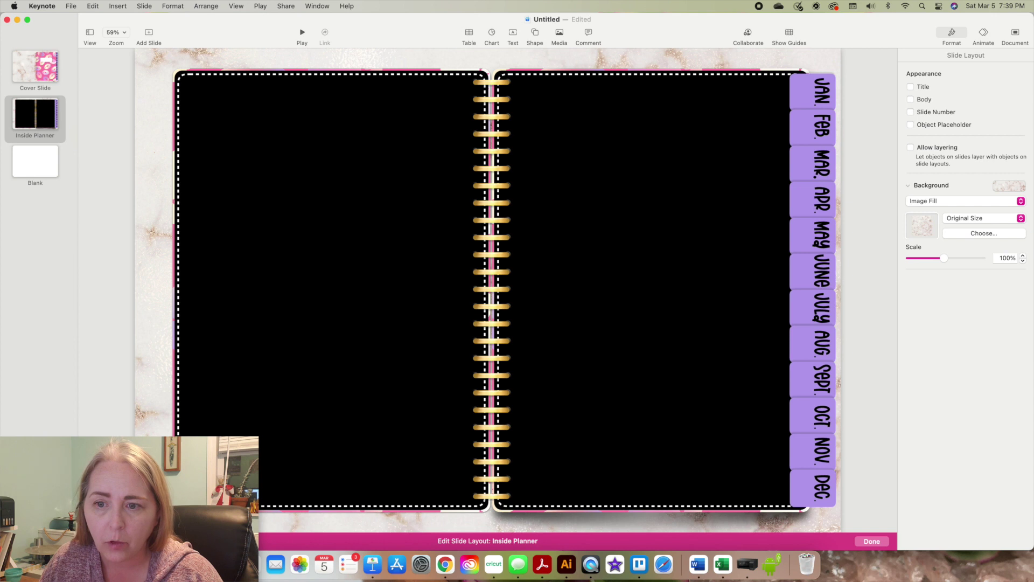
Give the left page's pink-patterned backing shape the curved shadow preset with a 1 pt offset, and deselect it.
{"action": "left_click", "coordinate": [332, 290]}
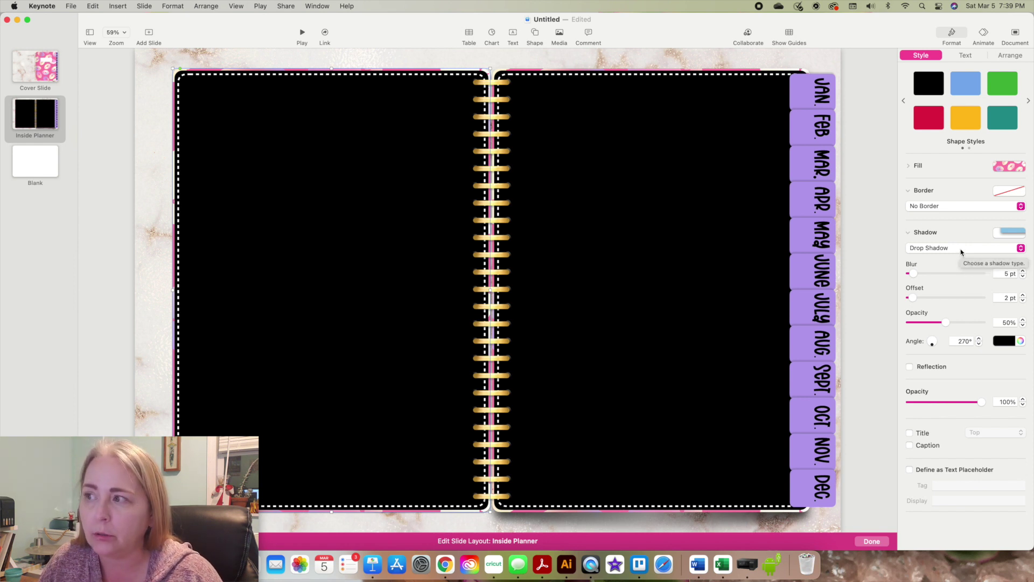
{"action": "left_click", "coordinate": [996, 237]}
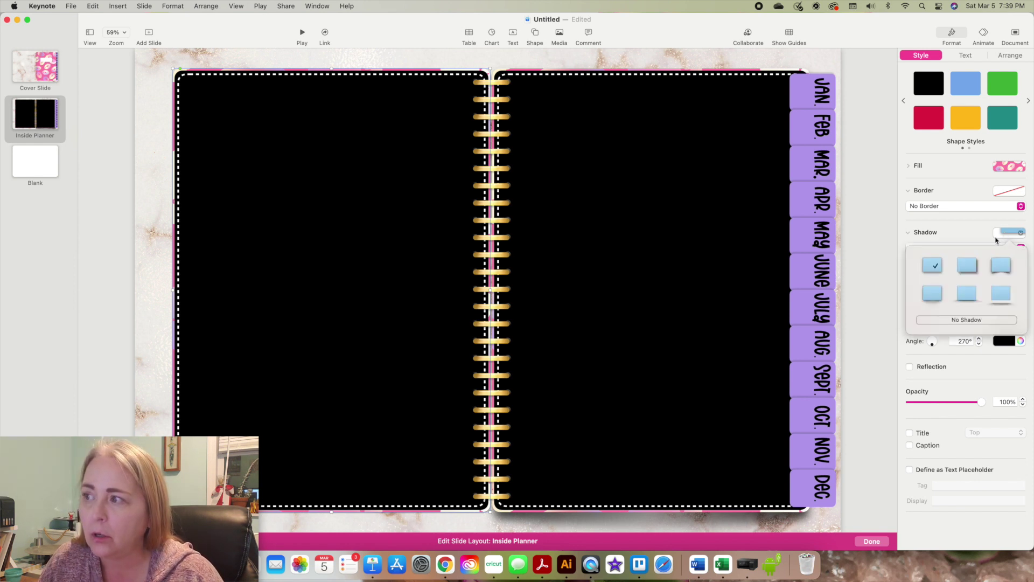
{"action": "left_click", "coordinate": [937, 294]}
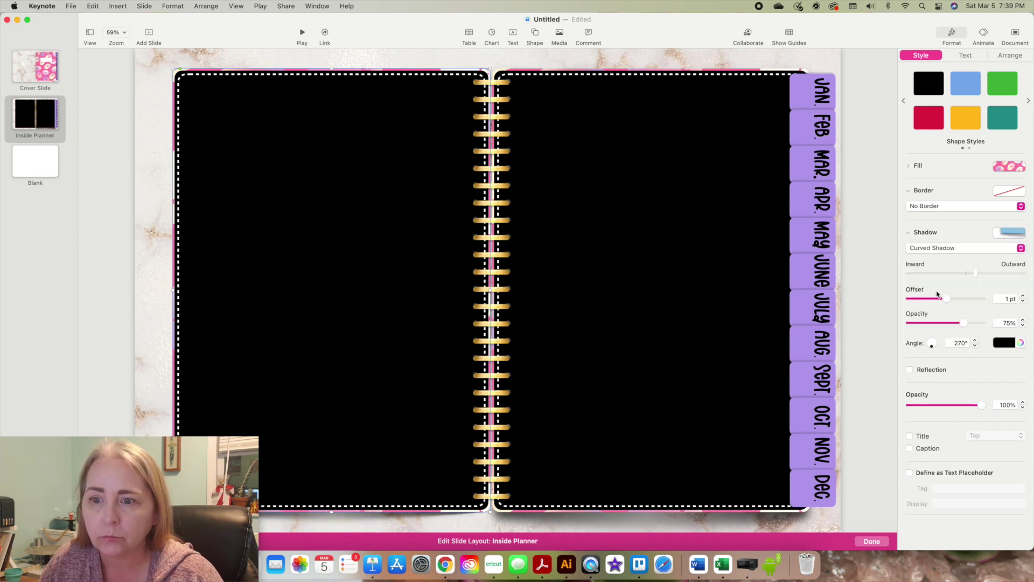
{"action": "left_click", "coordinate": [146, 333]}
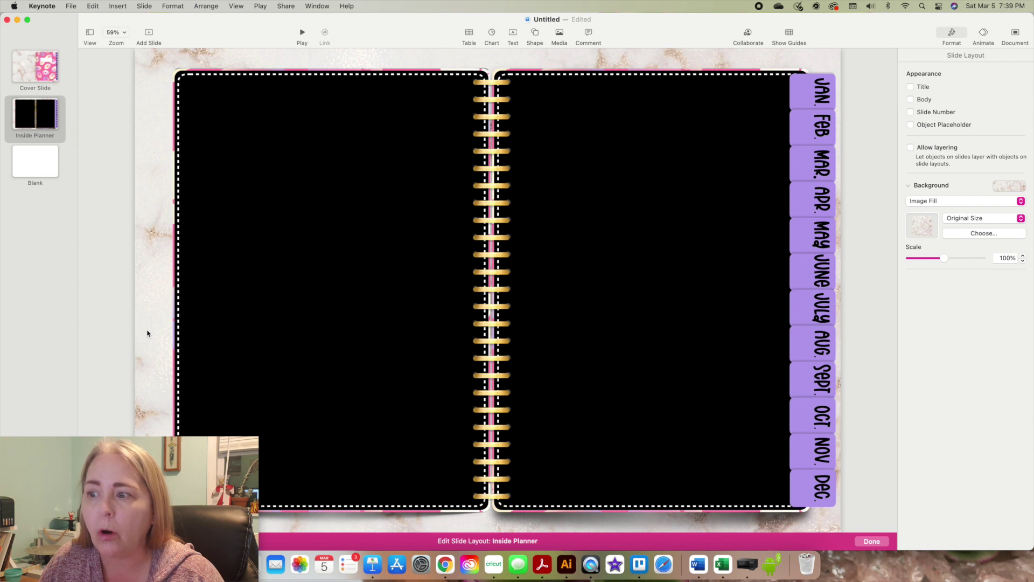
Reduce the shadow offset of the right page's pink-patterned backing shape to 7 pt, and deselect it.
{"action": "left_click", "coordinate": [631, 514]}
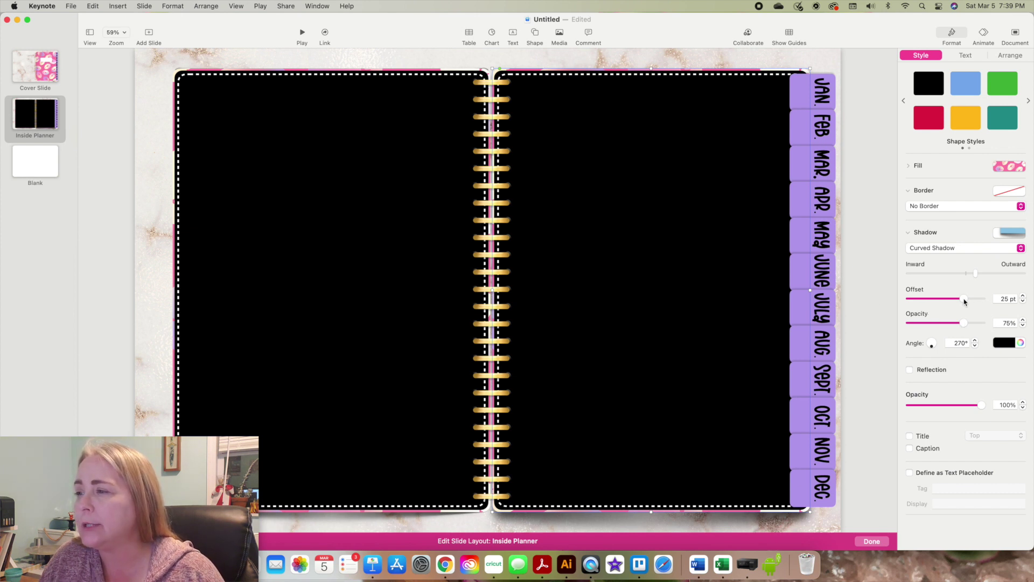
{"action": "mouse_move", "coordinate": [965, 301]}
{"action": "left_mouse_down"}
{"action": "mouse_move", "coordinate": [920, 301]}
{"action": "mouse_move", "coordinate": [953, 302]}
{"action": "left_mouse_up"}
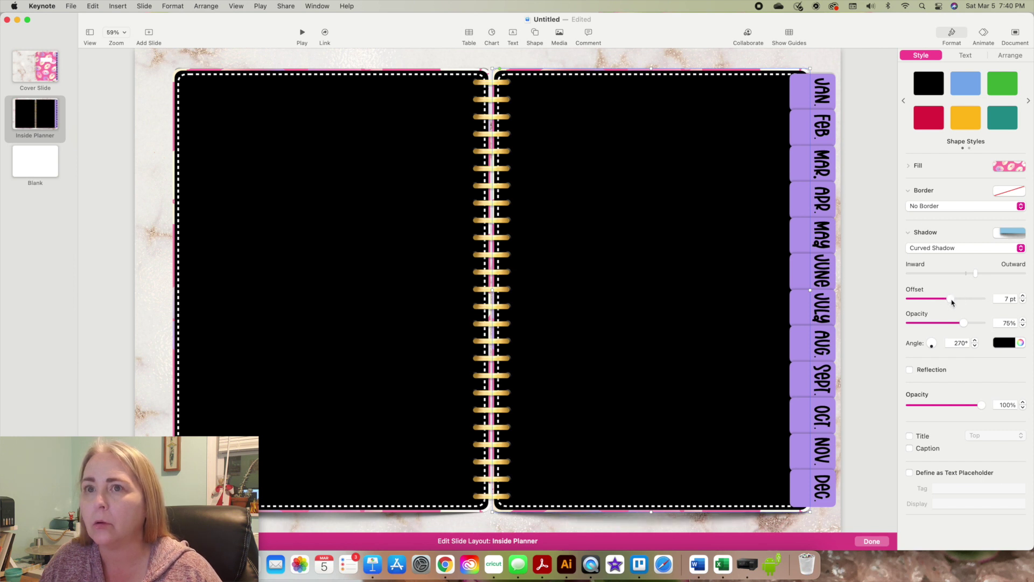
{"action": "left_click", "coordinate": [161, 315]}
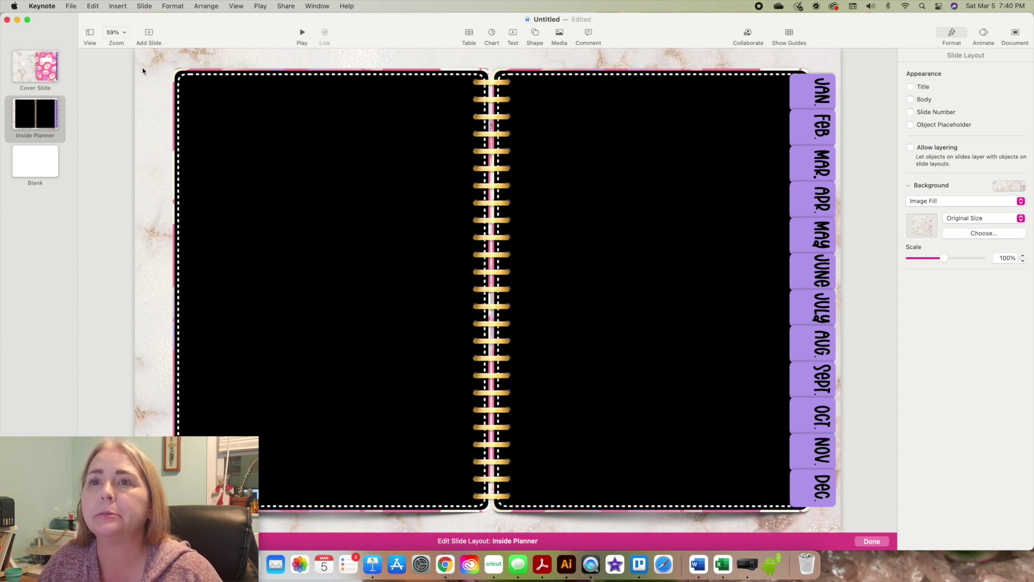
Insert a square shape, place it over the upper part of the spine and fill it with white.
{"action": "left_click", "coordinate": [539, 36]}
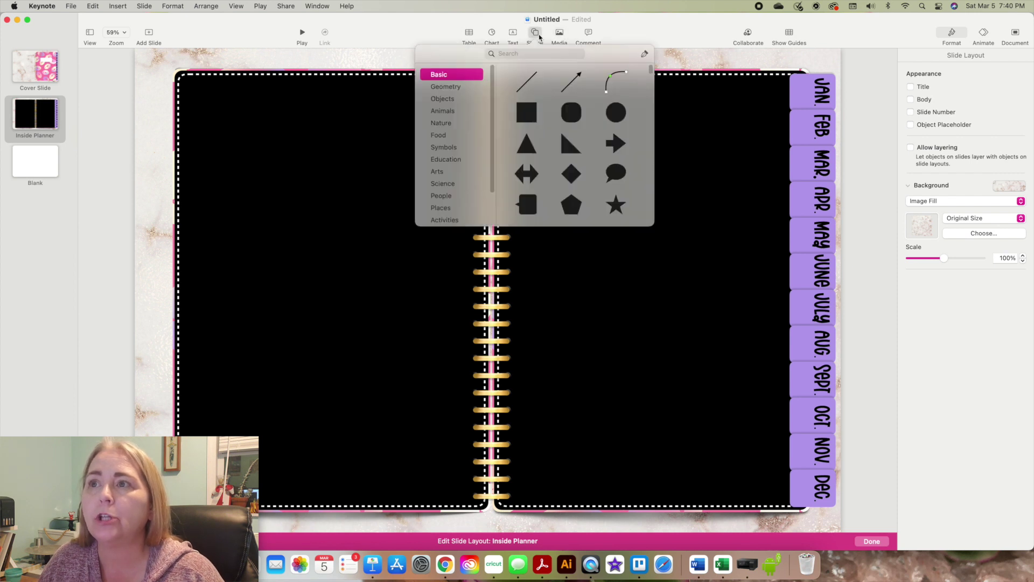
{"action": "left_click", "coordinate": [525, 119]}
{"action": "left_click_drag", "start_coordinate": [486, 295], "coordinate": [497, 205]}
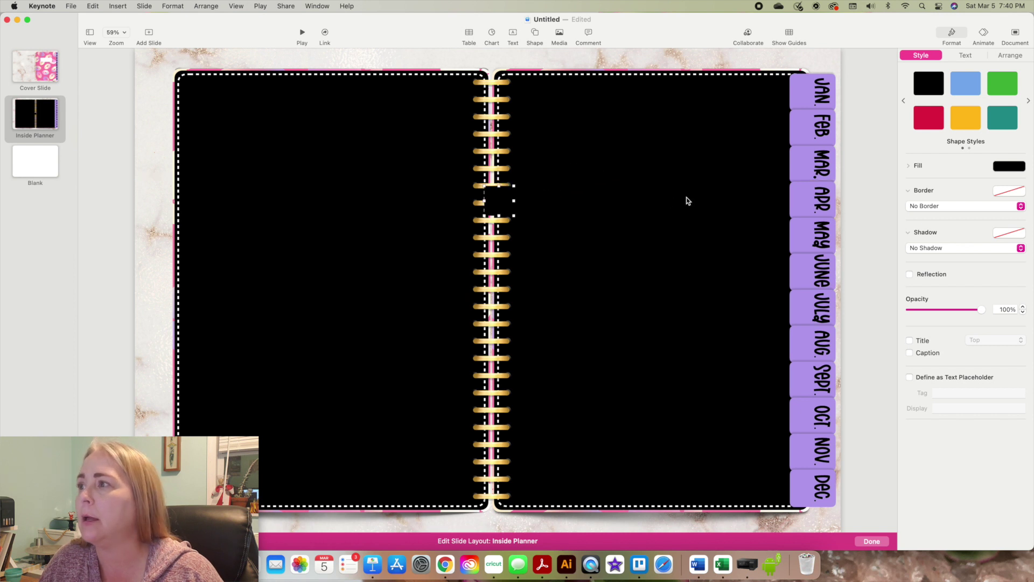
{"action": "left_click", "coordinate": [1007, 169]}
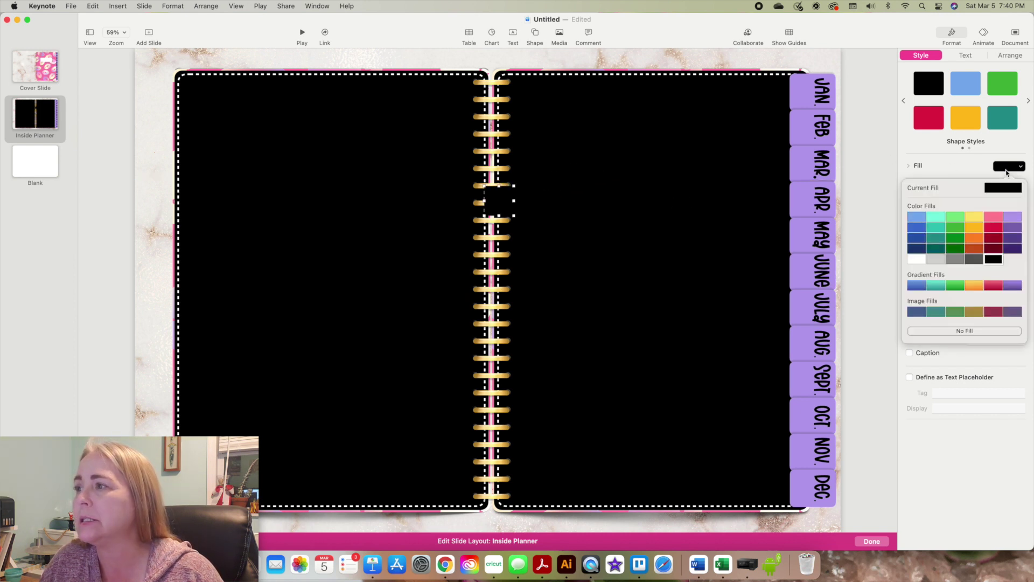
{"action": "left_click", "coordinate": [917, 259]}
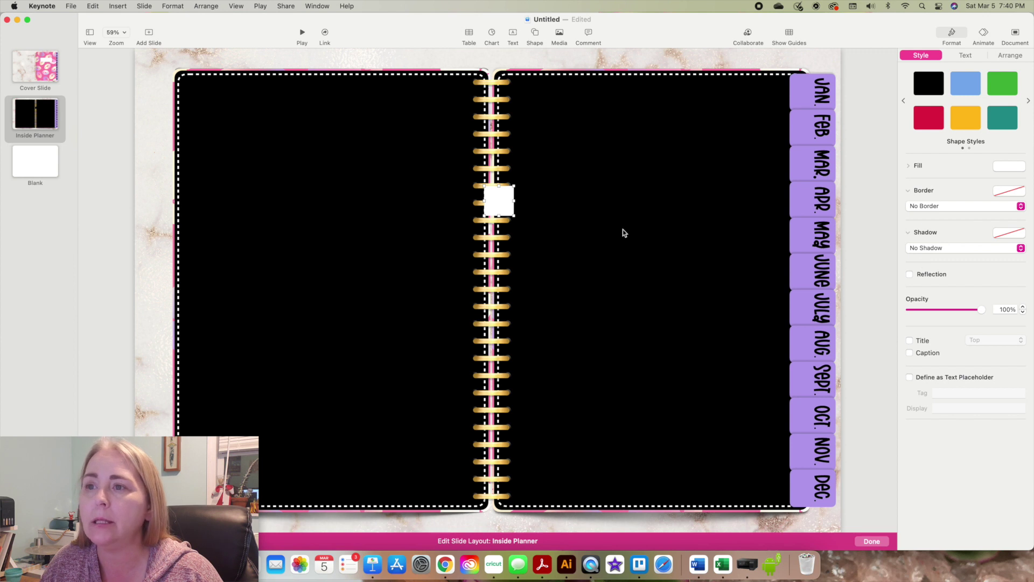
Move and enlarge the white square to cover the right page inside its stitched border, overlapping the inner part of the monthly tabs.
{"action": "left_click_drag", "start_coordinate": [505, 203], "coordinate": [792, 497]}
{"action": "left_click_drag", "start_coordinate": [796, 502], "coordinate": [802, 507]}
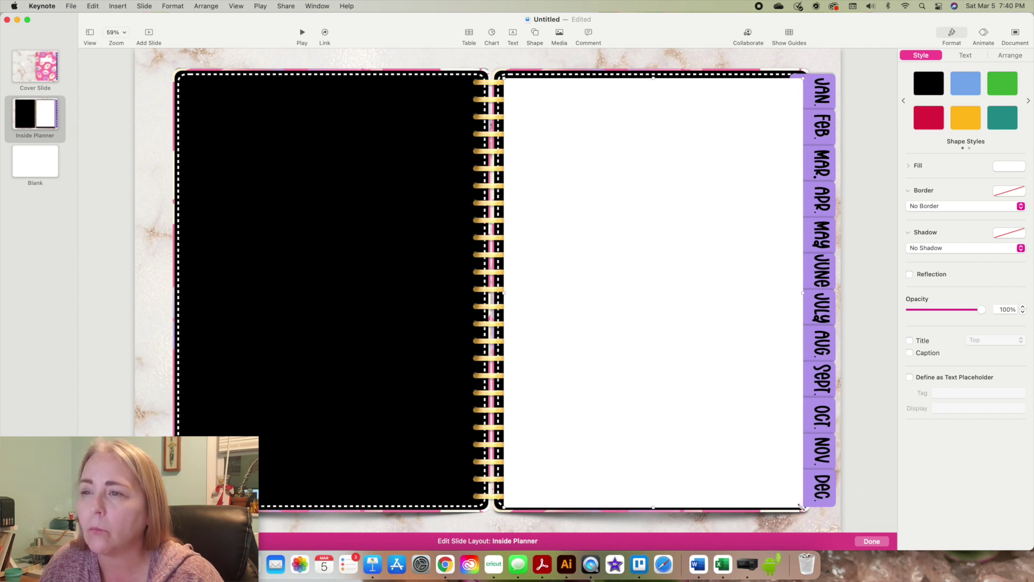
{"action": "left_click_drag", "start_coordinate": [502, 293], "coordinate": [499, 294]}
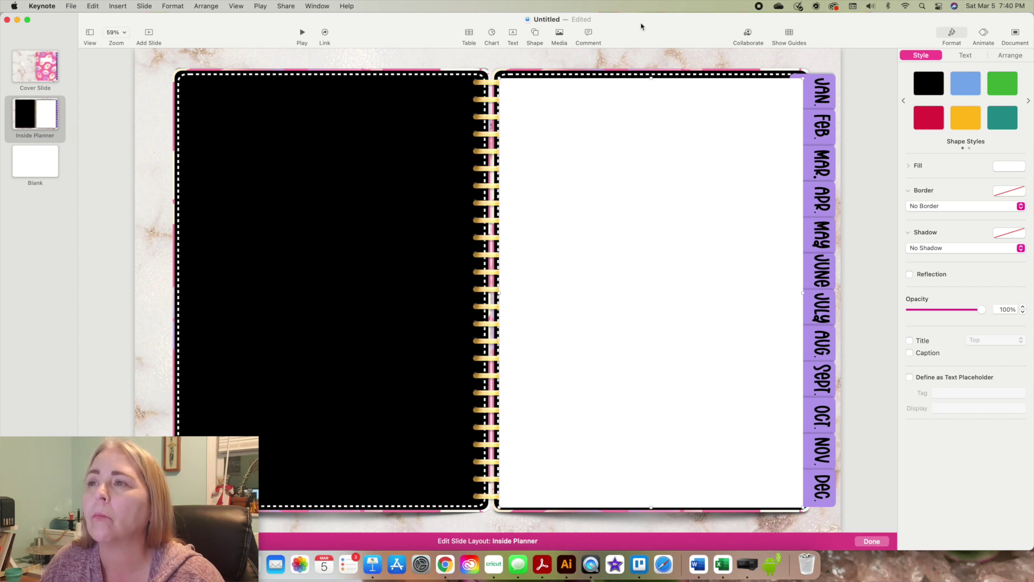
{"action": "left_click_drag", "start_coordinate": [651, 79], "coordinate": [652, 75]}
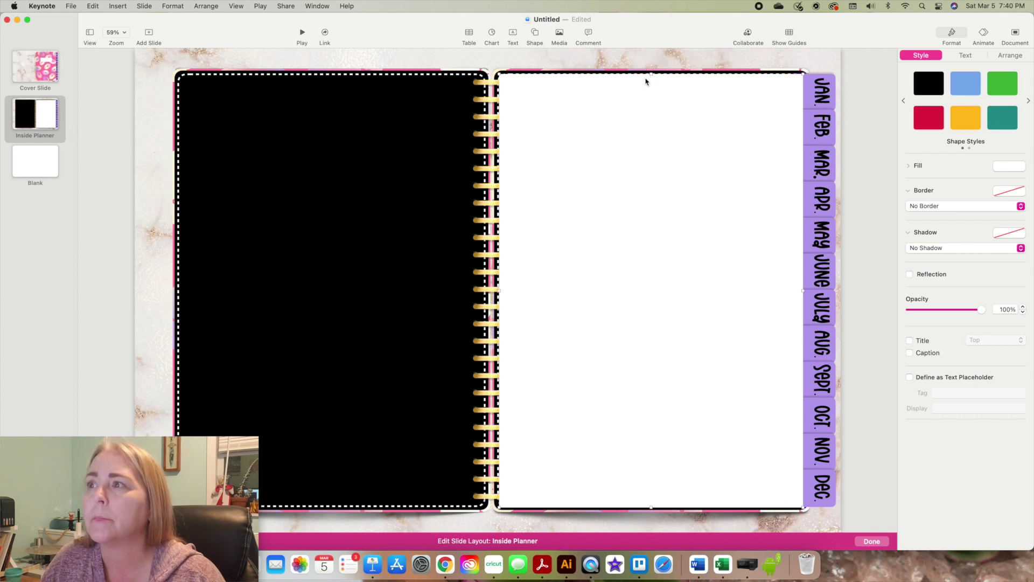
{"action": "left_click", "coordinate": [821, 281]}
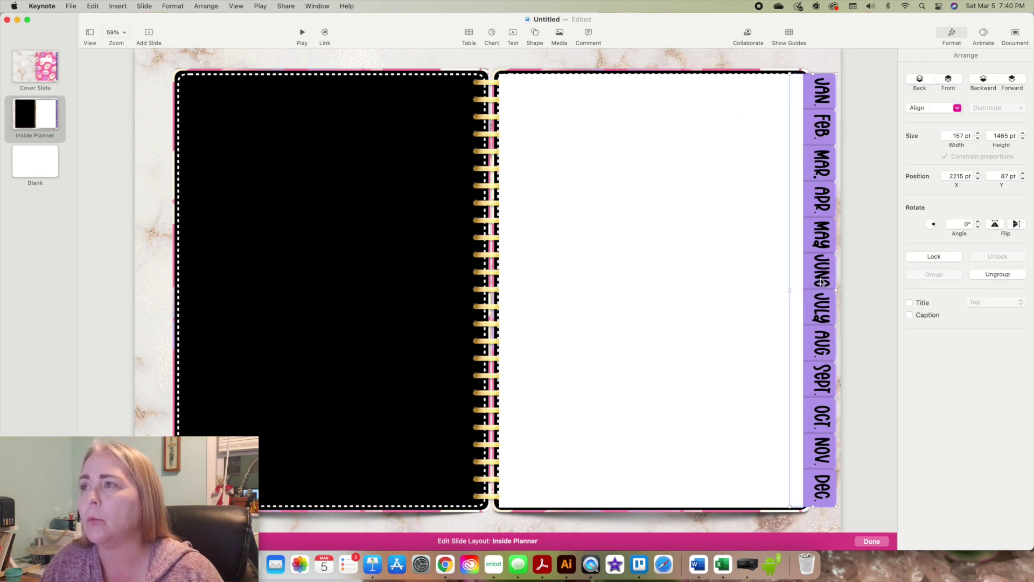
{"action": "left_click", "coordinate": [763, 294]}
{"action": "left_click_drag", "start_coordinate": [796, 291], "coordinate": [805, 290]}
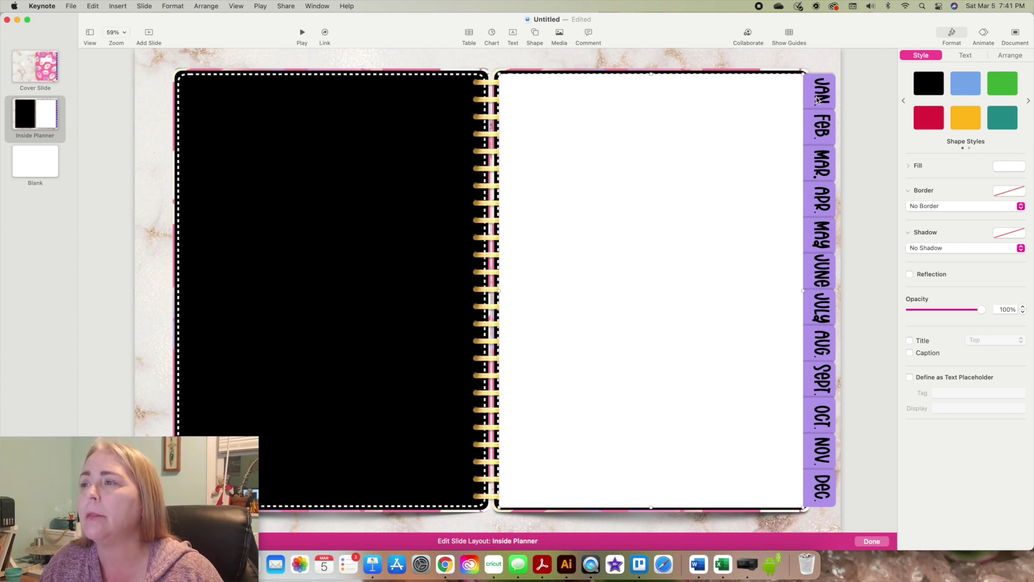
Shift the monthly tabs slightly outward and nudge them back to X 2215 pt, Y 87 pt.
{"action": "mouse_move", "coordinate": [809, 137]}
{"action": "left_mouse_down"}
{"action": "mouse_move", "coordinate": [604, 147]}
{"action": "mouse_move", "coordinate": [743, 150]}
{"action": "mouse_move", "coordinate": [803, 116]}
{"action": "mouse_move", "coordinate": [813, 138]}
{"action": "left_mouse_up"}
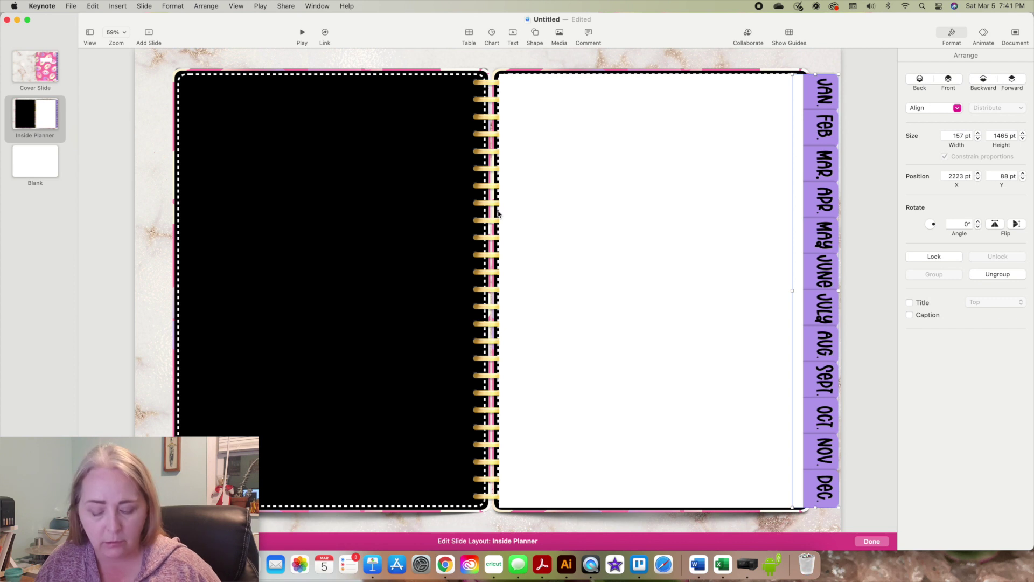
{"action": "key", "text": "Left"}
{"action": "key", "text": "Left"}
{"action": "key", "text": "Left"}
{"action": "key", "text": "Left"}
{"action": "key", "text": "Left"}
{"action": "key", "text": "Left"}
{"action": "key", "text": "Left"}
{"action": "key", "text": "Left"}
{"action": "key", "text": "Up"}
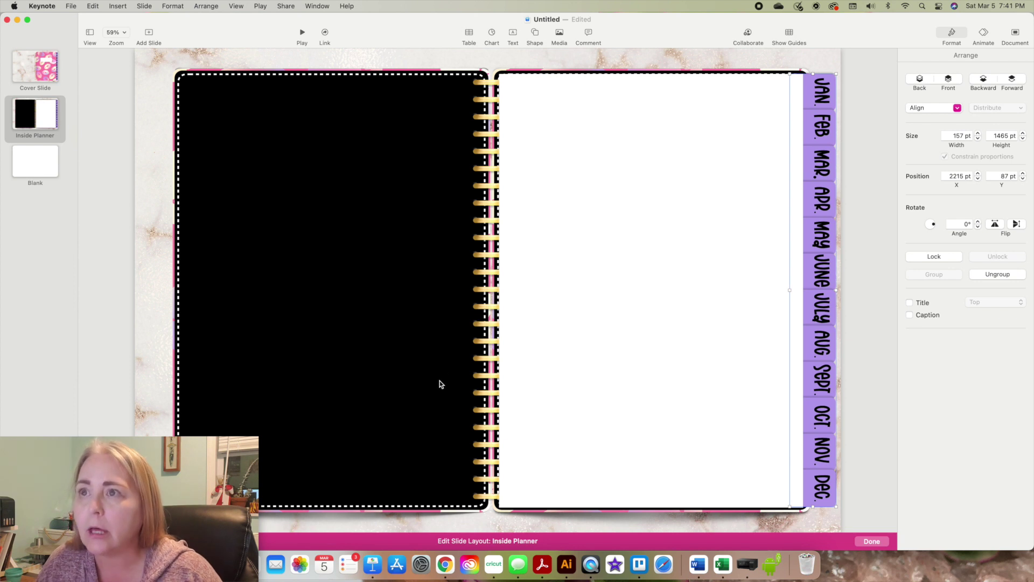
Try a drop shadow and the curved shadow preset on the white page rectangle.
{"action": "left_click", "coordinate": [547, 220]}
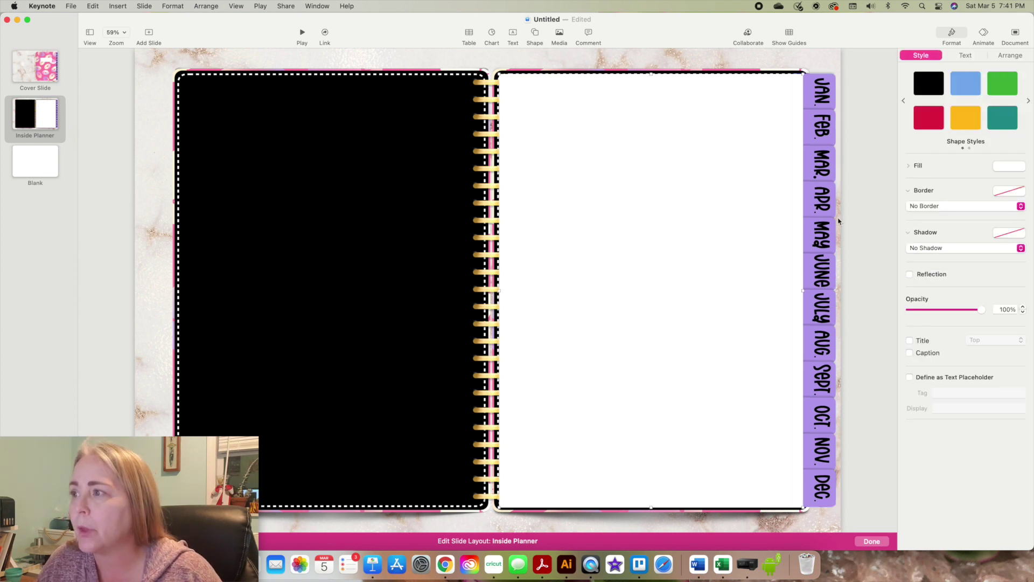
{"action": "left_click", "coordinate": [949, 248]}
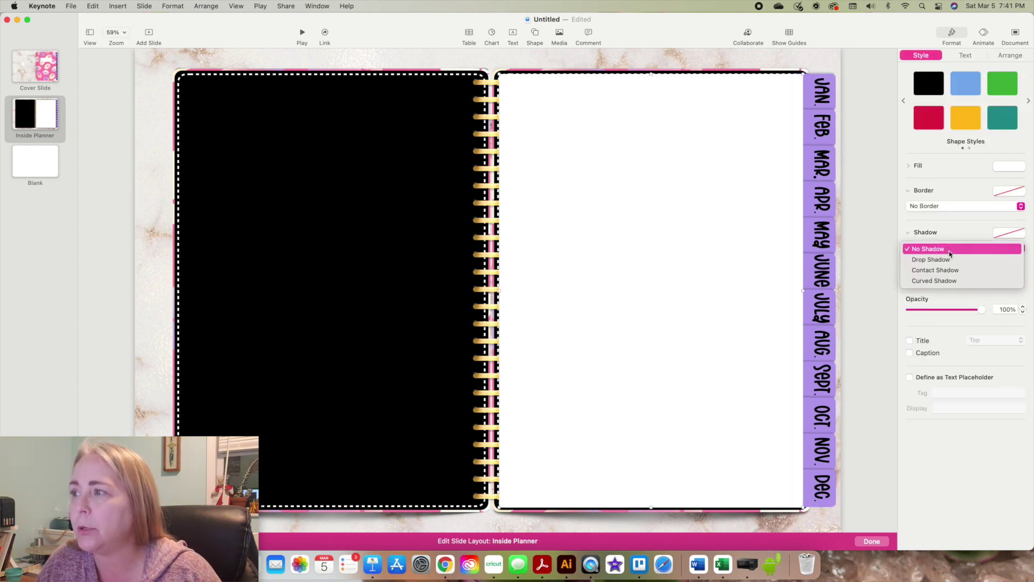
{"action": "left_click", "coordinate": [959, 260]}
{"action": "left_click", "coordinate": [1005, 235]}
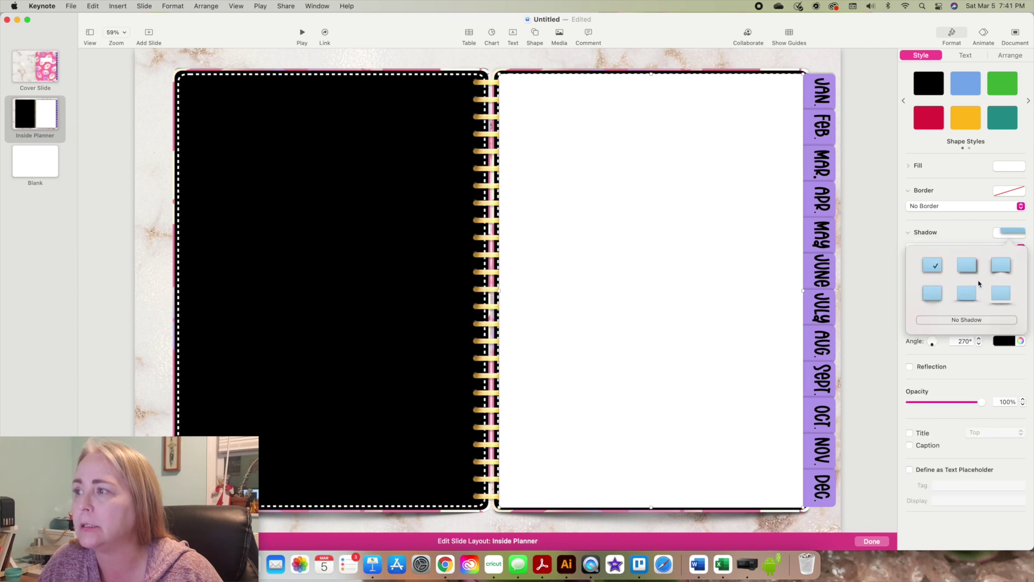
{"action": "left_click", "coordinate": [932, 294]}
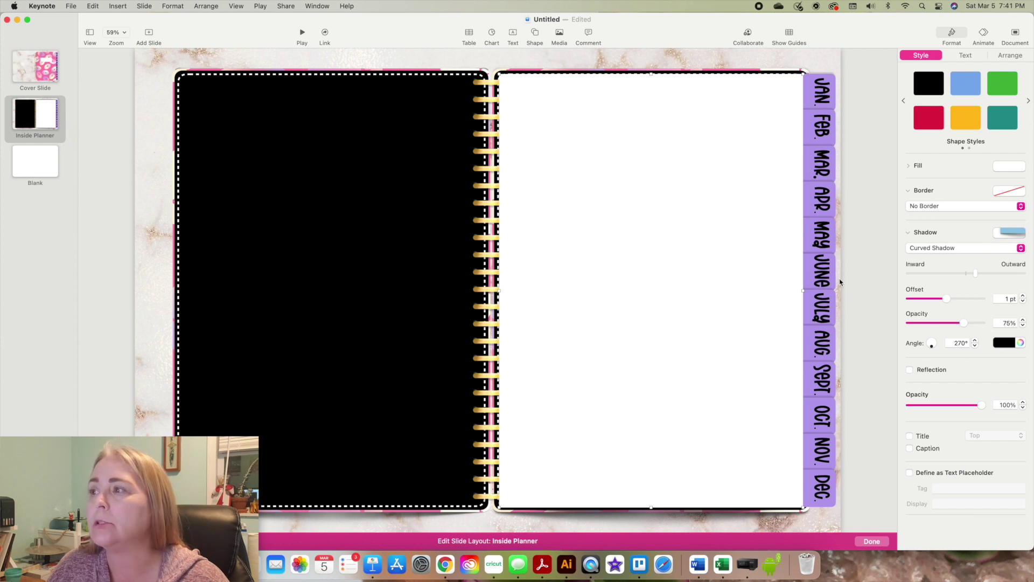
Apply the drop shadow preset with 4 pt blur, 5 pt offset and a 315° angle to the white page rectangle.
{"action": "left_click", "coordinate": [1000, 237]}
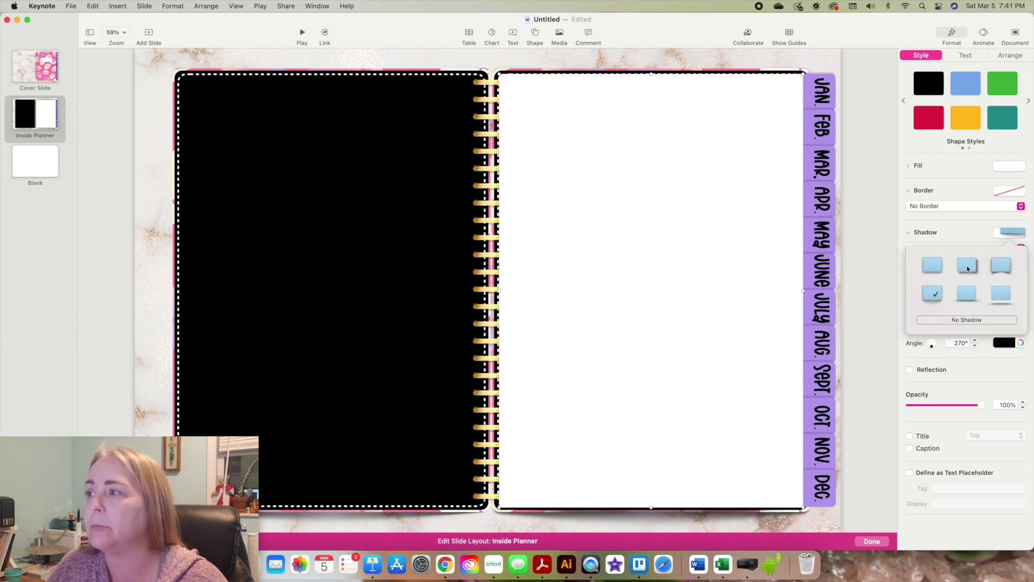
{"action": "left_click", "coordinate": [967, 265]}
{"action": "left_click", "coordinate": [1000, 235]}
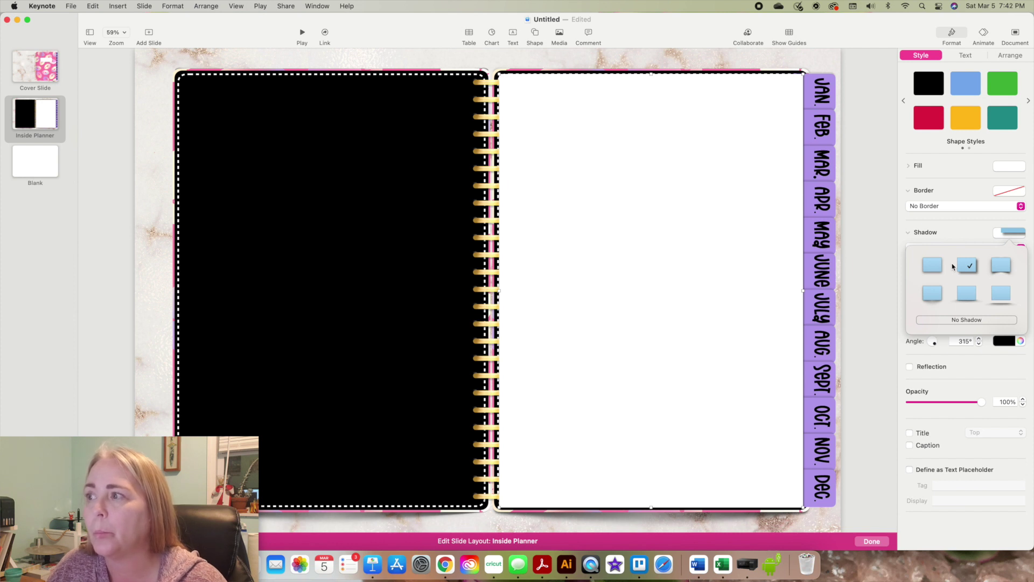
{"action": "left_click", "coordinate": [883, 276]}
{"action": "left_click", "coordinate": [723, 275]}
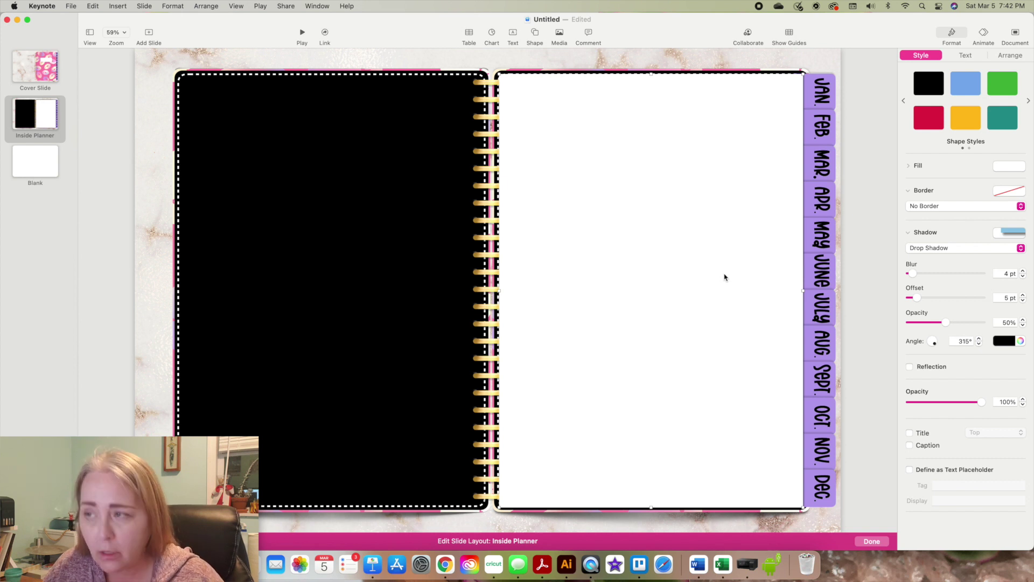
Shift the white page slightly outward and down, and return it to its place inside the right page.
{"action": "key", "text": "shift+Right"}
{"action": "key", "text": "shift+Down"}
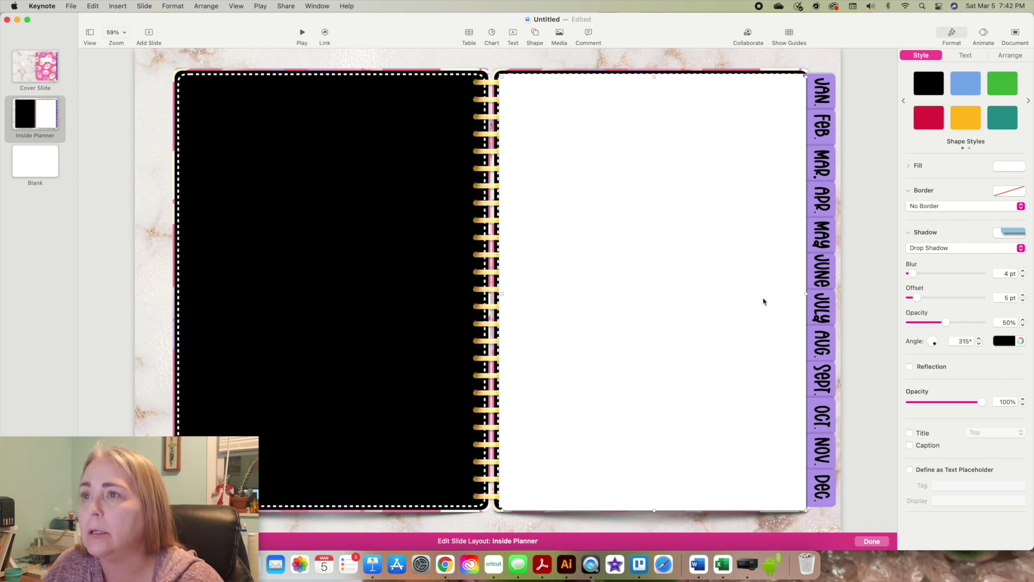
{"action": "left_click_drag", "start_coordinate": [720, 304], "coordinate": [714, 305]}
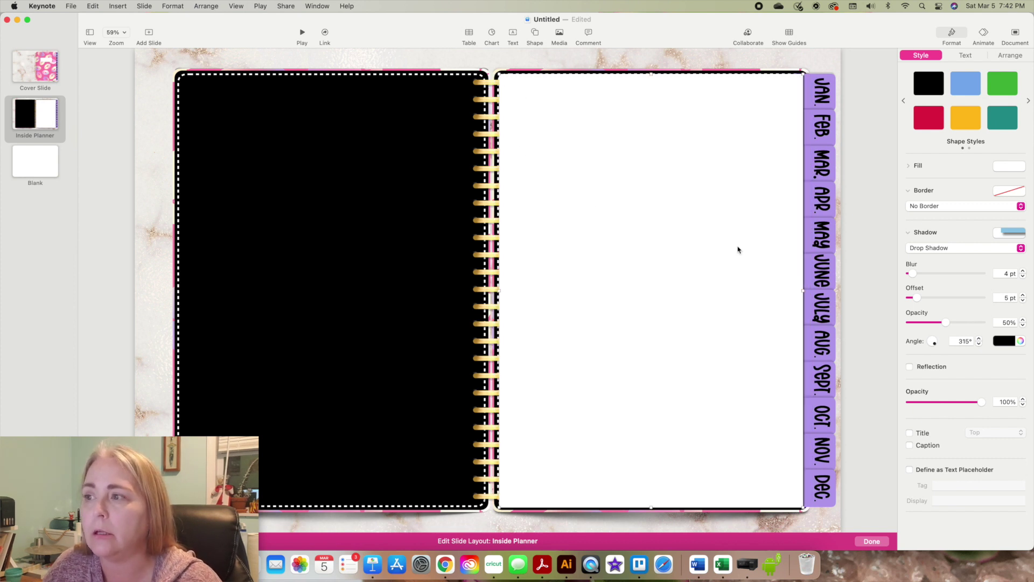
Try pulling the white page rectangle's outer edge inward from the monthly tabs and back out to them.
{"action": "left_click", "coordinate": [116, 33]}
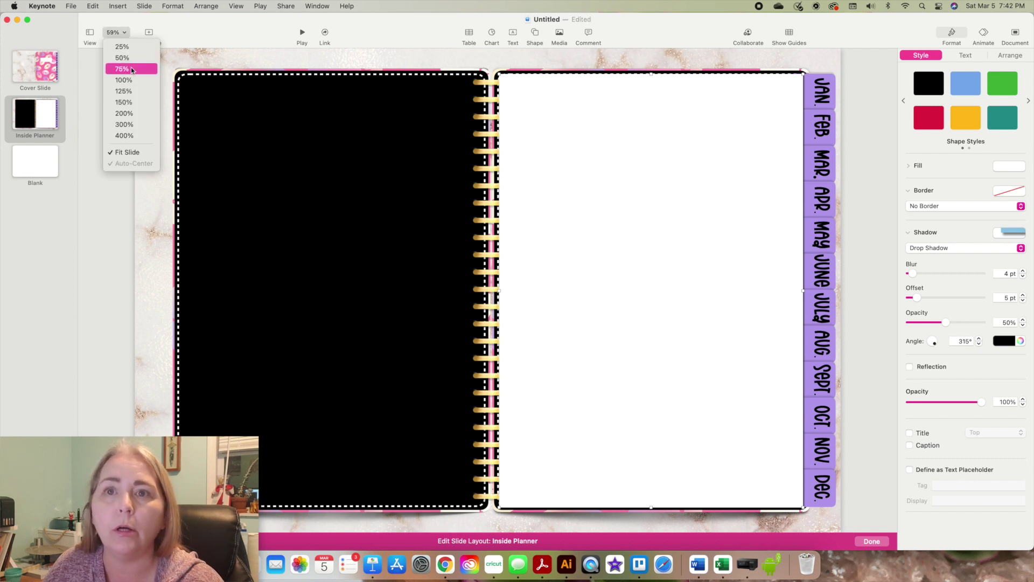
{"action": "left_click", "coordinate": [139, 111]}
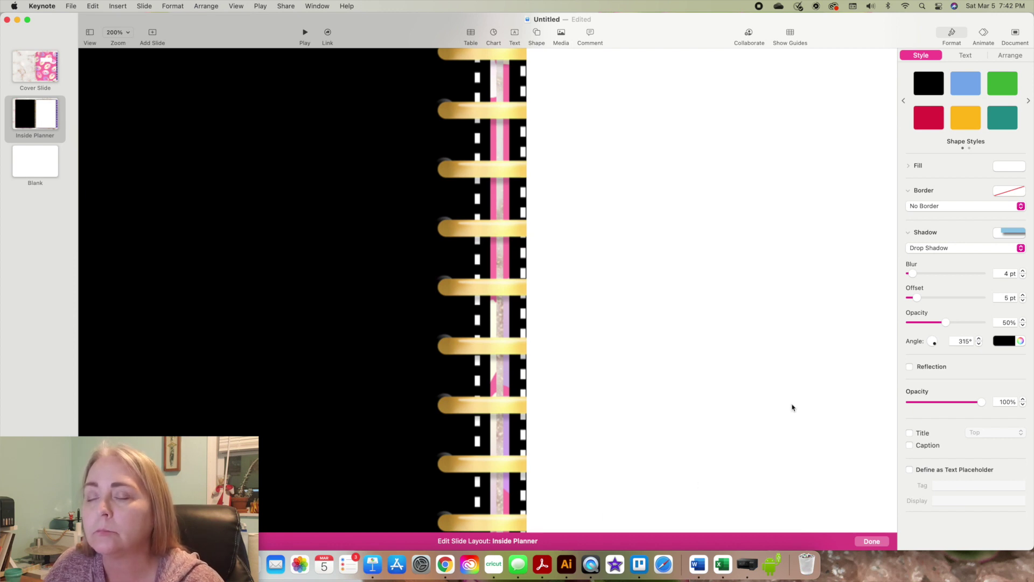
{"action": "scroll", "coordinate": [791, 408], "scroll_direction": "right", "scroll_amount": 2}
{"action": "scroll", "coordinate": [792, 408], "scroll_direction": "right", "scroll_amount": 10}
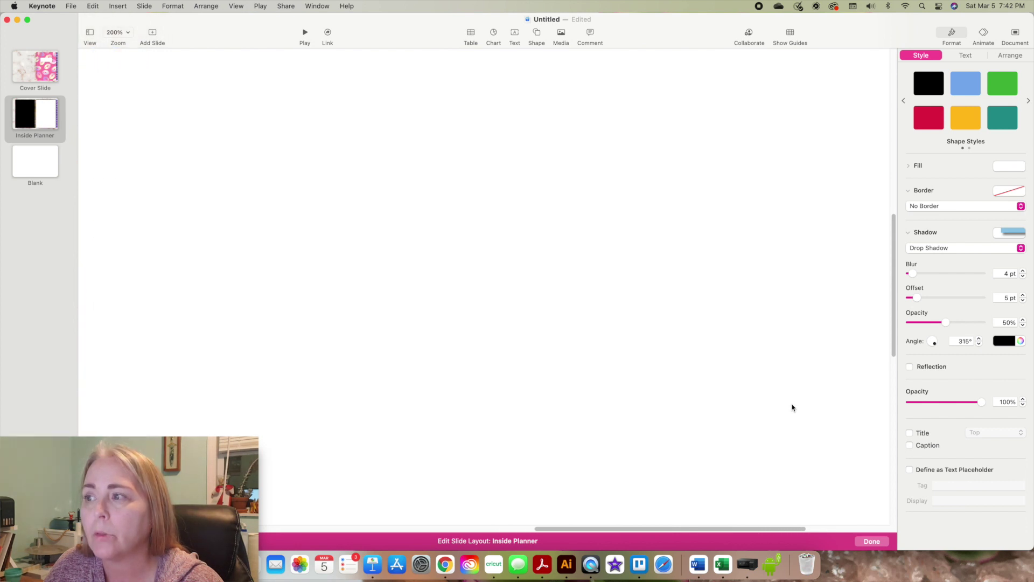
{"action": "scroll", "coordinate": [792, 408], "scroll_direction": "right", "scroll_amount": 3}
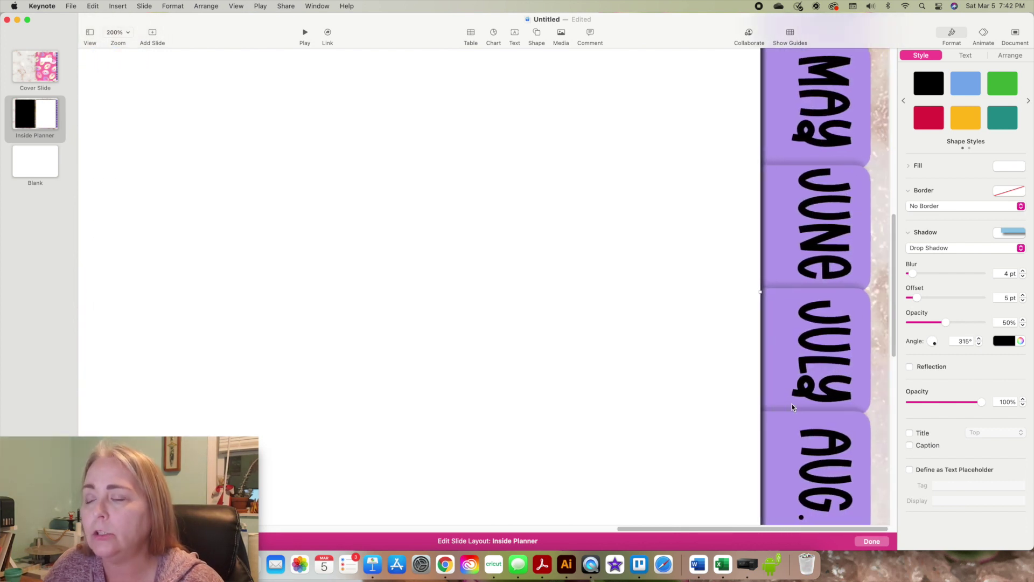
{"action": "left_click_drag", "start_coordinate": [762, 292], "coordinate": [743, 294]}
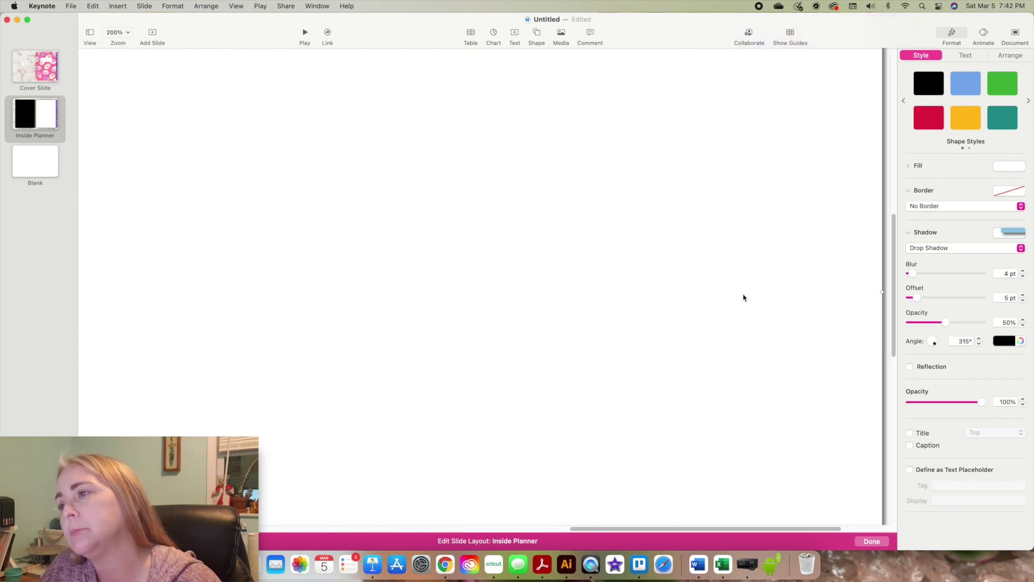
{"action": "scroll", "coordinate": [748, 299], "scroll_direction": "right", "scroll_amount": 4}
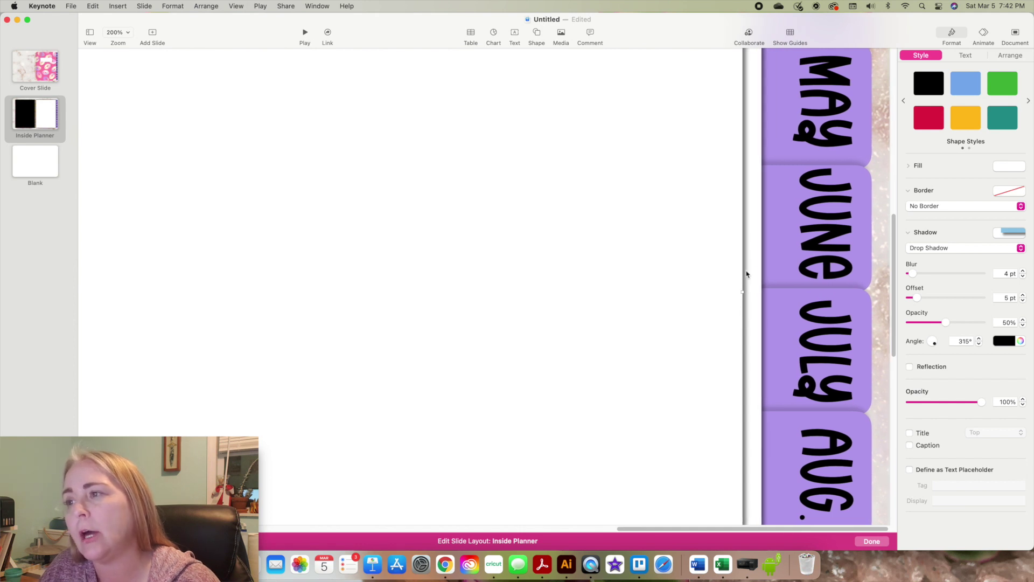
{"action": "left_click_drag", "start_coordinate": [744, 294], "coordinate": [760, 296]}
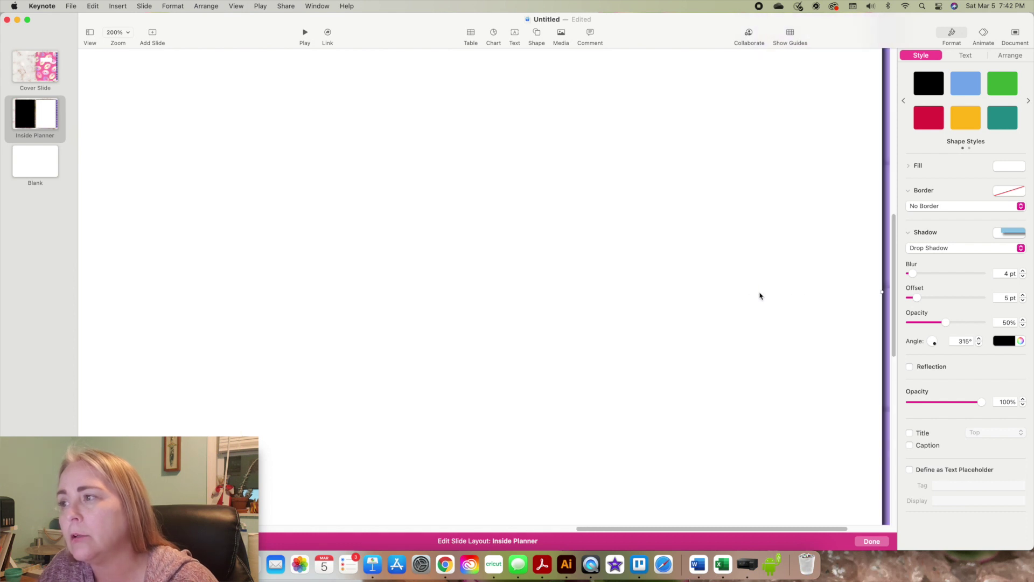
Pull the white page rectangle's outer edge inward again, leaving a narrow gap before the monthly tabs.
{"action": "scroll", "coordinate": [759, 295], "scroll_direction": "right", "scroll_amount": 3}
{"action": "left_click_drag", "start_coordinate": [760, 292], "coordinate": [759, 296]}
{"action": "scroll", "coordinate": [760, 297], "scroll_direction": "right", "scroll_amount": 3}
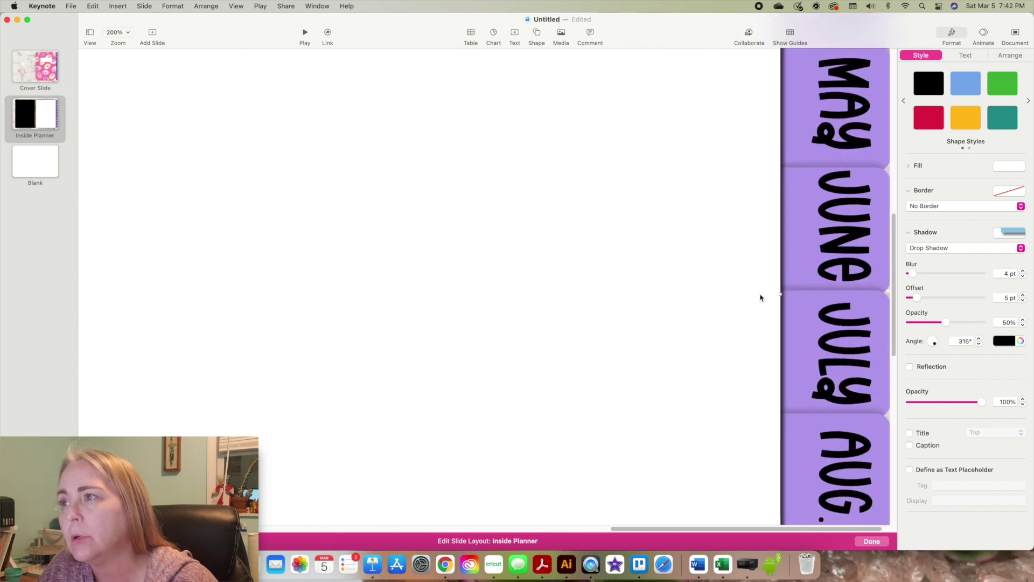
{"action": "left_click_drag", "start_coordinate": [761, 294], "coordinate": [744, 295]}
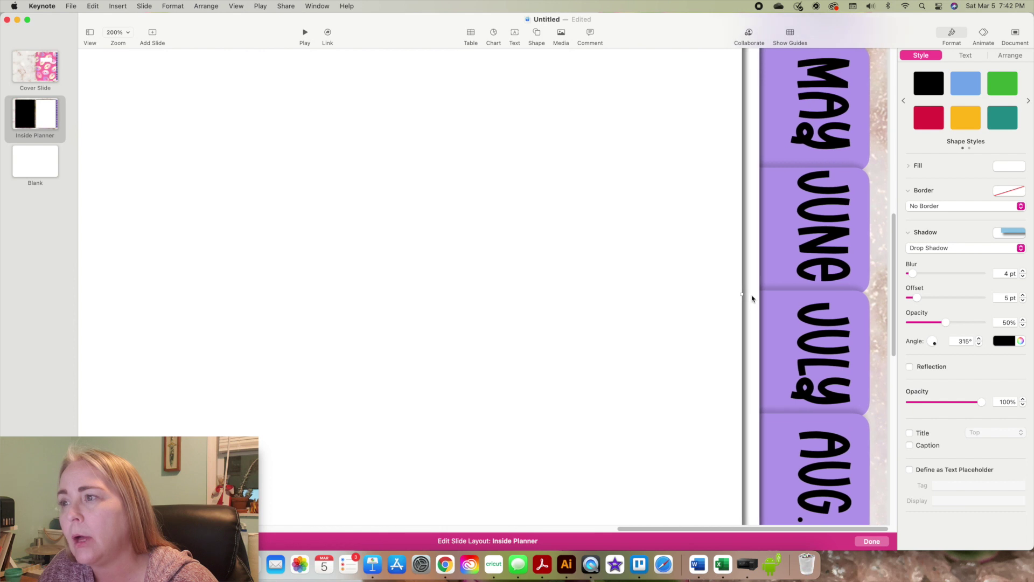
Extend the white page rectangle's outer edge to the monthly tabs and set its width to 1028 pt.
{"action": "left_click", "coordinate": [115, 32]}
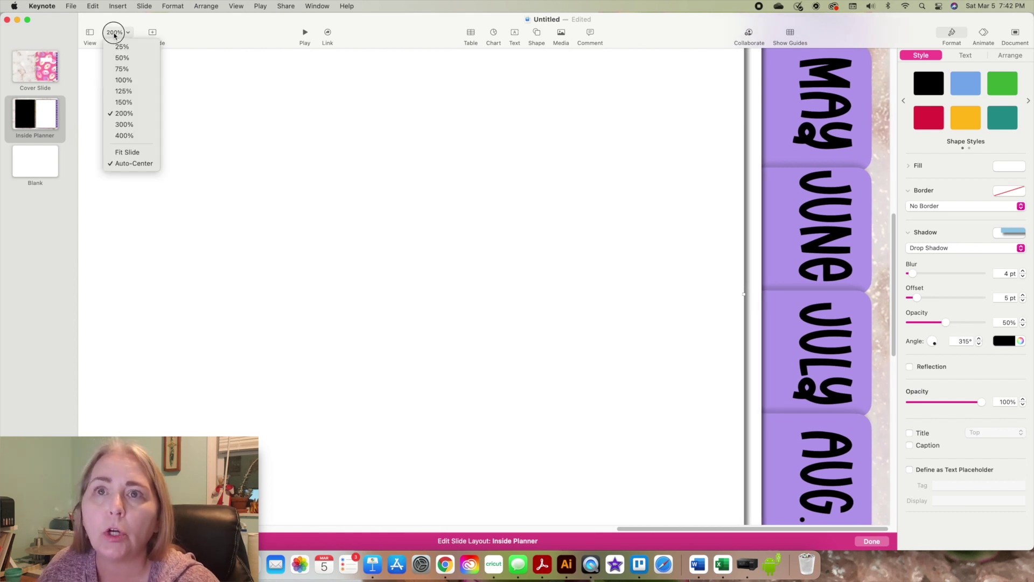
{"action": "left_click", "coordinate": [129, 125]}
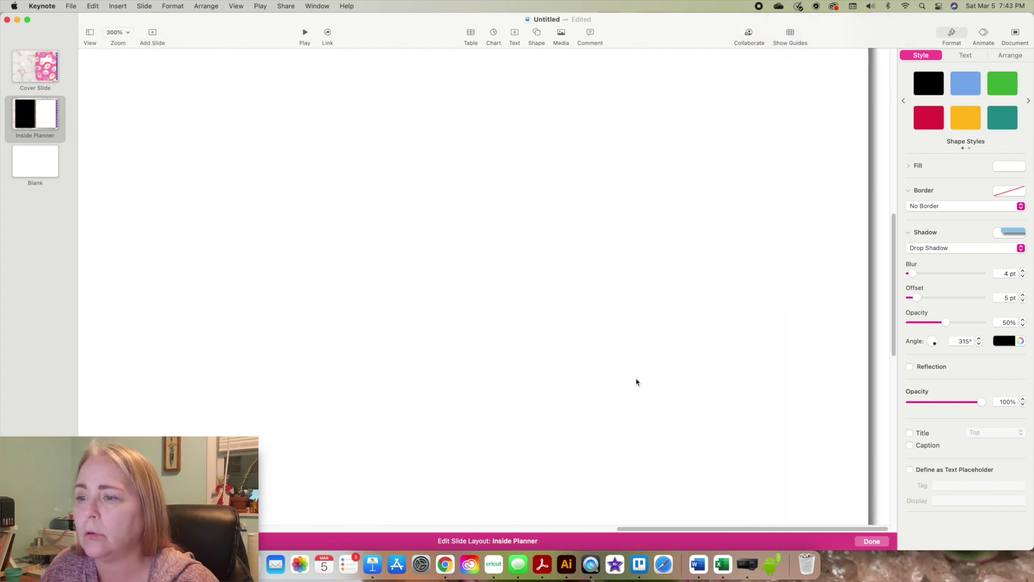
{"action": "scroll", "coordinate": [838, 482], "scroll_direction": "right", "scroll_amount": 5}
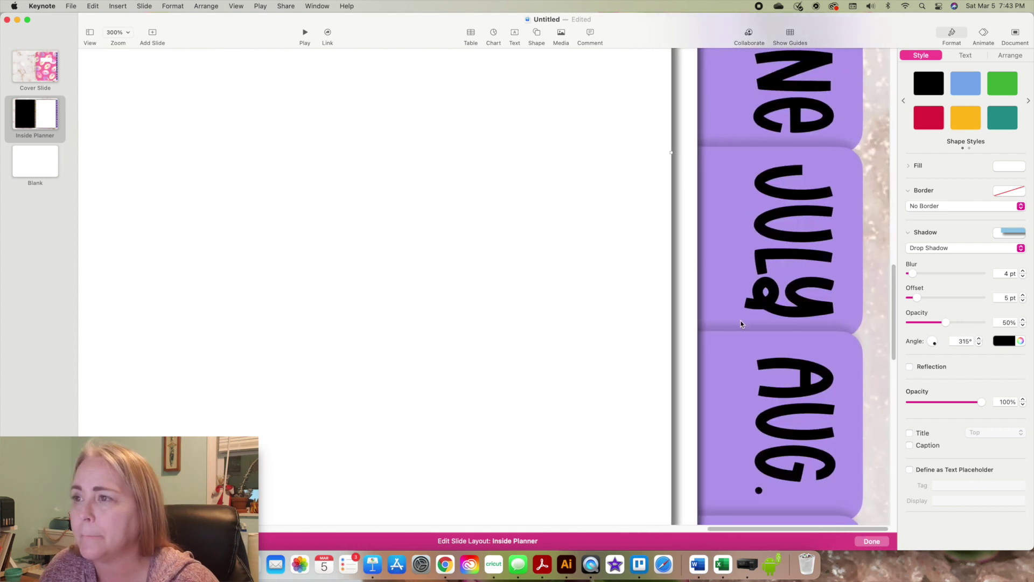
{"action": "left_click_drag", "start_coordinate": [671, 153], "coordinate": [690, 154]}
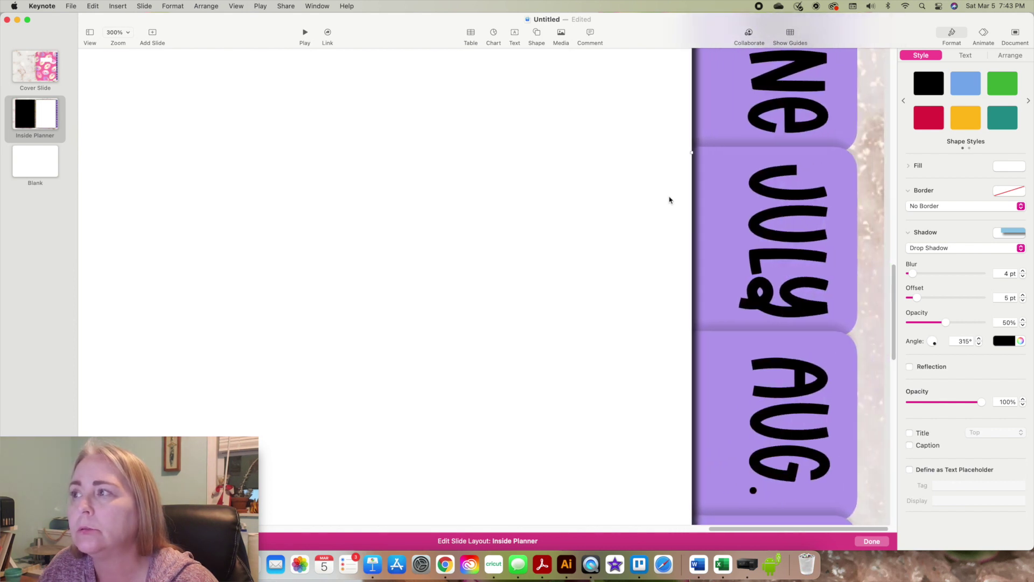
{"action": "left_click", "coordinate": [1009, 56]}
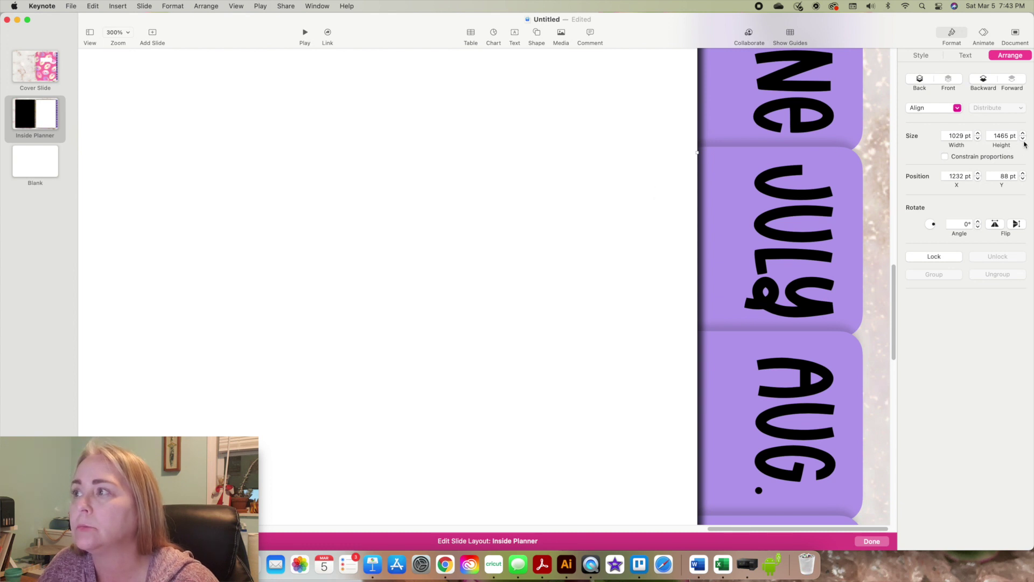
{"action": "left_click", "coordinate": [978, 139]}
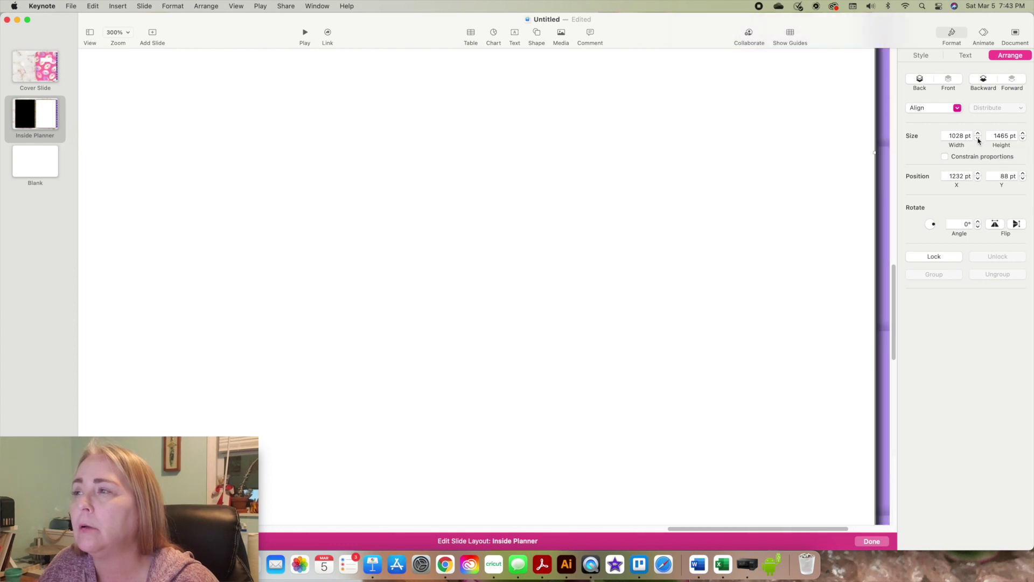
{"action": "scroll", "coordinate": [781, 194], "scroll_direction": "right", "scroll_amount": 5}
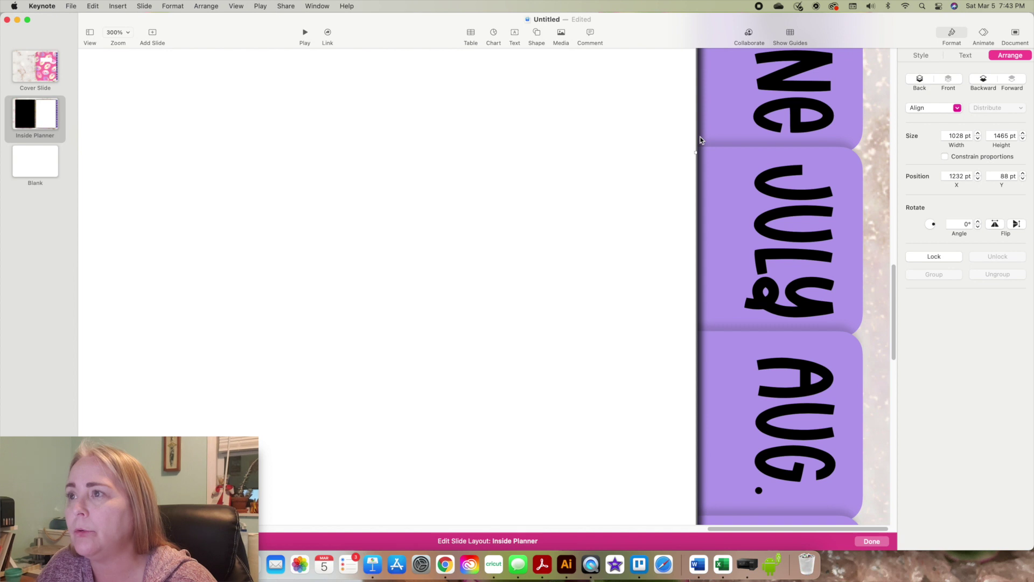
{"action": "left_click", "coordinate": [117, 33]}
{"action": "left_click", "coordinate": [152, 151]}
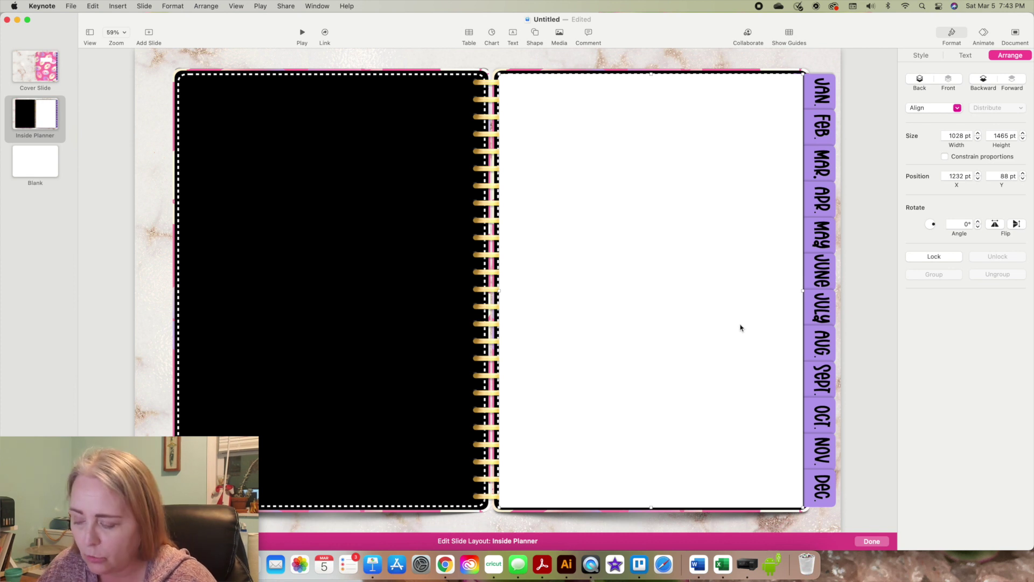
Duplicate the white page rectangle and place the copy over the original at X 1233 pt, Y 88 pt.
{"action": "key", "text": "super+c"}
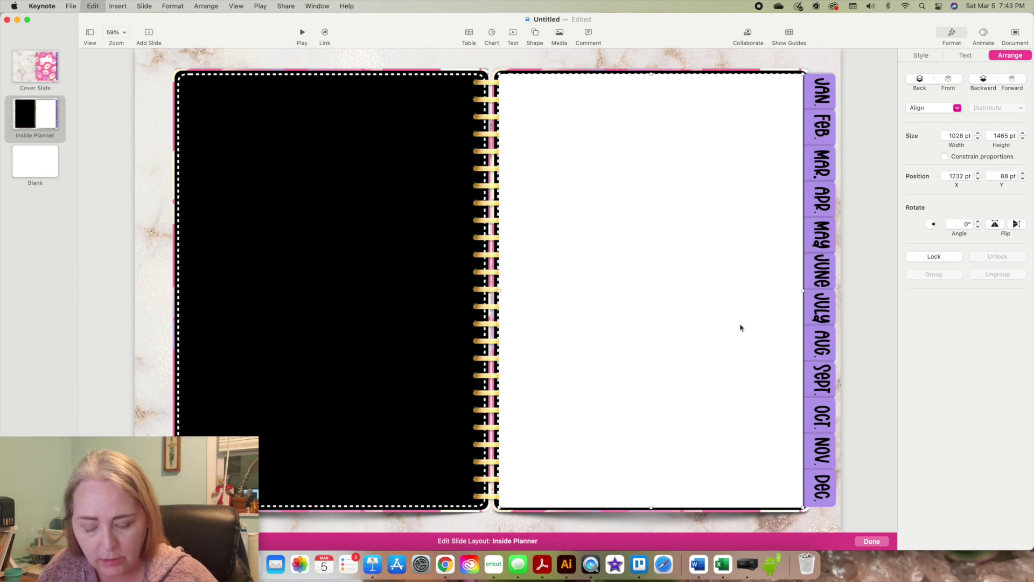
{"action": "key", "text": "super+v"}
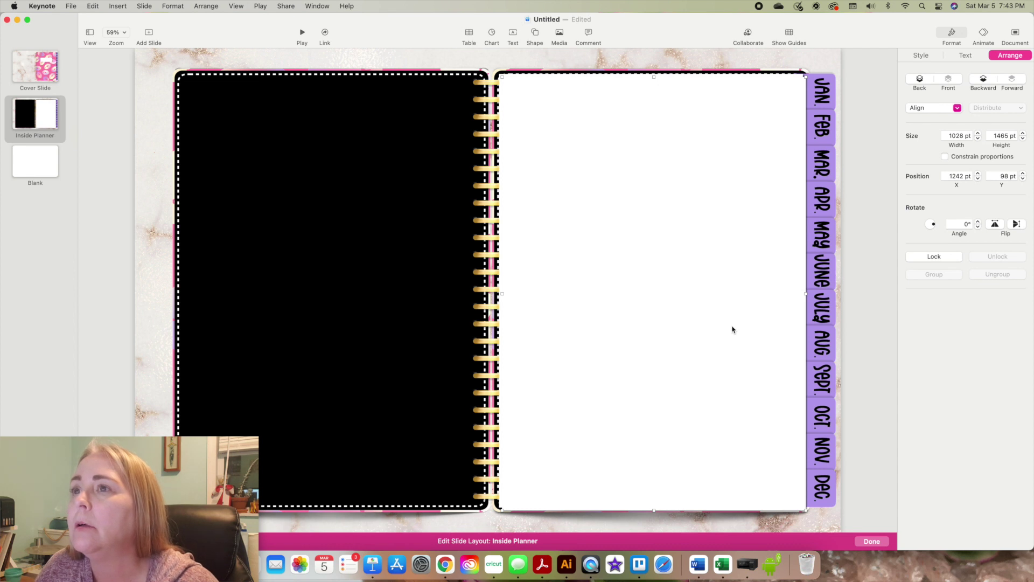
{"action": "left_click_drag", "start_coordinate": [727, 323], "coordinate": [723, 321]}
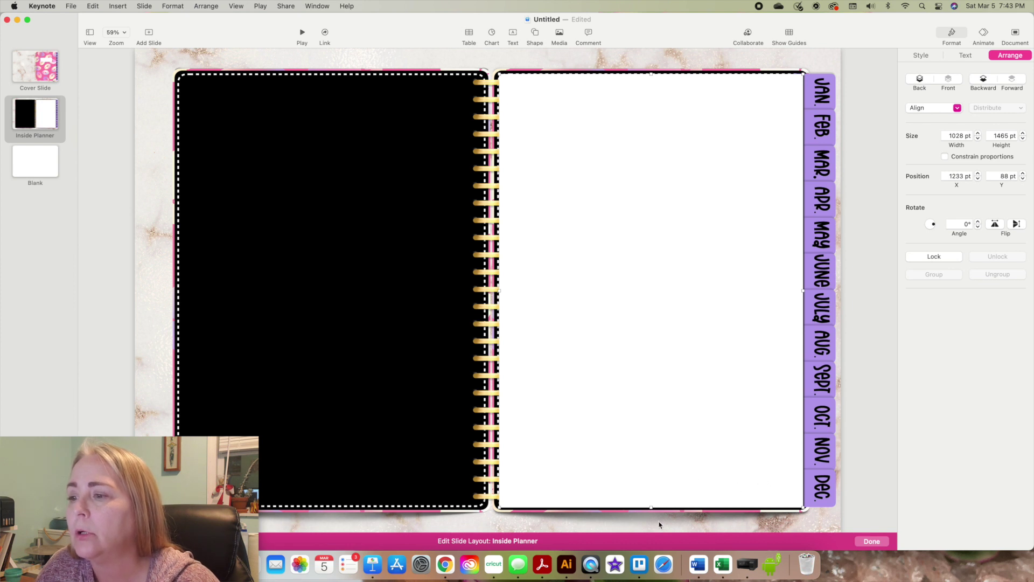
Reduce the height of the copied white page to 1464 pt so the sheet beneath shows along the lower edge.
{"action": "left_click", "coordinate": [114, 34]}
{"action": "left_click", "coordinate": [129, 135]}
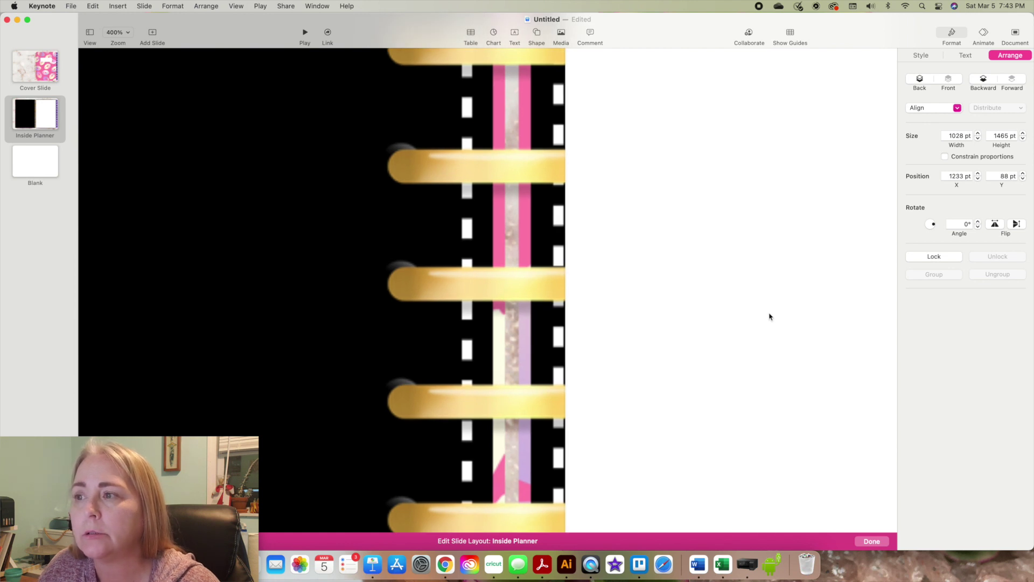
{"action": "scroll", "coordinate": [768, 316], "scroll_direction": "up", "scroll_amount": 1}
{"action": "scroll", "coordinate": [769, 316], "scroll_direction": "down", "scroll_amount": 3}
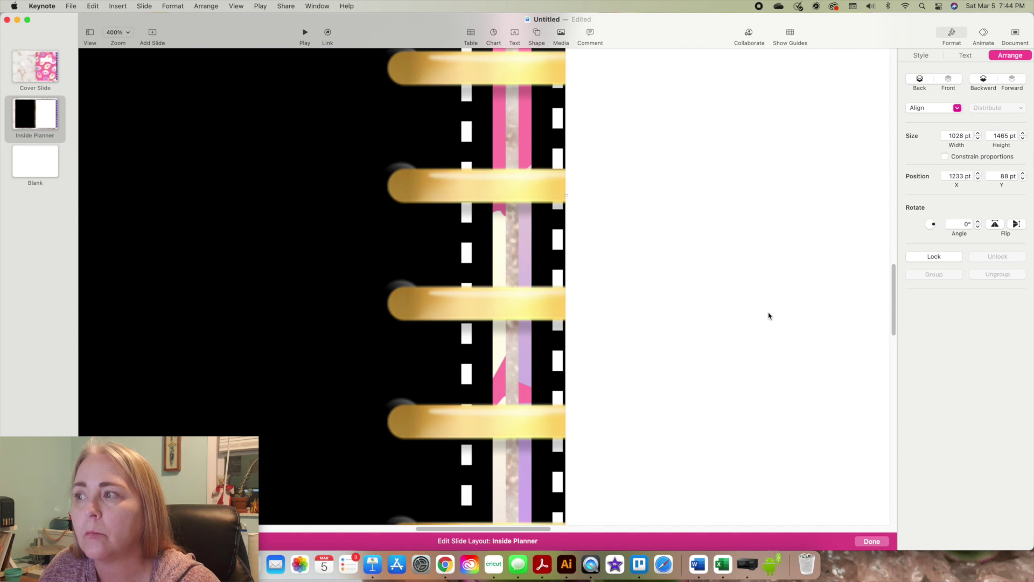
{"action": "scroll", "coordinate": [769, 316], "scroll_direction": "down", "scroll_amount": 5}
{"action": "scroll", "coordinate": [768, 317], "scroll_direction": "right", "scroll_amount": 5}
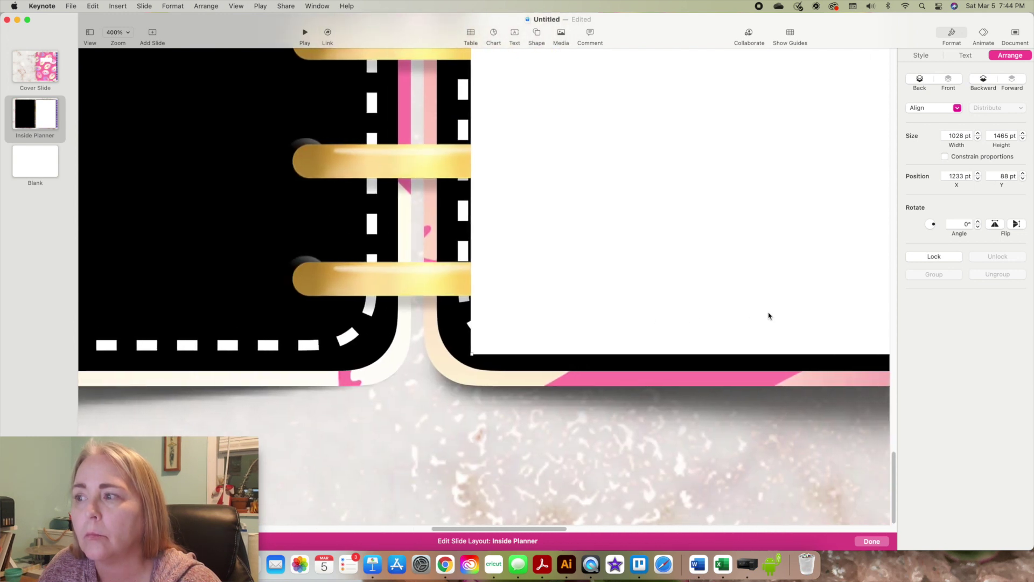
{"action": "scroll", "coordinate": [769, 316], "scroll_direction": "right", "scroll_amount": 10}
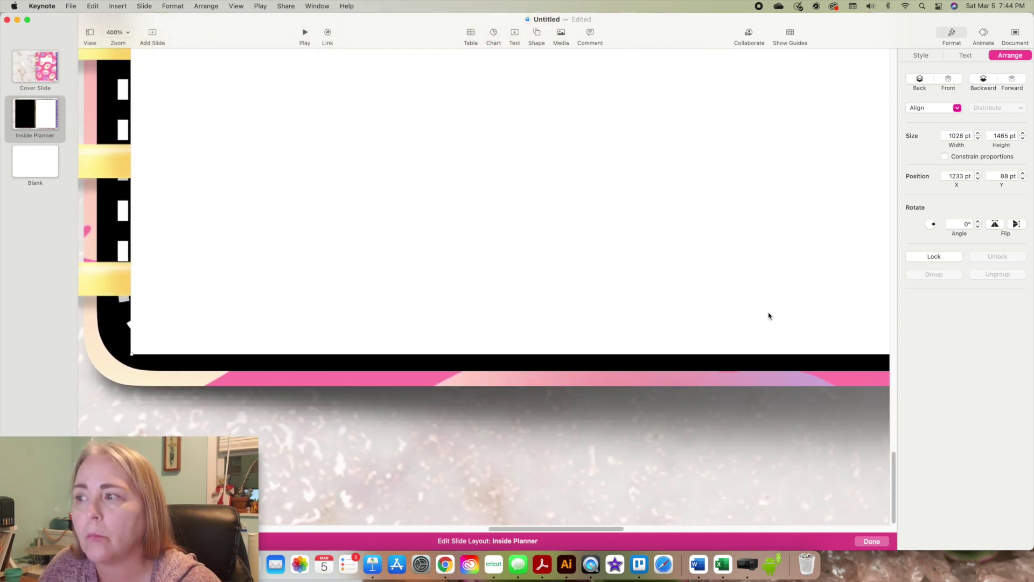
{"action": "scroll", "coordinate": [768, 316], "scroll_direction": "right", "scroll_amount": 8}
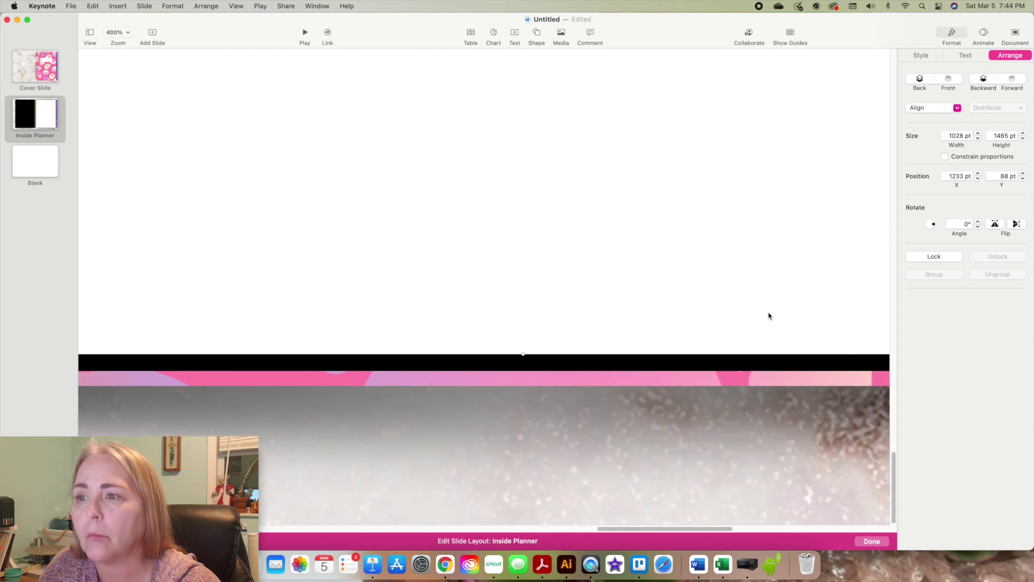
{"action": "left_click_drag", "start_coordinate": [524, 354], "coordinate": [524, 354]}
{"action": "scroll", "coordinate": [524, 353], "scroll_direction": "up", "scroll_amount": 4}
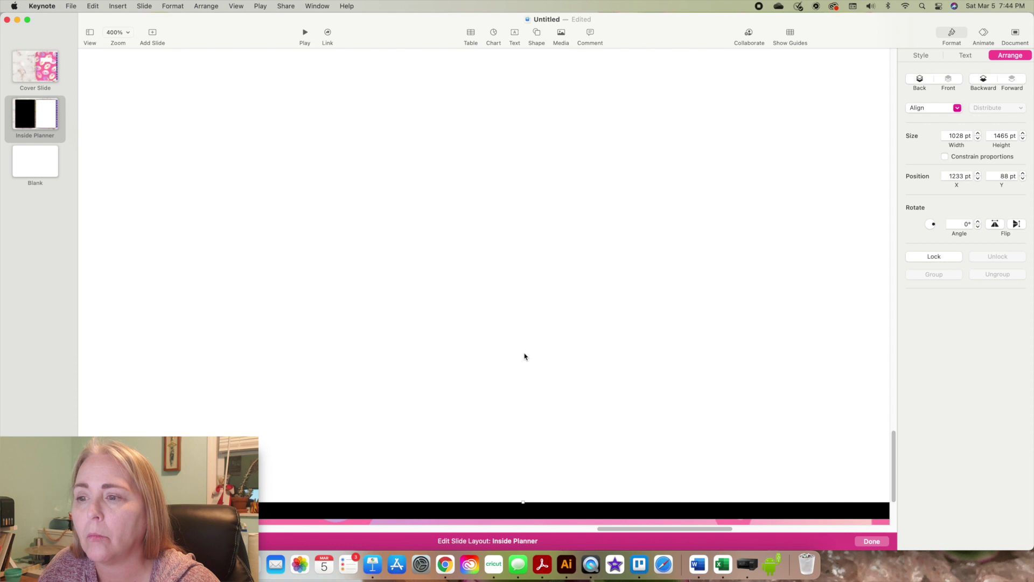
{"action": "scroll", "coordinate": [525, 356], "scroll_direction": "down", "scroll_amount": 4}
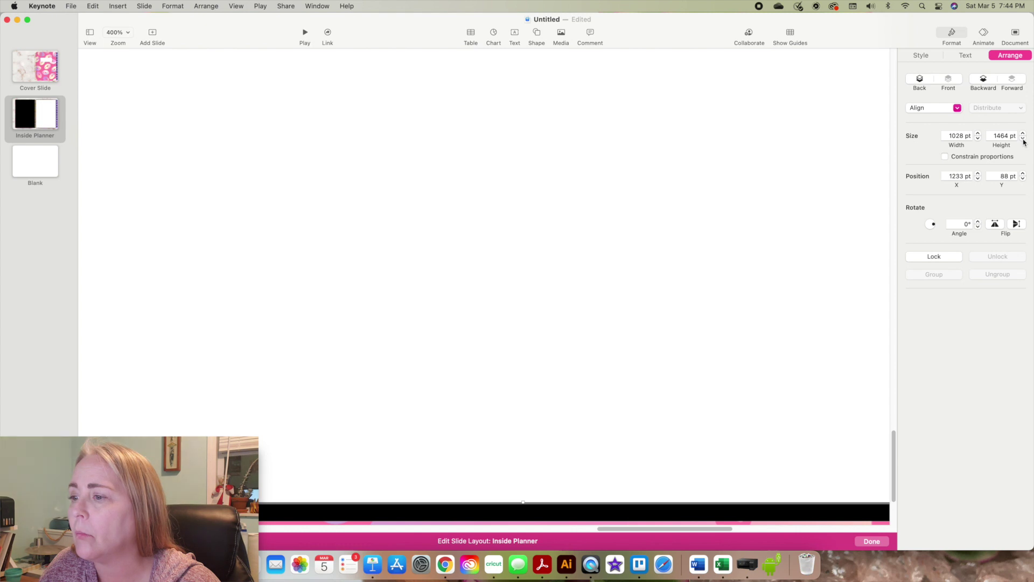
Narrow the copied white page to a width of 1026 pt.
{"action": "scroll", "coordinate": [754, 268], "scroll_direction": "right", "scroll_amount": 5}
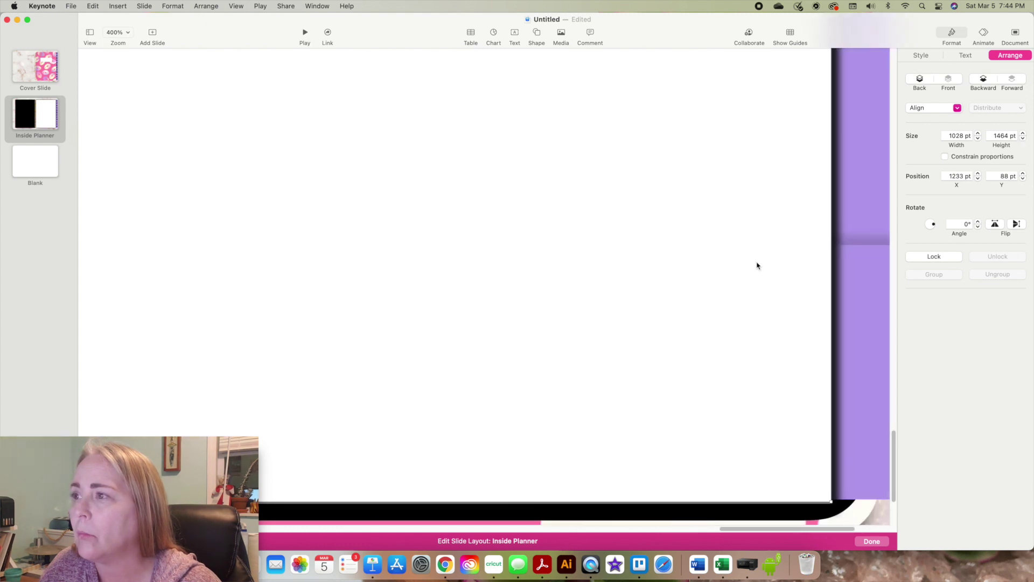
{"action": "left_click", "coordinate": [978, 139]}
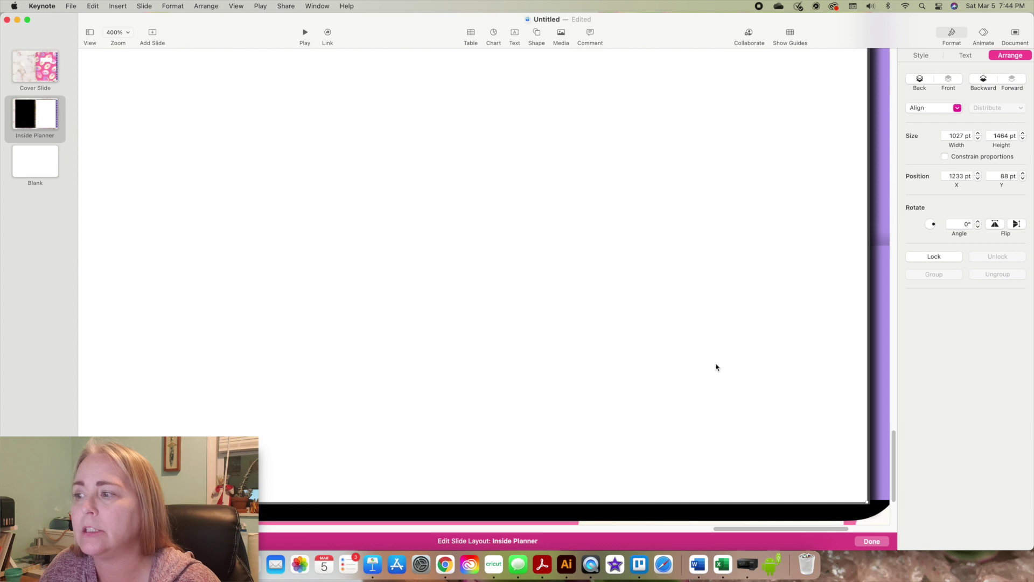
{"action": "left_click", "coordinate": [116, 33]}
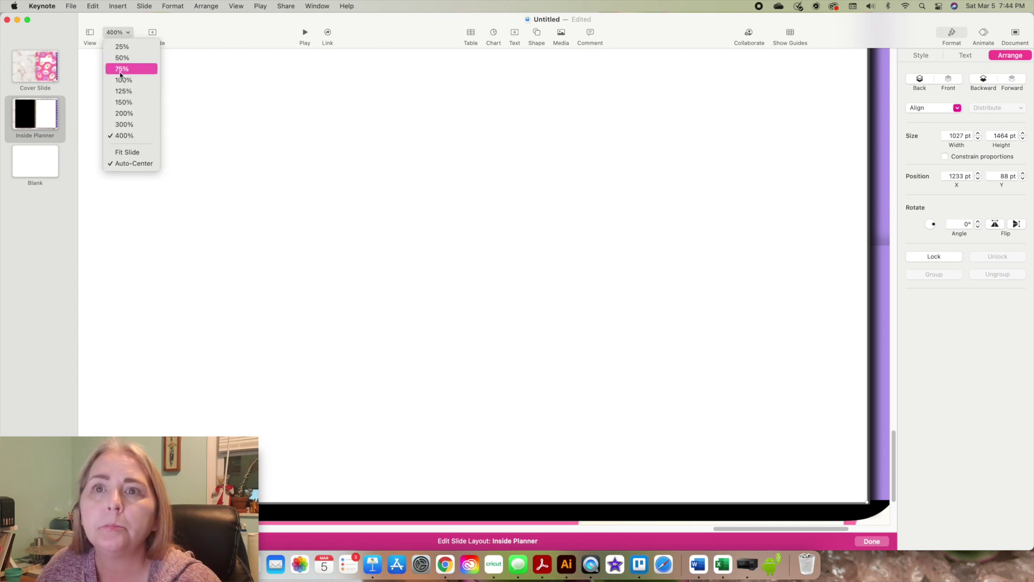
{"action": "left_click", "coordinate": [128, 153]}
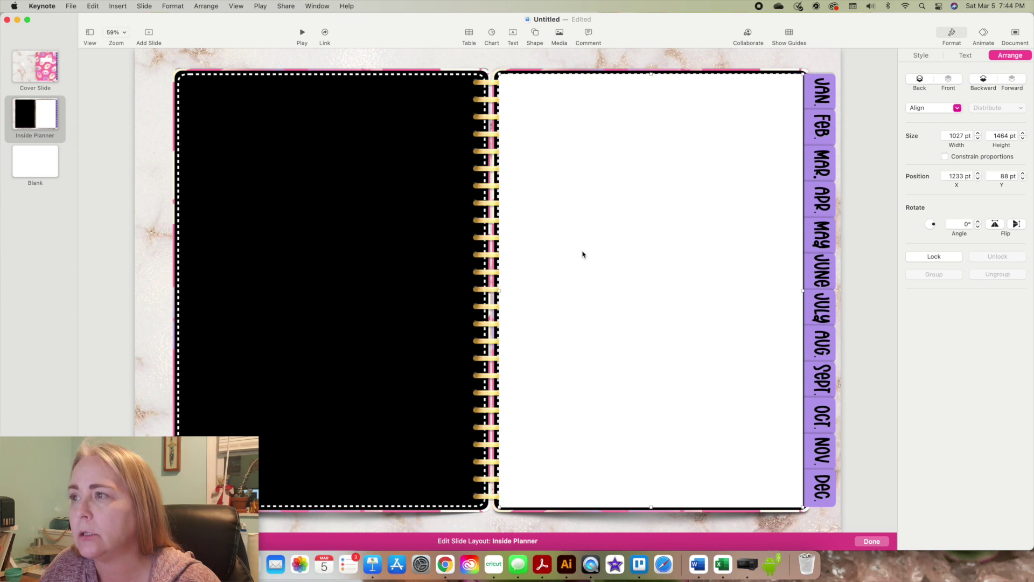
{"action": "left_click", "coordinate": [859, 228]}
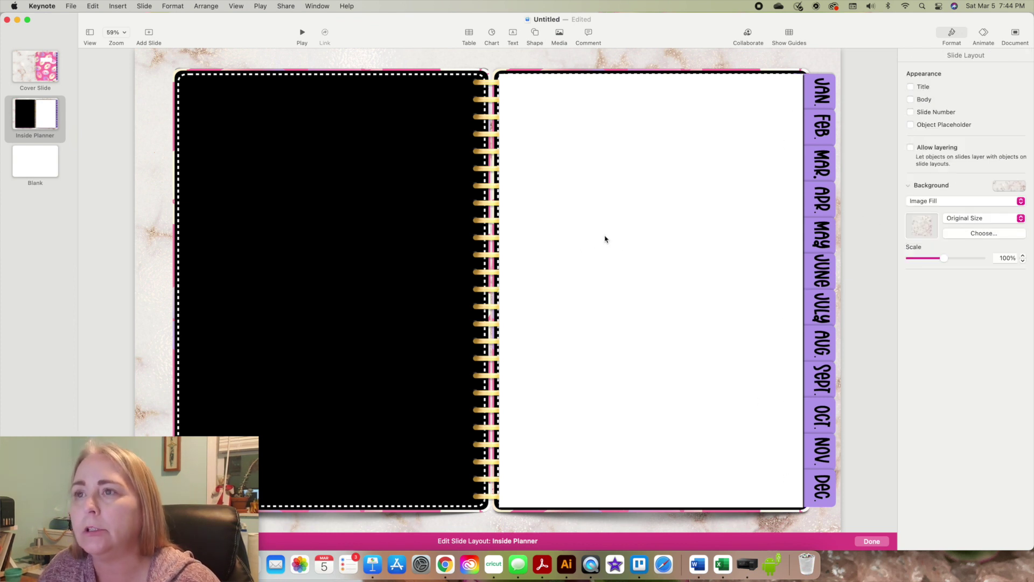
{"action": "left_click", "coordinate": [574, 163]}
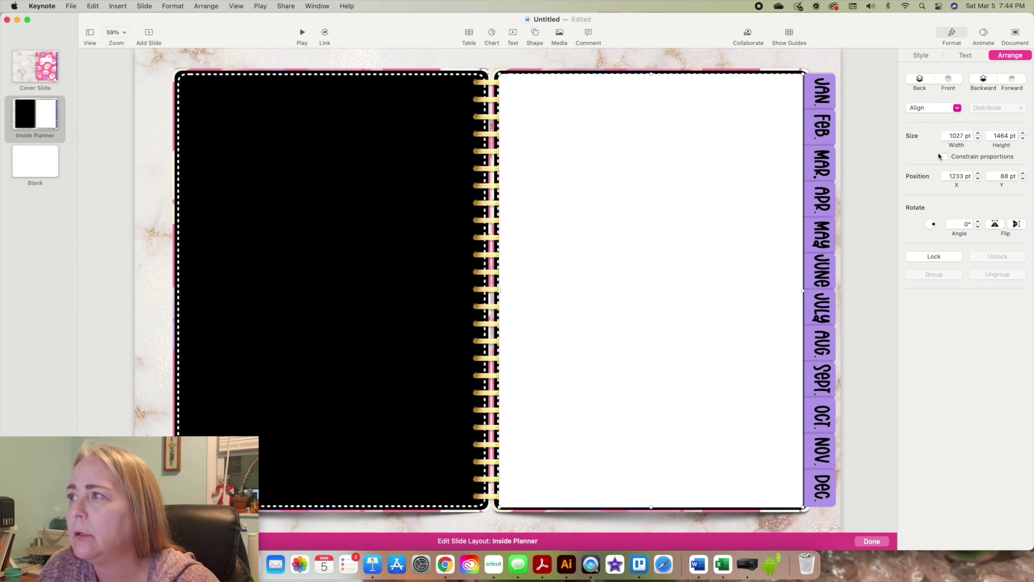
{"action": "left_click", "coordinate": [979, 141]}
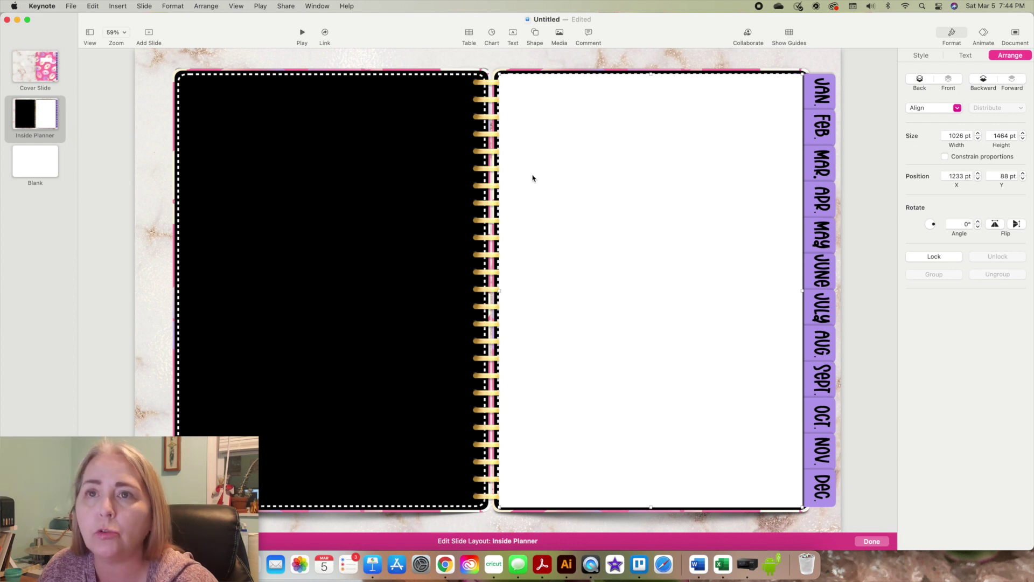
{"action": "left_click", "coordinate": [115, 33]}
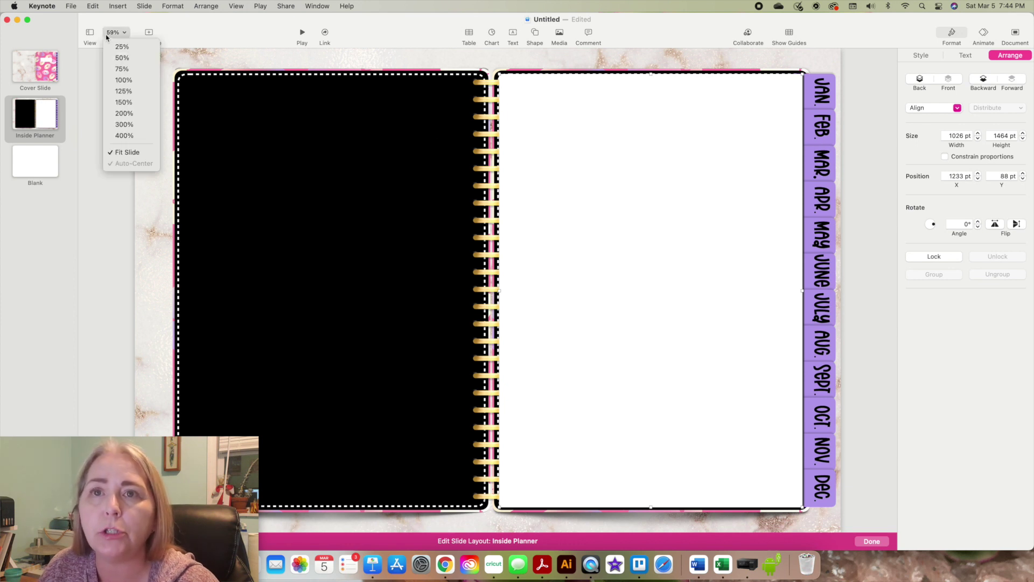
Adjust the lower outer corner of the stacked white page sheet beside the December tab and set its height to 1464 pt.
{"action": "left_click", "coordinate": [124, 135]}
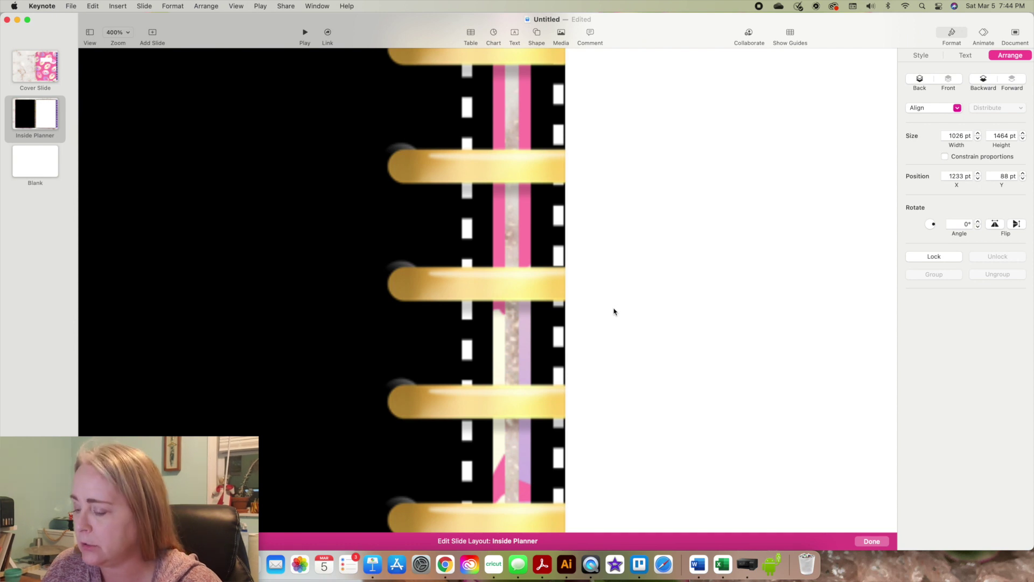
{"action": "scroll", "coordinate": [614, 311], "scroll_direction": "up", "scroll_amount": 1}
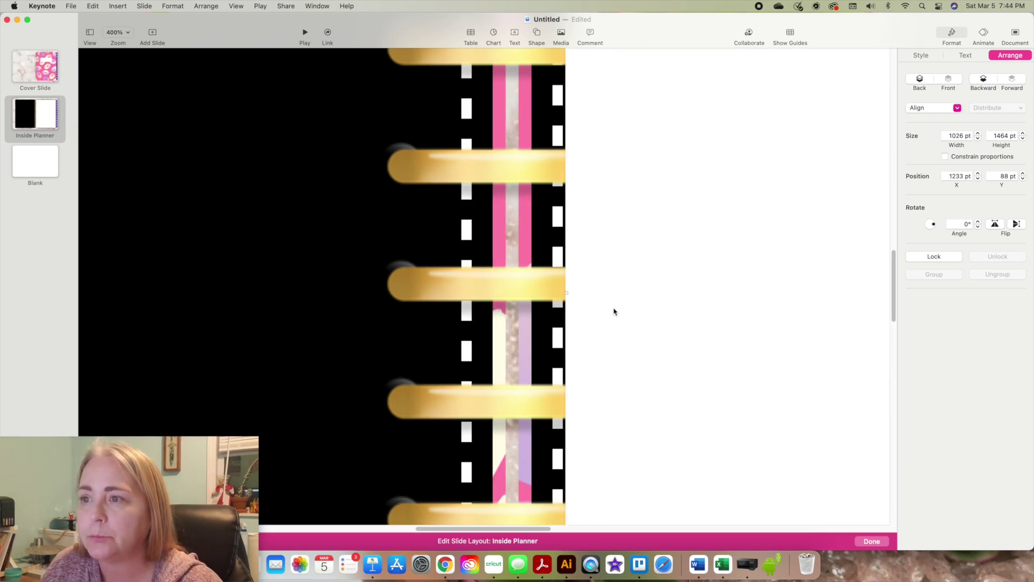
{"action": "scroll", "coordinate": [614, 311], "scroll_direction": "down", "scroll_amount": 10}
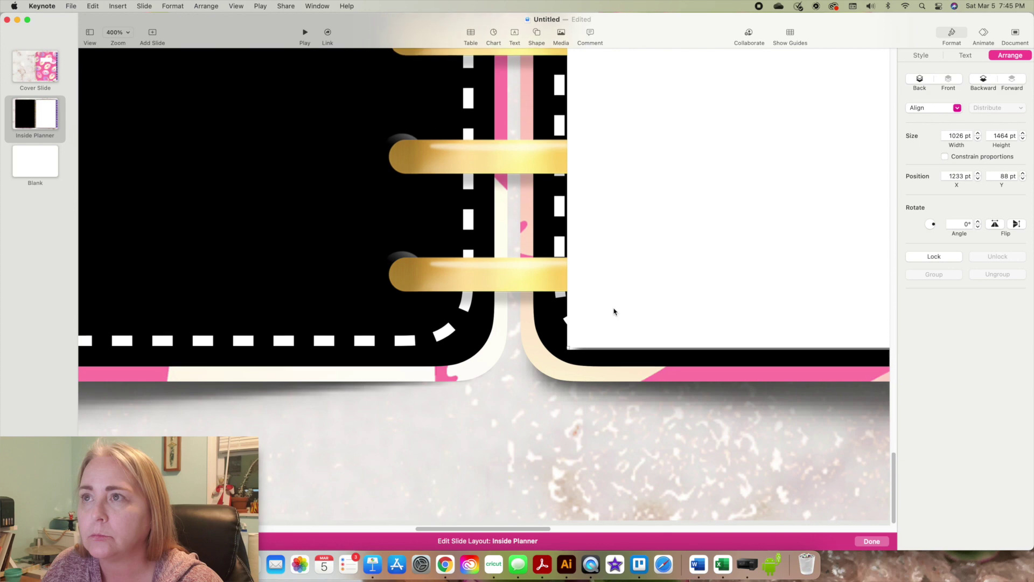
{"action": "scroll", "coordinate": [615, 311], "scroll_direction": "right", "scroll_amount": 15}
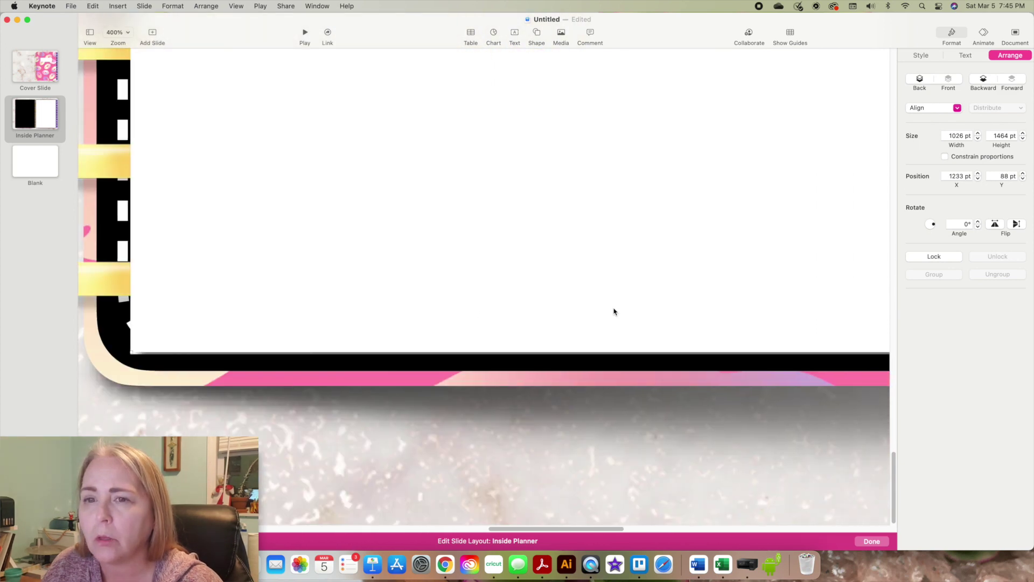
{"action": "scroll", "coordinate": [614, 311], "scroll_direction": "right", "scroll_amount": 10}
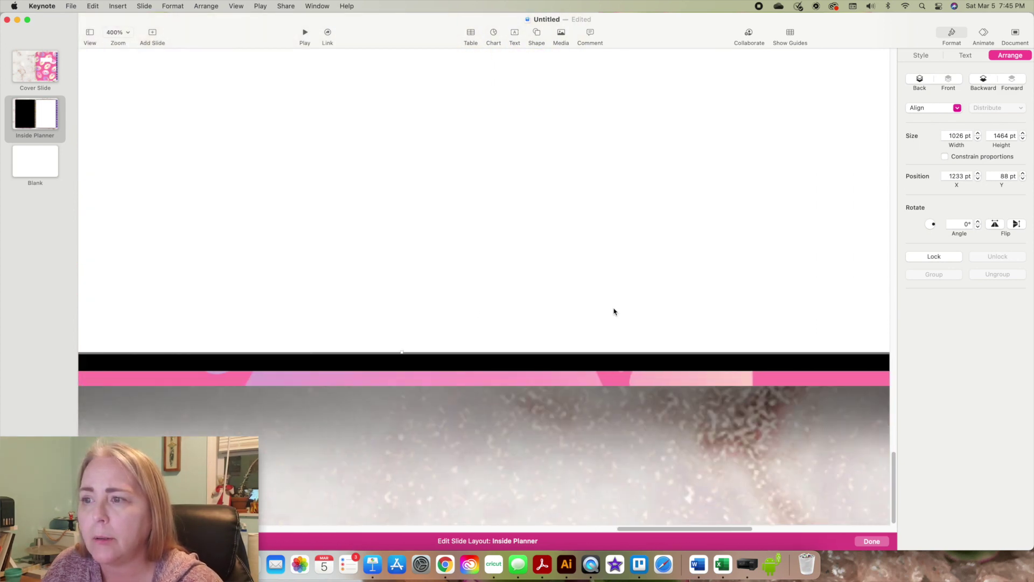
{"action": "scroll", "coordinate": [614, 312], "scroll_direction": "right", "scroll_amount": 10}
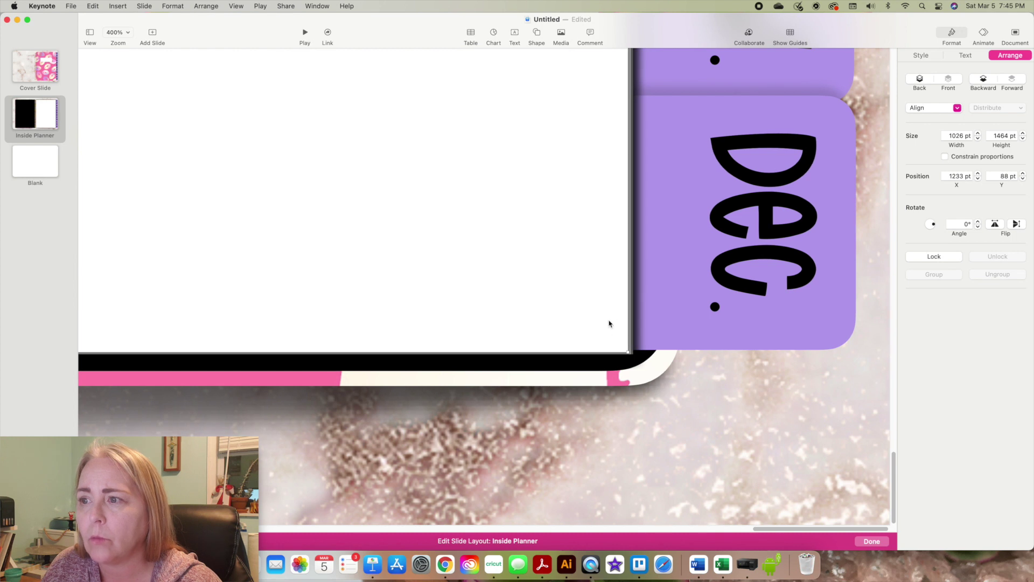
{"action": "mouse_move", "coordinate": [632, 349]}
{"action": "left_mouse_down"}
{"action": "mouse_move", "coordinate": [626, 343]}
{"action": "mouse_move", "coordinate": [638, 353]}
{"action": "left_mouse_up"}
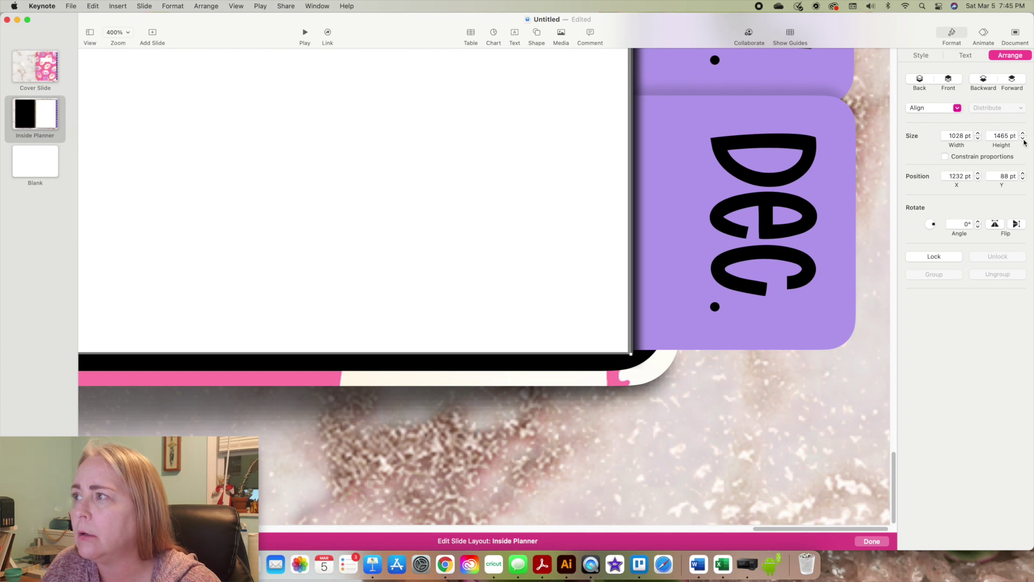
{"action": "left_click", "coordinate": [1023, 139]}
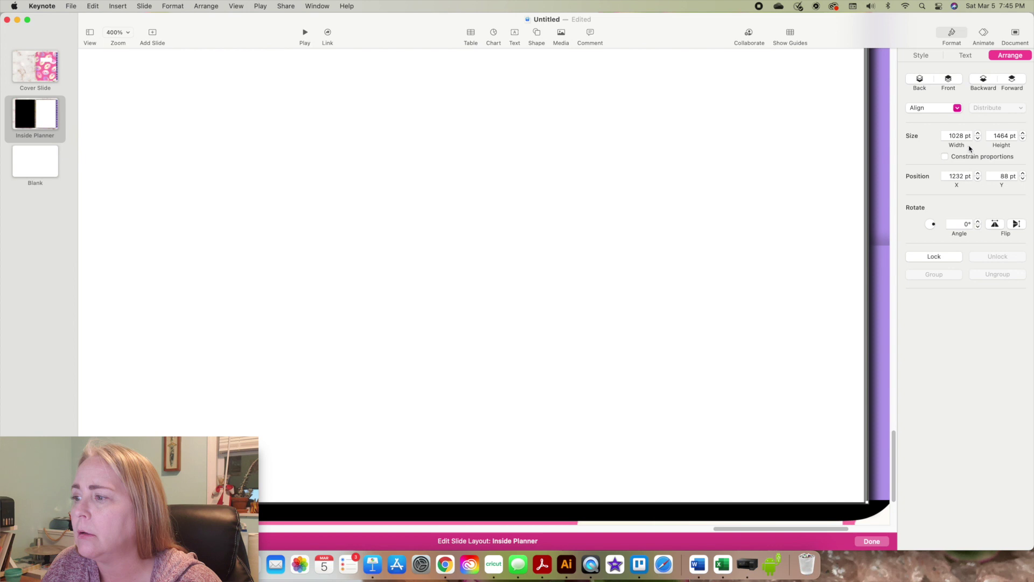
{"action": "left_click", "coordinate": [1023, 139]}
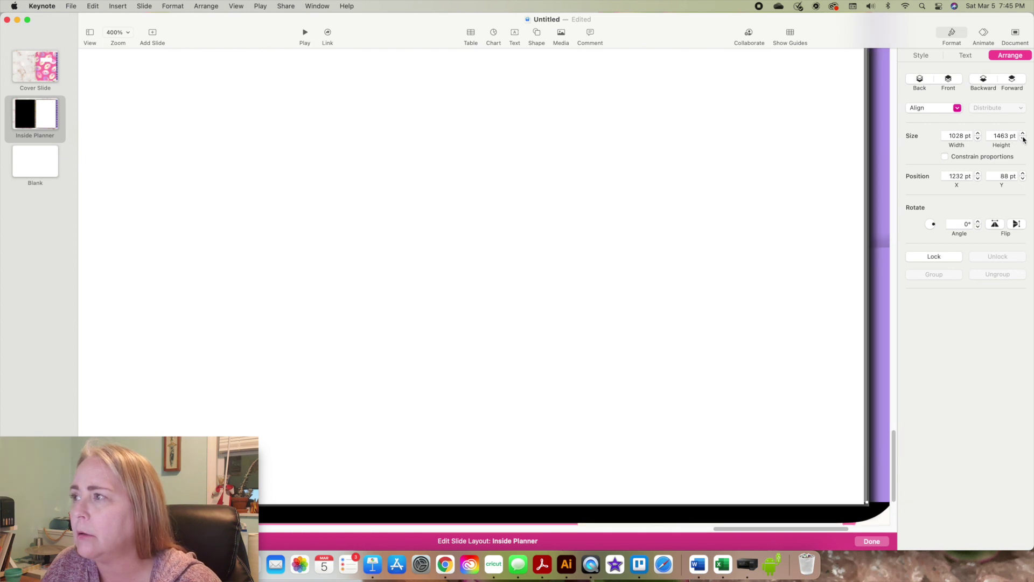
{"action": "left_click", "coordinate": [1023, 133]}
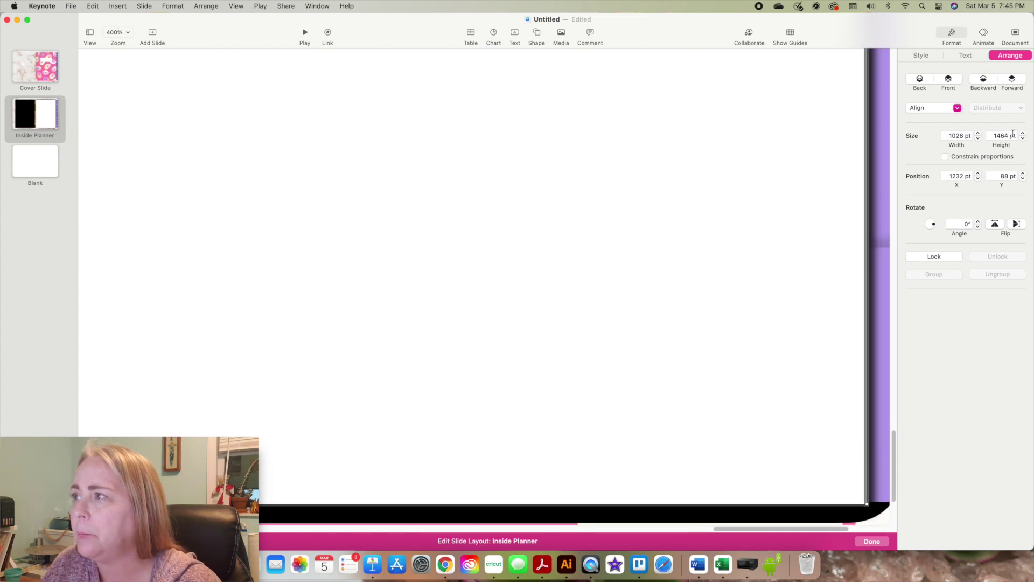
Reduce the white page sheet to 1025 pt wide and 1463 pt high so the edges beneath show.
{"action": "left_click", "coordinate": [977, 139]}
{"action": "left_click", "coordinate": [977, 139]}
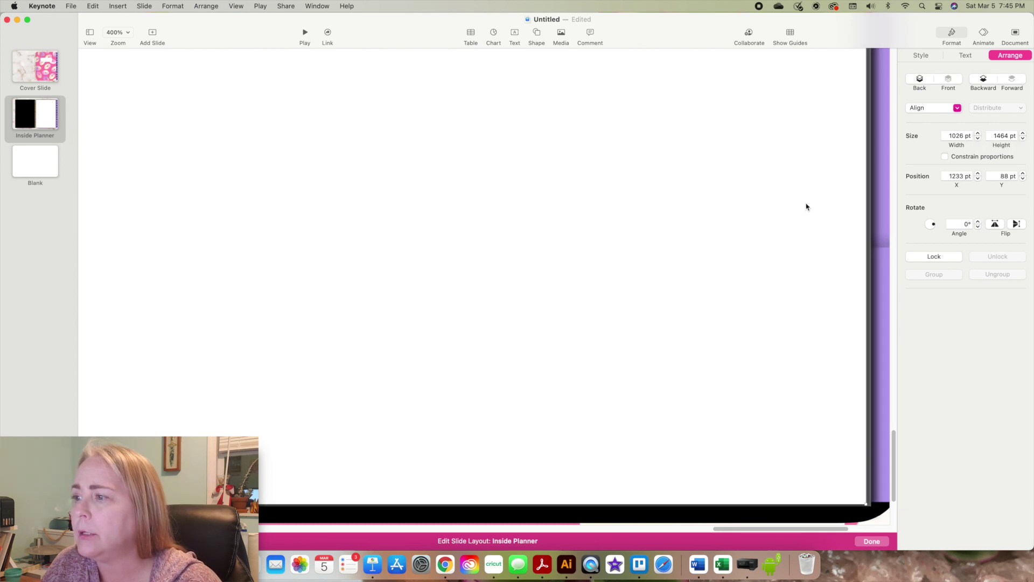
{"action": "left_click", "coordinate": [978, 139]}
{"action": "left_click", "coordinate": [1023, 140]}
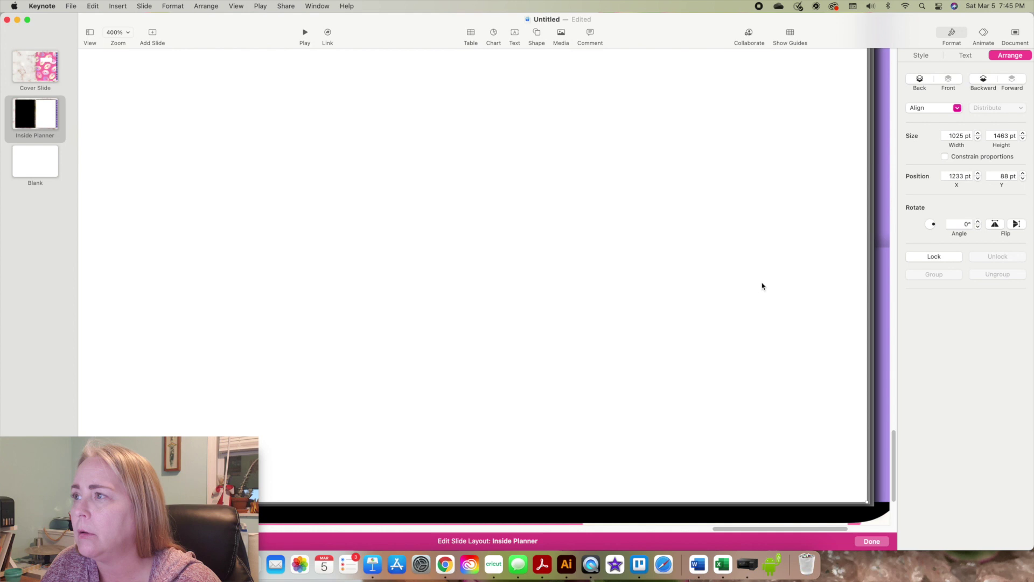
{"action": "left_click", "coordinate": [117, 32]}
{"action": "left_click", "coordinate": [125, 154]}
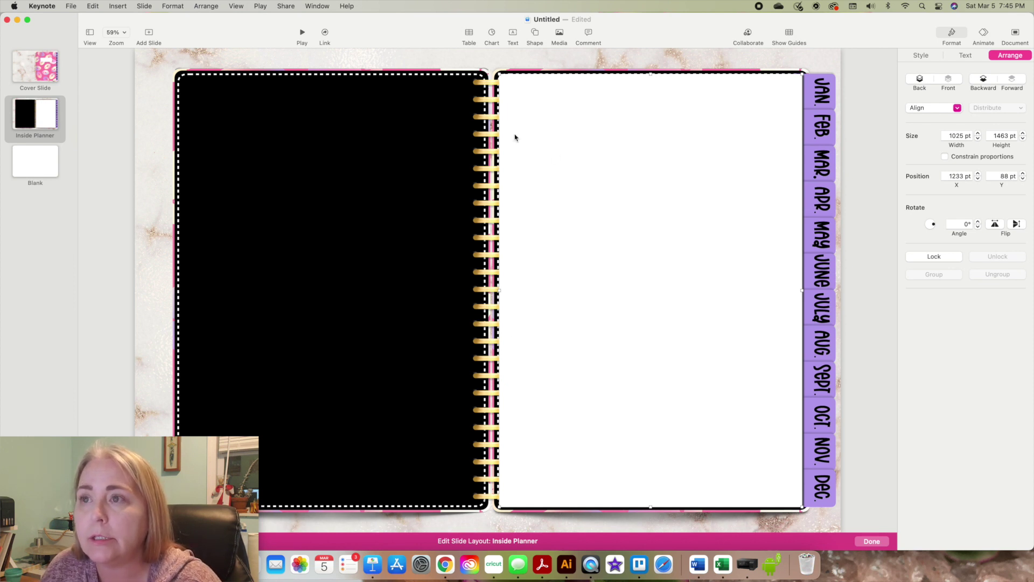
Bring the gold binder rings in front of the white page sheets and clear the selection.
{"action": "left_click", "coordinate": [495, 329]}
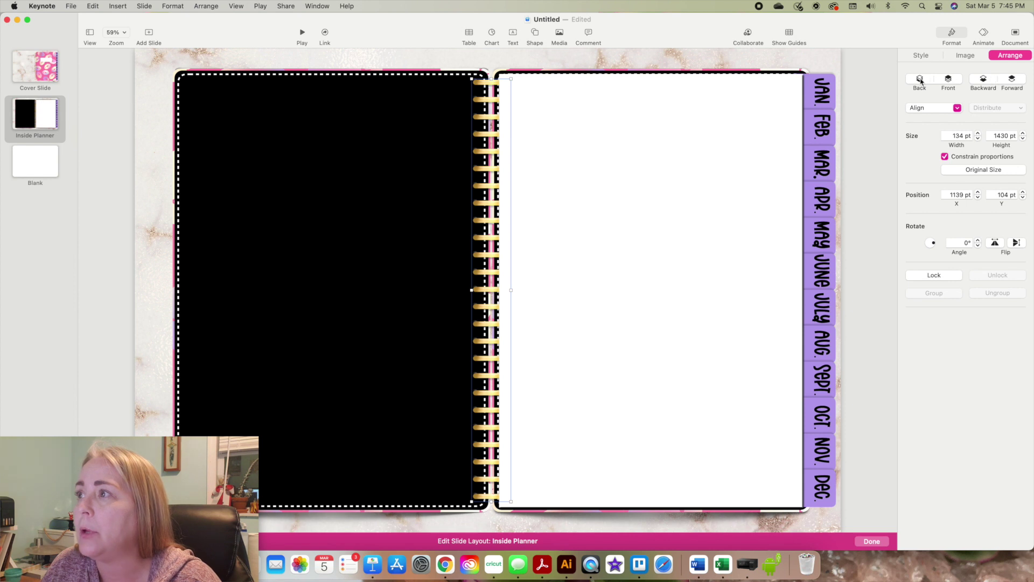
{"action": "left_click", "coordinate": [949, 80]}
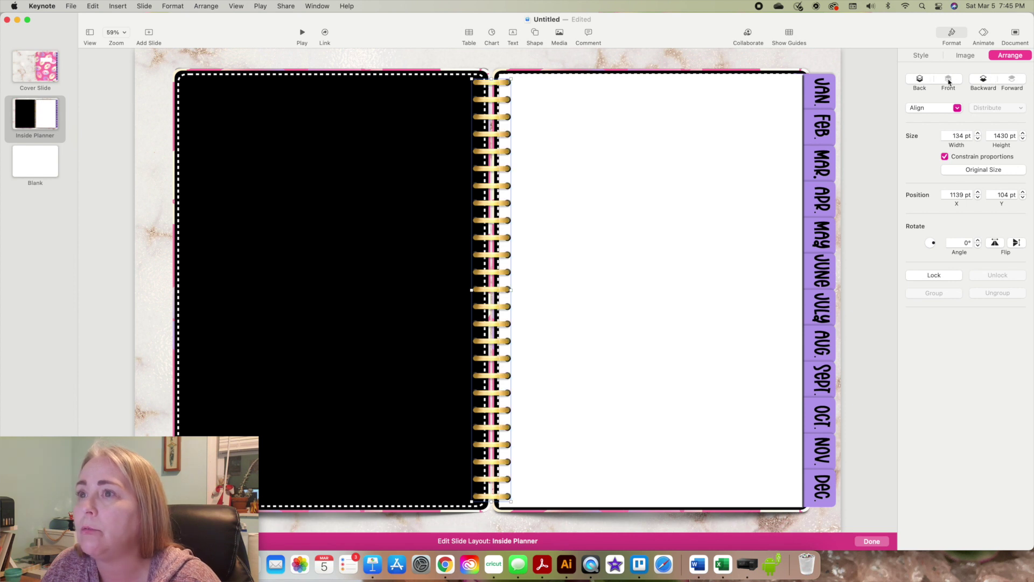
{"action": "left_click", "coordinate": [625, 233]}
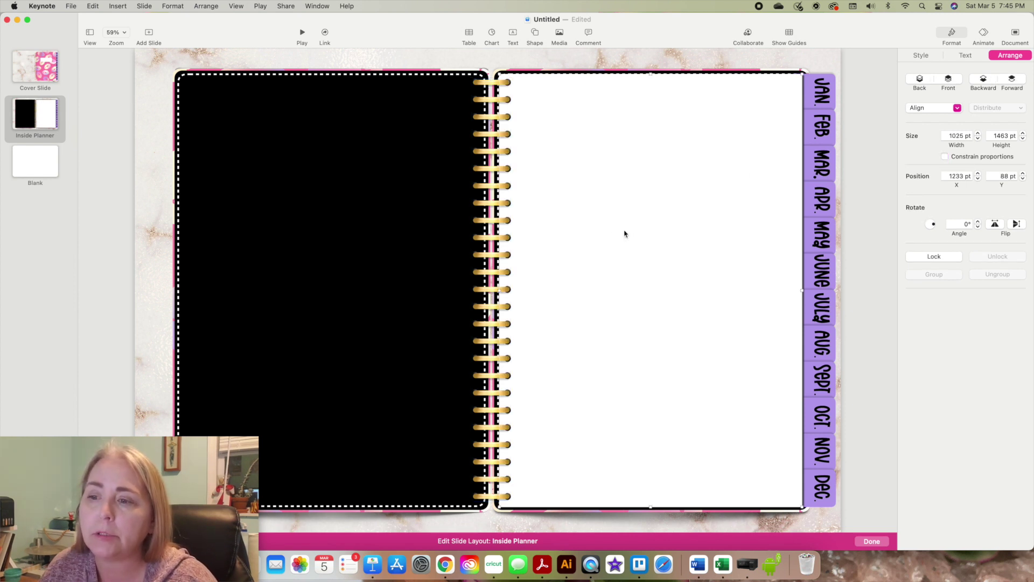
{"action": "left_click", "coordinate": [421, 233]}
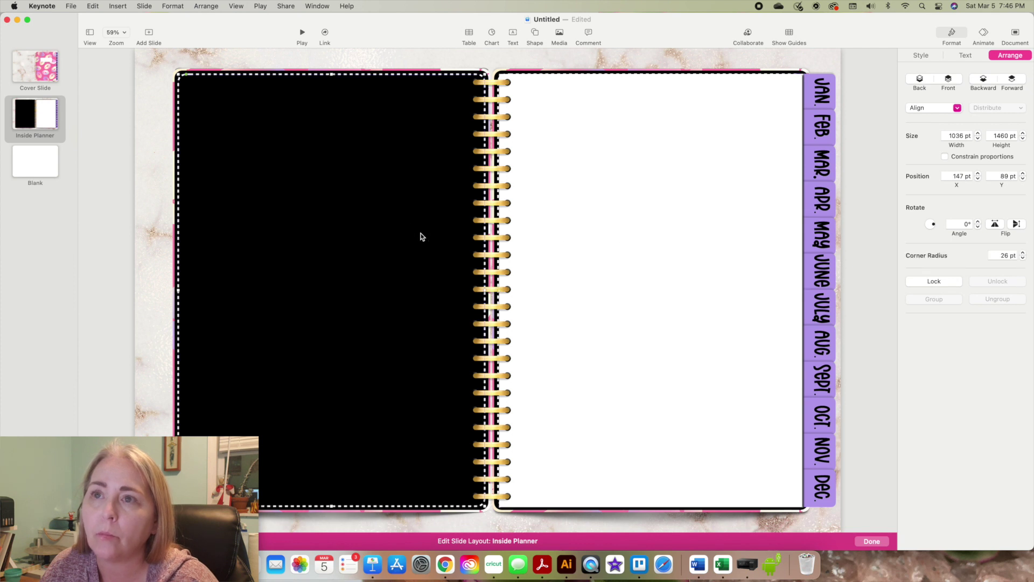
{"action": "left_click", "coordinate": [170, 239]}
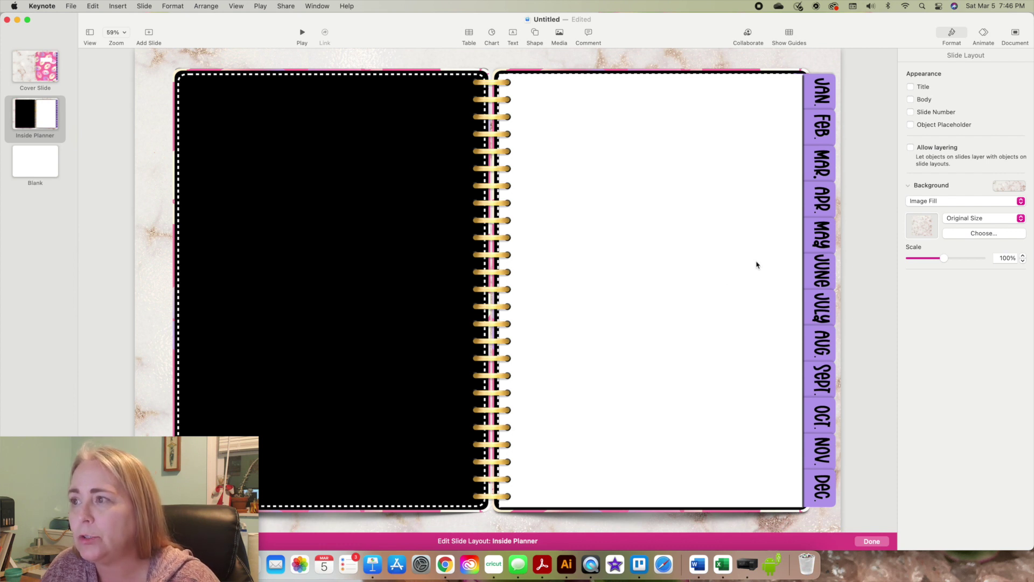
Select the stacked white page sheets together and place a copy over the black left-hand page at Y 88 pt.
{"action": "left_click", "coordinate": [122, 32]}
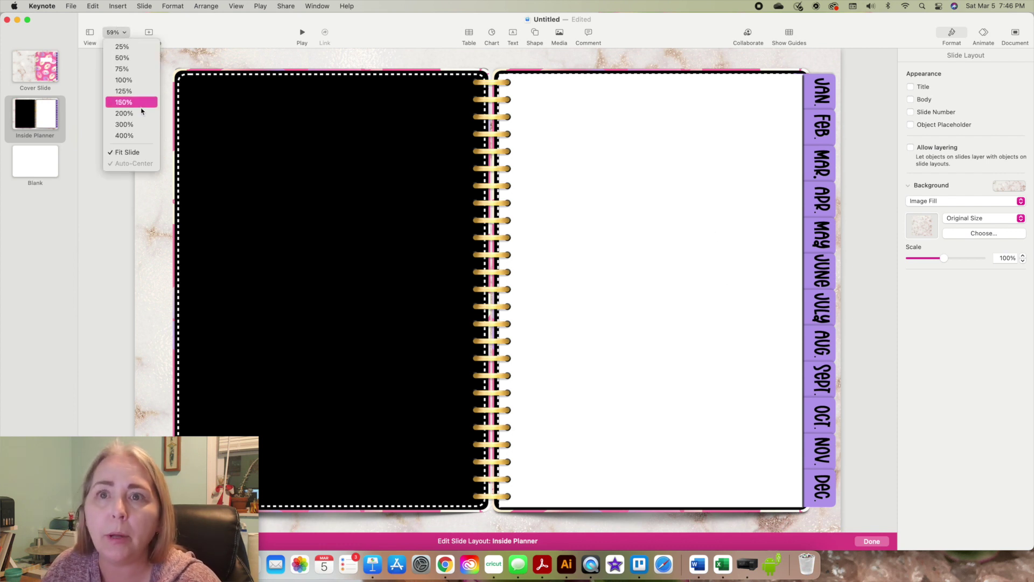
{"action": "left_click", "coordinate": [141, 136]}
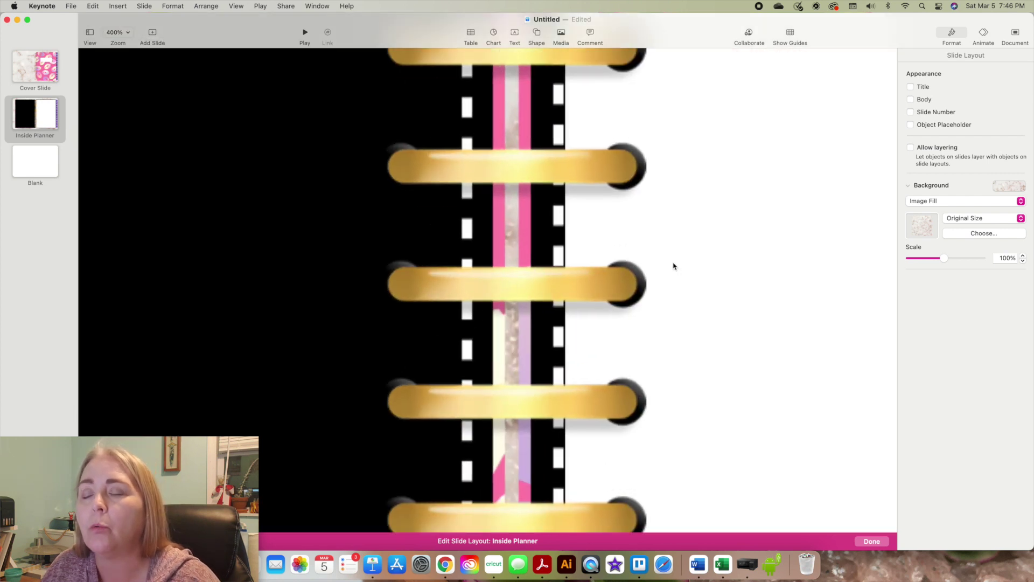
{"action": "scroll", "coordinate": [673, 266], "scroll_direction": "down", "scroll_amount": 1}
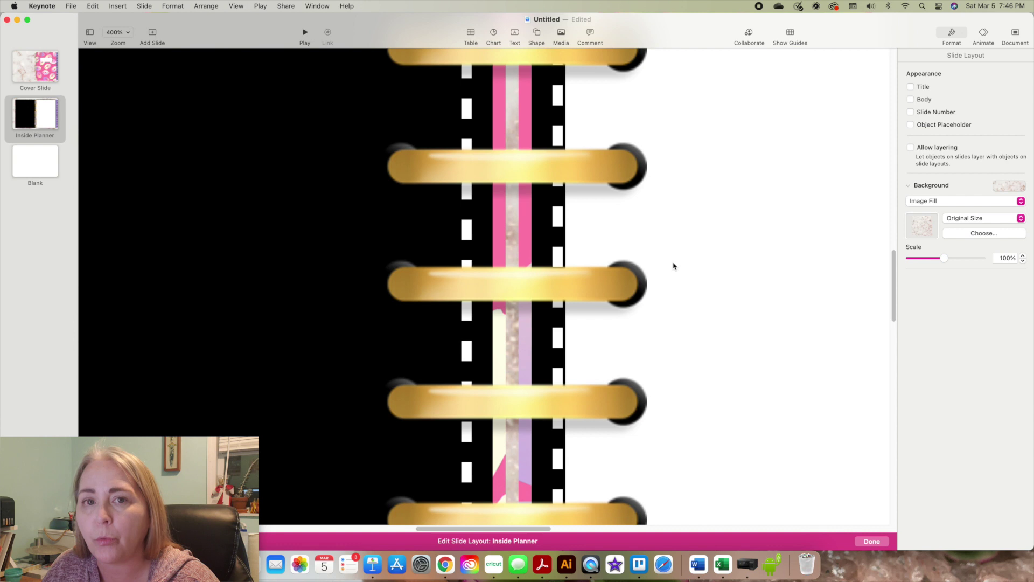
{"action": "scroll", "coordinate": [673, 266], "scroll_direction": "right", "scroll_amount": 10}
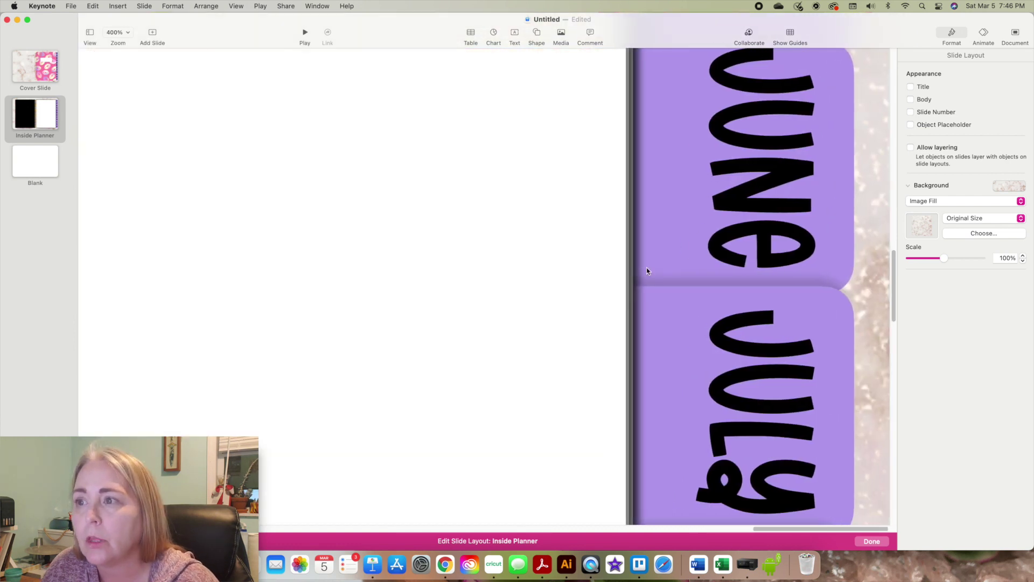
{"action": "left_click", "coordinate": [628, 279]}
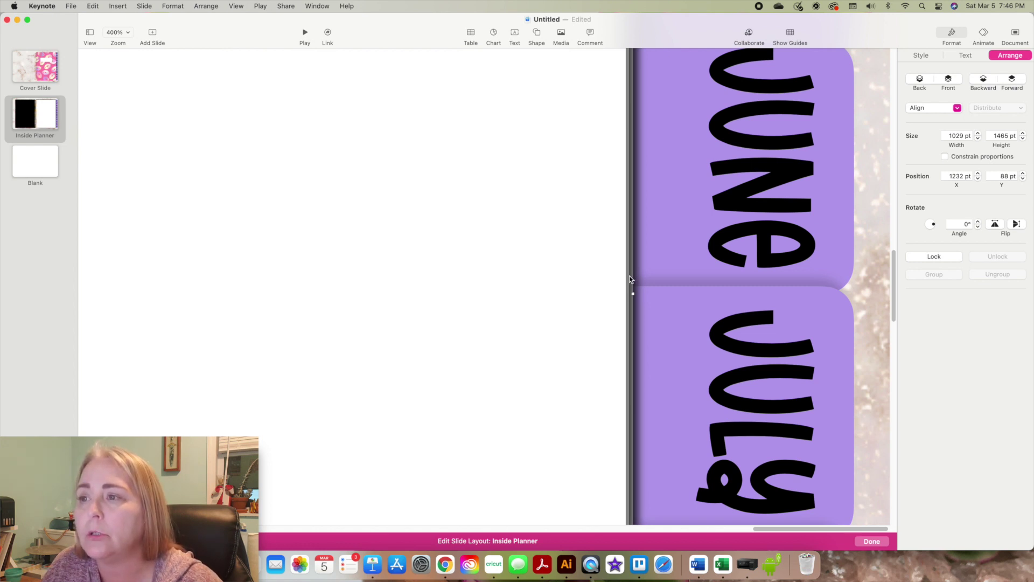
{"action": "left_click", "coordinate": [628, 280], "text": "shift"}
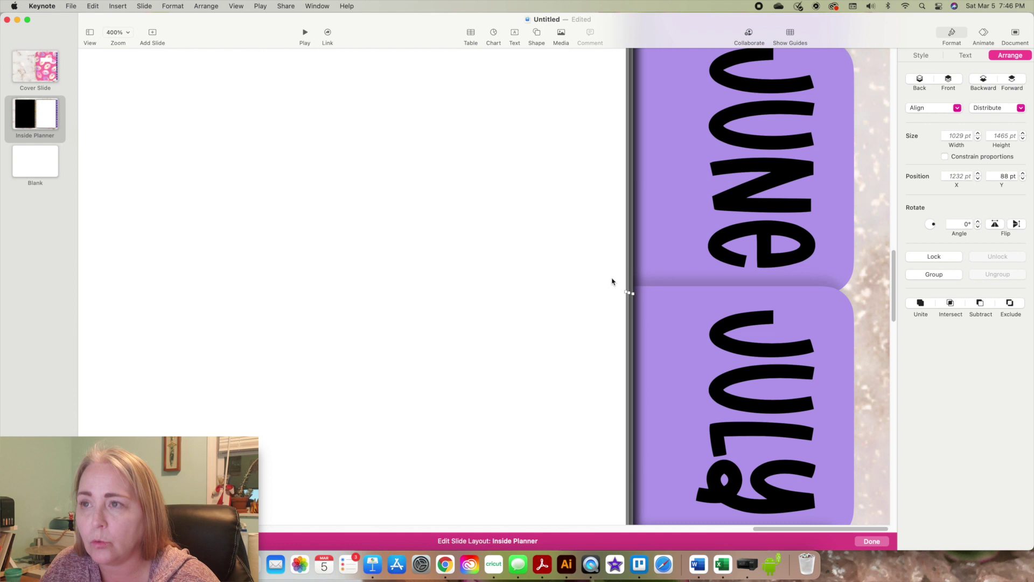
{"action": "left_click", "coordinate": [121, 33]}
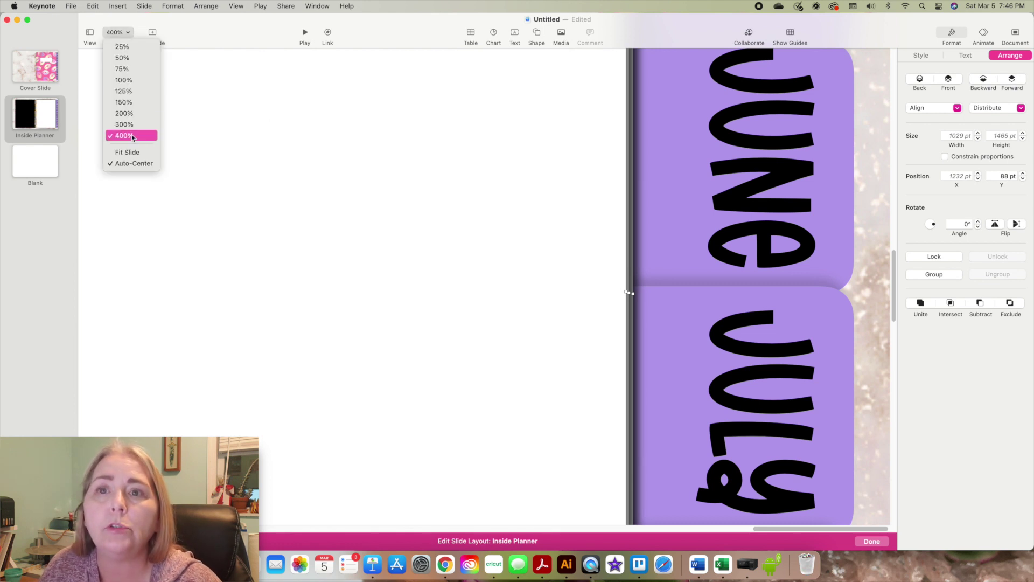
{"action": "left_click", "coordinate": [134, 152]}
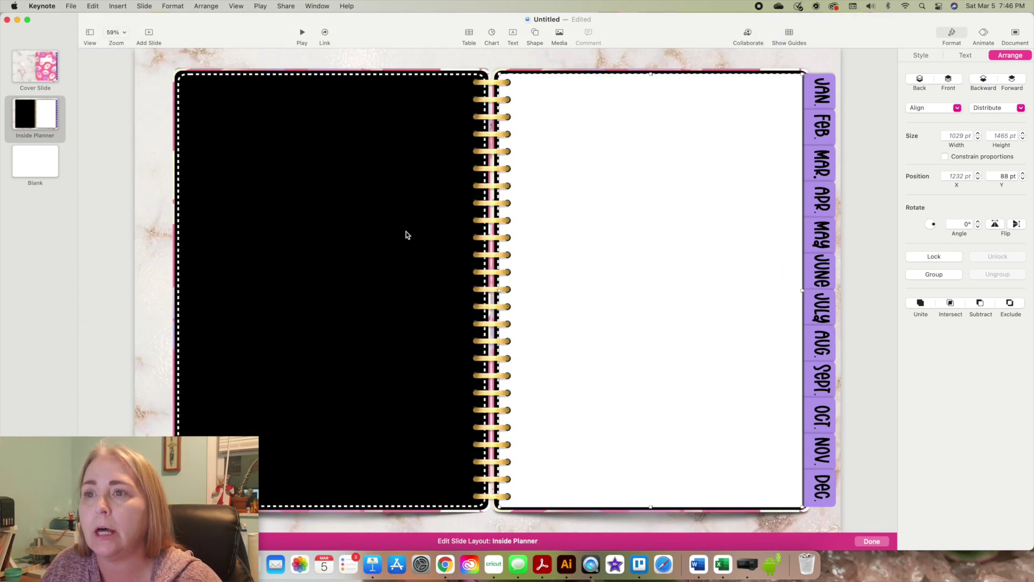
{"action": "left_click", "coordinate": [406, 233]}
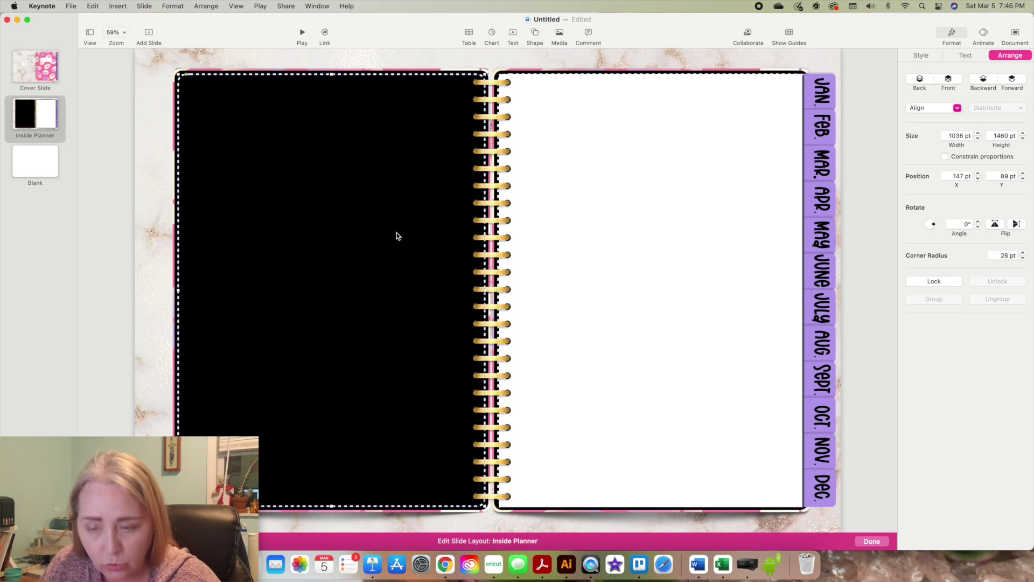
{"action": "key", "text": "super+a"}
{"action": "left_click_drag", "start_coordinate": [690, 261], "coordinate": [364, 259]}
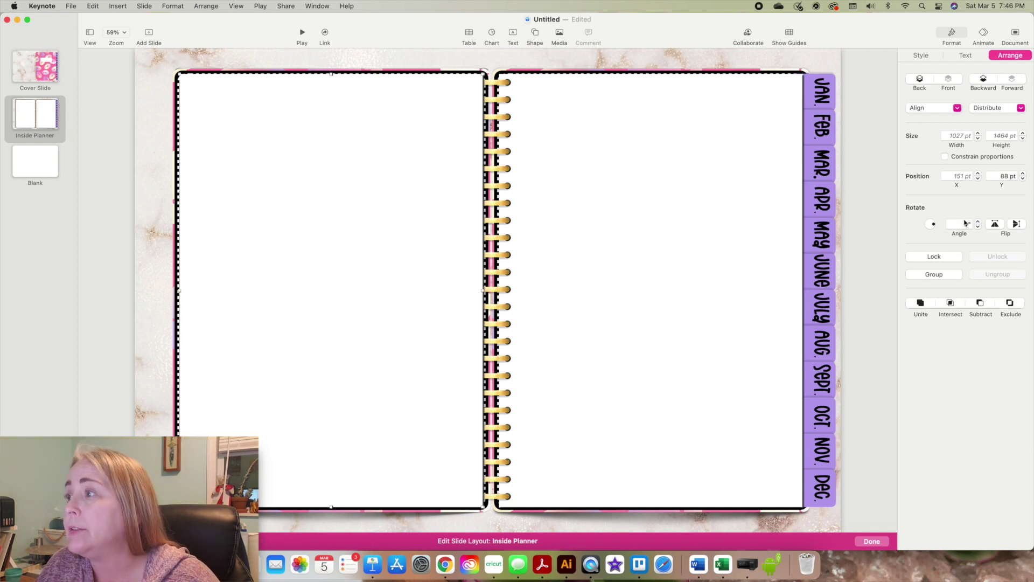
Try to flip the copied white sheets on the left-hand page horizontally.
{"action": "left_click", "coordinate": [1000, 227]}
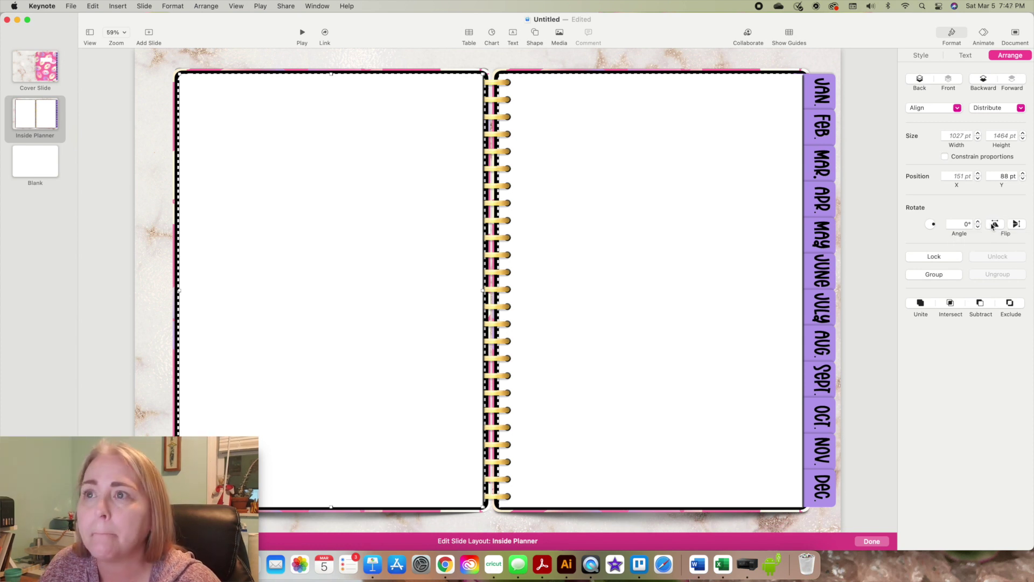
{"action": "left_click", "coordinate": [996, 226]}
{"action": "left_click", "coordinate": [996, 226]}
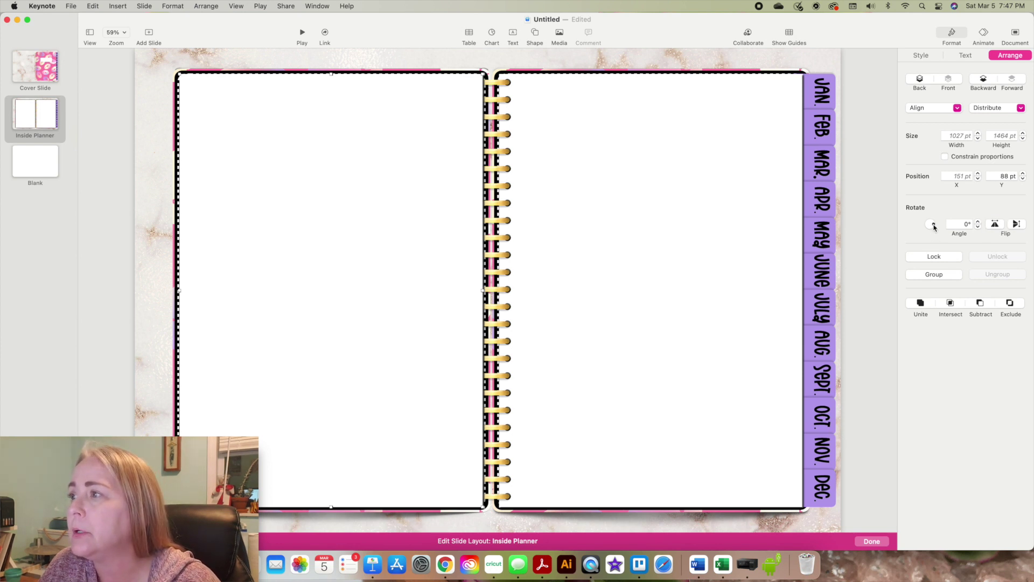
Try rotating the copied left-hand sheets to 190°, and reset their rotation angle to 0°.
{"action": "left_click_drag", "start_coordinate": [936, 227], "coordinate": [935, 230]}
{"action": "left_click", "coordinate": [955, 225]}
{"action": "type", "text": "190"}
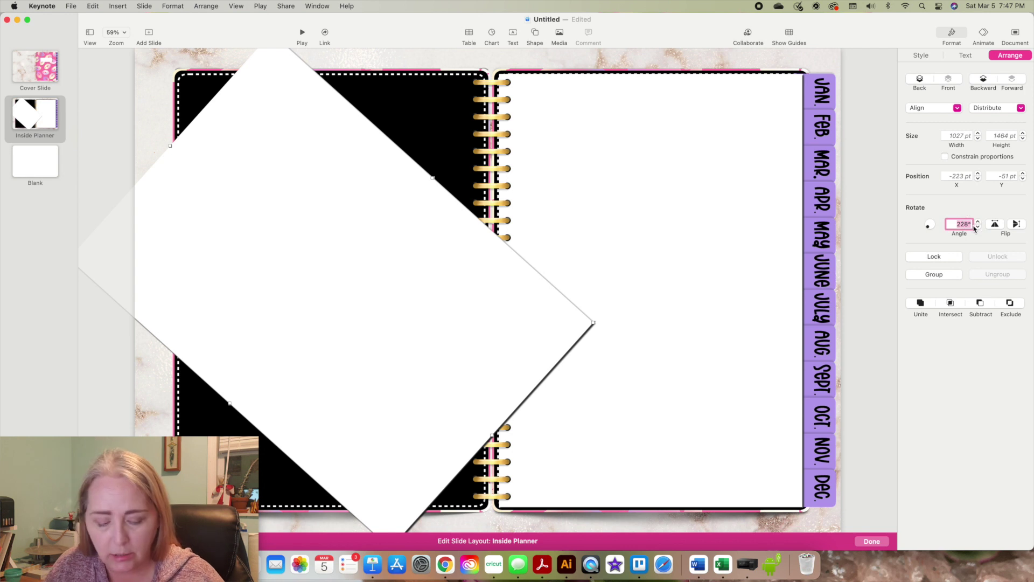
{"action": "key", "text": "Return"}
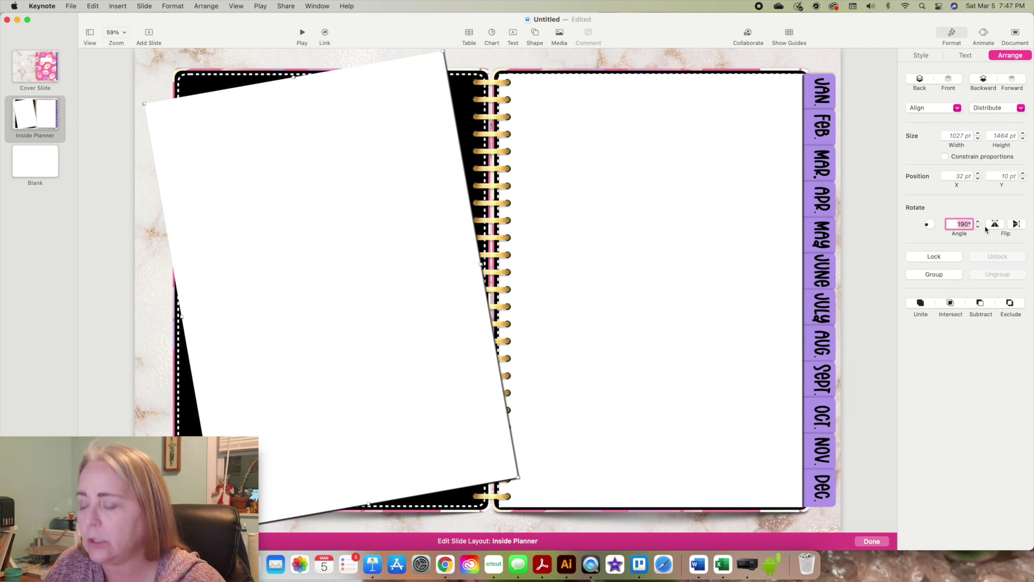
{"action": "type", "text": "0"}
{"action": "key", "text": "Return"}
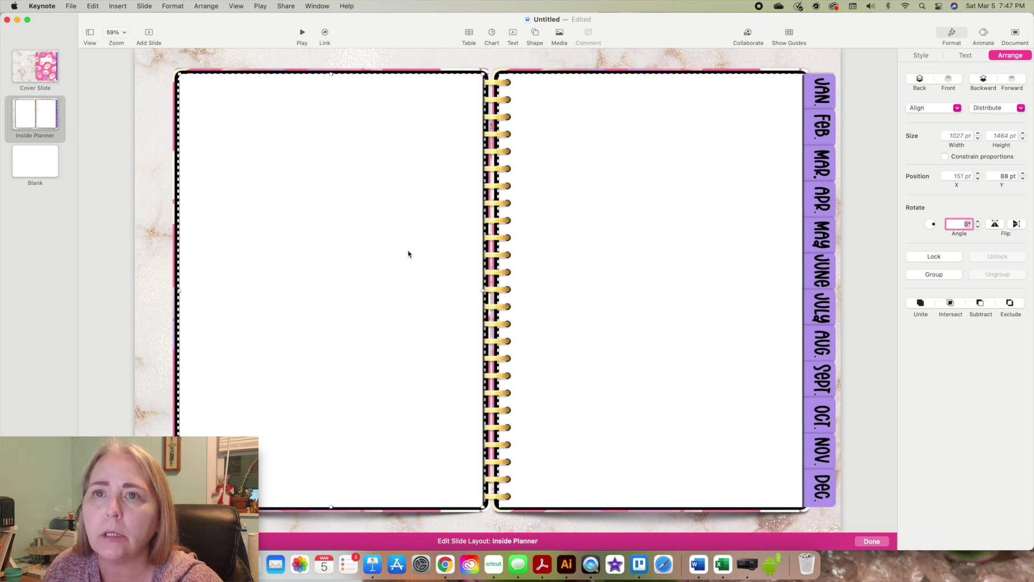
Set the drop shadow angle of the top white sheet on the left-hand page to about 248°.
{"action": "left_click", "coordinate": [111, 34]}
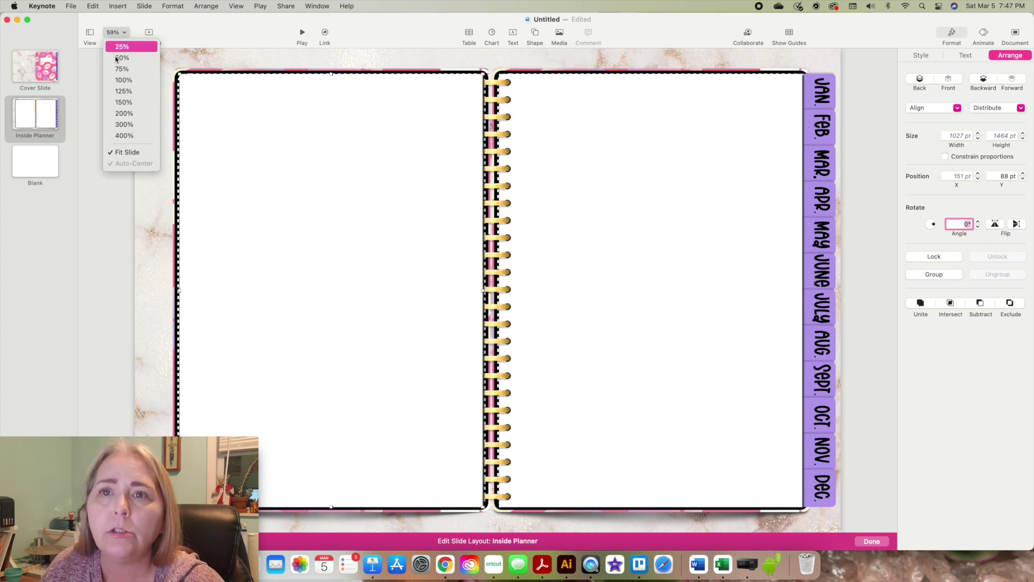
{"action": "left_click", "coordinate": [124, 136]}
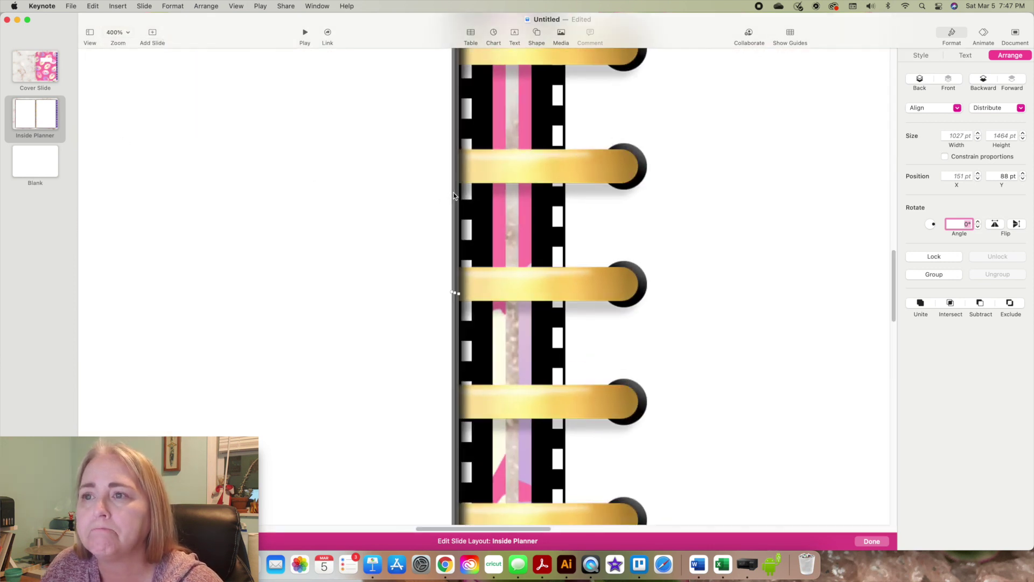
{"action": "left_click", "coordinate": [512, 202]}
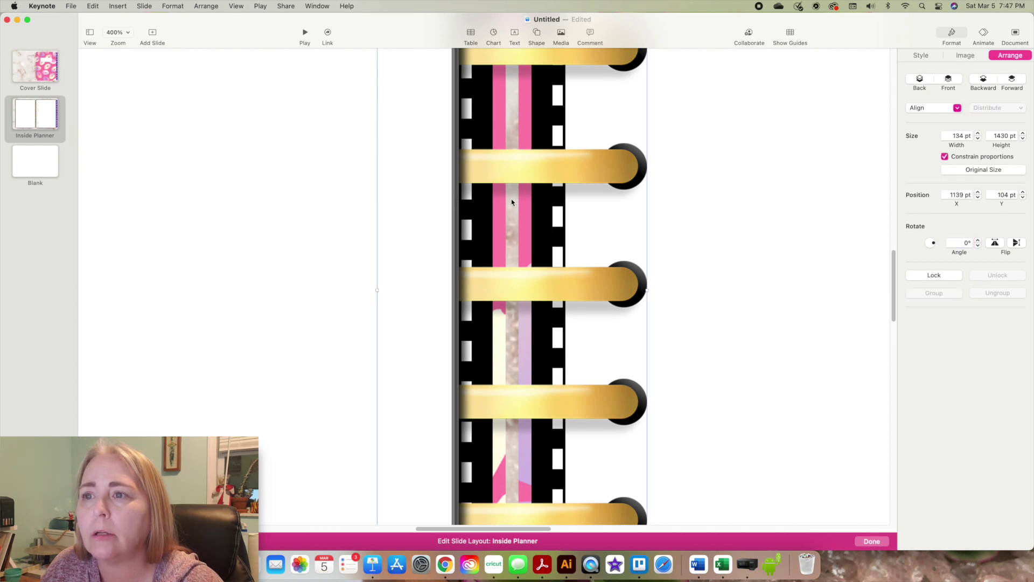
{"action": "left_click", "coordinate": [238, 208]}
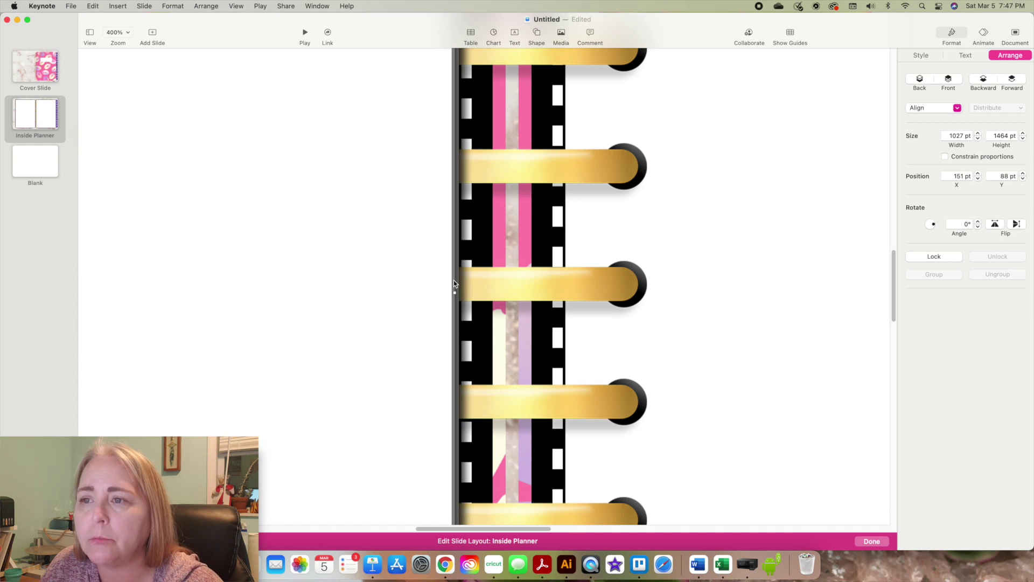
{"action": "left_click_drag", "start_coordinate": [454, 280], "coordinate": [431, 293]}
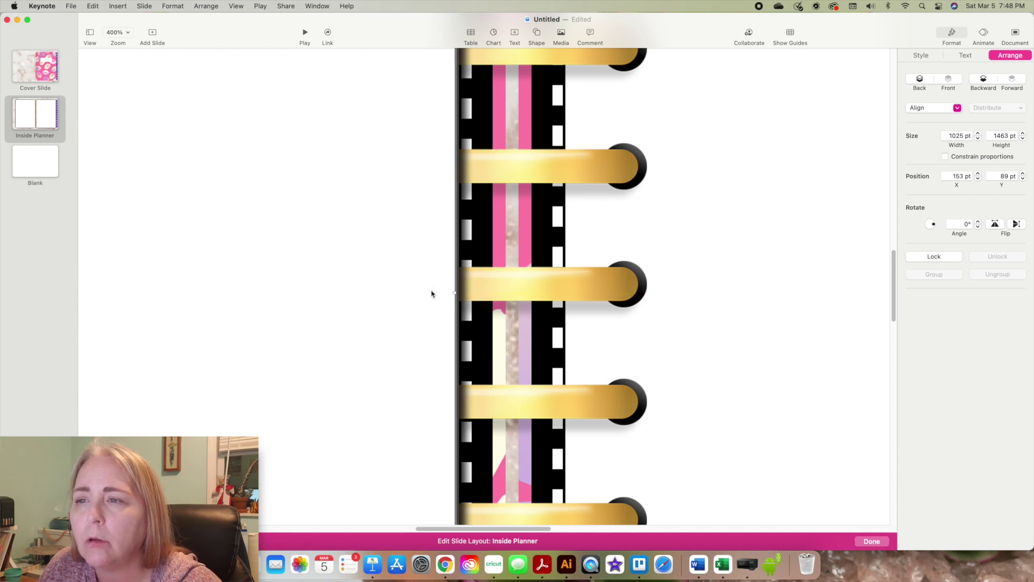
{"action": "scroll", "coordinate": [432, 293], "scroll_direction": "left", "scroll_amount": 10}
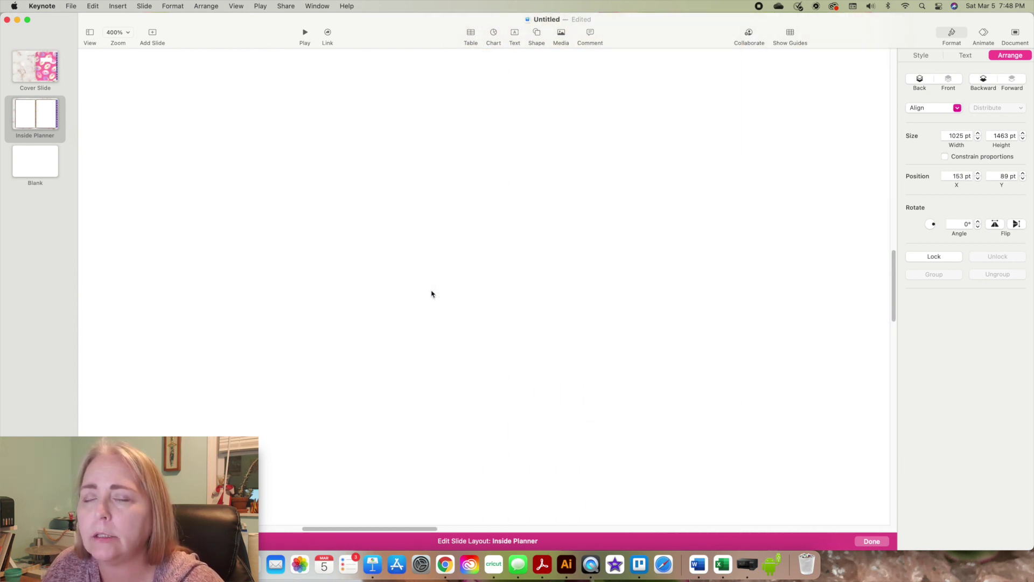
{"action": "scroll", "coordinate": [432, 294], "scroll_direction": "left", "scroll_amount": 5}
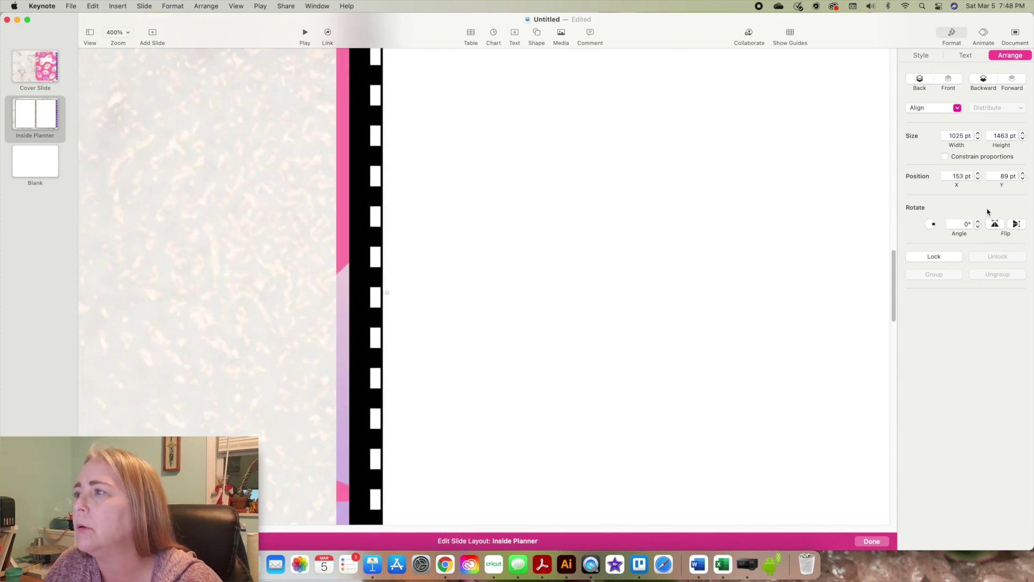
{"action": "left_click", "coordinate": [921, 56]}
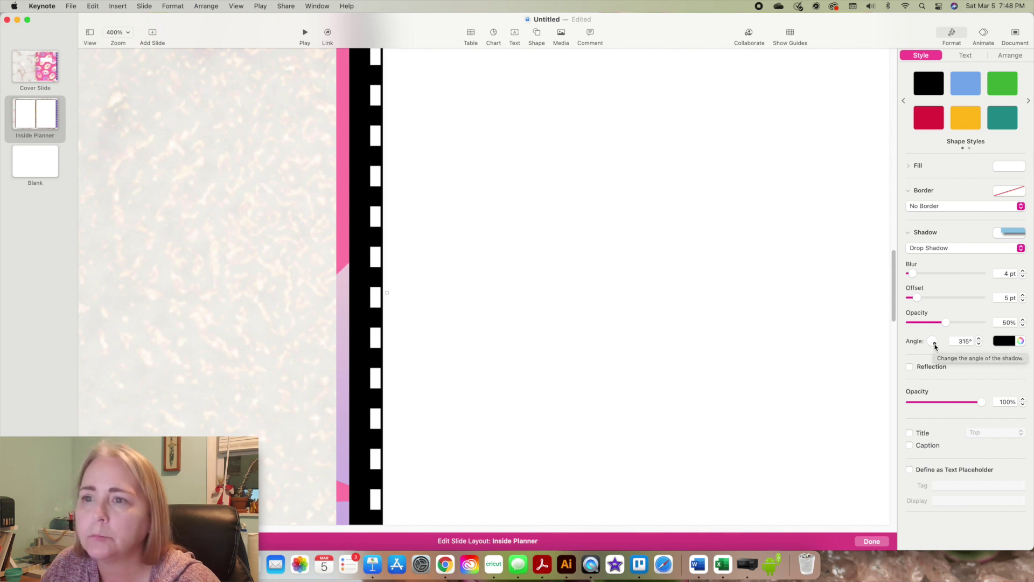
{"action": "left_click_drag", "start_coordinate": [935, 347], "coordinate": [931, 346]}
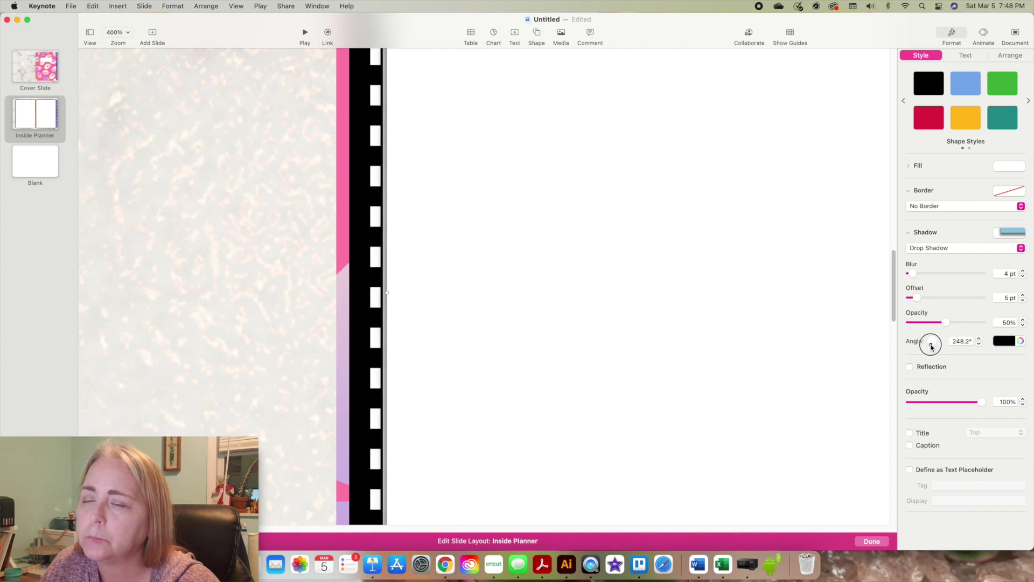
Shift the top white sheet on the left-hand page slightly inward to expose the sheet beneath, and select that lower sheet.
{"action": "scroll", "coordinate": [682, 343], "scroll_direction": "down", "scroll_amount": 2}
{"action": "scroll", "coordinate": [683, 343], "scroll_direction": "down", "scroll_amount": 10}
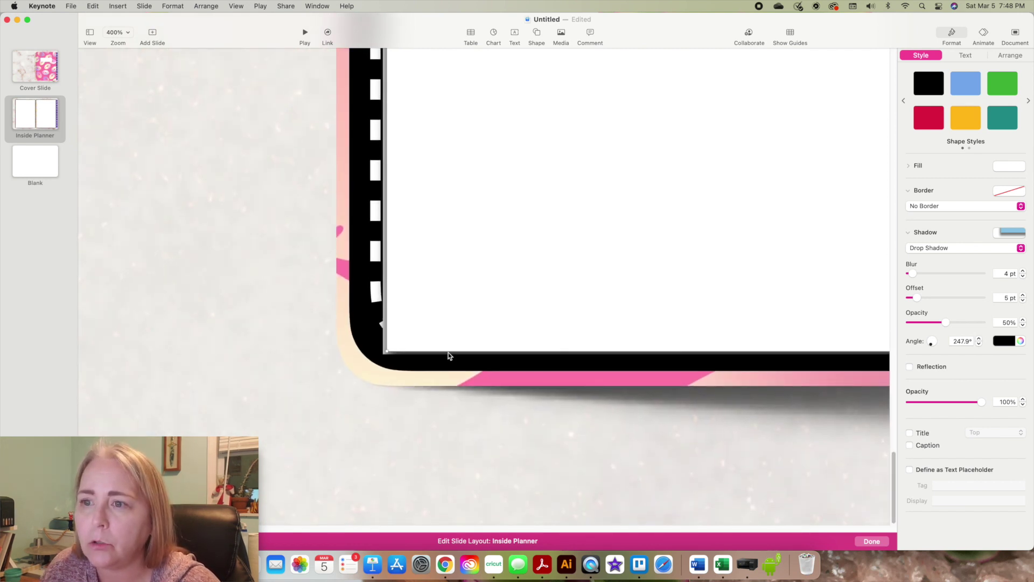
{"action": "scroll", "coordinate": [418, 312], "scroll_direction": "up", "scroll_amount": 10}
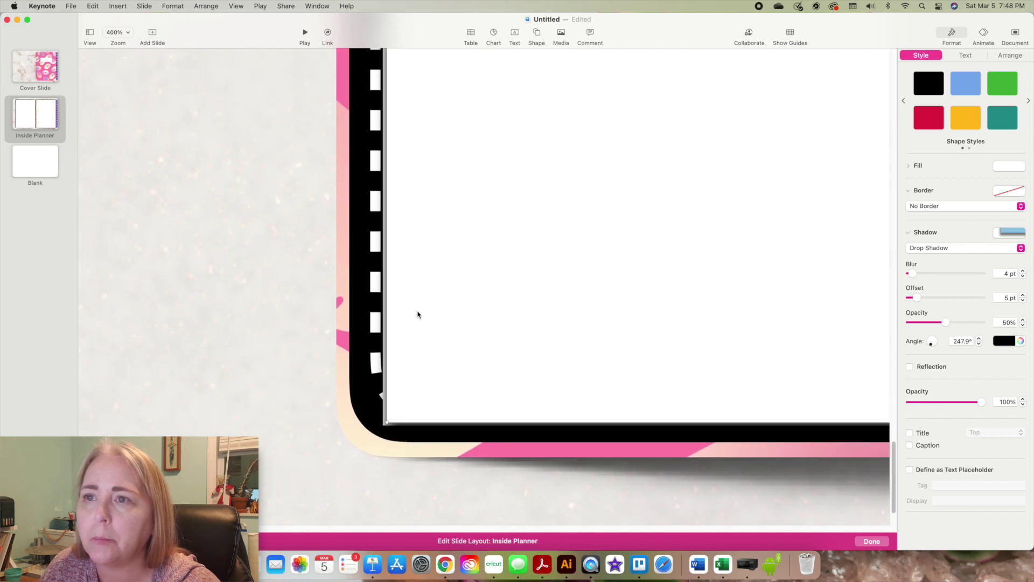
{"action": "scroll", "coordinate": [418, 315], "scroll_direction": "up", "scroll_amount": 10}
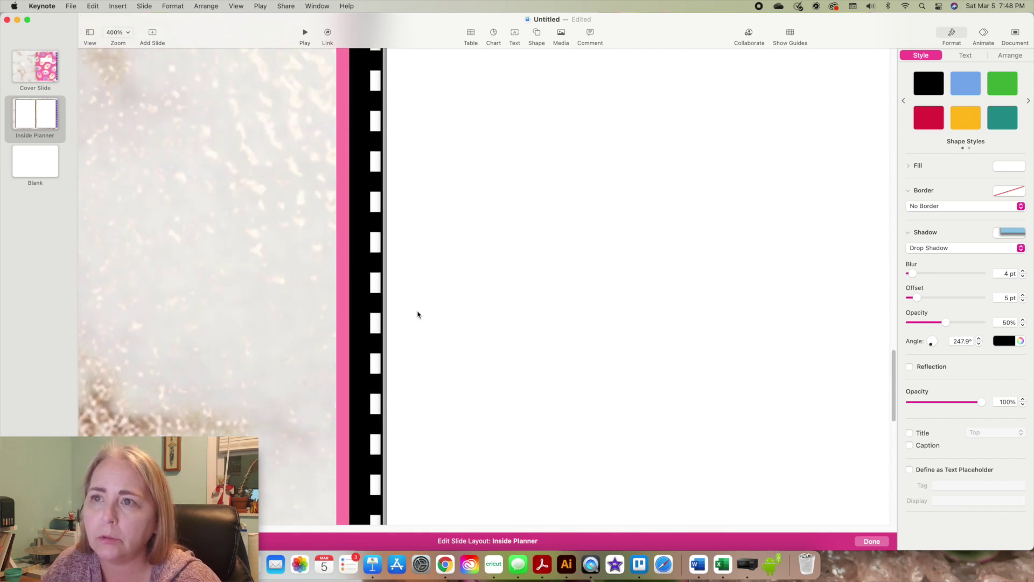
{"action": "scroll", "coordinate": [418, 314], "scroll_direction": "up", "scroll_amount": 5}
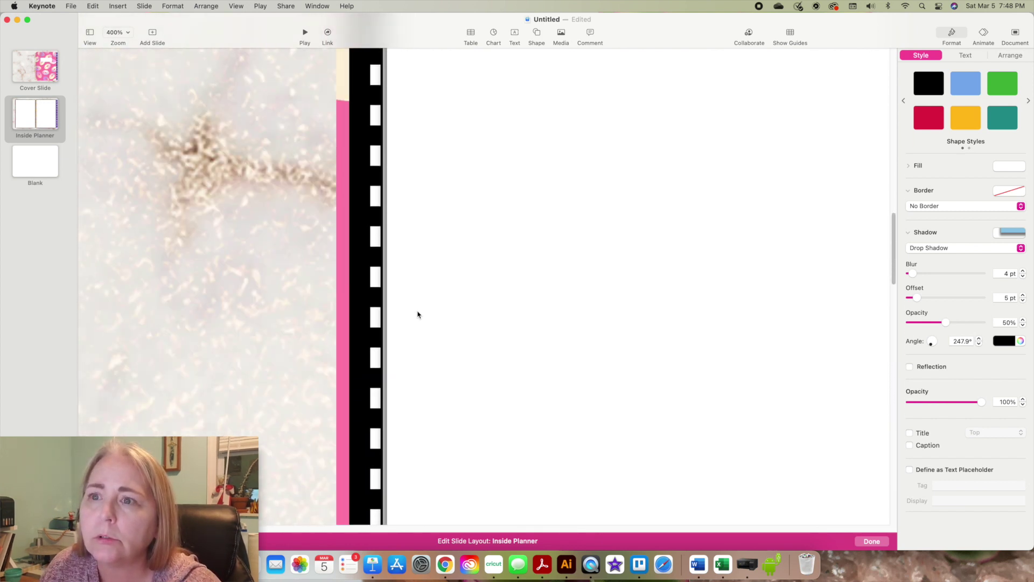
{"action": "scroll", "coordinate": [419, 315], "scroll_direction": "down", "scroll_amount": 5}
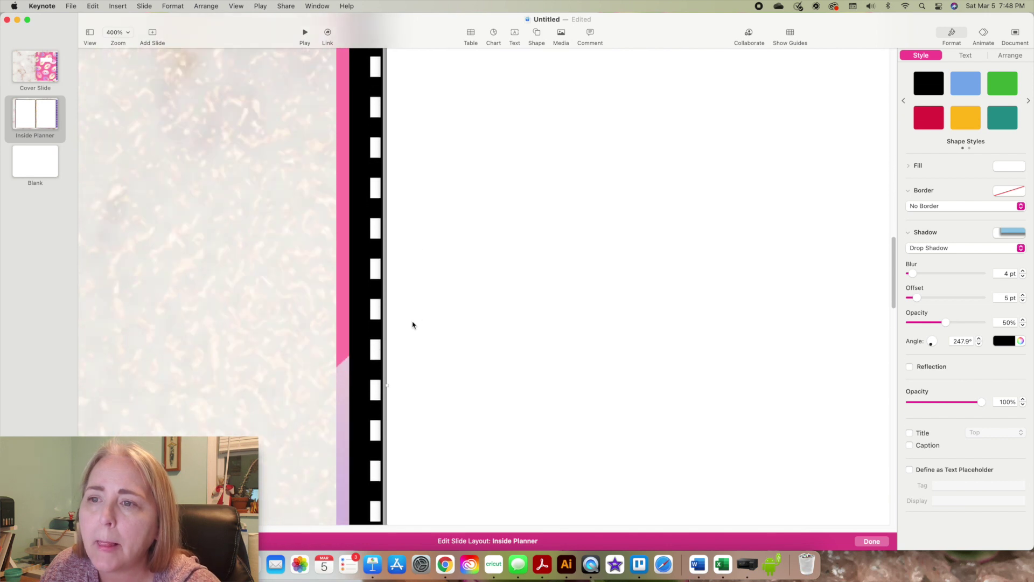
{"action": "left_click_drag", "start_coordinate": [446, 330], "coordinate": [397, 328]}
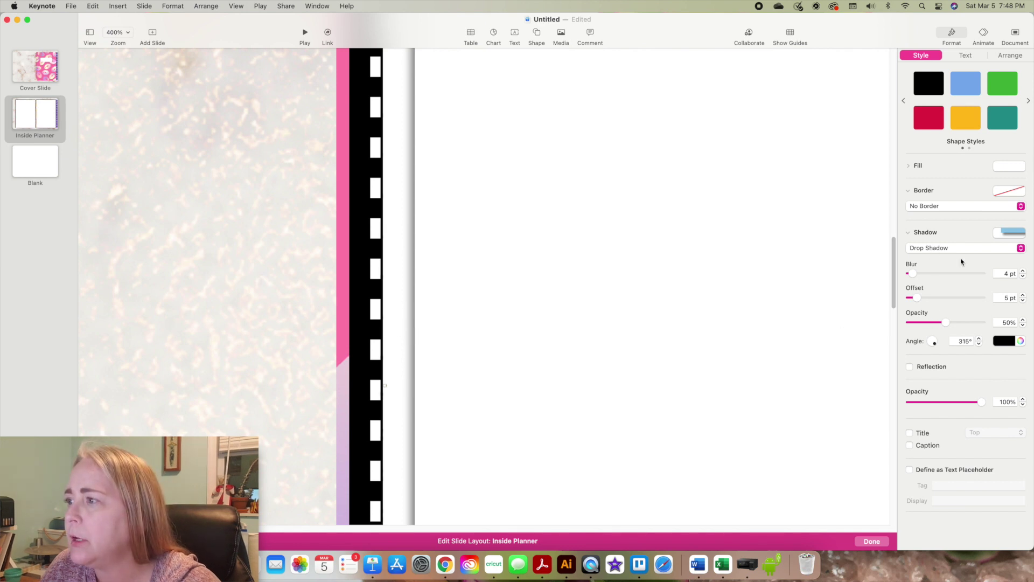
Copy the top sheet's 247.9° shadow angle and apply it to the white sheet beneath it on the left-hand page.
{"action": "left_click_drag", "start_coordinate": [935, 346], "coordinate": [580, 370]}
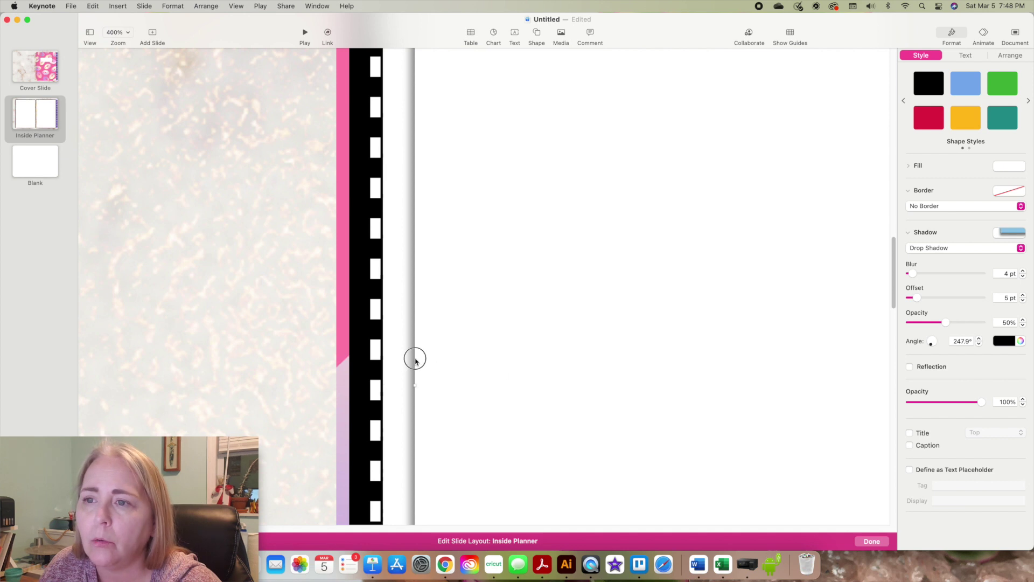
{"action": "left_click", "coordinate": [953, 341]}
{"action": "left_click_drag", "start_coordinate": [953, 341], "coordinate": [972, 342]}
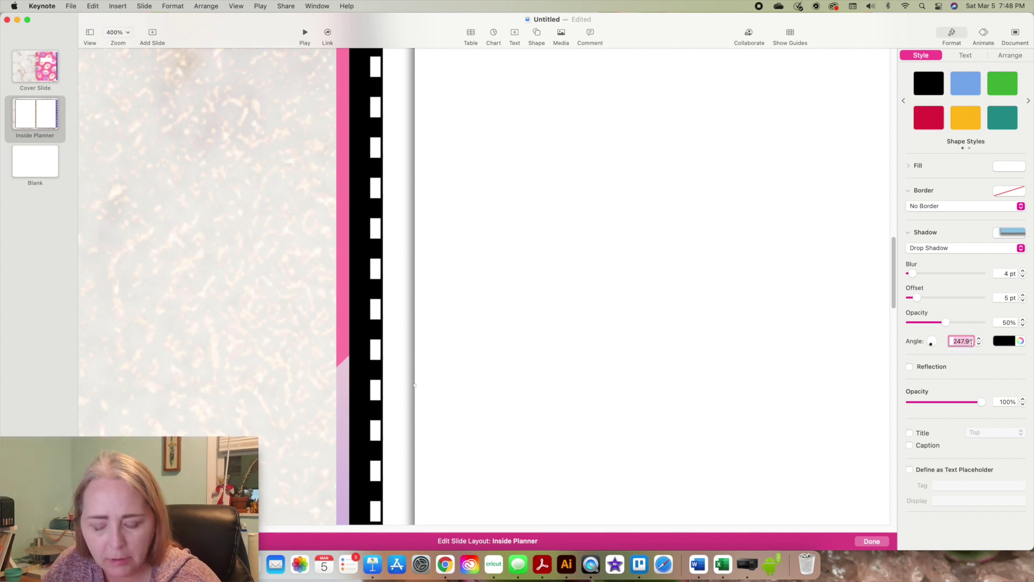
{"action": "key", "text": "super+z"}
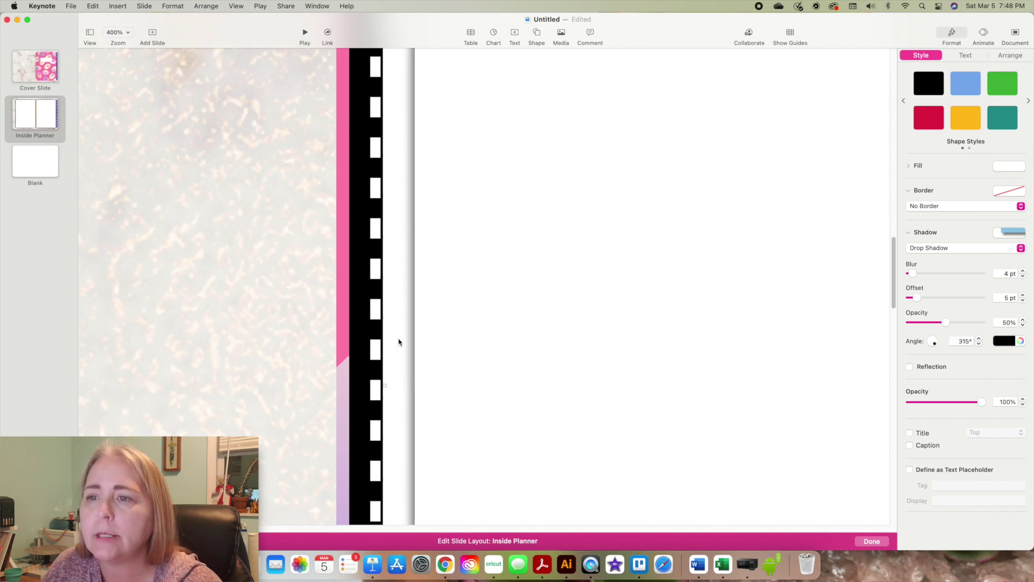
{"action": "left_click", "coordinate": [969, 343]}
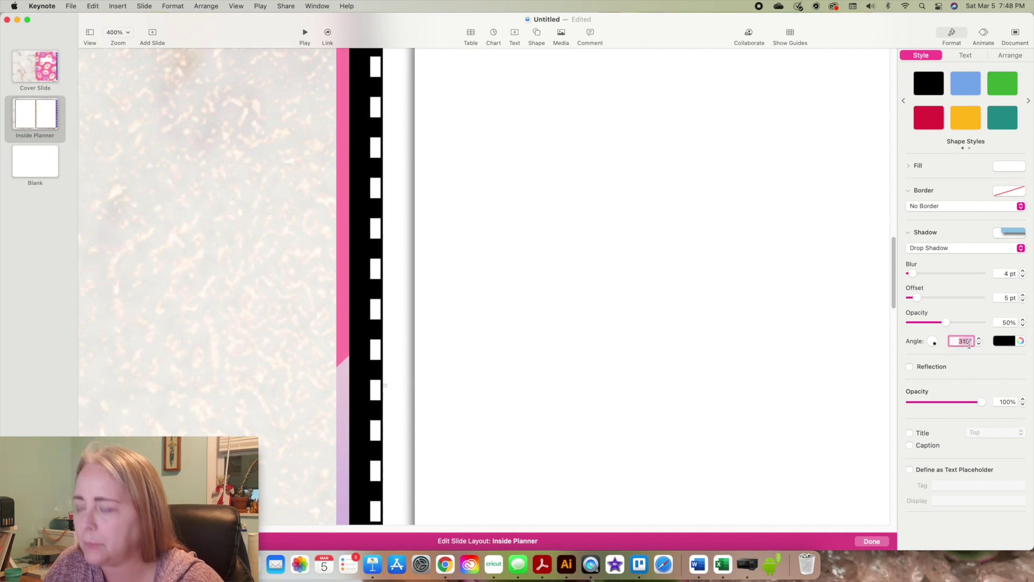
{"action": "key", "text": "super+shift+z"}
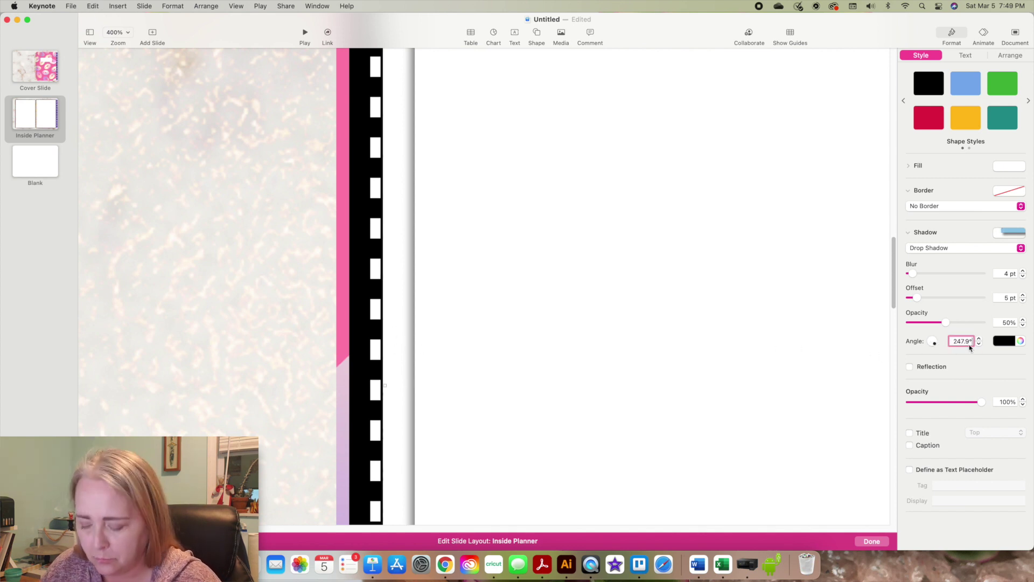
{"action": "key", "text": "Return"}
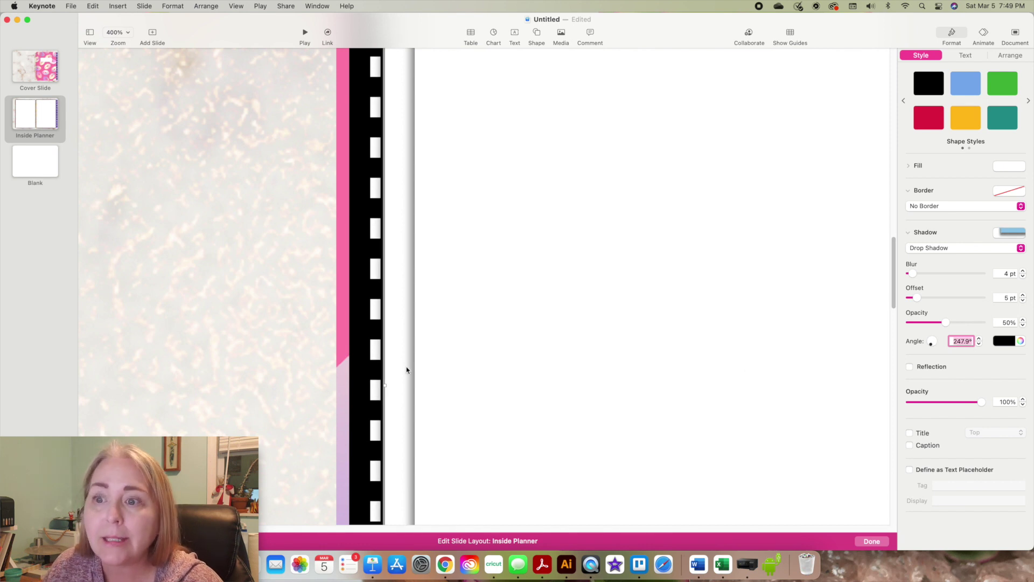
Move the top white sheet back into place over the lower sheet on the left-hand page and clear the selection.
{"action": "mouse_move", "coordinate": [420, 367]}
{"action": "left_mouse_down"}
{"action": "mouse_move", "coordinate": [436, 369]}
{"action": "mouse_move", "coordinate": [418, 370]}
{"action": "left_mouse_up"}
{"action": "scroll", "coordinate": [419, 370], "scroll_direction": "down", "scroll_amount": 5}
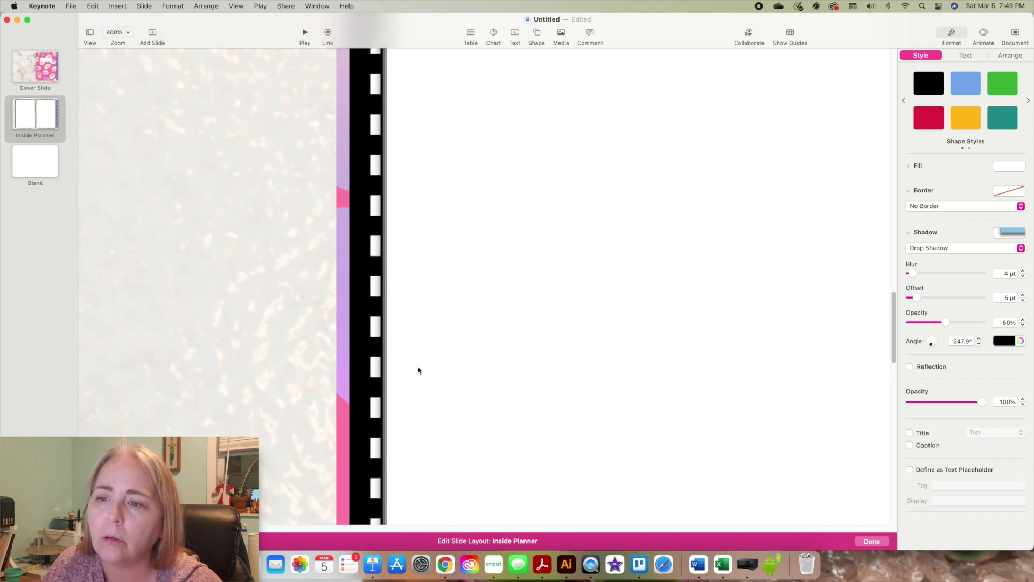
{"action": "scroll", "coordinate": [419, 370], "scroll_direction": "down", "scroll_amount": 10}
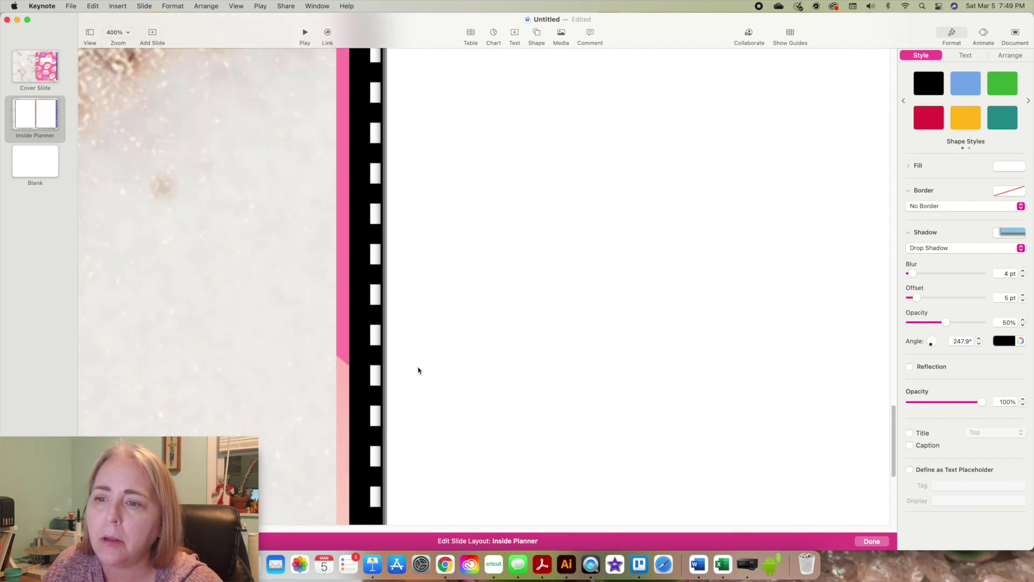
{"action": "scroll", "coordinate": [418, 370], "scroll_direction": "down", "scroll_amount": 6}
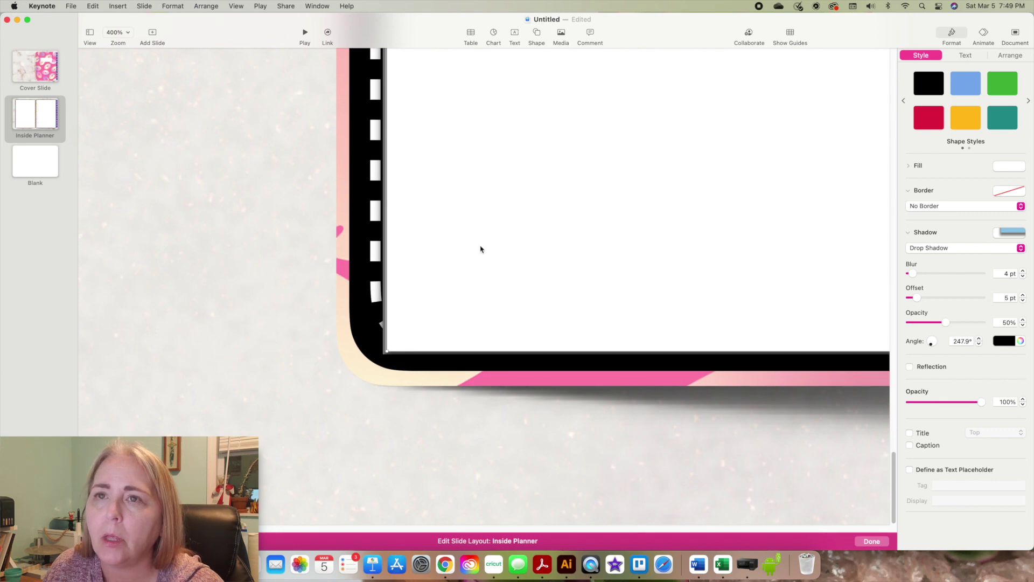
{"action": "left_click", "coordinate": [117, 34]}
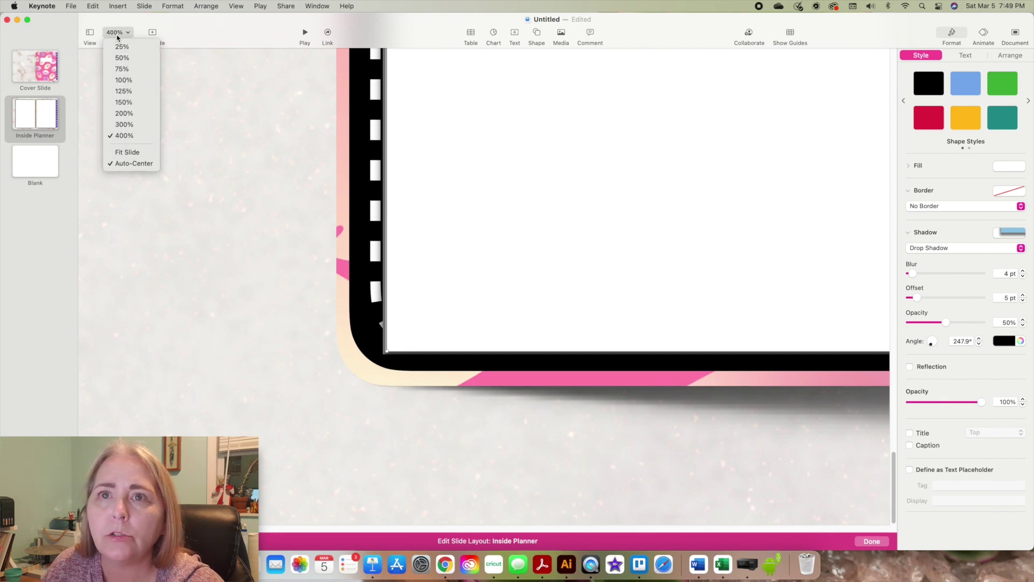
{"action": "left_click", "coordinate": [126, 153]}
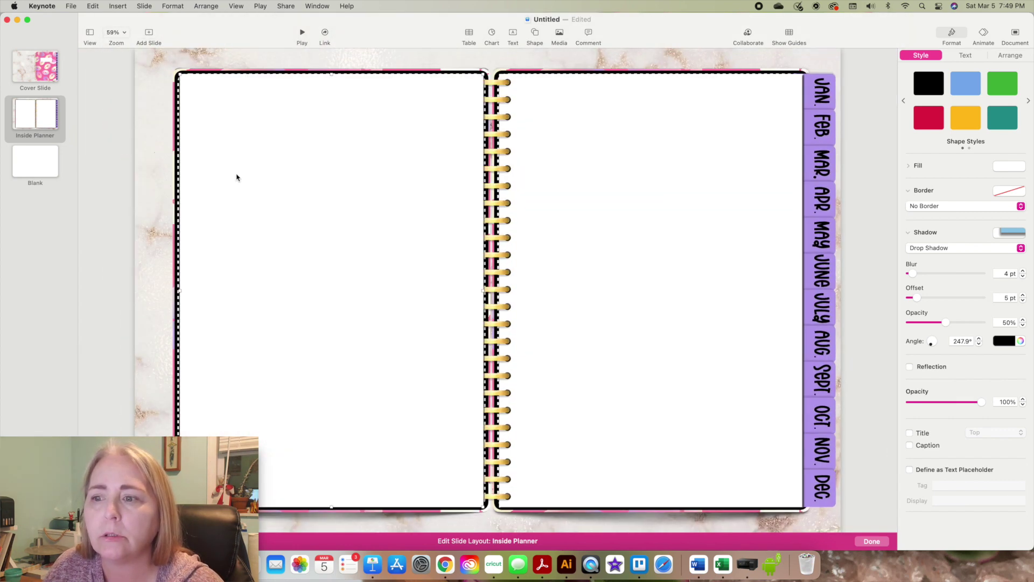
{"action": "left_click", "coordinate": [136, 188]}
Bring the gold binder rings to the front of the left-hand white sheets and clear the selection.
{"action": "left_click", "coordinate": [493, 124]}
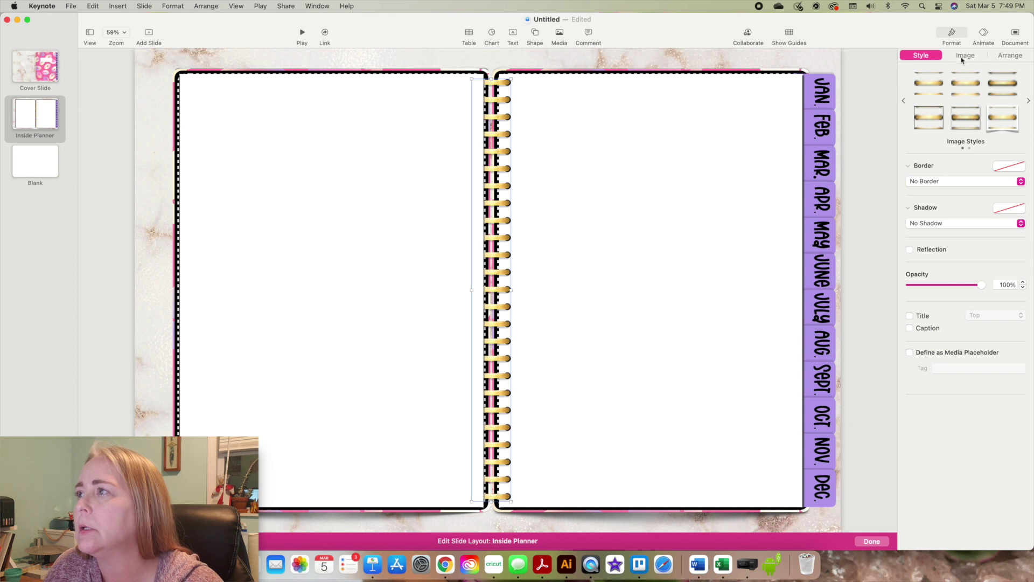
{"action": "left_click", "coordinate": [1002, 56]}
{"action": "left_click", "coordinate": [948, 79]}
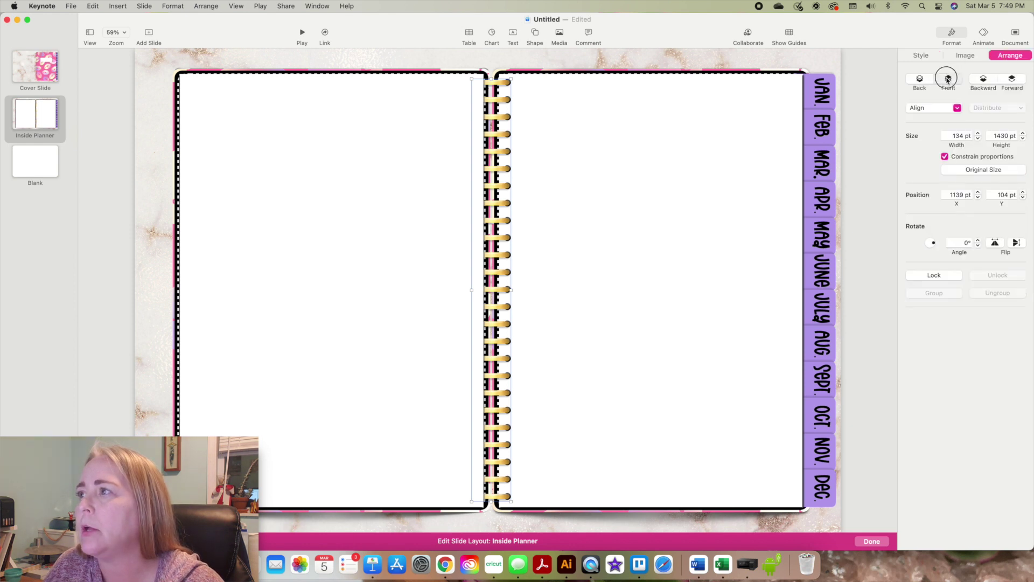
{"action": "left_click", "coordinate": [152, 186]}
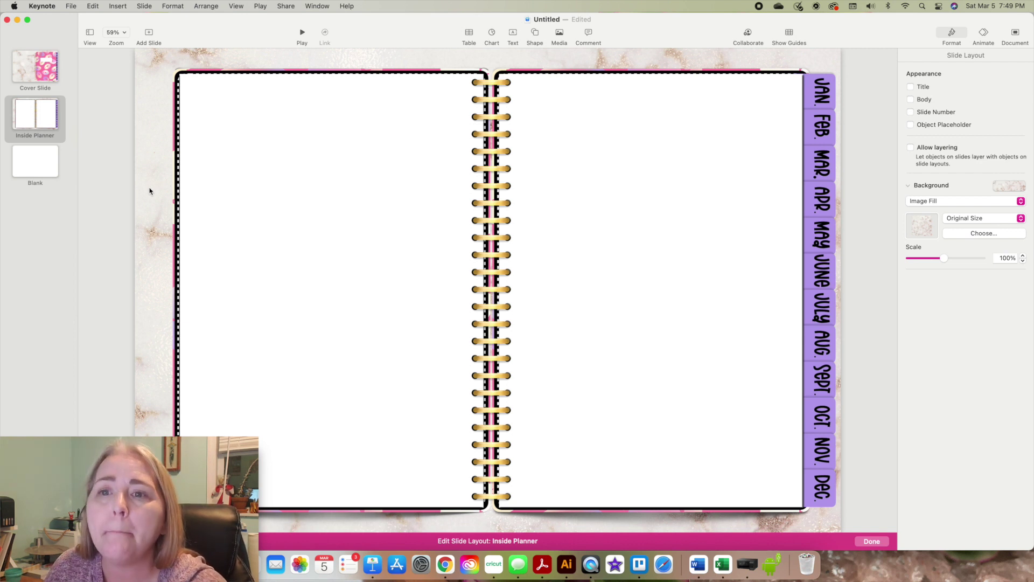
Clear any object selection on the slide and select the Inside Planner layout in the list of slide layouts.
{"action": "left_click", "coordinate": [251, 193]}
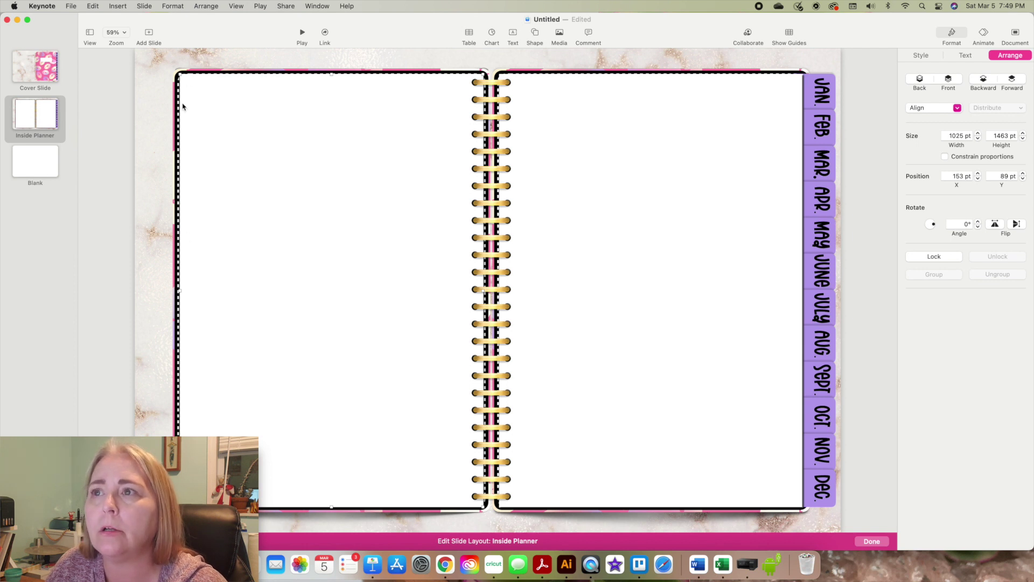
{"action": "left_click", "coordinate": [153, 124]}
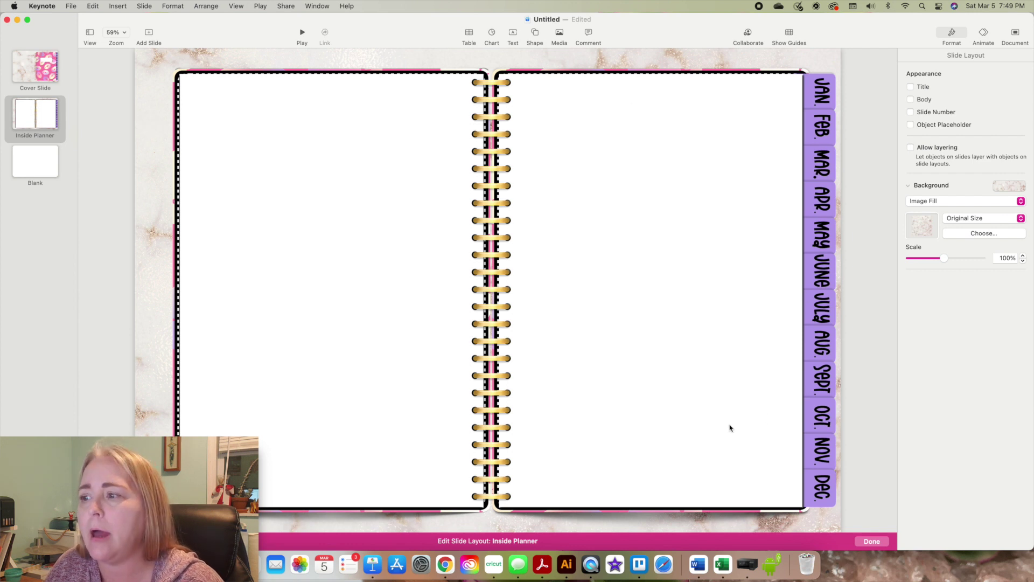
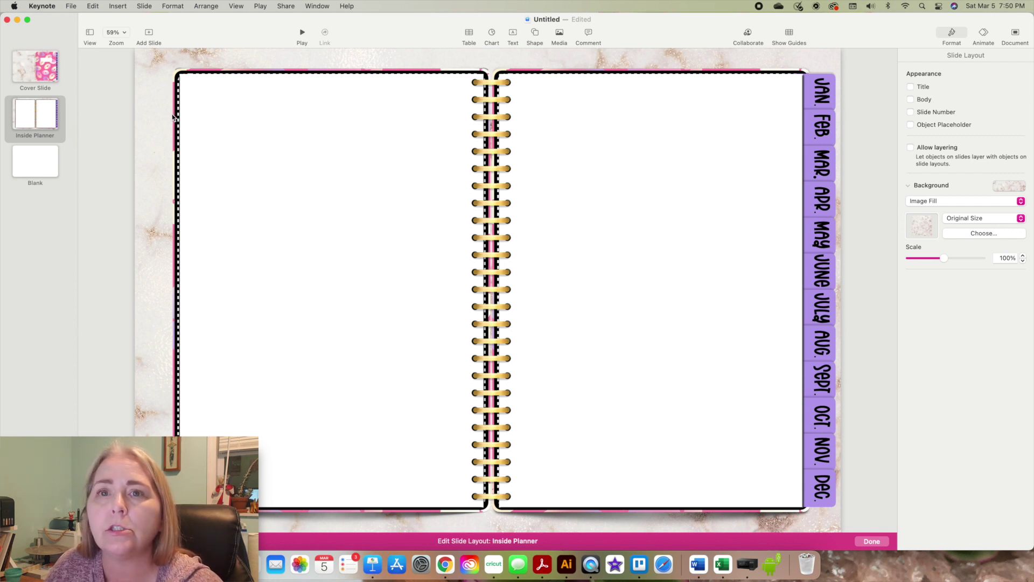
{"action": "left_click", "coordinate": [28, 123]}
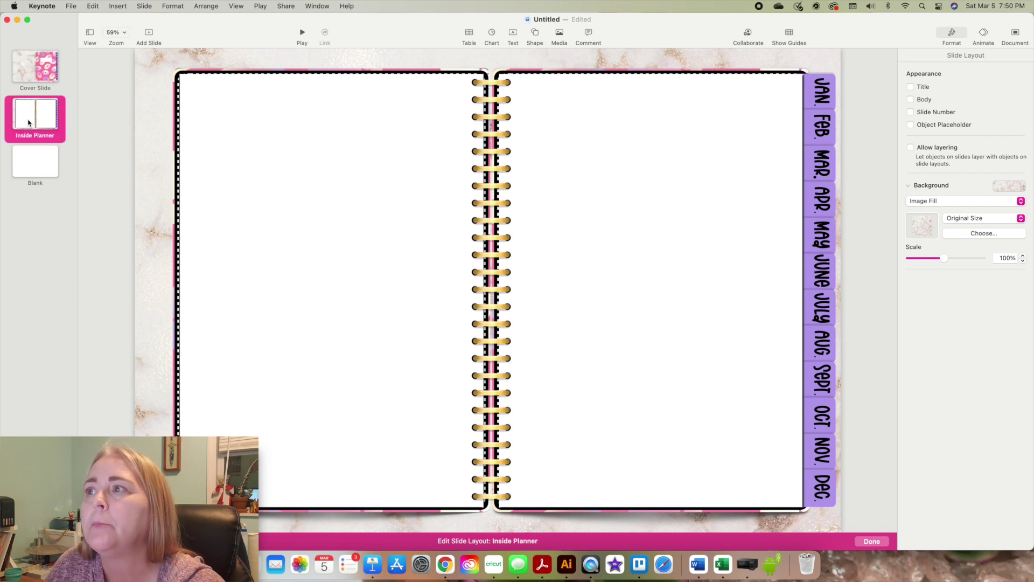
{"action": "left_click", "coordinate": [808, 80]}
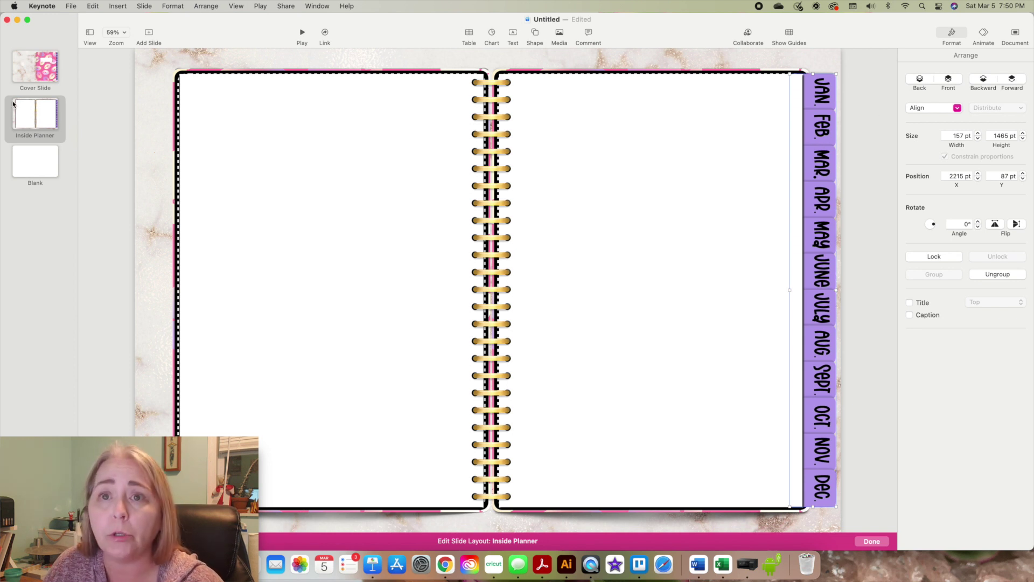
{"action": "left_click", "coordinate": [115, 103]}
{"action": "left_click", "coordinate": [48, 115]}
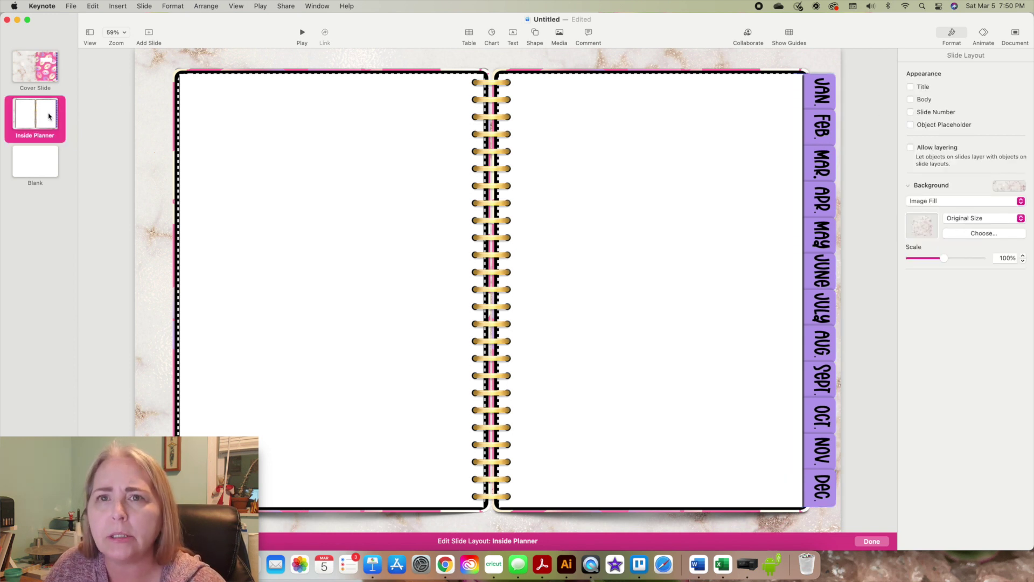
Duplicate the Inside Planner slide layout.
{"action": "right_click", "coordinate": [49, 116]}
{"action": "left_click", "coordinate": [107, 91]}
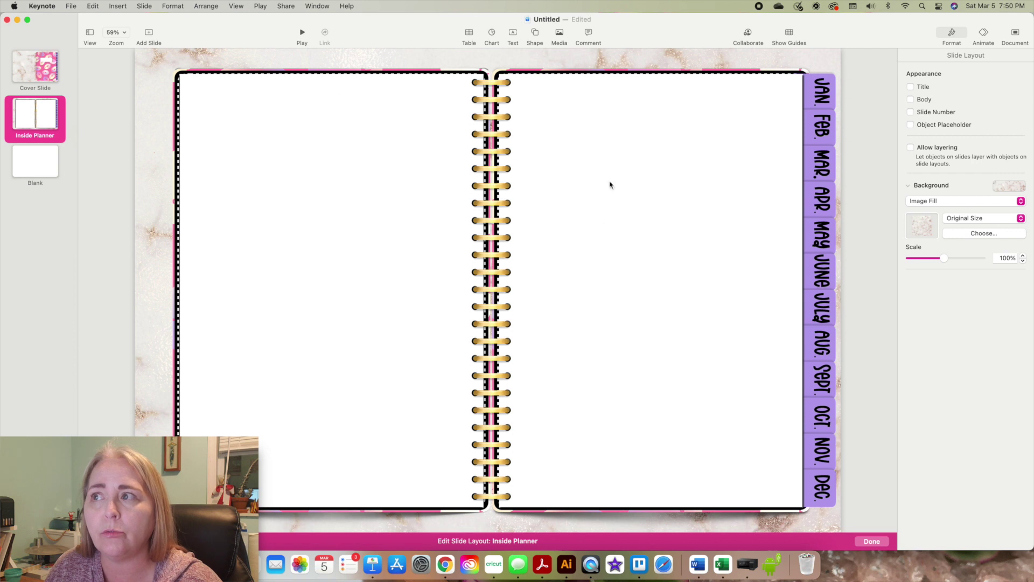
{"action": "right_click", "coordinate": [37, 113]}
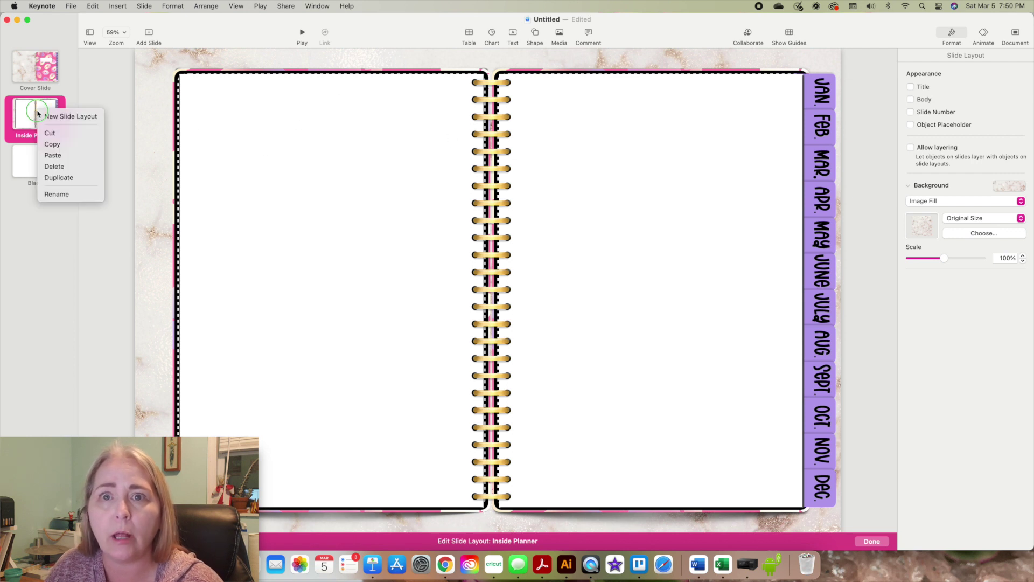
{"action": "left_click", "coordinate": [63, 178]}
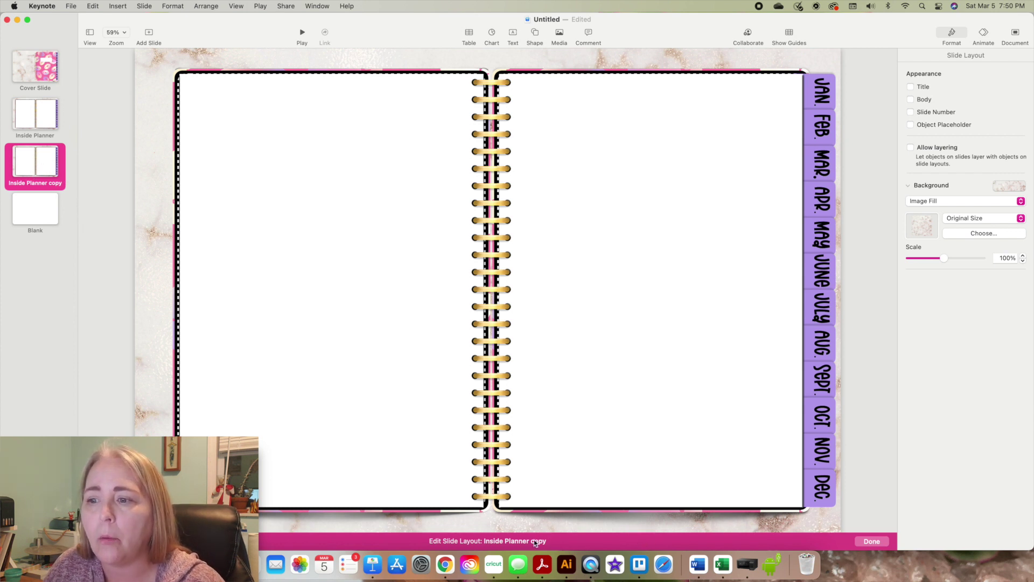
Rename the duplicated slide layout as Planner Months.
{"action": "right_click", "coordinate": [50, 173]}
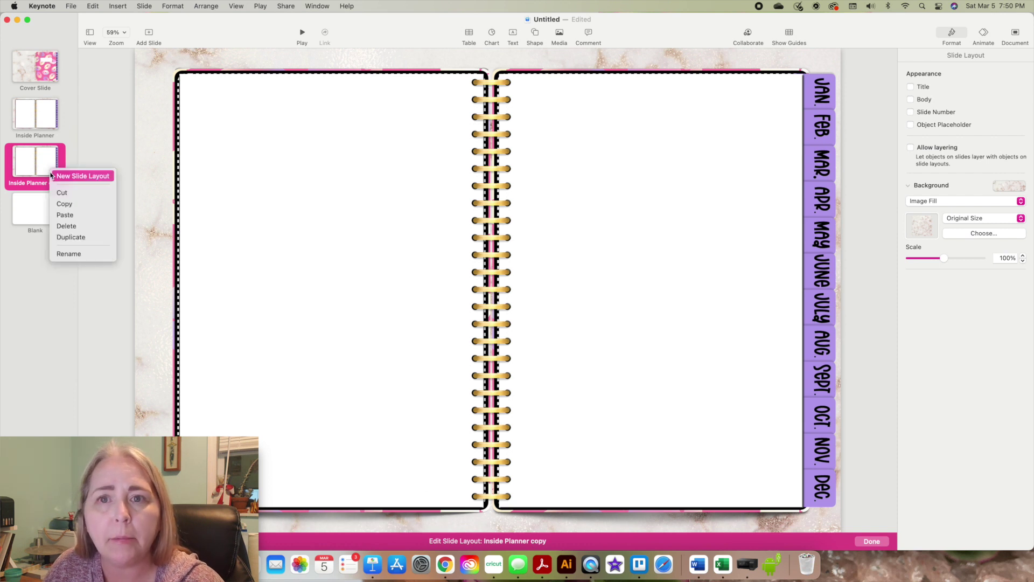
{"action": "left_click", "coordinate": [73, 254]}
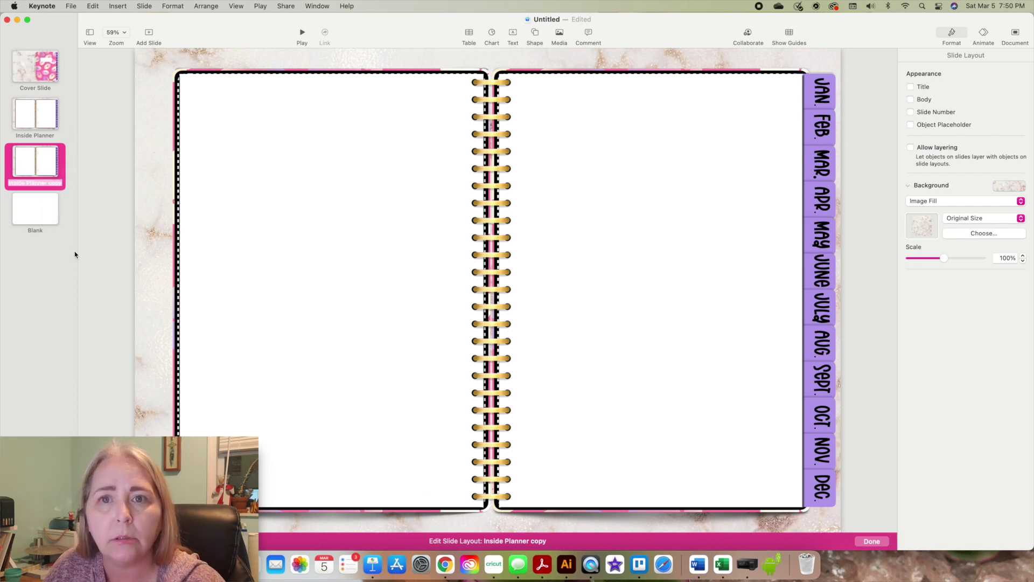
{"action": "type", "text": "Planner"}
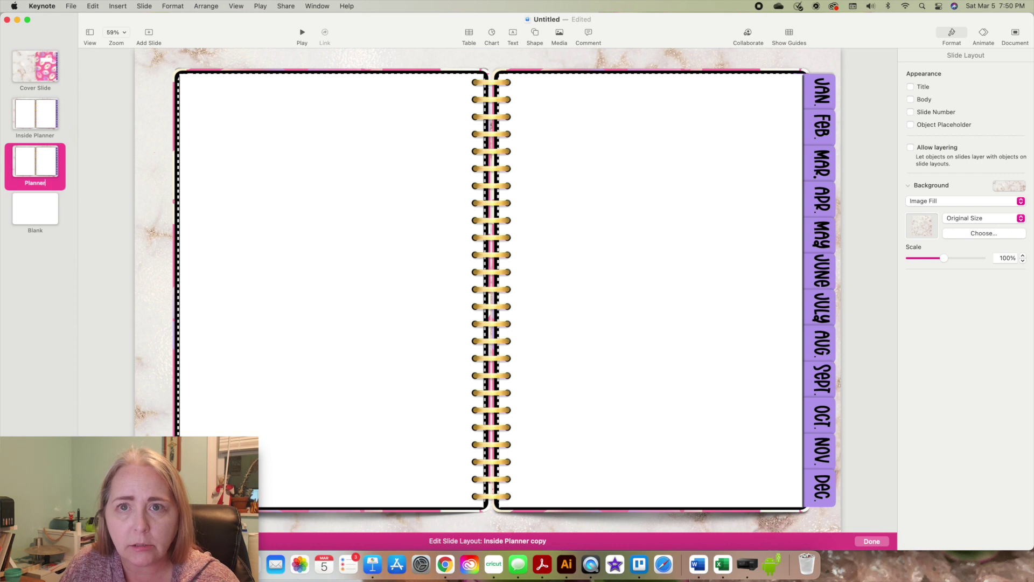
{"action": "type", "text": " Months"}
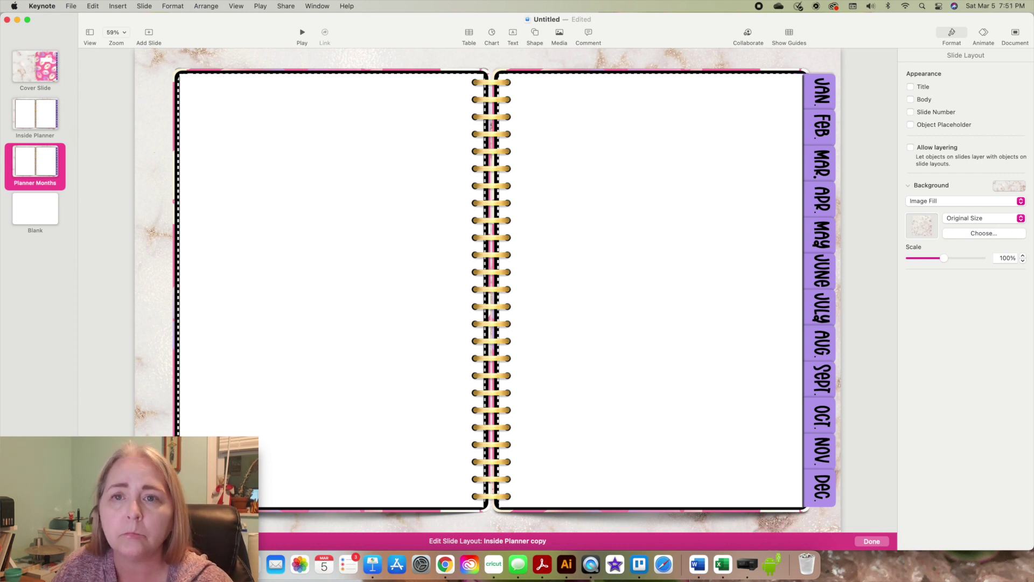
{"action": "left_click", "coordinate": [84, 238]}
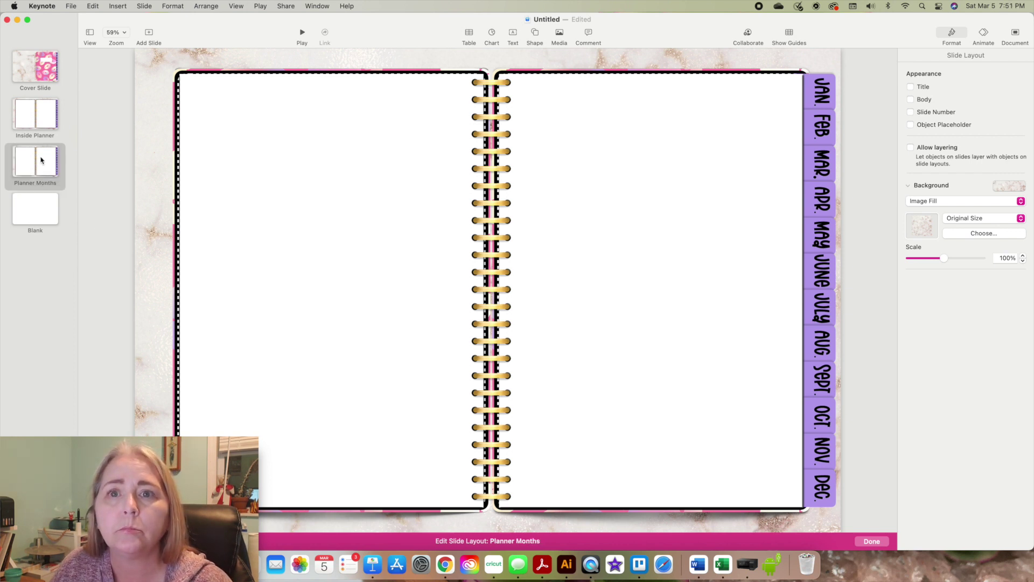
Bring the monthly tabs group beside the right-hand page forward two levels.
{"action": "left_click", "coordinate": [830, 121]}
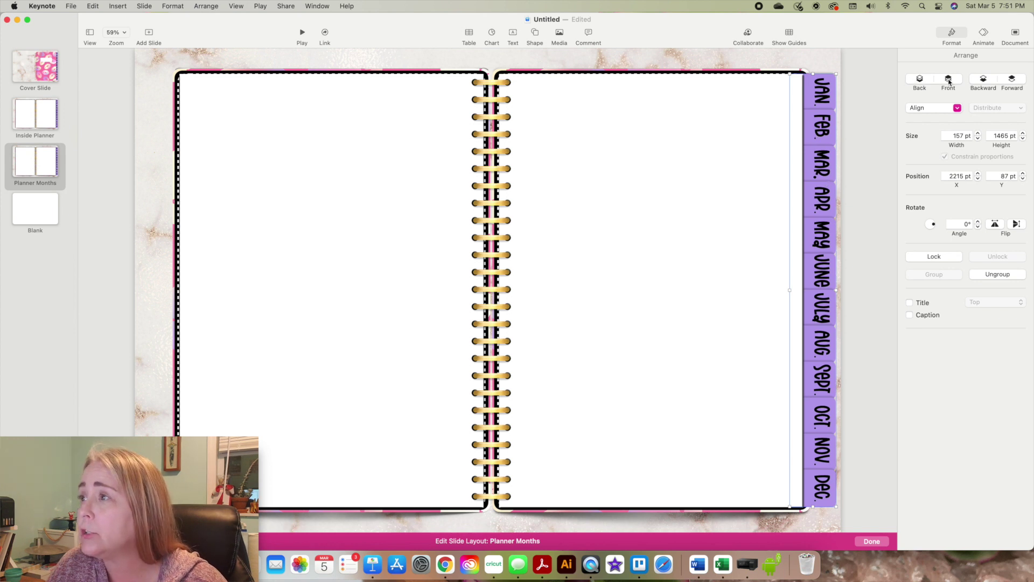
{"action": "left_click", "coordinate": [1015, 82]}
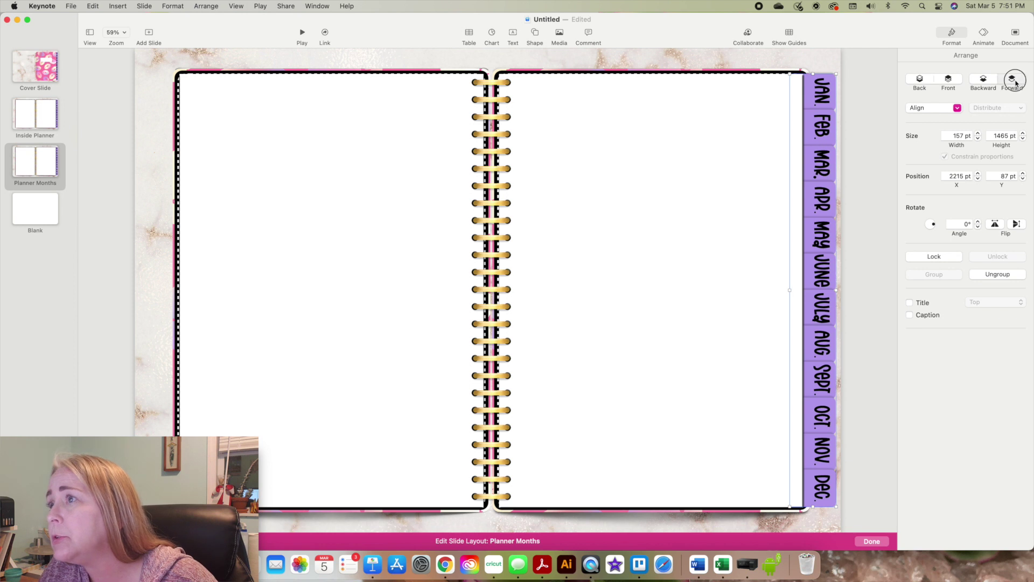
{"action": "left_click", "coordinate": [1016, 82]}
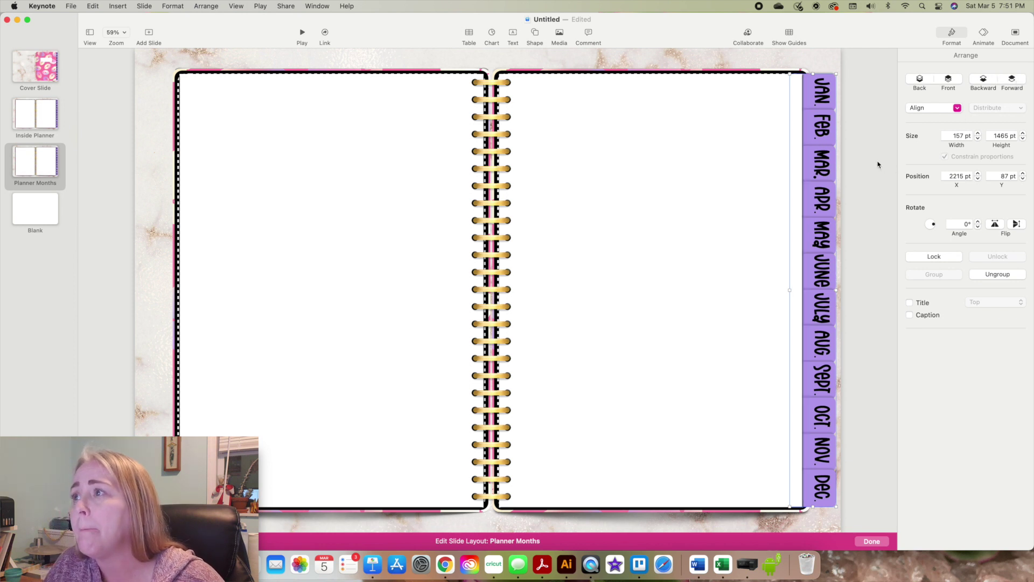
Copy the monthly tabs group and place the duplicate along the outer side of the left-hand page at X 162 pt, Y 87 pt.
{"action": "key", "text": "super+c"}
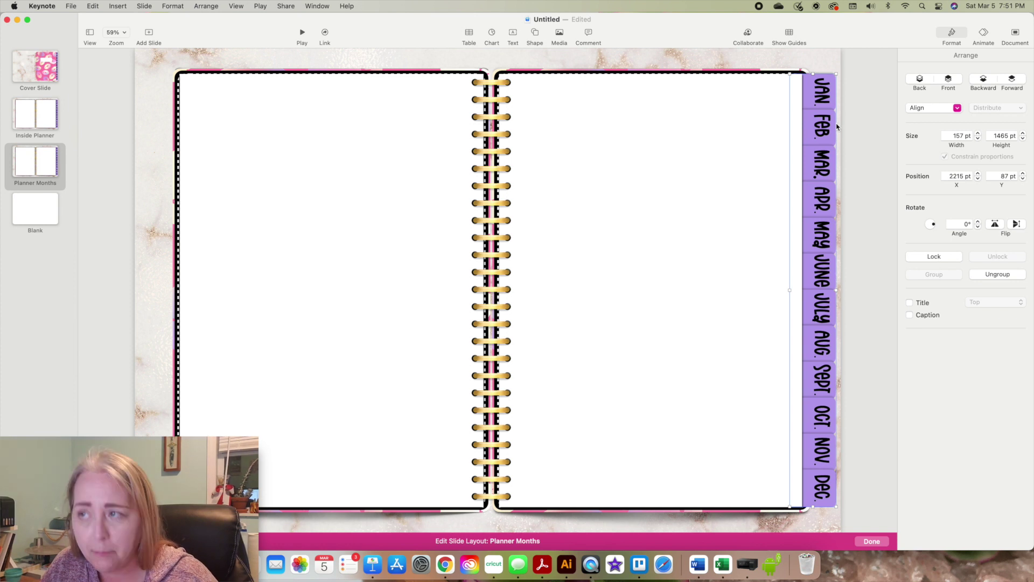
{"action": "key", "text": "super+v"}
{"action": "left_click_drag", "start_coordinate": [825, 140], "coordinate": [217, 140]}
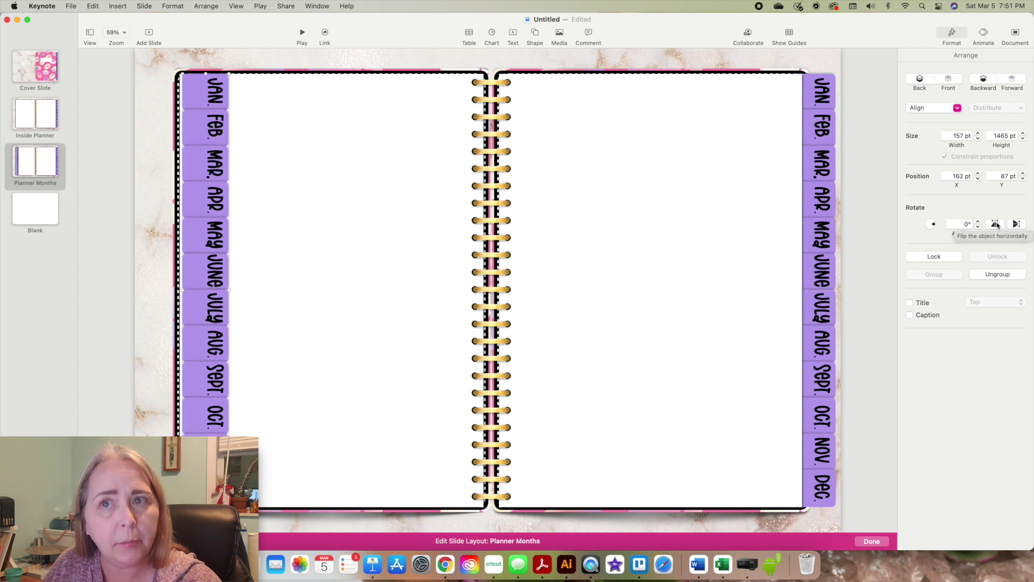
Flip the left-hand tabs group horizontally and move it outward past the page edge to X 51 pt, Y 87 pt.
{"action": "left_click", "coordinate": [996, 224]}
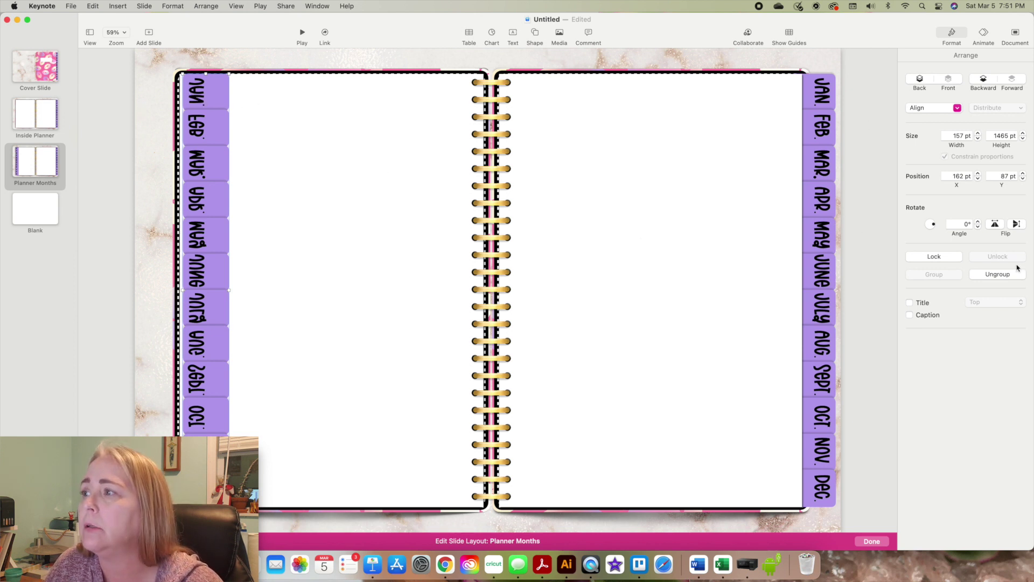
{"action": "left_click", "coordinate": [1006, 274]}
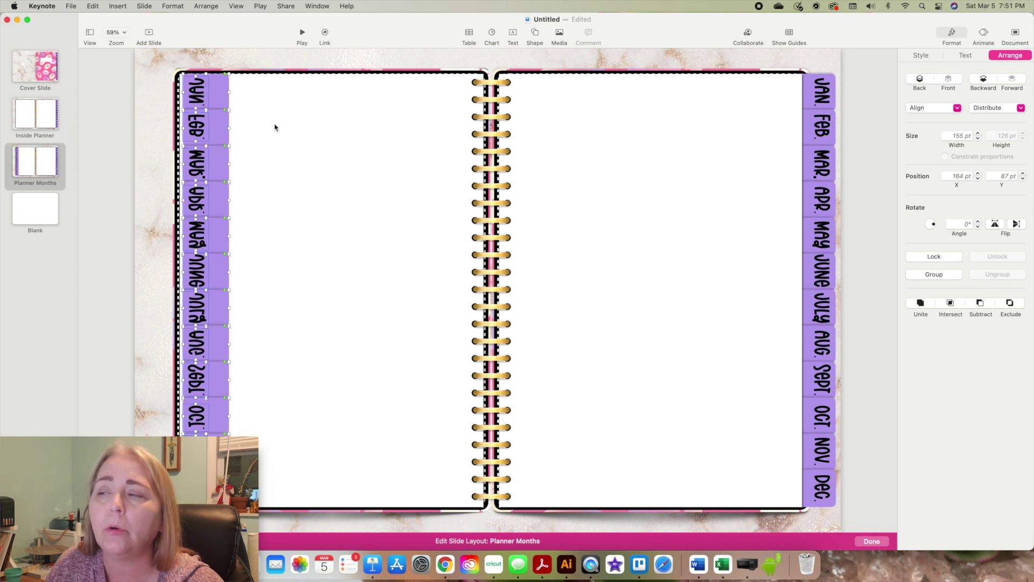
{"action": "left_click", "coordinate": [934, 274]}
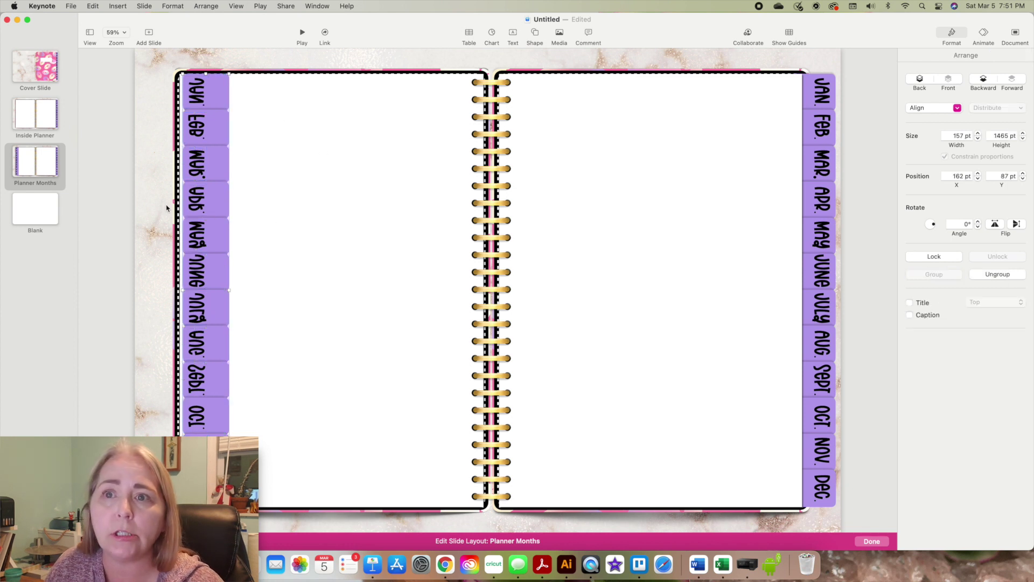
{"action": "left_click_drag", "start_coordinate": [211, 170], "coordinate": [181, 169]}
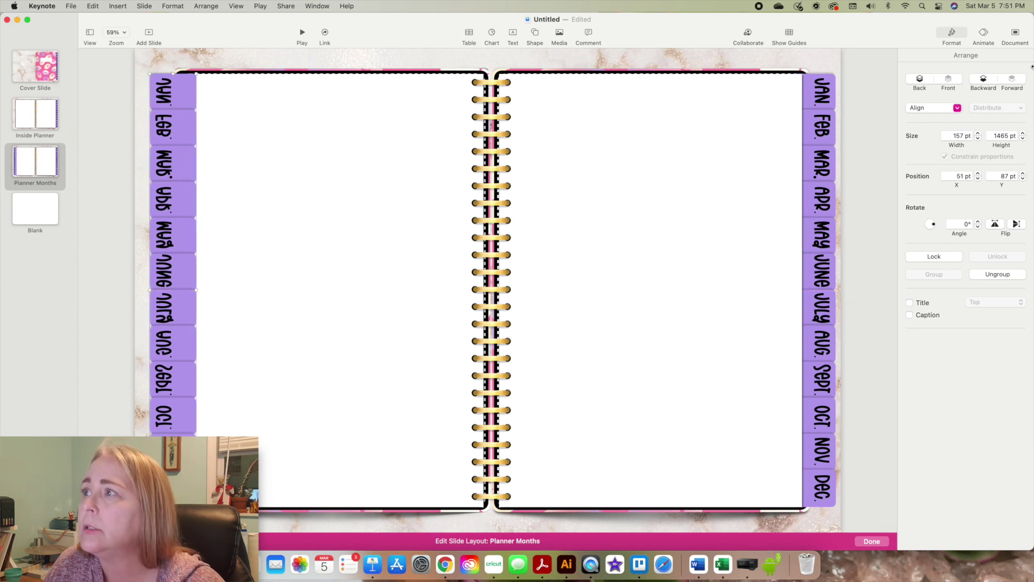
Send the left-hand tabs group to the back, then raise it level by level until it sits above the planner cover but beneath the white sheets.
{"action": "left_click", "coordinate": [920, 80]}
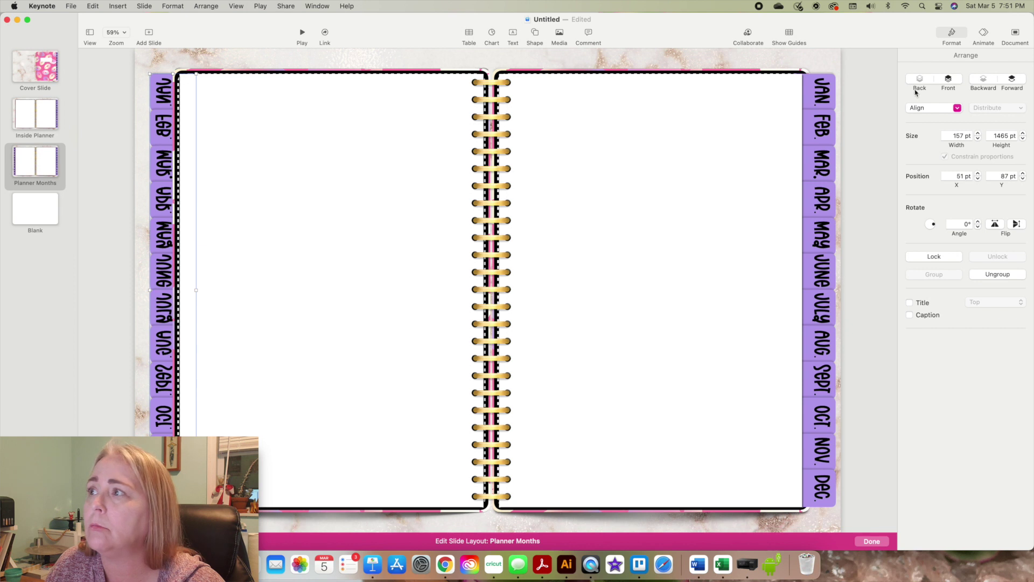
{"action": "left_click", "coordinate": [1012, 80]}
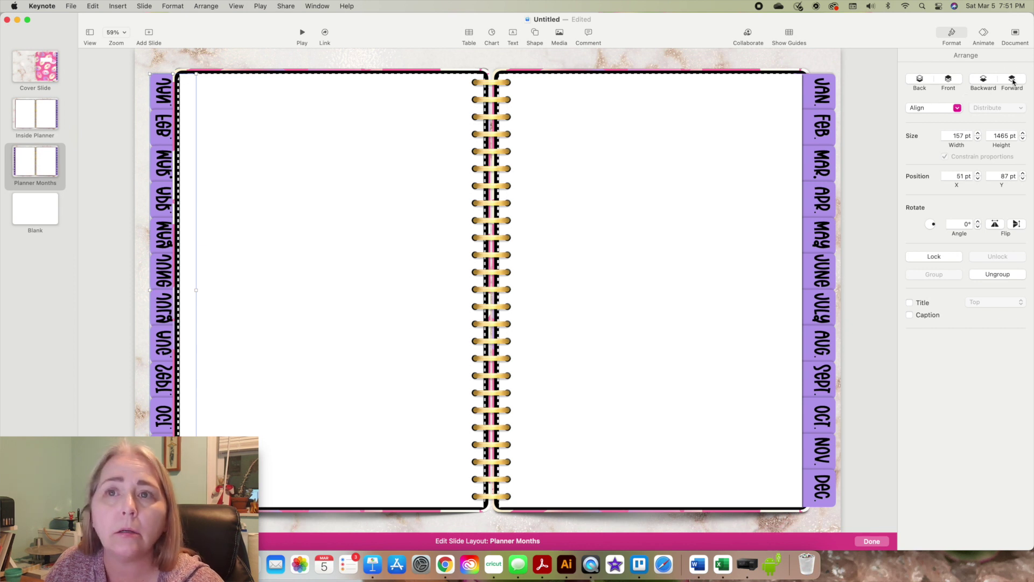
{"action": "left_click", "coordinate": [1012, 80]}
{"action": "left_click", "coordinate": [1013, 80]}
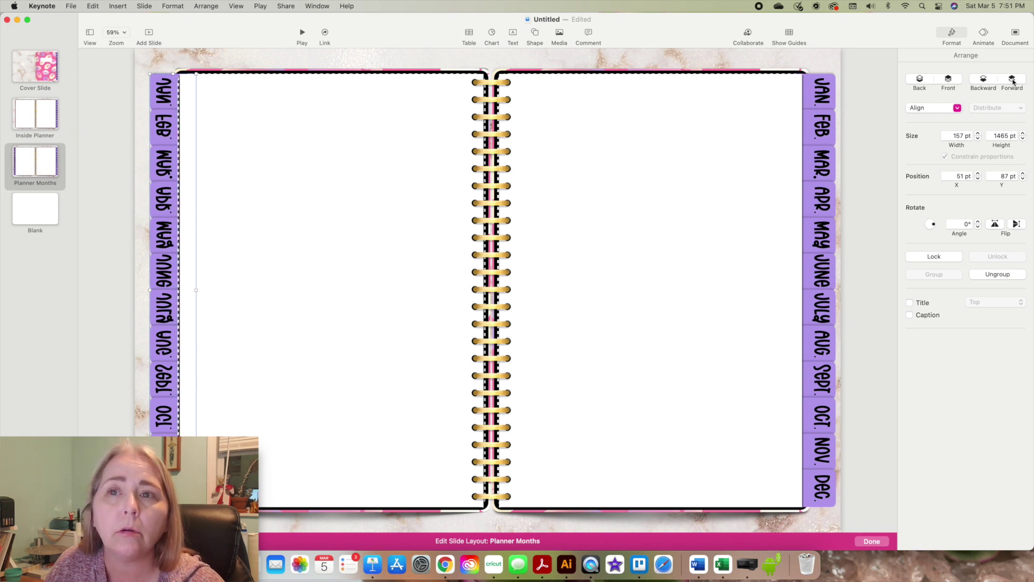
{"action": "left_click", "coordinate": [1012, 80]}
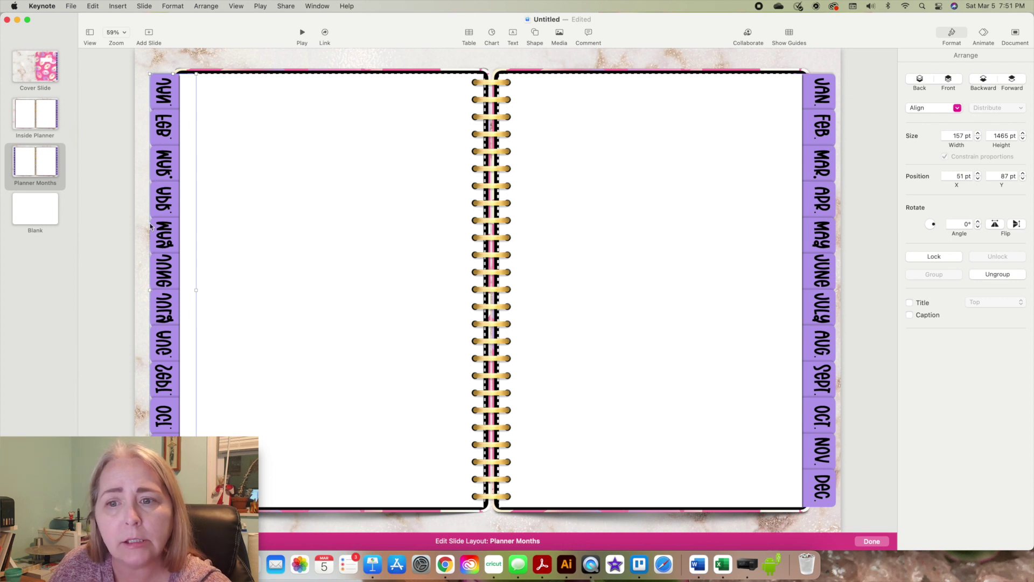
Ungroup the left-hand monthly tabs and clear the selection.
{"action": "left_click", "coordinate": [139, 95]}
{"action": "left_click", "coordinate": [173, 139]}
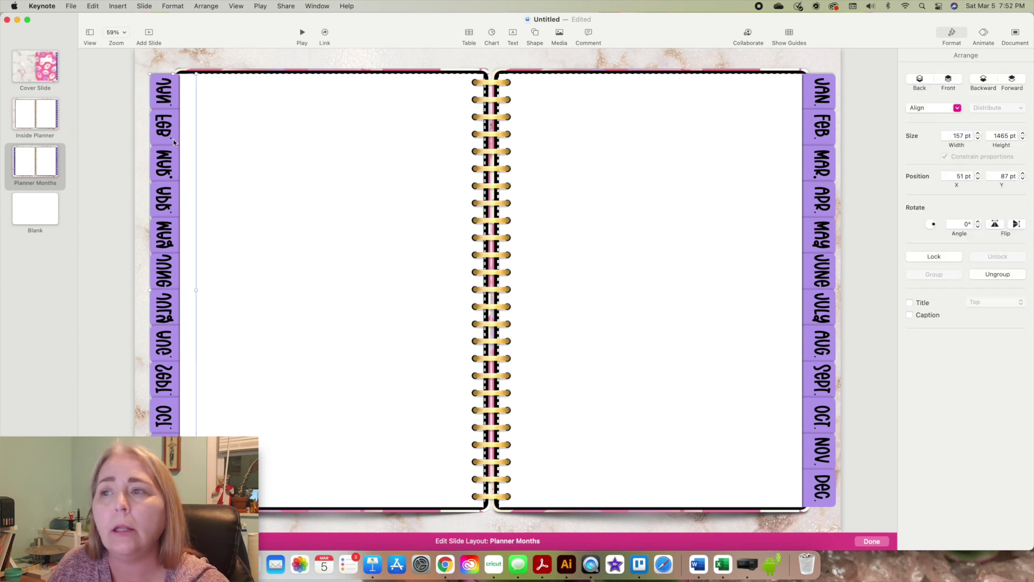
{"action": "left_click", "coordinate": [1009, 278]}
{"action": "left_click", "coordinate": [161, 67]}
Flip the JAN. label on the left-hand tabs so it reads unmirrored from bottom to top.
{"action": "left_click", "coordinate": [161, 82]}
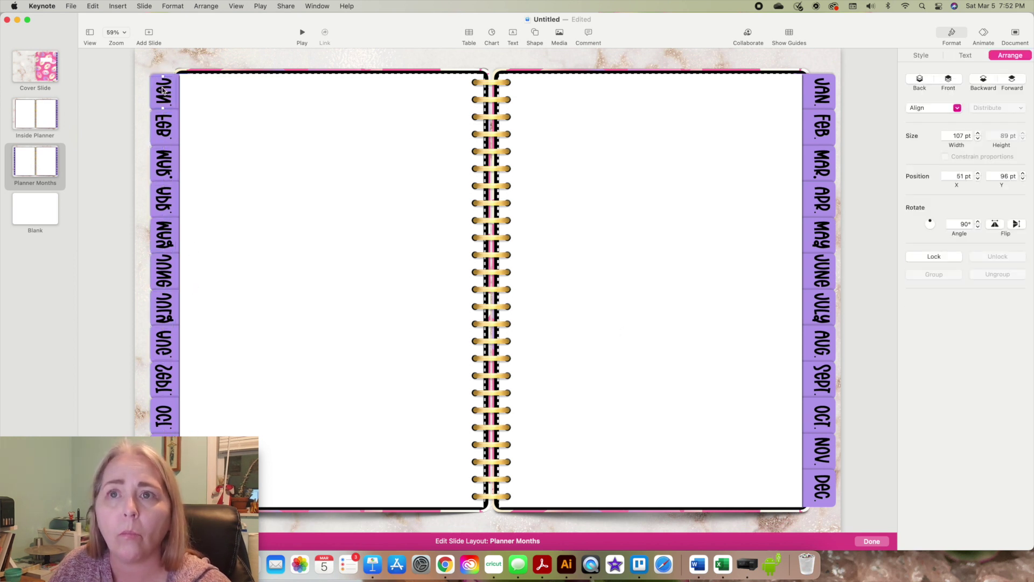
{"action": "left_click", "coordinate": [1018, 225]}
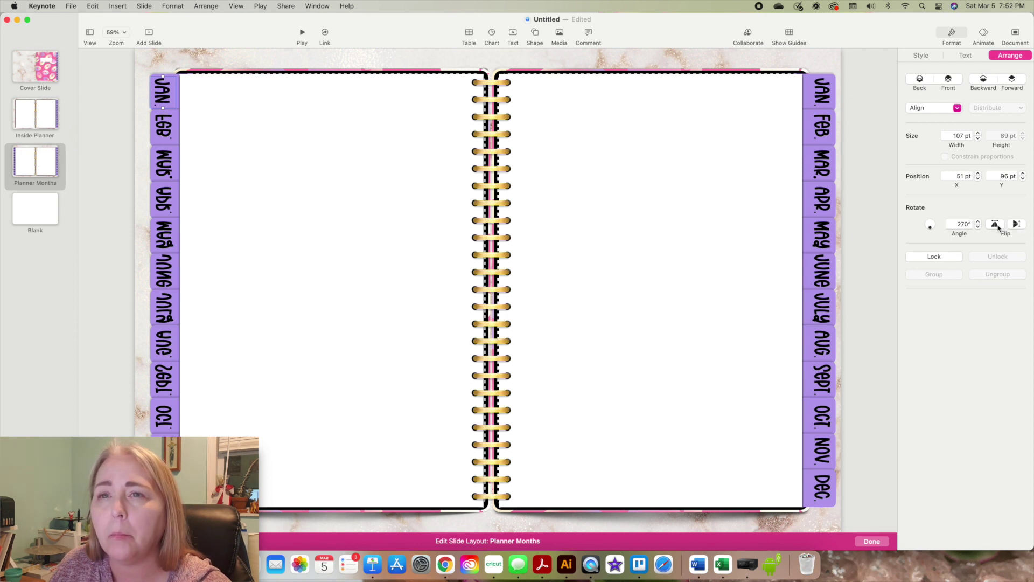
{"action": "left_click", "coordinate": [995, 224]}
{"action": "left_click", "coordinate": [1016, 224]}
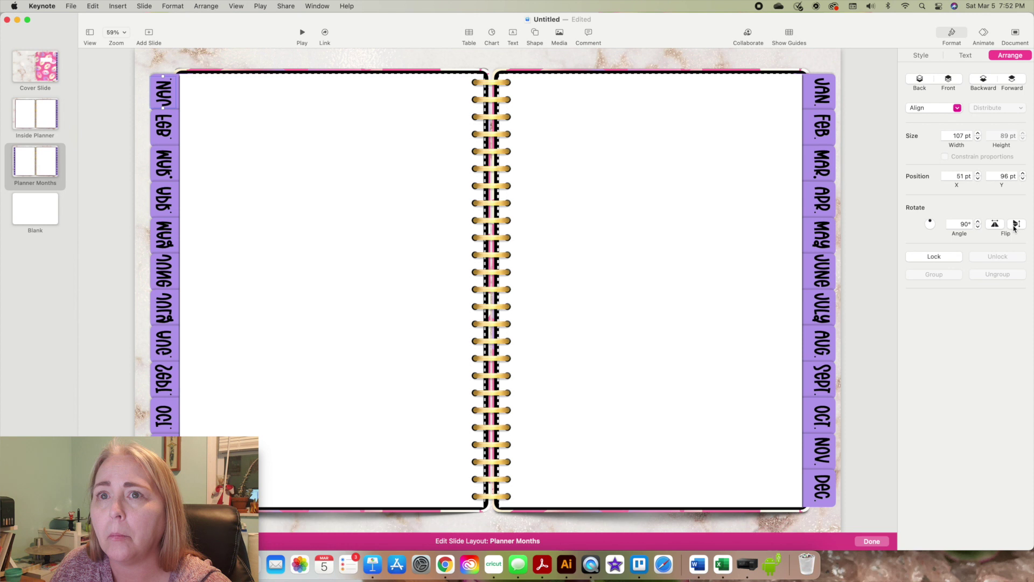
Flip the FEB. label on the left-hand tabs so it reads unmirrored from bottom to top.
{"action": "left_click", "coordinate": [165, 127]}
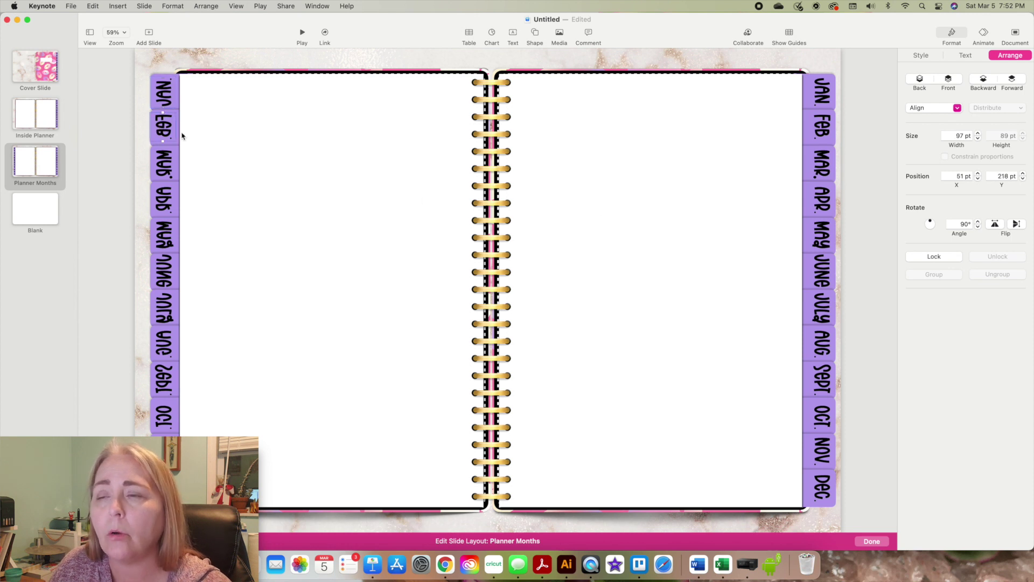
{"action": "left_click", "coordinate": [1016, 224]}
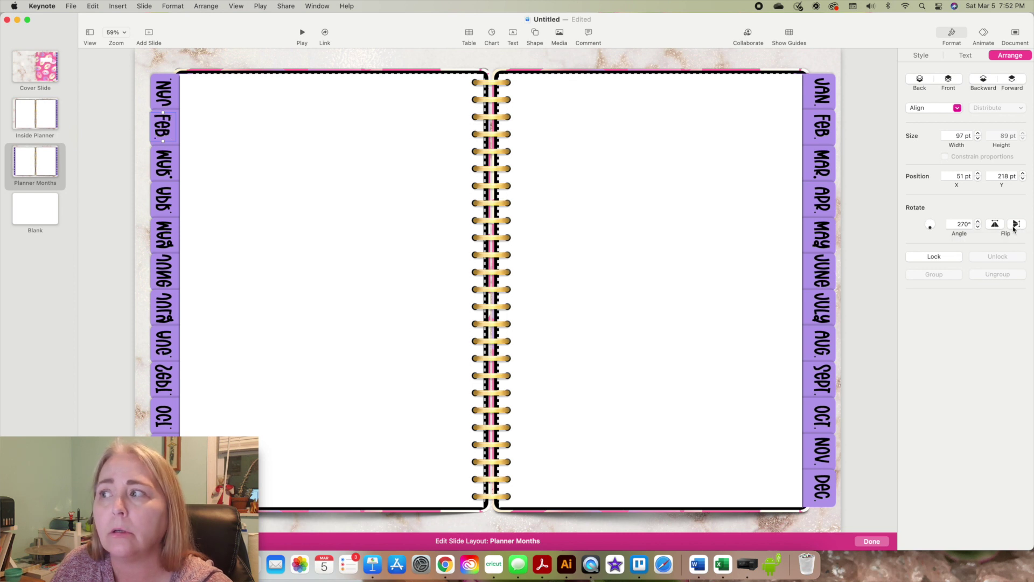
{"action": "left_click", "coordinate": [994, 226]}
{"action": "left_click", "coordinate": [1015, 224]}
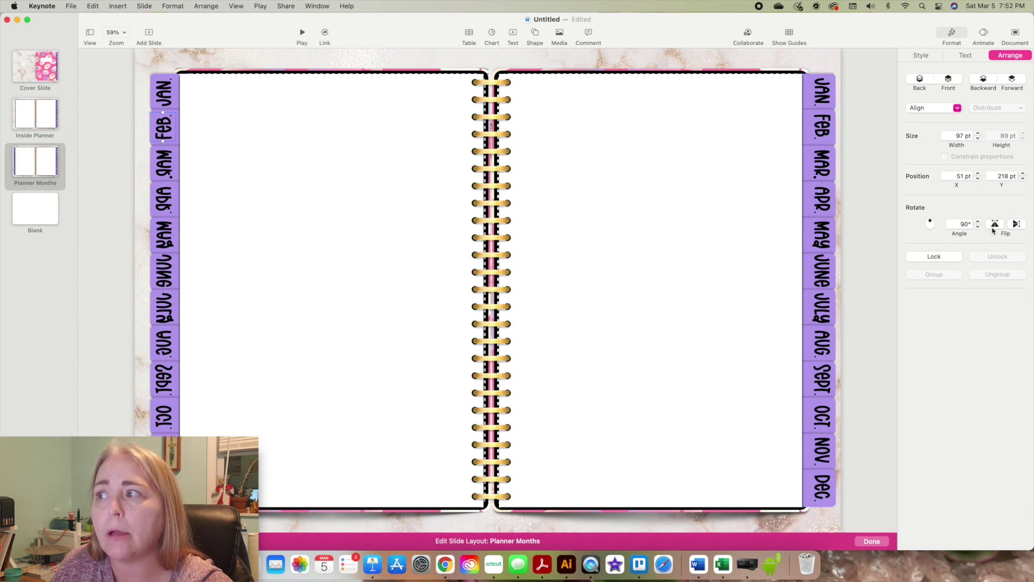
Flip the MAR. and APR. labels on the left-hand tabs horizontally.
{"action": "left_click", "coordinate": [168, 172]}
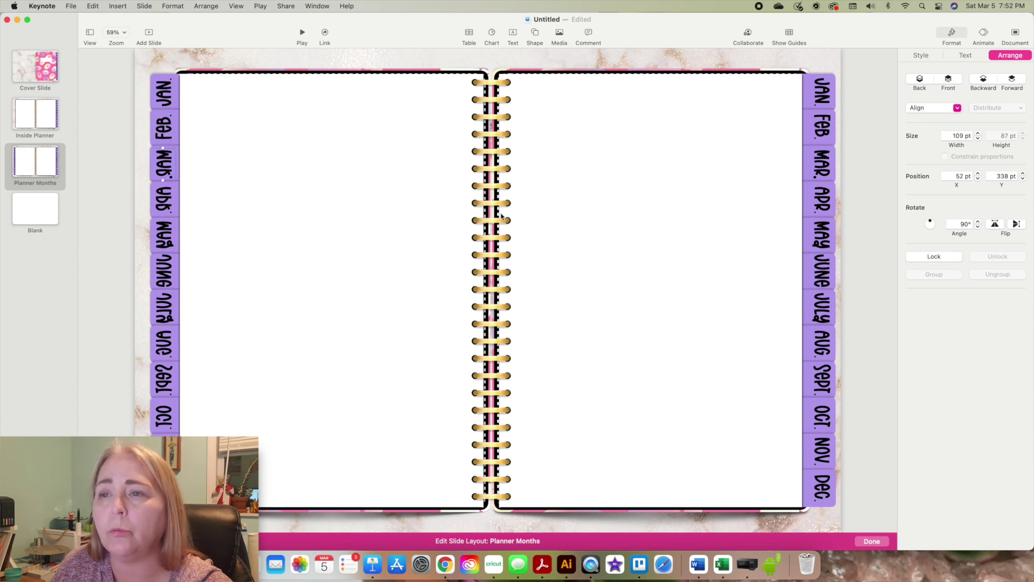
{"action": "left_click", "coordinate": [996, 225]}
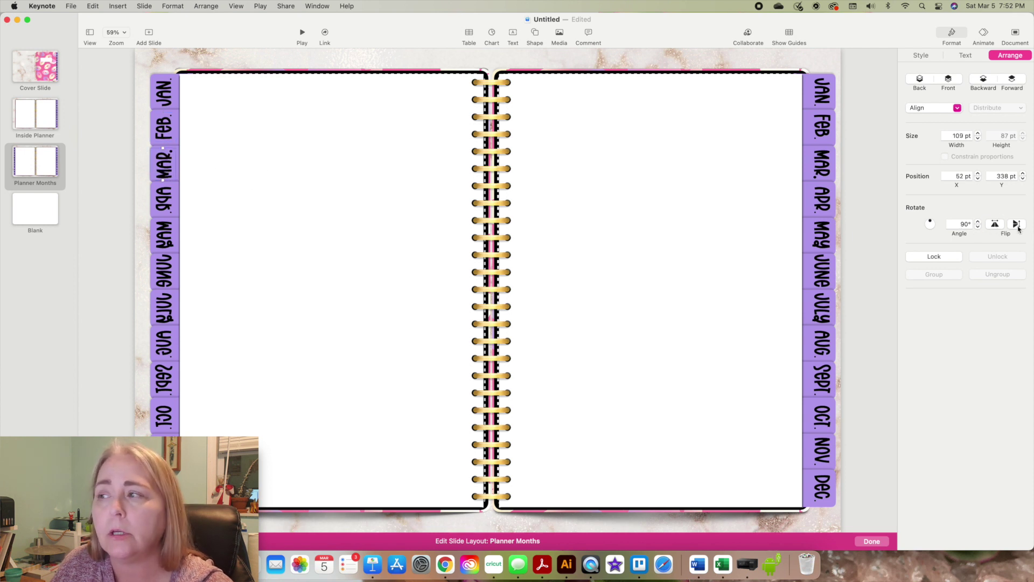
{"action": "left_click", "coordinate": [160, 200]}
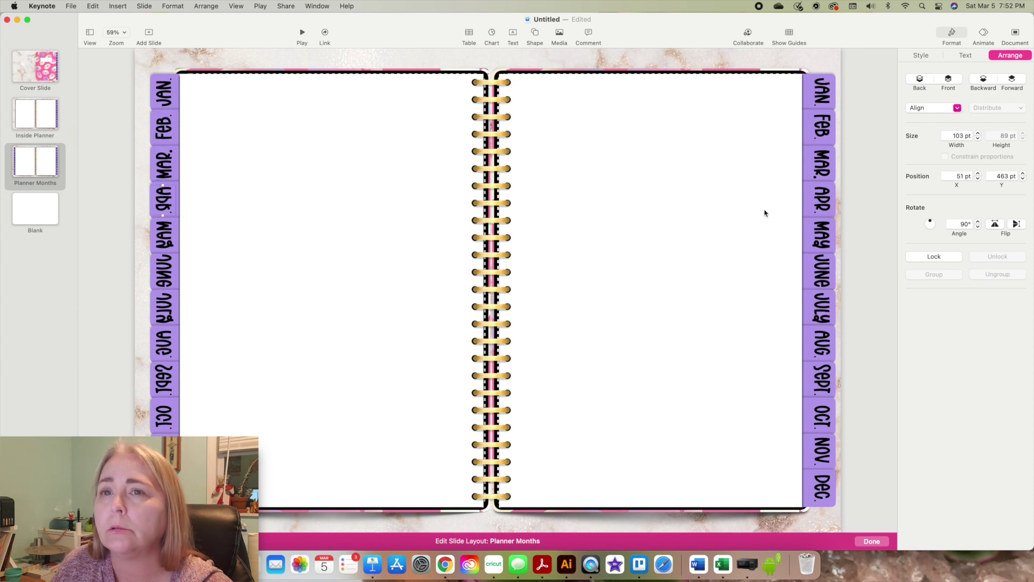
{"action": "left_click", "coordinate": [996, 225]}
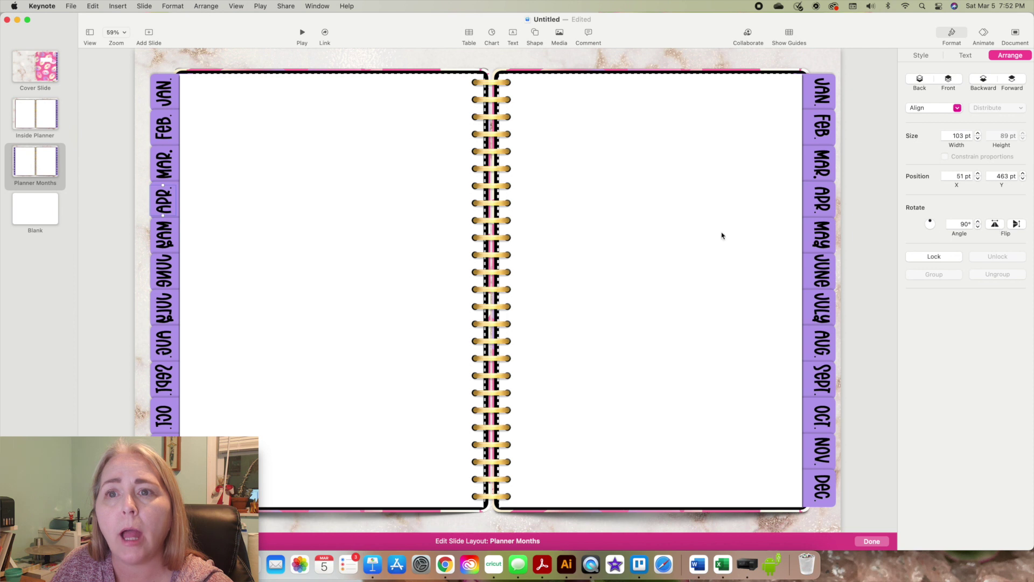
Flip the MAY, JUNE and JULY labels on the left-hand tabs horizontally.
{"action": "left_click", "coordinate": [164, 234]}
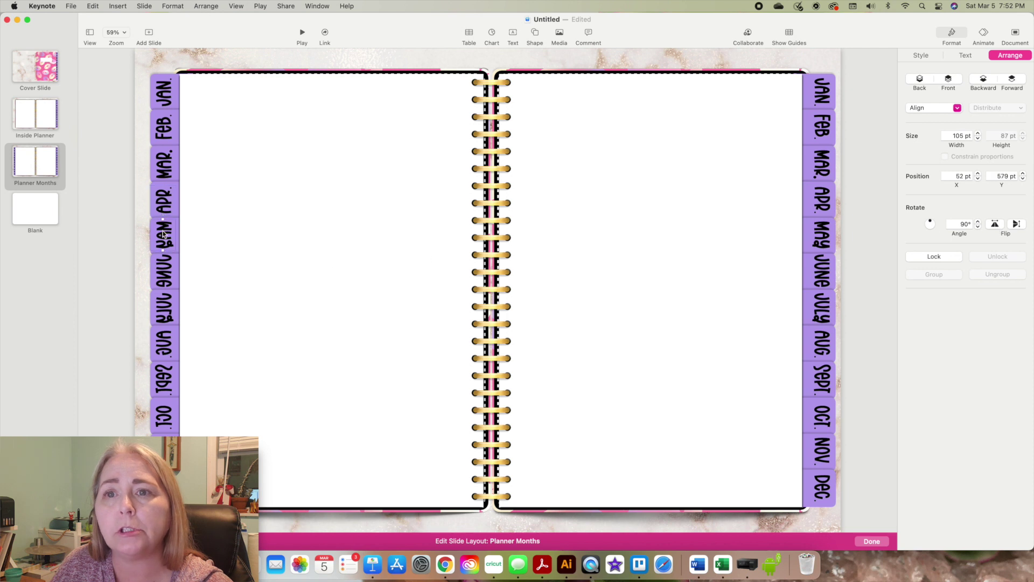
{"action": "left_click", "coordinate": [991, 229]}
{"action": "left_click", "coordinate": [168, 275]}
{"action": "left_click", "coordinate": [995, 225]}
{"action": "left_click", "coordinate": [167, 310]}
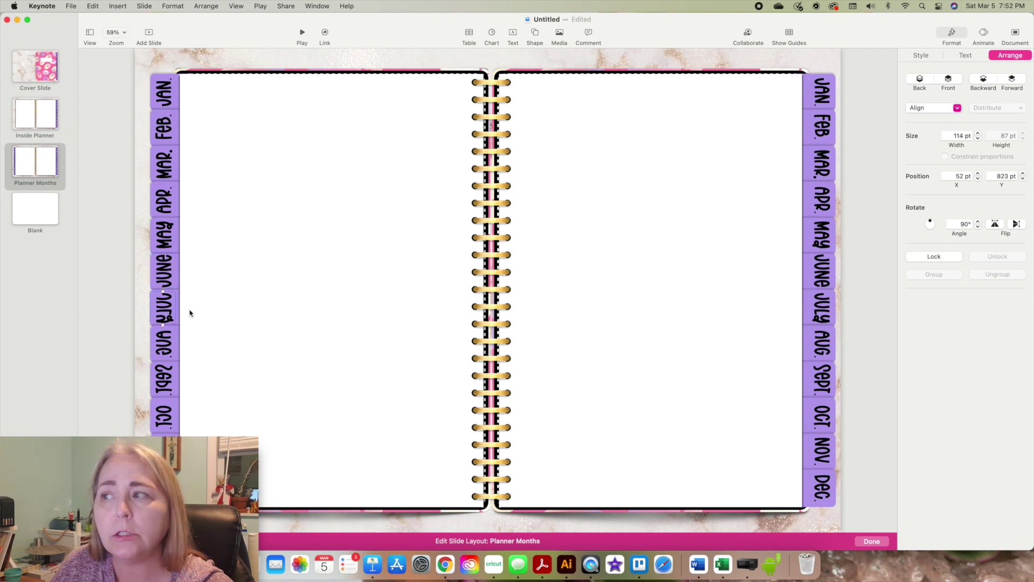
{"action": "left_click", "coordinate": [993, 227]}
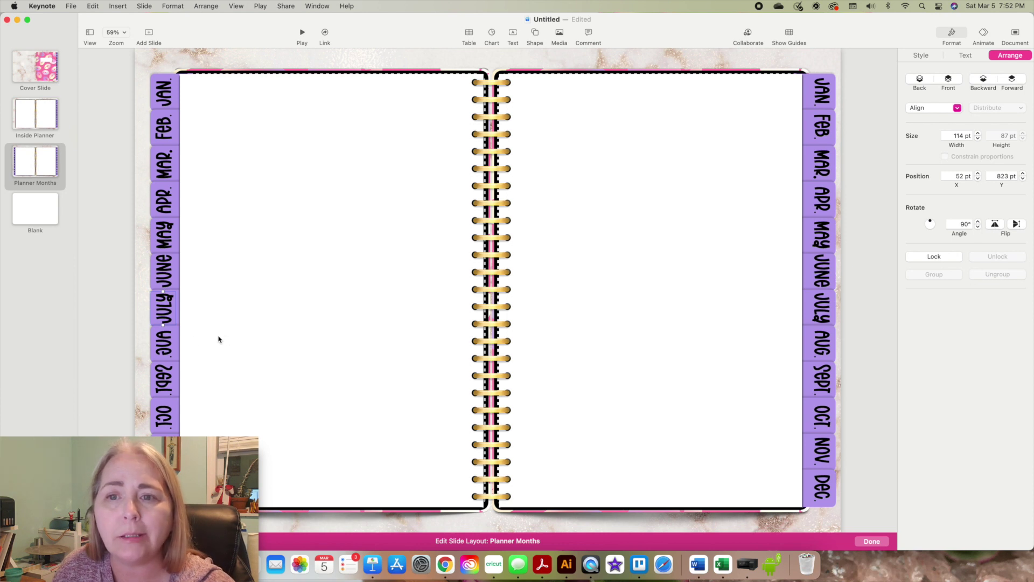
Flip the AUG., SEPT. and OCT. labels on the left-hand tabs horizontally.
{"action": "left_click", "coordinate": [167, 342]}
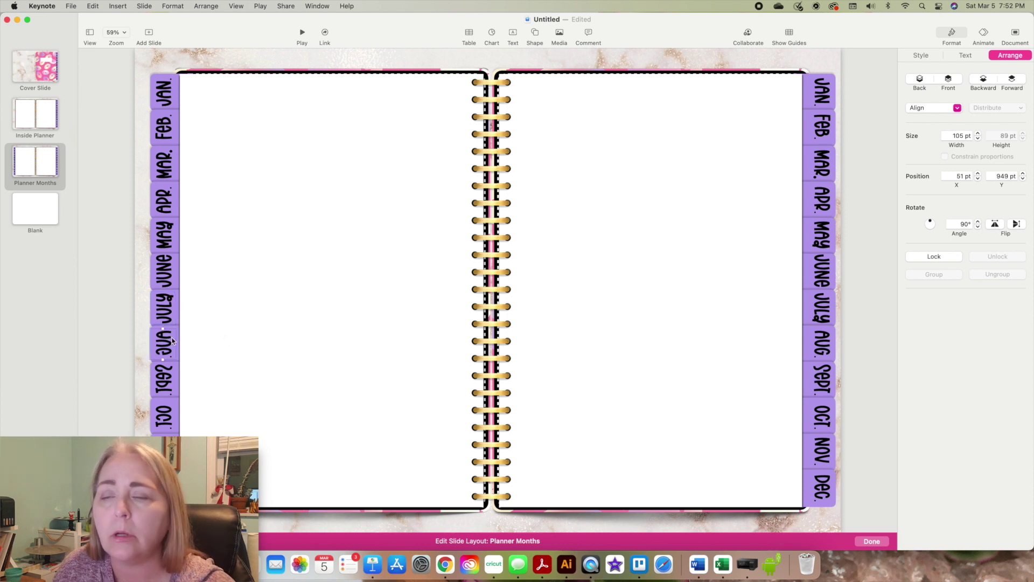
{"action": "left_click", "coordinate": [995, 224]}
{"action": "left_click", "coordinate": [165, 376]}
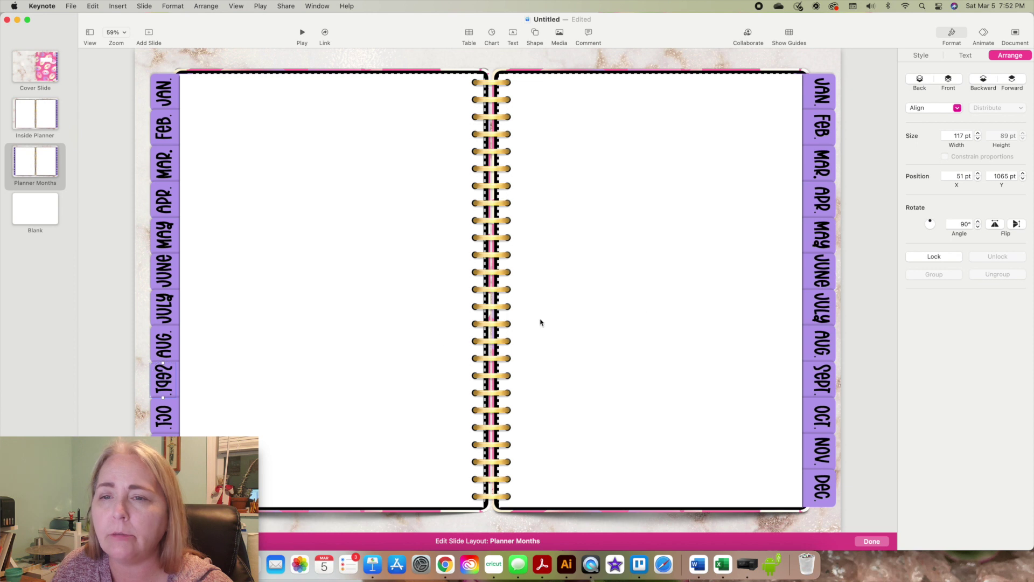
{"action": "left_click", "coordinate": [995, 224]}
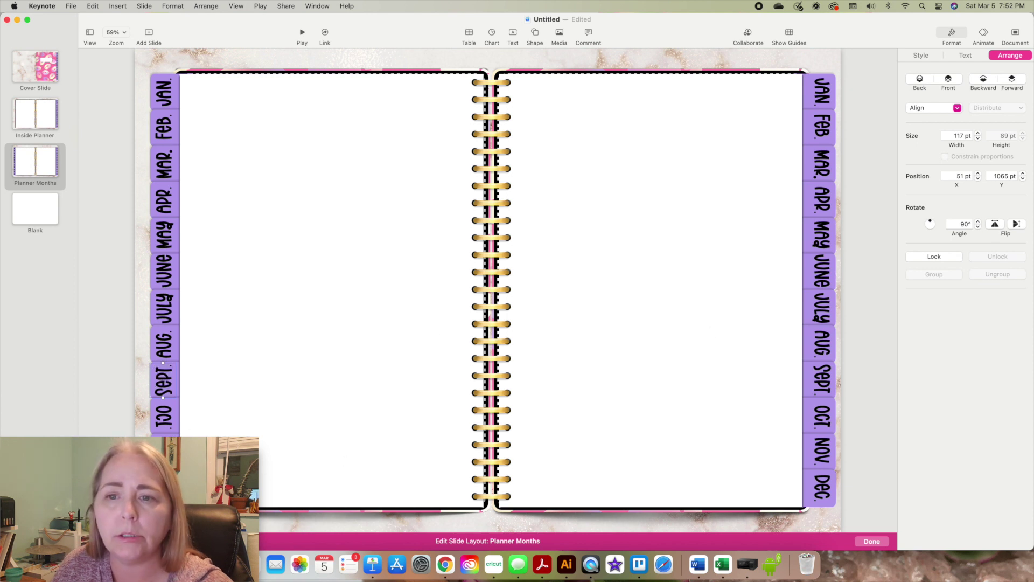
{"action": "left_click", "coordinate": [163, 422]}
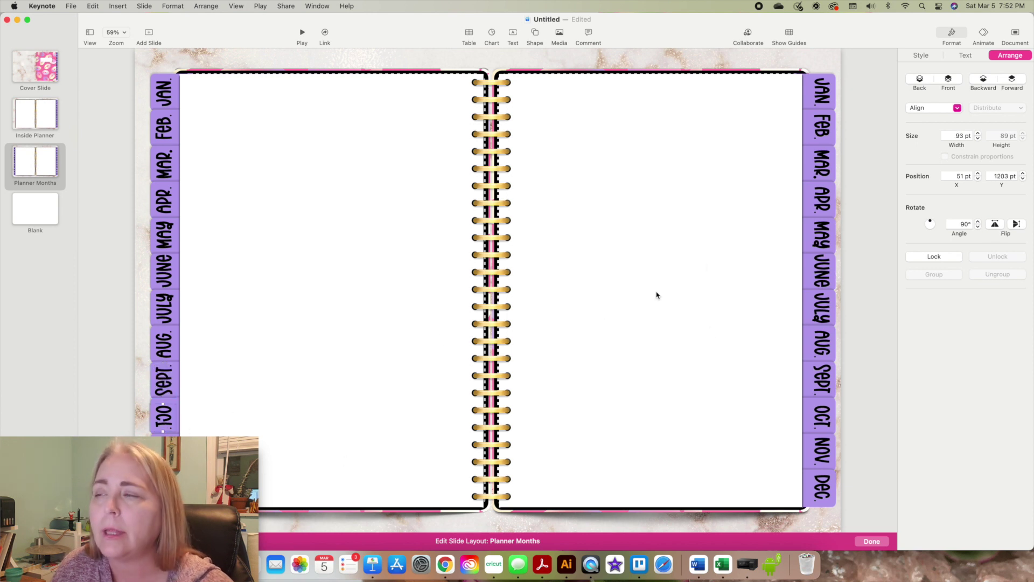
{"action": "left_click", "coordinate": [995, 224]}
Flip the NOV. and DEC. labels on the left-hand tabs horizontally.
{"action": "left_click", "coordinate": [164, 453]}
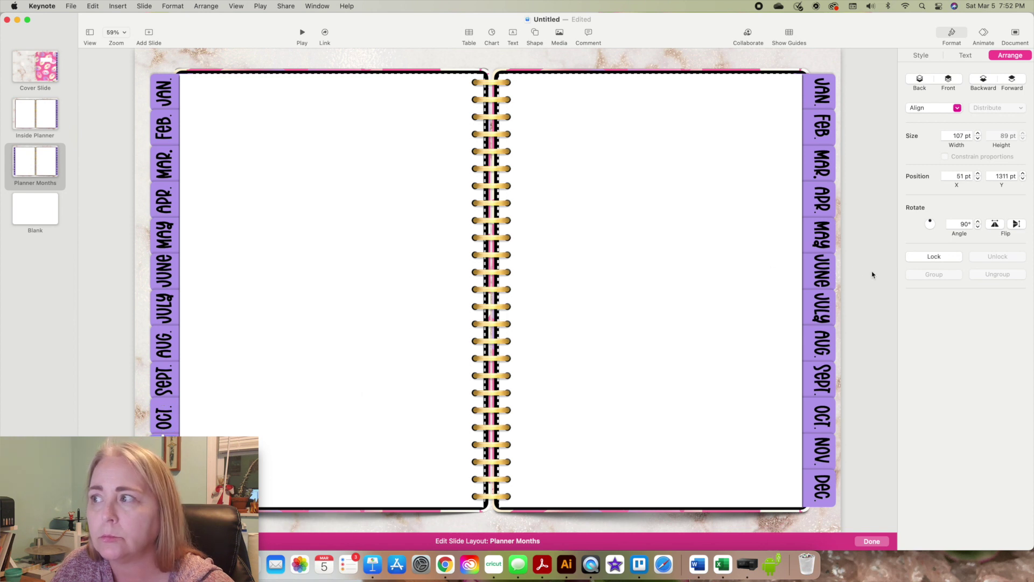
{"action": "left_click", "coordinate": [998, 225]}
{"action": "left_click", "coordinate": [164, 488]}
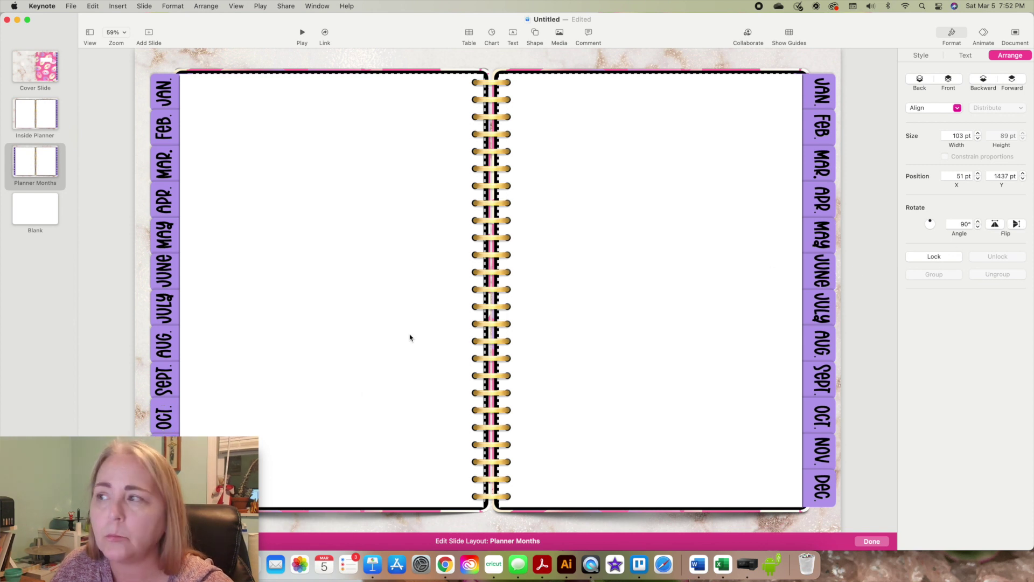
{"action": "left_click", "coordinate": [996, 225]}
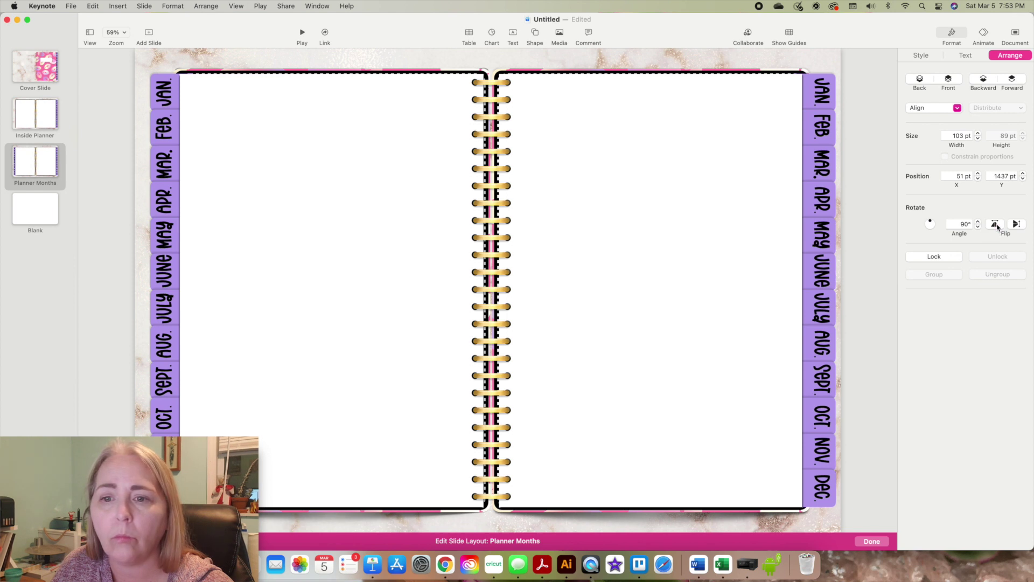
{"action": "left_click", "coordinate": [139, 218]}
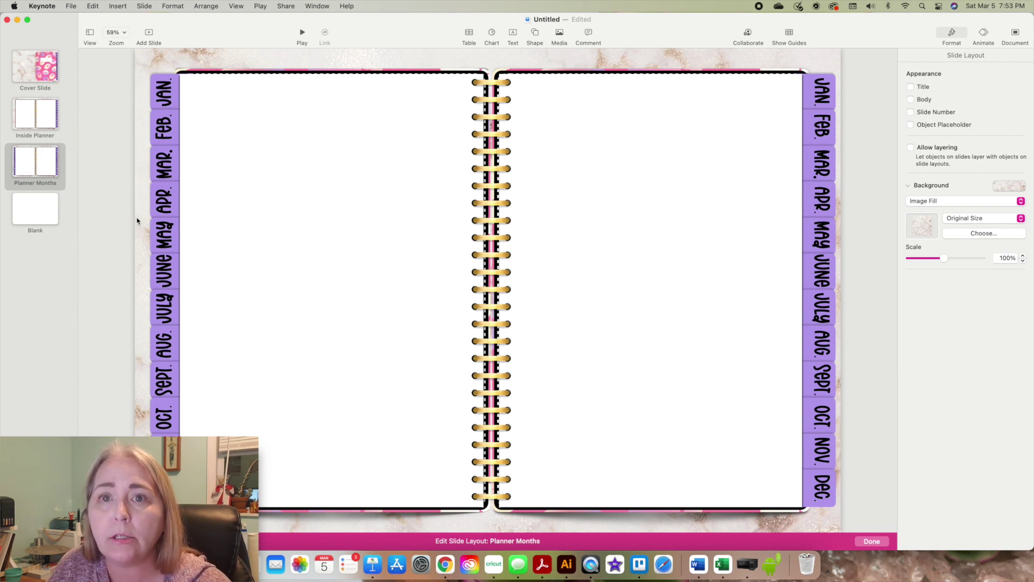
Duplicate the finished Planner Months slide layout four times.
{"action": "right_click", "coordinate": [38, 168]}
{"action": "left_click", "coordinate": [58, 236]}
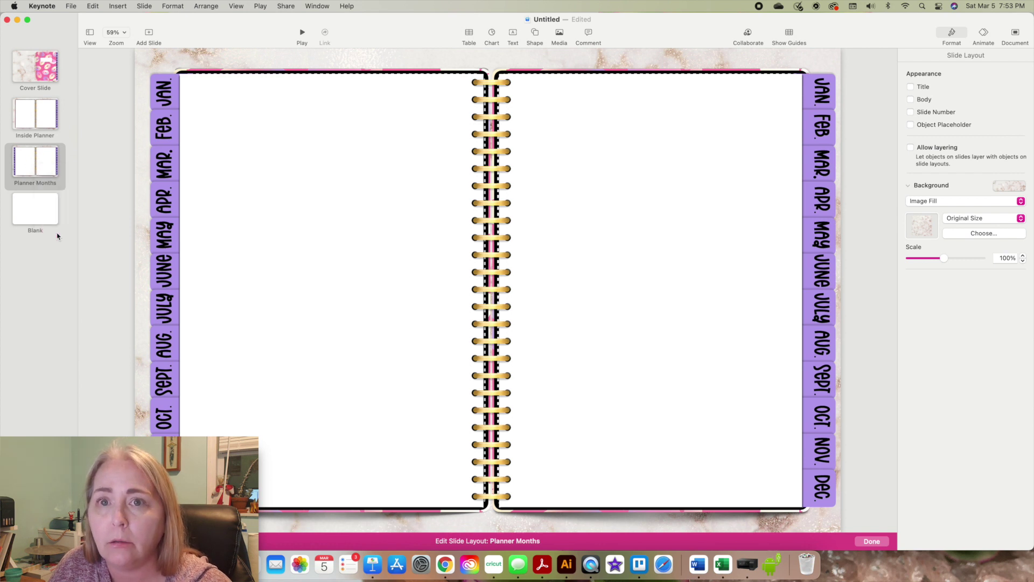
{"action": "right_click", "coordinate": [49, 211]}
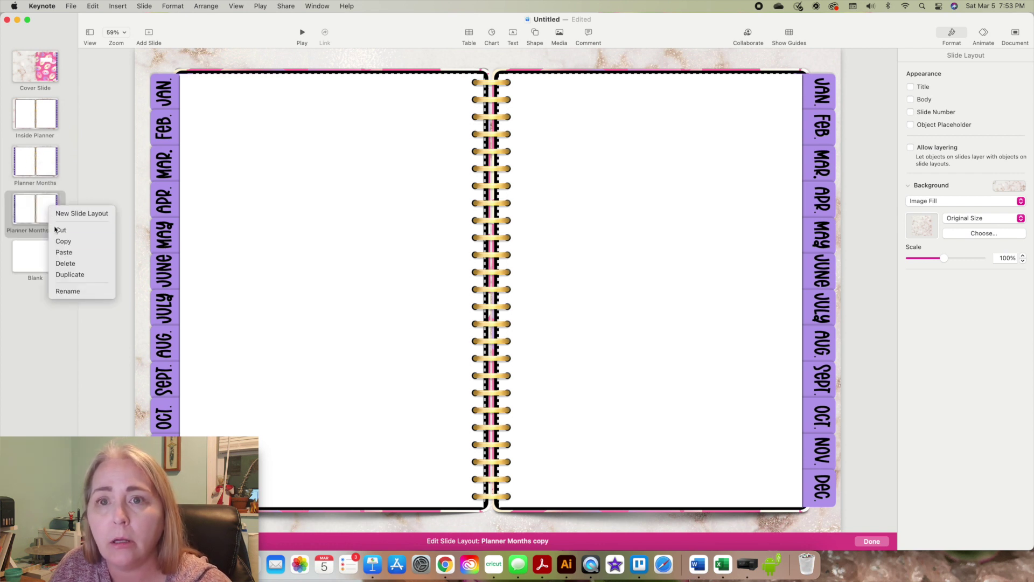
{"action": "left_click", "coordinate": [36, 222]}
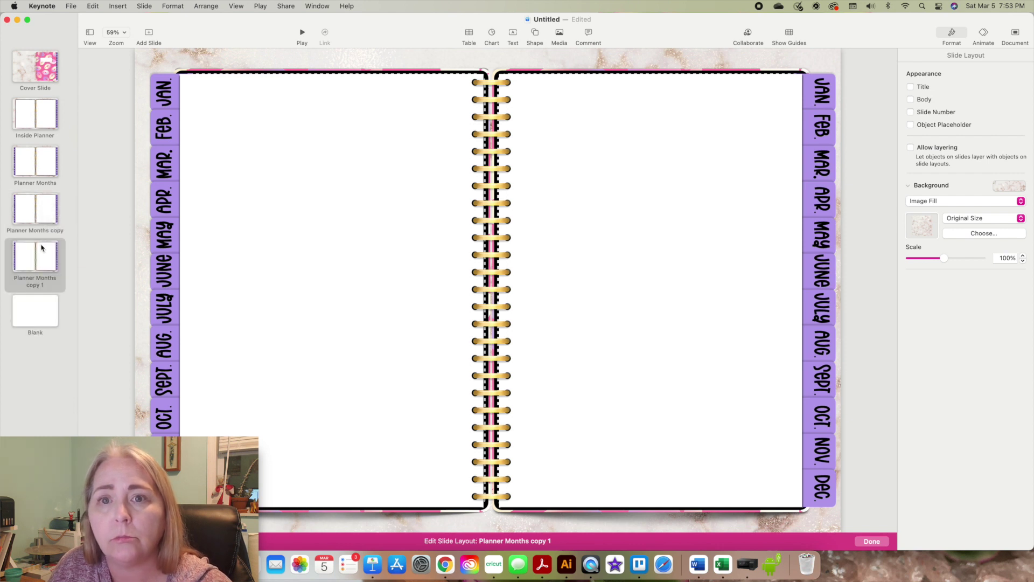
{"action": "right_click", "coordinate": [40, 247]}
{"action": "left_click", "coordinate": [61, 314]}
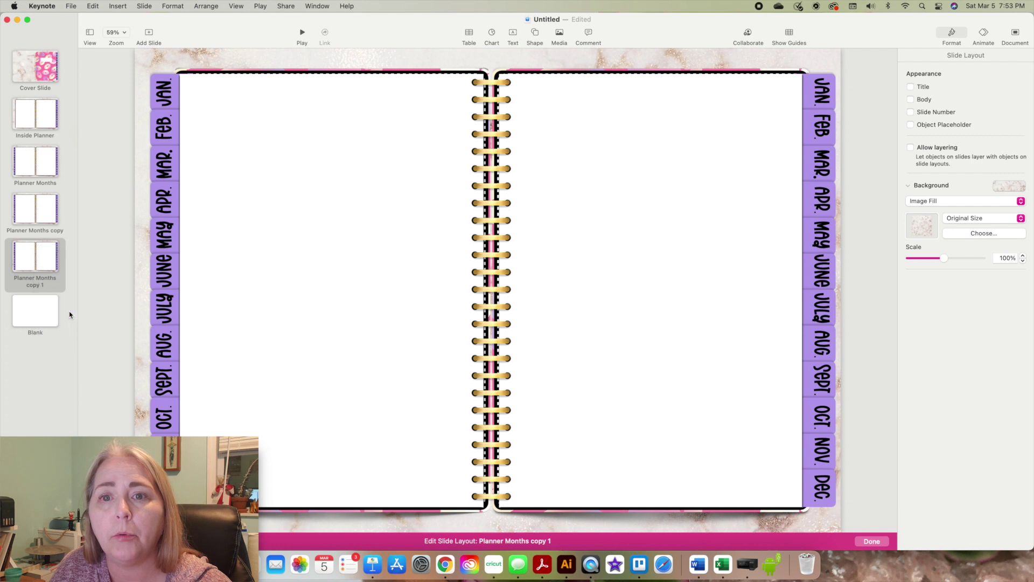
{"action": "right_click", "coordinate": [48, 316]}
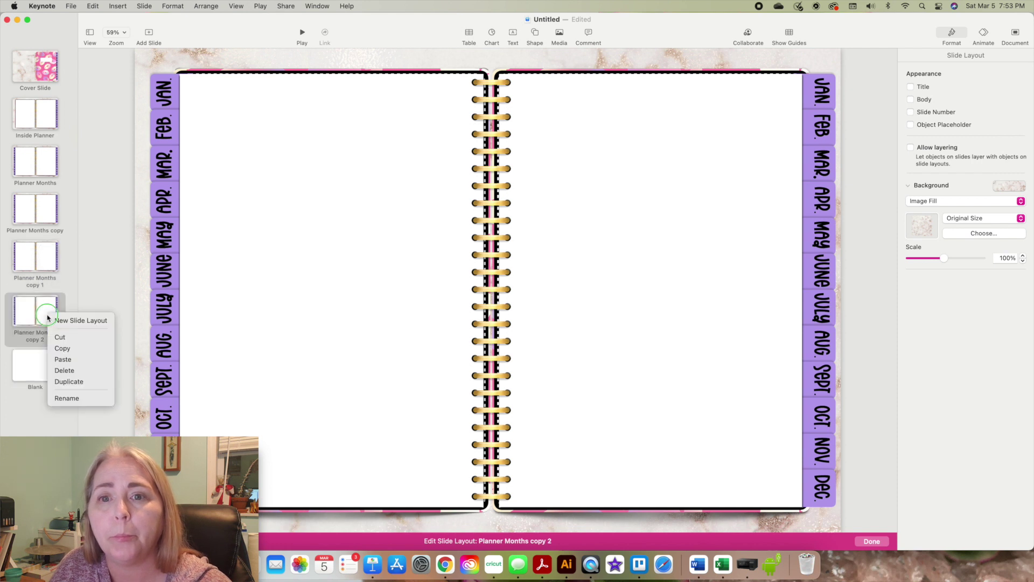
{"action": "left_click", "coordinate": [75, 382]}
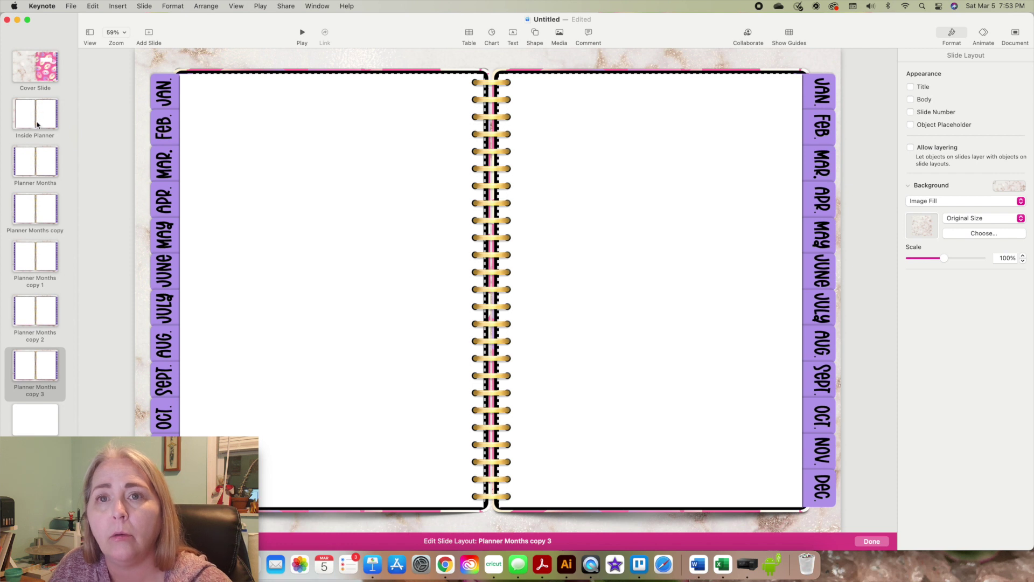
Duplicate the latest Planner Months layout copy to add four more copies below it.
{"action": "right_click", "coordinate": [38, 361]}
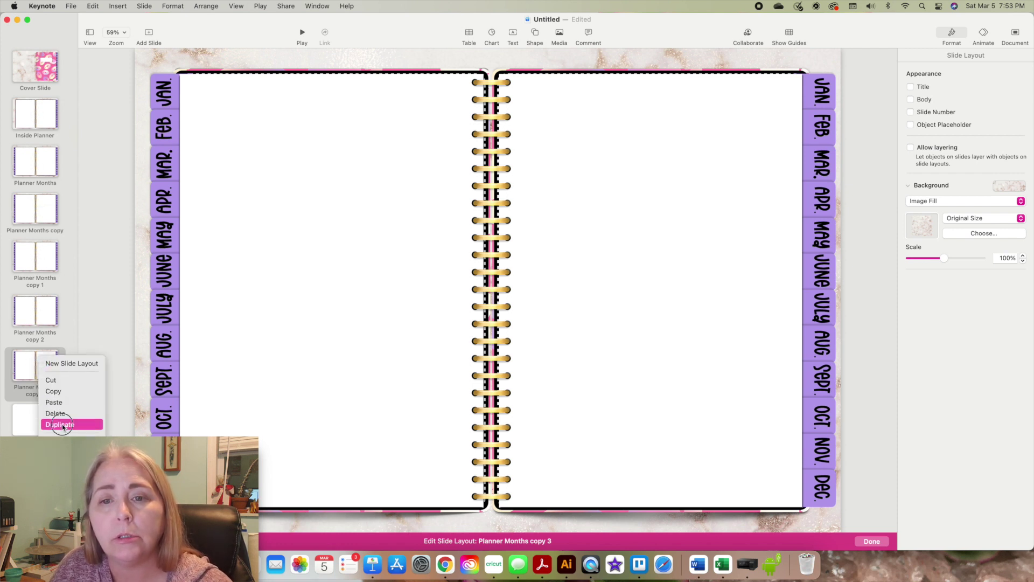
{"action": "left_click", "coordinate": [50, 384]}
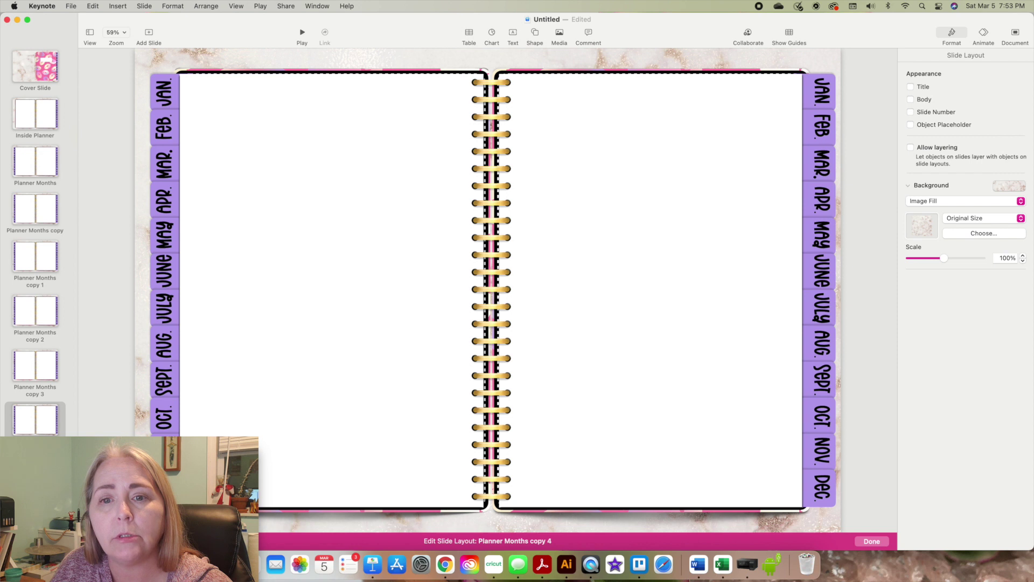
{"action": "left_click", "coordinate": [31, 433]}
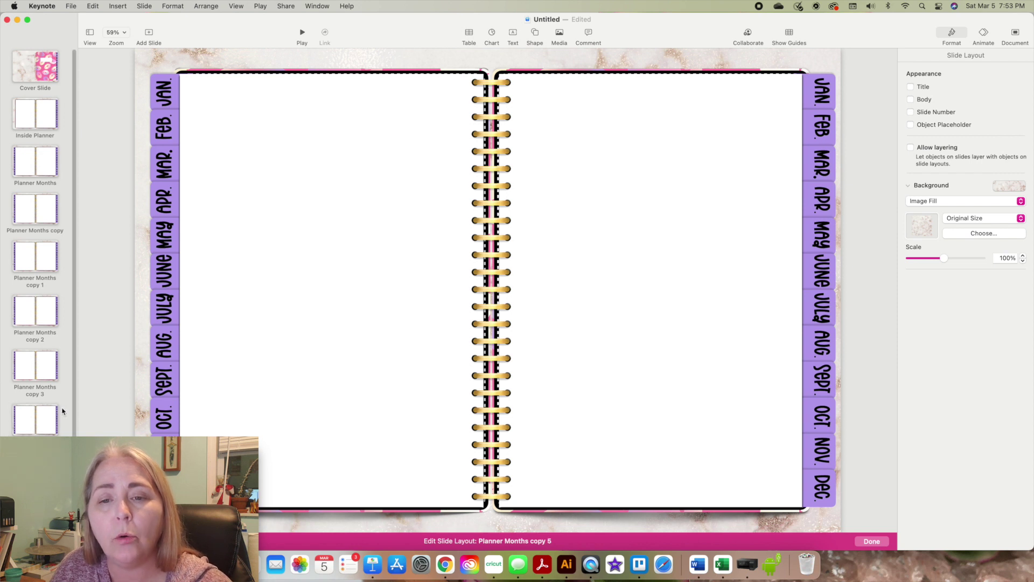
{"action": "key", "text": "Return"}
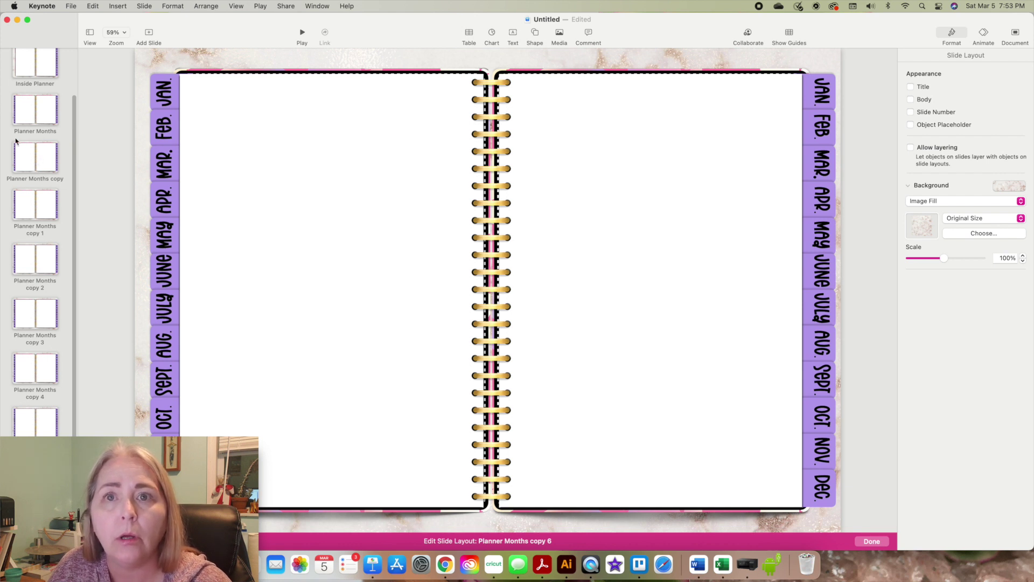
{"action": "key", "text": "super+d"}
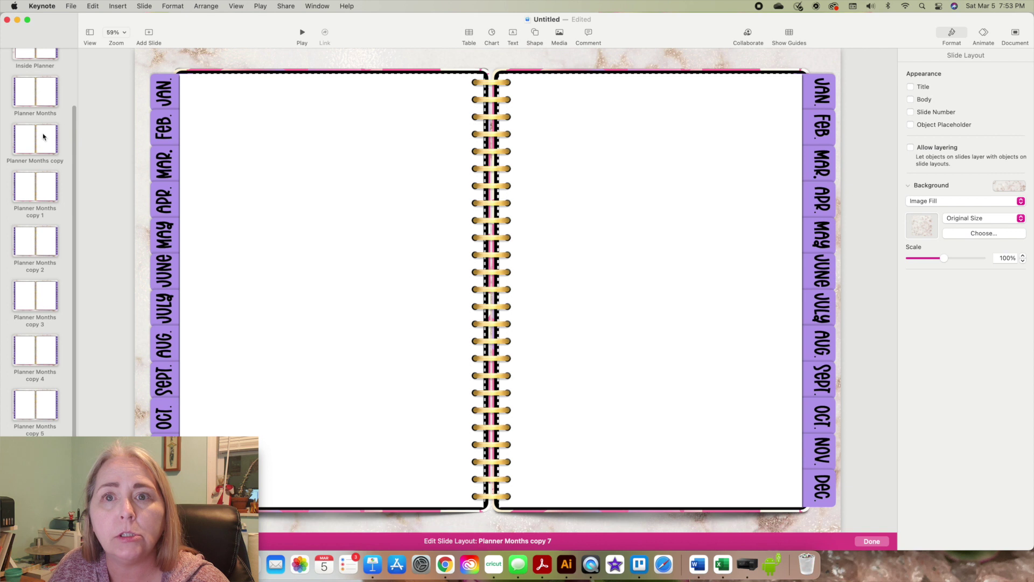
Add three further duplicates of the Planner Months layout to reach eleven copies.
{"action": "scroll", "coordinate": [35, 355], "scroll_direction": "down", "scroll_amount": 1}
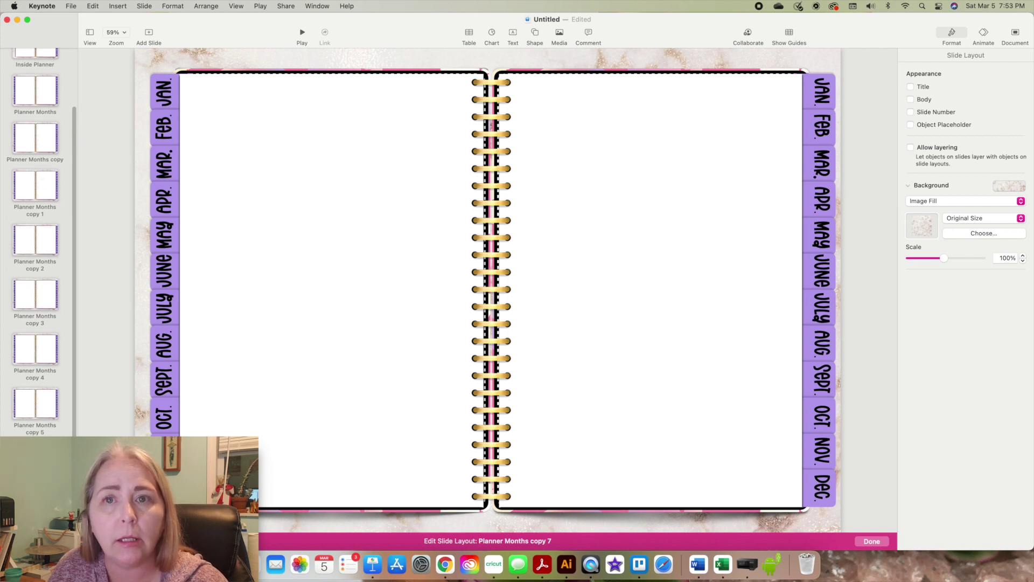
{"action": "scroll", "coordinate": [35, 243], "scroll_direction": "down", "scroll_amount": 2}
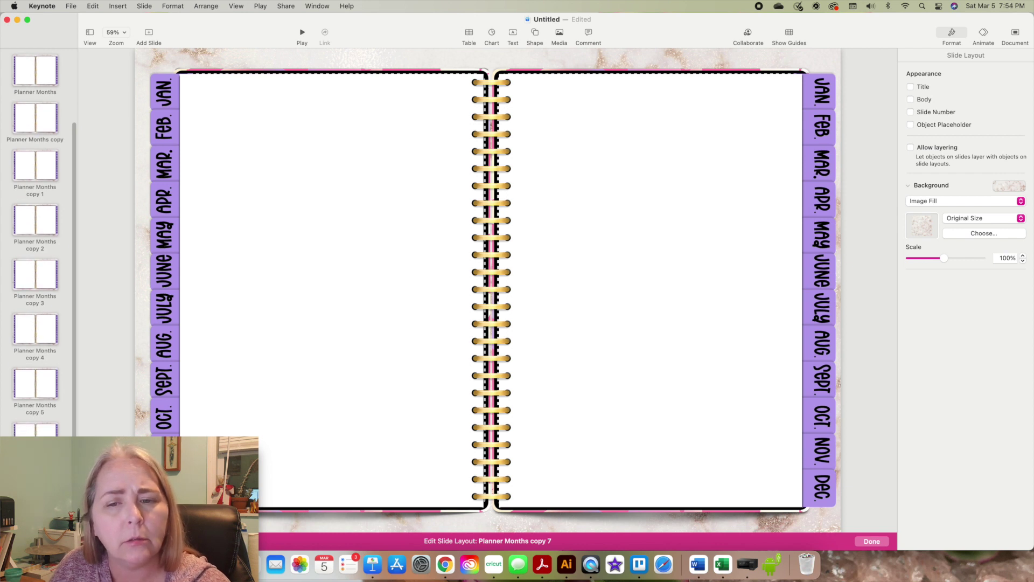
{"action": "key", "text": "Down"}
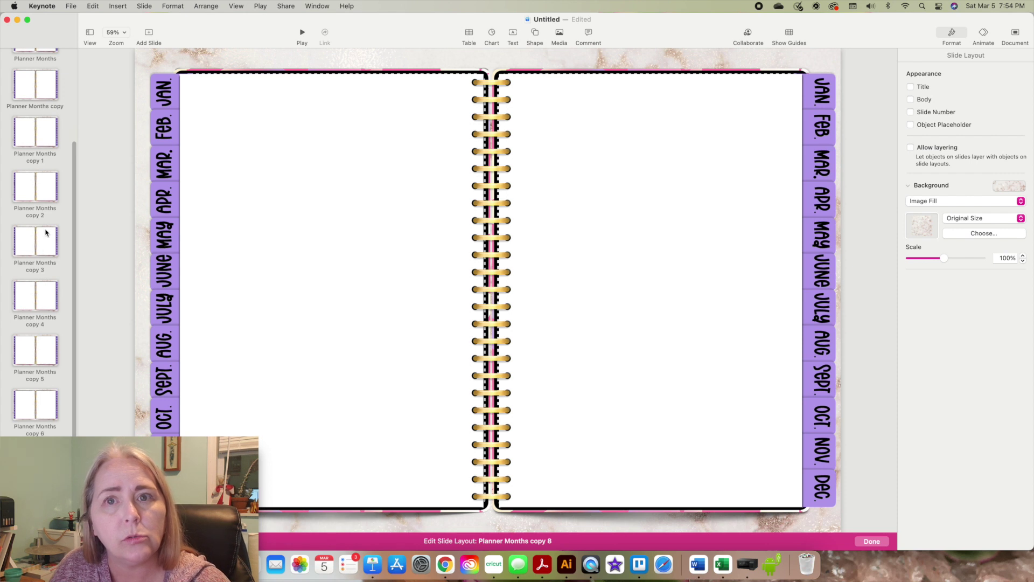
{"action": "scroll", "coordinate": [46, 233], "scroll_direction": "down", "scroll_amount": 3}
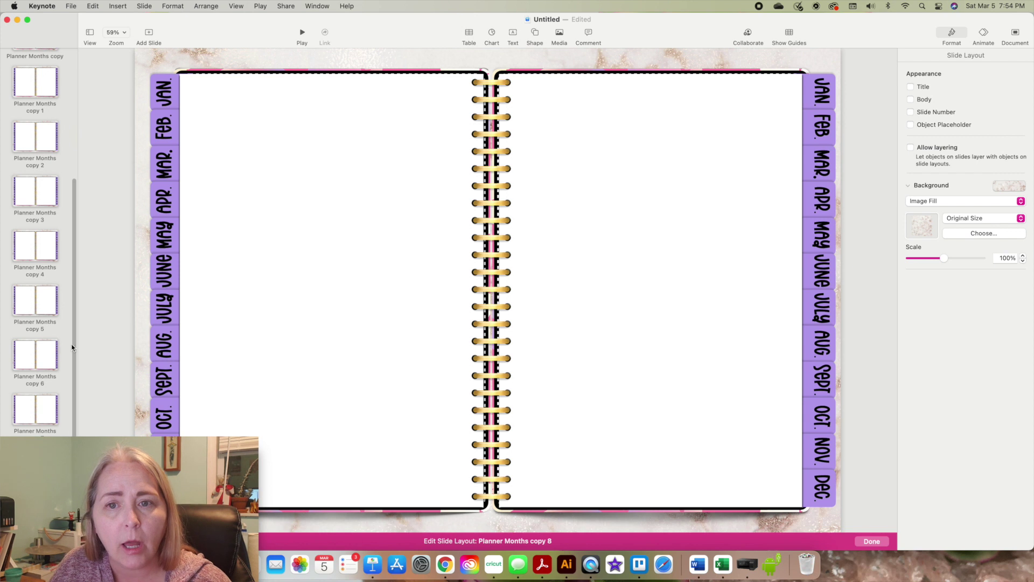
{"action": "left_click", "coordinate": [37, 353]}
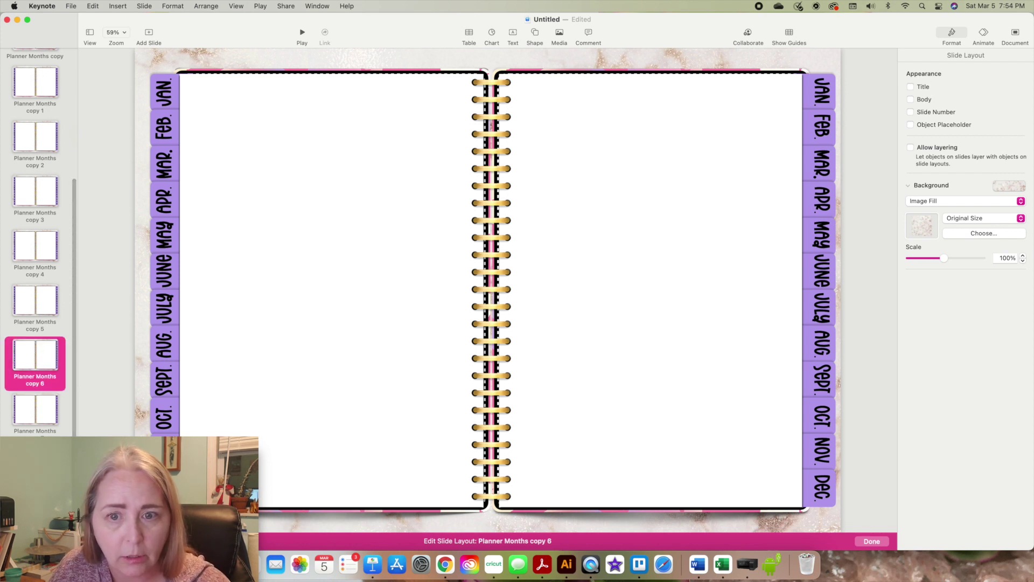
{"action": "key", "text": "Down"}
{"action": "key", "text": "Down"}
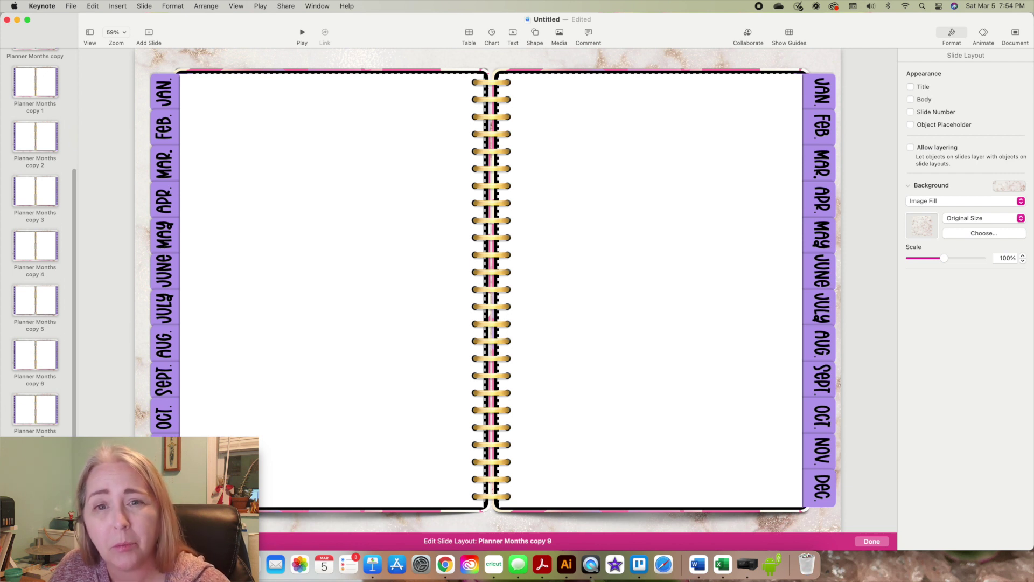
{"action": "key", "text": "Down"}
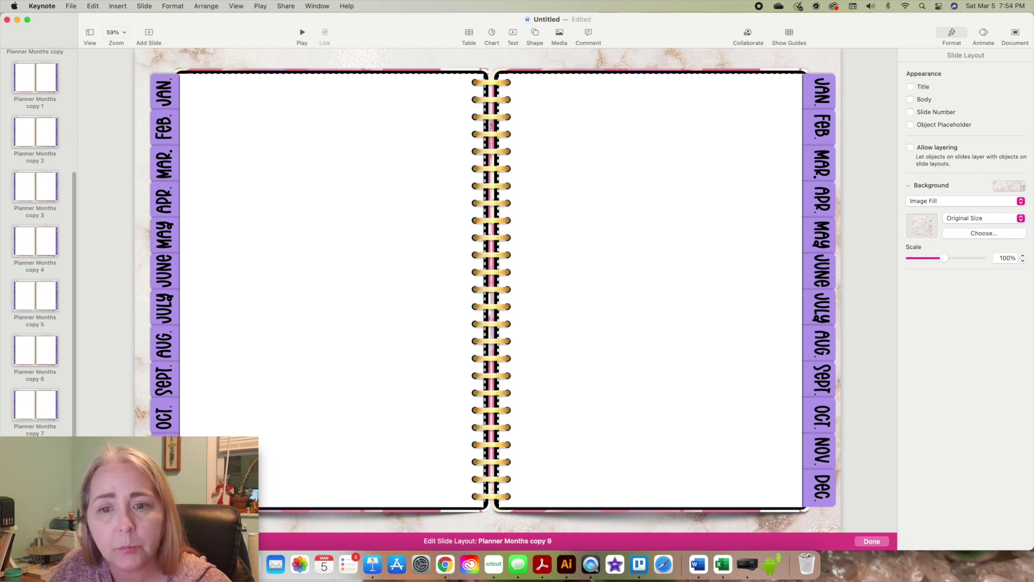
{"action": "key", "text": "Down"}
Look through the slide layout list to check the duplicated Planner Months layouts.
{"action": "scroll", "coordinate": [30, 158], "scroll_direction": "up", "scroll_amount": 5}
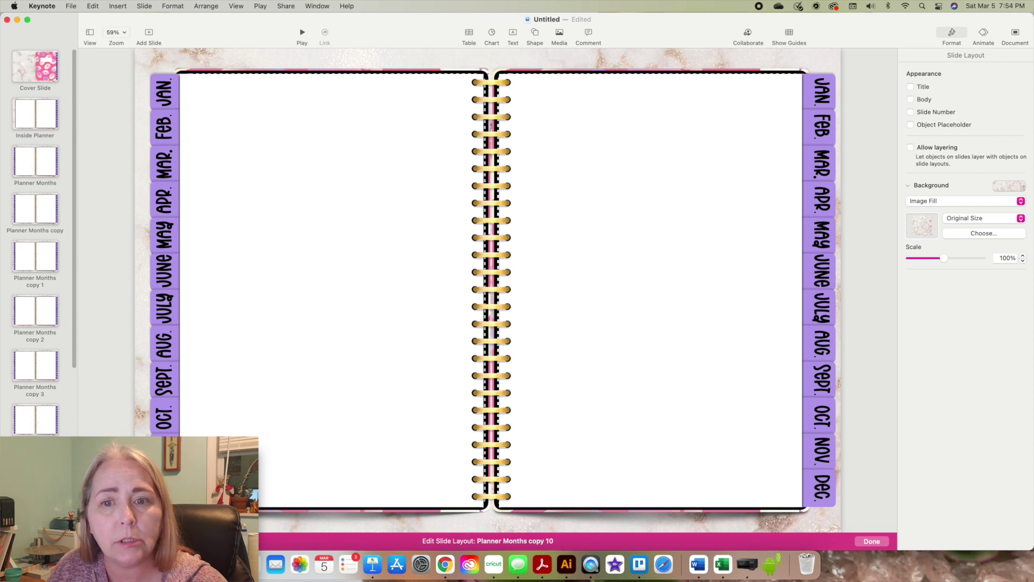
{"action": "key", "text": "Up"}
{"action": "key", "text": "Up"}
{"action": "key", "text": "Up"}
{"action": "key", "text": "Up"}
{"action": "key", "text": "Up"}
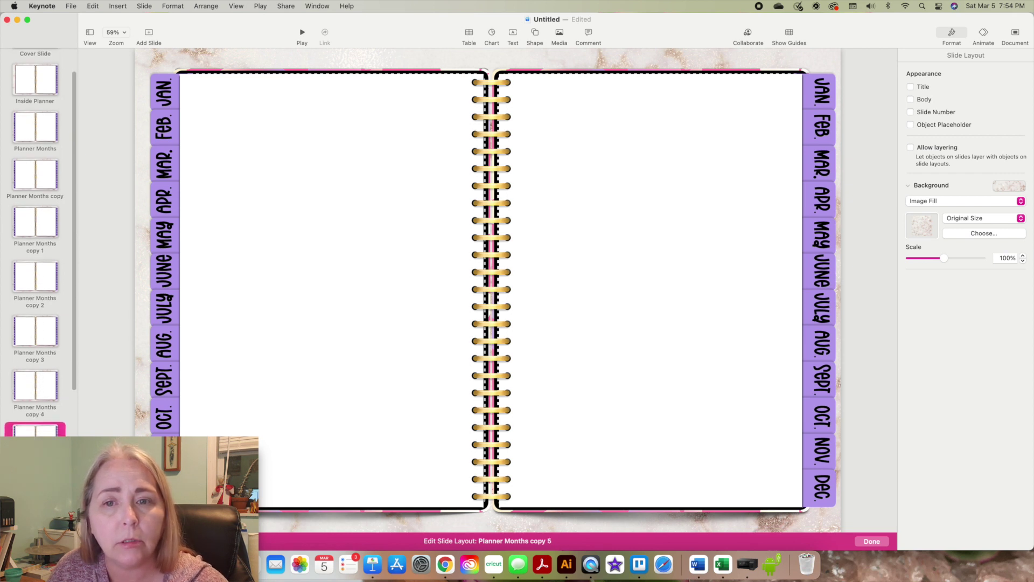
{"action": "scroll", "coordinate": [39, 255], "scroll_direction": "down", "scroll_amount": 4}
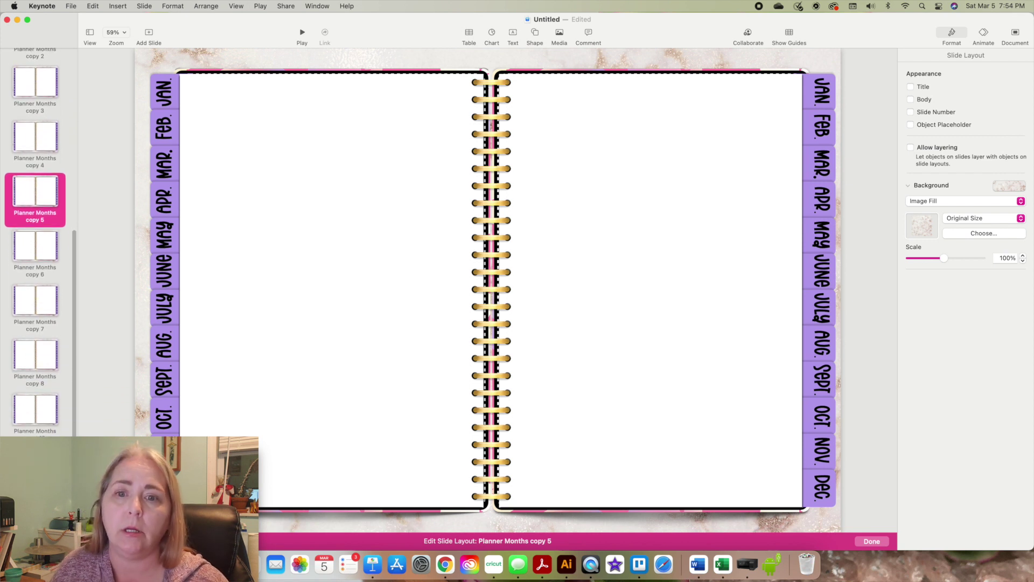
{"action": "scroll", "coordinate": [26, 185], "scroll_direction": "up", "scroll_amount": 4}
{"action": "scroll", "coordinate": [26, 185], "scroll_direction": "up", "scroll_amount": 6}
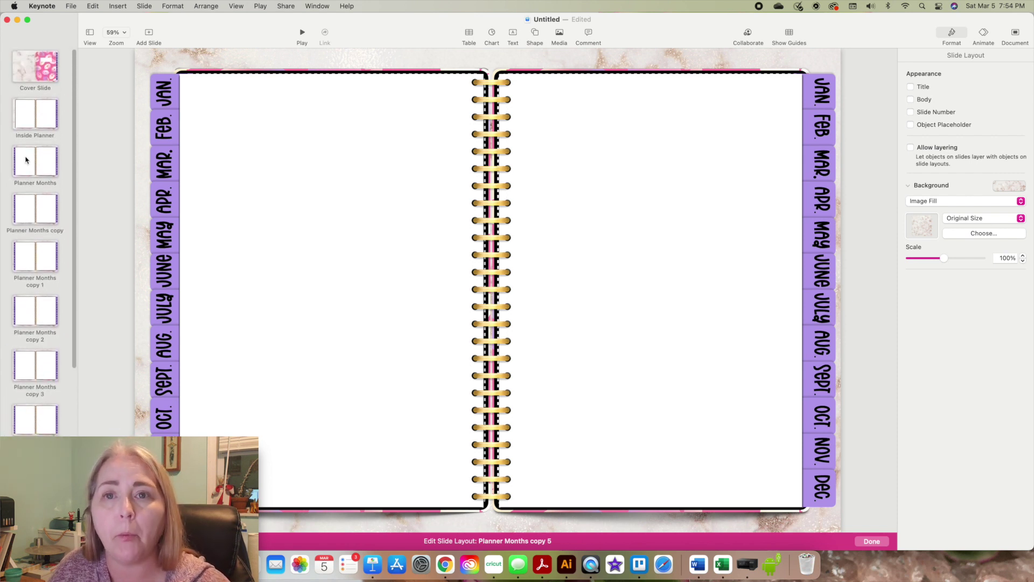
Ungroup the right-hand month tabs on the original Planner Months layout.
{"action": "left_click", "coordinate": [25, 160]}
{"action": "left_click", "coordinate": [153, 131]}
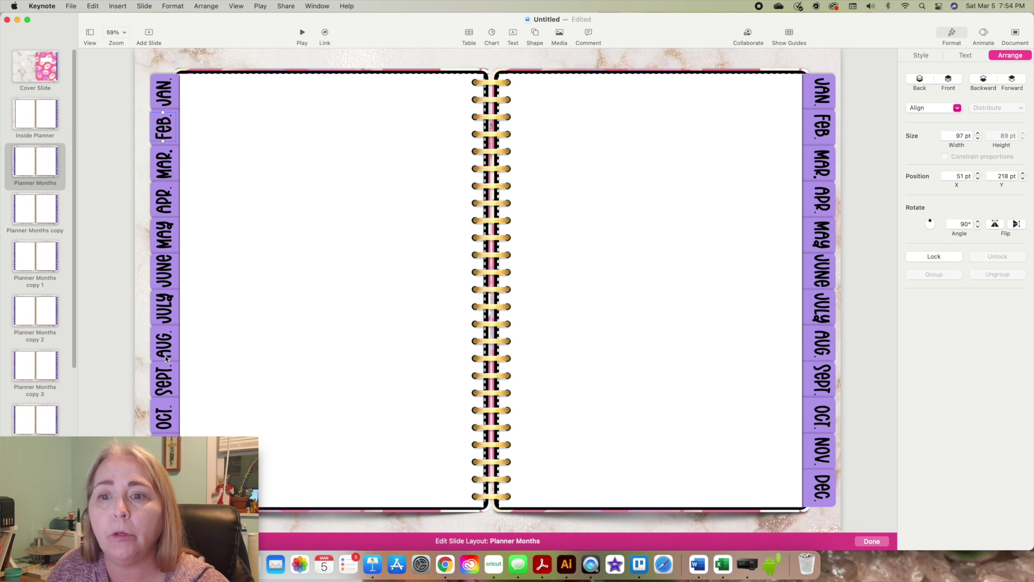
{"action": "left_click", "coordinate": [155, 434]}
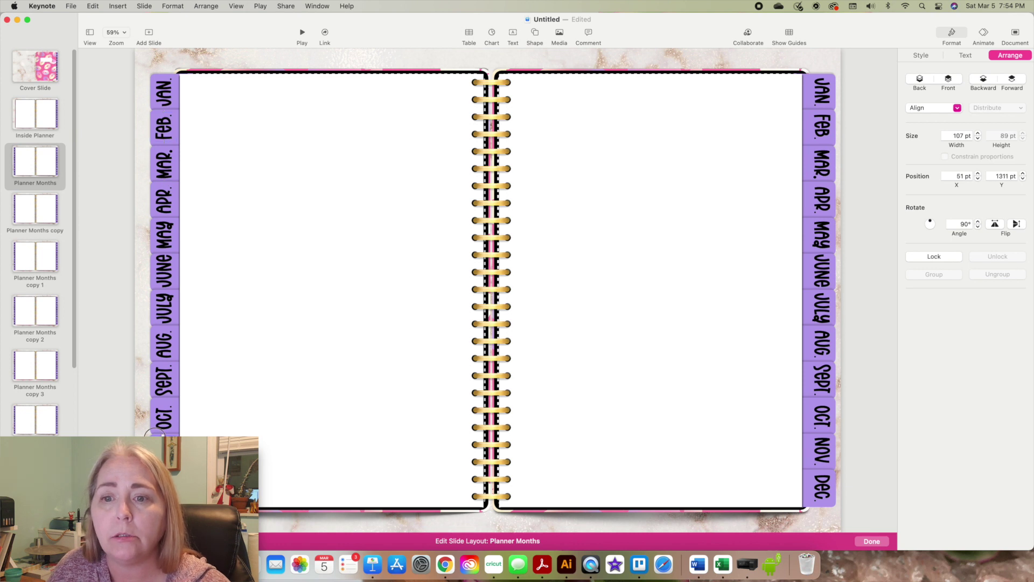
{"action": "left_click", "coordinate": [825, 348]}
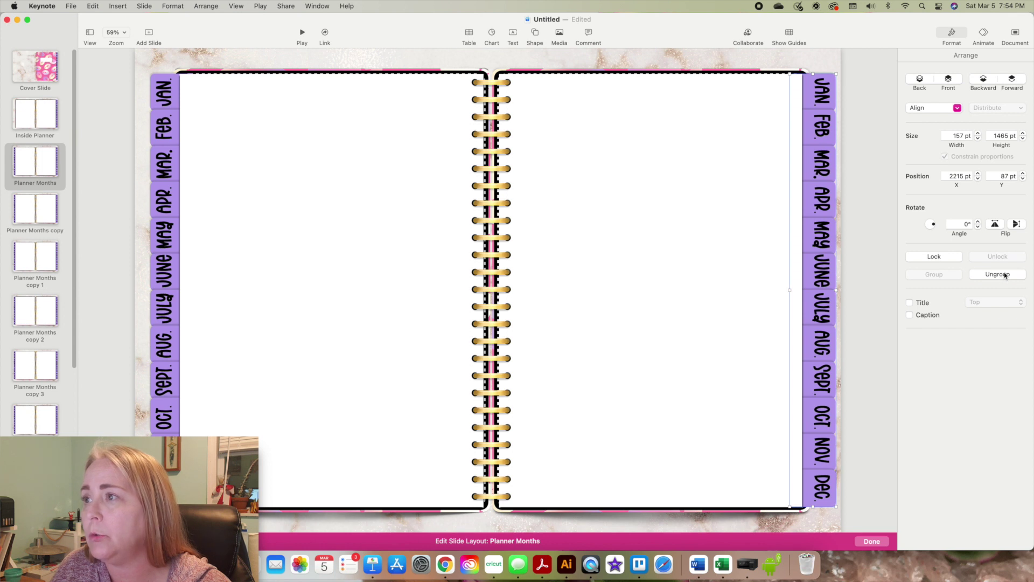
{"action": "left_click", "coordinate": [1005, 275]}
Group the left-hand January tab shape with its label on the Planner Months layout.
{"action": "left_click", "coordinate": [139, 116]}
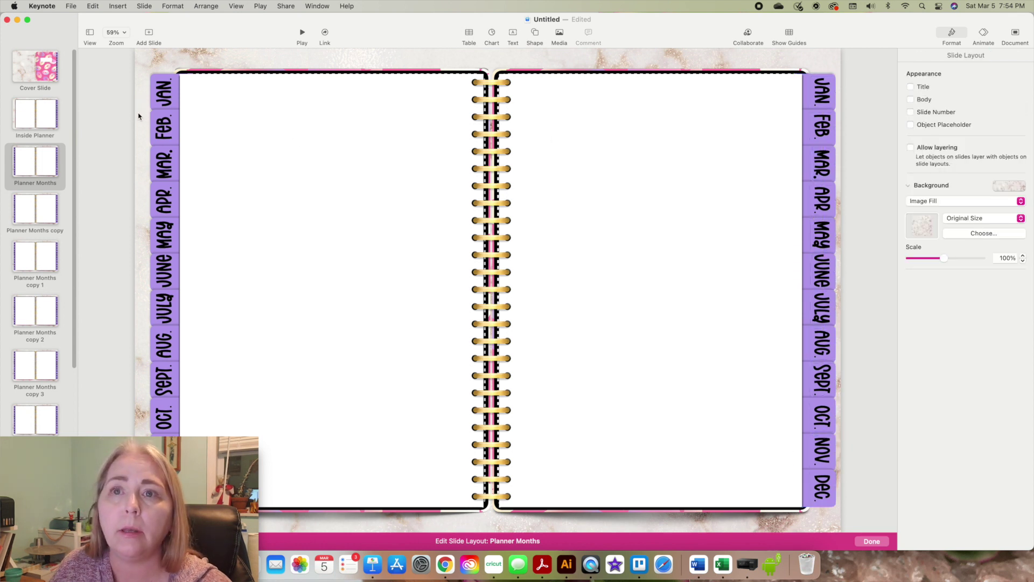
{"action": "left_click_drag", "start_coordinate": [143, 89], "coordinate": [178, 102]}
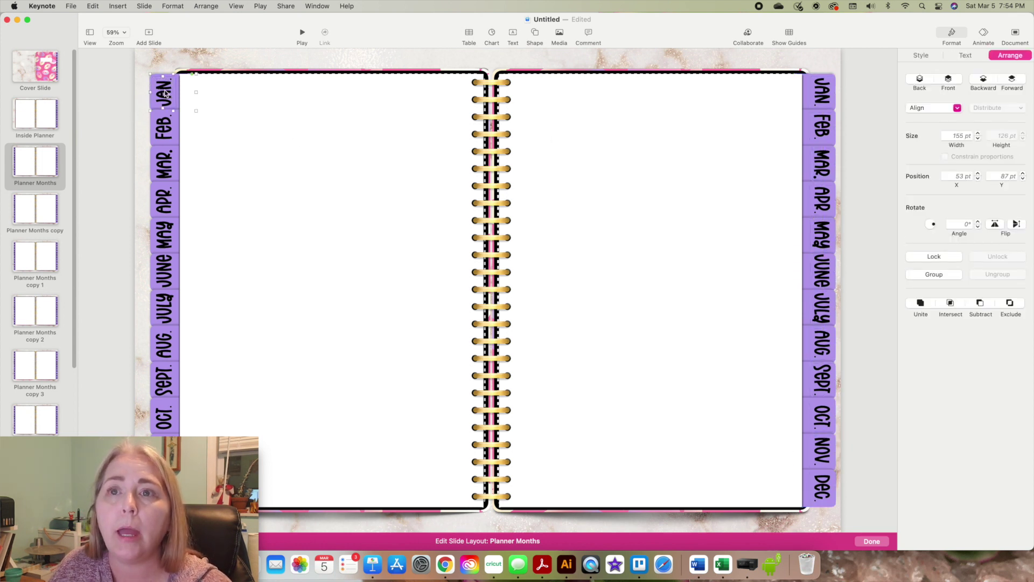
{"action": "left_click", "coordinate": [931, 276]}
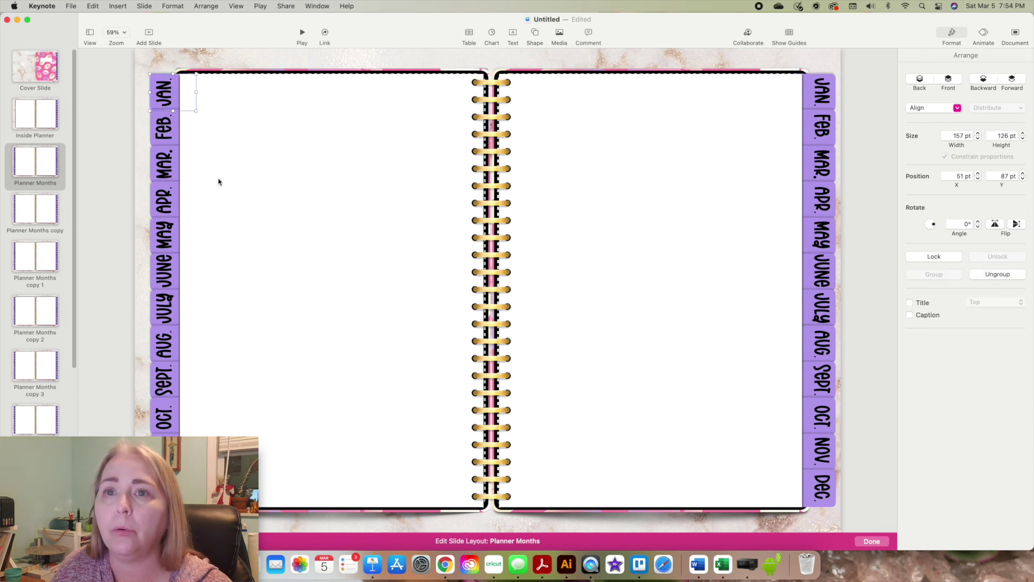
Group the left-hand February and March tab shapes with their respective labels on the Planner Months layout.
{"action": "left_click_drag", "start_coordinate": [141, 108], "coordinate": [215, 172]}
{"action": "left_click", "coordinate": [126, 231]}
{"action": "left_click", "coordinate": [147, 132]}
{"action": "left_click_drag", "start_coordinate": [148, 134], "coordinate": [152, 156]}
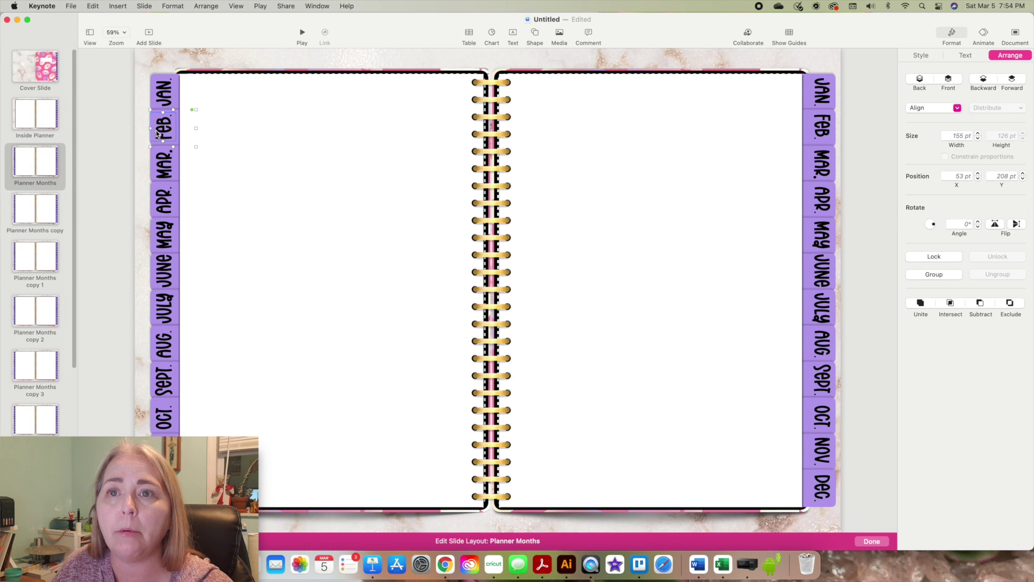
{"action": "left_click", "coordinate": [938, 276]}
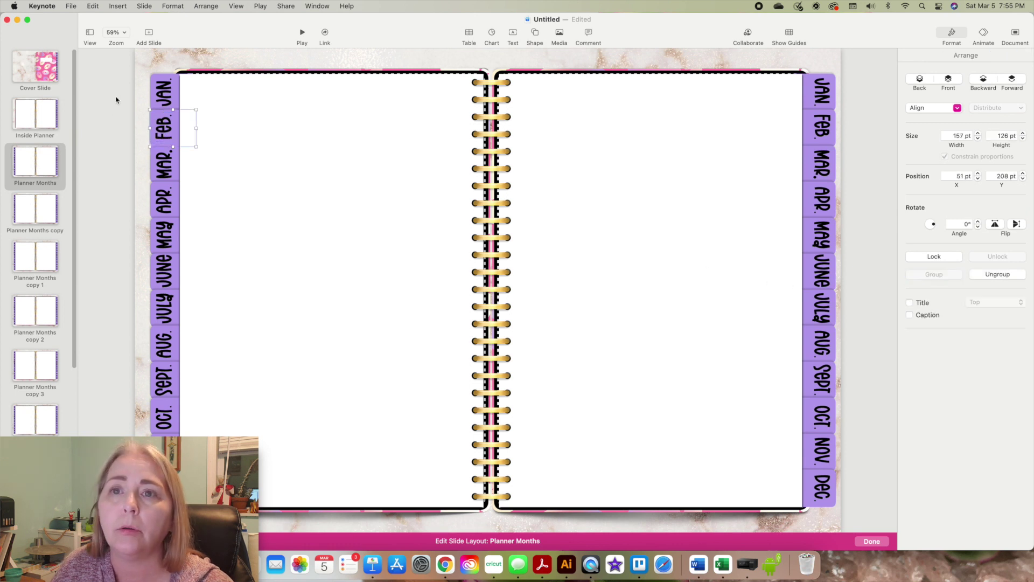
{"action": "left_click_drag", "start_coordinate": [142, 167], "coordinate": [169, 163]}
{"action": "left_click", "coordinate": [926, 277]}
{"action": "left_click_drag", "start_coordinate": [139, 196], "coordinate": [164, 204]}
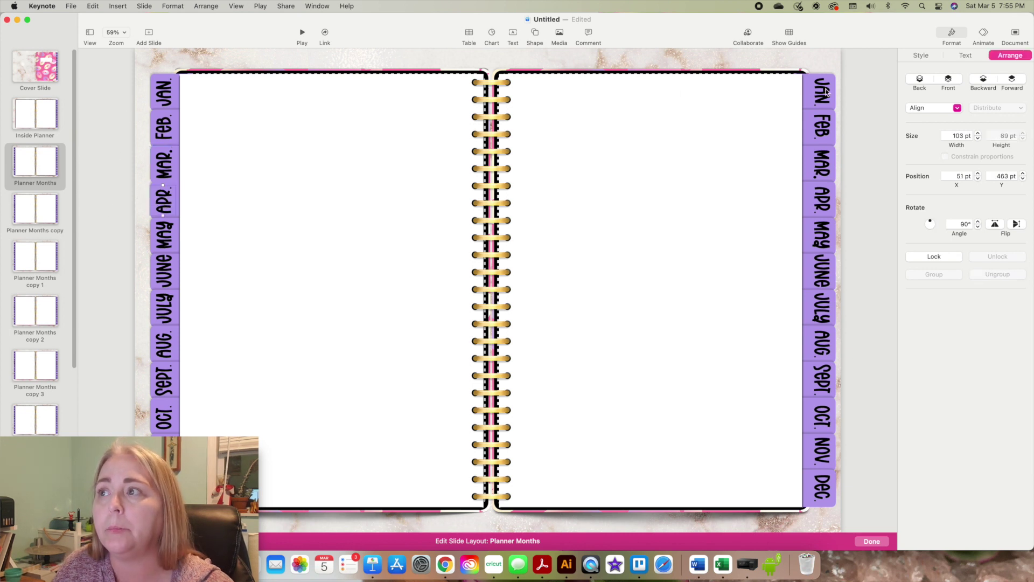
Delete all left-hand tabs after January and the right-hand January tab from the Planner Months layout.
{"action": "left_click_drag", "start_coordinate": [135, 116], "coordinate": [154, 435]}
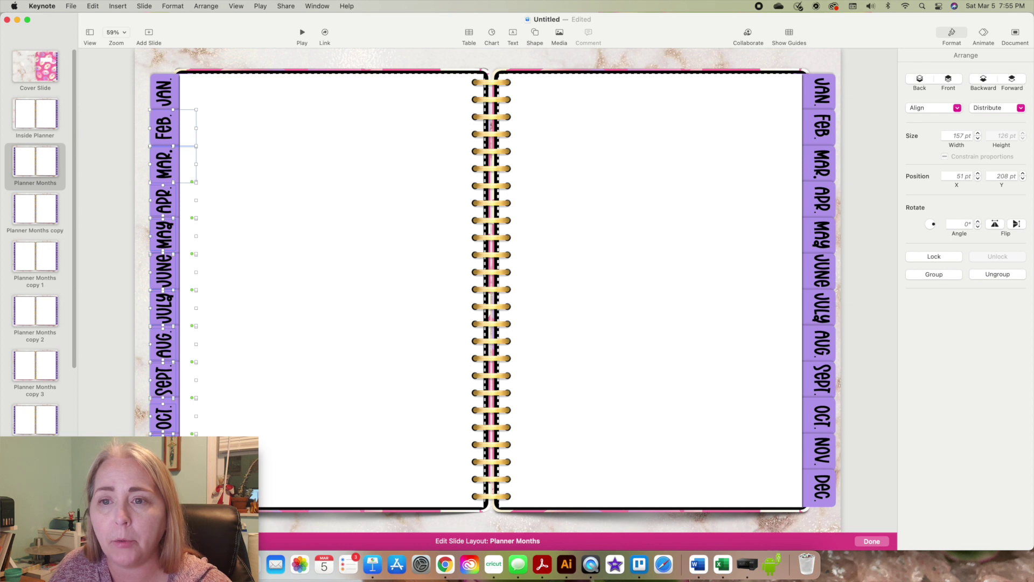
{"action": "key", "text": "Delete"}
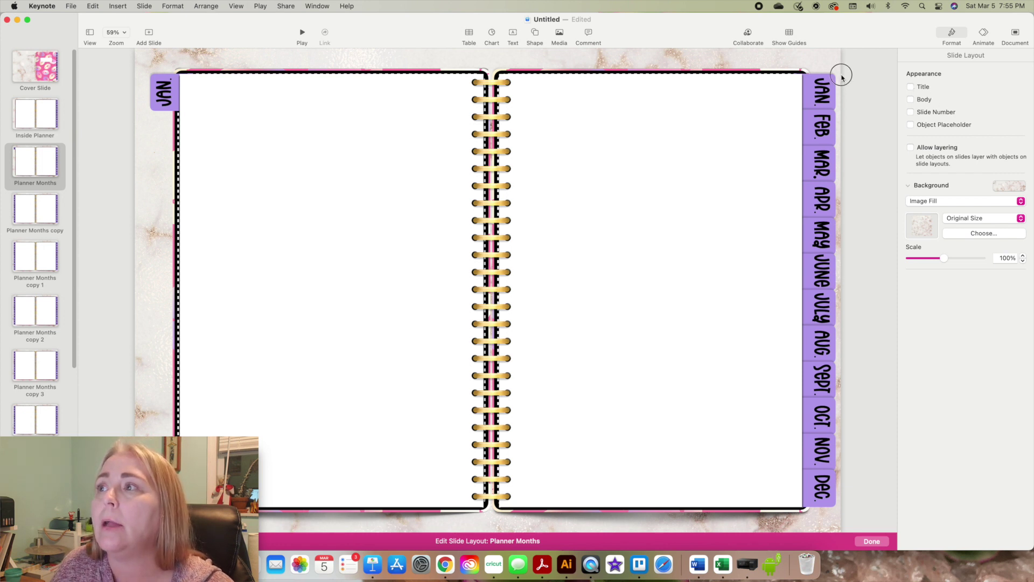
{"action": "left_click", "coordinate": [824, 91]}
{"action": "key", "text": "BackSpace"}
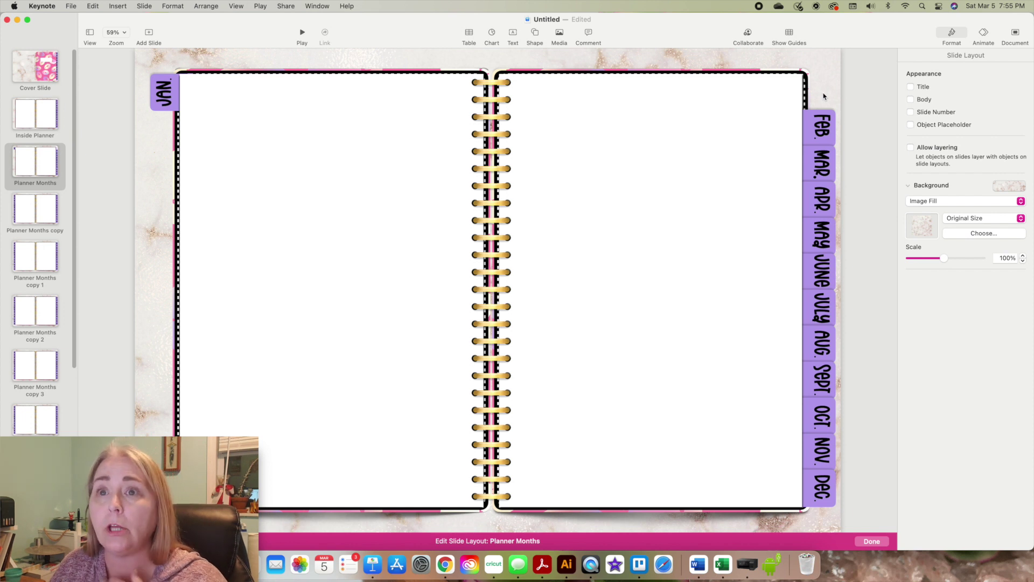
On the Planner Months copy layout, delete every left-hand month tab except February.
{"action": "left_click", "coordinate": [23, 211]}
{"action": "left_click", "coordinate": [40, 213]}
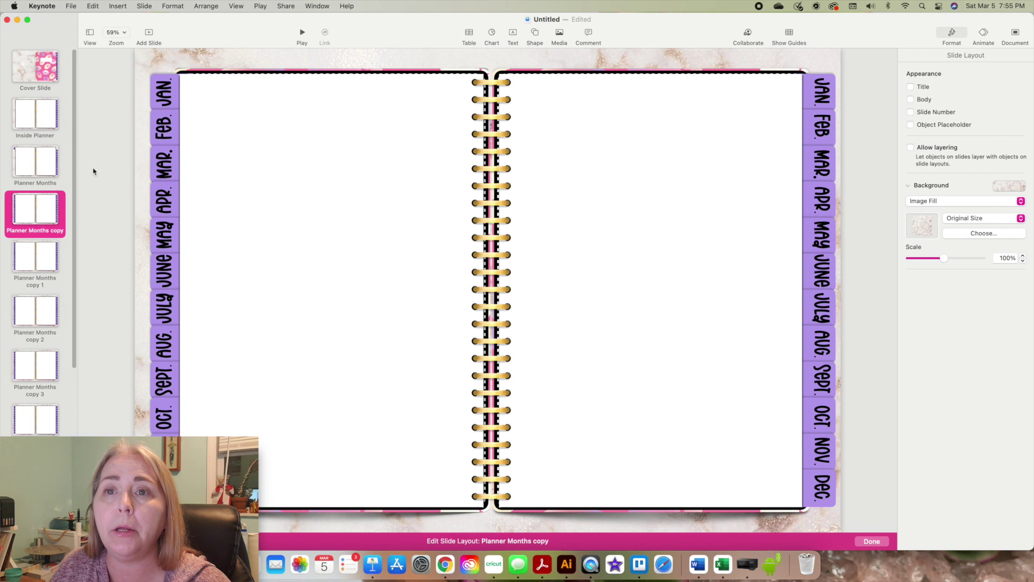
{"action": "left_click", "coordinate": [158, 89]}
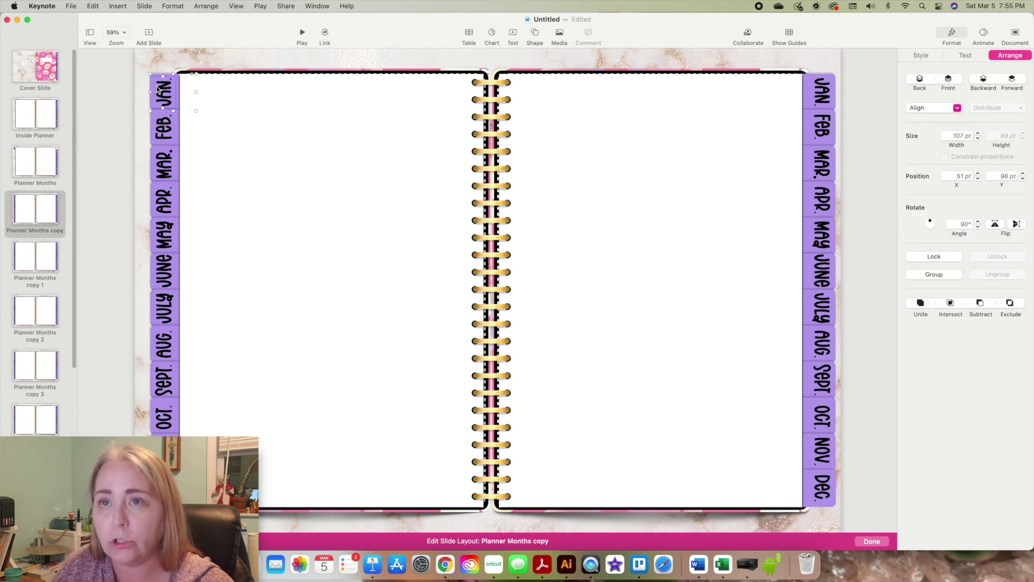
{"action": "key", "text": "BackSpace"}
{"action": "left_click_drag", "start_coordinate": [134, 165], "coordinate": [178, 435]}
{"action": "key", "text": "BackSpace"}
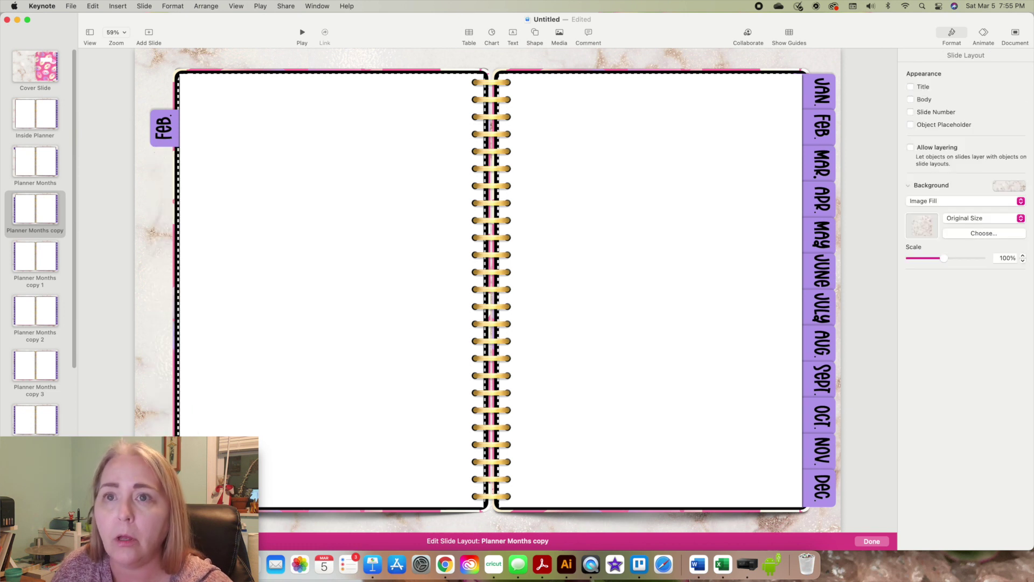
Ungroup the right-hand month tabs on Planner Months copy and delete the January and February tabs there.
{"action": "left_click", "coordinate": [828, 69]}
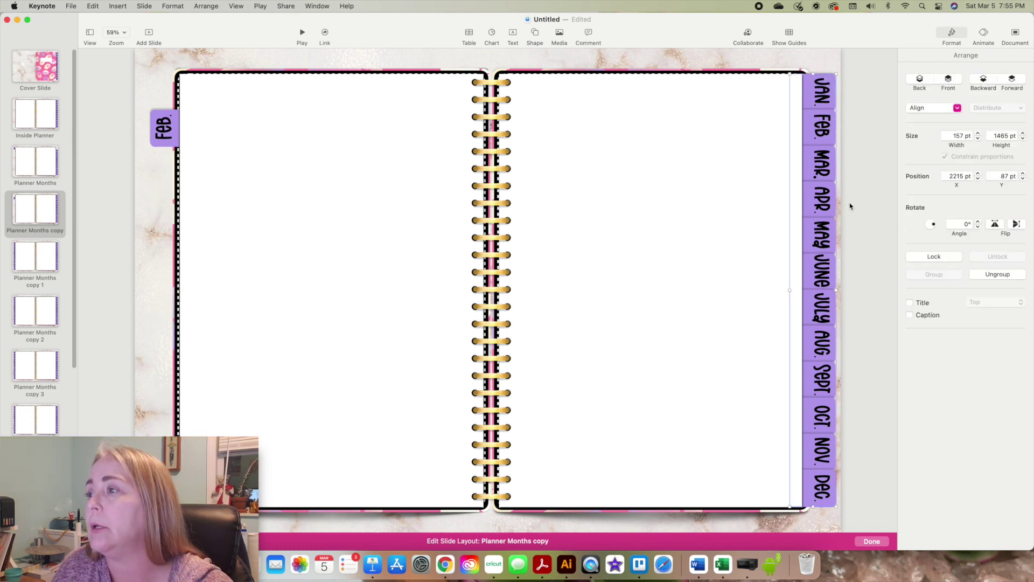
{"action": "left_click", "coordinate": [1017, 276]}
{"action": "left_click", "coordinate": [853, 81]}
{"action": "left_click", "coordinate": [826, 81]}
{"action": "left_click", "coordinate": [819, 125], "text": "shift"}
{"action": "key", "text": "Delete"}
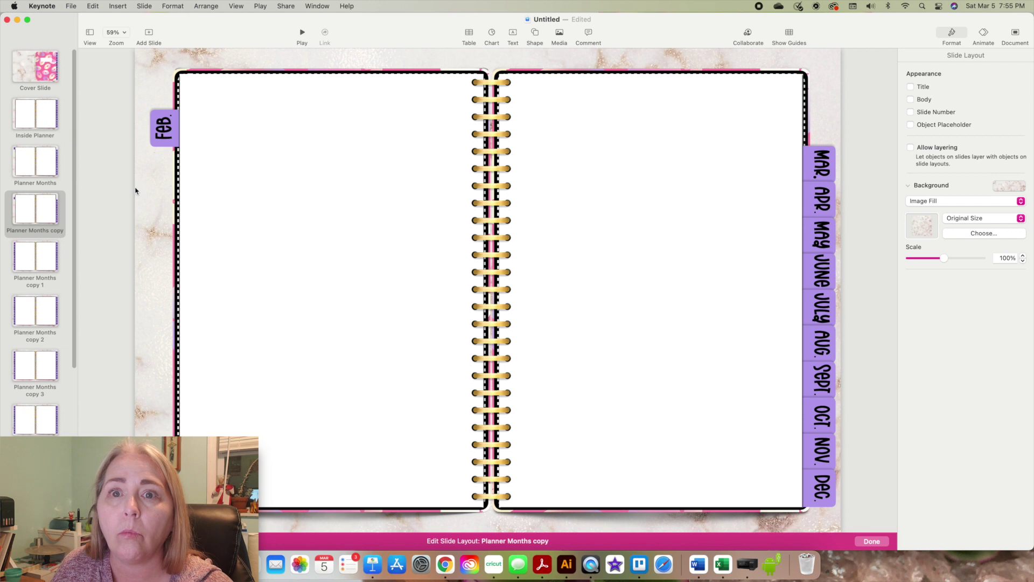
Copy the grouped January tab from Planner Months into Planner Months copy and send it backward behind the left page.
{"action": "left_click", "coordinate": [38, 261]}
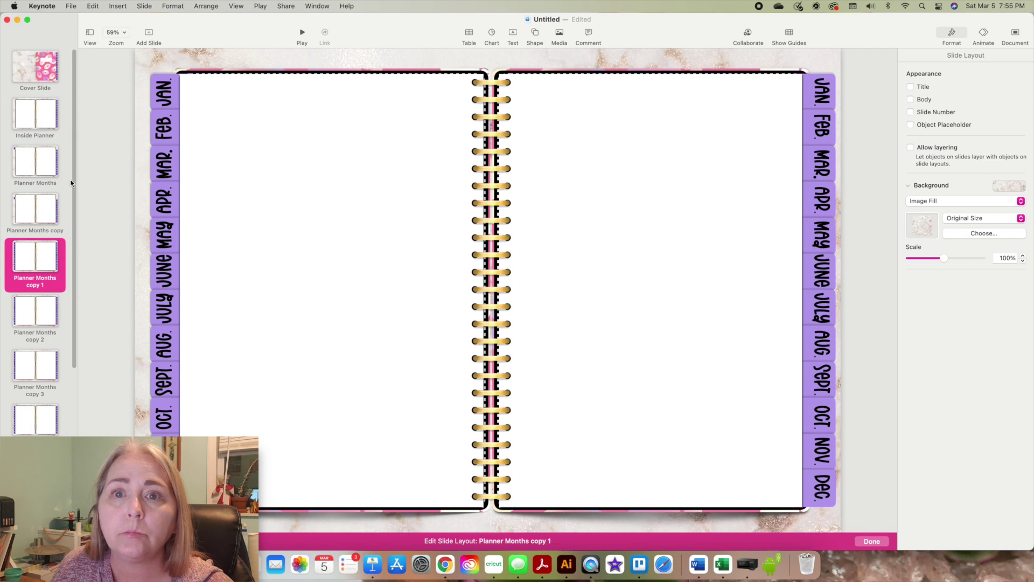
{"action": "left_click", "coordinate": [50, 210]}
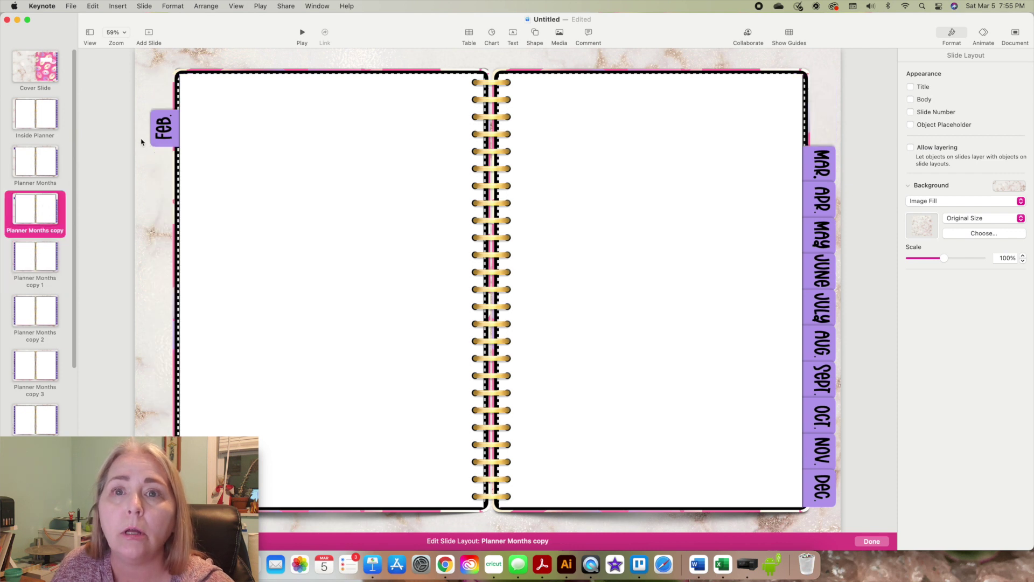
{"action": "left_click", "coordinate": [33, 174]}
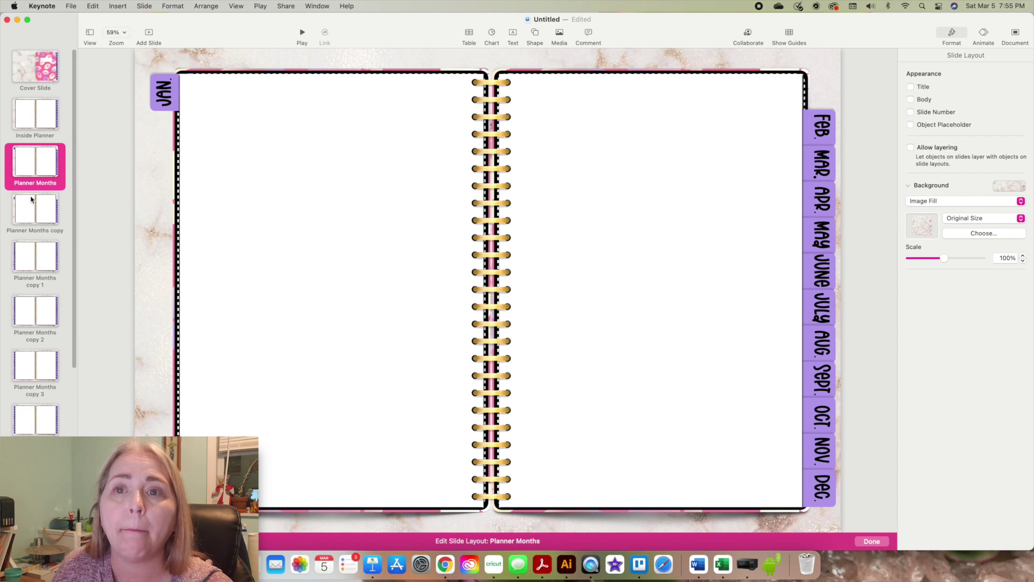
{"action": "left_click", "coordinate": [161, 91]}
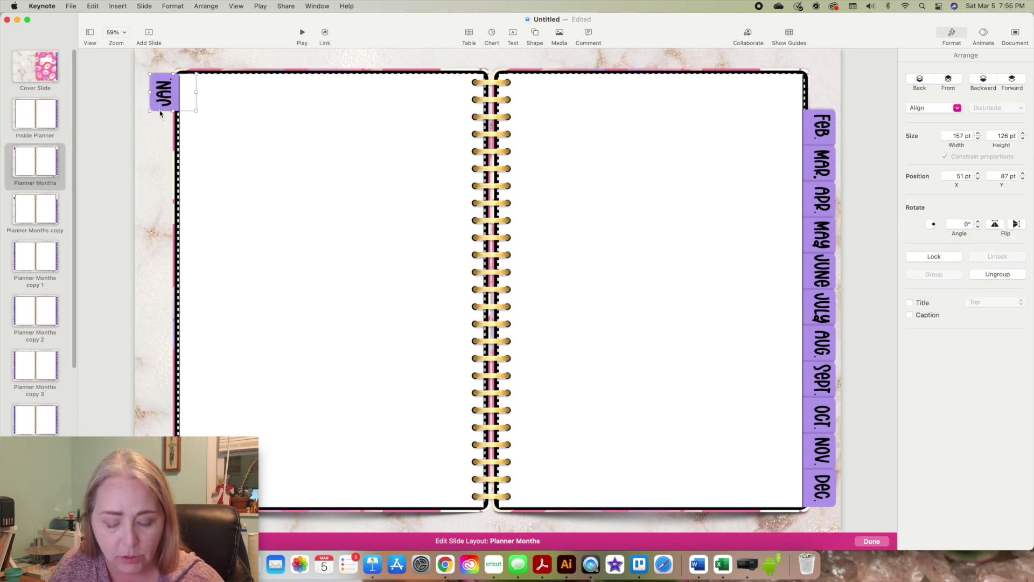
{"action": "left_click", "coordinate": [33, 218]}
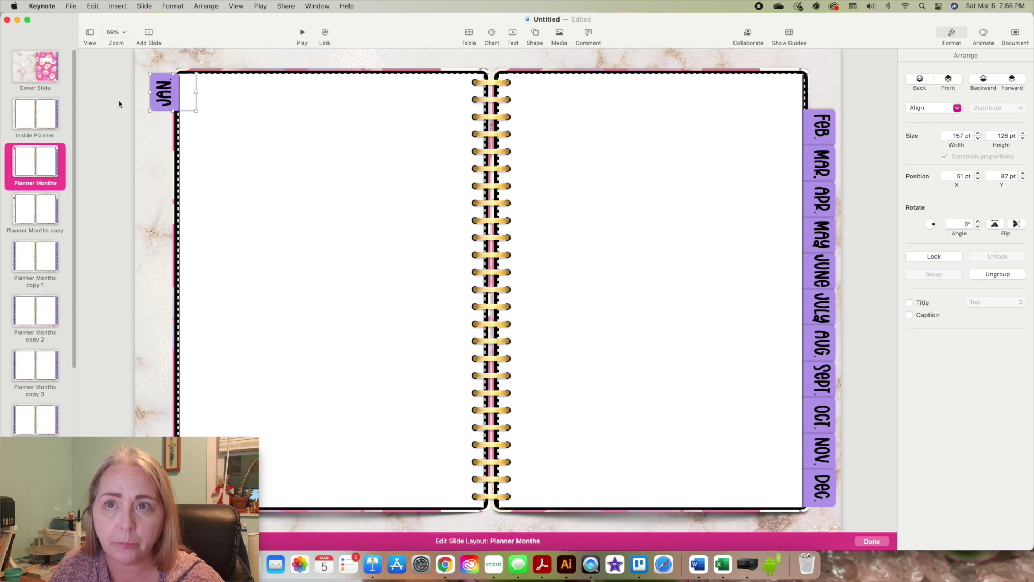
{"action": "key", "text": "Down"}
{"action": "key", "text": "super+v"}
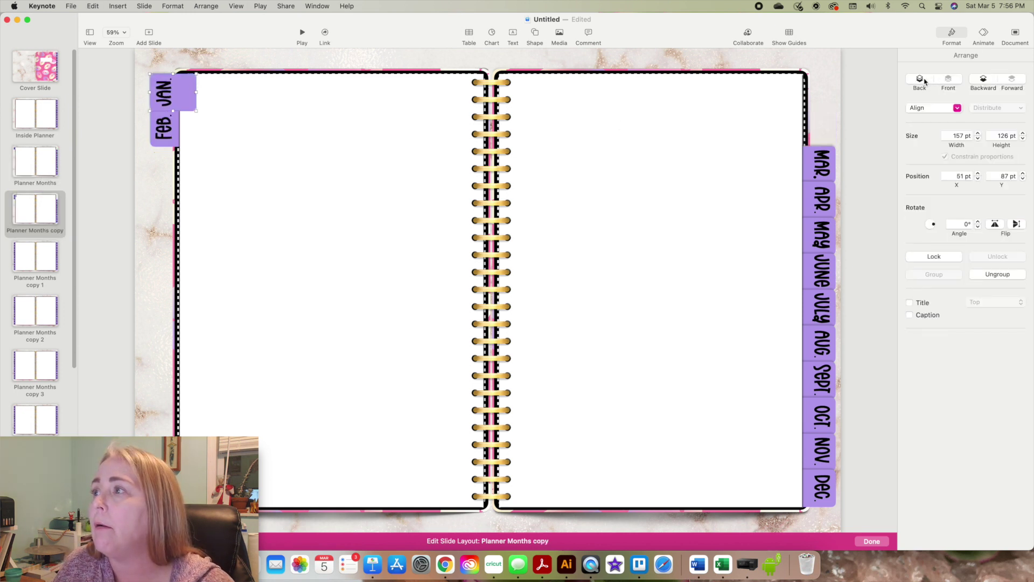
{"action": "left_click", "coordinate": [985, 81]}
{"action": "left_click", "coordinate": [985, 80]}
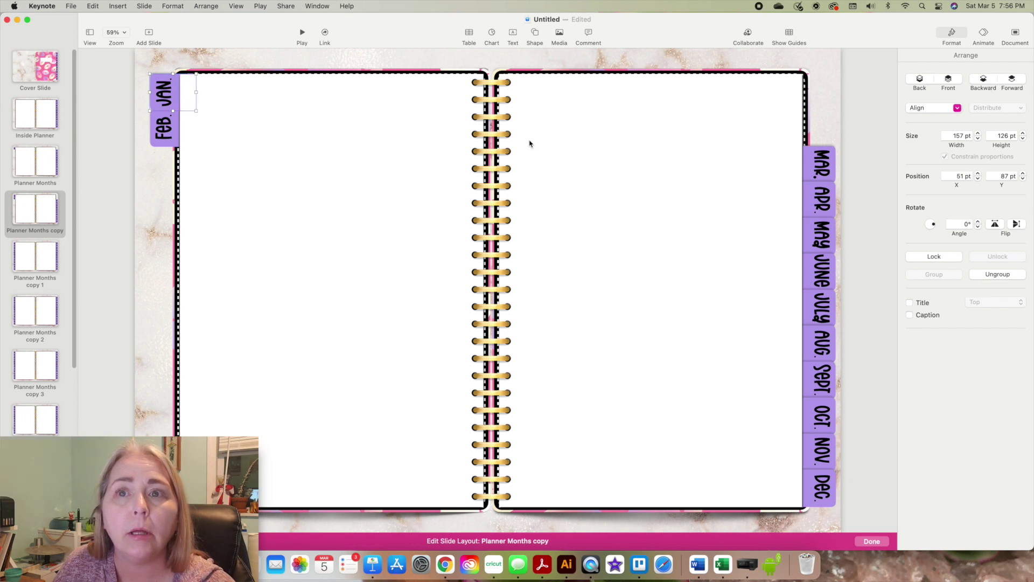
{"action": "left_click", "coordinate": [157, 169]}
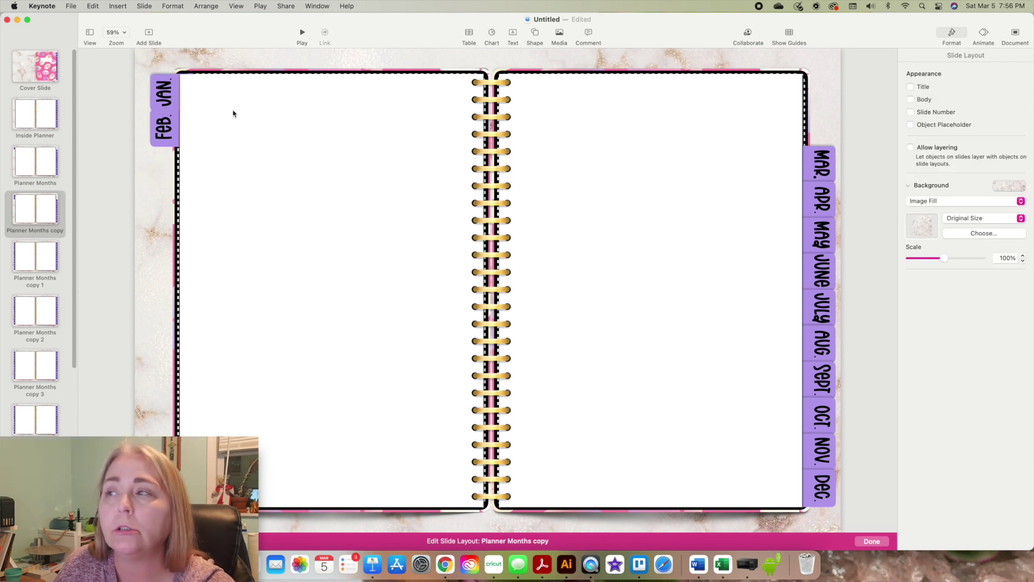
Send the pasted January tab several more levels backward on the Planner Months copy layout.
{"action": "left_click", "coordinate": [160, 88]}
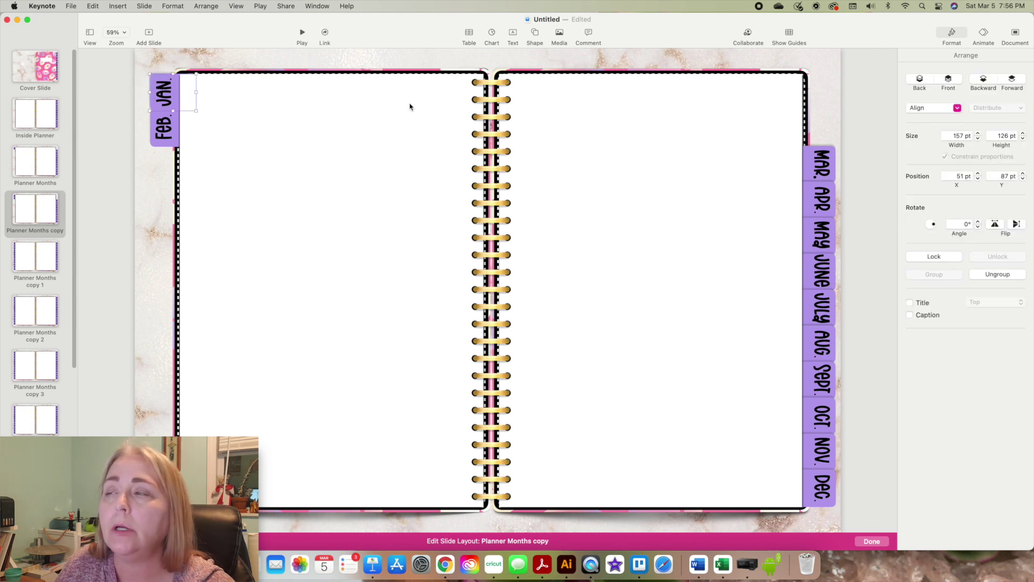
{"action": "left_click", "coordinate": [986, 81]}
{"action": "left_click", "coordinate": [985, 81]}
{"action": "left_click", "coordinate": [985, 81]}
{"action": "left_click", "coordinate": [985, 81]}
{"action": "left_click", "coordinate": [986, 81]}
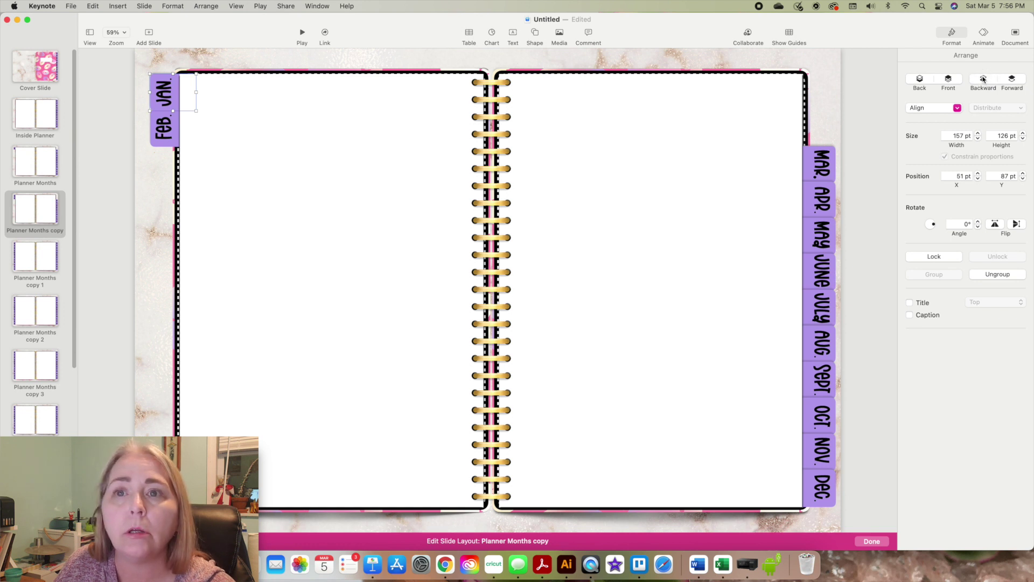
{"action": "left_click", "coordinate": [983, 80]}
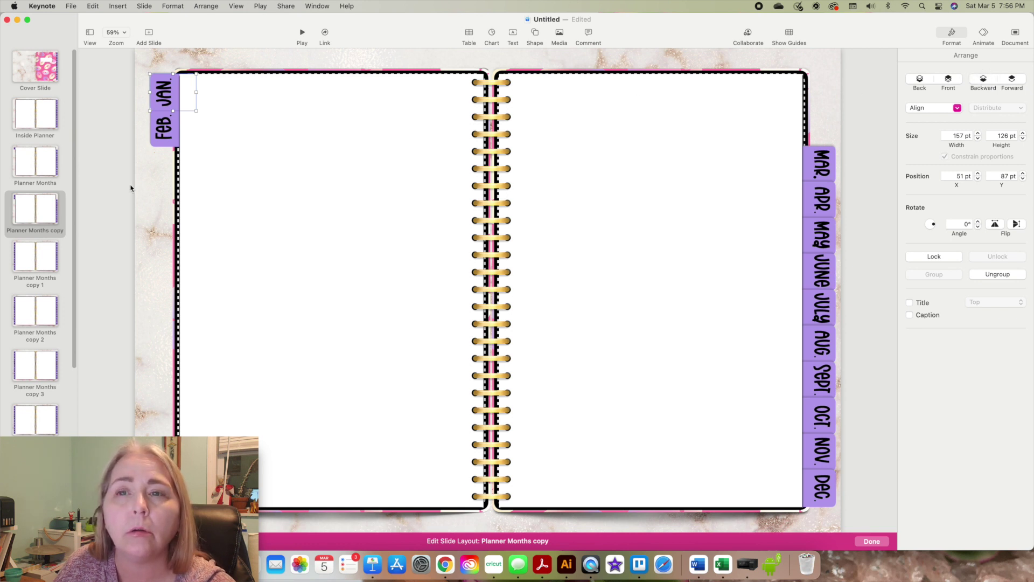
Restack the left-hand February tab by bringing it to the front and sending it backward behind the page.
{"action": "left_click", "coordinate": [145, 134]}
{"action": "left_click", "coordinate": [161, 129]}
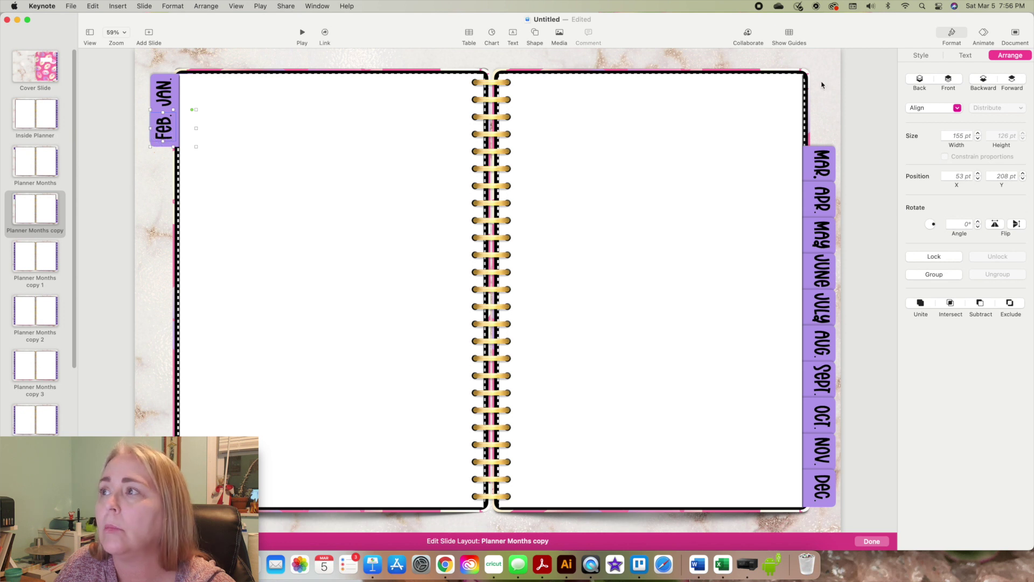
{"action": "left_click", "coordinate": [1012, 81]}
{"action": "left_click", "coordinate": [1013, 81]}
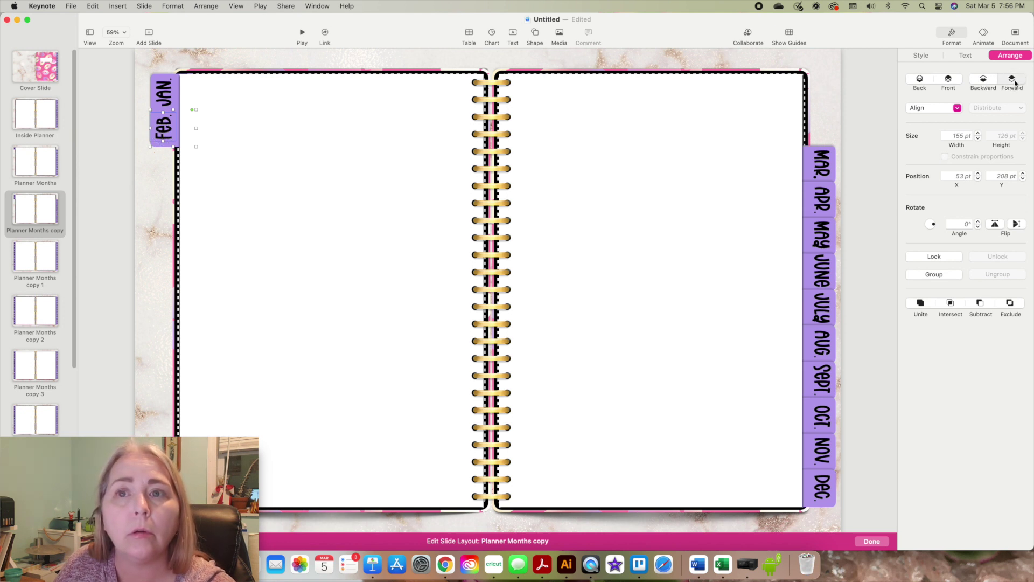
{"action": "left_click", "coordinate": [949, 81]}
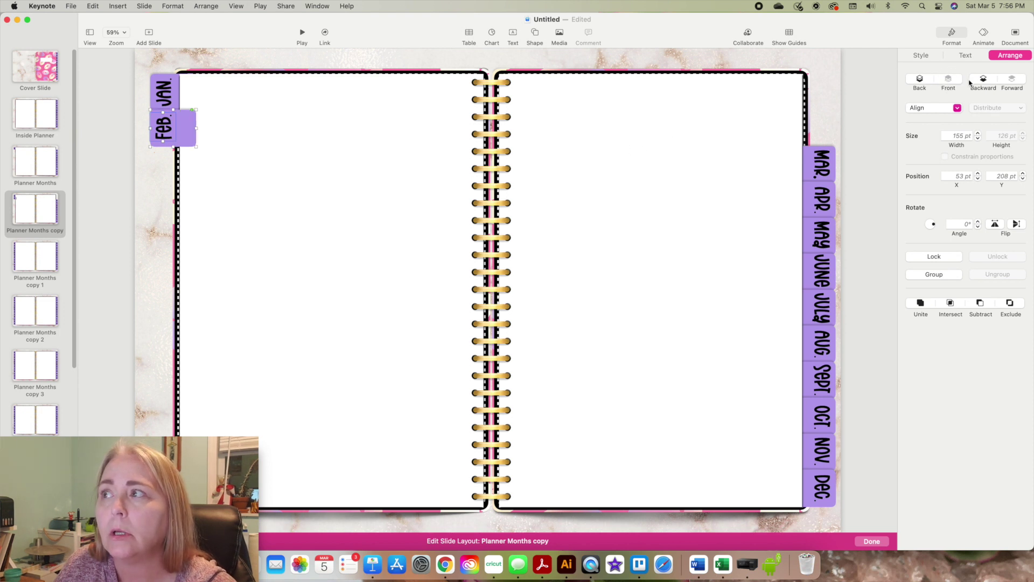
{"action": "left_click", "coordinate": [985, 81]}
{"action": "left_click", "coordinate": [985, 80]}
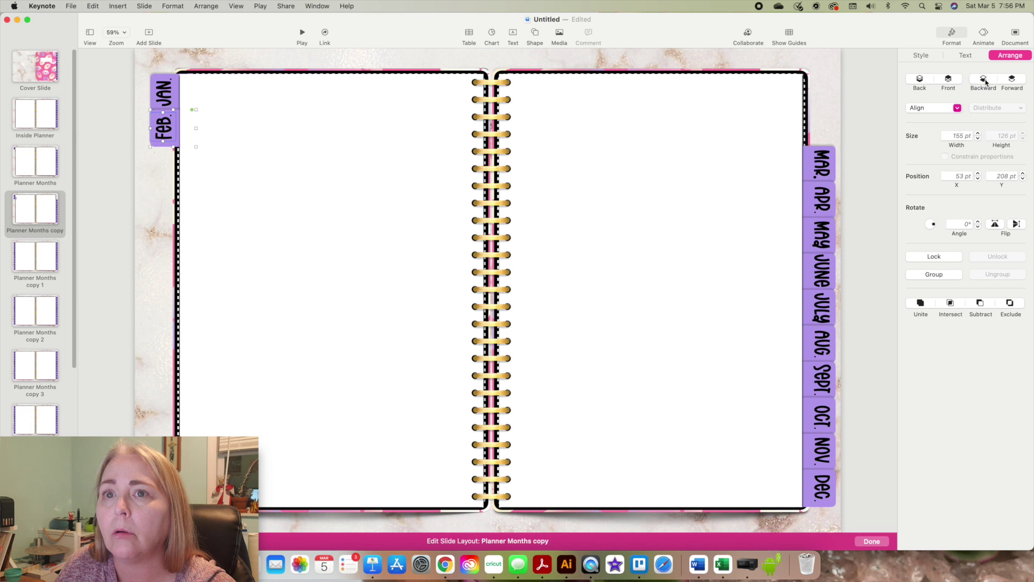
{"action": "left_click", "coordinate": [119, 204]}
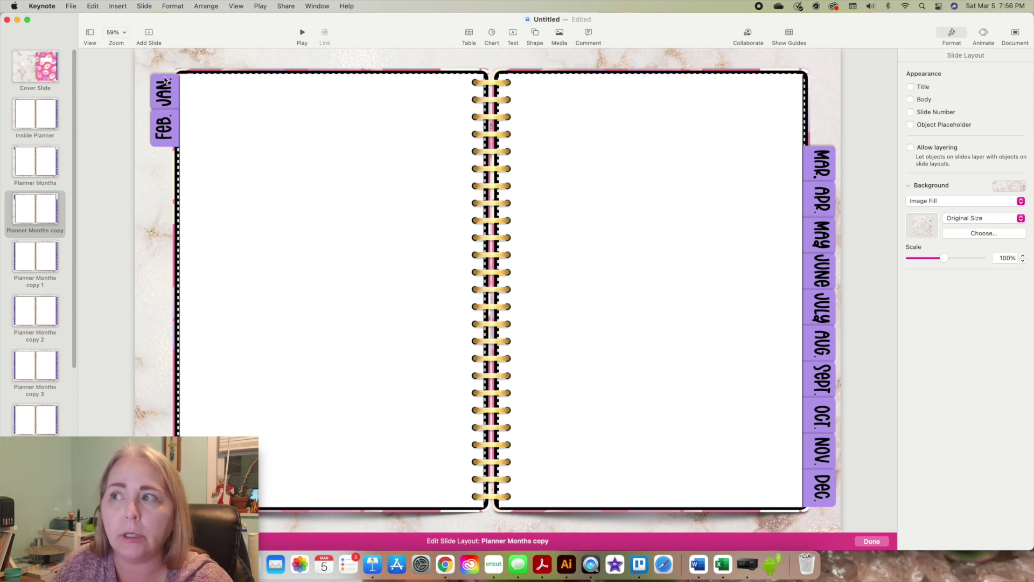
On the Planner Months copy 1 layout, delete all left-hand month tabs after March.
{"action": "left_click", "coordinate": [26, 261]}
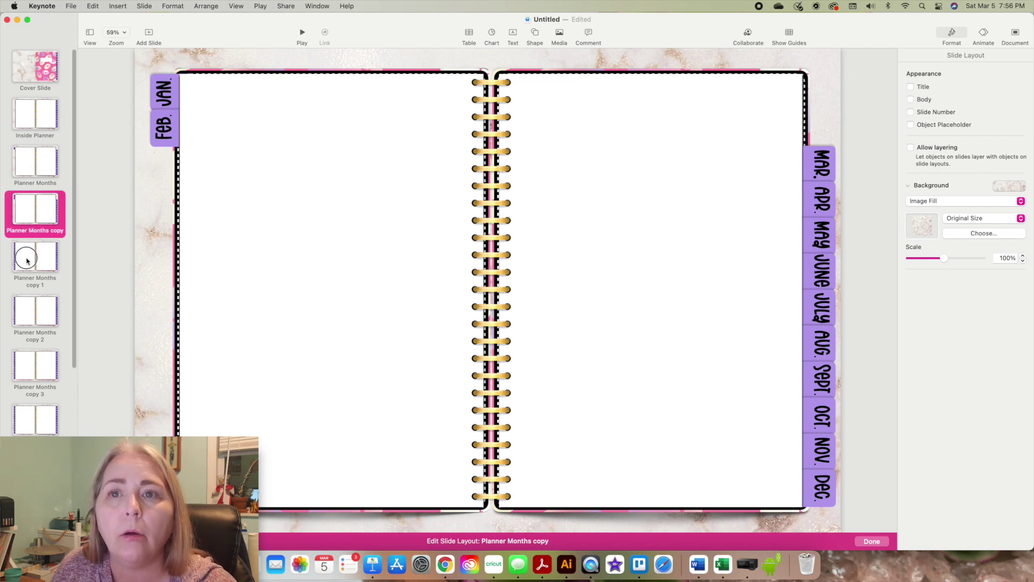
{"action": "key", "text": "Down"}
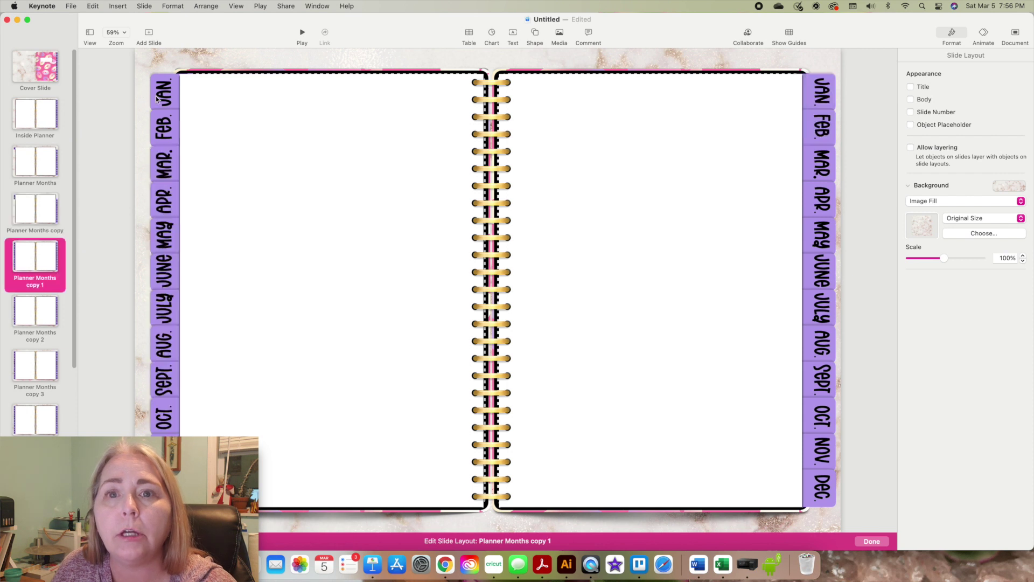
{"action": "left_click_drag", "start_coordinate": [143, 196], "coordinate": [159, 431]}
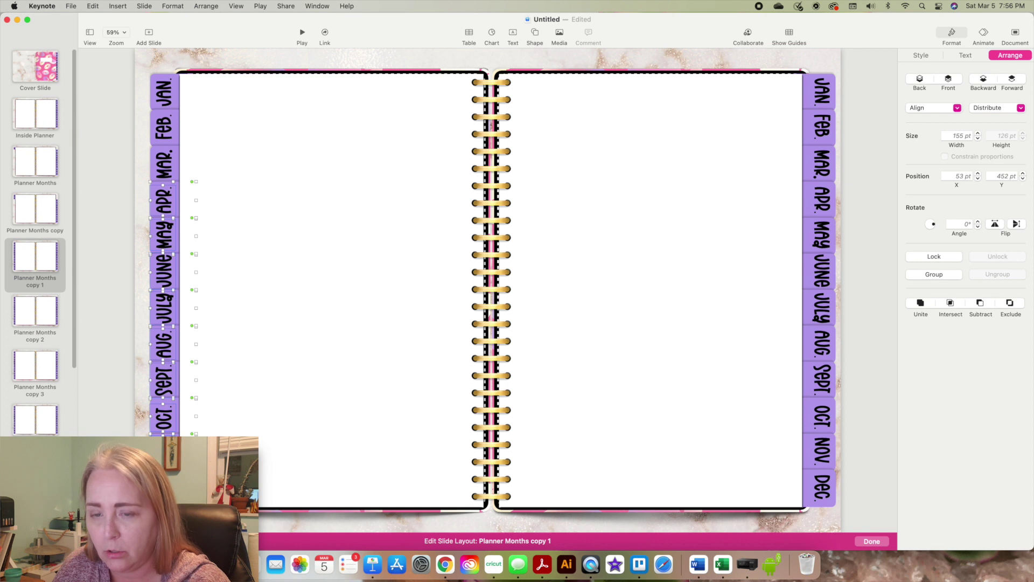
{"action": "key", "text": "Delete"}
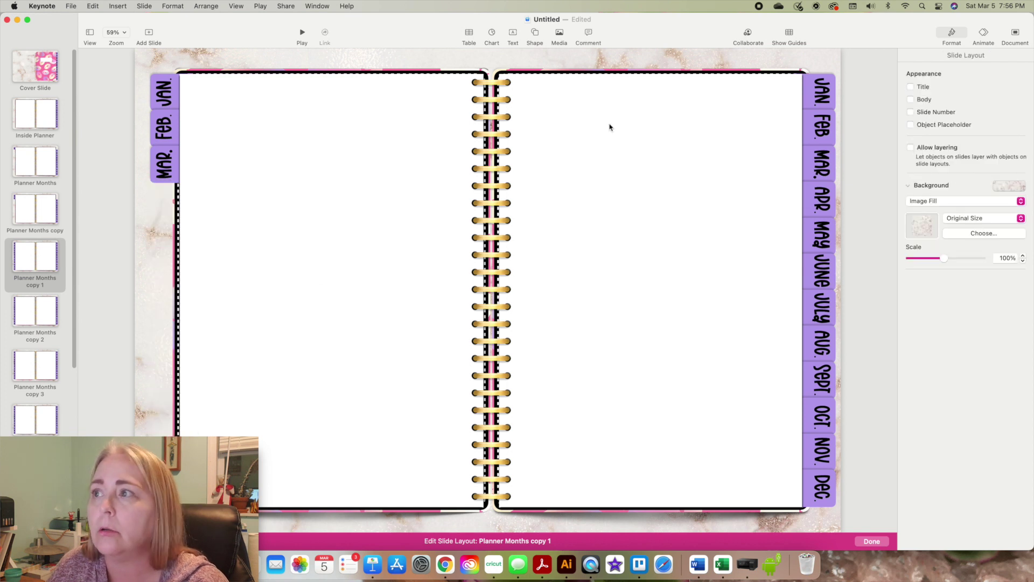
Ungroup the right-hand month tabs on Planner Months copy 1 and delete the January, February and March tabs.
{"action": "left_click", "coordinate": [830, 81]}
{"action": "left_click", "coordinate": [997, 274]}
{"action": "left_click", "coordinate": [848, 82]}
{"action": "left_click", "coordinate": [823, 123]}
{"action": "left_click", "coordinate": [823, 127], "text": "shift"}
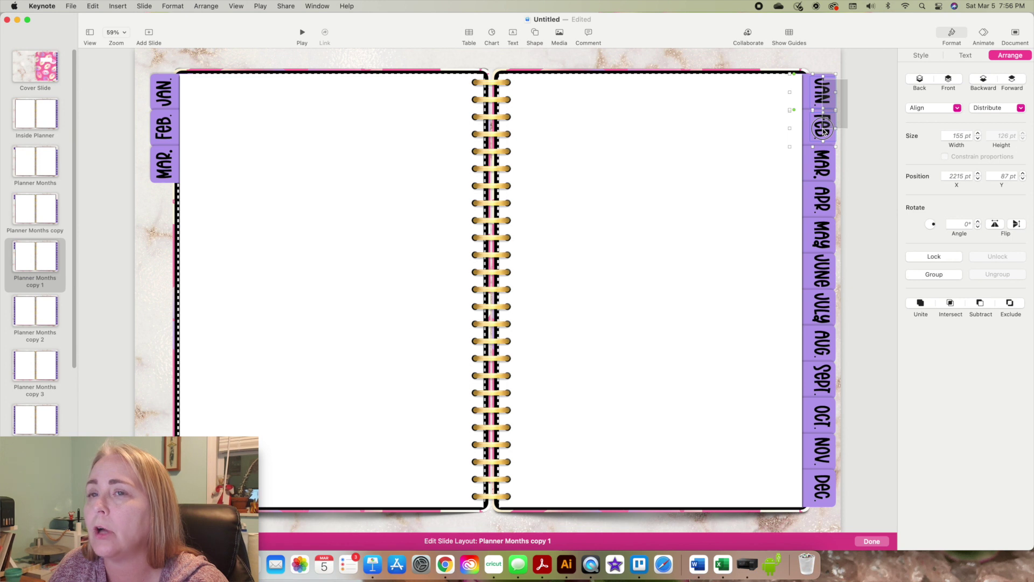
{"action": "left_click", "coordinate": [823, 164], "text": "shift"}
{"action": "key", "text": "Delete"}
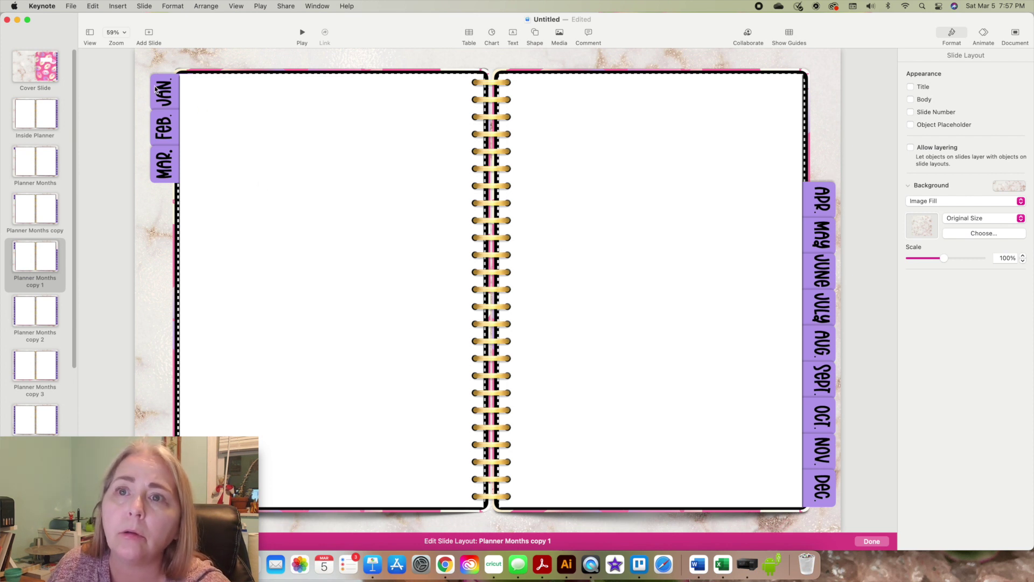
Try restacking the left-hand January and February tabs one level backward and forward.
{"action": "left_click_drag", "start_coordinate": [131, 78], "coordinate": [164, 120]}
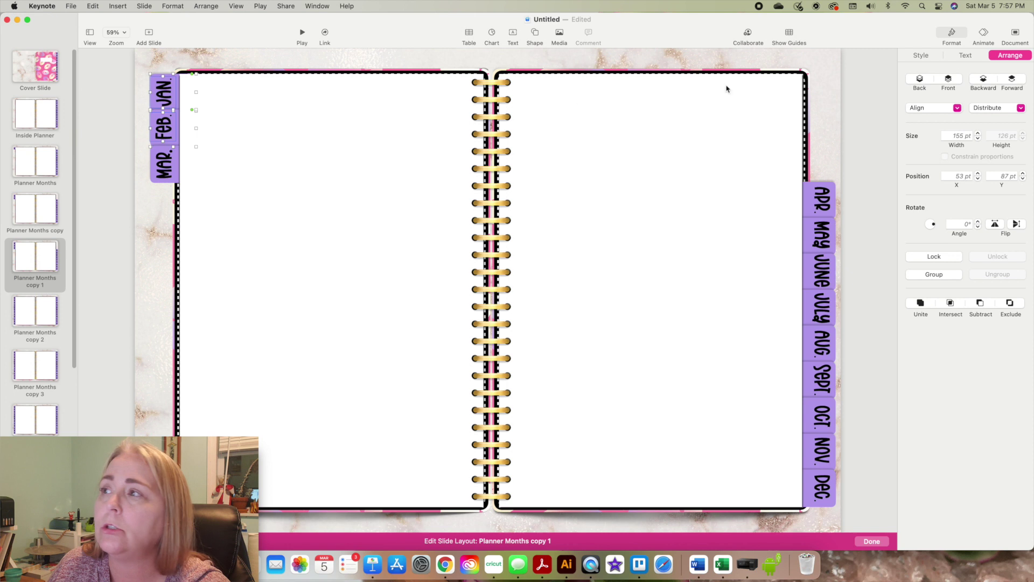
{"action": "left_click", "coordinate": [986, 82]}
{"action": "left_click", "coordinate": [1012, 81]}
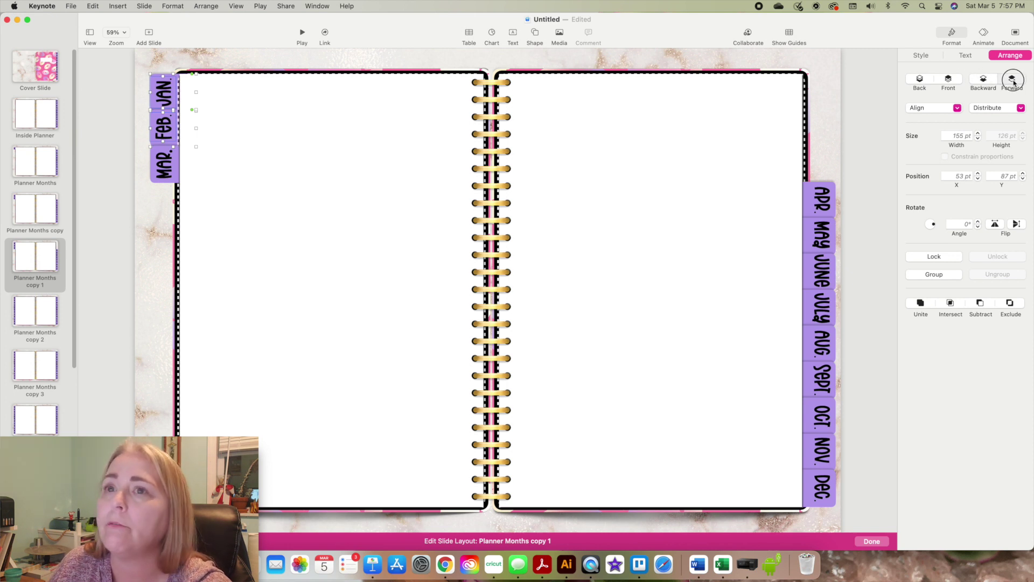
{"action": "left_click", "coordinate": [128, 198]}
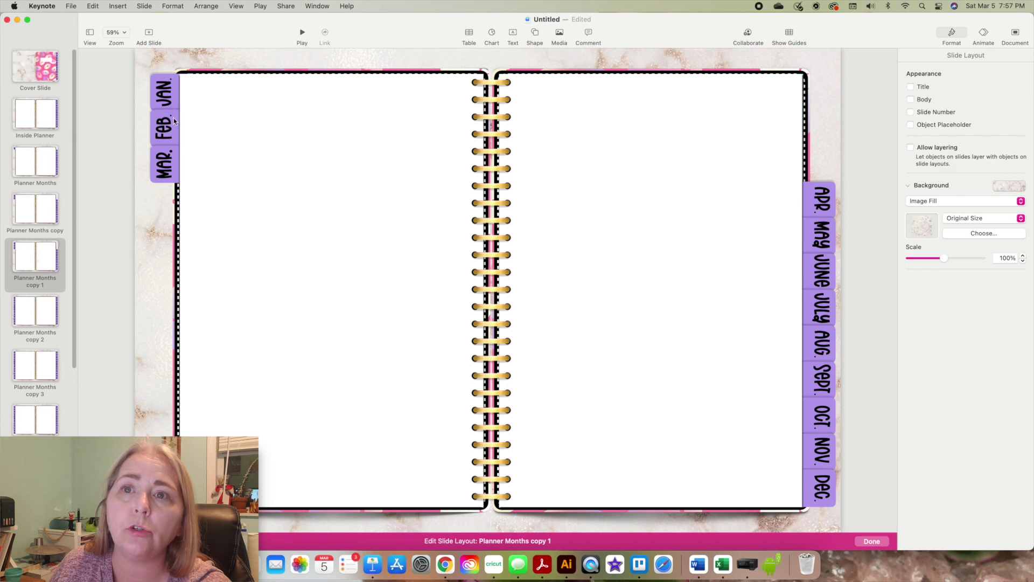
On the Planner Months copy 2 layout, delete all left-hand month tabs after April.
{"action": "left_click", "coordinate": [52, 278]}
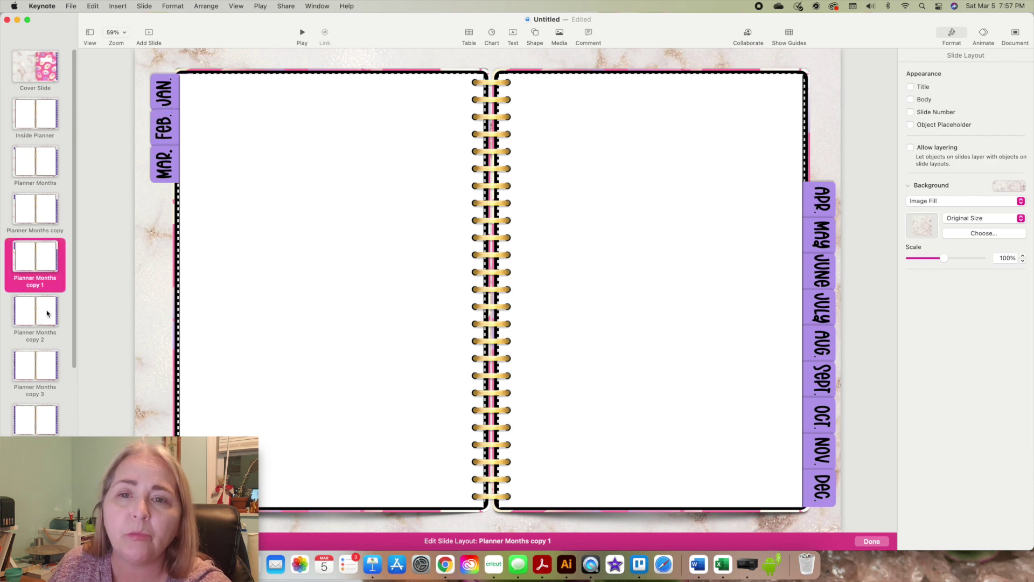
{"action": "left_click", "coordinate": [36, 324]}
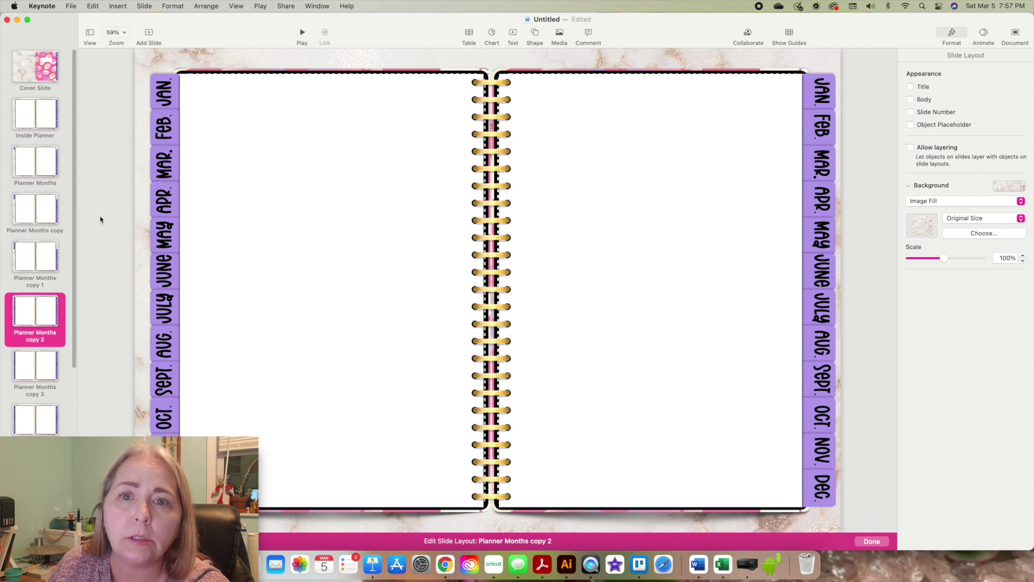
{"action": "left_click_drag", "start_coordinate": [141, 245], "coordinate": [168, 447]}
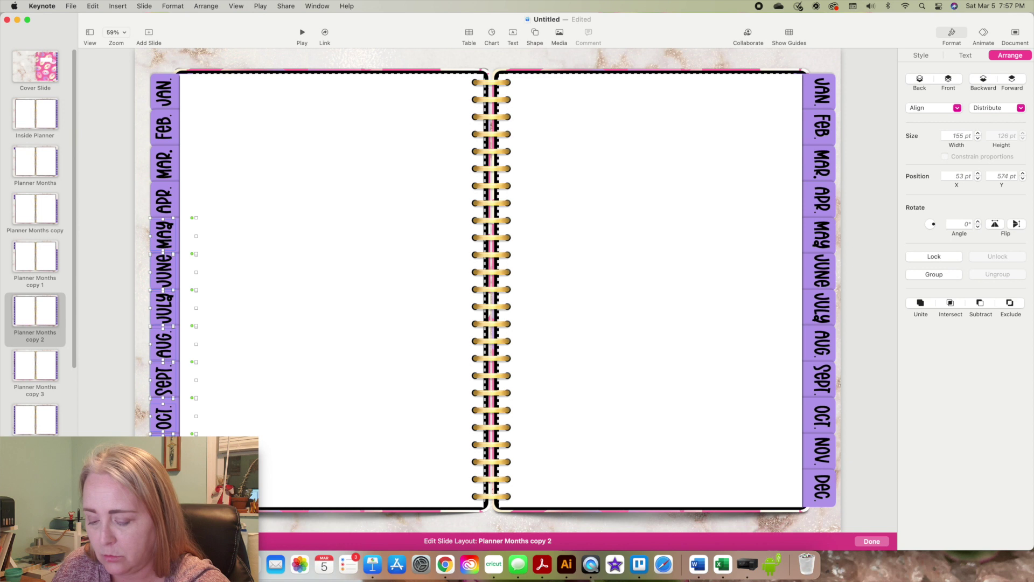
{"action": "key", "text": "Delete"}
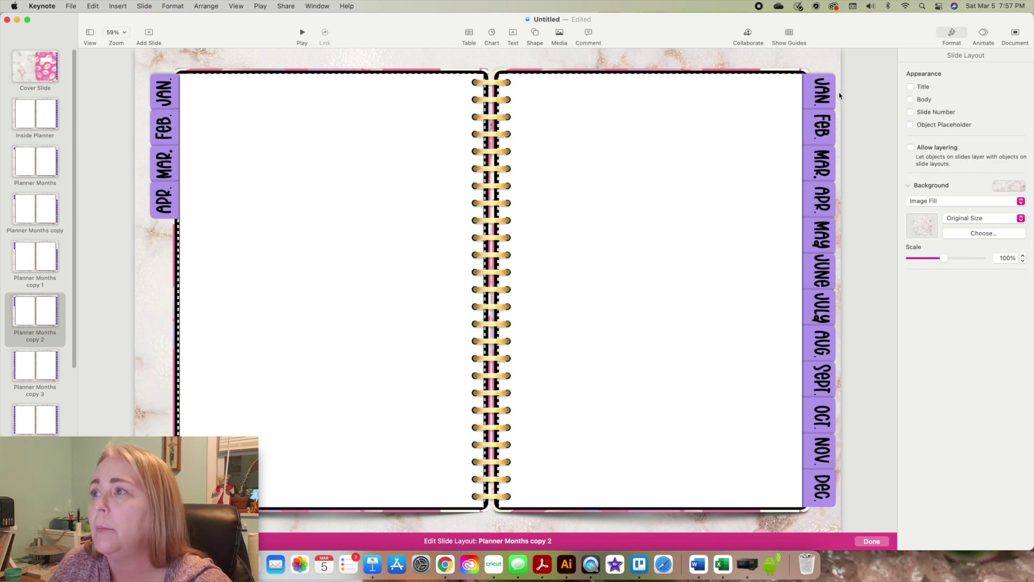
Delete the right-hand January through April tabs on the Planner Months copy 2 layout.
{"action": "left_click_drag", "start_coordinate": [846, 98], "coordinate": [830, 506]}
{"action": "left_click_drag", "start_coordinate": [848, 75], "coordinate": [827, 194]}
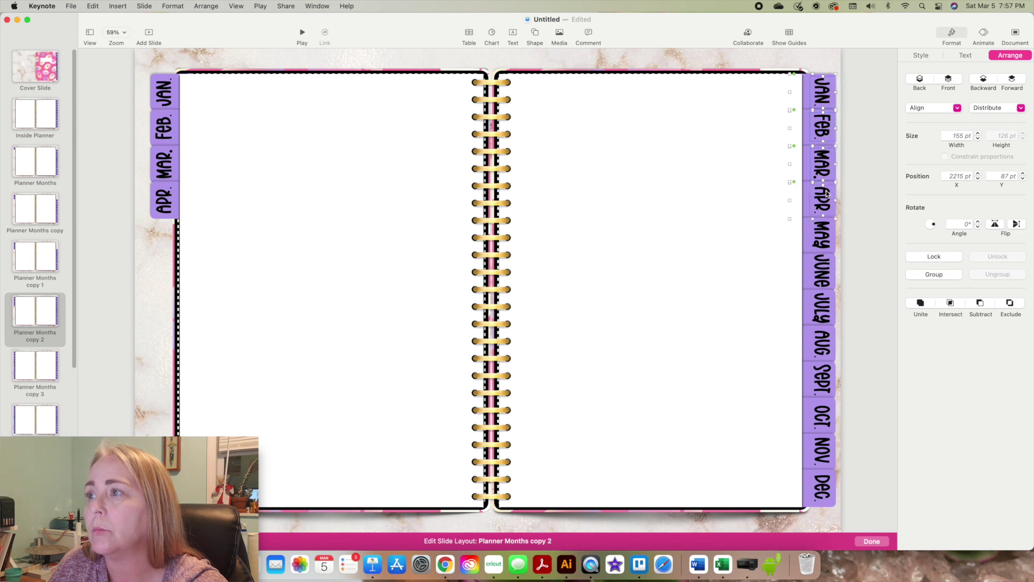
{"action": "key", "text": "BackSpace"}
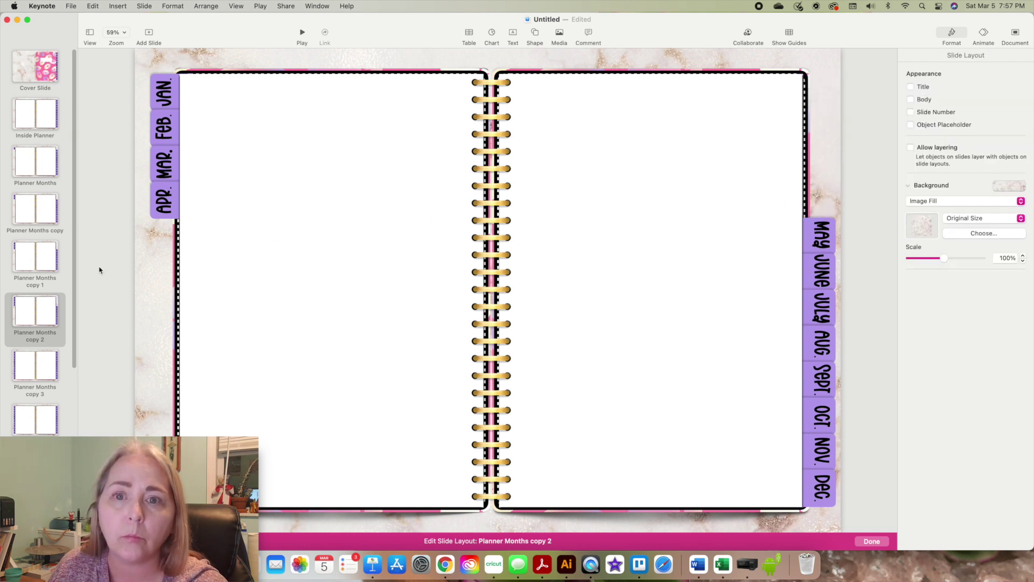
On the Planner Months copy 3 layout, delete all left-hand month tabs after May.
{"action": "scroll", "coordinate": [46, 319], "scroll_direction": "down", "scroll_amount": 2}
{"action": "left_click", "coordinate": [39, 339]}
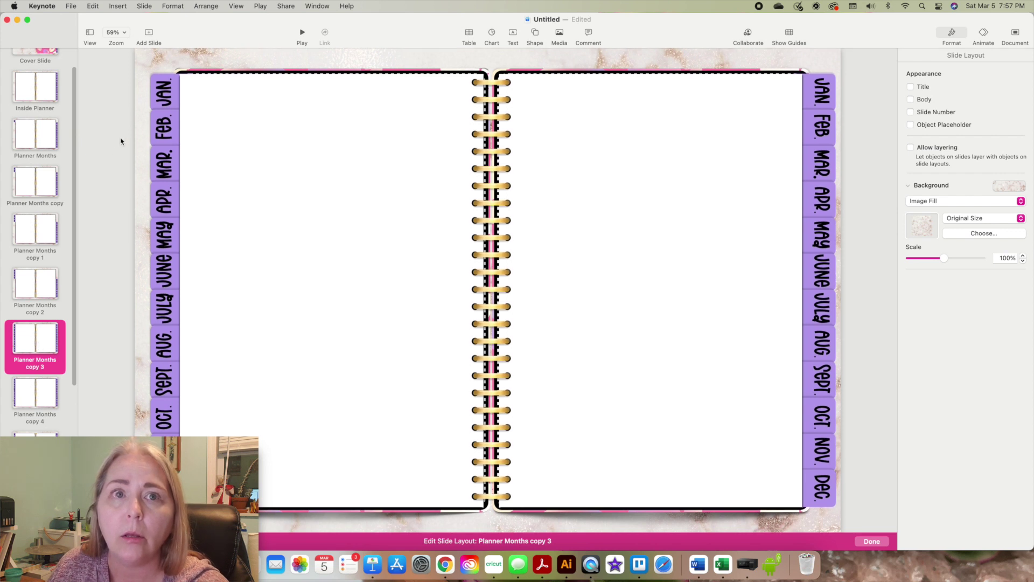
{"action": "left_click_drag", "start_coordinate": [145, 69], "coordinate": [157, 202]}
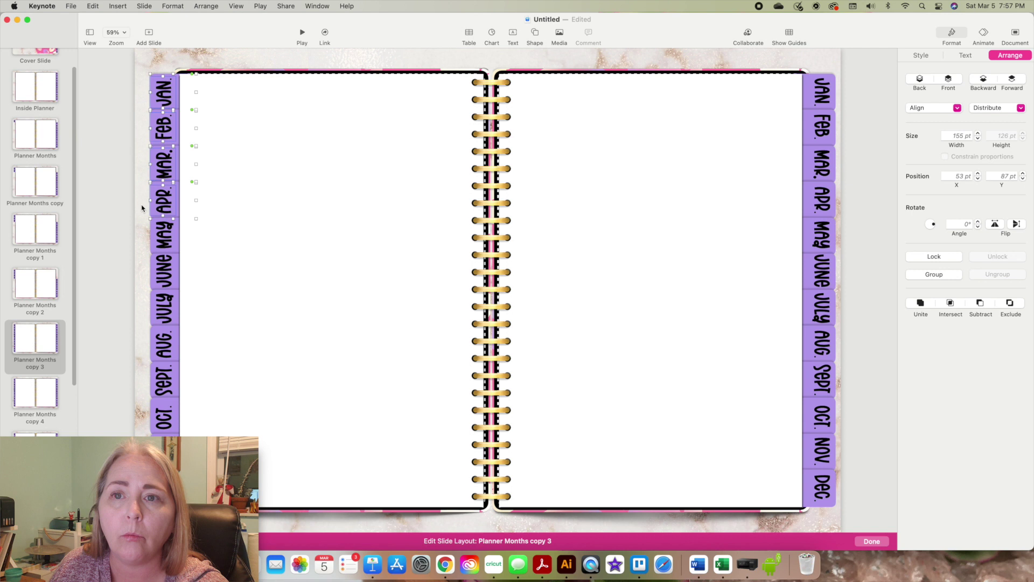
{"action": "left_click", "coordinate": [132, 258]}
{"action": "left_click_drag", "start_coordinate": [138, 257], "coordinate": [163, 416]}
{"action": "key", "text": "Delete"}
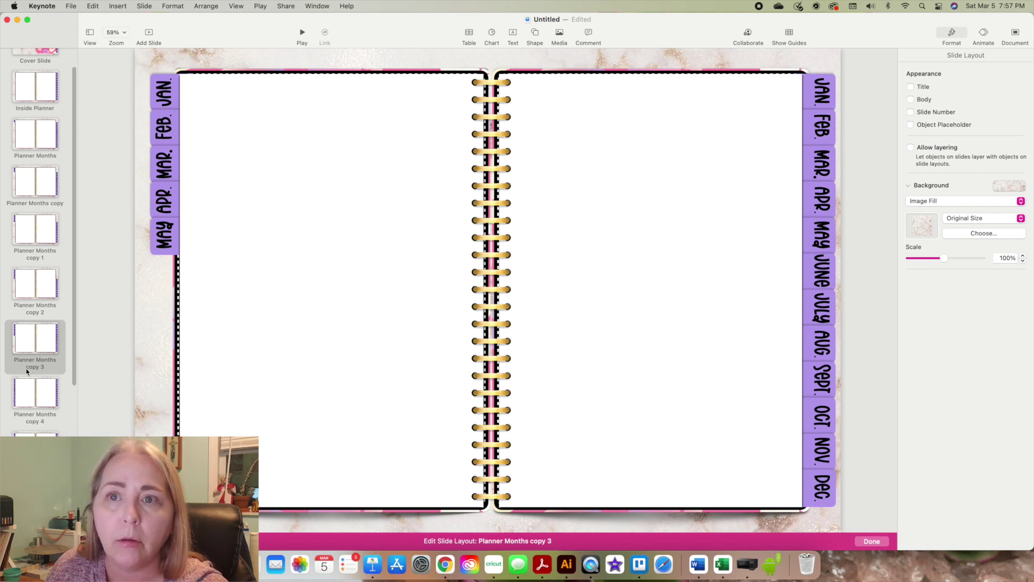
Look at the Inside Planner layout's tabs for comparison and return to Planner Months copy 3.
{"action": "scroll", "coordinate": [26, 370], "scroll_direction": "down", "scroll_amount": 1}
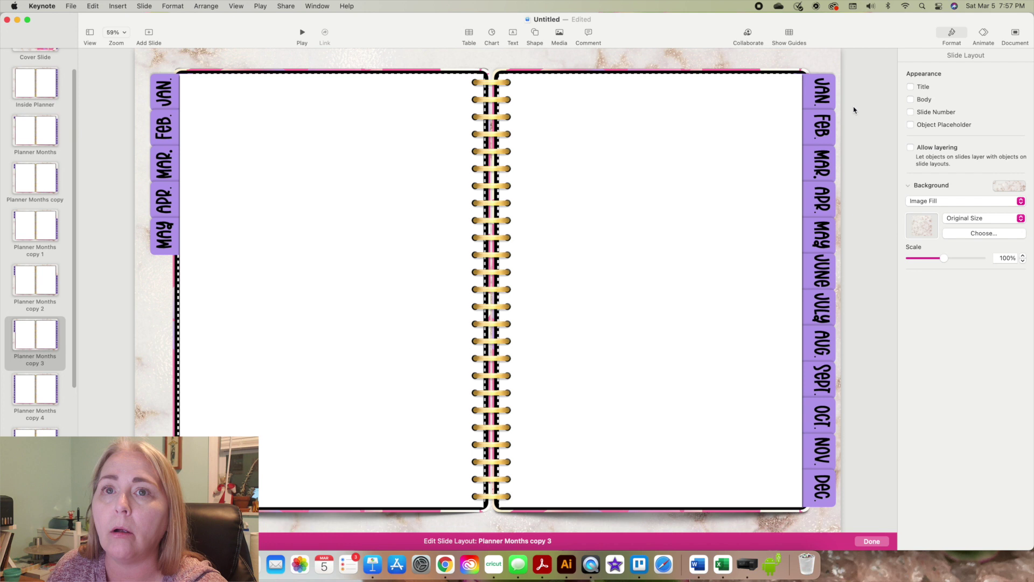
{"action": "left_click", "coordinate": [46, 82]}
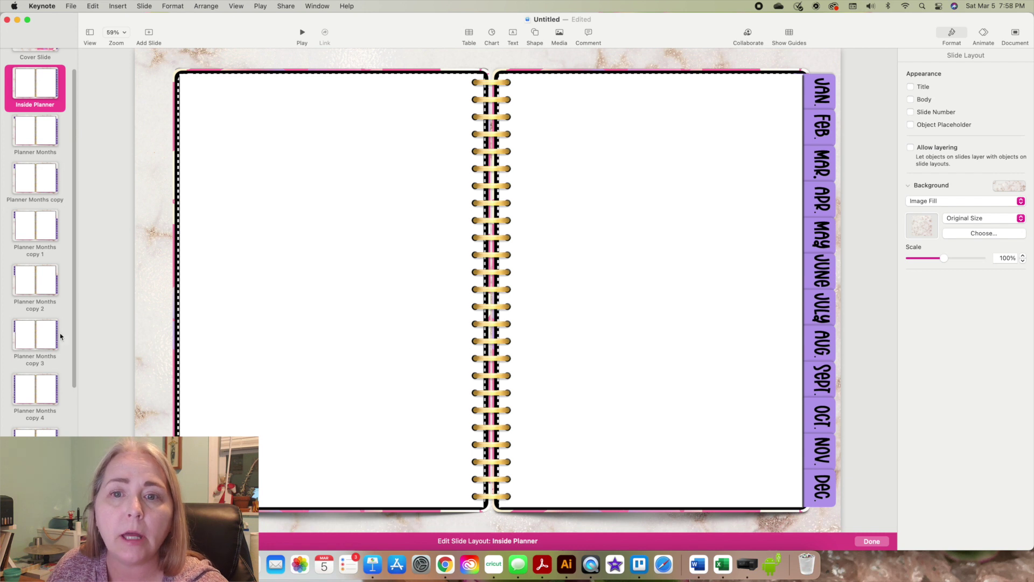
{"action": "left_click", "coordinate": [45, 340]}
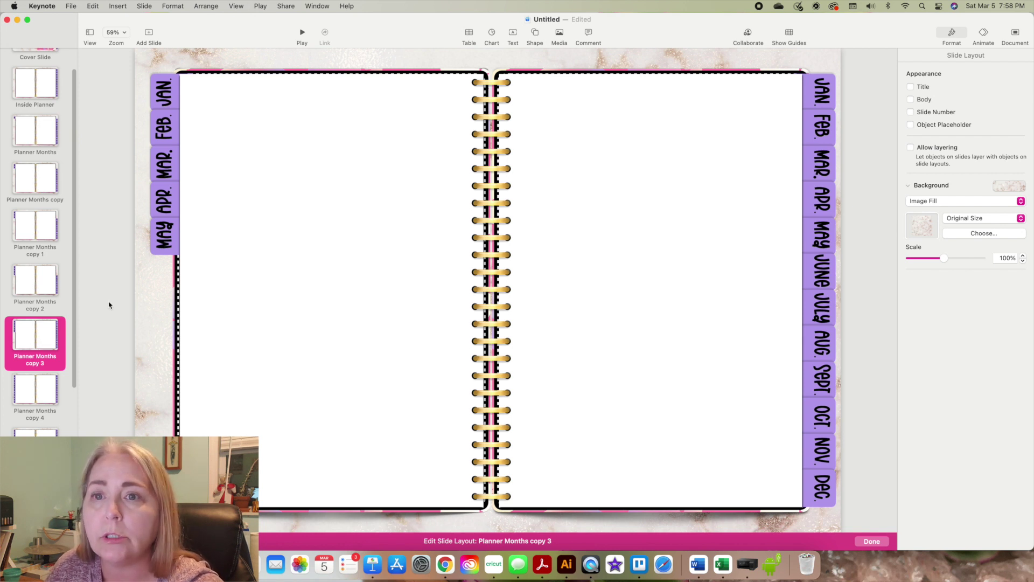
Ungroup the right-hand month tabs on Planner Months copy 3 and delete January through May.
{"action": "left_click", "coordinate": [824, 101]}
{"action": "left_click", "coordinate": [995, 275]}
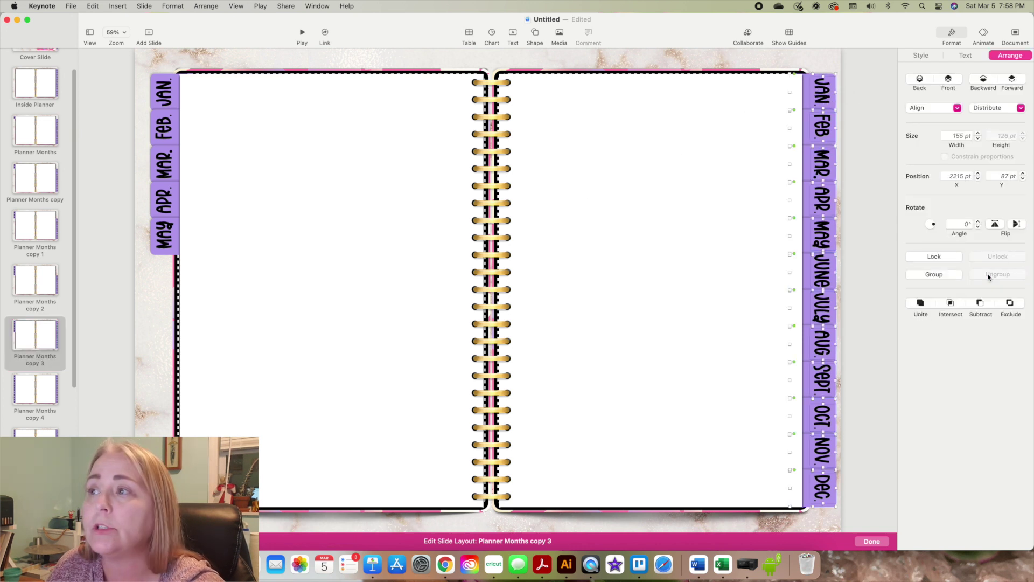
{"action": "left_click", "coordinate": [868, 112]}
{"action": "left_click_drag", "start_coordinate": [855, 77], "coordinate": [827, 227]}
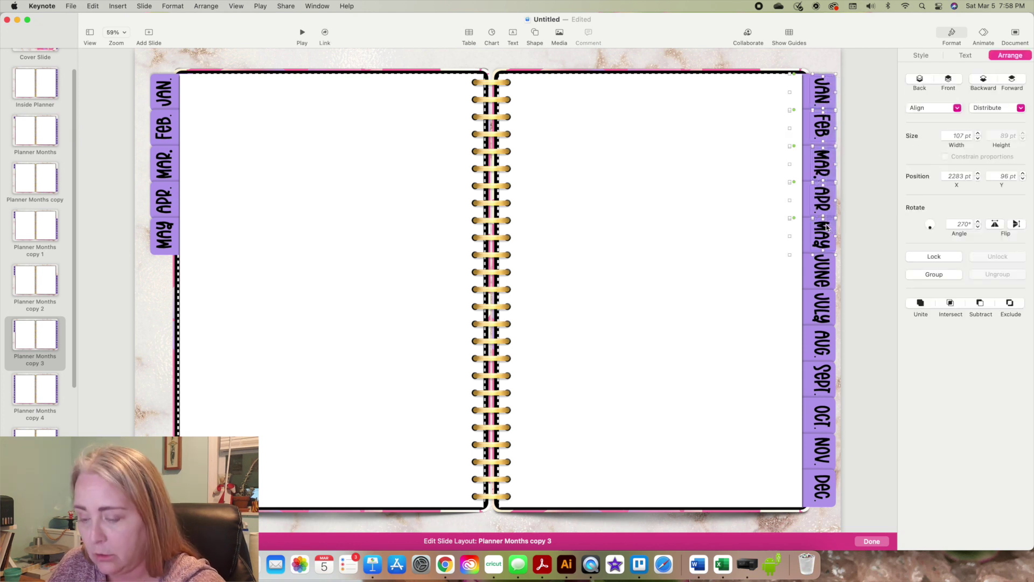
{"action": "key", "text": "Delete"}
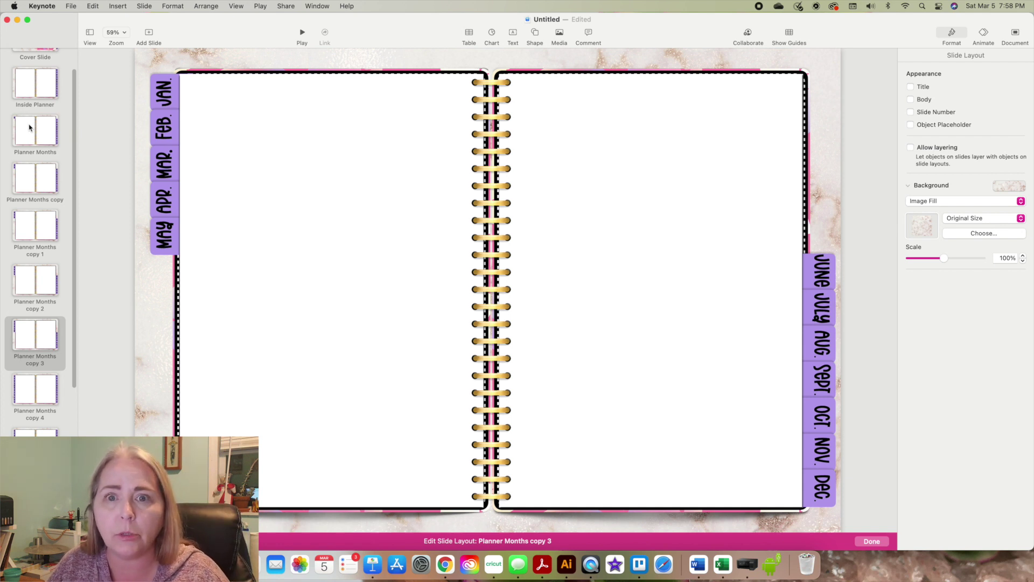
On the Planner Months copy 4 layout, delete all left-hand month tabs after June.
{"action": "left_click", "coordinate": [25, 395]}
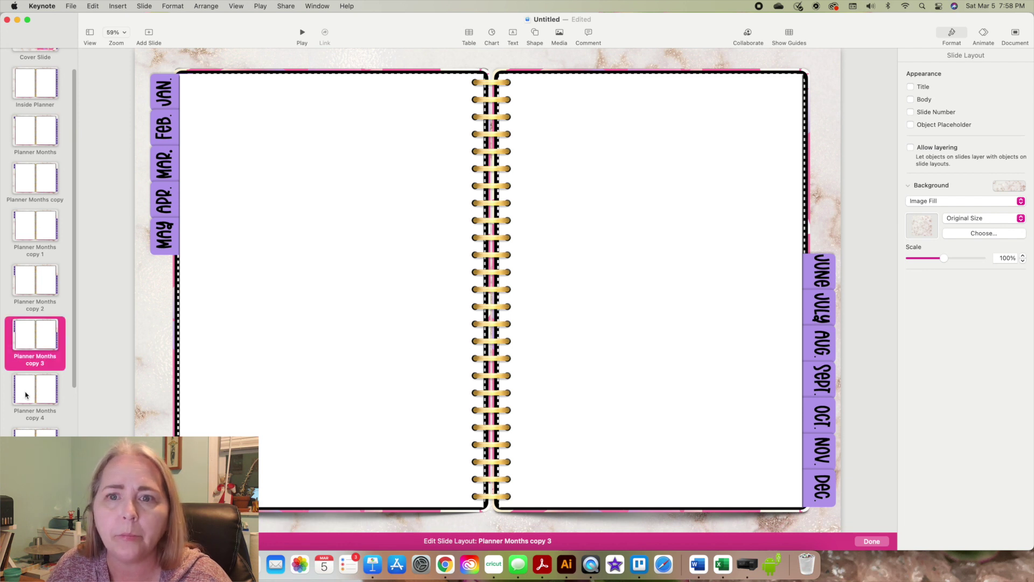
{"action": "left_click", "coordinate": [25, 395]}
{"action": "left_click_drag", "start_coordinate": [137, 298], "coordinate": [171, 430]}
{"action": "key", "text": "BackSpace"}
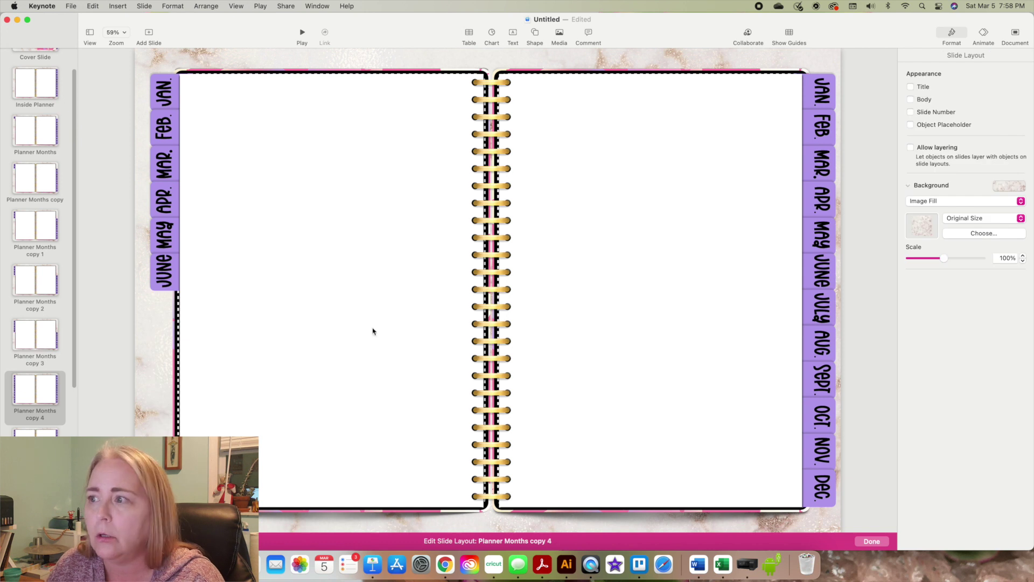
Ungroup the right-hand month tabs on Planner Months copy 4 and delete January through June.
{"action": "left_click", "coordinate": [833, 231]}
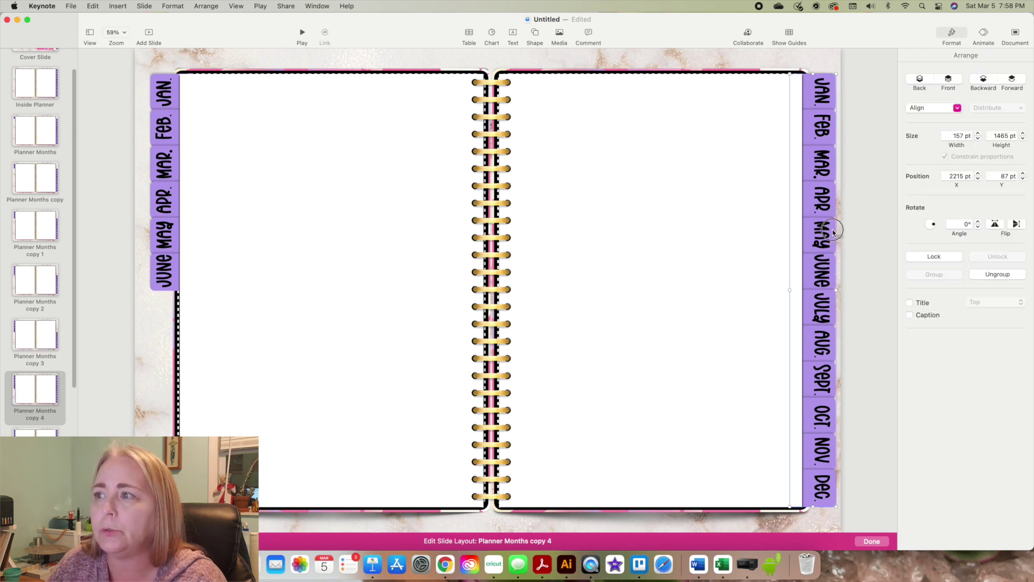
{"action": "left_click", "coordinate": [998, 275]}
{"action": "left_click", "coordinate": [873, 257]}
{"action": "left_click", "coordinate": [828, 264]}
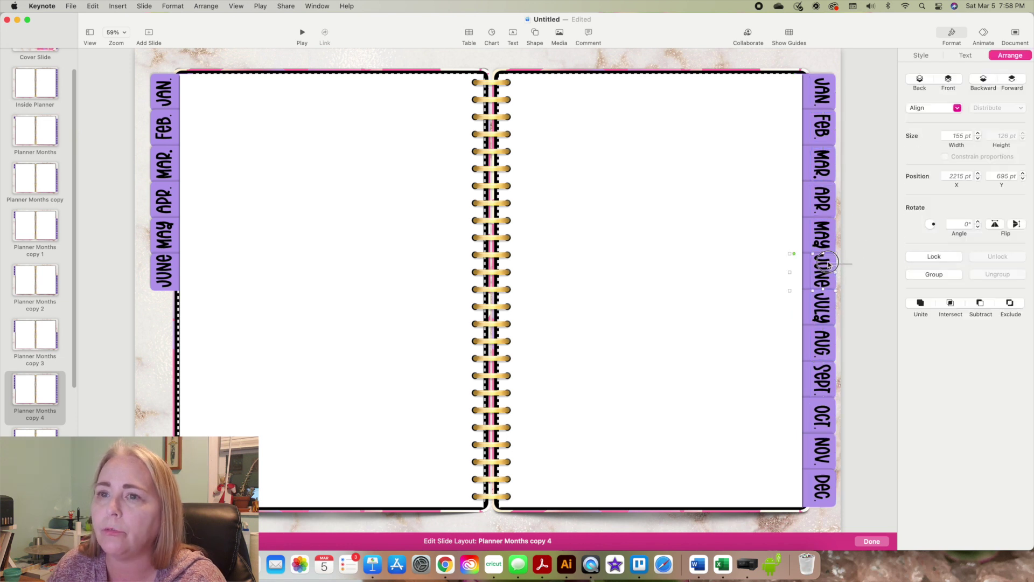
{"action": "left_click", "coordinate": [823, 235], "text": "shift"}
{"action": "left_click", "coordinate": [823, 199], "text": "shift"}
{"action": "left_click", "coordinate": [823, 164], "text": "shift"}
{"action": "left_click", "coordinate": [822, 127], "text": "shift"}
{"action": "left_click", "coordinate": [822, 92], "text": "shift"}
{"action": "key", "text": "Delete"}
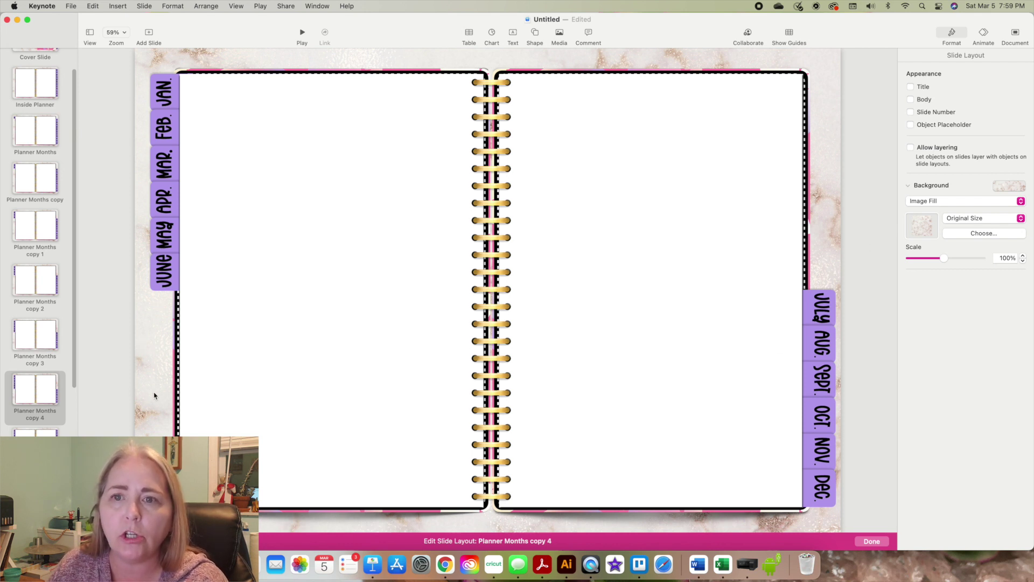
{"action": "left_click", "coordinate": [175, 367]}
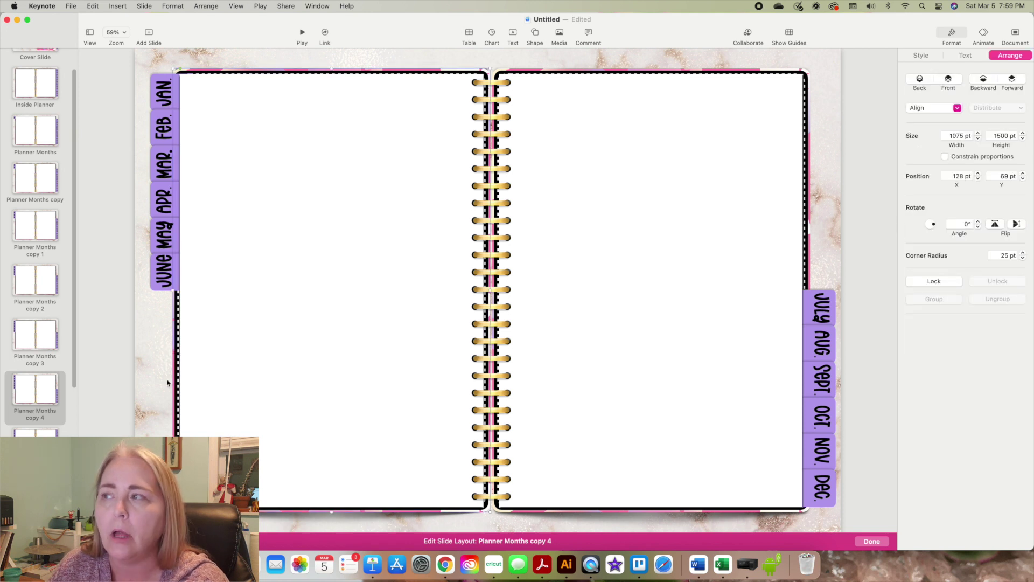
{"action": "left_click", "coordinate": [101, 341]}
{"action": "left_click", "coordinate": [35, 390]}
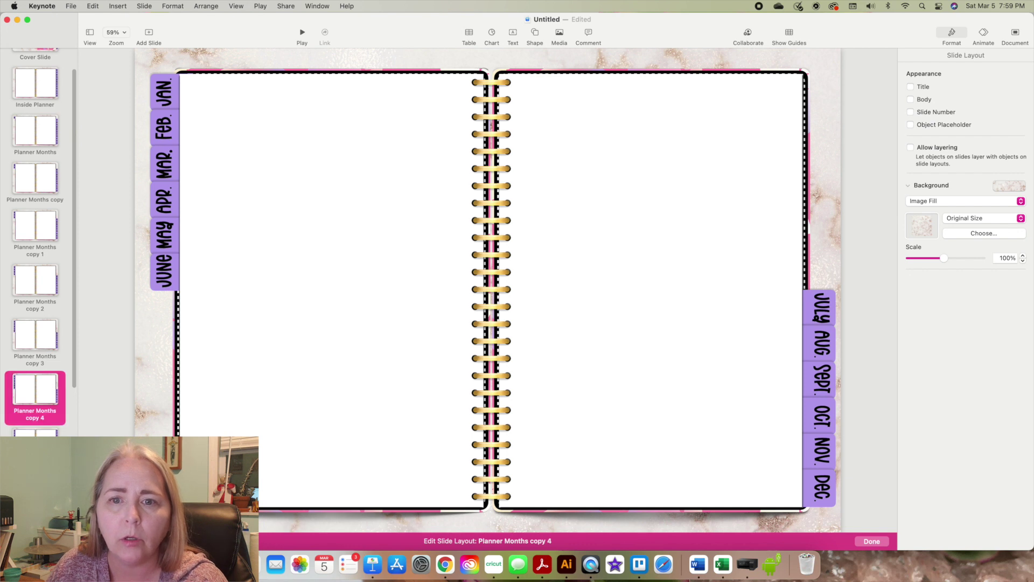
On the Planner Months copy 5 layout, delete all left-hand month tabs after July.
{"action": "left_click", "coordinate": [35, 432]}
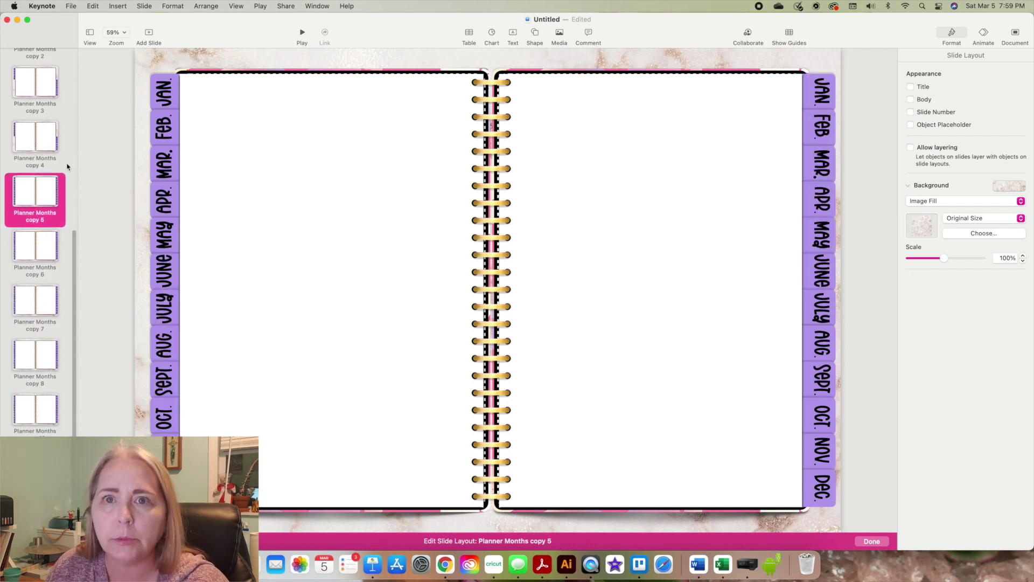
{"action": "key", "text": "Up"}
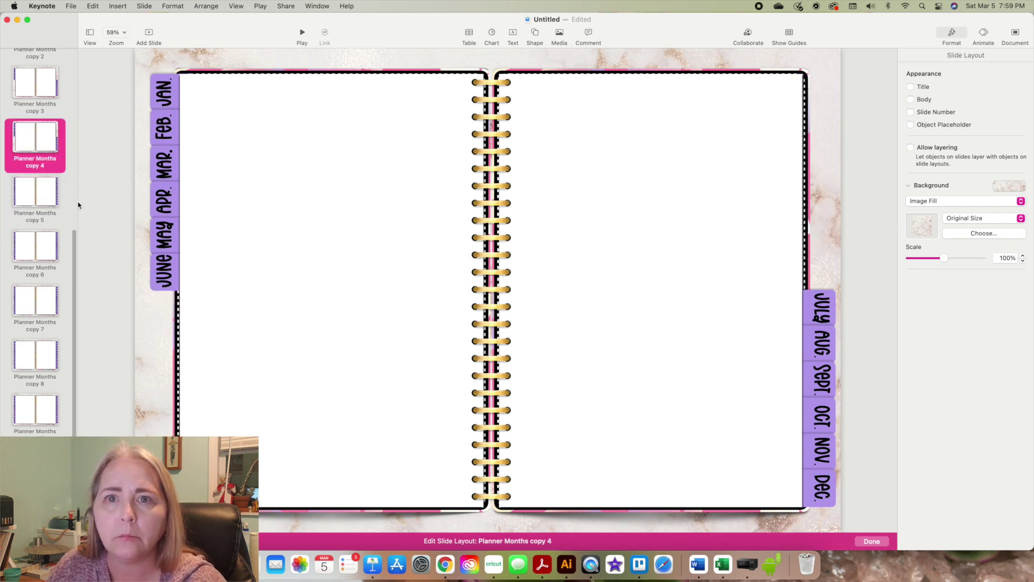
{"action": "key", "text": "Down"}
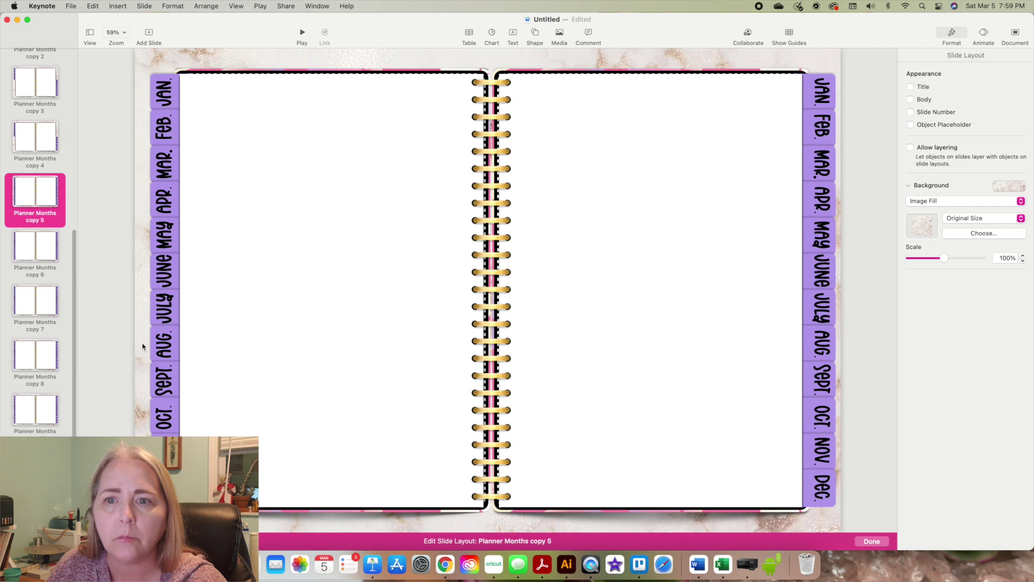
{"action": "left_click_drag", "start_coordinate": [142, 342], "coordinate": [157, 491]}
{"action": "key", "text": "Delete"}
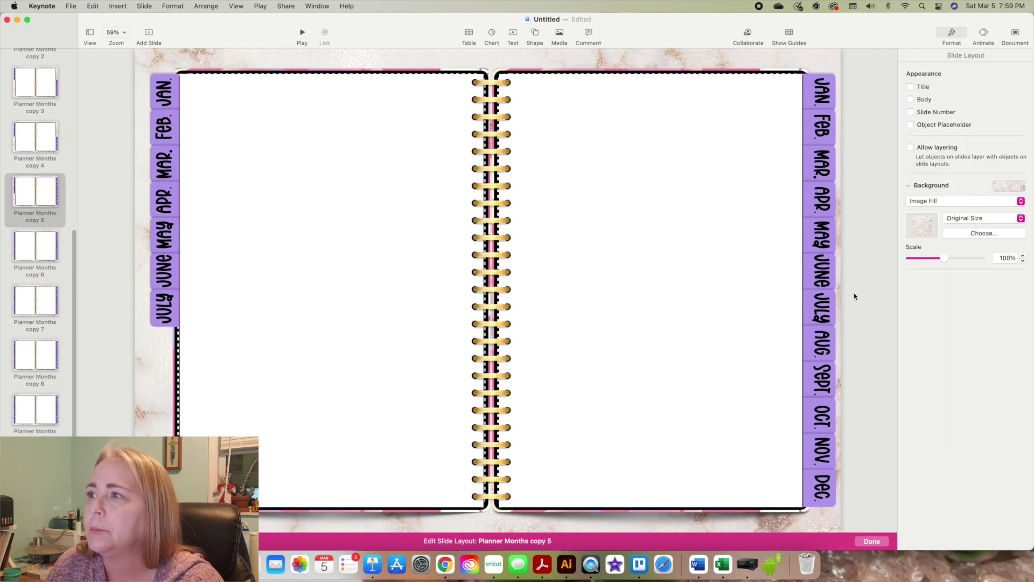
Ungroup the right-hand month tabs on Planner Months copy 5 and delete January through July.
{"action": "left_click", "coordinate": [824, 236]}
{"action": "left_click", "coordinate": [1003, 274]}
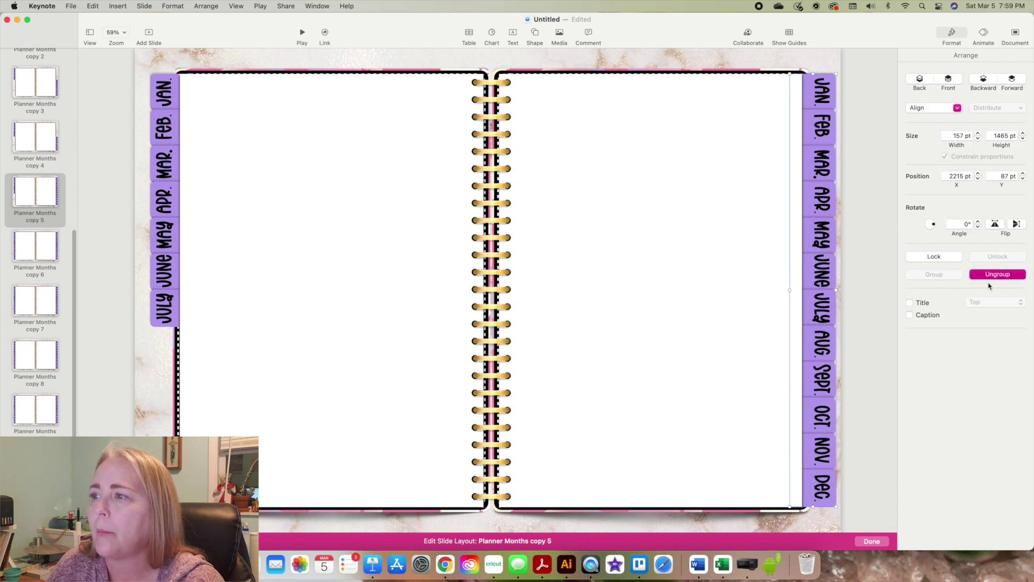
{"action": "left_click", "coordinate": [852, 291]}
{"action": "left_click_drag", "start_coordinate": [846, 305], "coordinate": [824, 70]}
{"action": "key", "text": "Delete"}
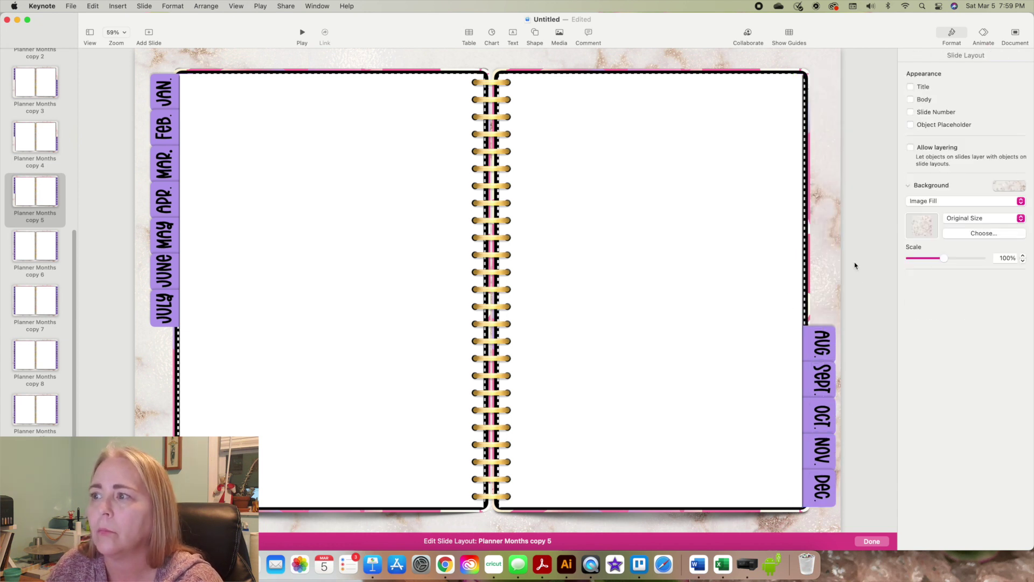
On the Planner Months copy 6 layout, delete all left-hand month tabs after August.
{"action": "left_click", "coordinate": [28, 237]}
{"action": "key", "text": "Down"}
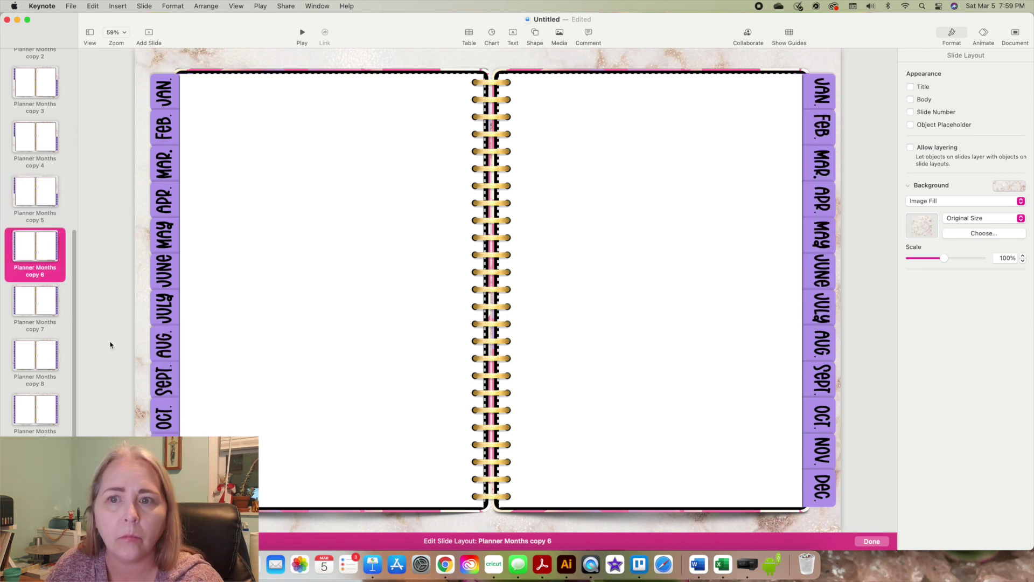
{"action": "left_click", "coordinate": [157, 380]}
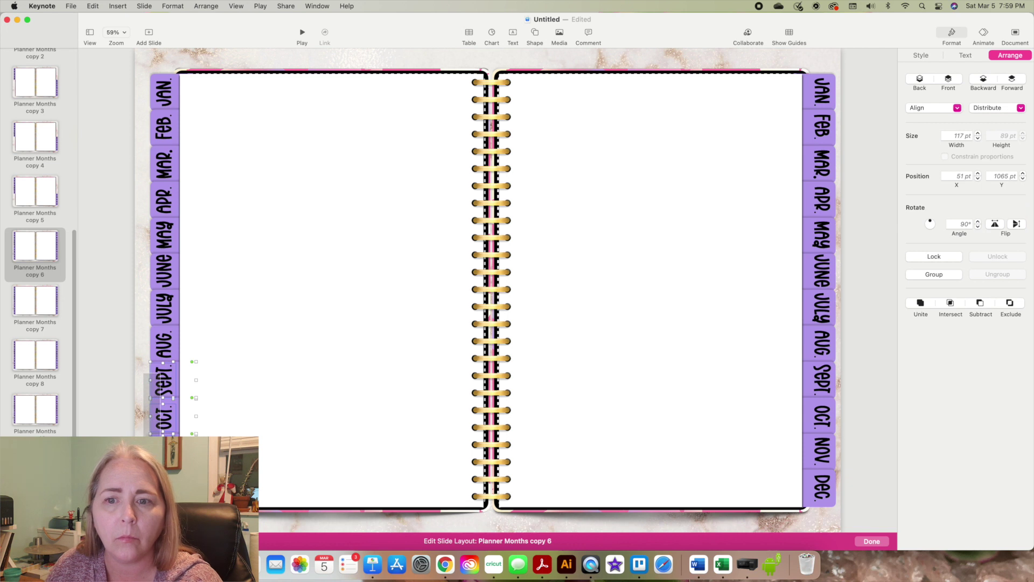
{"action": "key", "text": "Delete"}
Ungroup the right-hand month tabs on Planner Months copy 6 and delete January through August.
{"action": "left_click", "coordinate": [832, 328]}
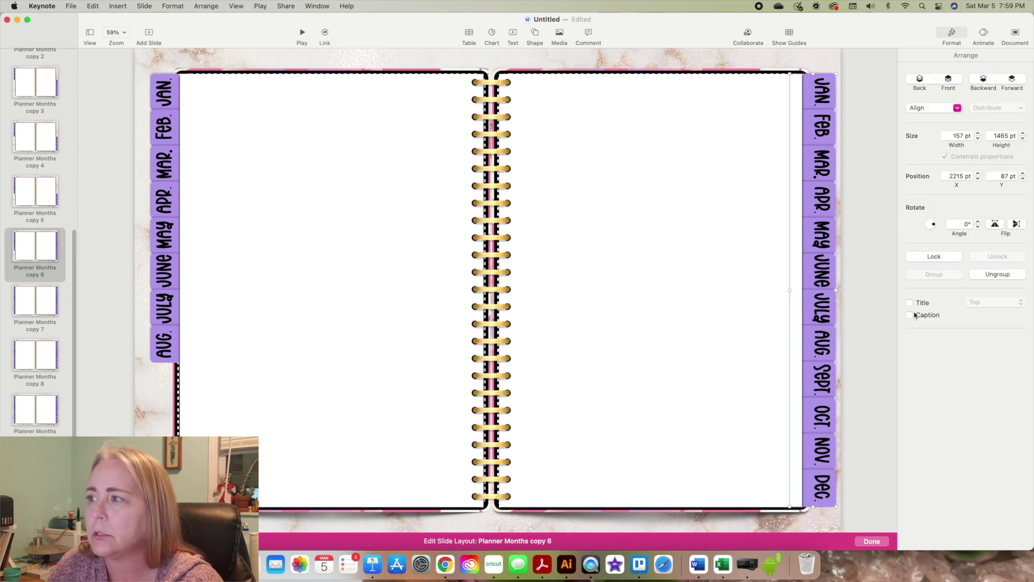
{"action": "left_click", "coordinate": [996, 278]}
{"action": "left_click", "coordinate": [859, 346]}
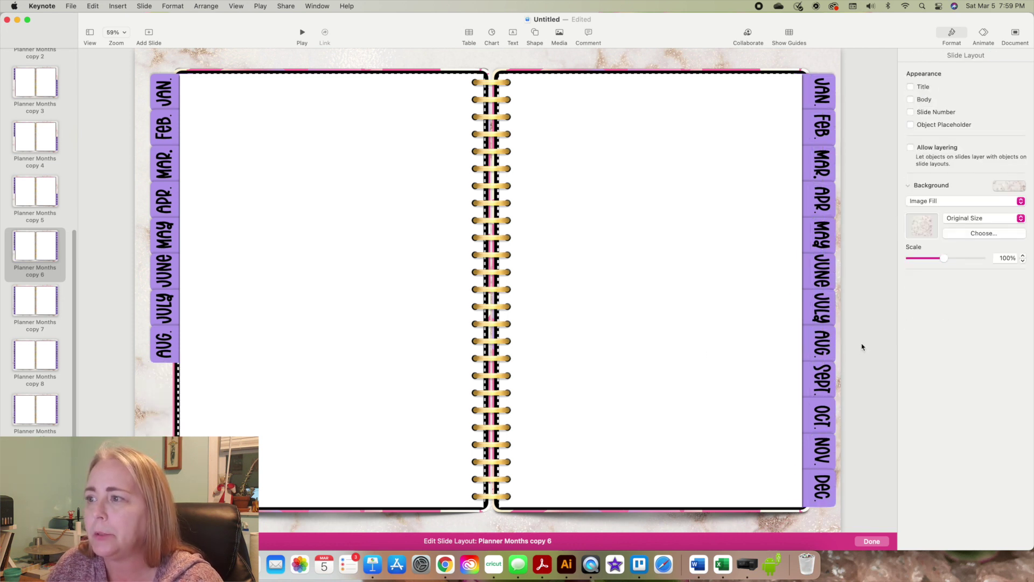
{"action": "left_click_drag", "start_coordinate": [847, 345], "coordinate": [815, 70]}
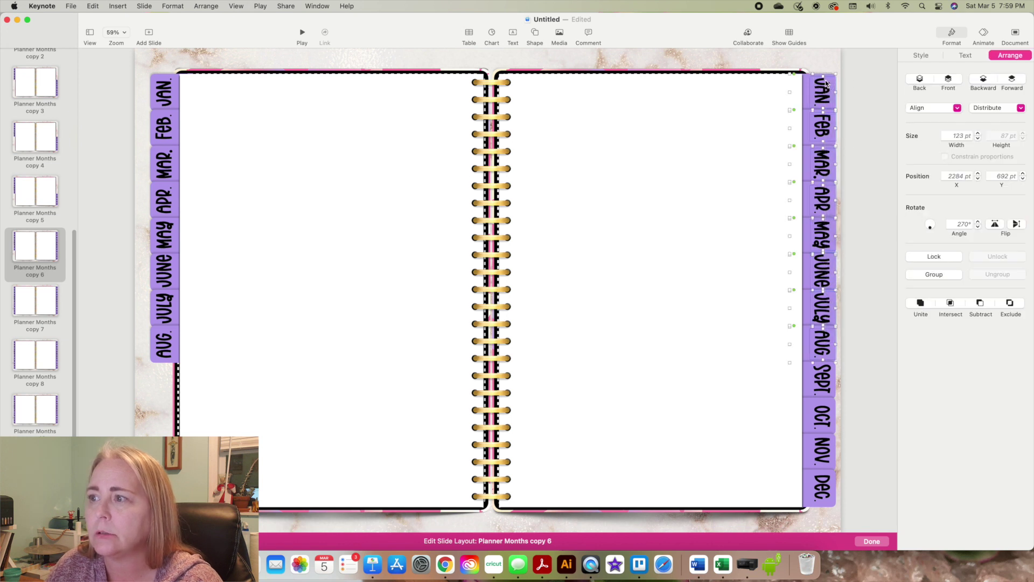
{"action": "key", "text": "Delete"}
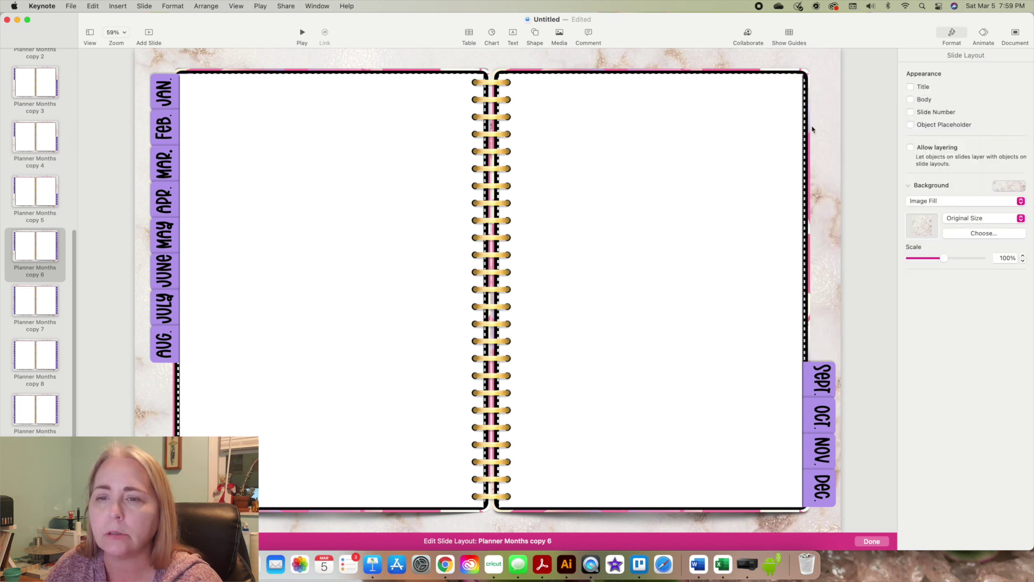
On the Planner Months copy 7 layout, delete all left-hand month tabs after September.
{"action": "left_click", "coordinate": [47, 295]}
{"action": "left_click", "coordinate": [47, 295]}
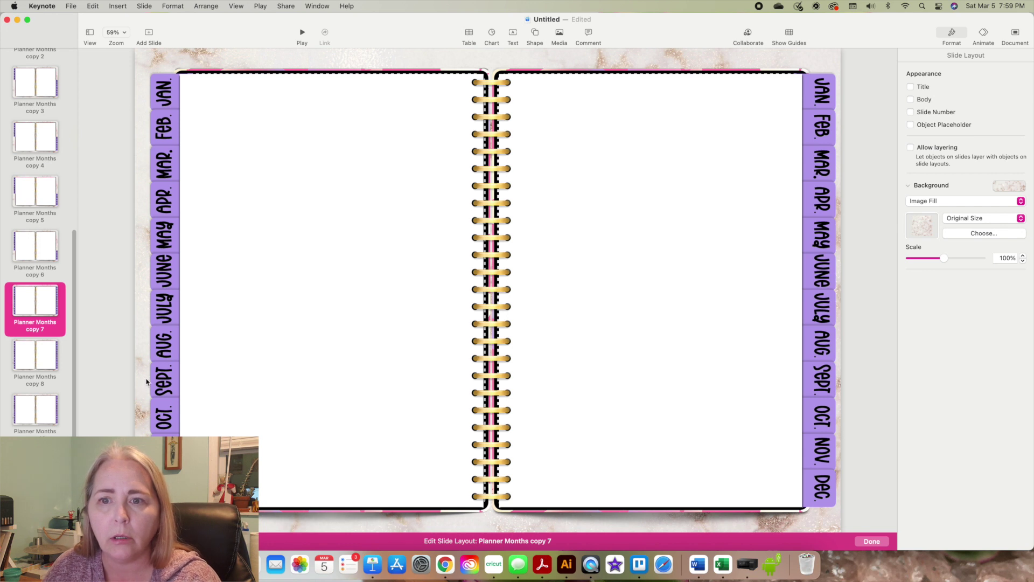
{"action": "left_click_drag", "start_coordinate": [148, 385], "coordinate": [199, 438]}
{"action": "key", "text": "Delete"}
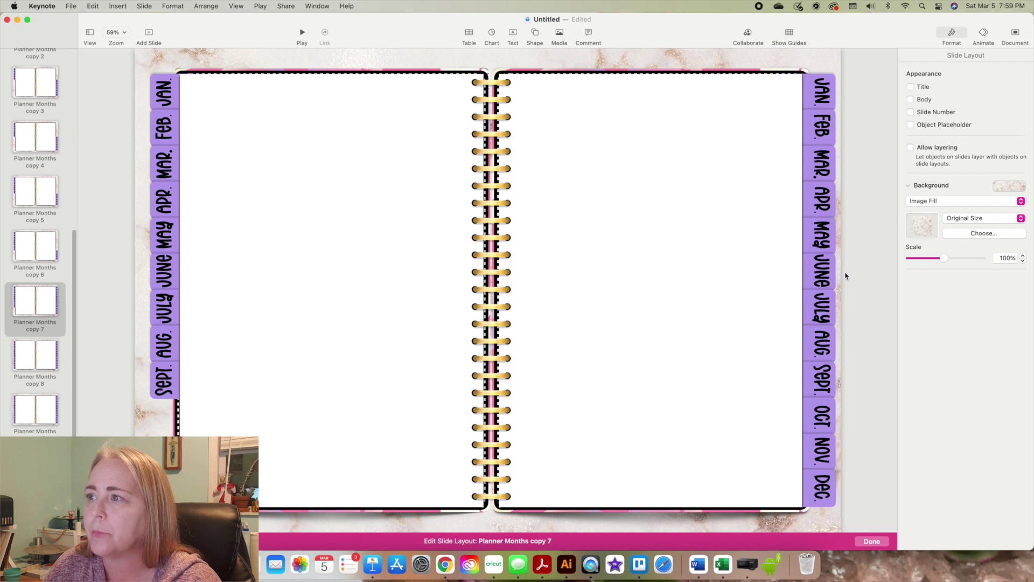
Ungroup the right-hand month tabs on Planner Months copy 7 and delete January through September.
{"action": "left_click", "coordinate": [824, 103]}
{"action": "left_click", "coordinate": [998, 274]}
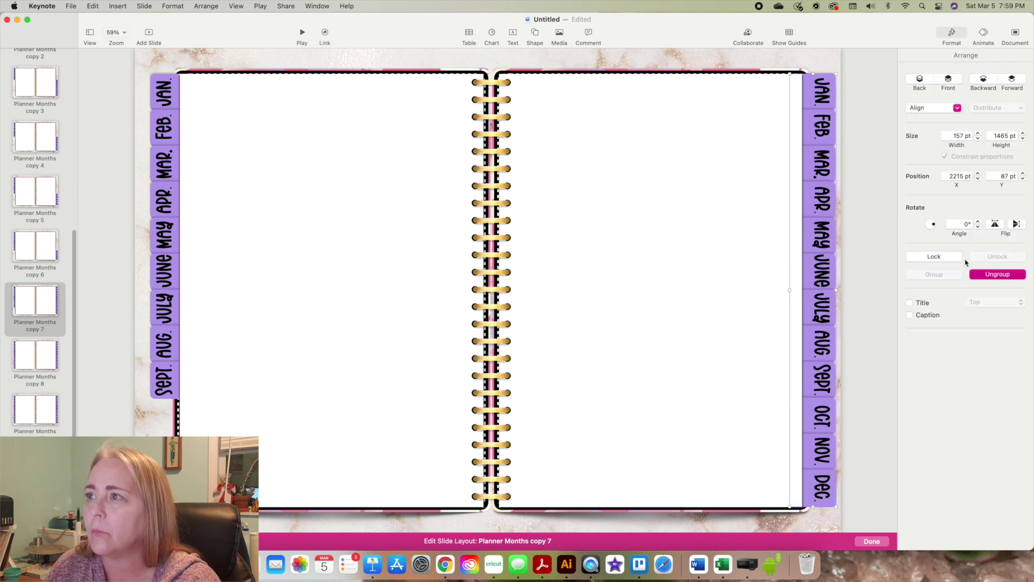
{"action": "left_click_drag", "start_coordinate": [856, 73], "coordinate": [825, 385]}
{"action": "key", "text": "Delete"}
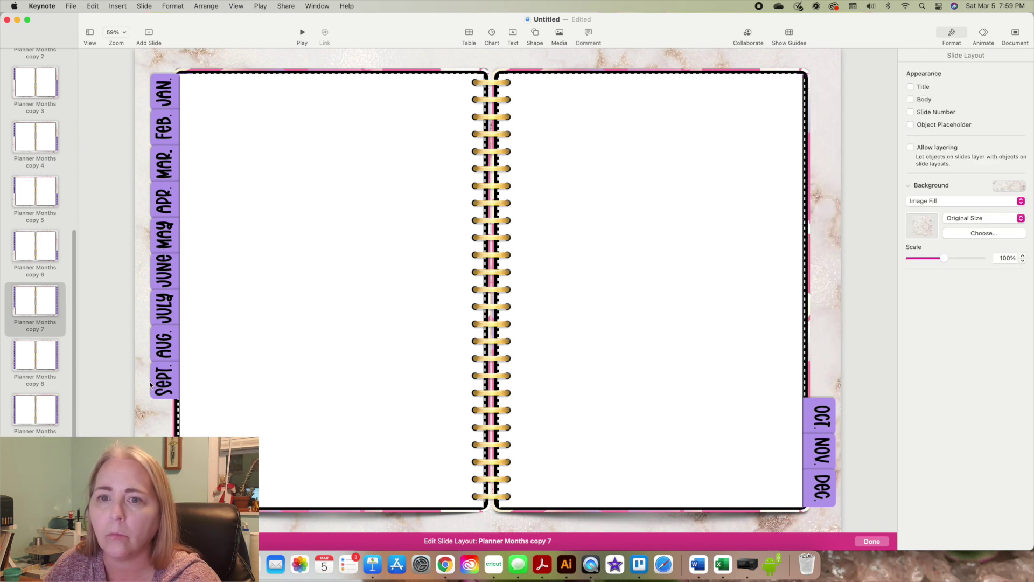
On the Planner Months copy 8 layout, delete the left-hand month tabs after October.
{"action": "left_click", "coordinate": [37, 367]}
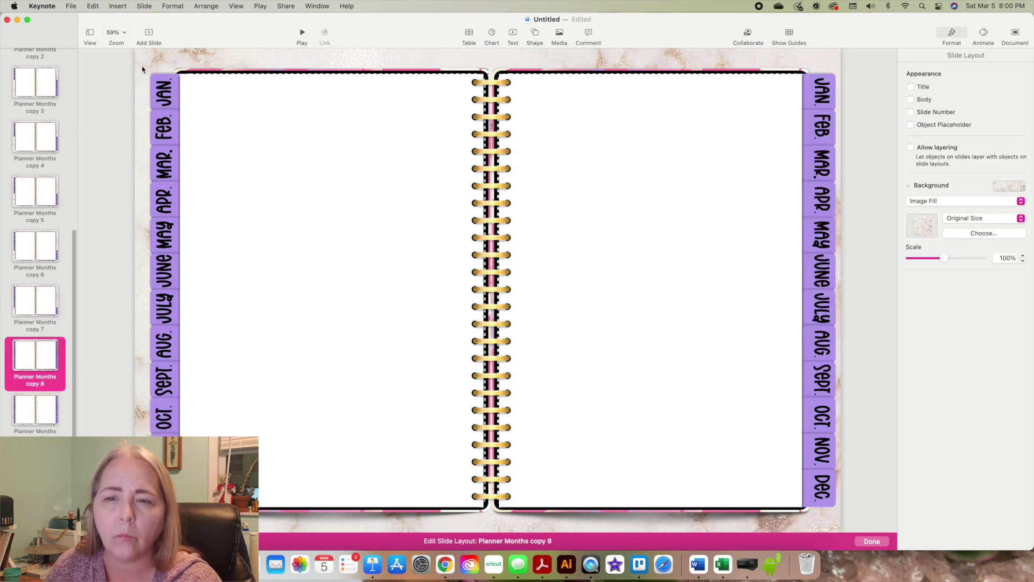
{"action": "left_click", "coordinate": [165, 450]}
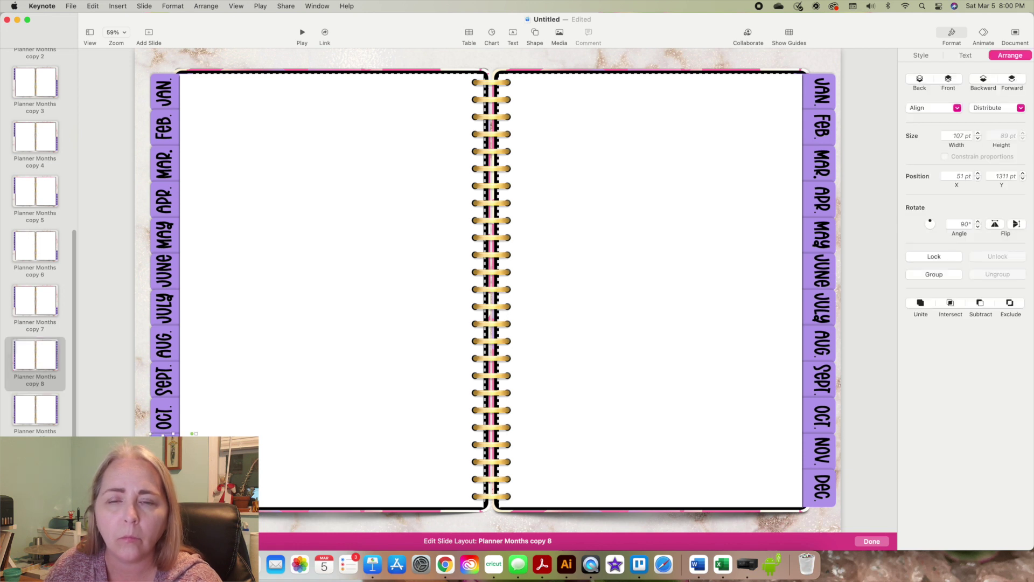
{"action": "left_click", "coordinate": [105, 392]}
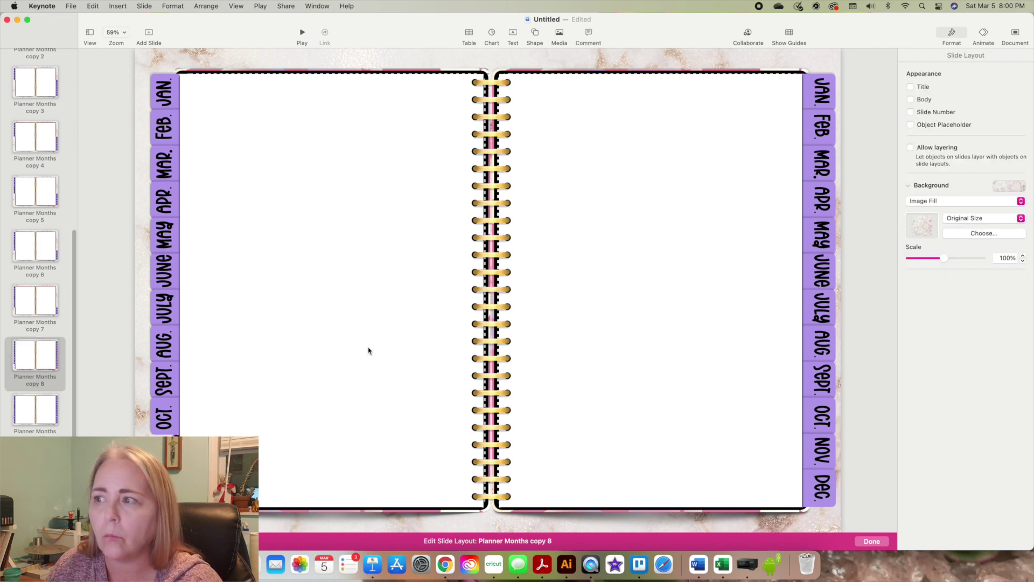
Ungroup the right-hand month tabs on Planner Months copy 8 and delete January through October.
{"action": "left_click", "coordinate": [813, 326]}
{"action": "left_click", "coordinate": [994, 274]}
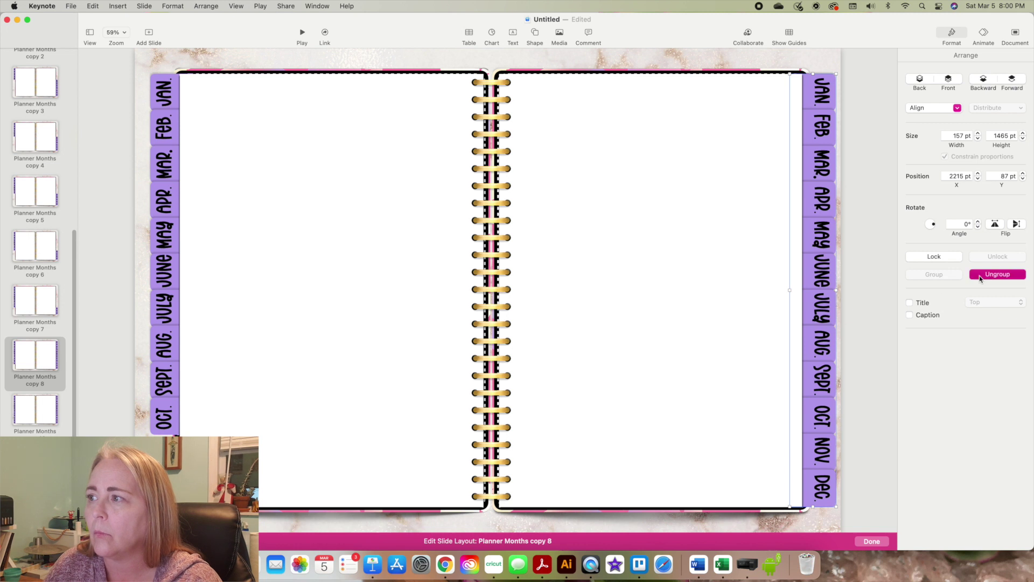
{"action": "left_click_drag", "start_coordinate": [834, 60], "coordinate": [825, 415]}
{"action": "key", "text": "Delete"}
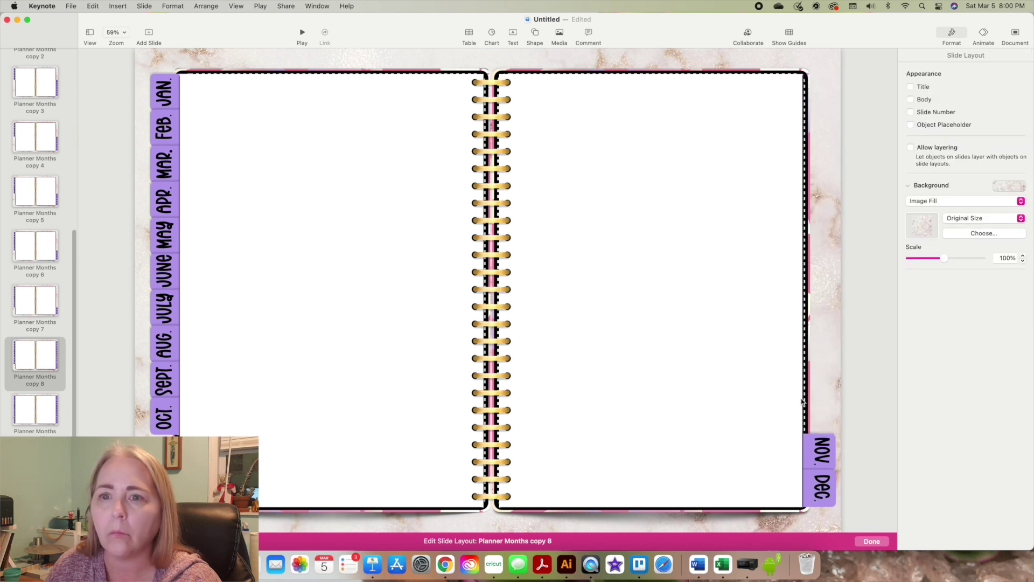
On the Planner Months copy 10 layout, ungroup the right-hand month tabs and delete January through November.
{"action": "left_click", "coordinate": [27, 411]}
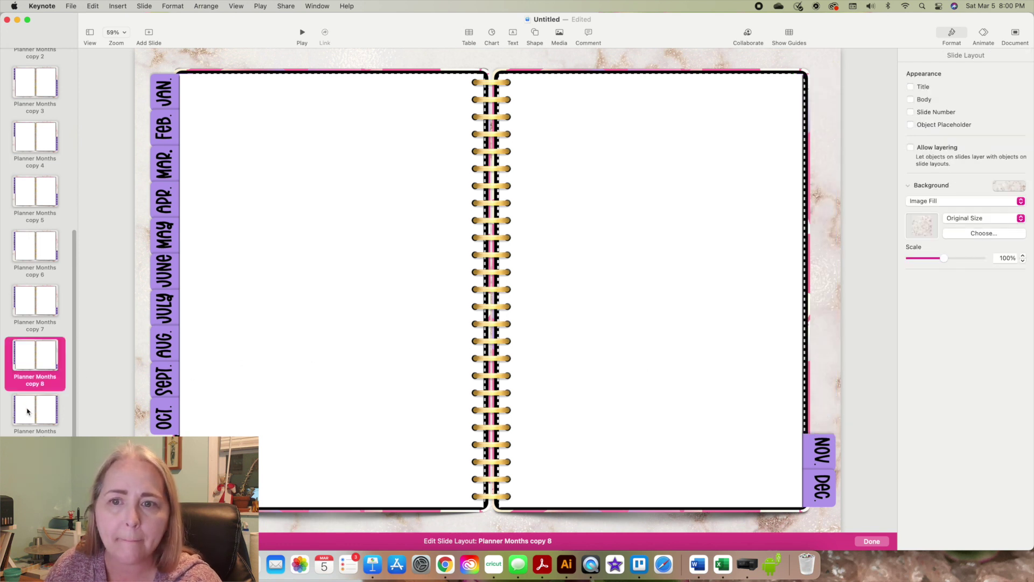
{"action": "left_click", "coordinate": [27, 411]}
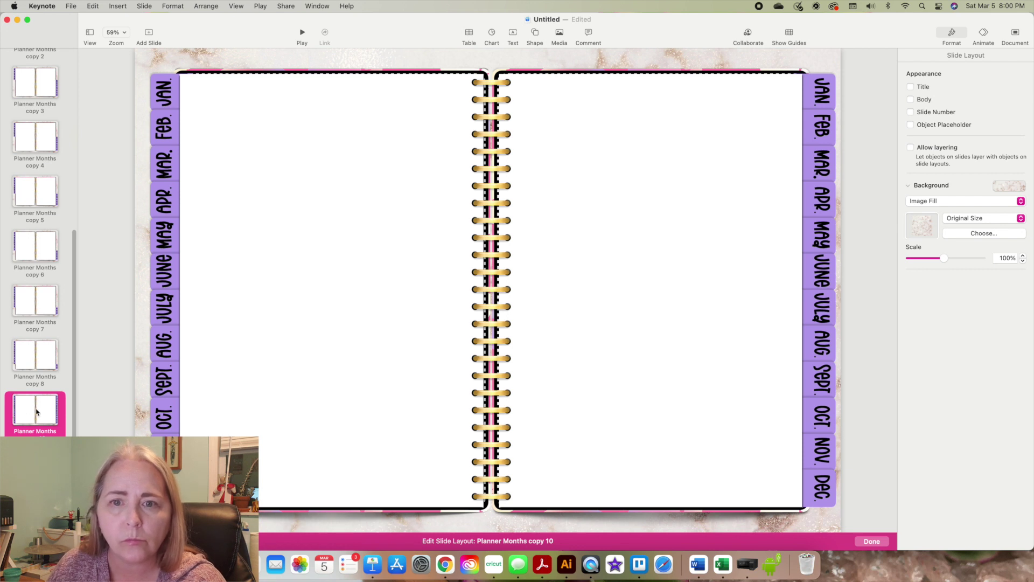
{"action": "left_click", "coordinate": [37, 362]}
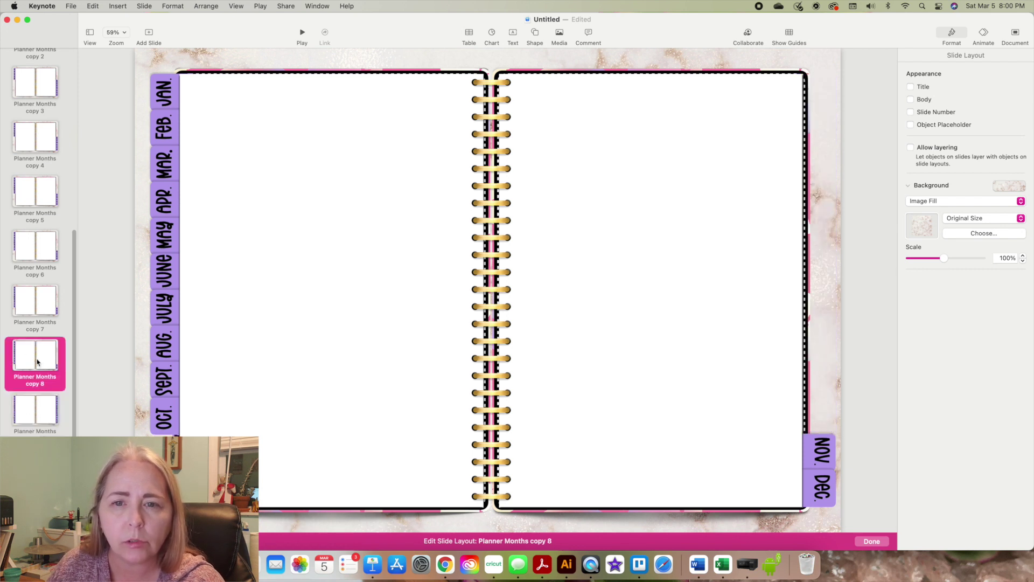
{"action": "left_click", "coordinate": [37, 415]}
{"action": "left_click", "coordinate": [491, 125]}
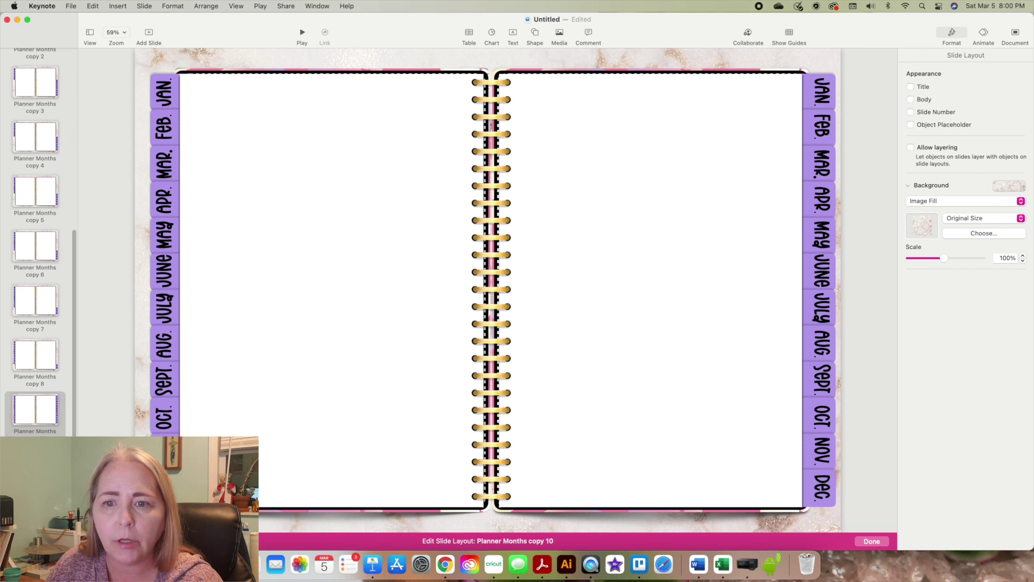
{"action": "key", "text": "Escape"}
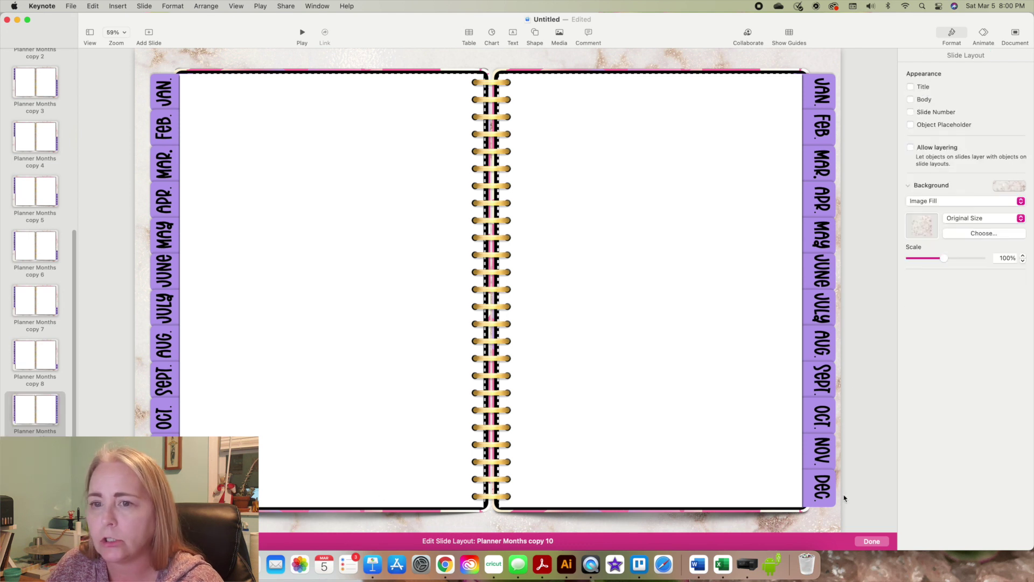
{"action": "left_click", "coordinate": [832, 347]}
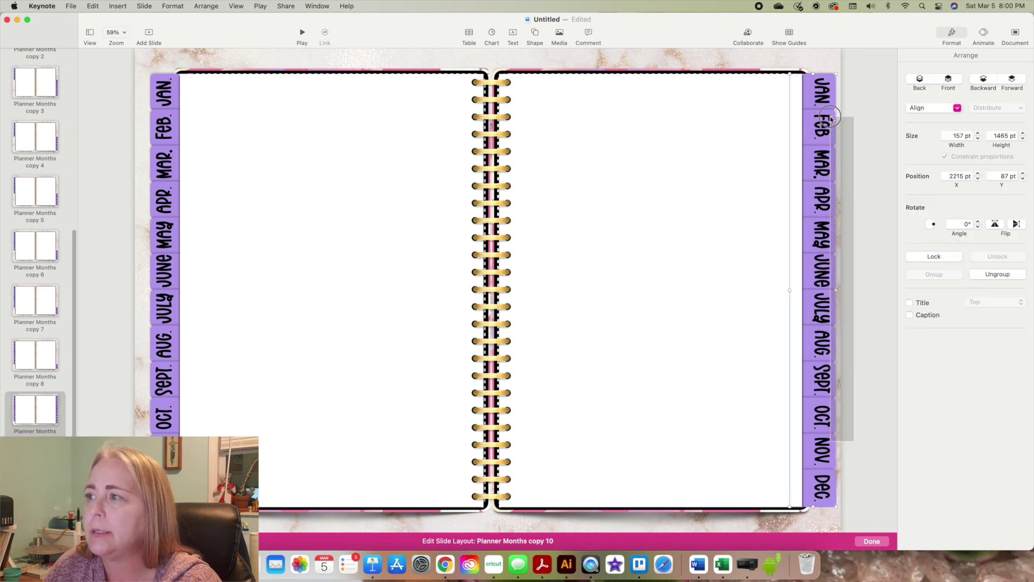
{"action": "left_click", "coordinate": [998, 275]}
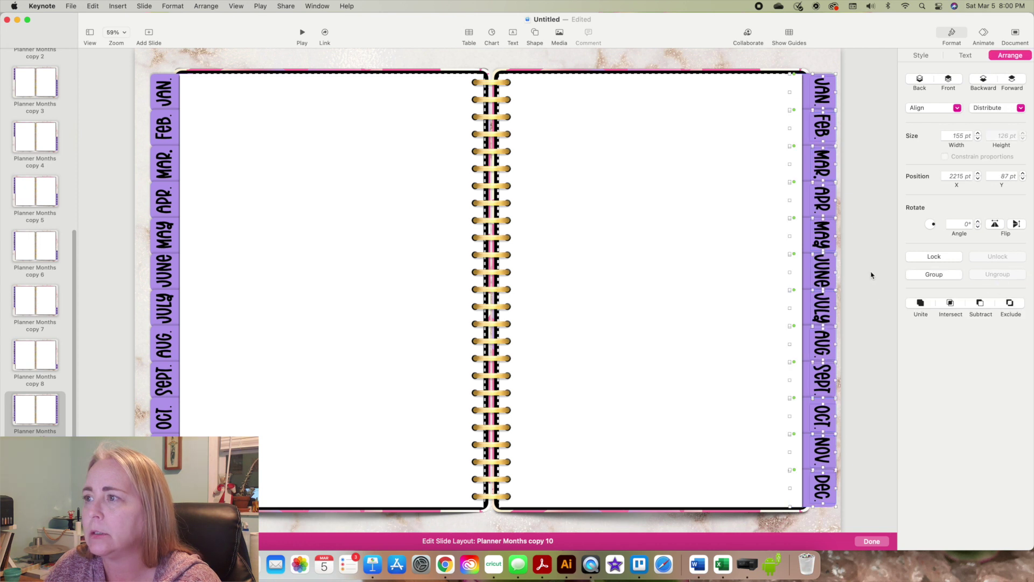
{"action": "left_click", "coordinate": [867, 288]}
{"action": "left_click_drag", "start_coordinate": [839, 444], "coordinate": [829, 106]}
{"action": "key", "text": "Delete"}
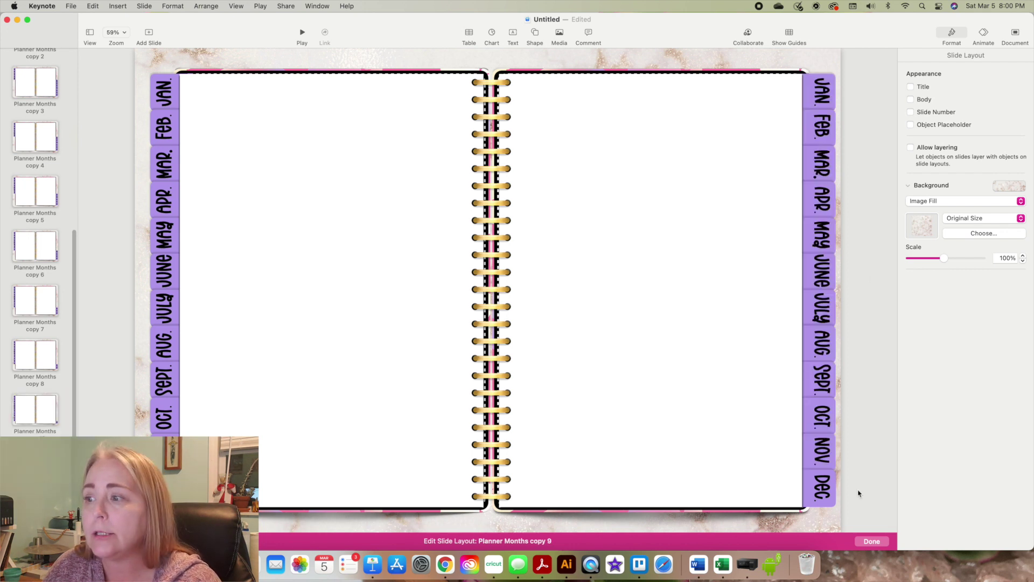
Delete the entire group of right-hand month tabs on the Planner Months copy 9 layout.
{"action": "left_click", "coordinate": [817, 493]}
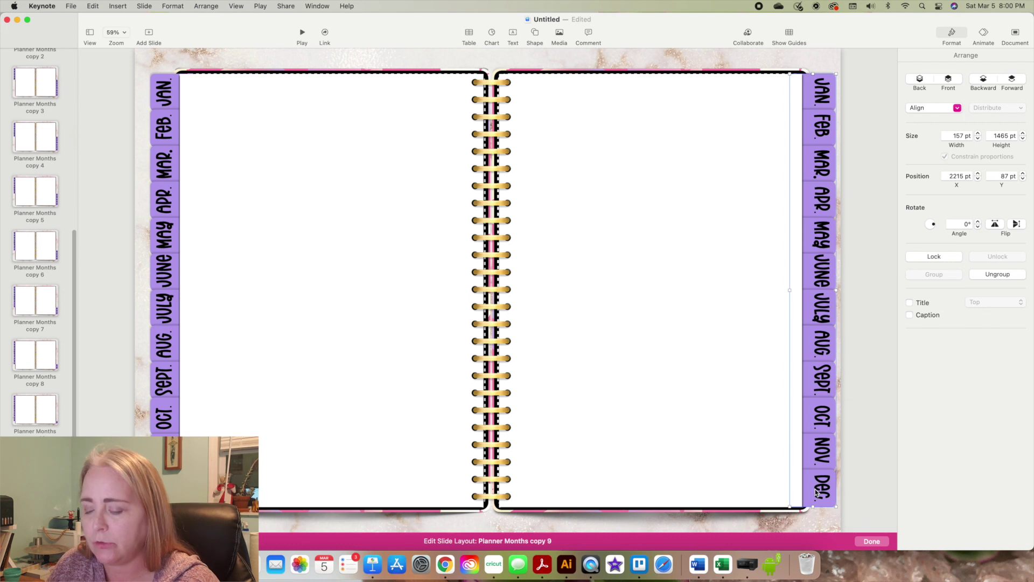
{"action": "key", "text": "Delete"}
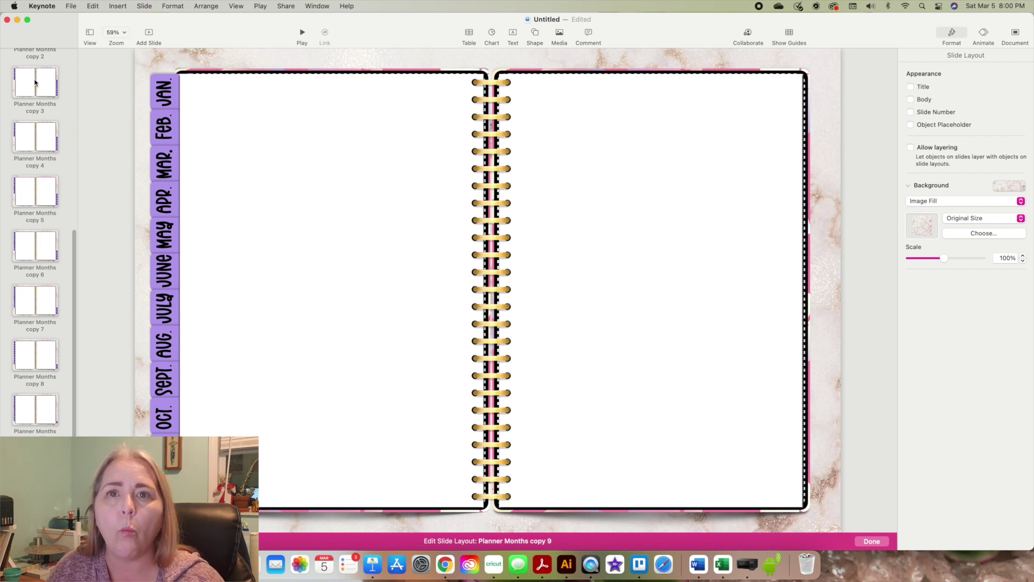
Review the slide layouts from Cover Slide and Inside Planner through Planner Months copy 9, checking the month tabs on each.
{"action": "scroll", "coordinate": [39, 104], "scroll_direction": "down", "scroll_amount": 1}
{"action": "scroll", "coordinate": [38, 97], "scroll_direction": "up", "scroll_amount": 10}
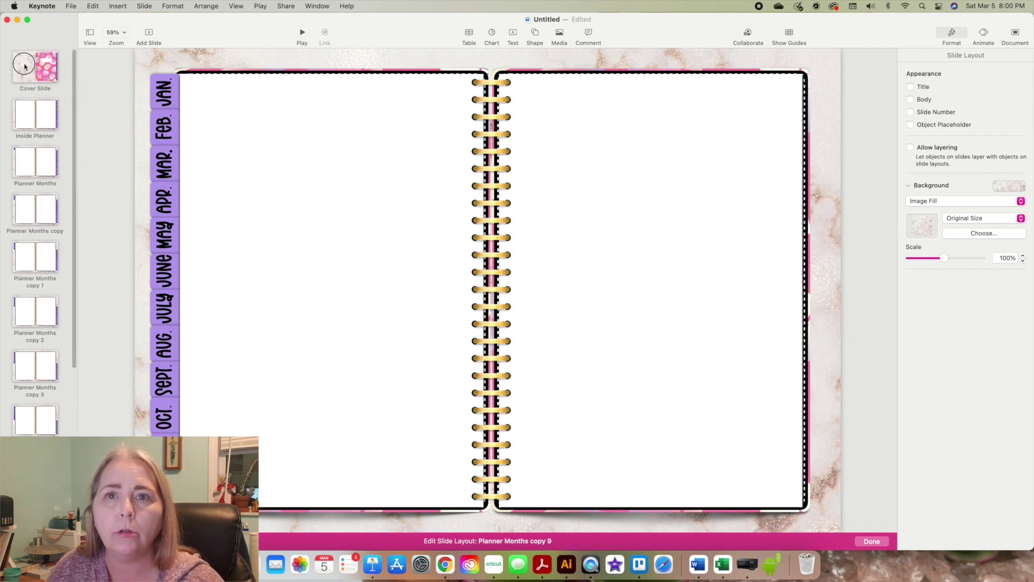
{"action": "left_click", "coordinate": [25, 66]}
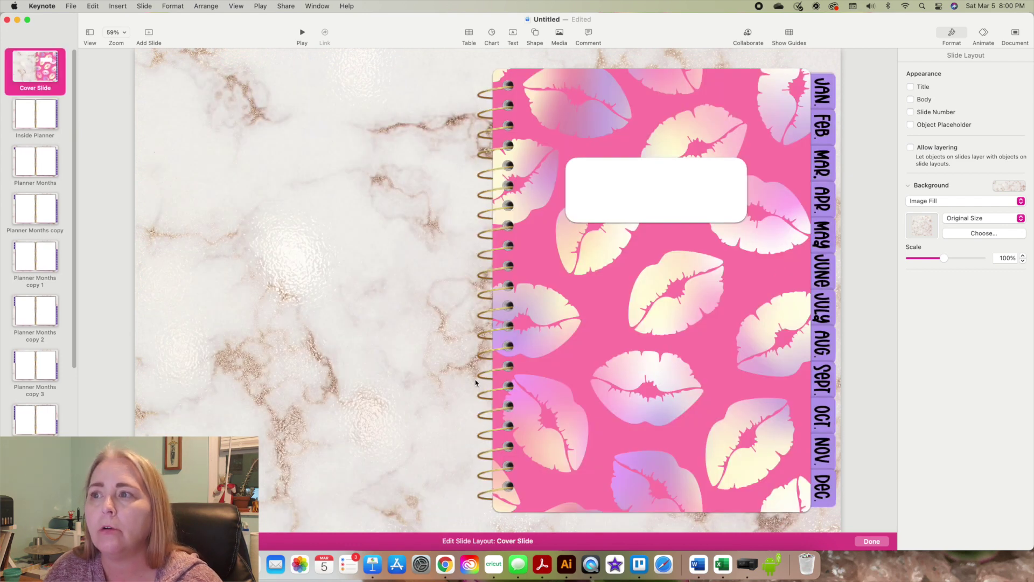
{"action": "left_click", "coordinate": [35, 116]}
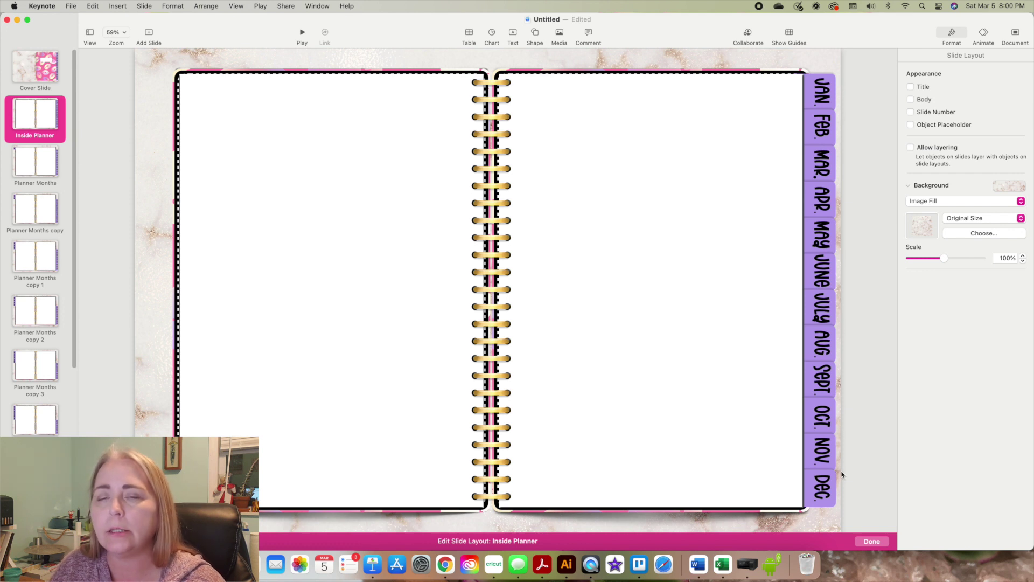
{"action": "scroll", "coordinate": [20, 367], "scroll_direction": "down", "scroll_amount": 4}
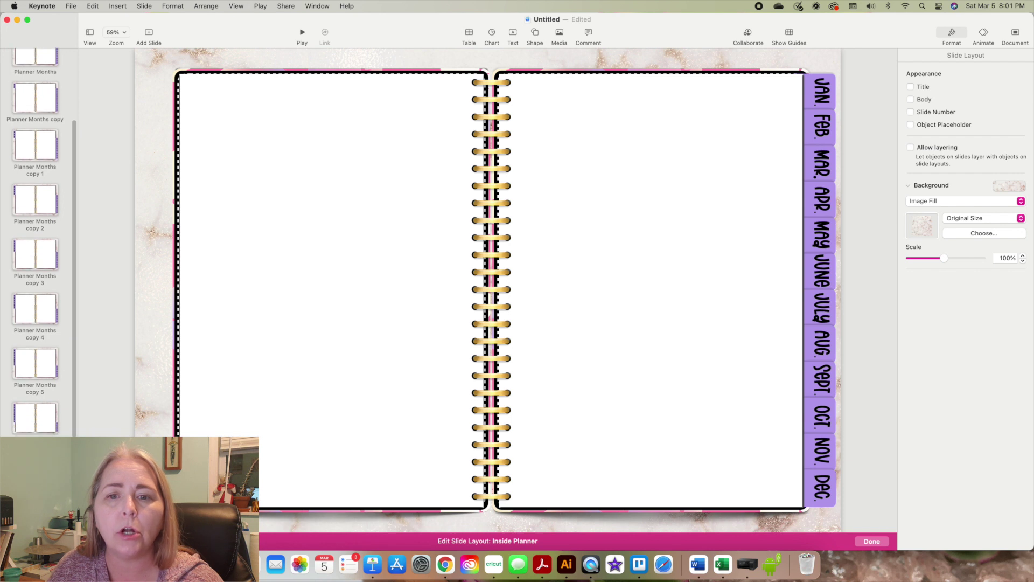
{"action": "left_click", "coordinate": [35, 417]}
{"action": "key", "text": "Down"}
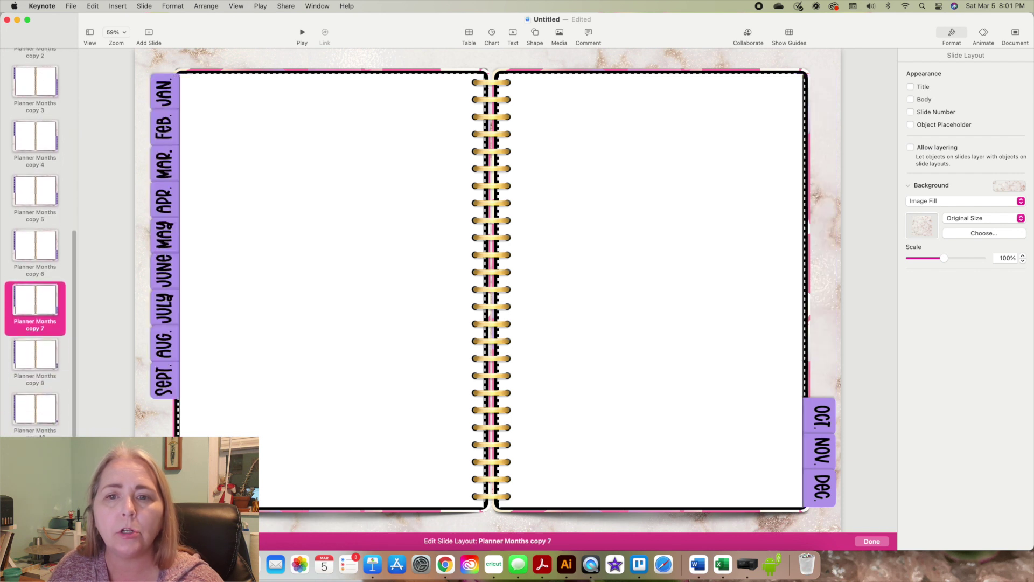
{"action": "key", "text": "Down"}
{"action": "key", "text": "Down"}
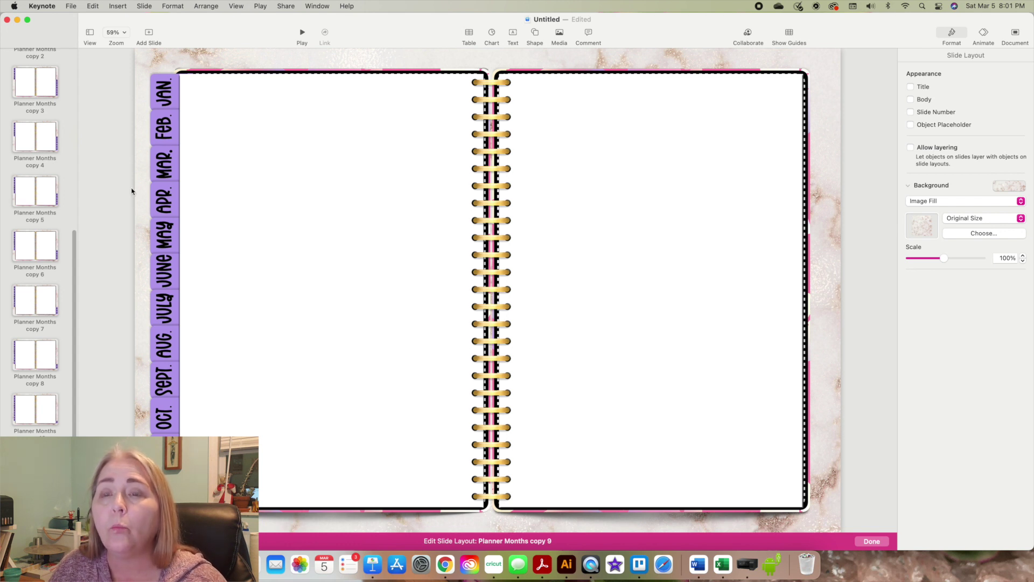
Try moving the left-hand January tab downward on Planner Months copy 9, and undo the move.
{"action": "left_click", "coordinate": [193, 122]}
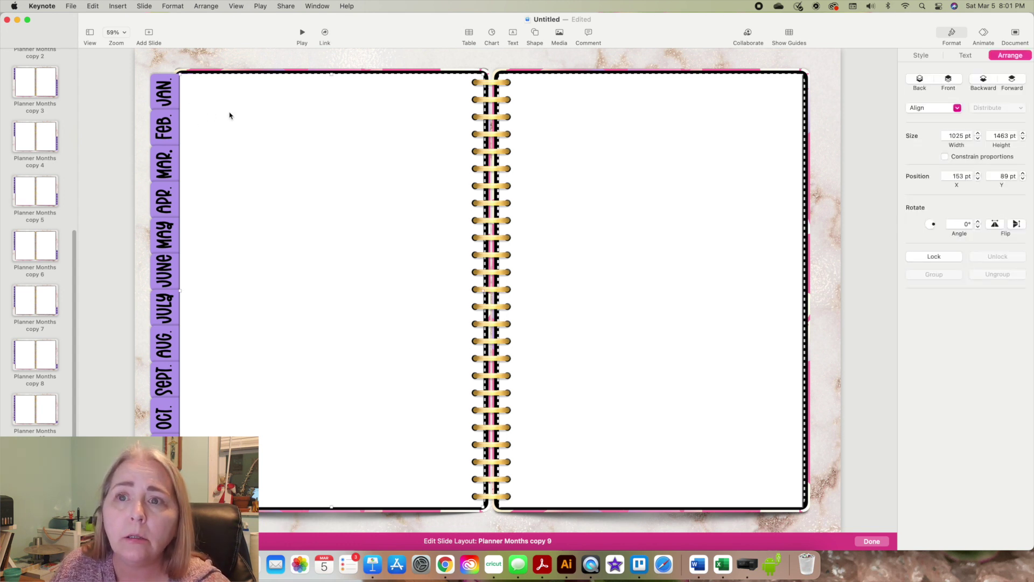
{"action": "left_click", "coordinate": [159, 67]}
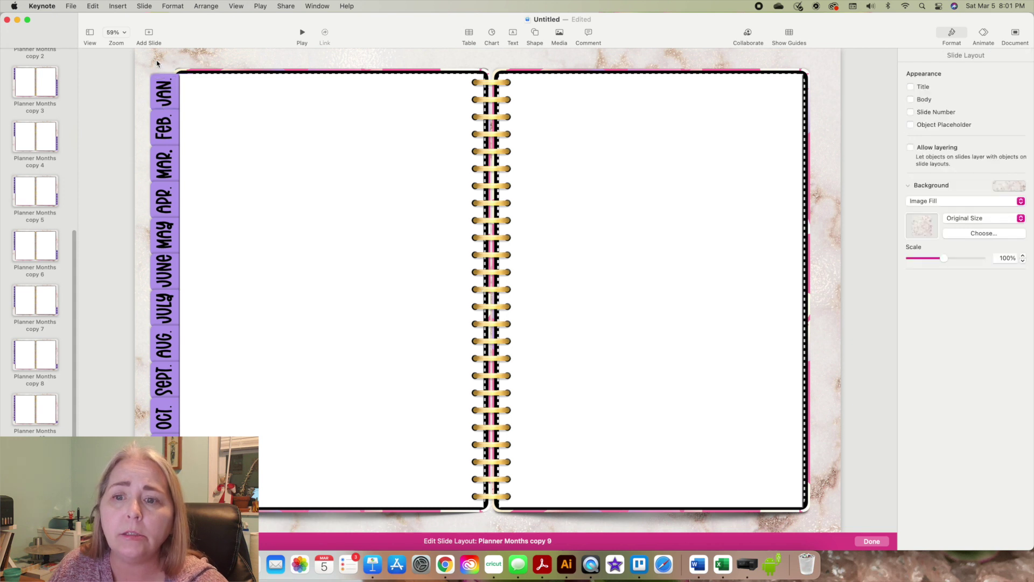
{"action": "left_click", "coordinate": [157, 95]}
{"action": "left_click_drag", "start_coordinate": [158, 95], "coordinate": [158, 129]}
{"action": "key", "text": "super+z"}
Bring the left white page on Planner Months copy 9 forward, in front of the spiral rings.
{"action": "left_click", "coordinate": [222, 152]}
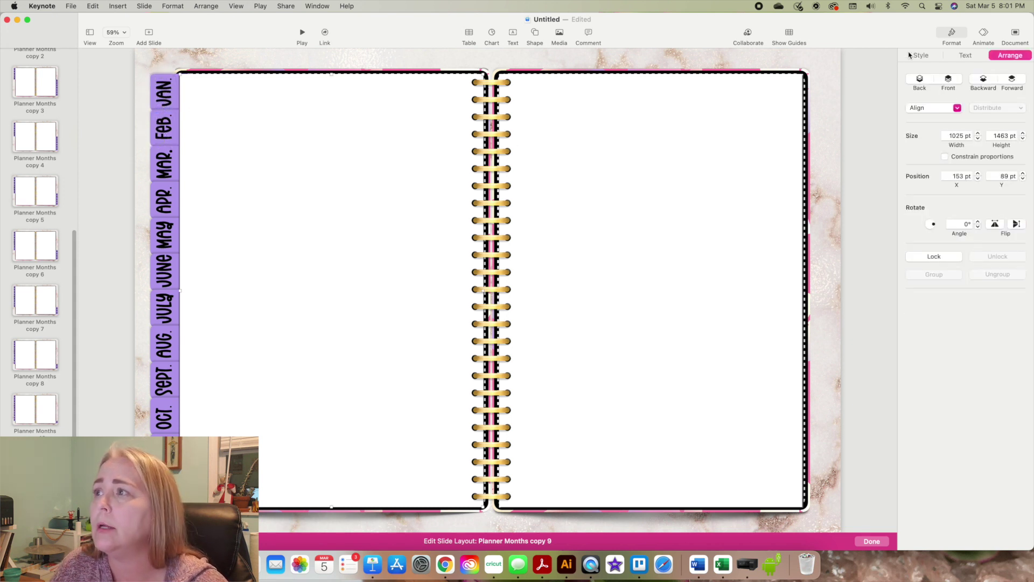
{"action": "left_click", "coordinate": [1011, 79]}
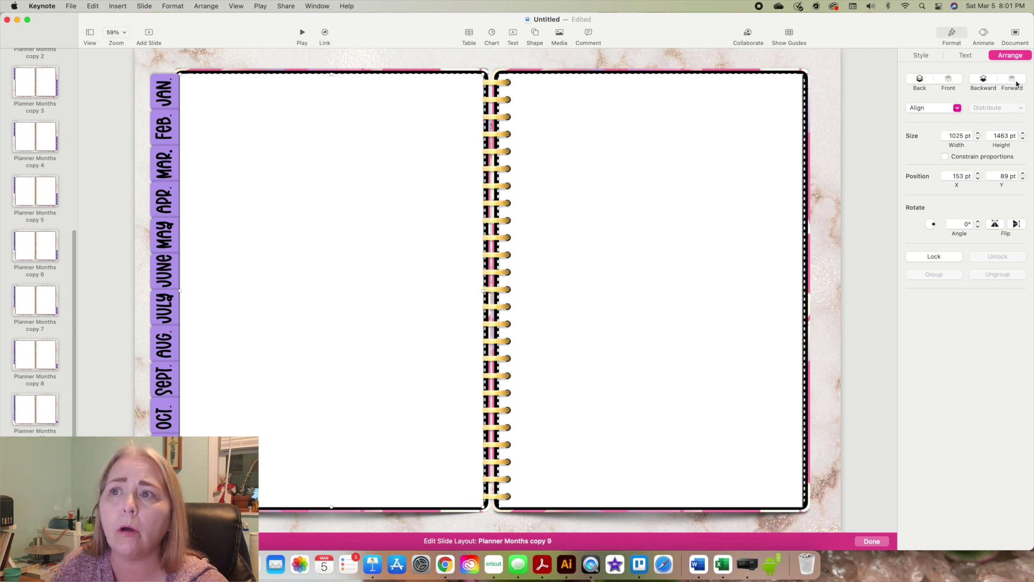
Bring the spiral rings to the front on the Planner Months copy 9 layout, and finish editing the slide layouts.
{"action": "left_click", "coordinate": [495, 106]}
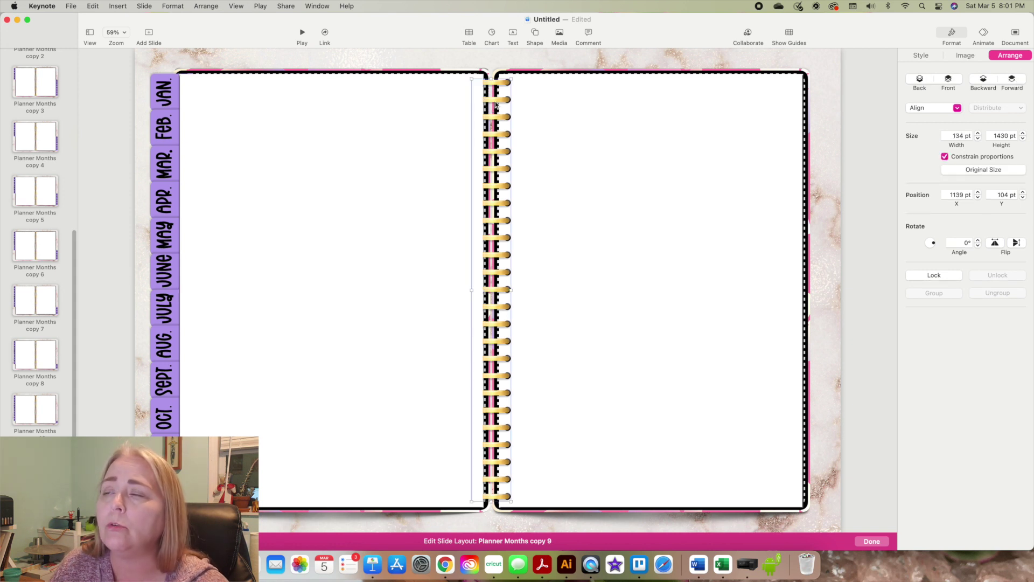
{"action": "left_click", "coordinate": [949, 81]}
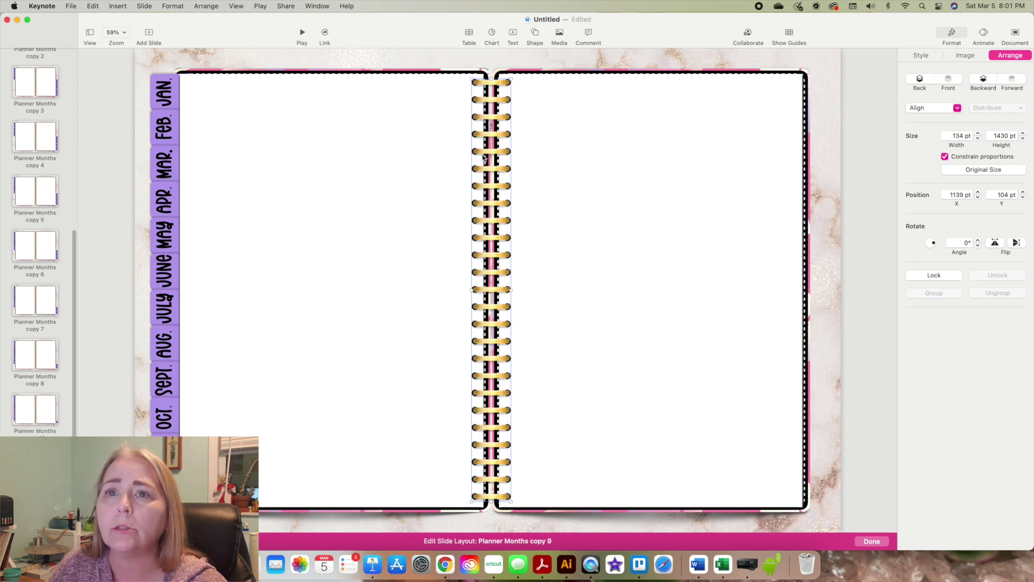
{"action": "left_click", "coordinate": [127, 166]}
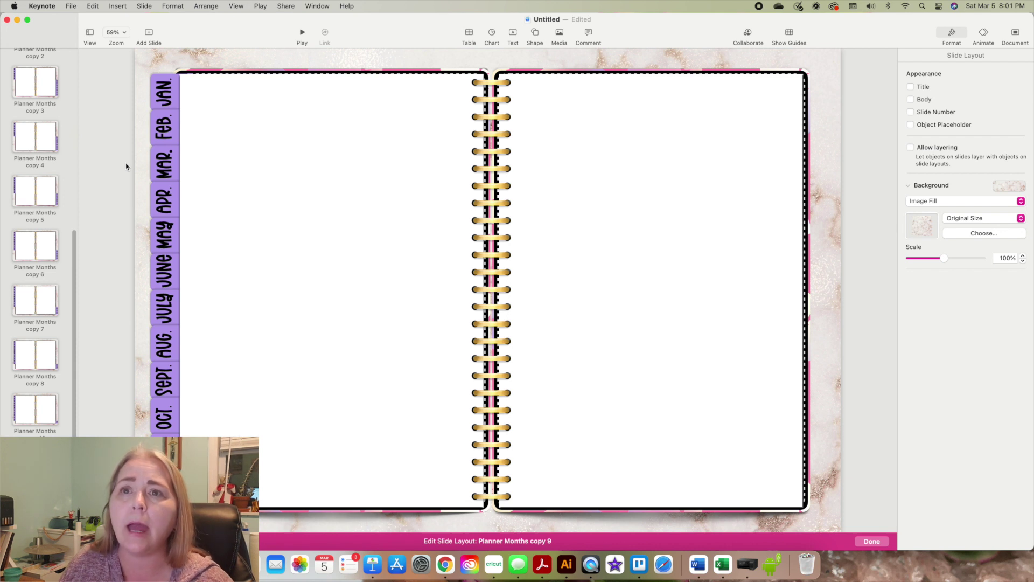
{"action": "left_click", "coordinate": [272, 122]}
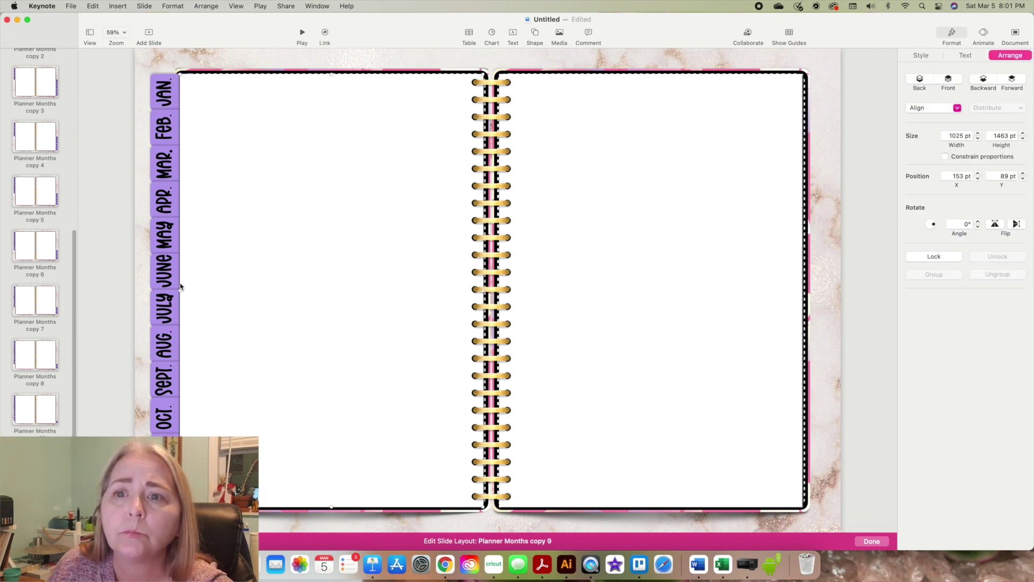
{"action": "left_click", "coordinate": [131, 294]}
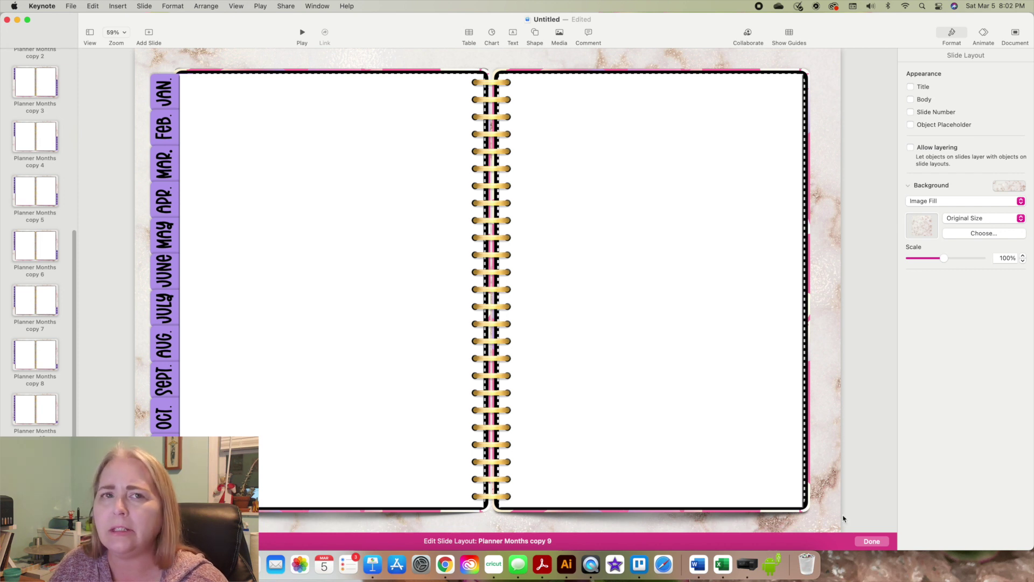
{"action": "left_click", "coordinate": [872, 542]}
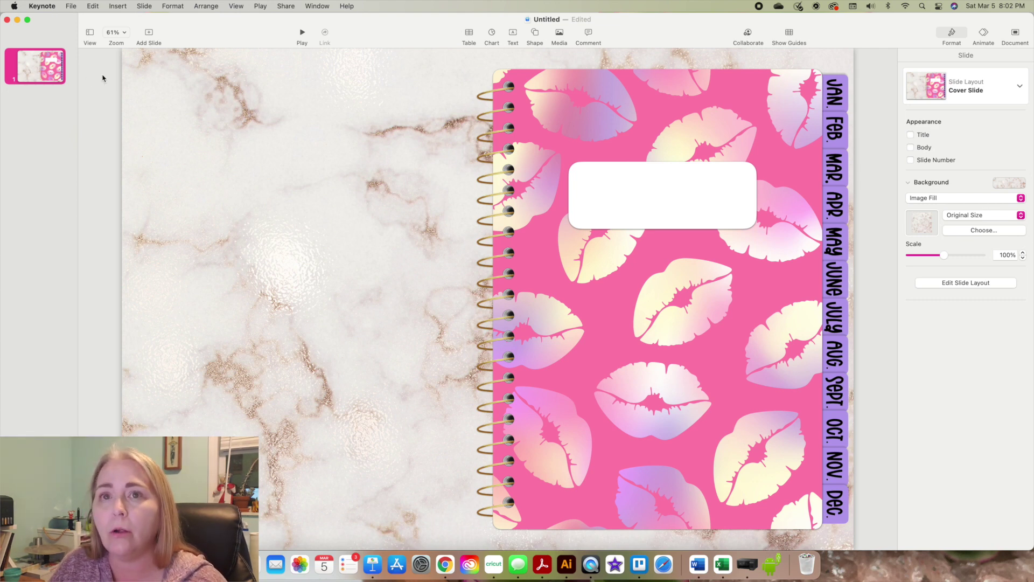
Add a second slide after the cover and apply the Planner Months layout to it.
{"action": "left_click", "coordinate": [144, 7]}
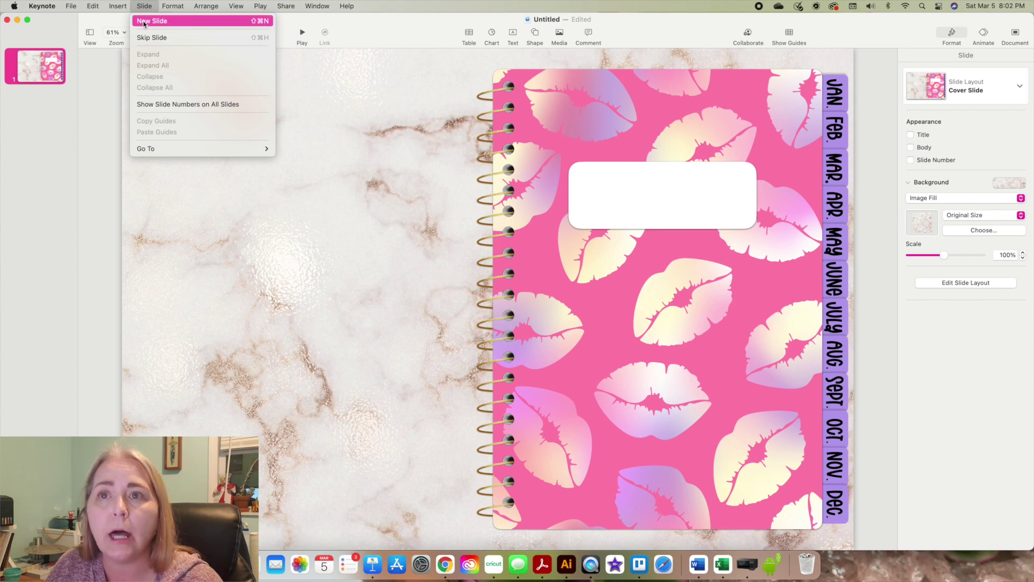
{"action": "left_click", "coordinate": [144, 23]}
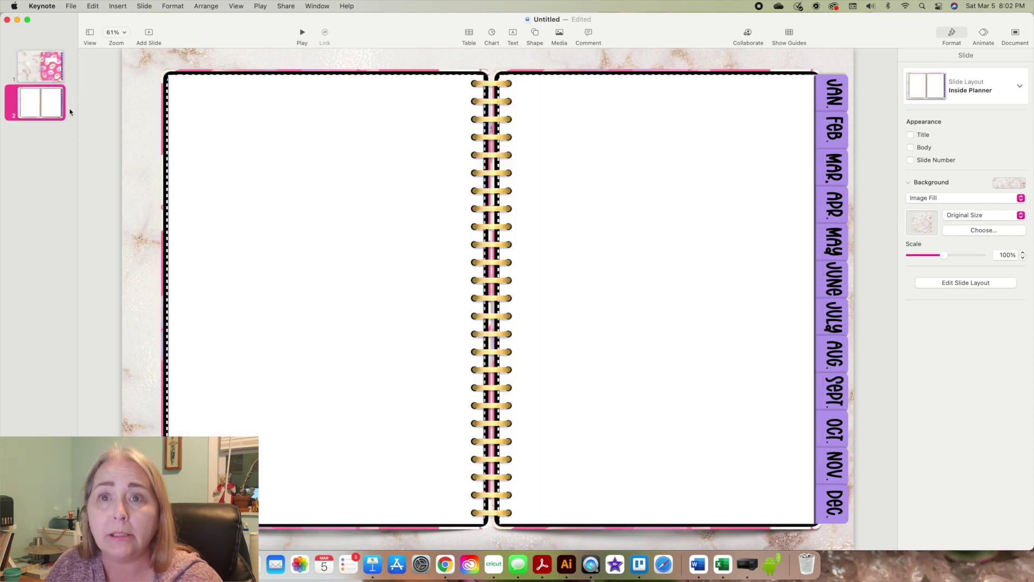
{"action": "left_click", "coordinate": [26, 105]}
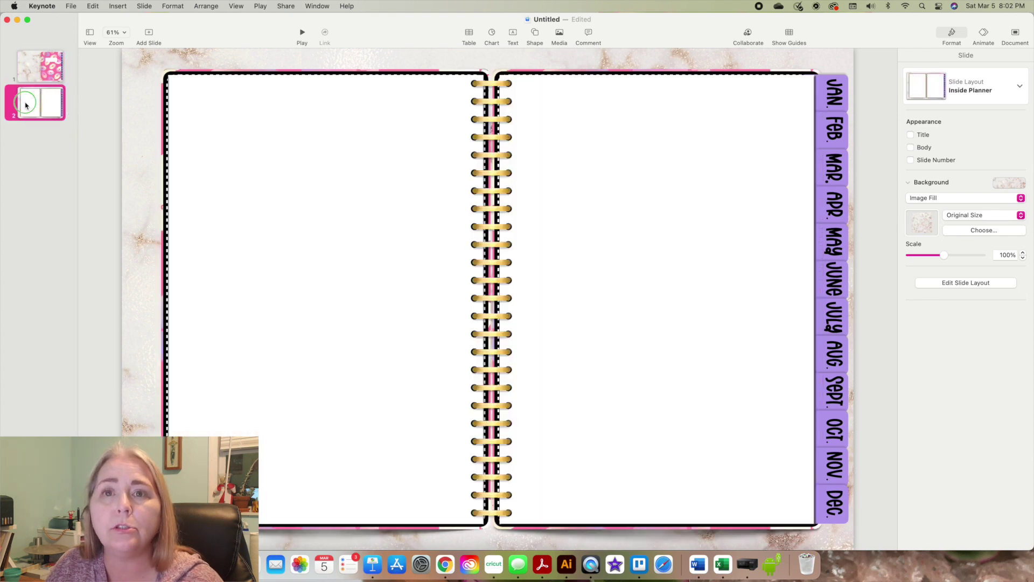
{"action": "right_click", "coordinate": [26, 103]}
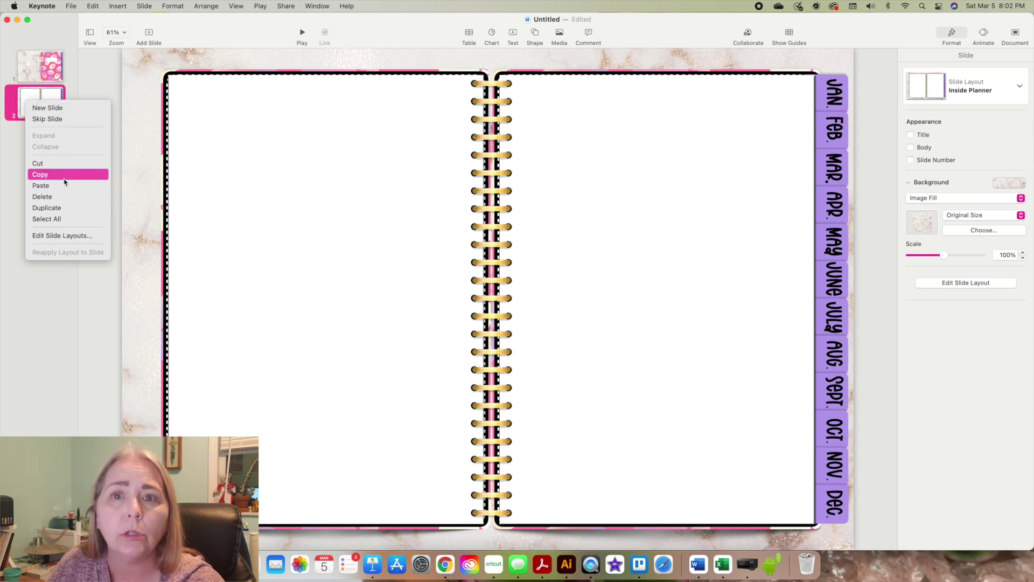
{"action": "left_click", "coordinate": [101, 90]}
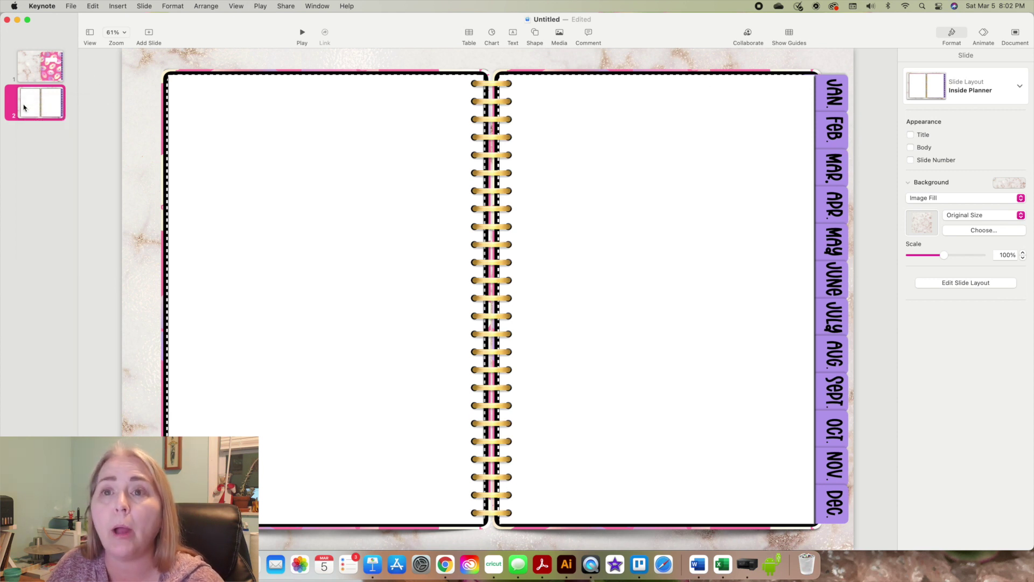
{"action": "left_click", "coordinate": [1020, 87]}
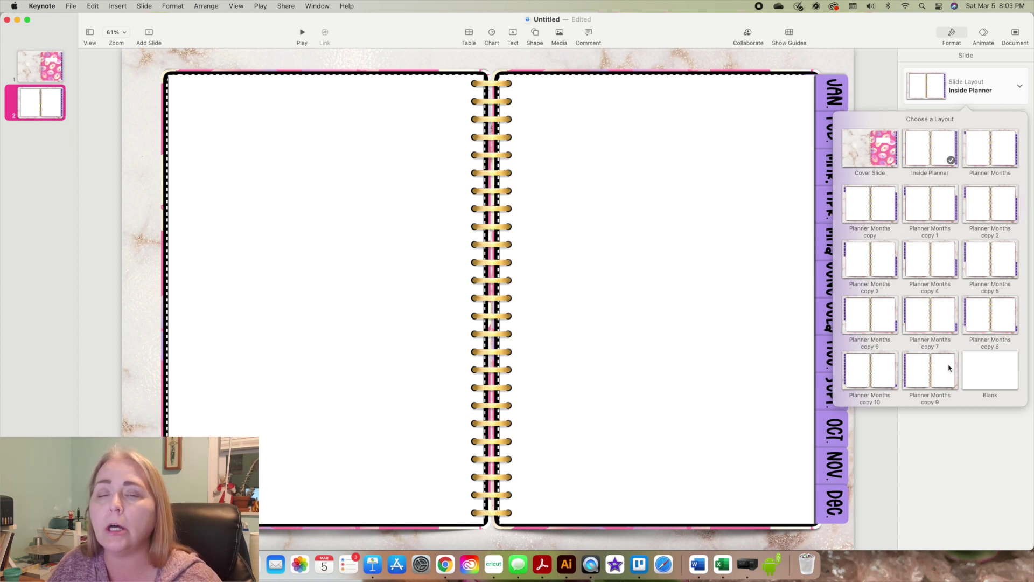
{"action": "left_click", "coordinate": [982, 155]}
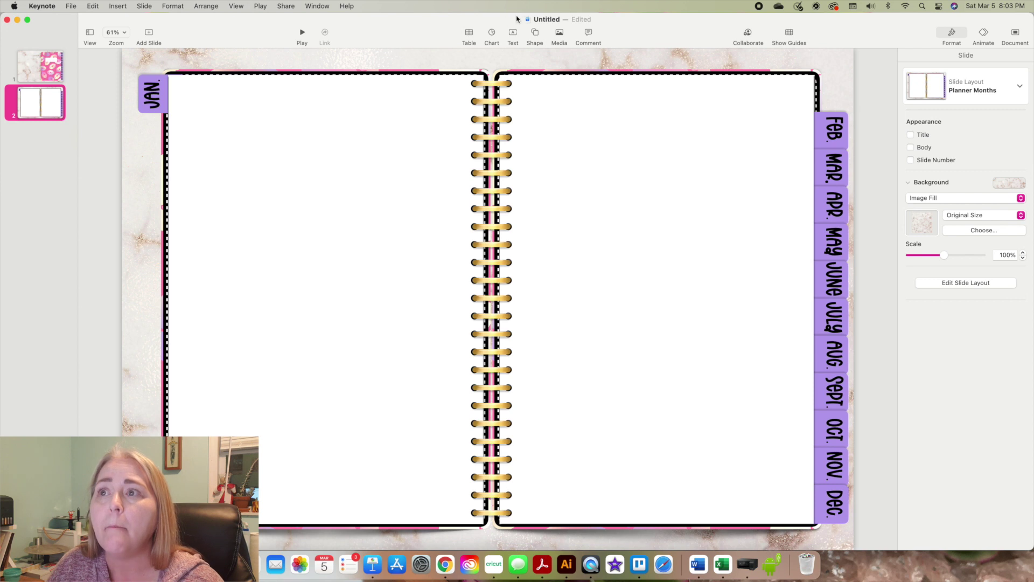
Enter Digital Planner Template as the presentation's new name.
{"action": "left_click", "coordinate": [544, 21]}
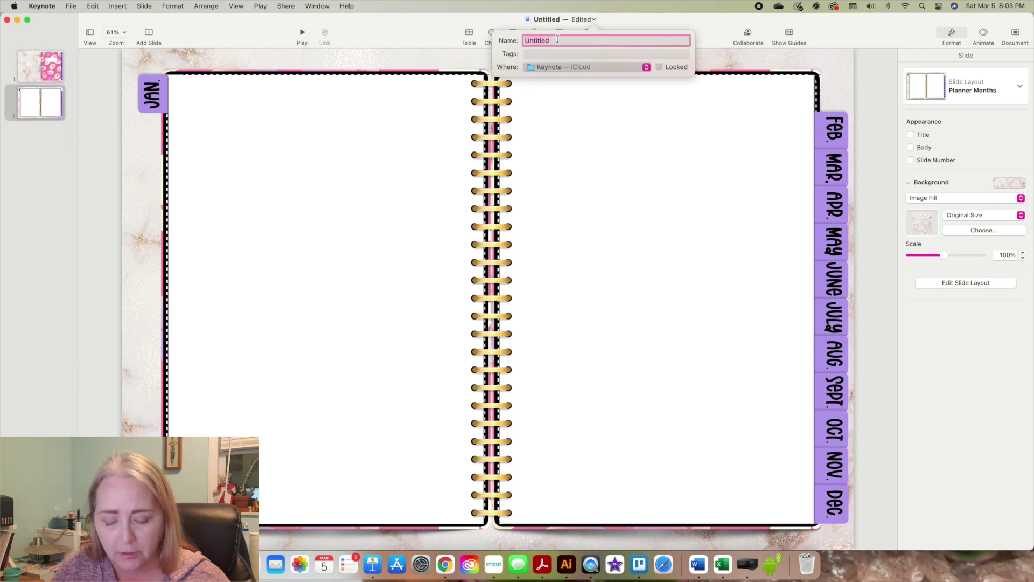
{"action": "type", "text": "Te"}
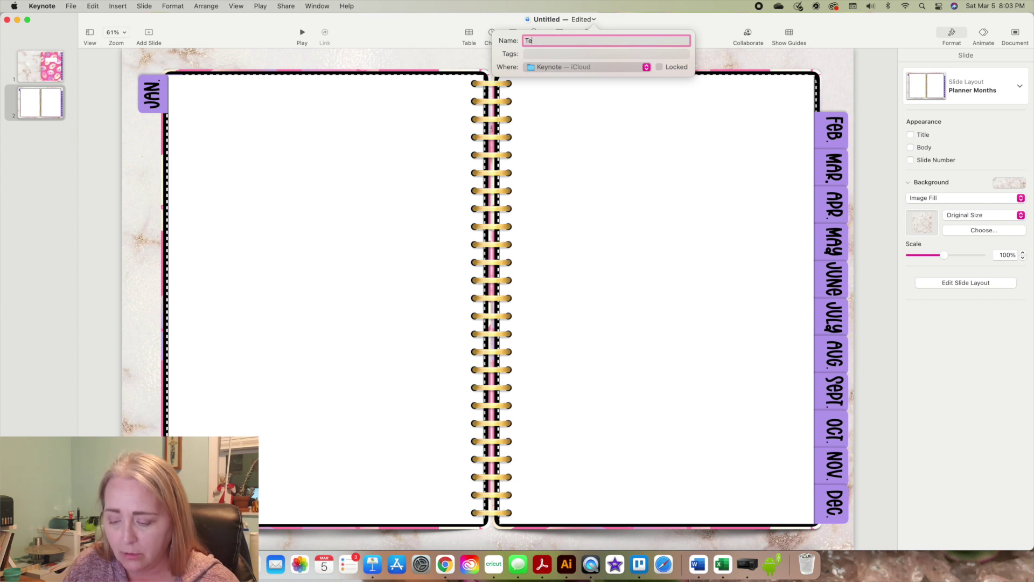
{"action": "key", "text": "BackSpace"}
{"action": "key", "text": "BackSpace"}
{"action": "type", "text": "Digital Planner Temple"}
{"action": "type", "text": "t"}
{"action": "key", "text": "BackSpace"}
{"action": "key", "text": "BackSpace"}
{"action": "type", "text": "ate"}
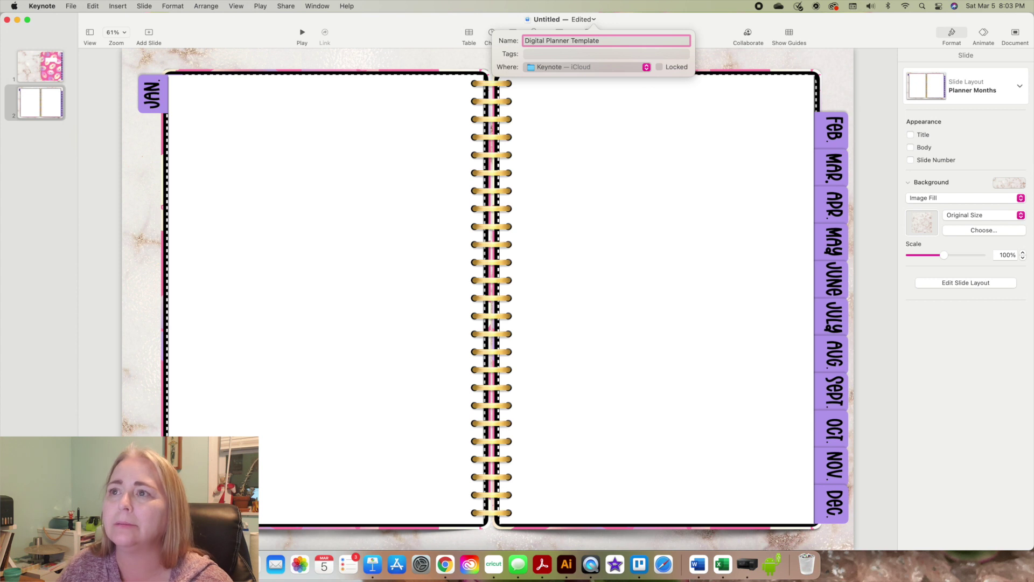
Set the presentation's storage location to OneDrive and close the file details.
{"action": "left_click", "coordinate": [627, 69]}
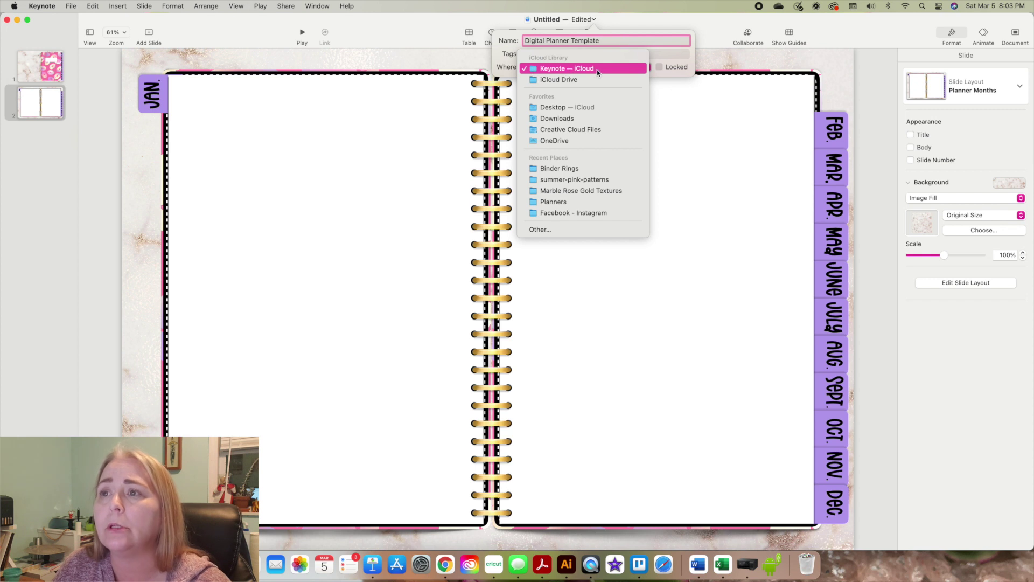
{"action": "left_click", "coordinate": [564, 141]}
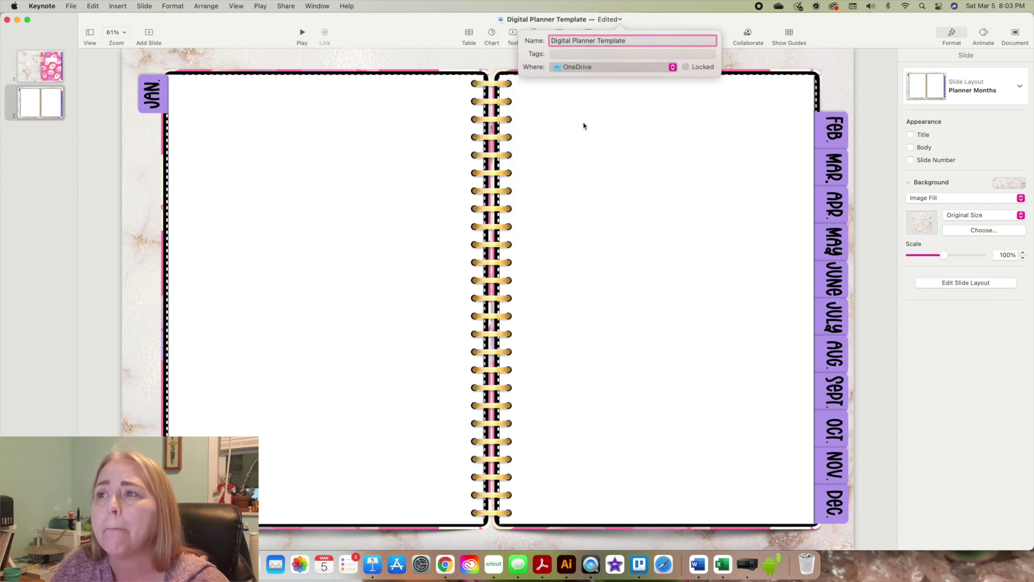
{"action": "left_click", "coordinate": [675, 68]}
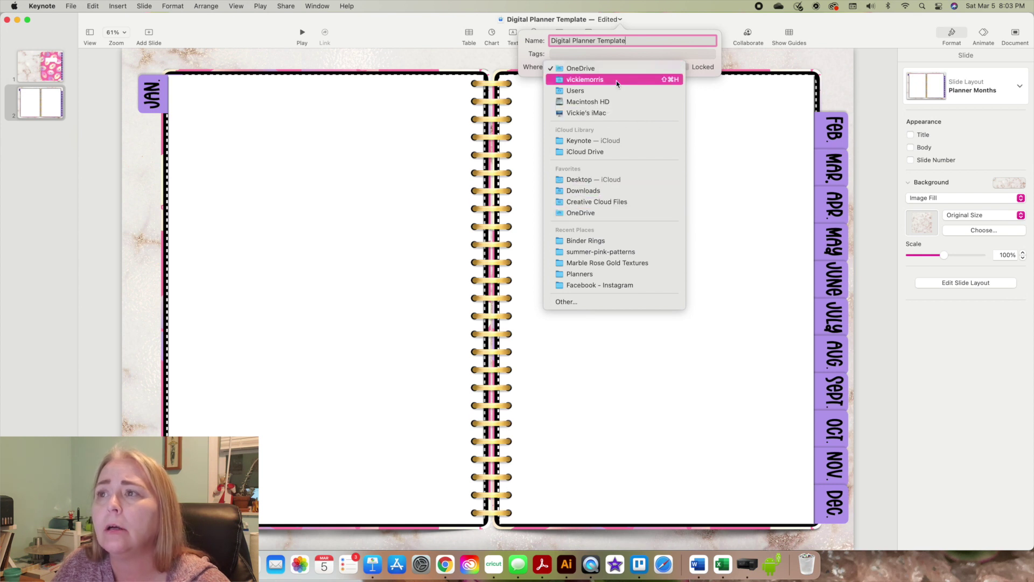
{"action": "left_click", "coordinate": [686, 50]}
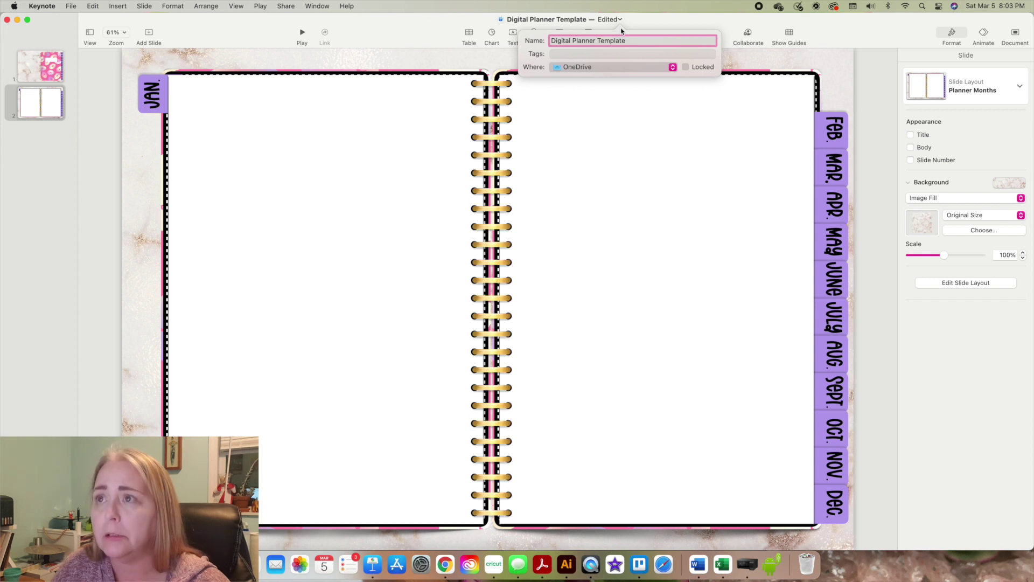
{"action": "key", "text": "Return"}
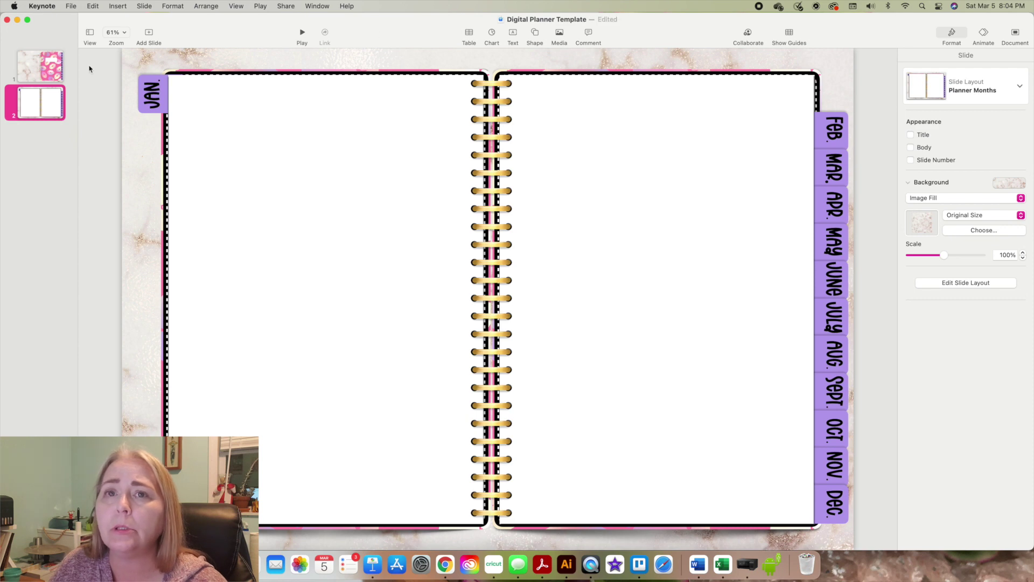
Check on the cover slide and the Planner Months slide whether the layout artwork can be selected or moved.
{"action": "left_click", "coordinate": [43, 68]}
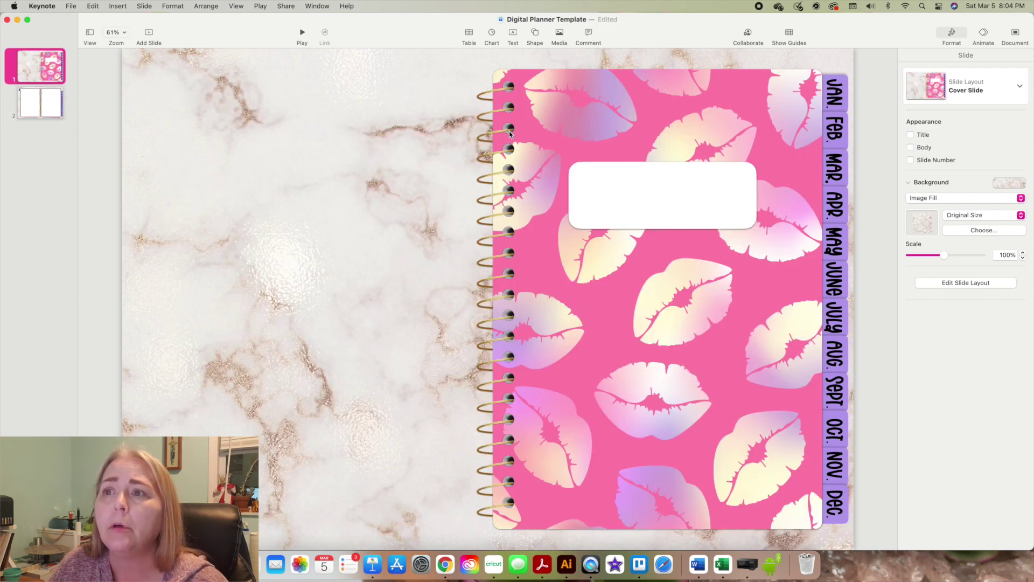
{"action": "left_click", "coordinate": [410, 139]}
{"action": "left_click_drag", "start_coordinate": [346, 109], "coordinate": [761, 326]}
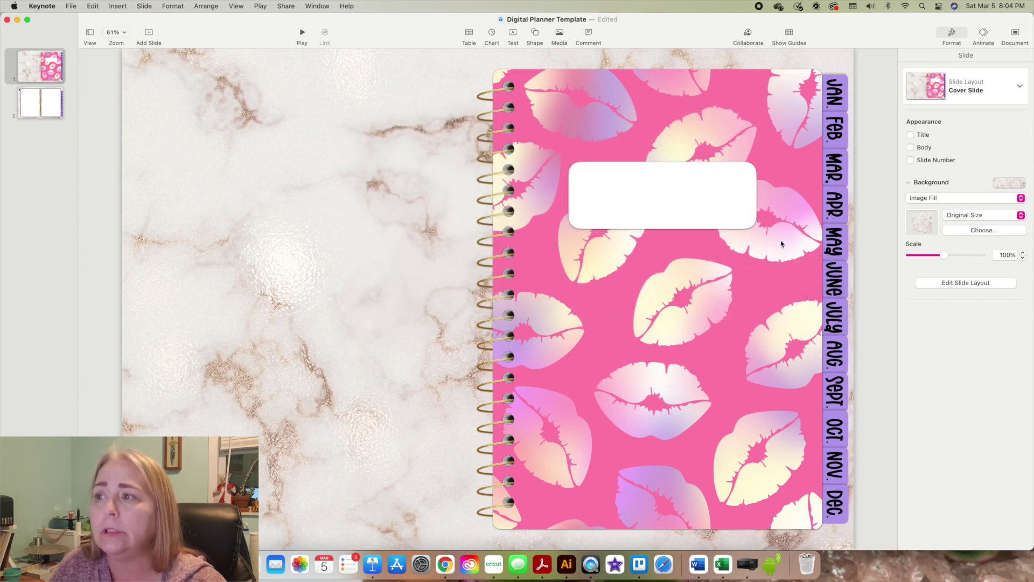
{"action": "left_click_drag", "start_coordinate": [407, 134], "coordinate": [504, 182]}
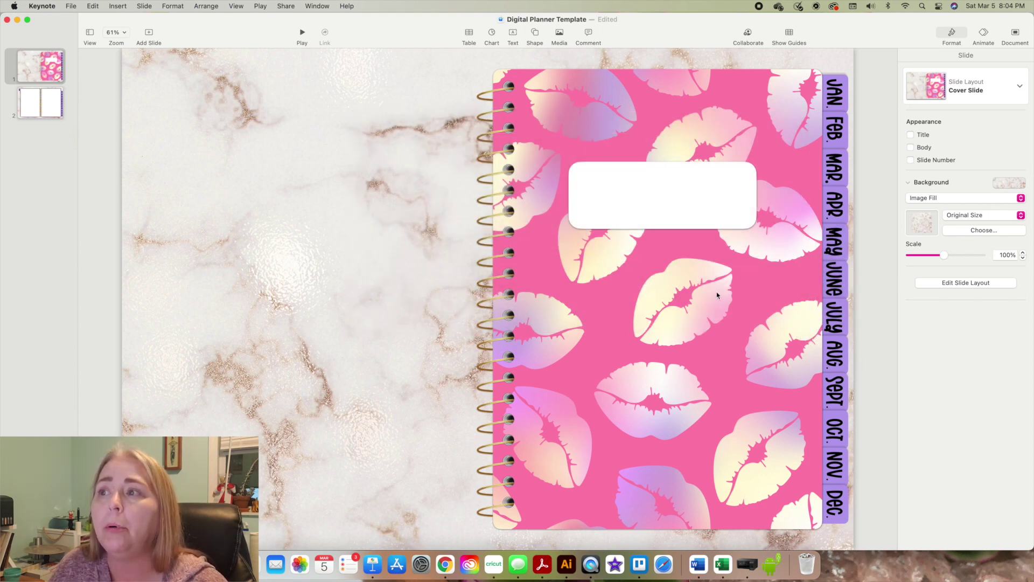
{"action": "left_click", "coordinate": [12, 107]}
{"action": "left_click", "coordinate": [37, 116]}
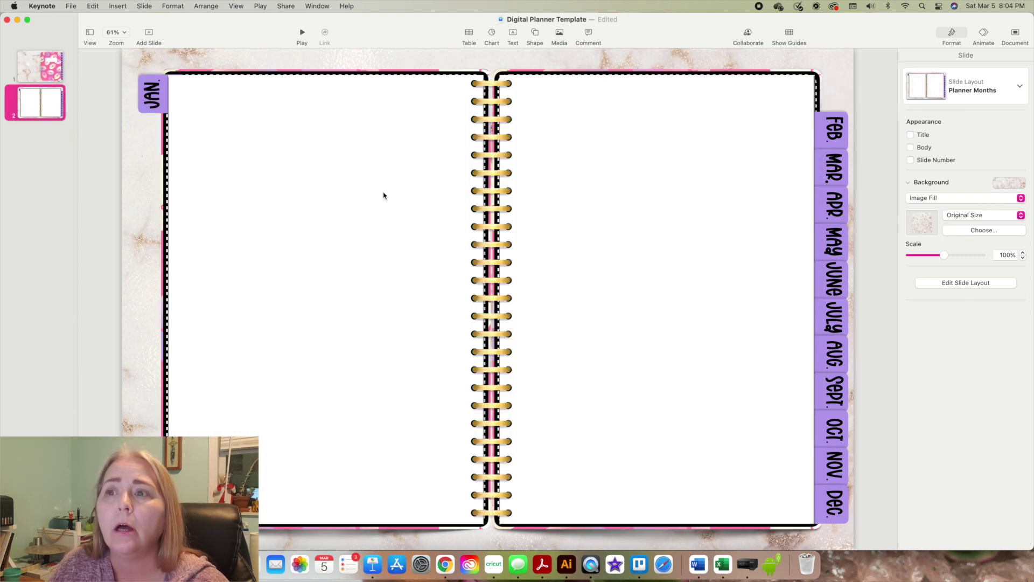
{"action": "left_click_drag", "start_coordinate": [330, 222], "coordinate": [108, 265]}
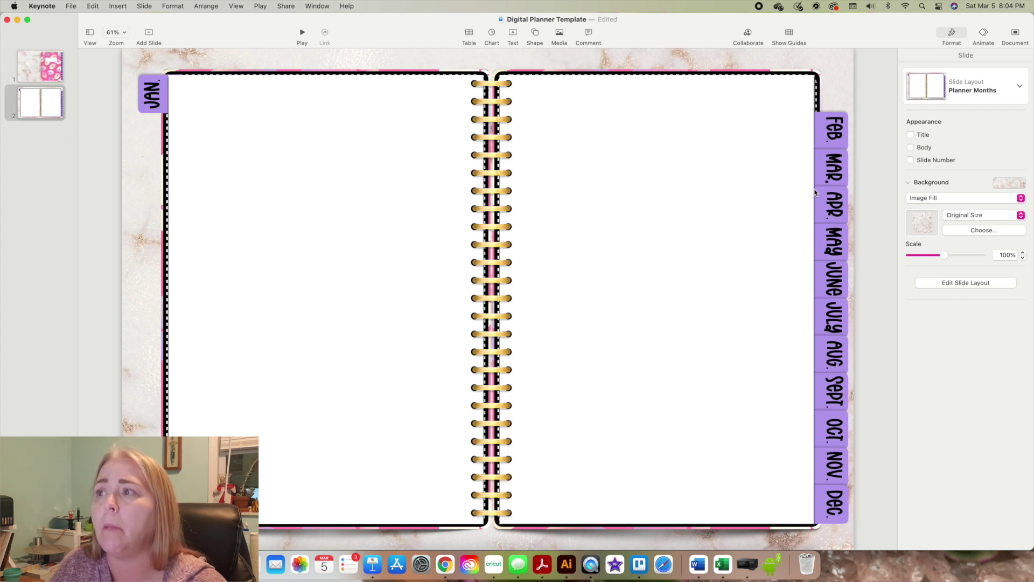
{"action": "left_click_drag", "start_coordinate": [844, 105], "coordinate": [668, 197]}
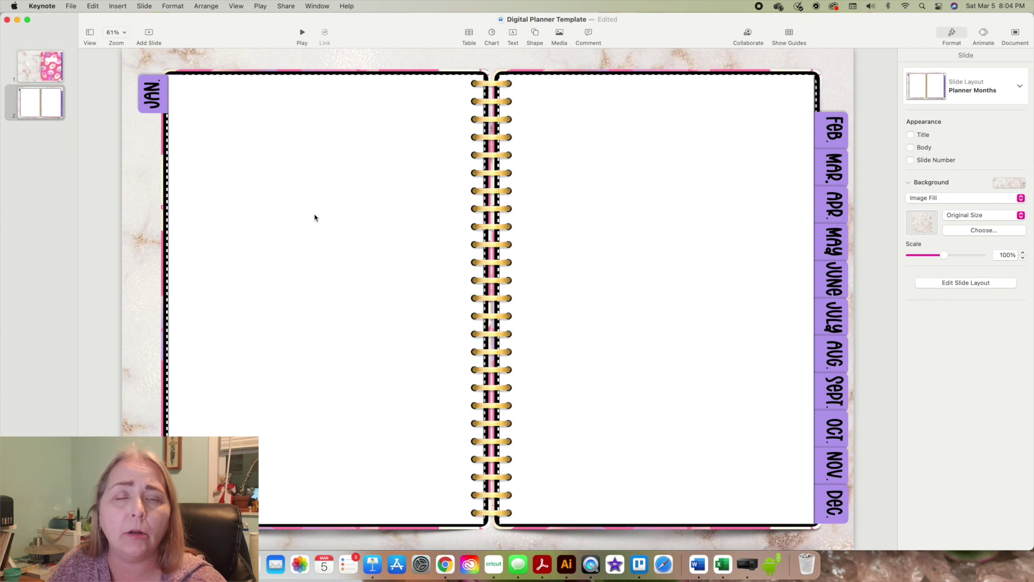